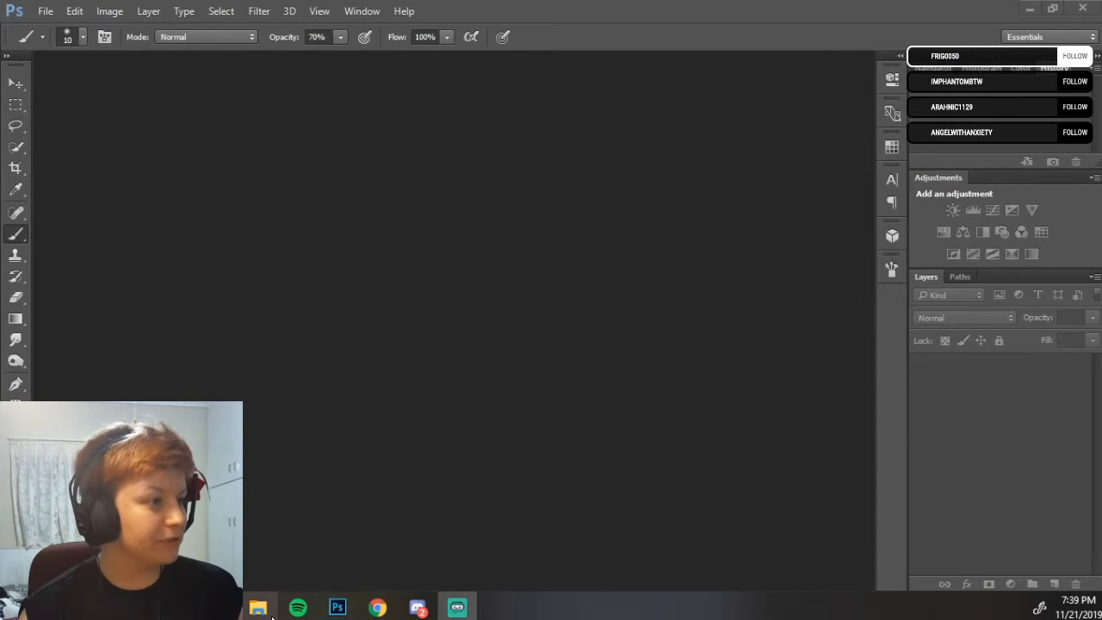
- Preview the raw portraits _MG_1167, 1168, 1170, 1173, 1176 and 1182 in Camera Raw, dismissing each without opening it
{"action": "mouse_move", "coordinate": [270, 617]}
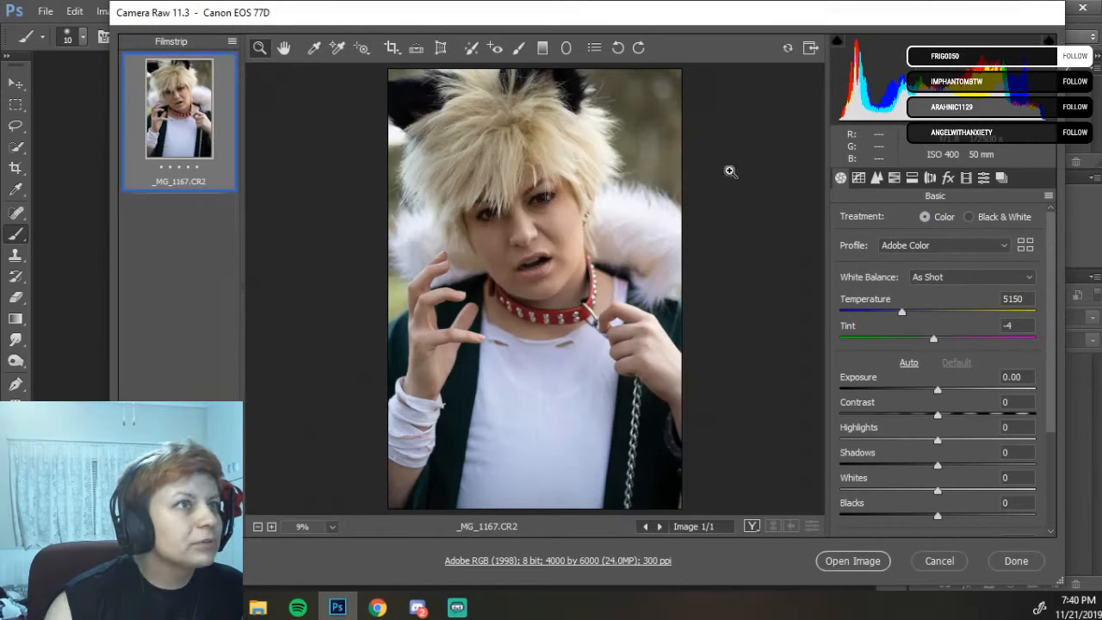
{"action": "left_click", "coordinate": [947, 567]}
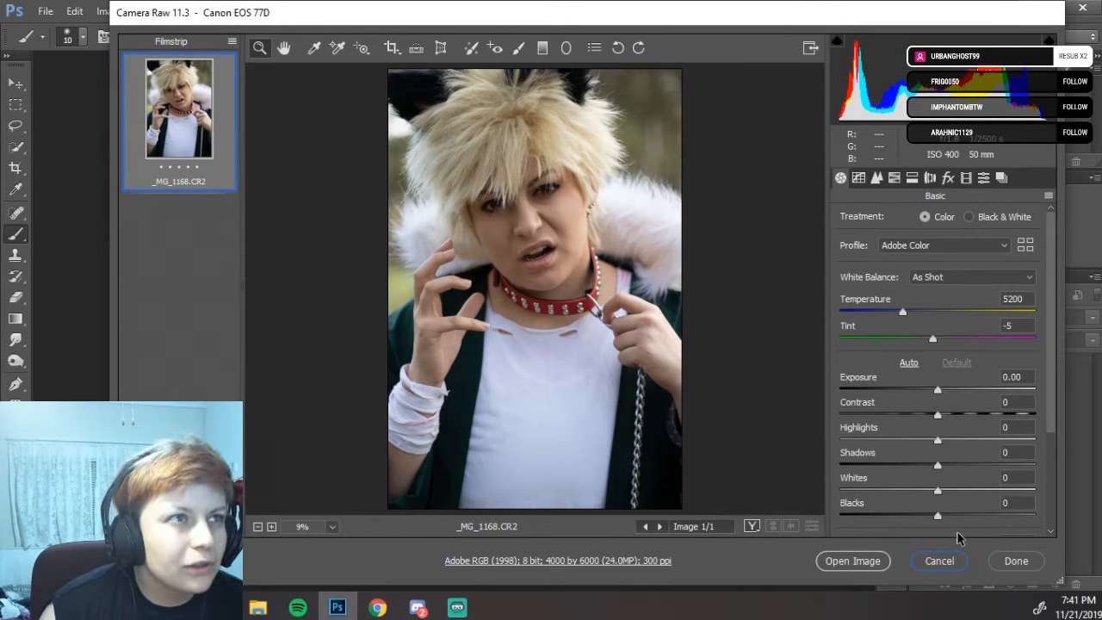
{"action": "left_click", "coordinate": [932, 559]}
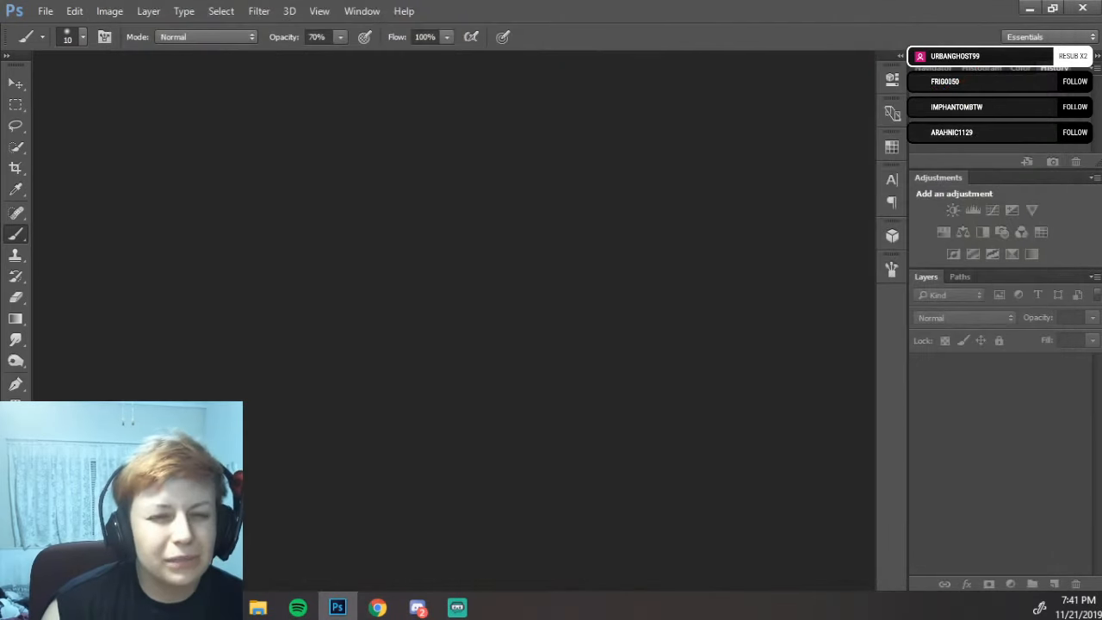
{"action": "key", "text": "alt+Tab"}
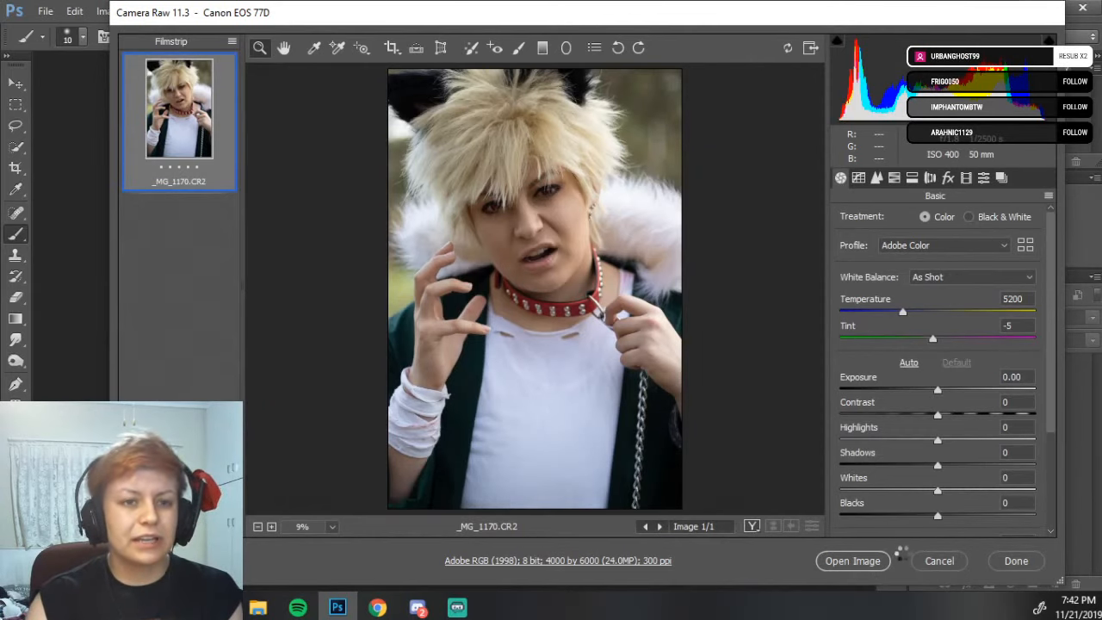
{"action": "left_click", "coordinate": [948, 561]}
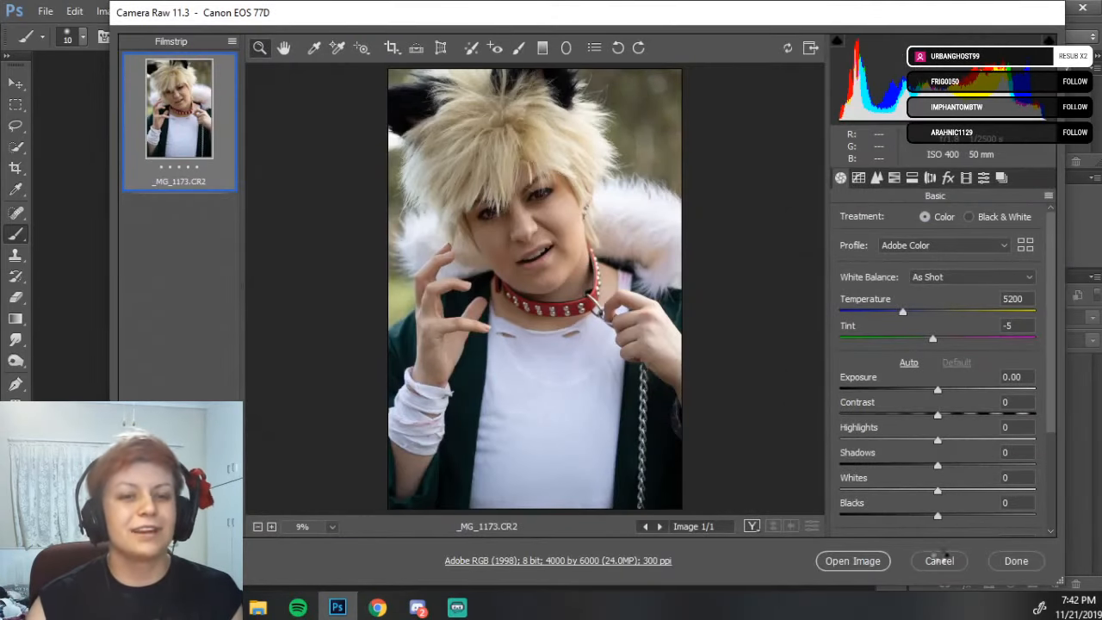
{"action": "left_click", "coordinate": [946, 562]}
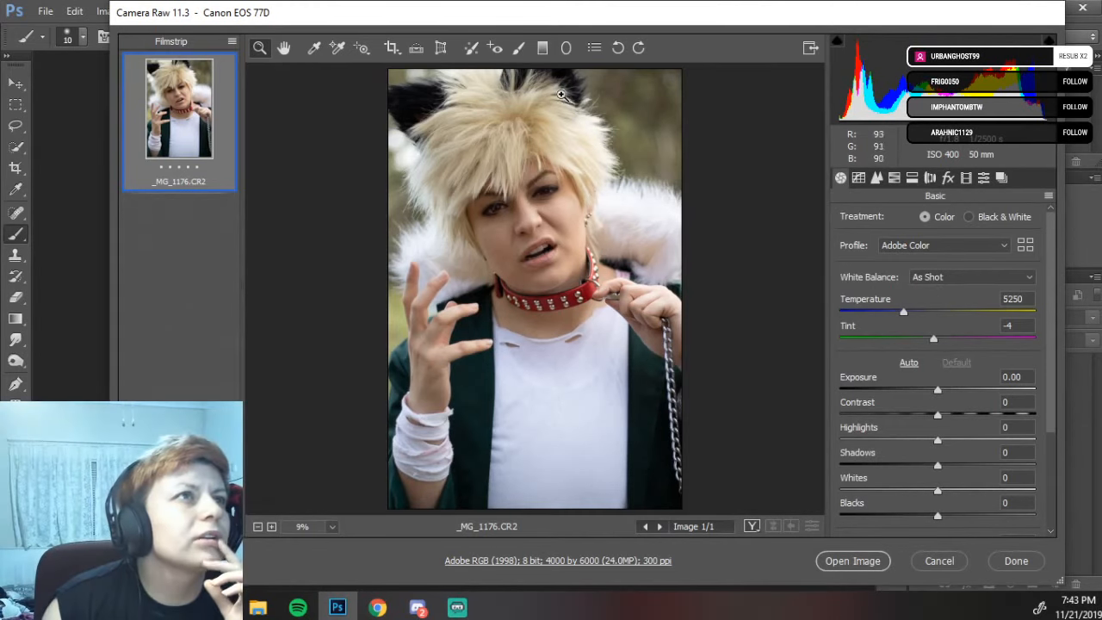
{"action": "left_click", "coordinate": [939, 560]}
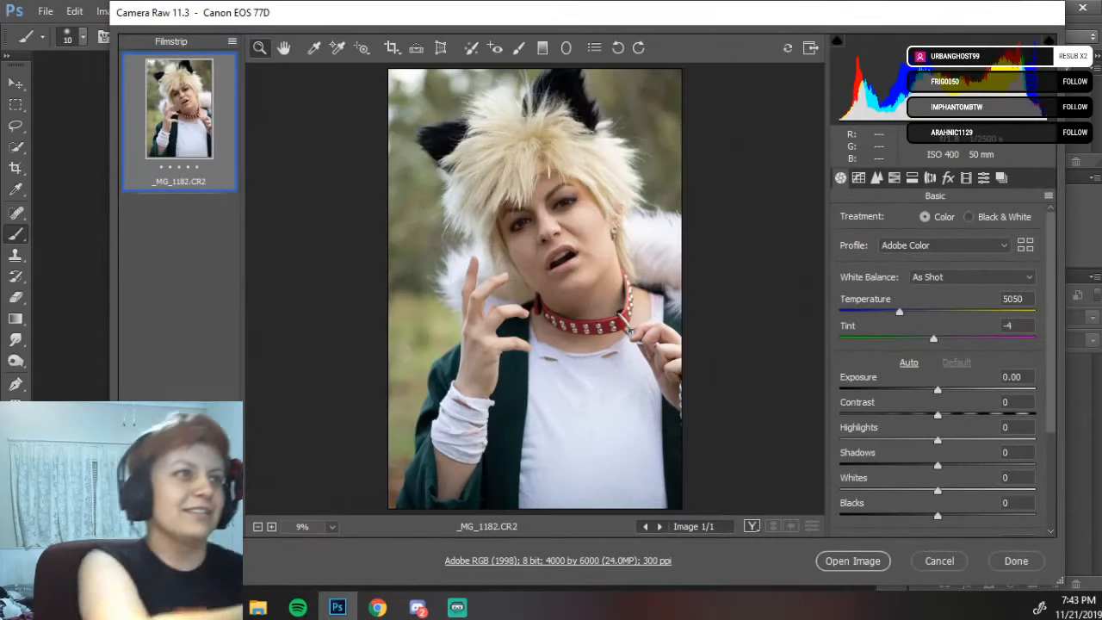
{"action": "left_click", "coordinate": [936, 561]}
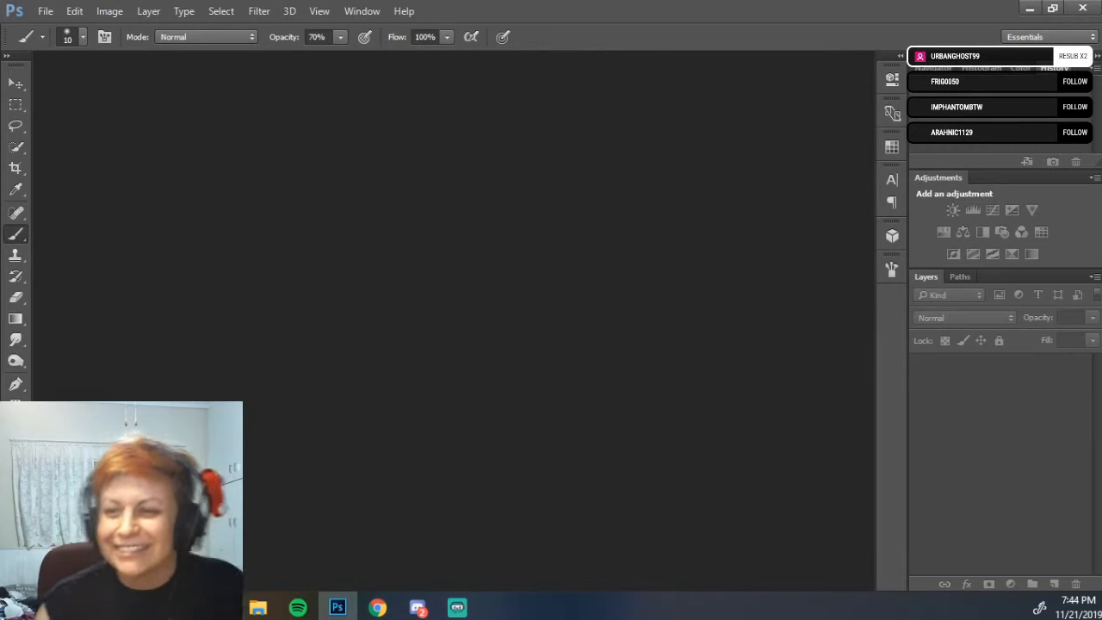
- Compare the raw portraits _MG_1184, 1186 and 1188 in Camera Raw, closing each preview without edits
{"action": "left_click", "coordinate": [258, 607]}
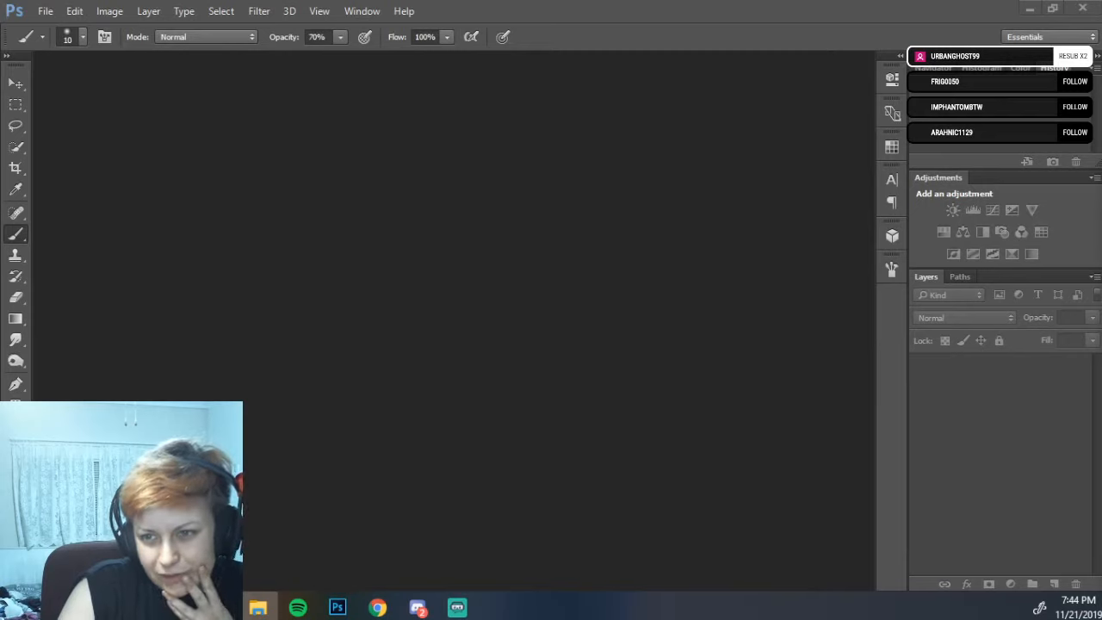
{"action": "key", "text": "alt+Tab"}
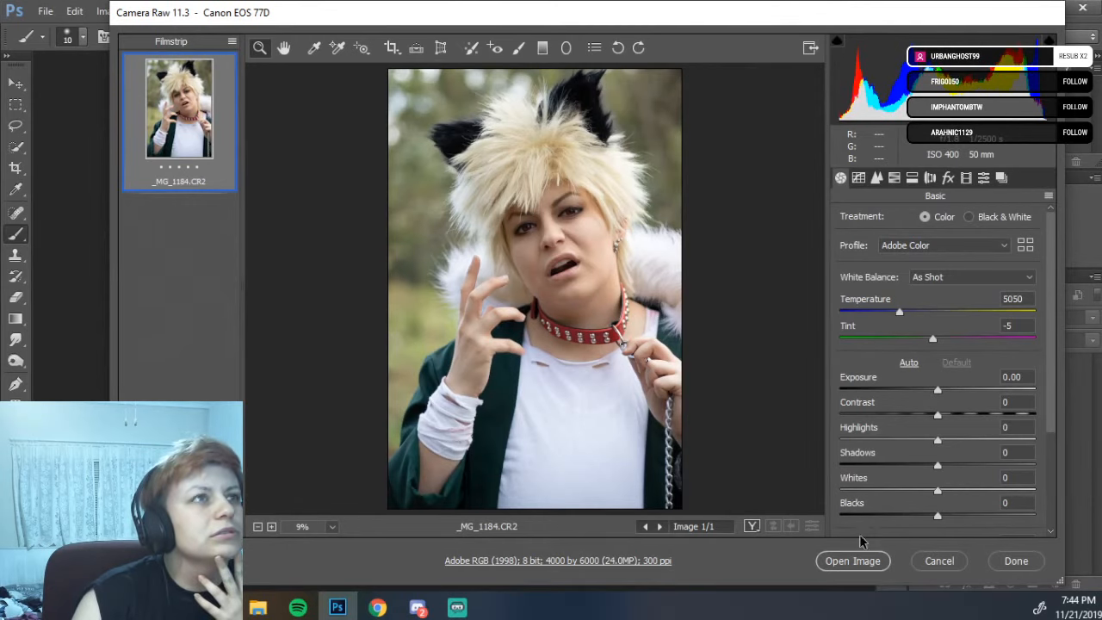
{"action": "left_click", "coordinate": [937, 561]}
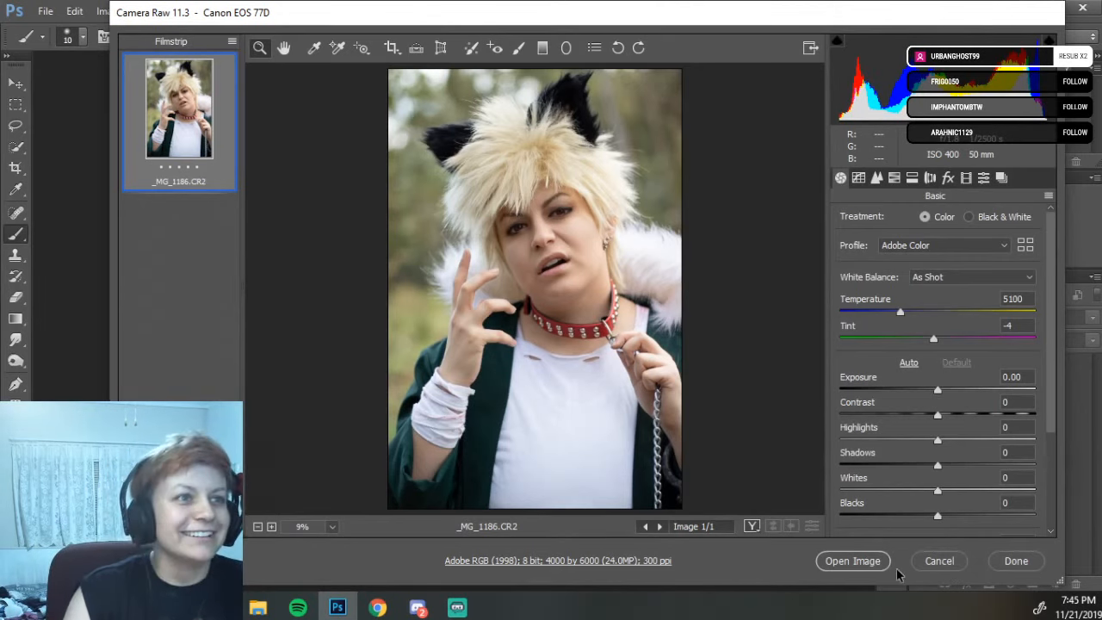
{"action": "left_click", "coordinate": [929, 561]}
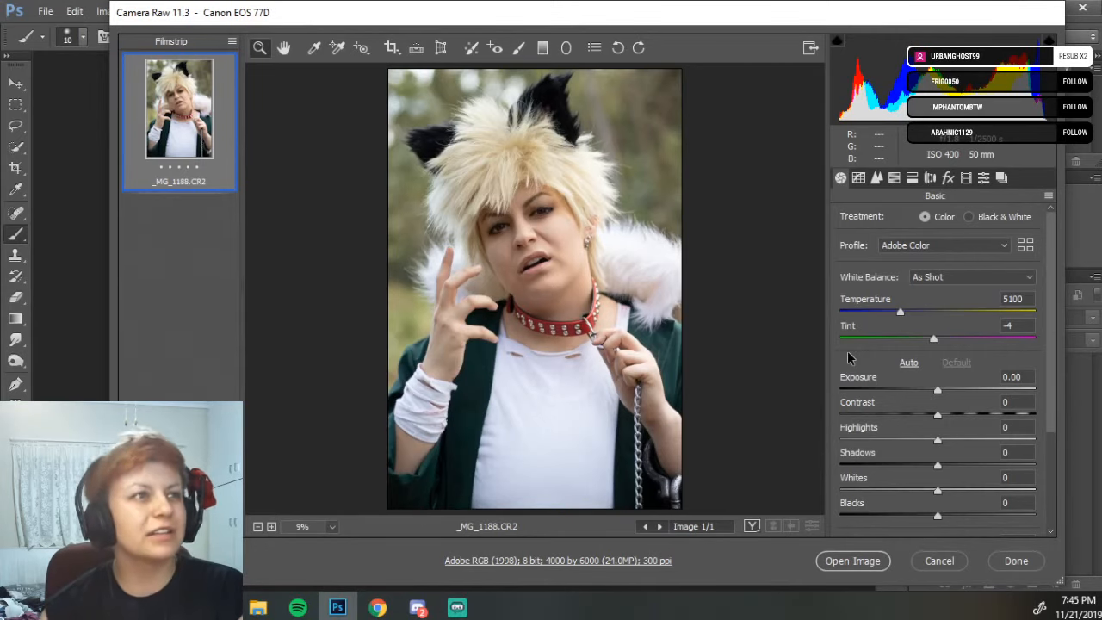
{"action": "left_click", "coordinate": [1030, 568]}
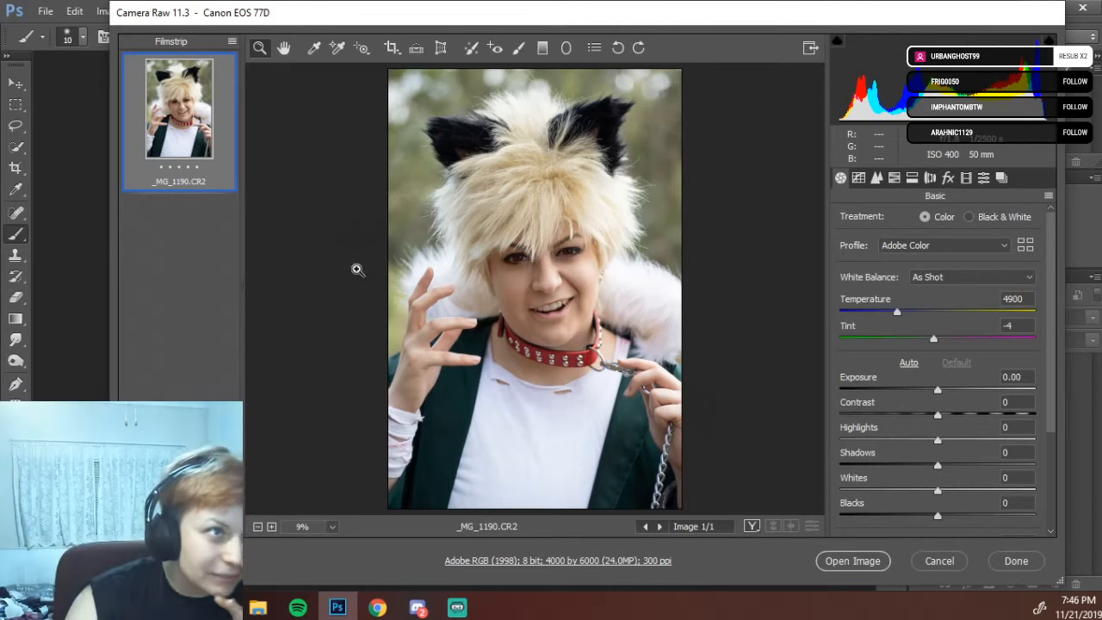
- Inspect the studded collar and chin in _MG_1190.CR2 at up to 200% for sharpness, and dismiss the photo
{"action": "left_click", "coordinate": [522, 341]}
{"action": "left_click", "coordinate": [523, 331]}
{"action": "left_click", "coordinate": [525, 310]}
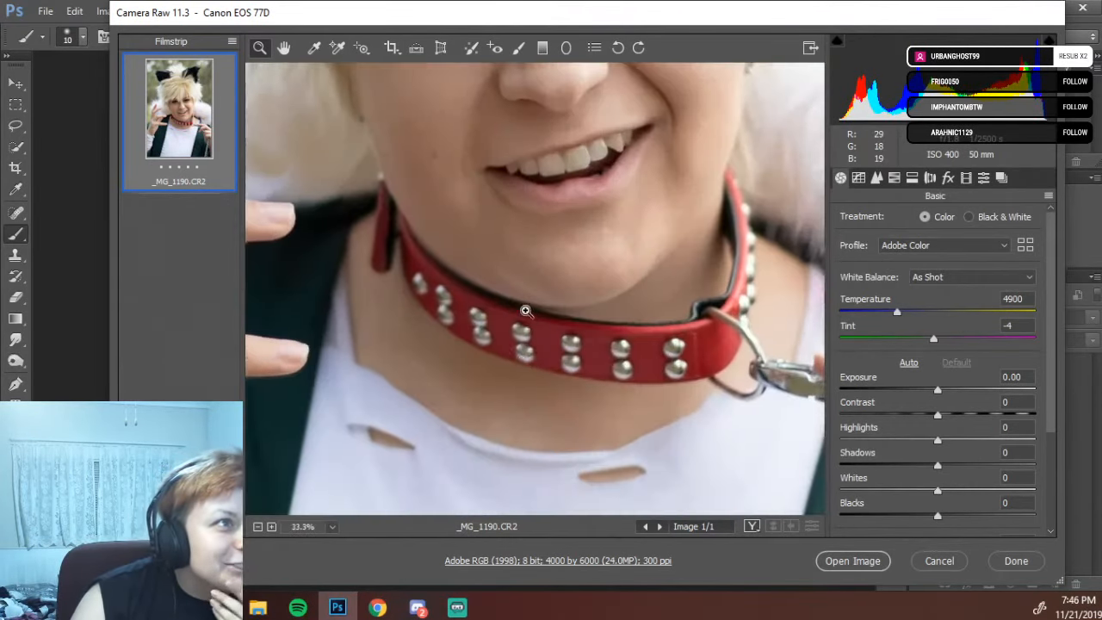
{"action": "left_click", "coordinate": [523, 306]}
{"action": "left_click", "coordinate": [513, 216]}
{"action": "left_click", "coordinate": [537, 313]}
{"action": "left_click", "coordinate": [565, 359]}
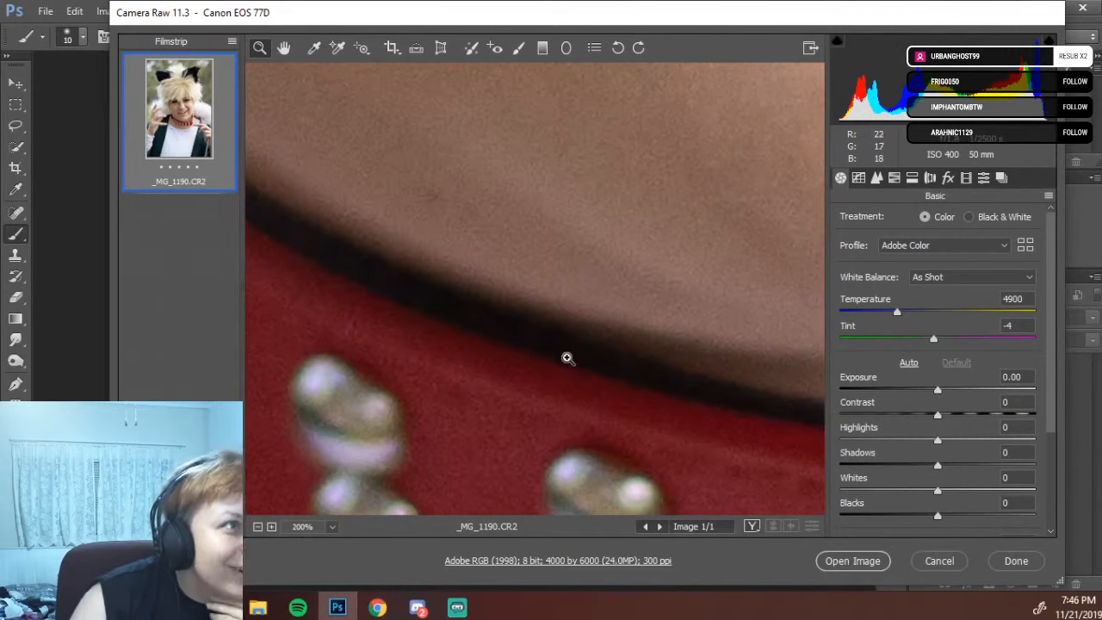
{"action": "left_click", "coordinate": [920, 564]}
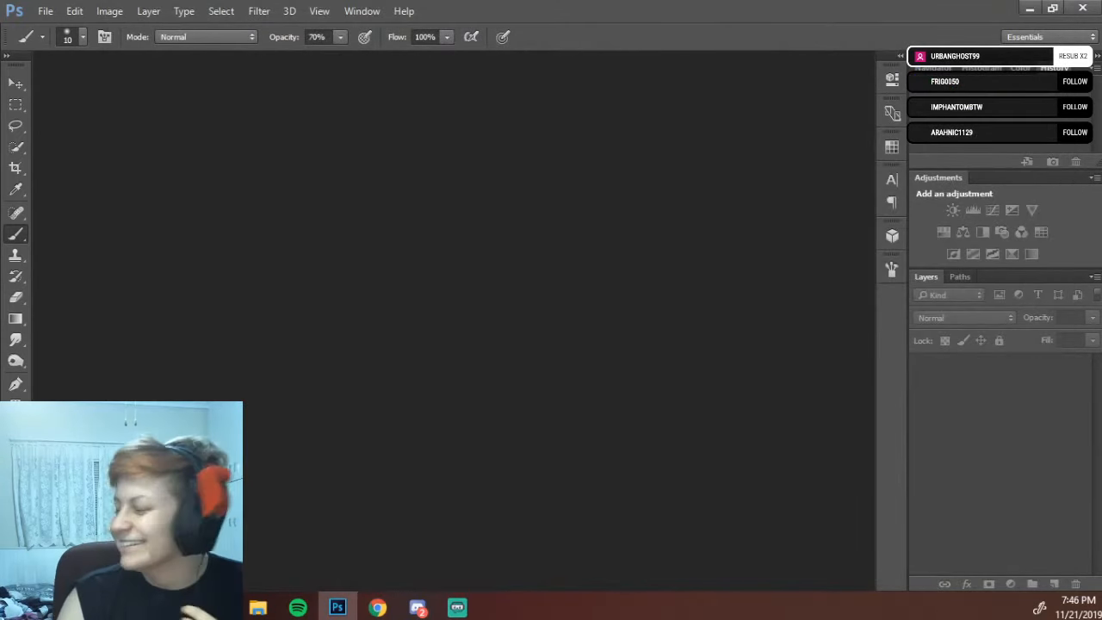
- Bring up _MG_1192.CR2, check the mouth and collar area at 25%, and dismiss the photo
{"action": "key", "text": "alt+Tab"}
{"action": "key", "text": "alt+Tab"}
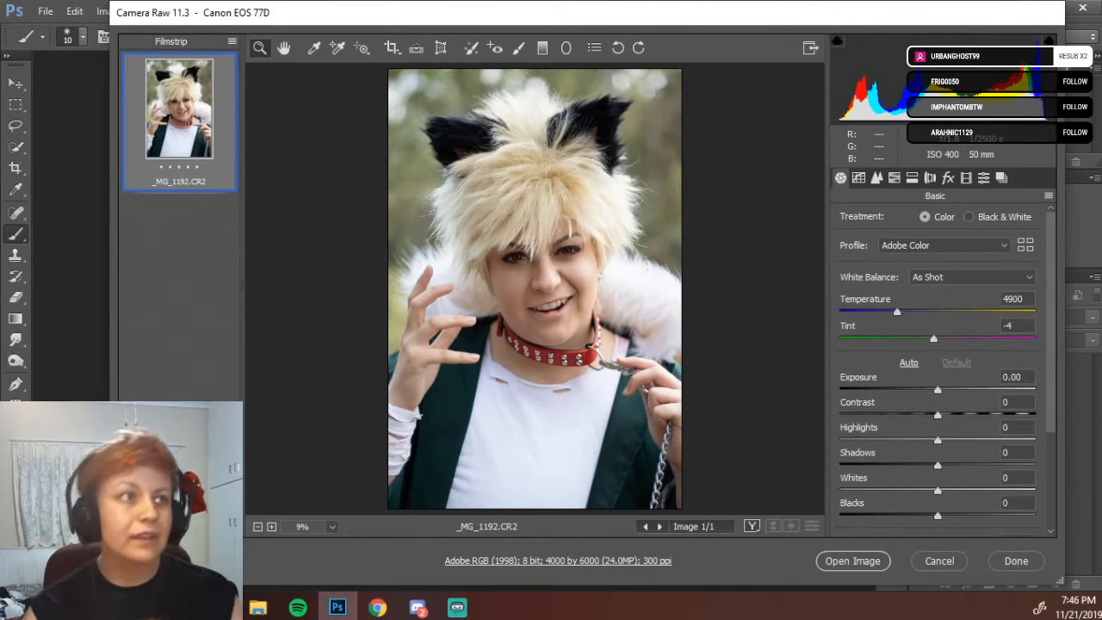
{"action": "left_click", "coordinate": [557, 348]}
{"action": "left_click", "coordinate": [557, 346]}
{"action": "left_click", "coordinate": [558, 304]}
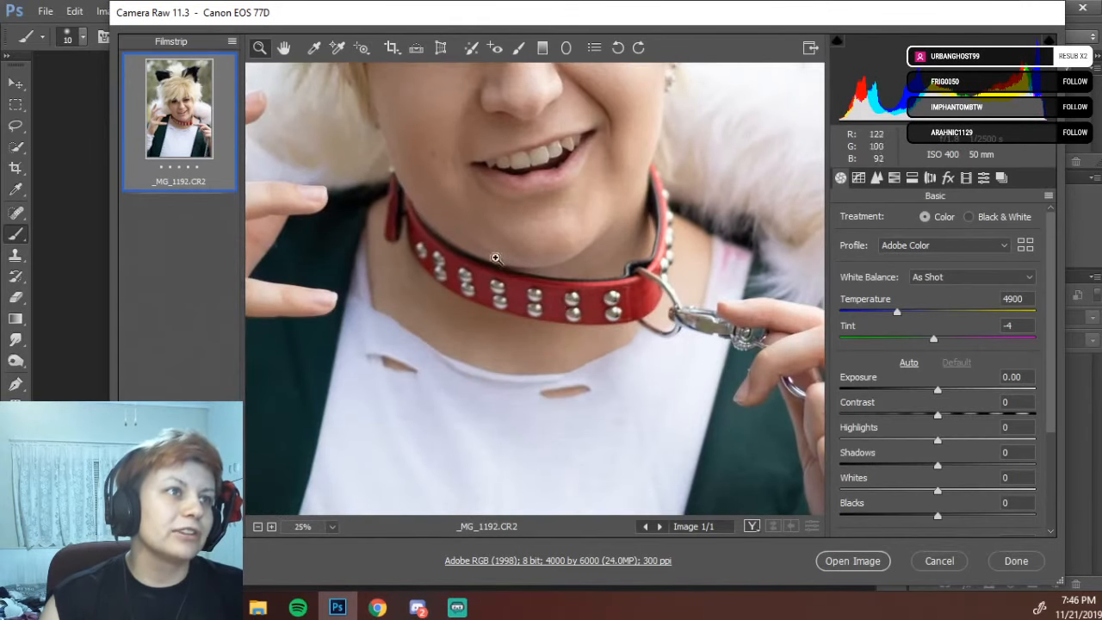
{"action": "left_click", "coordinate": [937, 561]}
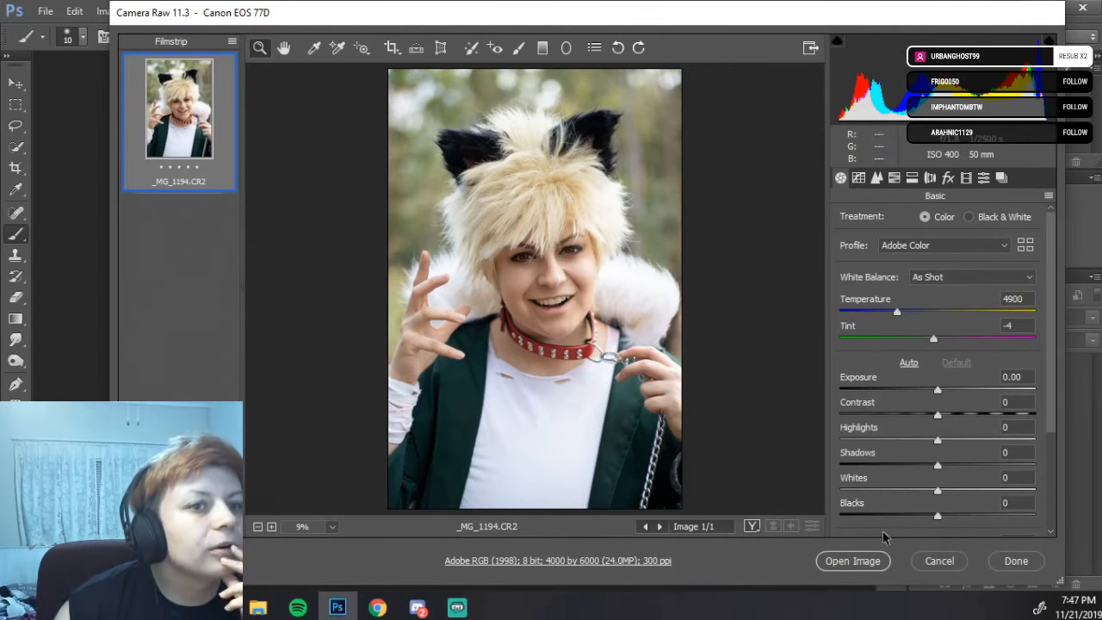
- Review the raw photos _MG_1194, 1196, 1198 and 1200 as editing candidates, closing each without edits
{"action": "left_click", "coordinate": [1017, 560]}
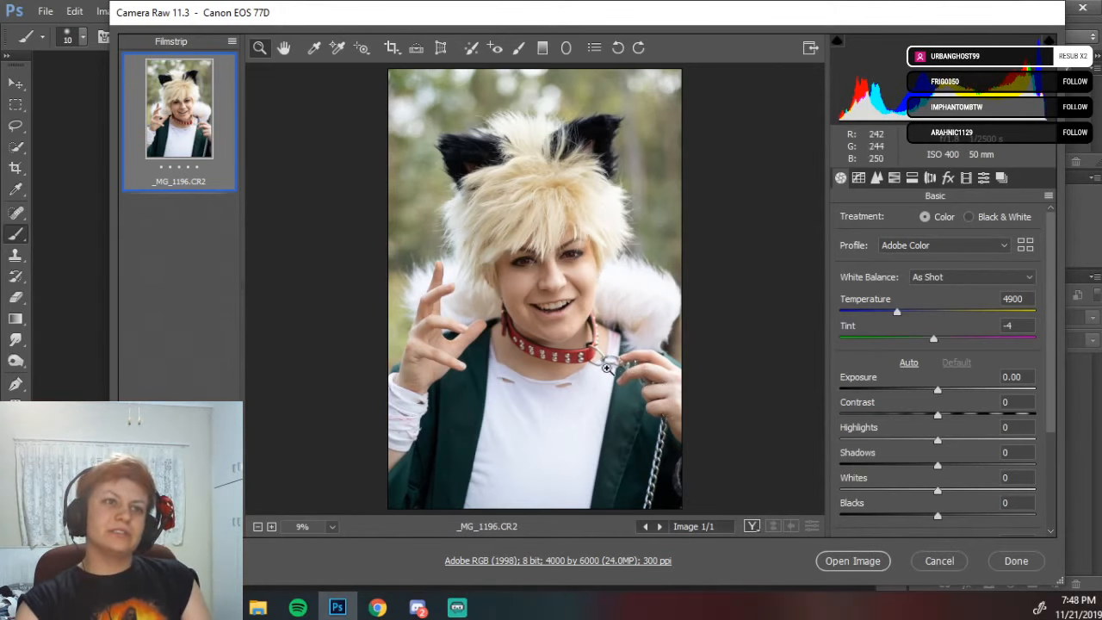
{"action": "left_click", "coordinate": [936, 562]}
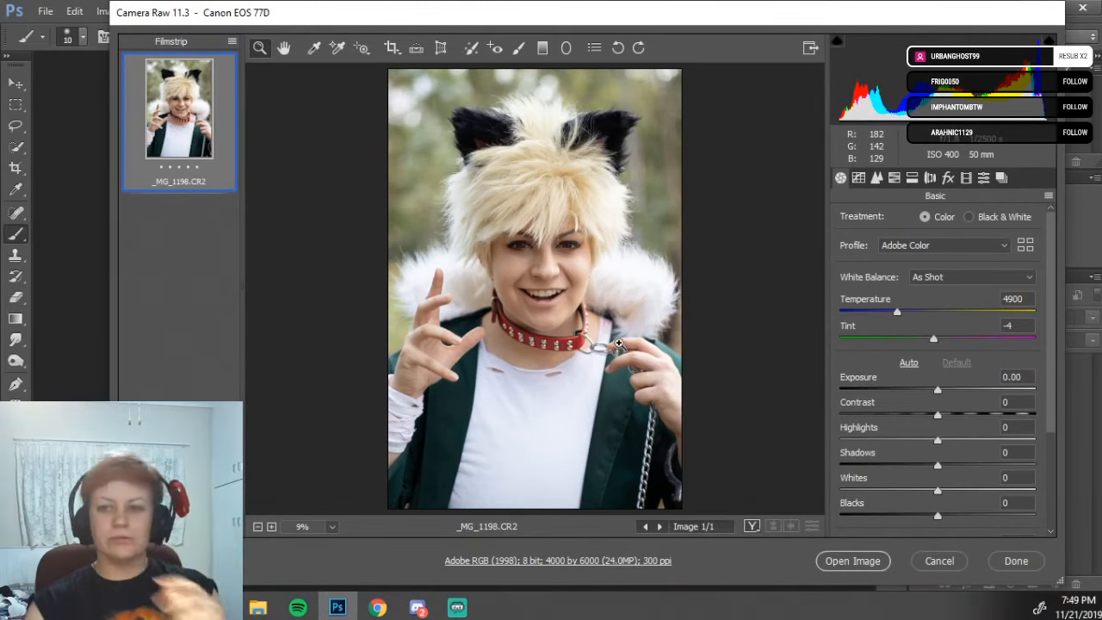
{"action": "left_click", "coordinate": [964, 561]}
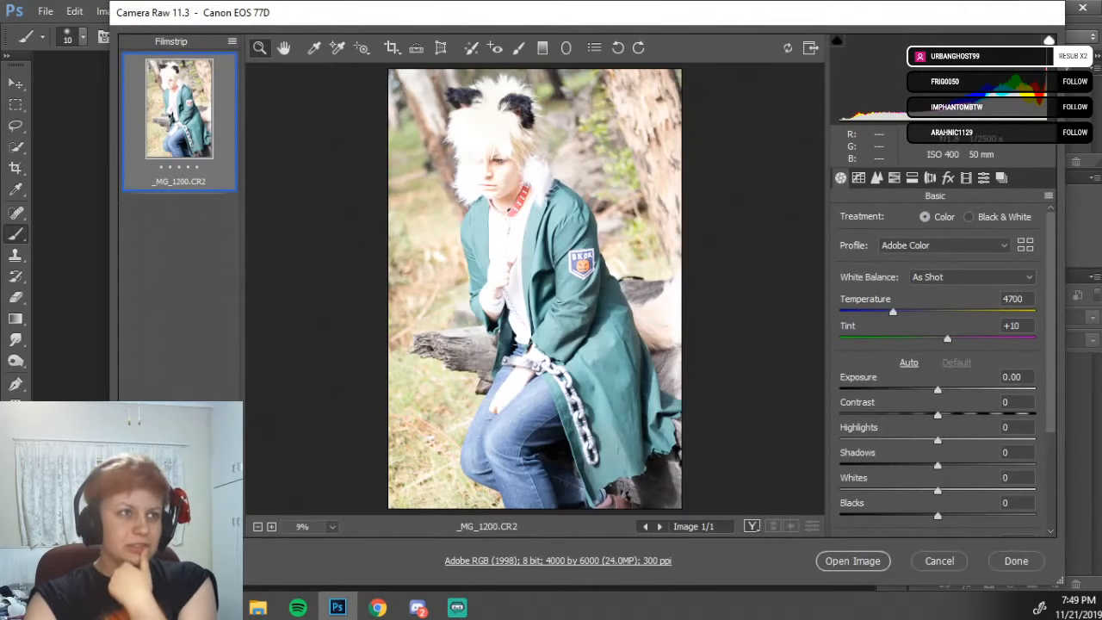
{"action": "left_click", "coordinate": [938, 560]}
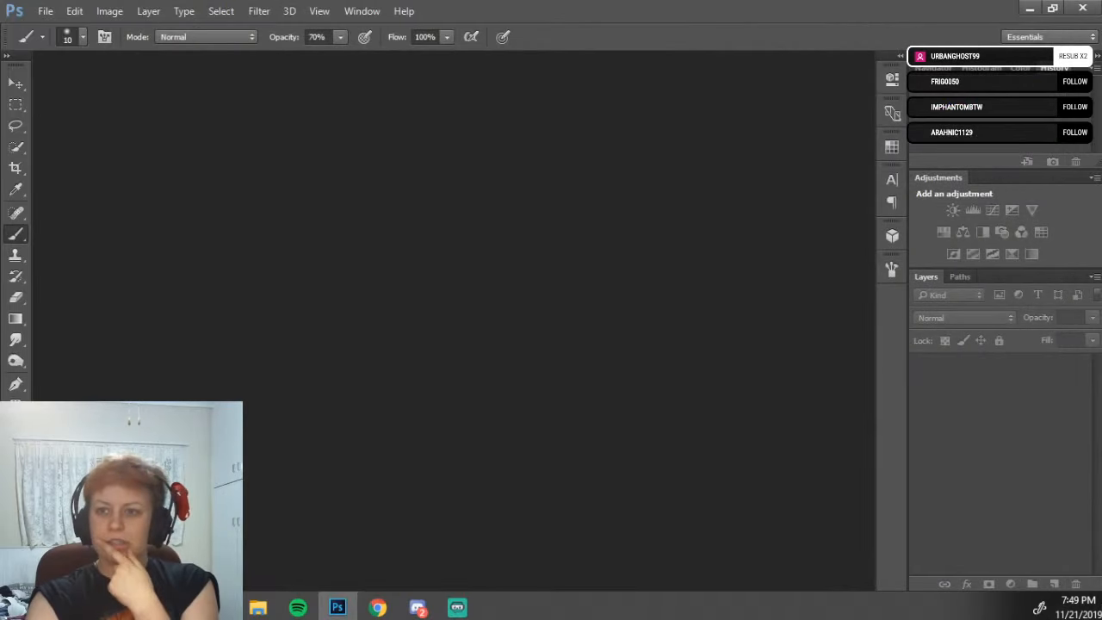
- Open _MG_1199.CR2 in Camera Raw and inspect the face, hand and studded collar at up to 25%
{"action": "key", "text": "alt+Tab"}
{"action": "key", "text": "alt+Tab"}
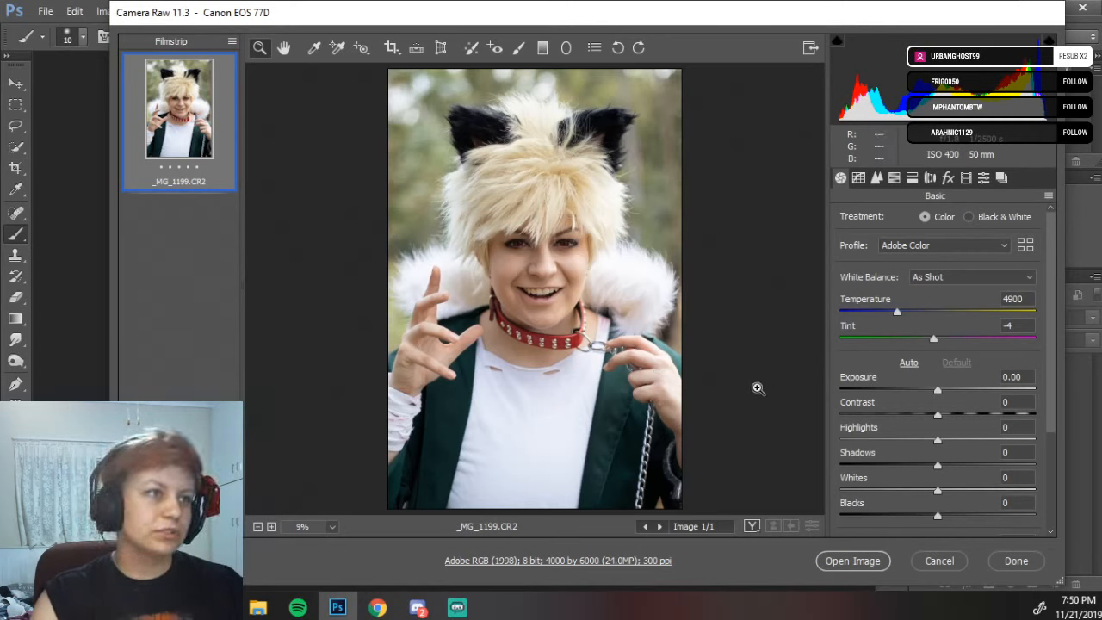
{"action": "left_click", "coordinate": [526, 315]}
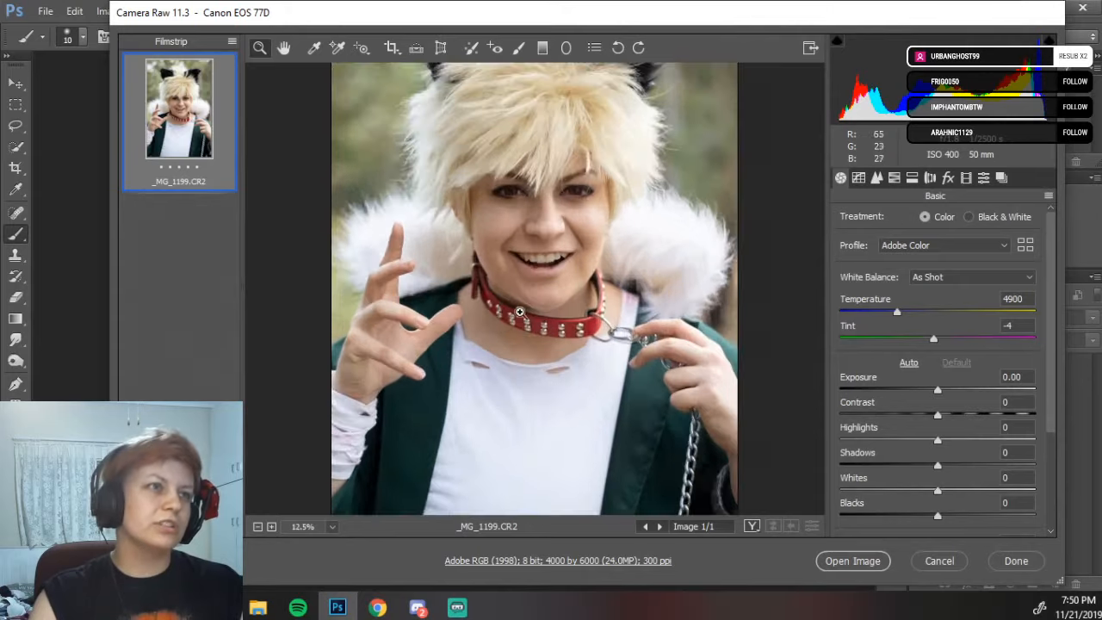
{"action": "left_click", "coordinate": [494, 276]}
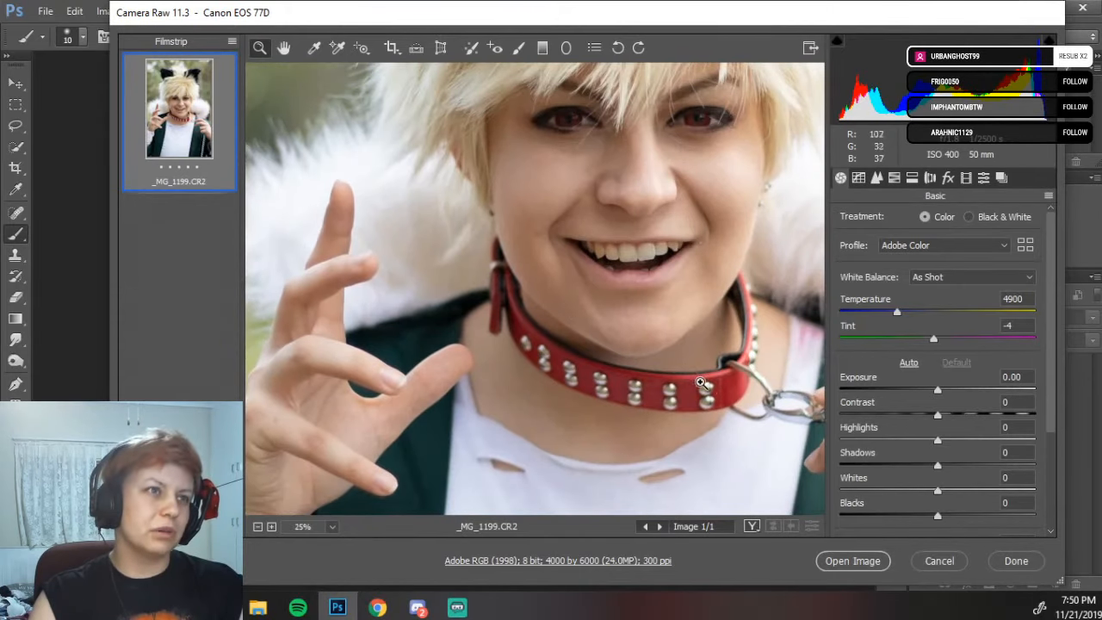
{"action": "scroll", "coordinate": [720, 388], "scroll_direction": "up", "scroll_amount": 2}
{"action": "scroll", "coordinate": [714, 390], "scroll_direction": "down", "scroll_amount": 1}
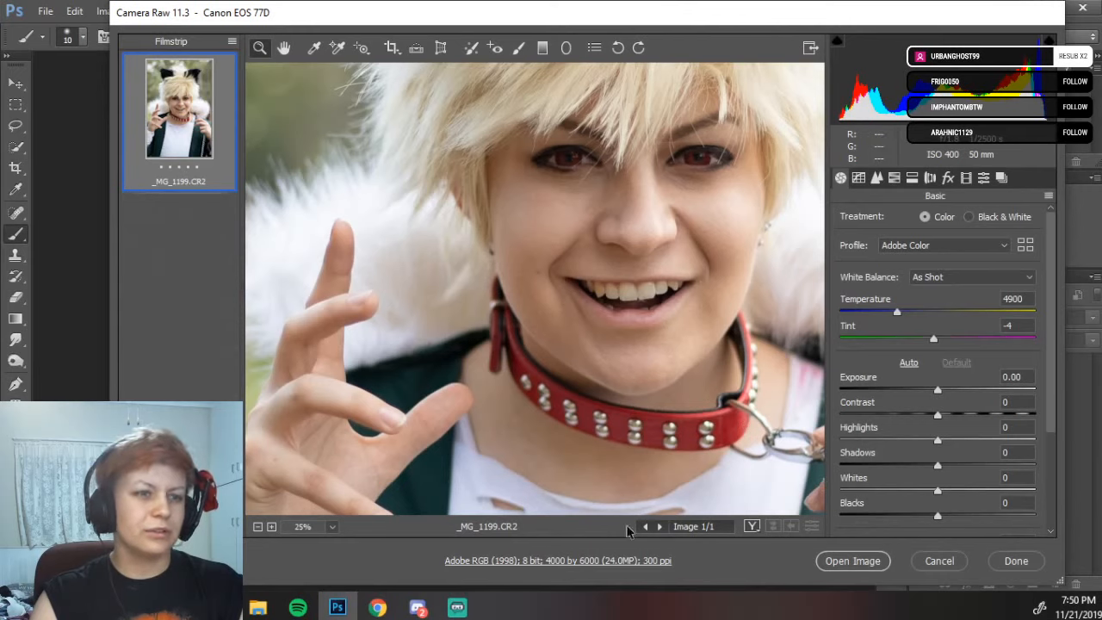
{"action": "left_click", "coordinate": [259, 527]}
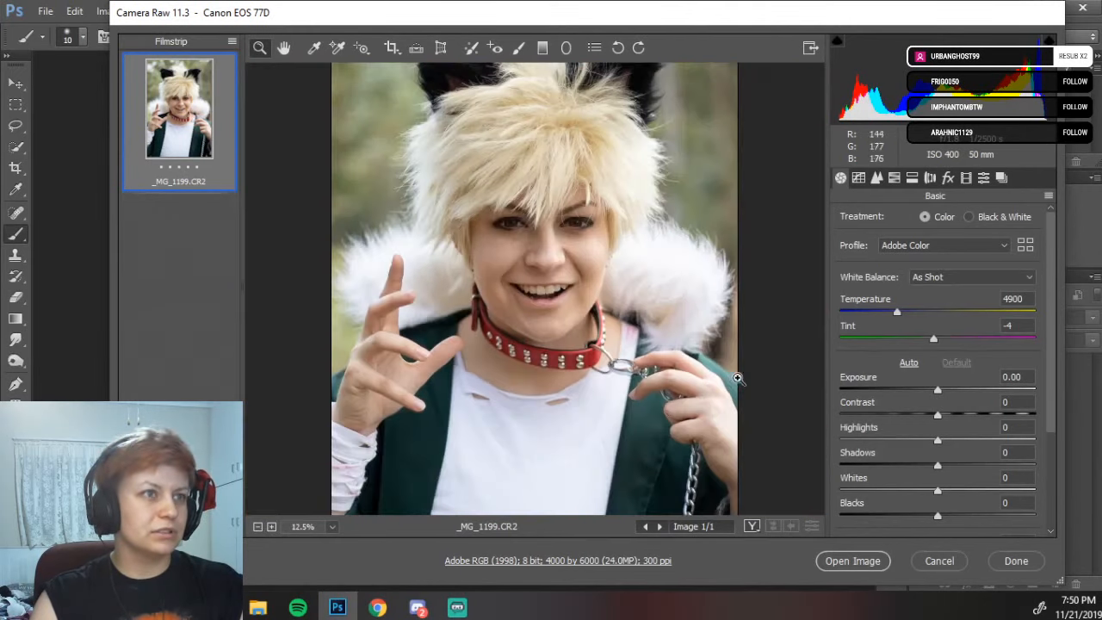
- Look over the overall composition of _MG_1199.CR2, from the cat ears down to the hands and chain
{"action": "scroll", "coordinate": [732, 394], "scroll_direction": "down", "scroll_amount": 1}
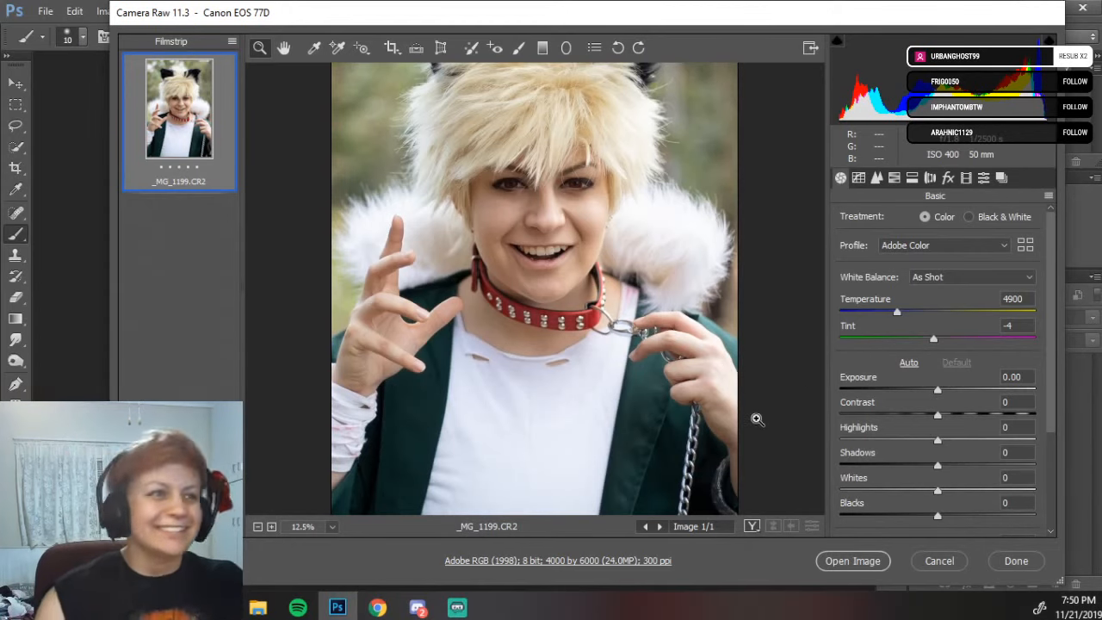
{"action": "scroll", "coordinate": [649, 149], "scroll_direction": "up", "scroll_amount": 1}
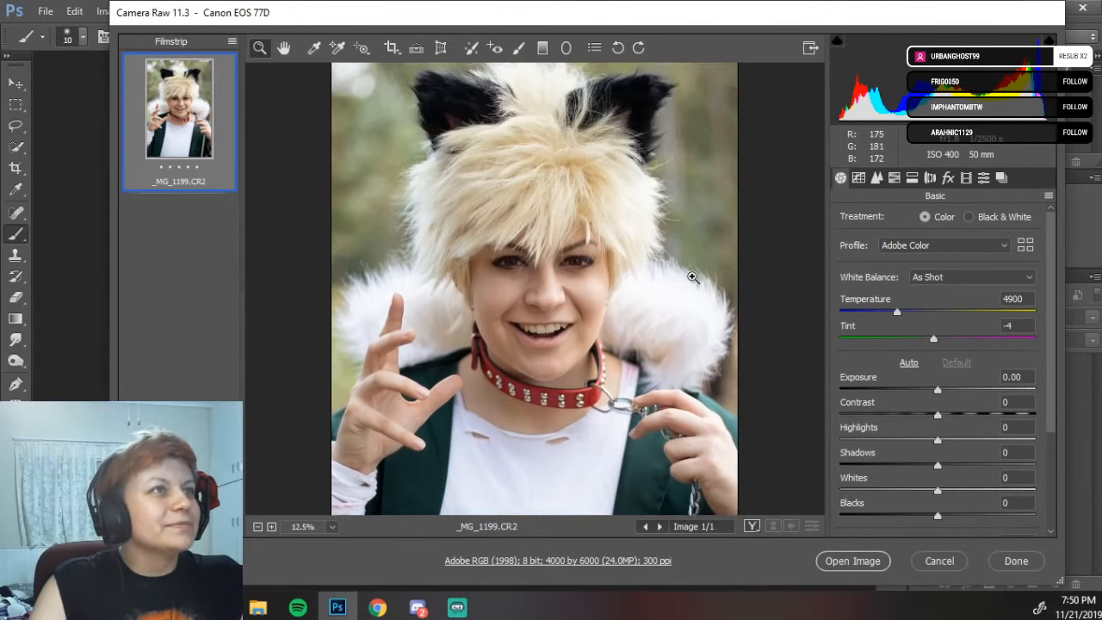
{"action": "scroll", "coordinate": [692, 274], "scroll_direction": "down", "scroll_amount": 1}
{"action": "scroll", "coordinate": [652, 334], "scroll_direction": "up", "scroll_amount": 1}
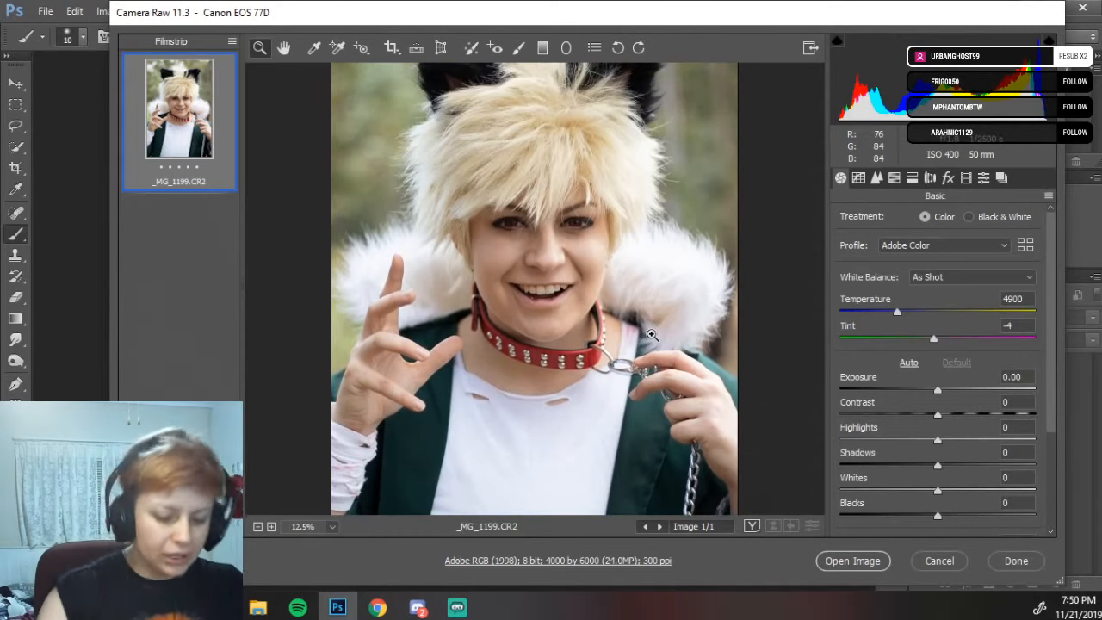
{"action": "scroll", "coordinate": [652, 334], "scroll_direction": "down", "scroll_amount": 1}
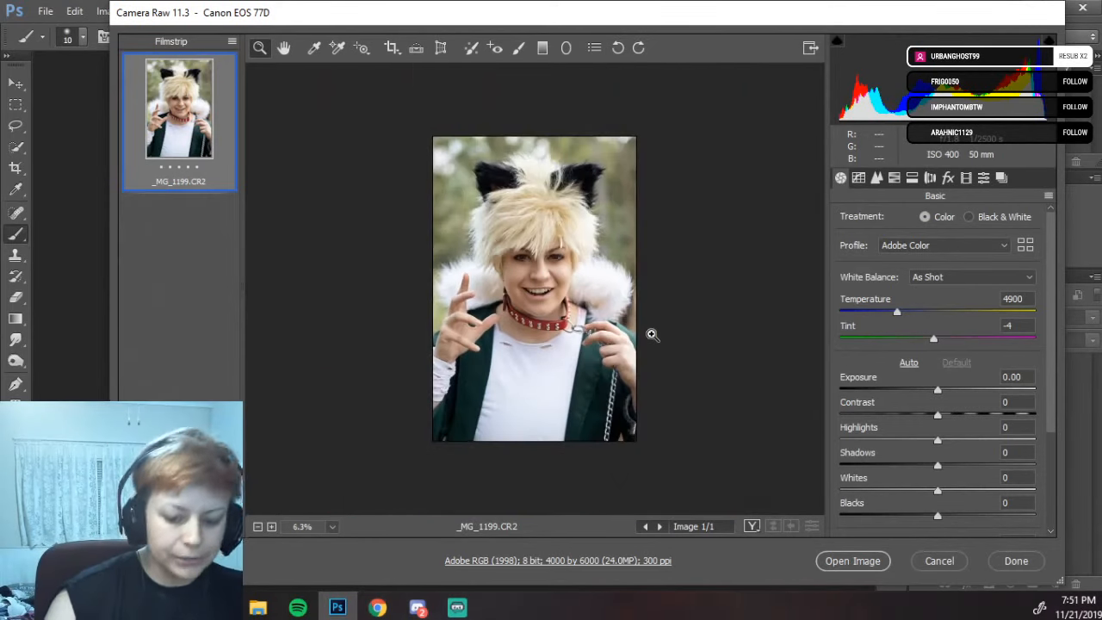
{"action": "scroll", "coordinate": [652, 334], "scroll_direction": "up", "scroll_amount": 1}
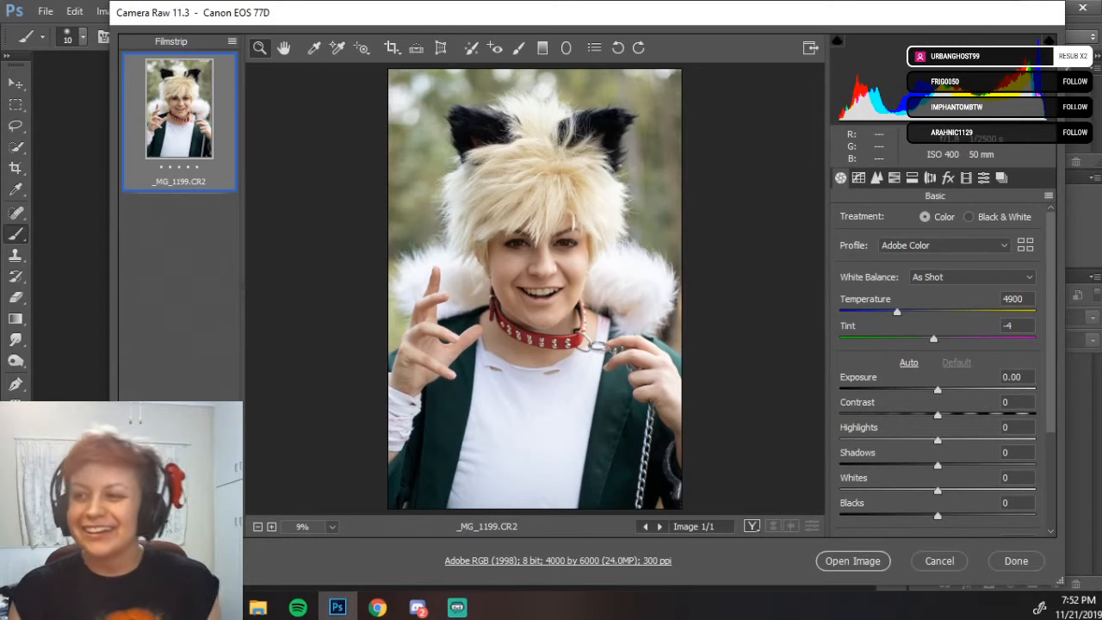
- Set the exposure of _MG_1199.CR2 to +0.50
{"action": "key", "text": "alt+Tab"}
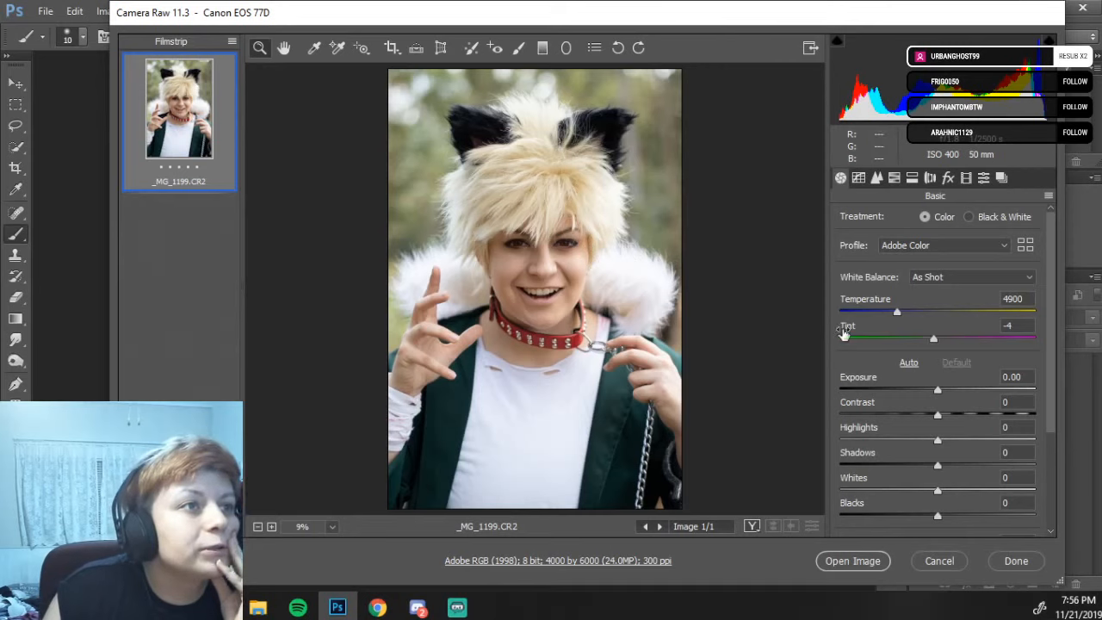
{"action": "mouse_move", "coordinate": [938, 392]}
{"action": "left_mouse_down"}
{"action": "mouse_move", "coordinate": [989, 391]}
{"action": "mouse_move", "coordinate": [874, 390]}
{"action": "mouse_move", "coordinate": [947, 393]}
{"action": "left_mouse_up"}
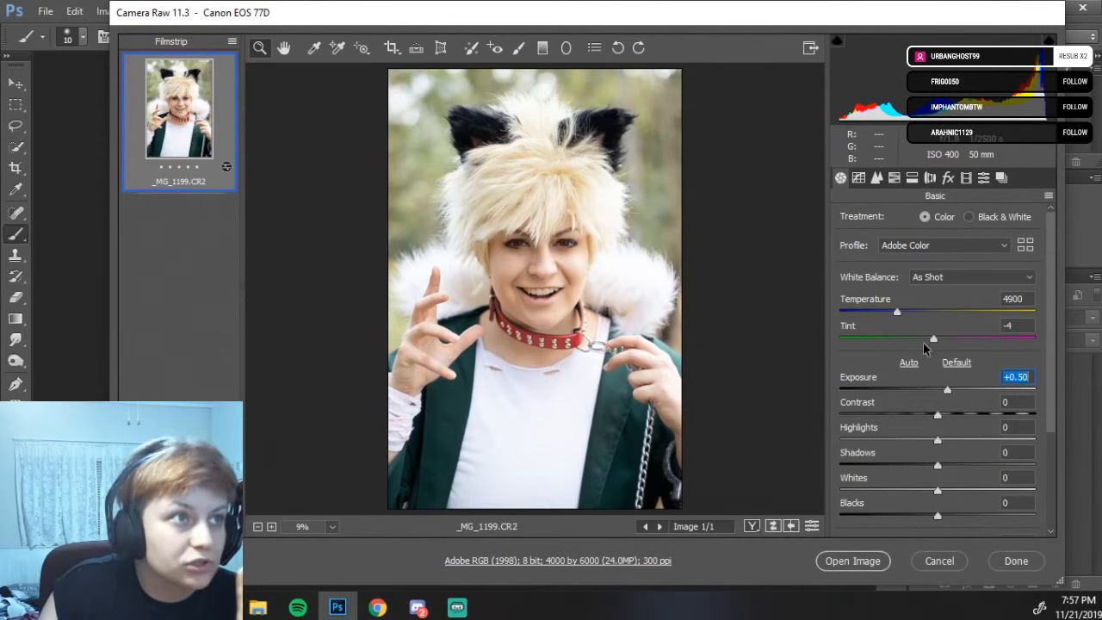
- Lower the photo's Highlights to -18, Whites to -21 and Blacks to -16
{"action": "left_click_drag", "start_coordinate": [939, 417], "coordinate": [909, 441]}
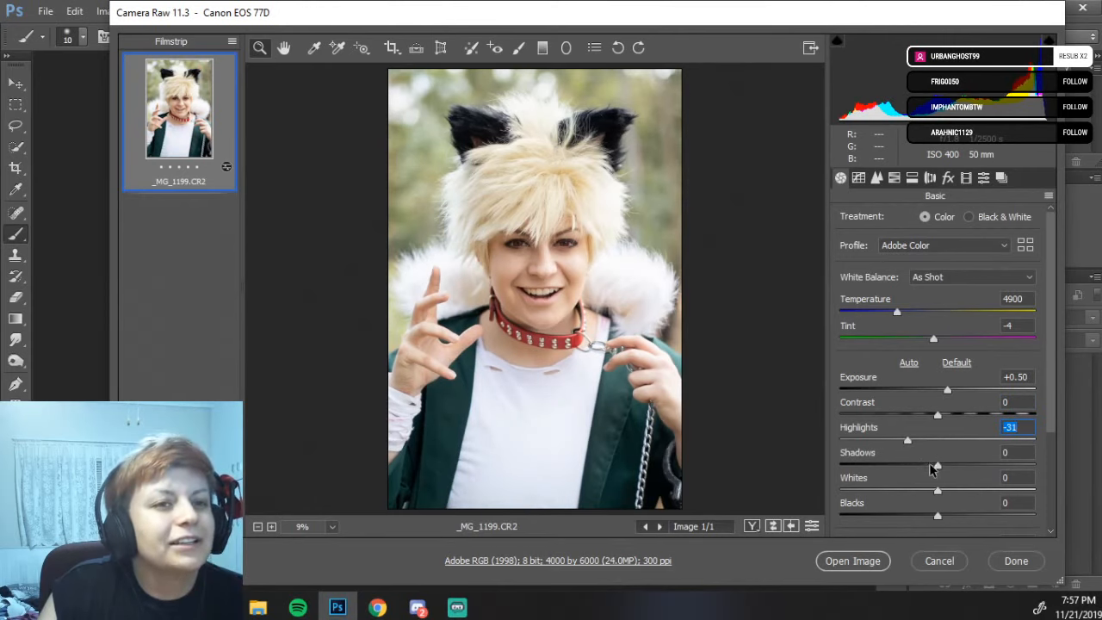
{"action": "left_click", "coordinate": [936, 465]}
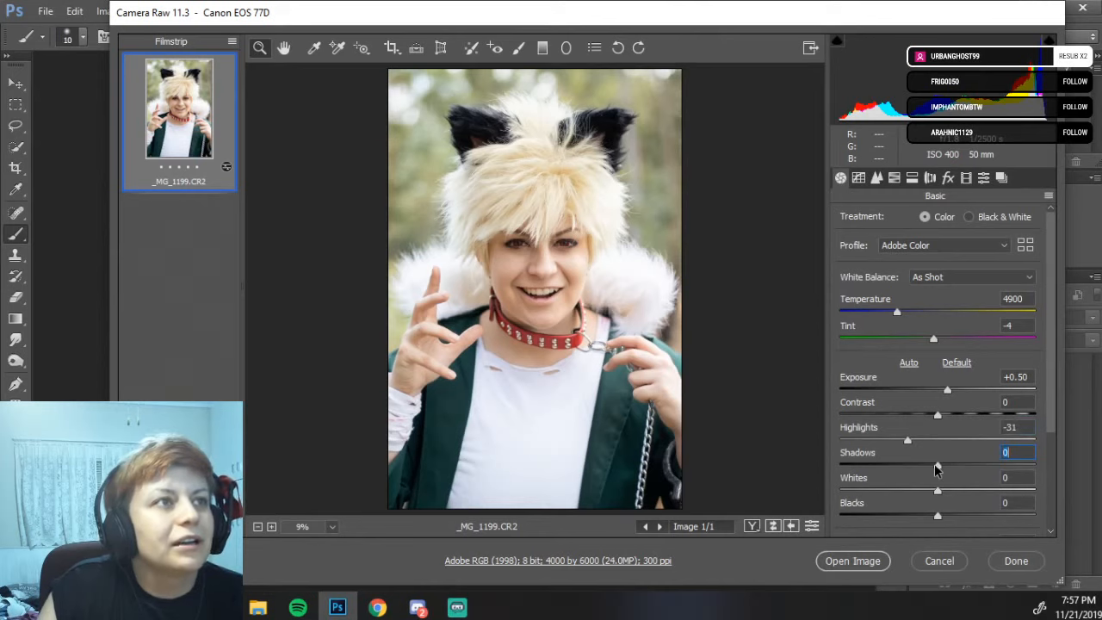
{"action": "mouse_move", "coordinate": [909, 440]}
{"action": "left_mouse_down"}
{"action": "mouse_move", "coordinate": [863, 441]}
{"action": "mouse_move", "coordinate": [1014, 443]}
{"action": "mouse_move", "coordinate": [922, 445]}
{"action": "left_mouse_up"}
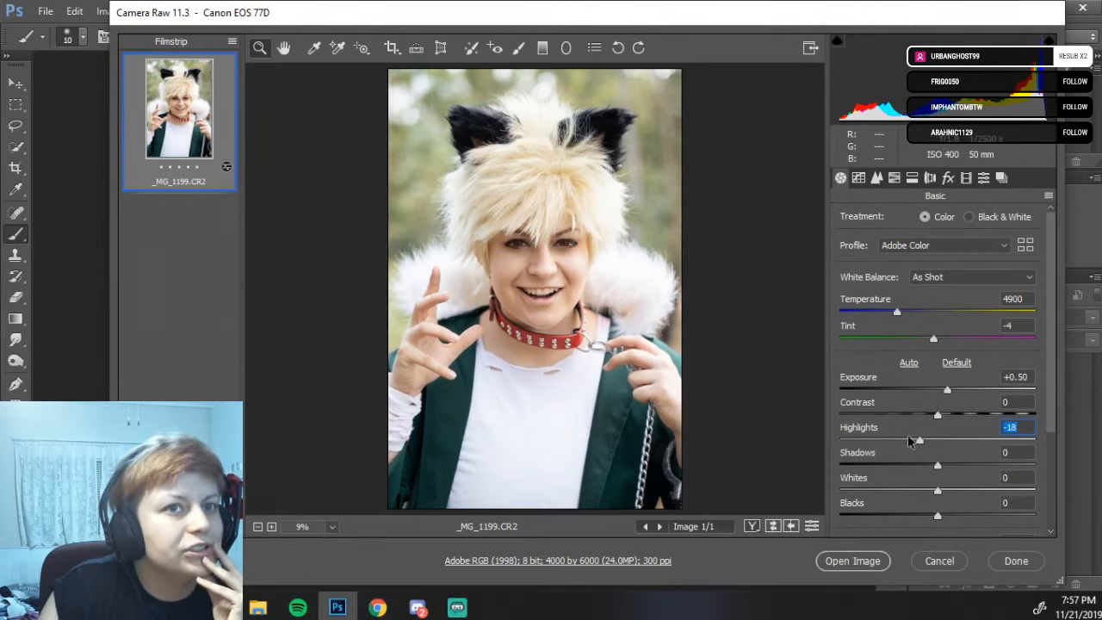
{"action": "left_click", "coordinate": [939, 492]}
{"action": "left_click_drag", "start_coordinate": [939, 492], "coordinate": [920, 516]}
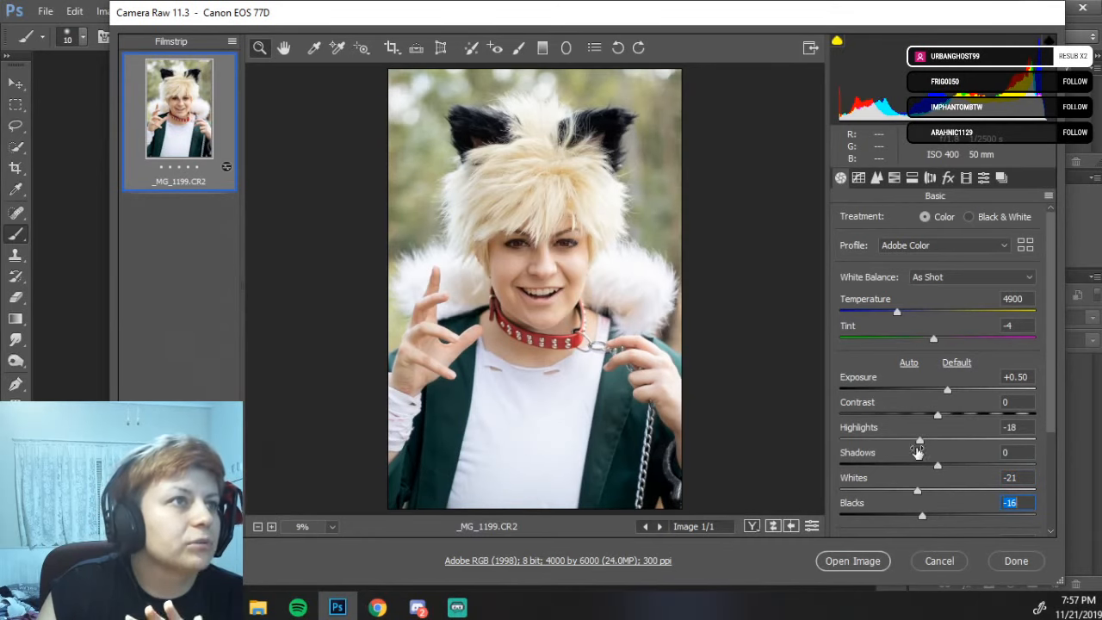
- Try color temperatures of 3900 and 5450, and restore the As Shot white balance
{"action": "scroll", "coordinate": [936, 440], "scroll_direction": "down", "scroll_amount": 1}
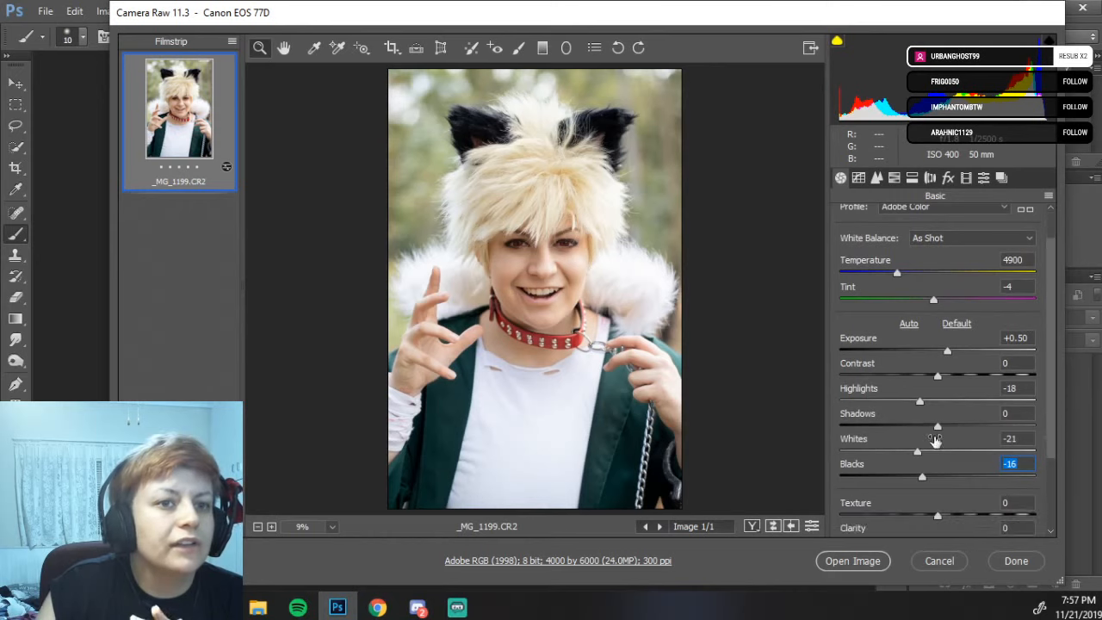
{"action": "scroll", "coordinate": [948, 476], "scroll_direction": "down", "scroll_amount": 2}
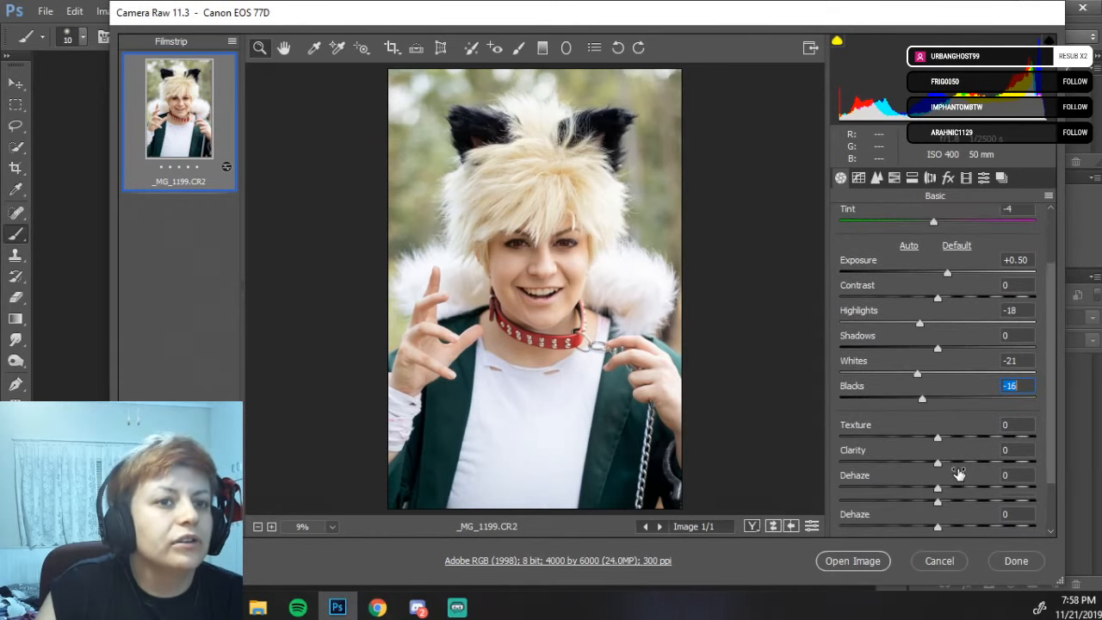
{"action": "scroll", "coordinate": [938, 440], "scroll_direction": "down", "scroll_amount": 1}
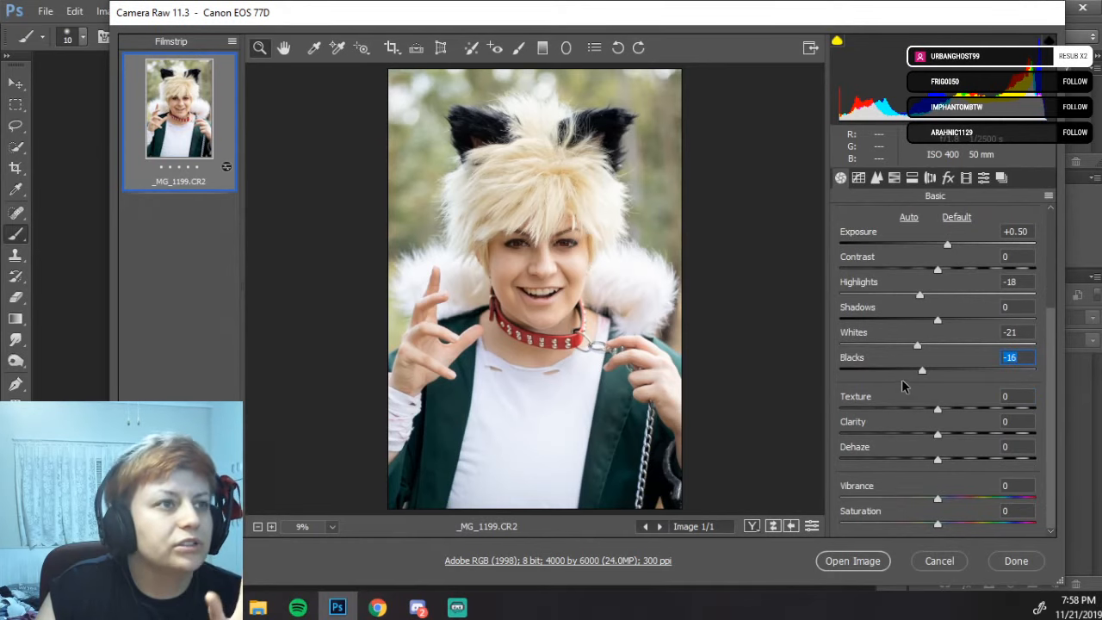
{"action": "scroll", "coordinate": [891, 430], "scroll_direction": "up", "scroll_amount": 3}
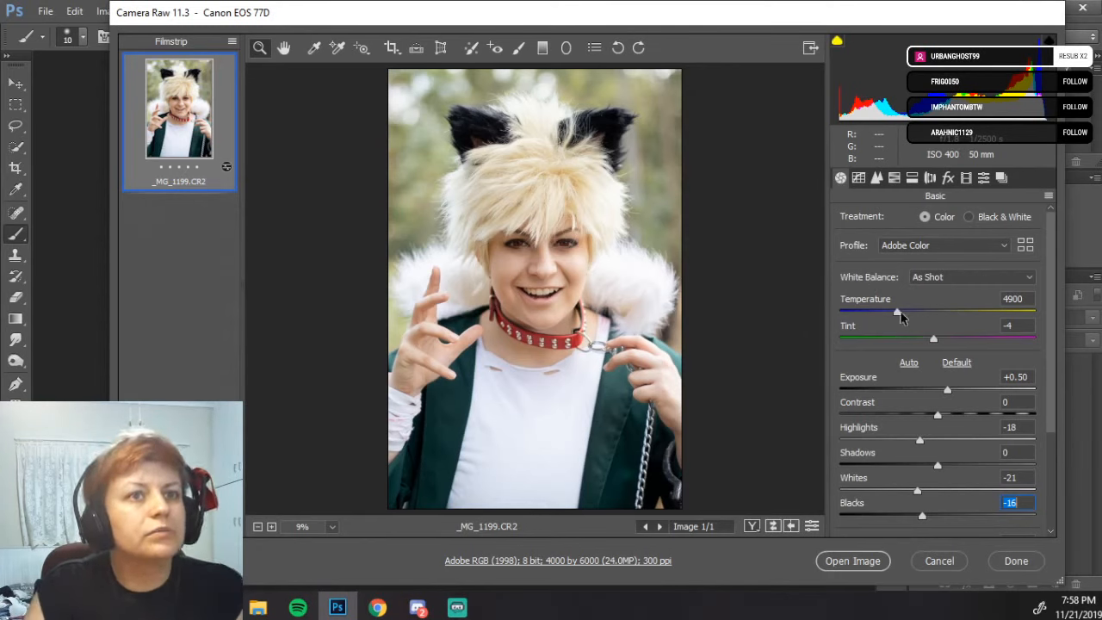
{"action": "left_click_drag", "start_coordinate": [898, 312], "coordinate": [878, 318]}
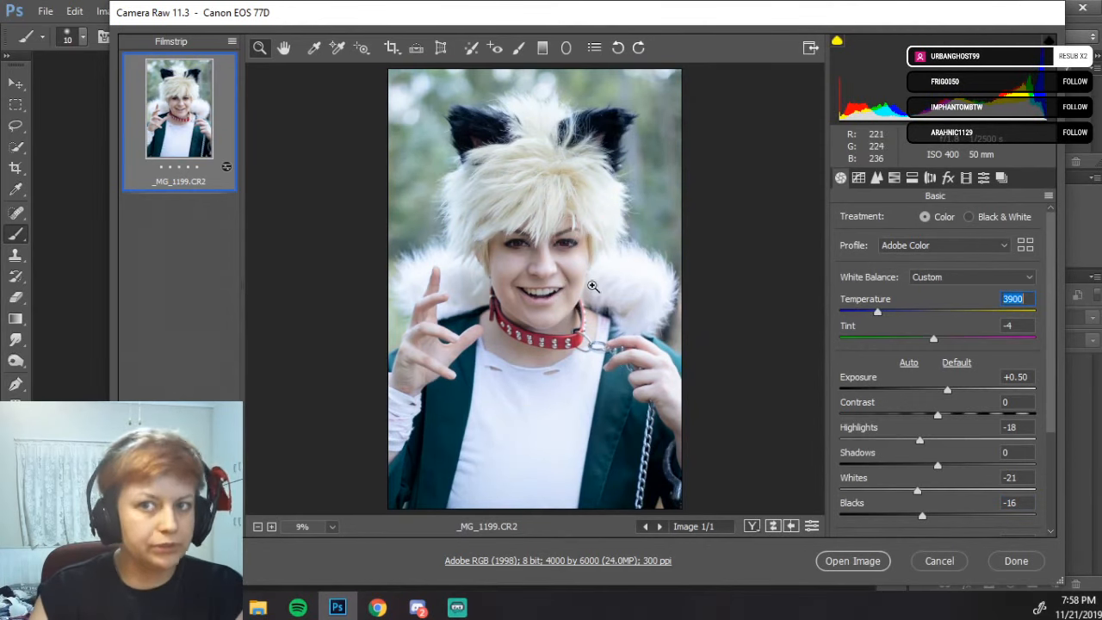
{"action": "left_click_drag", "start_coordinate": [878, 314], "coordinate": [908, 320]}
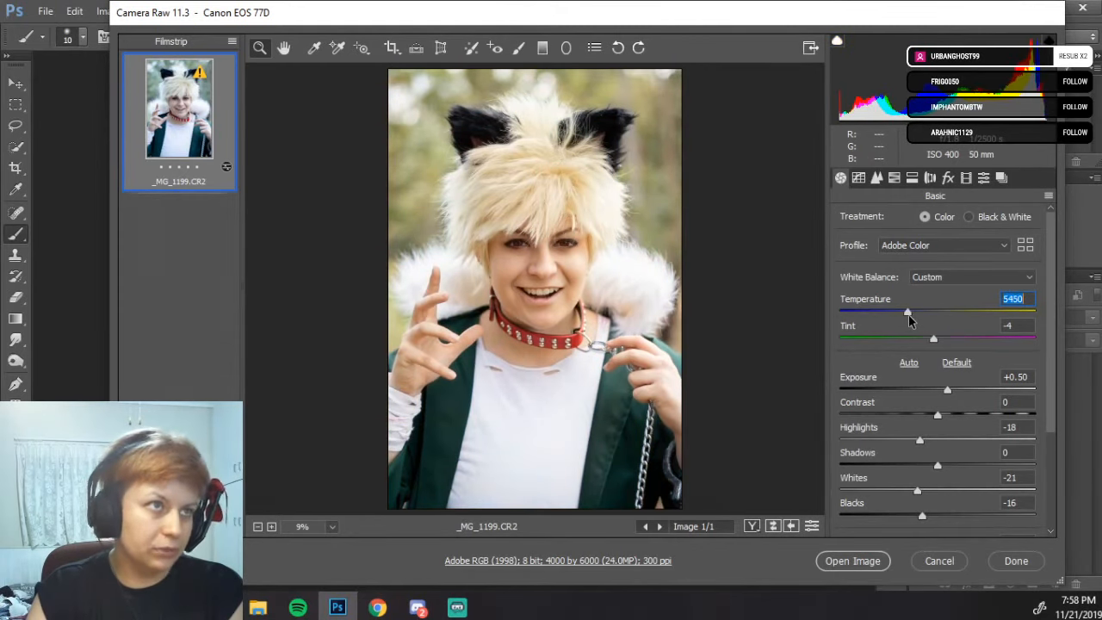
{"action": "left_click", "coordinate": [935, 279]}
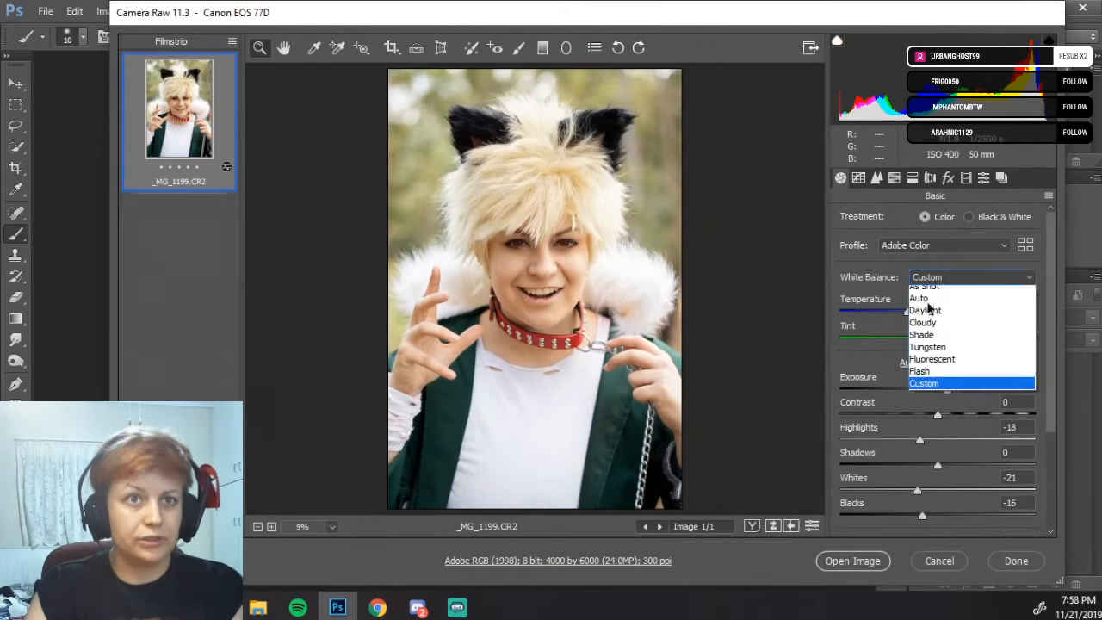
{"action": "left_click", "coordinate": [928, 289]}
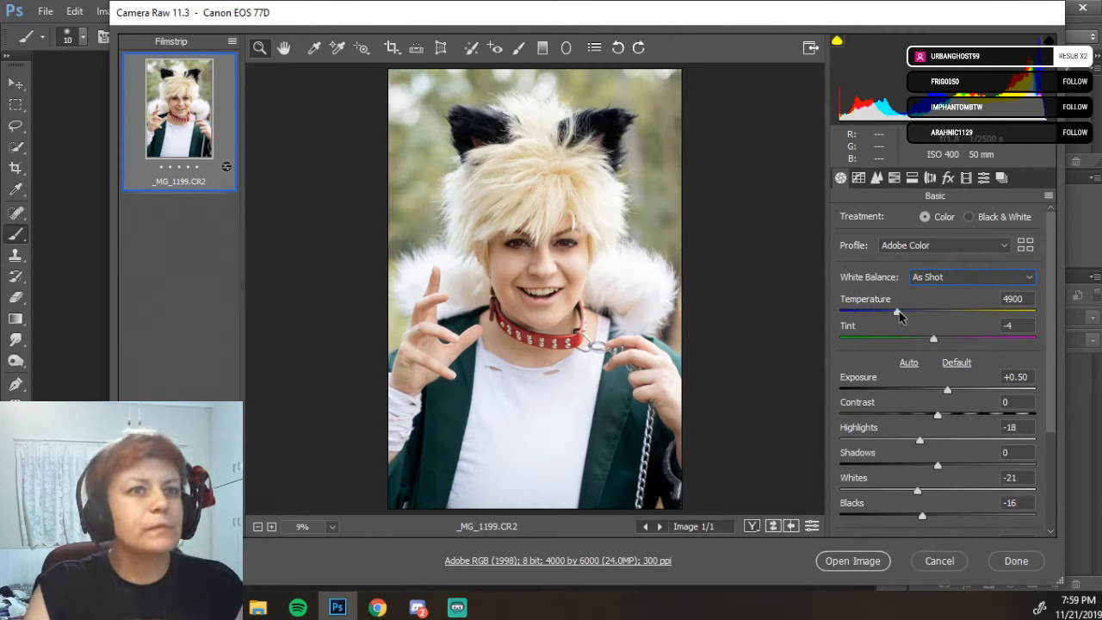
- Try slightly cooler temperatures of 4750 and 4650, and return the white balance to As Shot
{"action": "left_click_drag", "start_coordinate": [899, 317], "coordinate": [895, 318]}
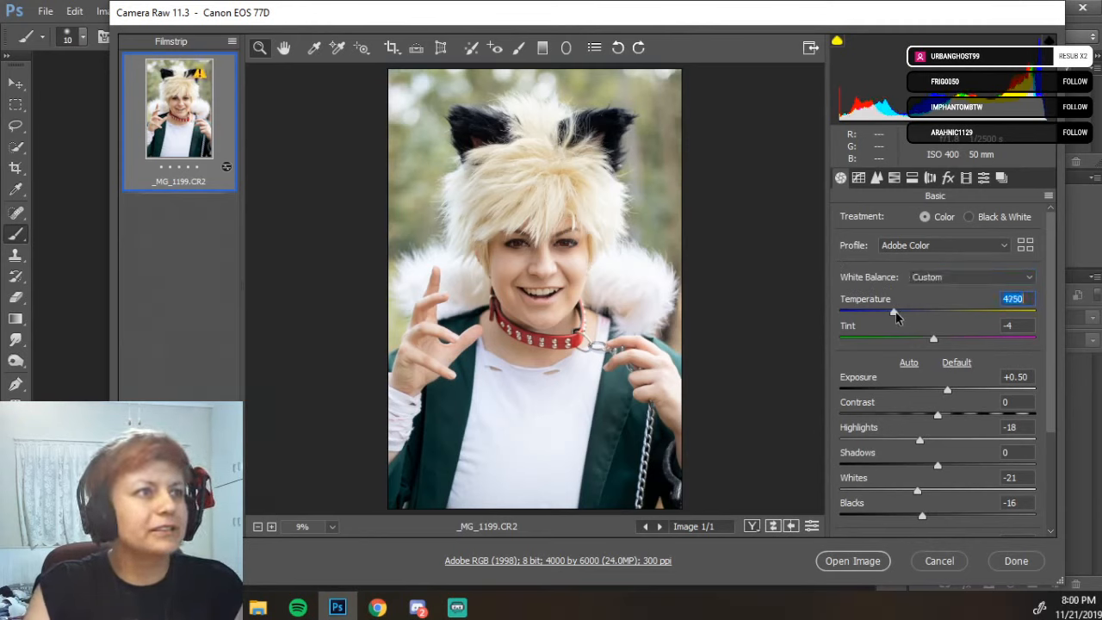
{"action": "left_click_drag", "start_coordinate": [896, 317], "coordinate": [892, 318]}
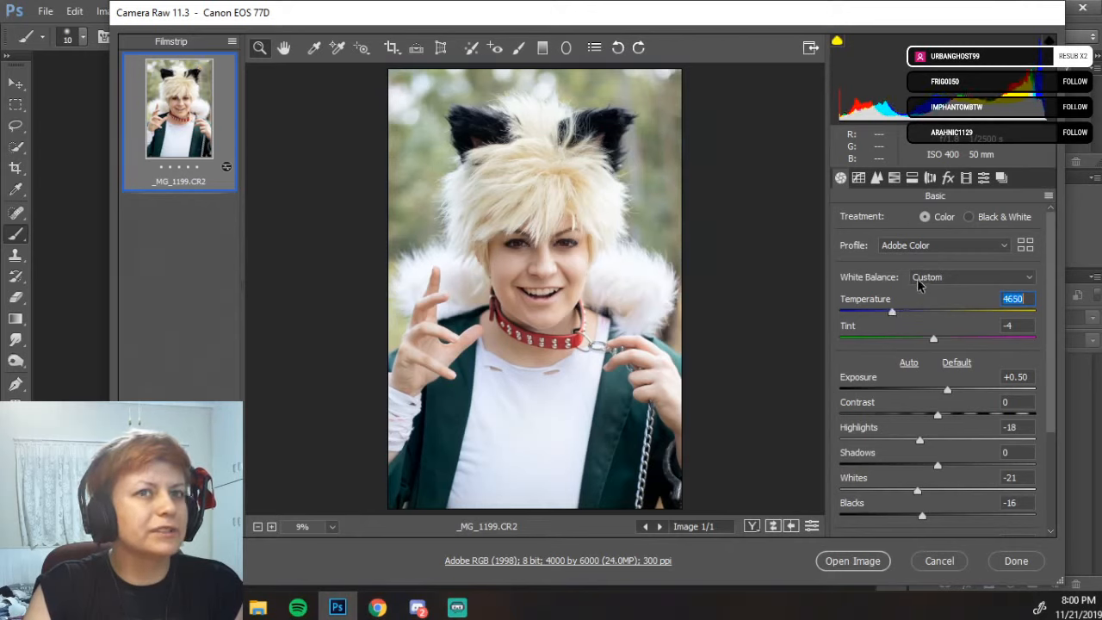
{"action": "left_click", "coordinate": [917, 278]}
{"action": "left_click", "coordinate": [914, 289]}
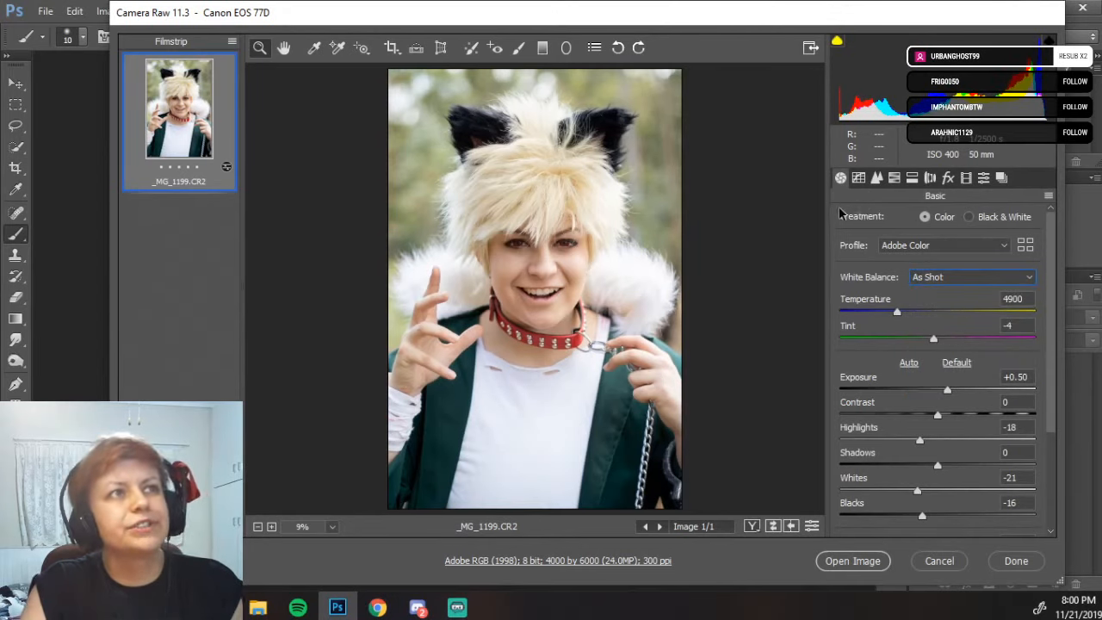
- Set the noise reduction Luminance to 23 and Luminance Detail to 18
{"action": "left_click", "coordinate": [878, 177]}
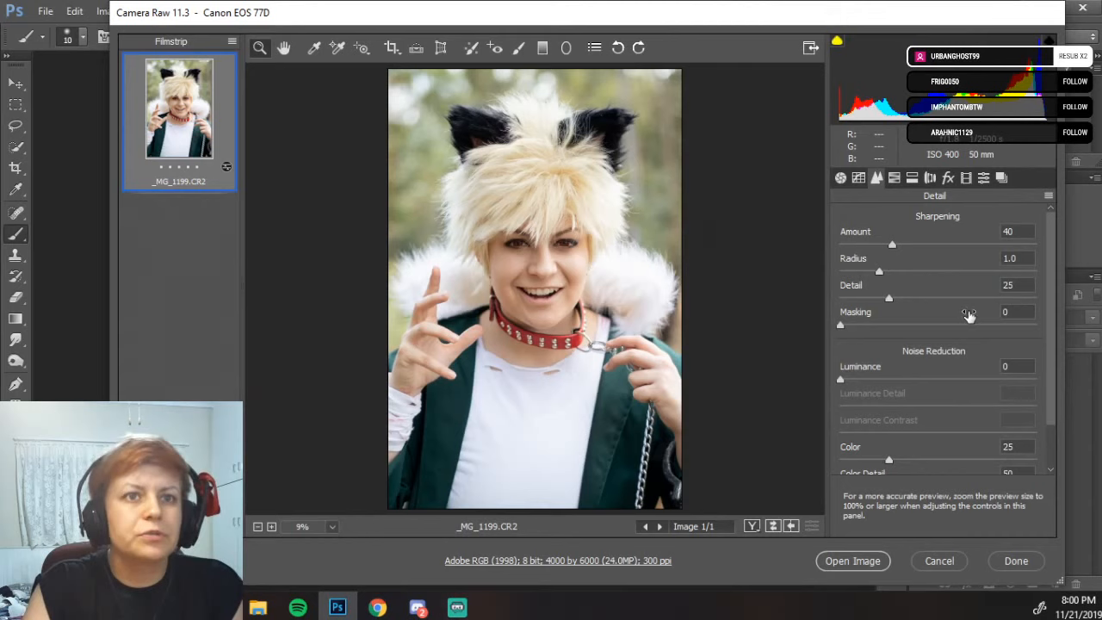
{"action": "left_click", "coordinate": [885, 379]}
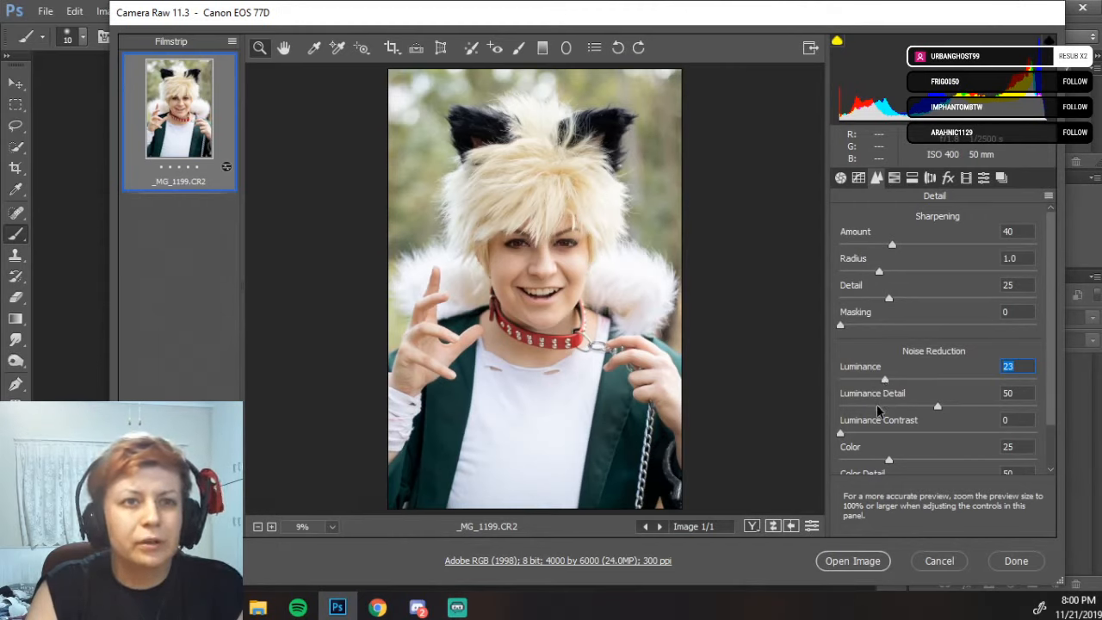
{"action": "left_click", "coordinate": [874, 407]}
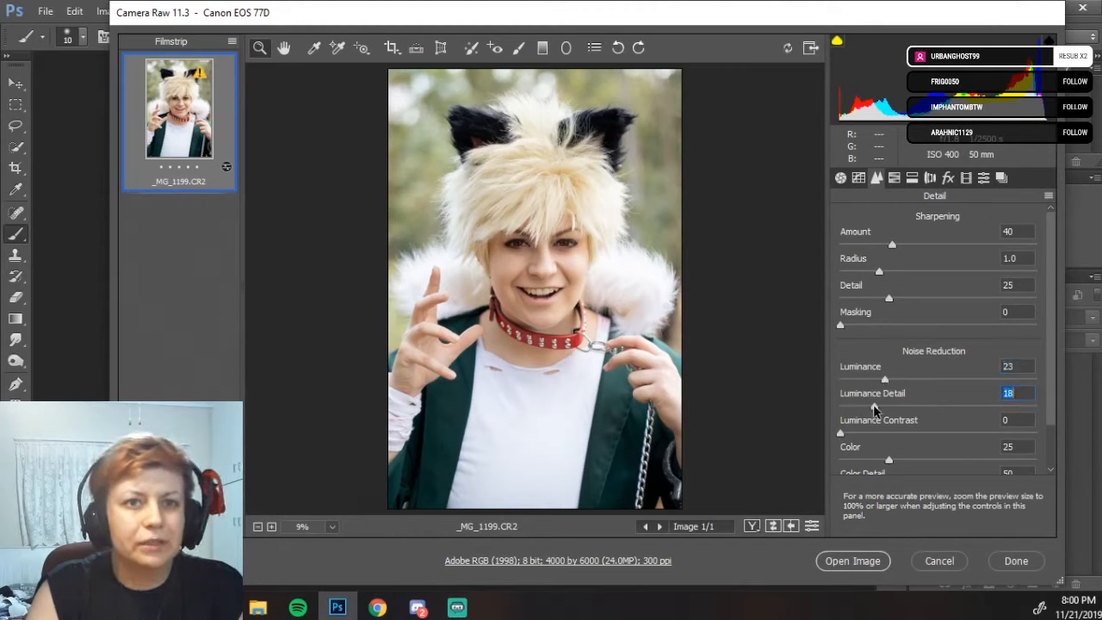
- Check the face at 33.3% and open the developed photo in Photoshop, discarding the embedded color profile
{"action": "left_click", "coordinate": [523, 261]}
{"action": "left_click", "coordinate": [503, 289]}
{"action": "left_click", "coordinate": [496, 329]}
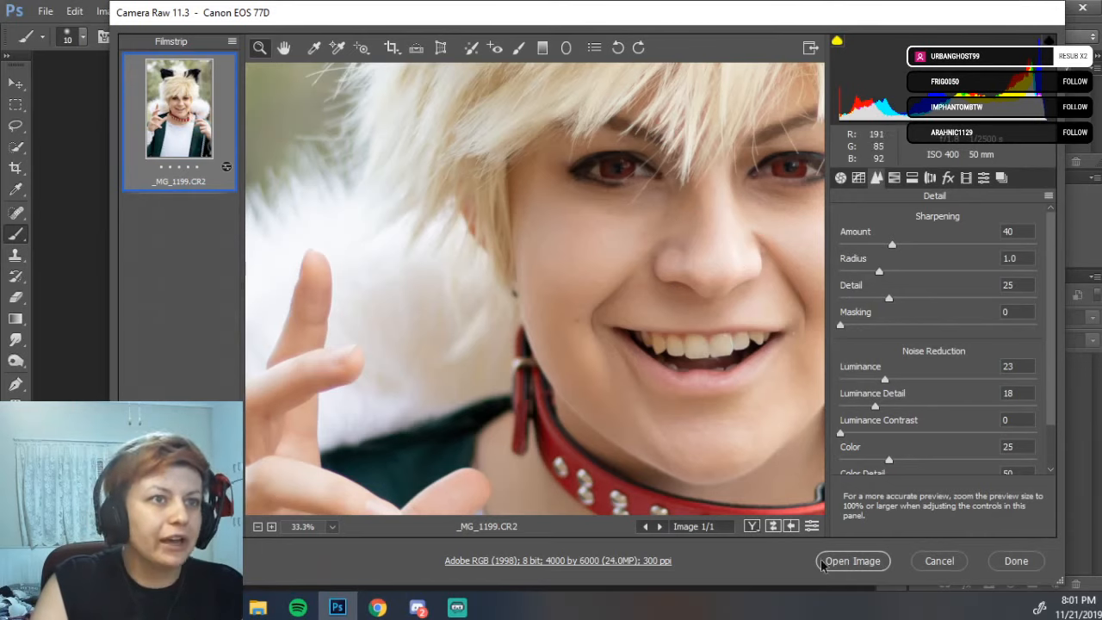
{"action": "left_click", "coordinate": [857, 563]}
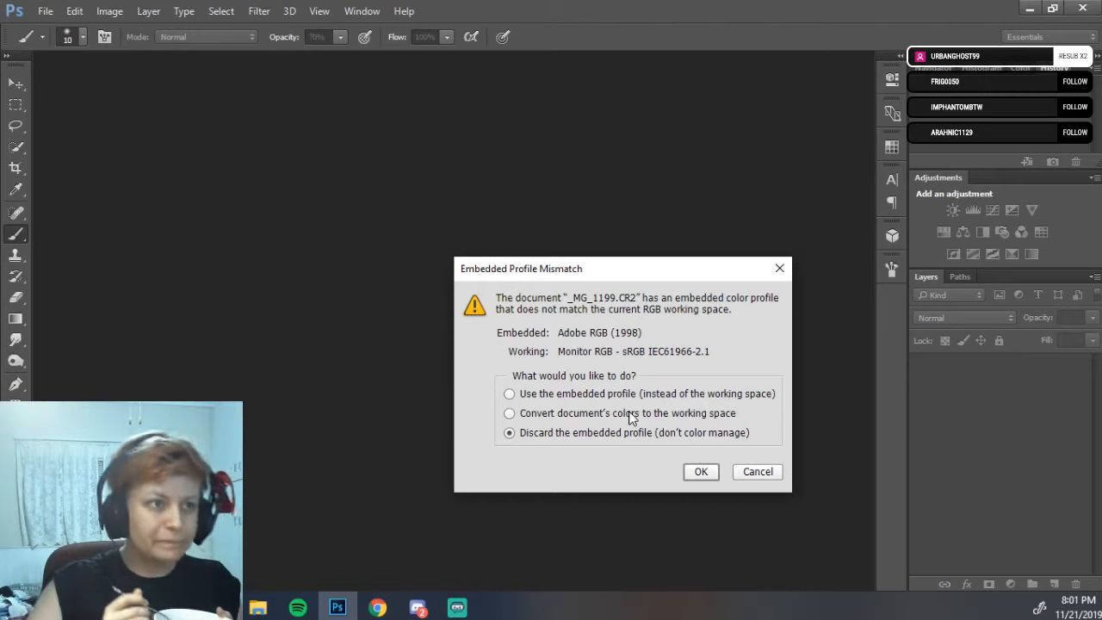
{"action": "left_click", "coordinate": [701, 473]}
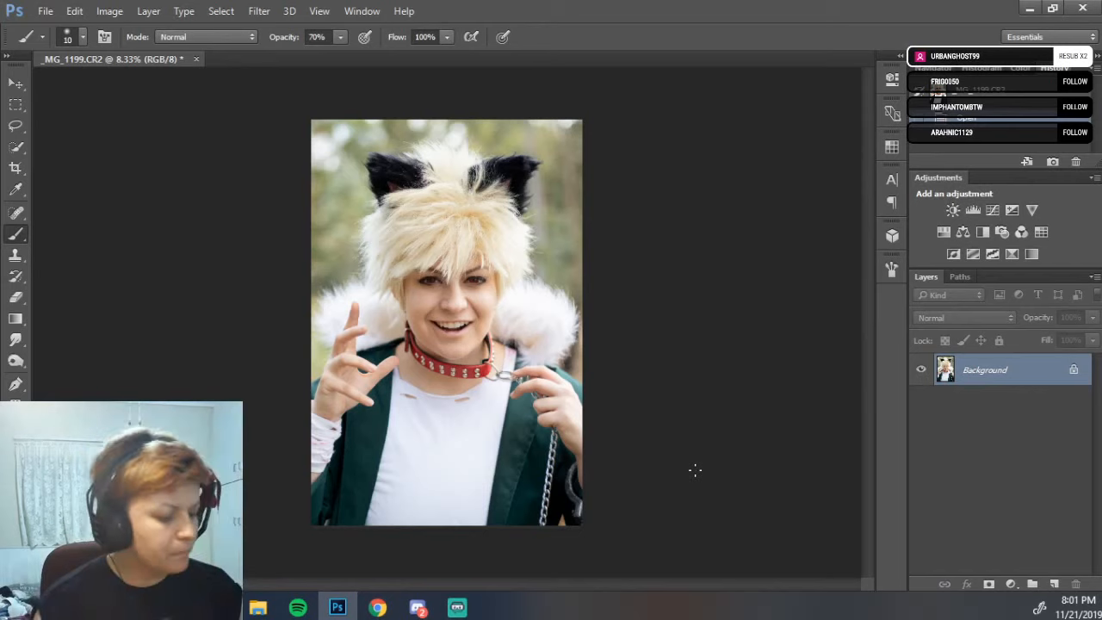
- Examine the face, studded collar, both hands and the chain at up to 50% for areas needing retouching
{"action": "key", "text": "ctrl+plus"}
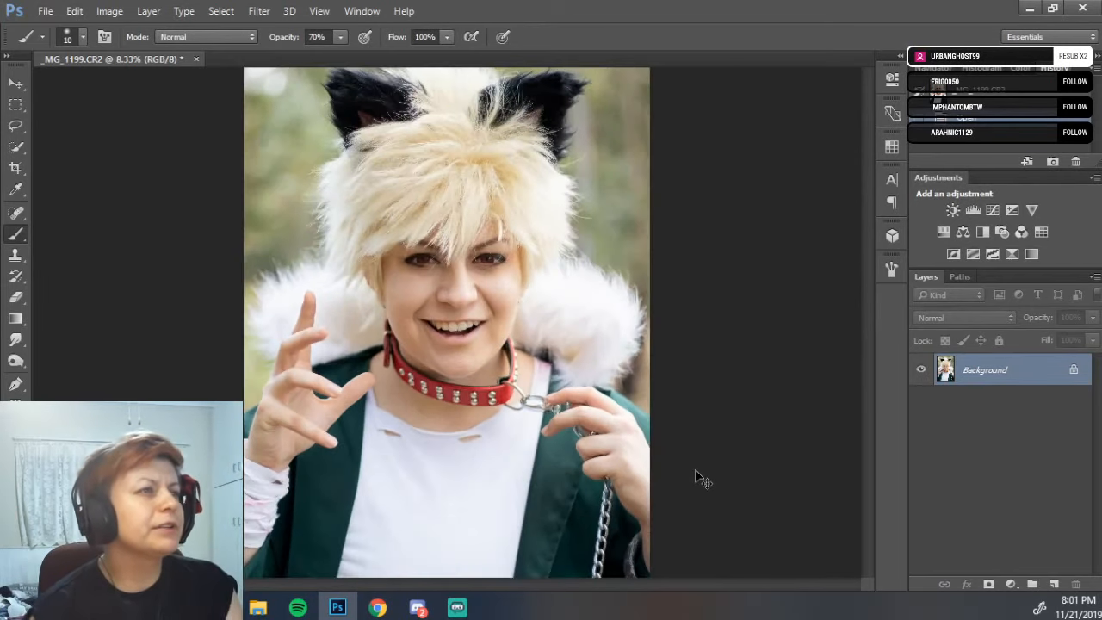
{"action": "key", "text": "ctrl+plus"}
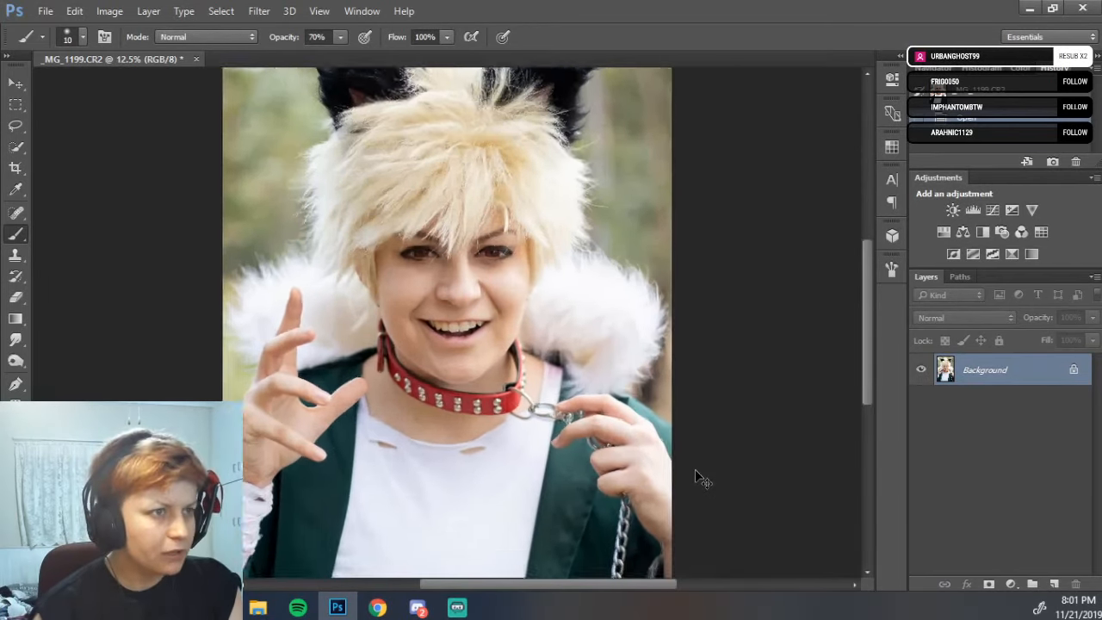
{"action": "key", "text": "ctrl+plus"}
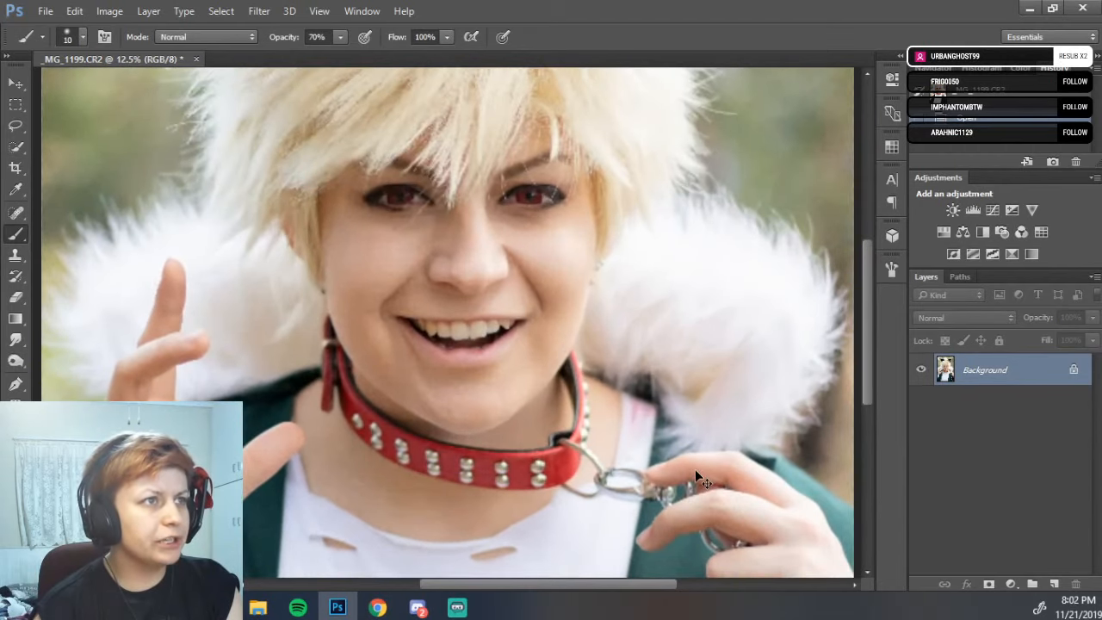
{"action": "key", "text": "ctrl+plus"}
{"action": "key", "text": "ctrl+plus"}
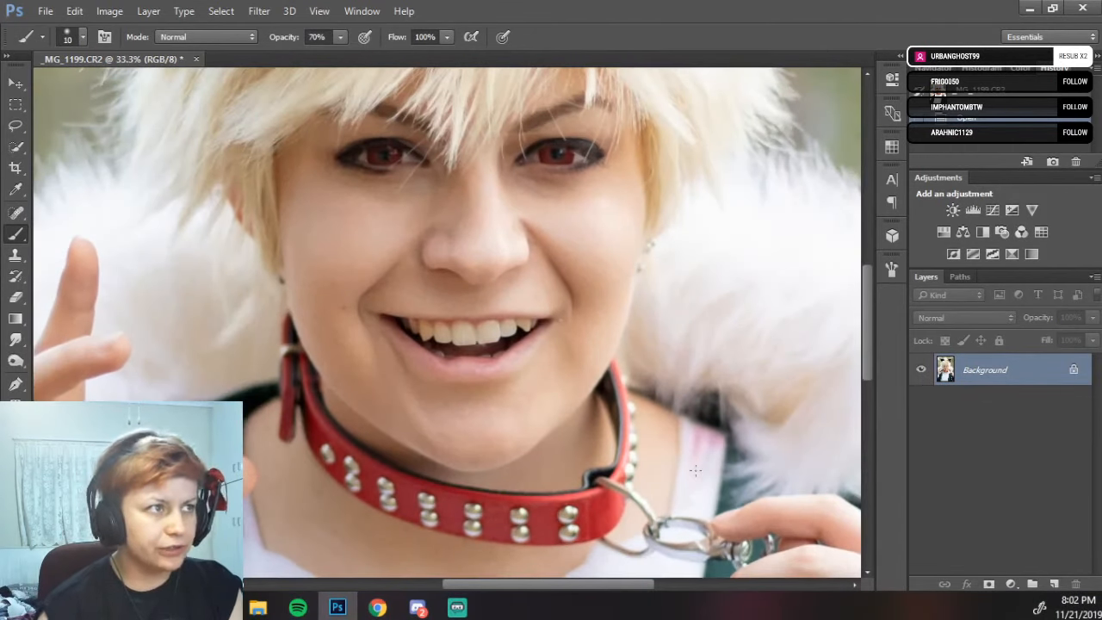
{"action": "key", "text": "ctrl+plus"}
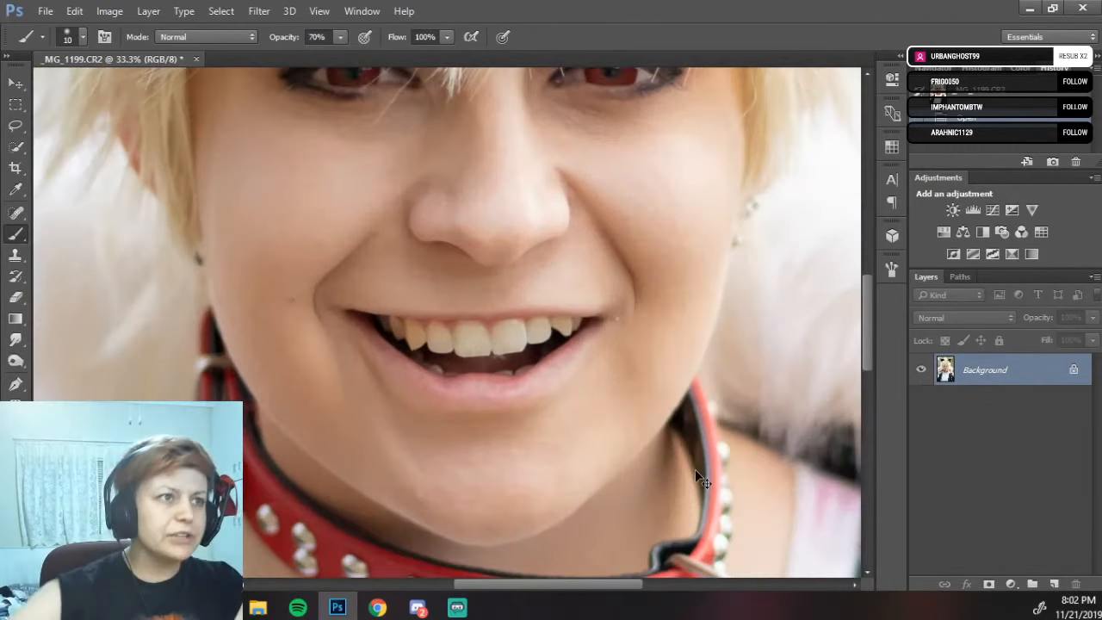
{"action": "key", "text": "ctrl+plus"}
{"action": "left_click_drag", "start_coordinate": [545, 268], "coordinate": [655, 135]}
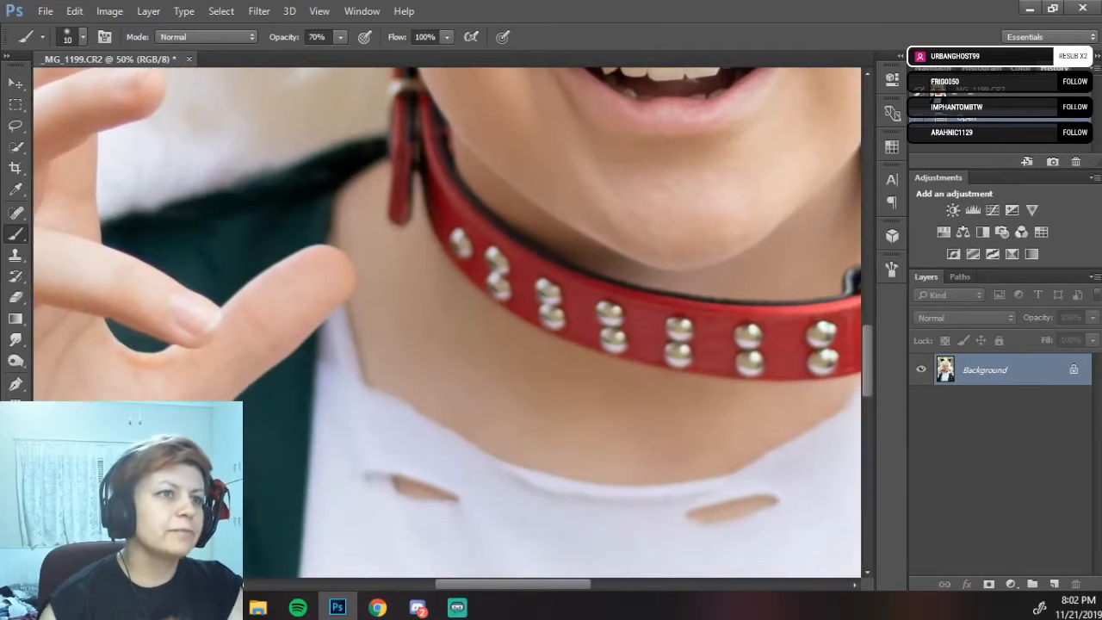
{"action": "left_click_drag", "start_coordinate": [546, 405], "coordinate": [731, 177]}
{"action": "left_click_drag", "start_coordinate": [497, 378], "coordinate": [728, 337]}
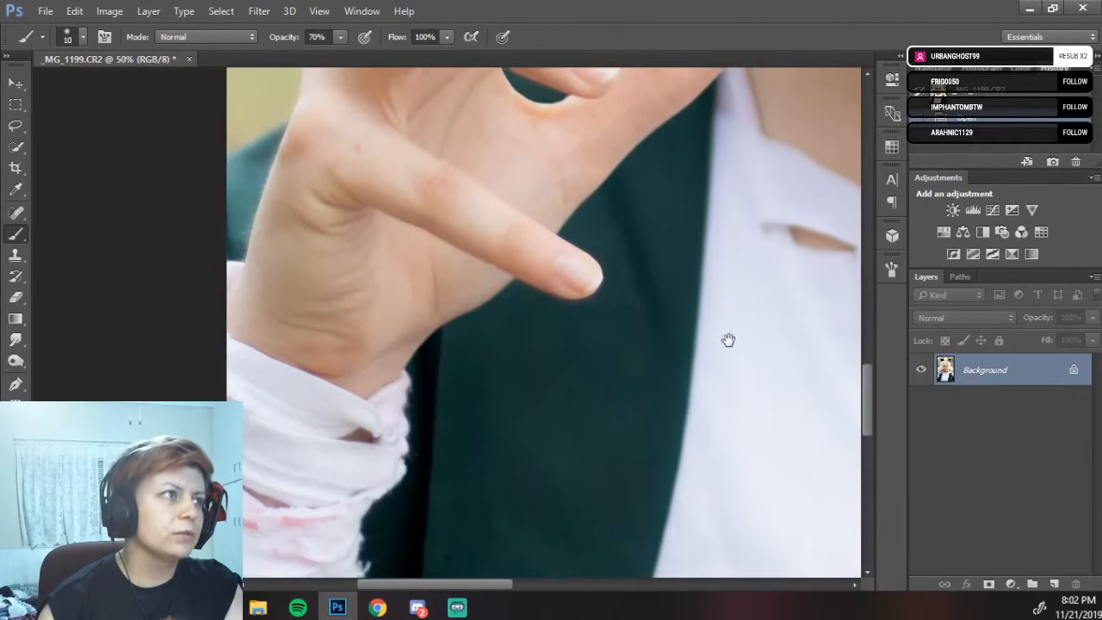
{"action": "left_click_drag", "start_coordinate": [645, 450], "coordinate": [455, 438]}
{"action": "left_click_drag", "start_coordinate": [606, 290], "coordinate": [429, 441]}
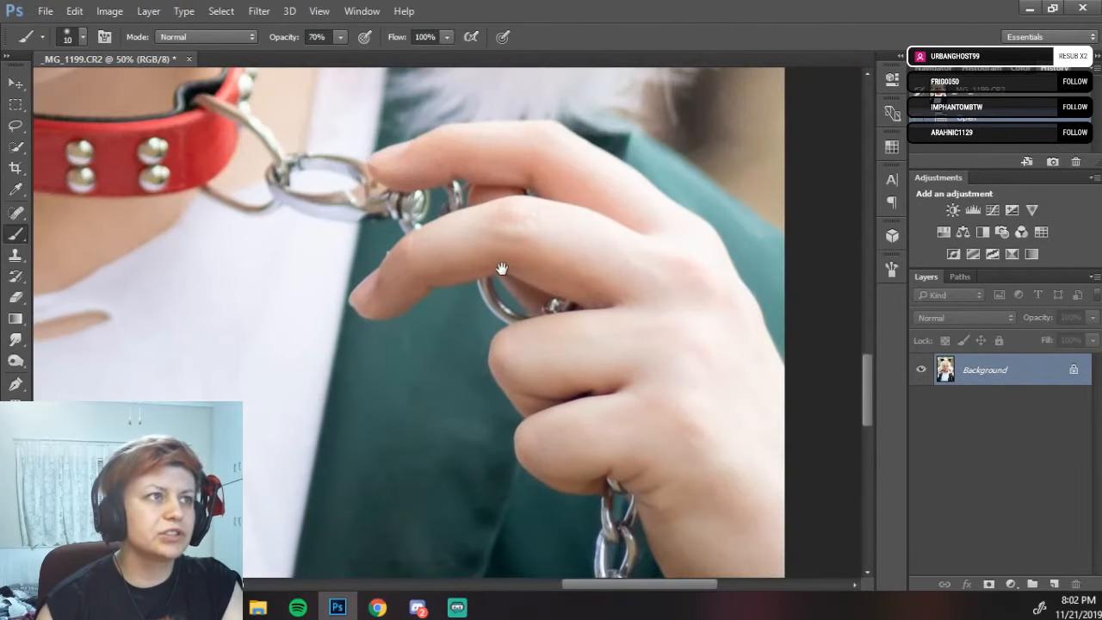
{"action": "left_click_drag", "start_coordinate": [503, 269], "coordinate": [628, 362]}
{"action": "left_click_drag", "start_coordinate": [543, 279], "coordinate": [669, 439]}
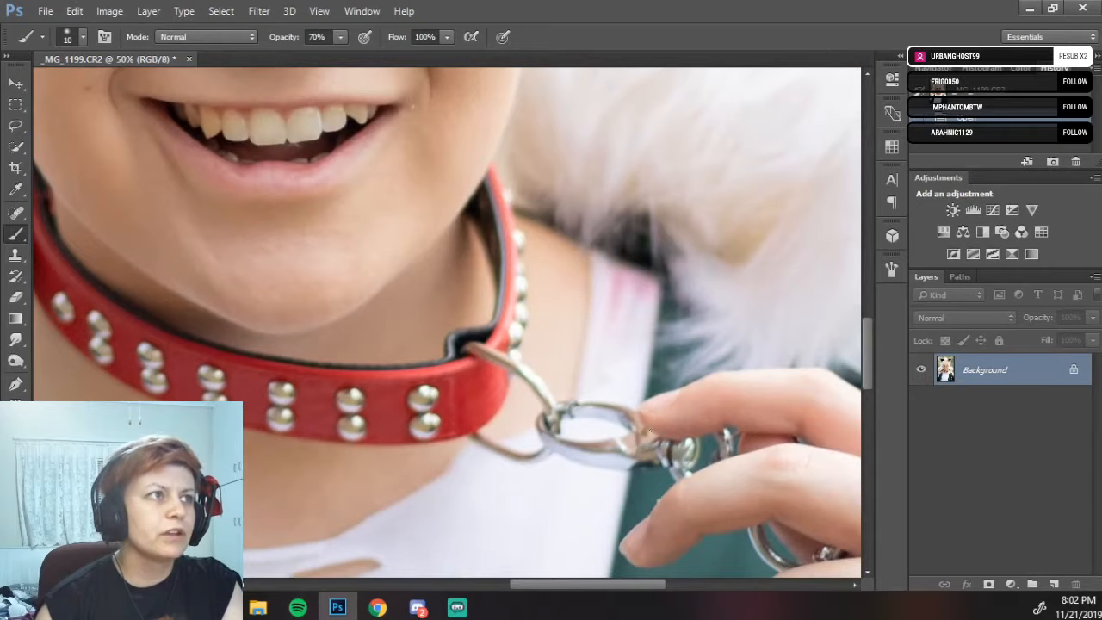
{"action": "left_click_drag", "start_coordinate": [509, 286], "coordinate": [530, 468]}
{"action": "left_click_drag", "start_coordinate": [536, 337], "coordinate": [783, 405]}
{"action": "left_click_drag", "start_coordinate": [561, 340], "coordinate": [750, 370]}
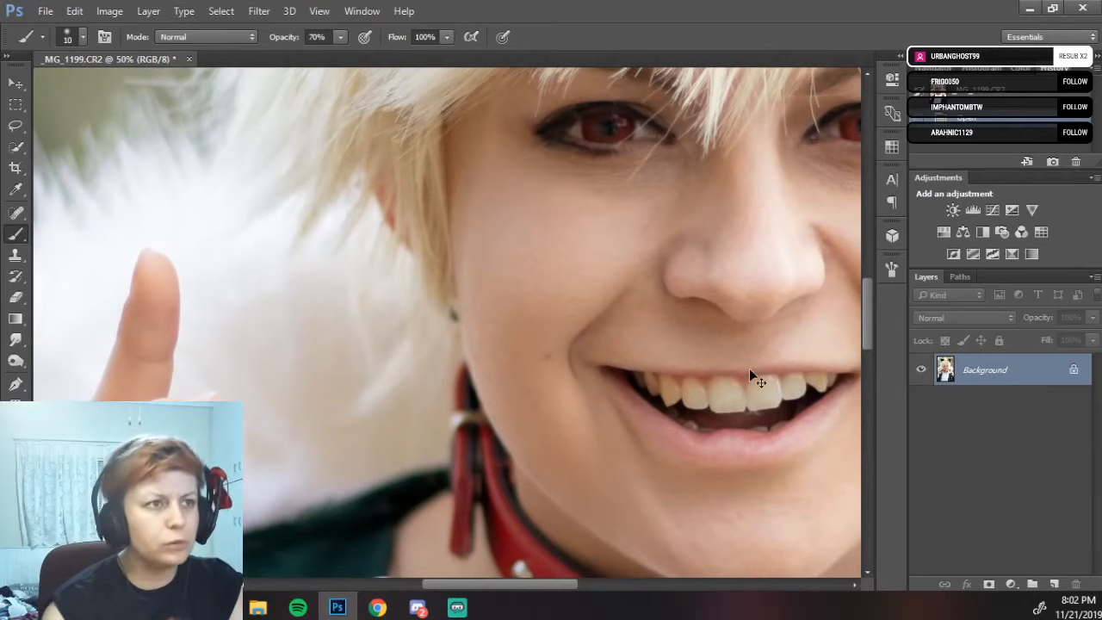
- Remove the small blemish at the outer edge of the cheek with the Spot Healing Brush at size 50
{"action": "key", "text": "ctrl+plus"}
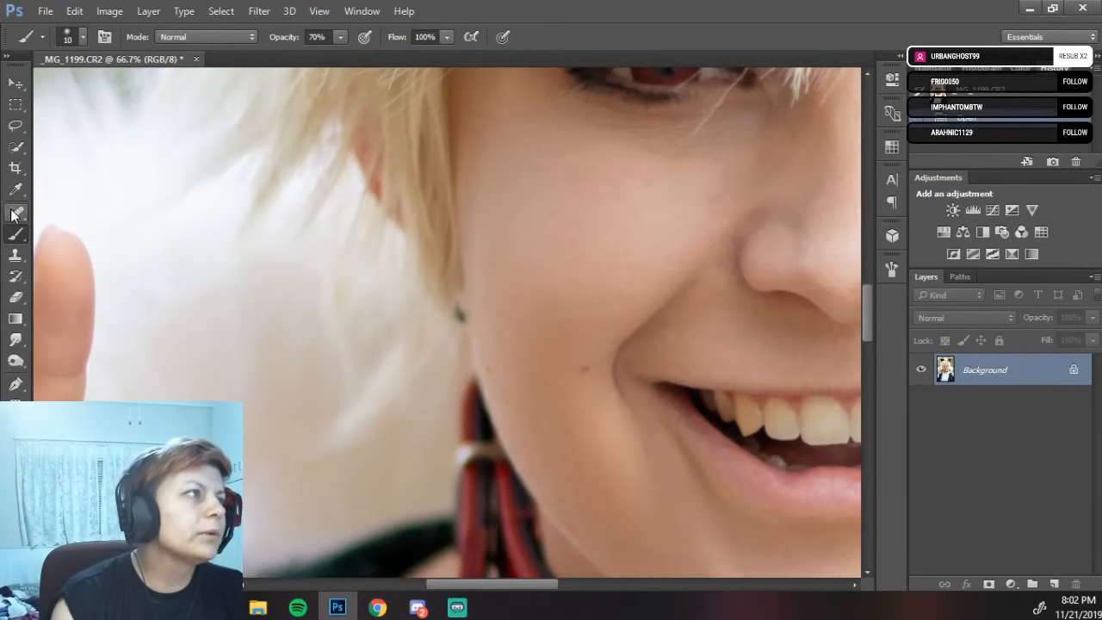
{"action": "left_click", "coordinate": [12, 216]}
{"action": "right_click", "coordinate": [17, 219]}
{"action": "left_click", "coordinate": [67, 210]}
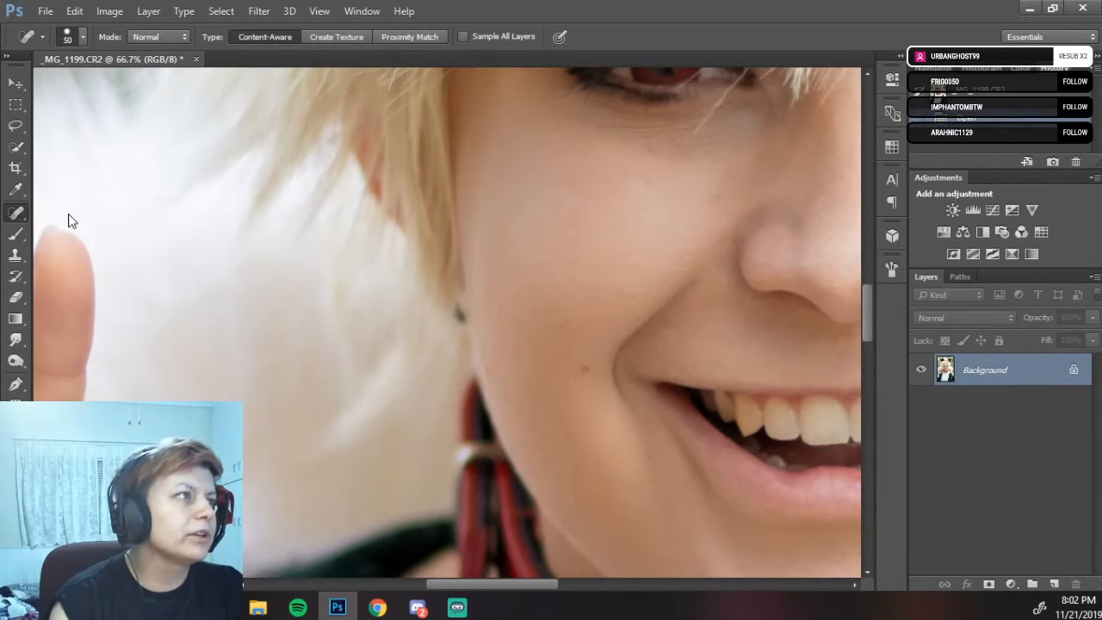
{"action": "left_click", "coordinate": [488, 368]}
- Reduce the healing brush to size 35 and remove the dark mole beside the smile line and the small spots on the cheek
{"action": "key", "text": "bracketleft"}
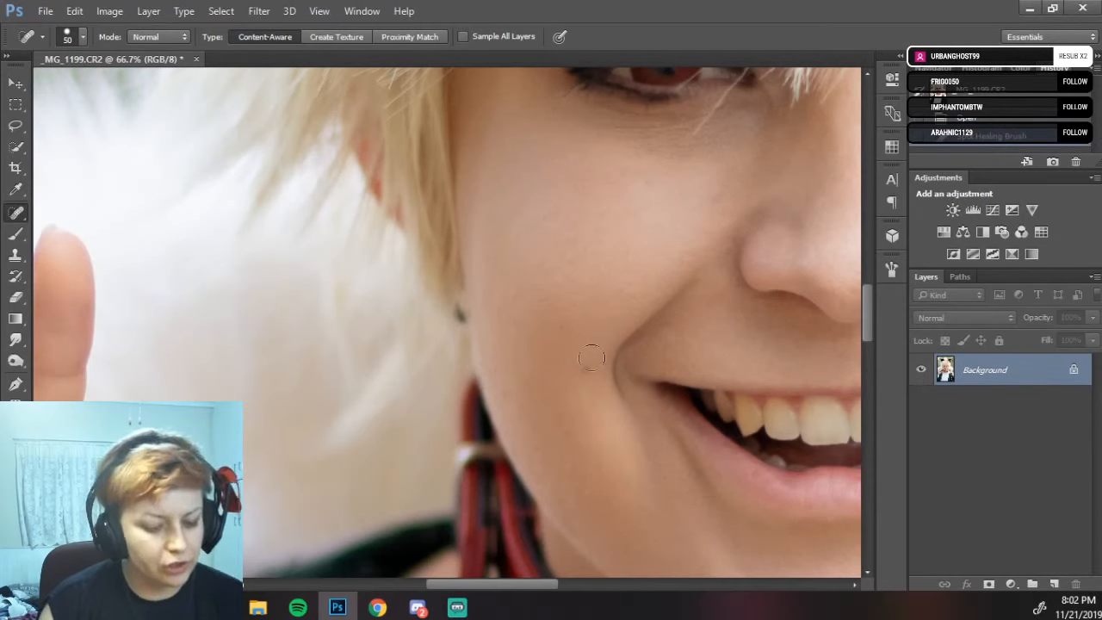
{"action": "key", "text": "bracketleft"}
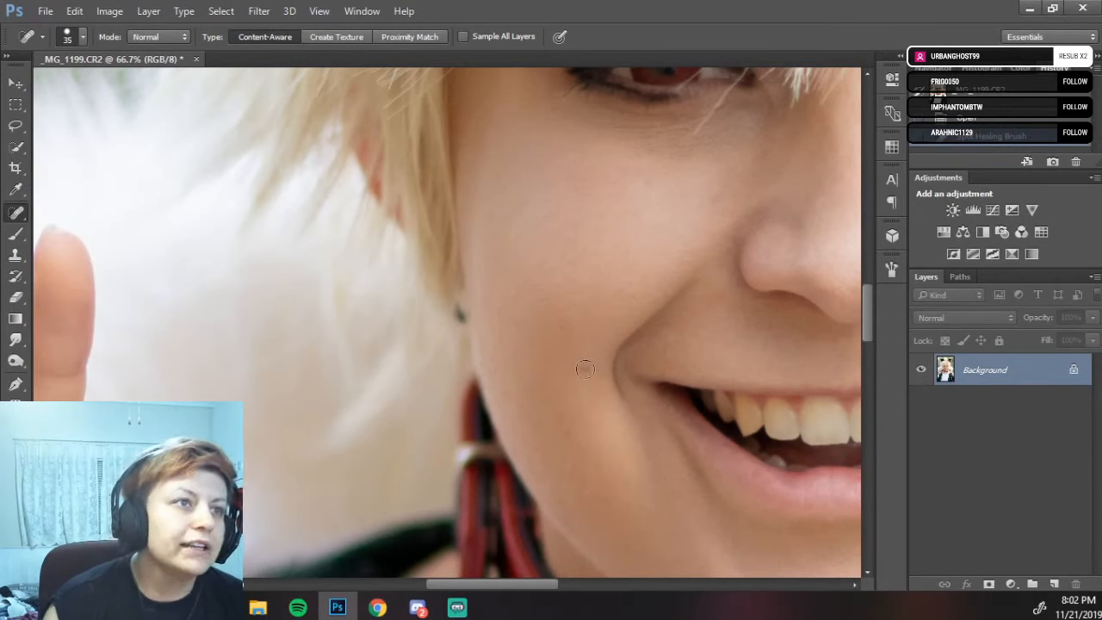
{"action": "left_click", "coordinate": [584, 368]}
{"action": "left_click", "coordinate": [562, 329]}
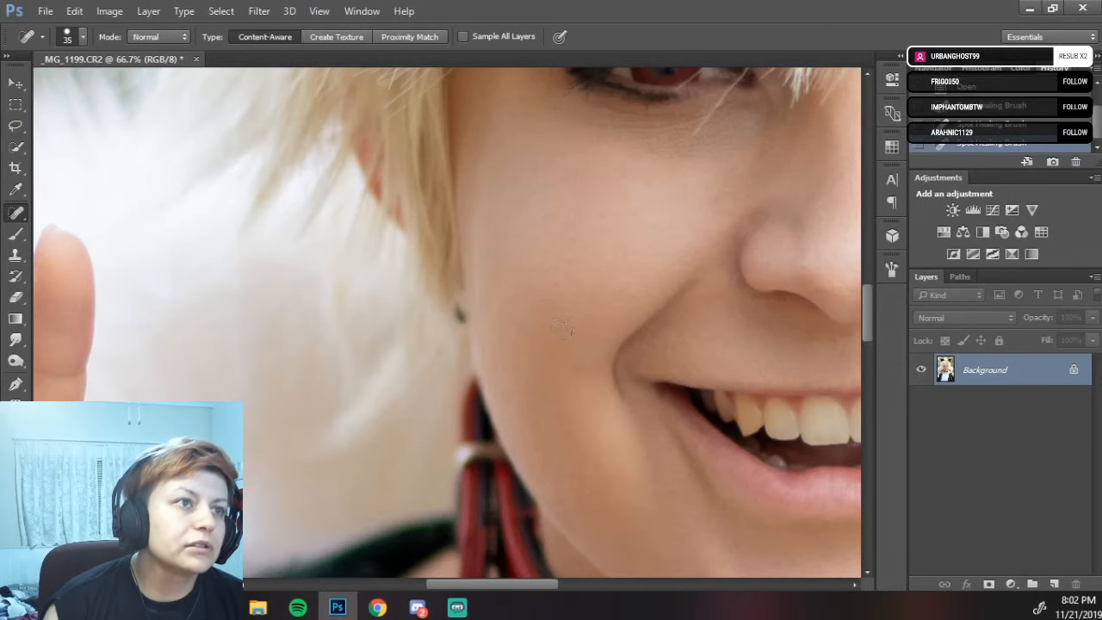
{"action": "left_click", "coordinate": [514, 297]}
- Heal the blemish beside the mouth corner on the opposite side of the face with the Spot Healing Brush
{"action": "mouse_move", "coordinate": [628, 316]}
{"action": "left_mouse_down"}
{"action": "mouse_move", "coordinate": [423, 319]}
{"action": "mouse_move", "coordinate": [291, 305]}
{"action": "left_mouse_up"}
{"action": "left_click_drag", "start_coordinate": [740, 302], "coordinate": [572, 312]}
{"action": "left_click", "coordinate": [512, 379]}
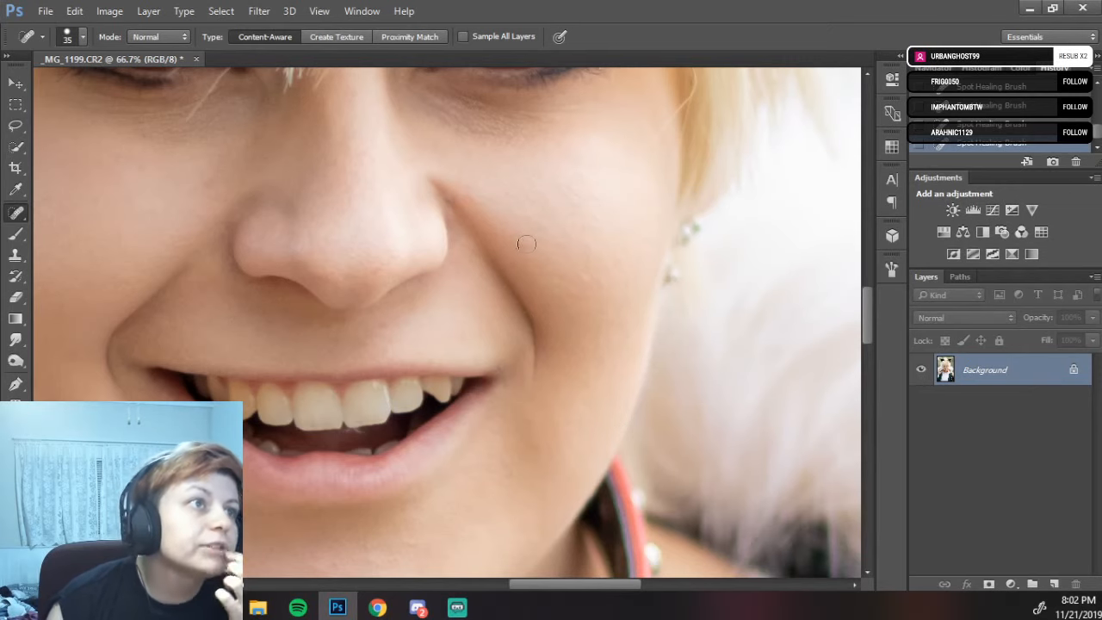
{"action": "right_click", "coordinate": [17, 213]}
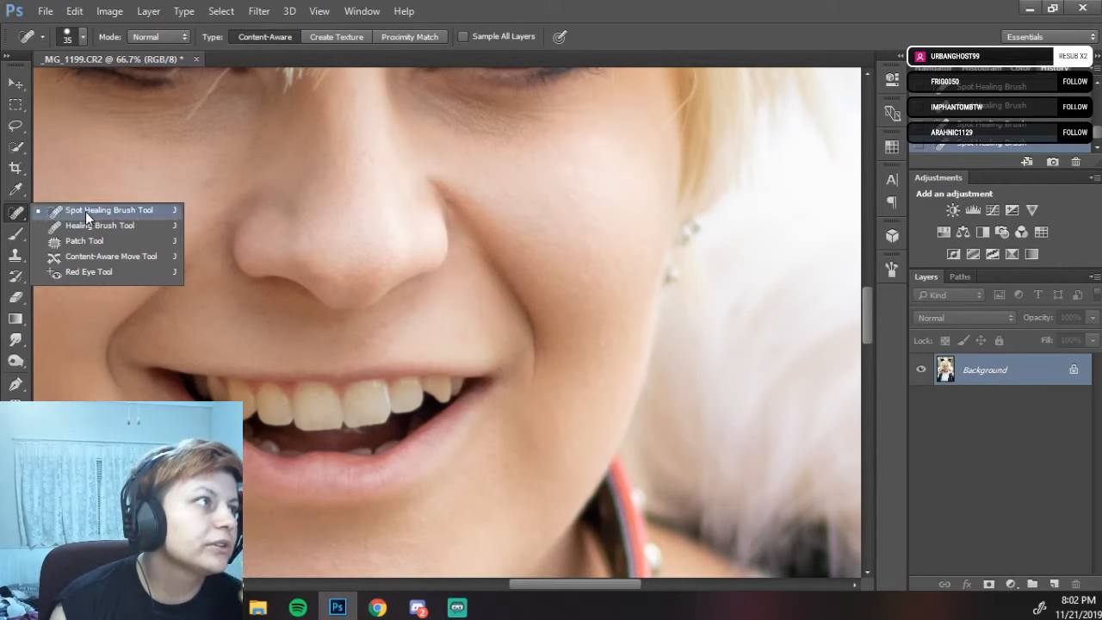
{"action": "left_click", "coordinate": [525, 241]}
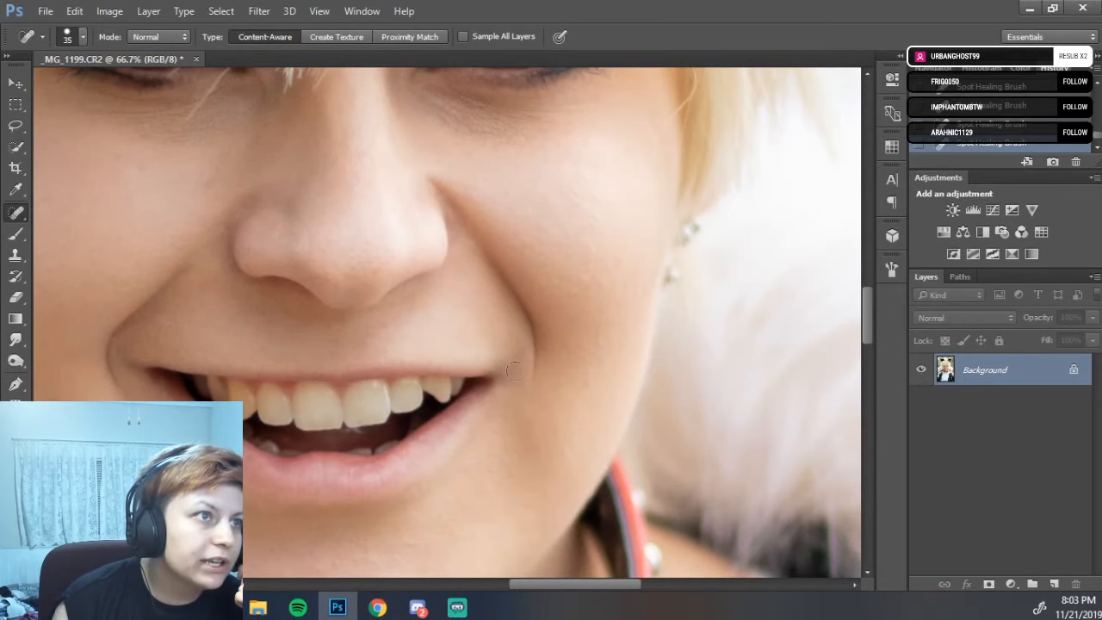
- Examine the chin, eyes, collar and hands at 66.7%, and the overall portrait at 16.7%, for remaining blemishes
{"action": "left_click_drag", "start_coordinate": [475, 450], "coordinate": [514, 318]}
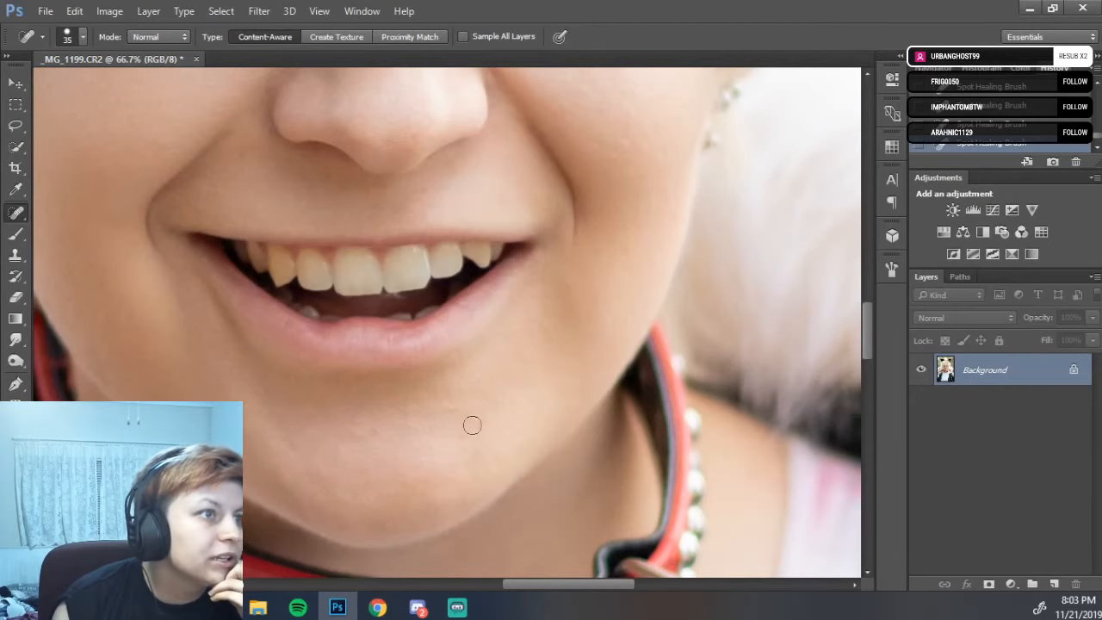
{"action": "left_click_drag", "start_coordinate": [488, 305], "coordinate": [351, 555]}
{"action": "left_click_drag", "start_coordinate": [386, 344], "coordinate": [688, 382]}
{"action": "left_click_drag", "start_coordinate": [271, 281], "coordinate": [422, 322]}
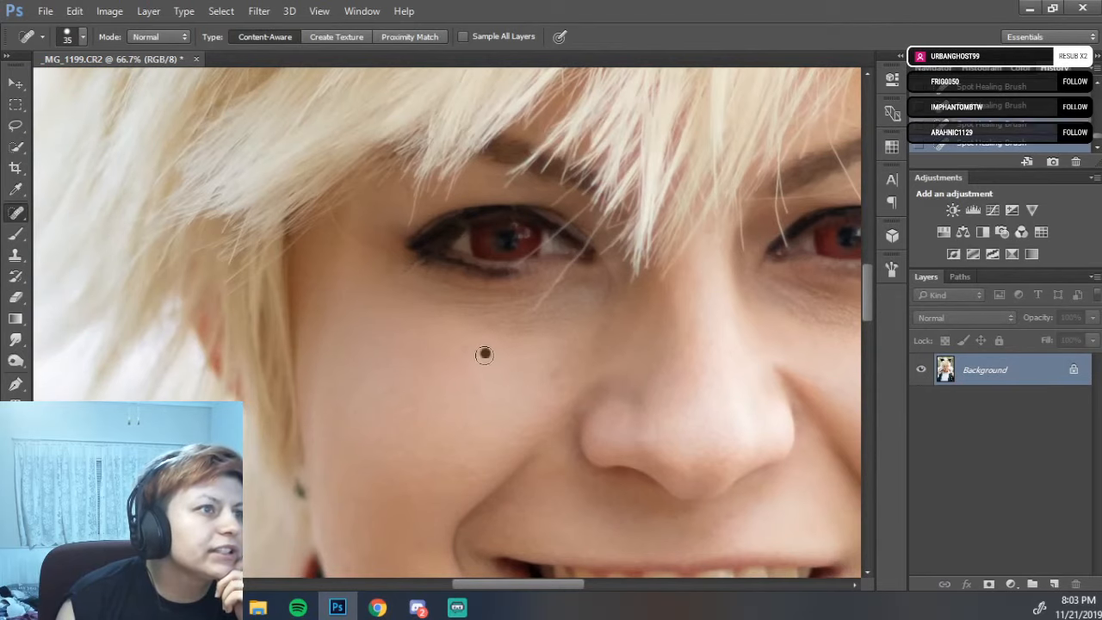
{"action": "left_click_drag", "start_coordinate": [465, 396], "coordinate": [147, 123]}
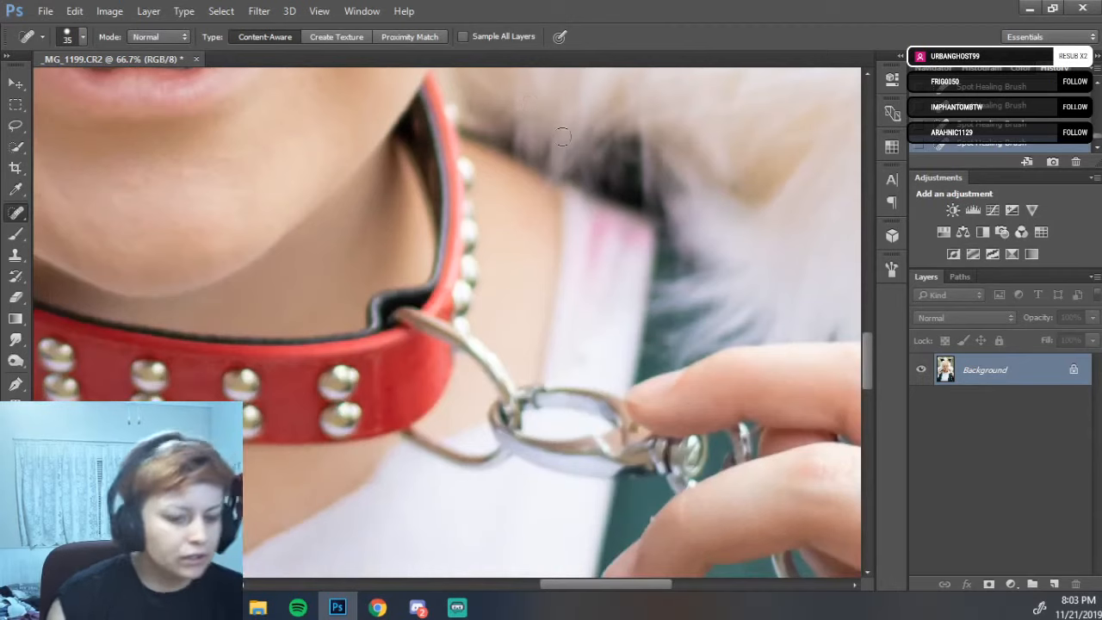
{"action": "key", "text": "ctrl+minus"}
{"action": "key", "text": "ctrl+minus"}
{"action": "key", "text": "ctrl+minus"}
{"action": "key", "text": "ctrl+minus"}
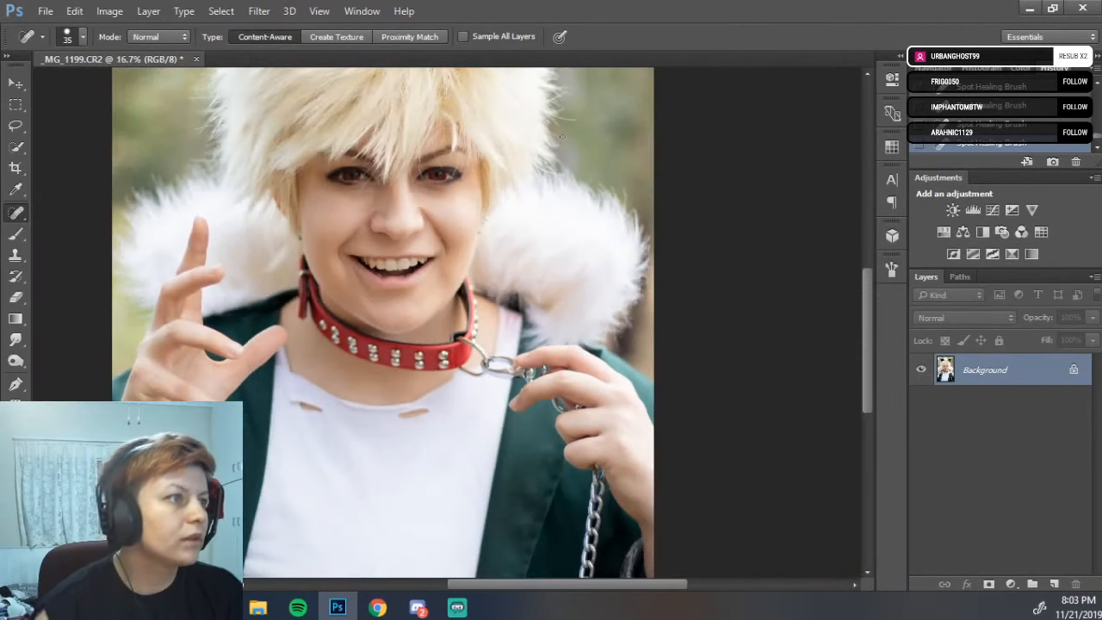
{"action": "left_click_drag", "start_coordinate": [485, 473], "coordinate": [671, 414]}
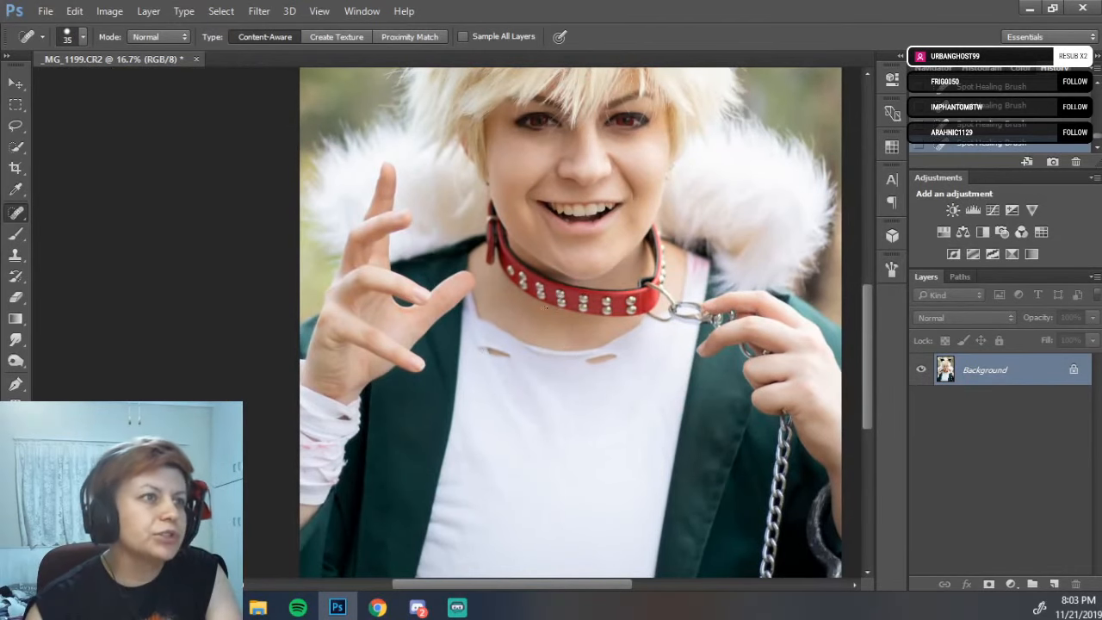
{"action": "left_click_drag", "start_coordinate": [493, 344], "coordinate": [616, 220]}
{"action": "left_click_drag", "start_coordinate": [614, 327], "coordinate": [722, 390]}
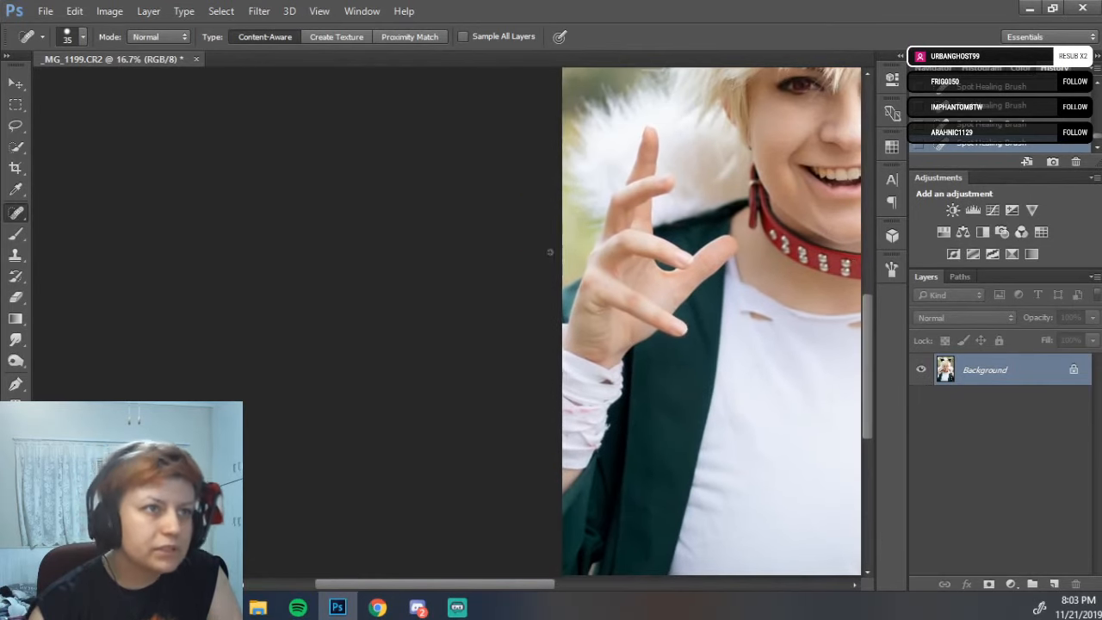
{"action": "left_click", "coordinate": [605, 287]}
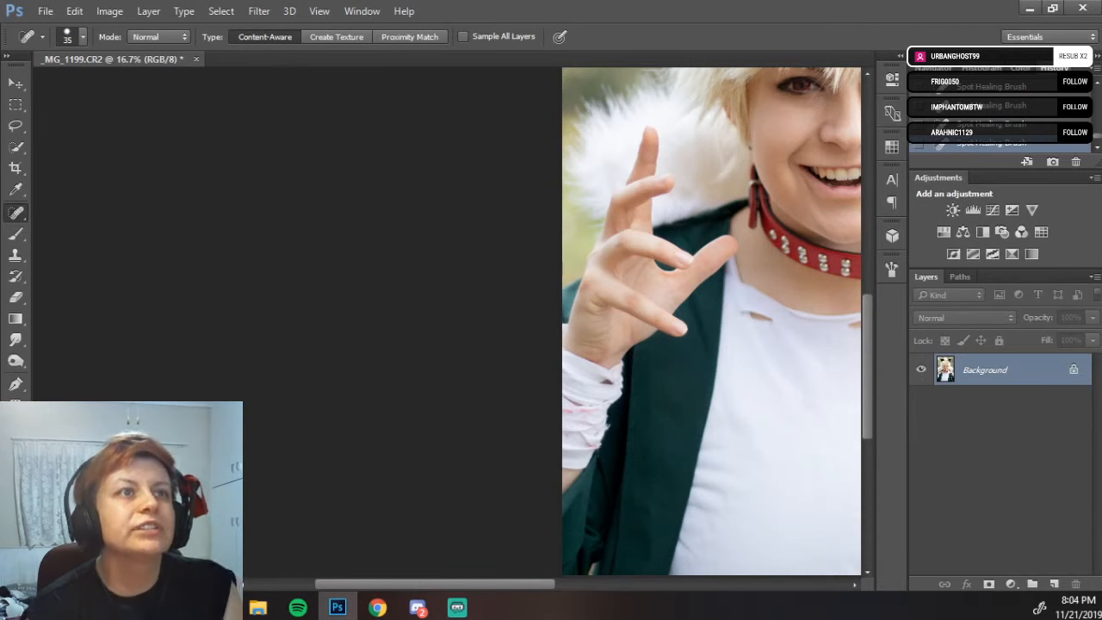
{"action": "key", "text": "space"}
{"action": "left_click_drag", "start_coordinate": [630, 309], "coordinate": [404, 418]}
{"action": "left_click_drag", "start_coordinate": [574, 269], "coordinate": [551, 327]}
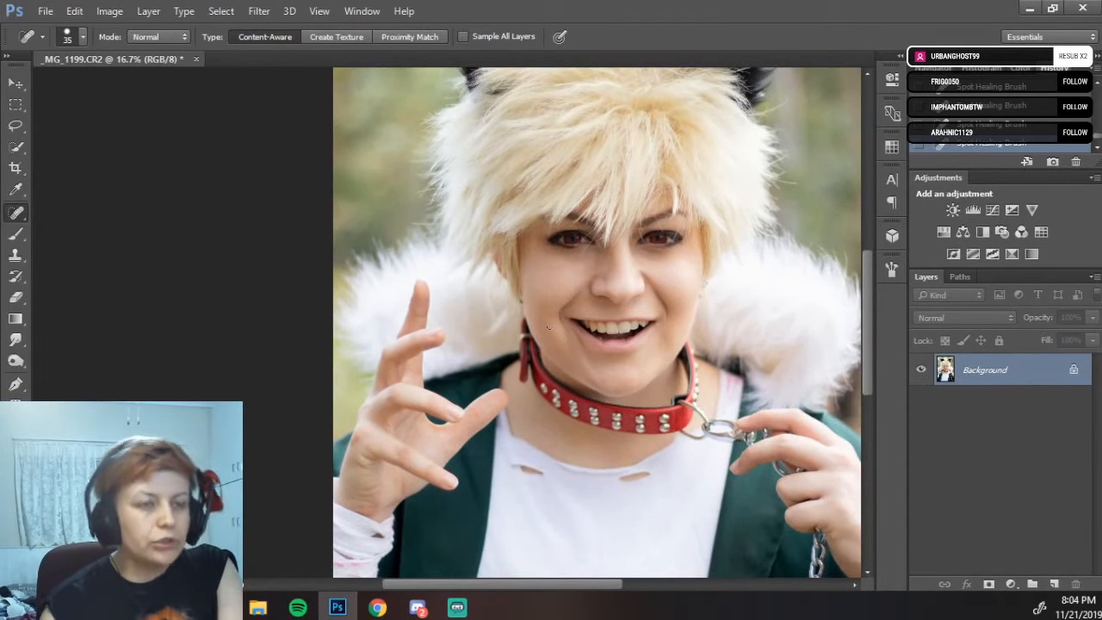
- Duplicate the Background layer twice and group the two copies
{"action": "key", "text": "ctrl+plus"}
{"action": "key", "text": "ctrl+plus"}
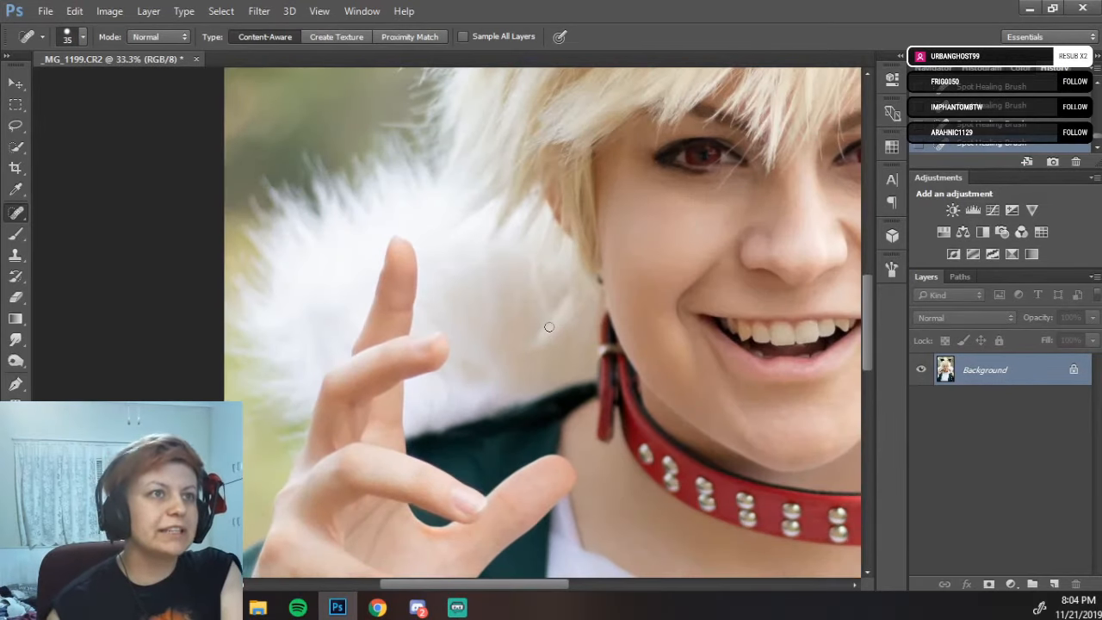
{"action": "left_click_drag", "start_coordinate": [671, 315], "coordinate": [479, 373]}
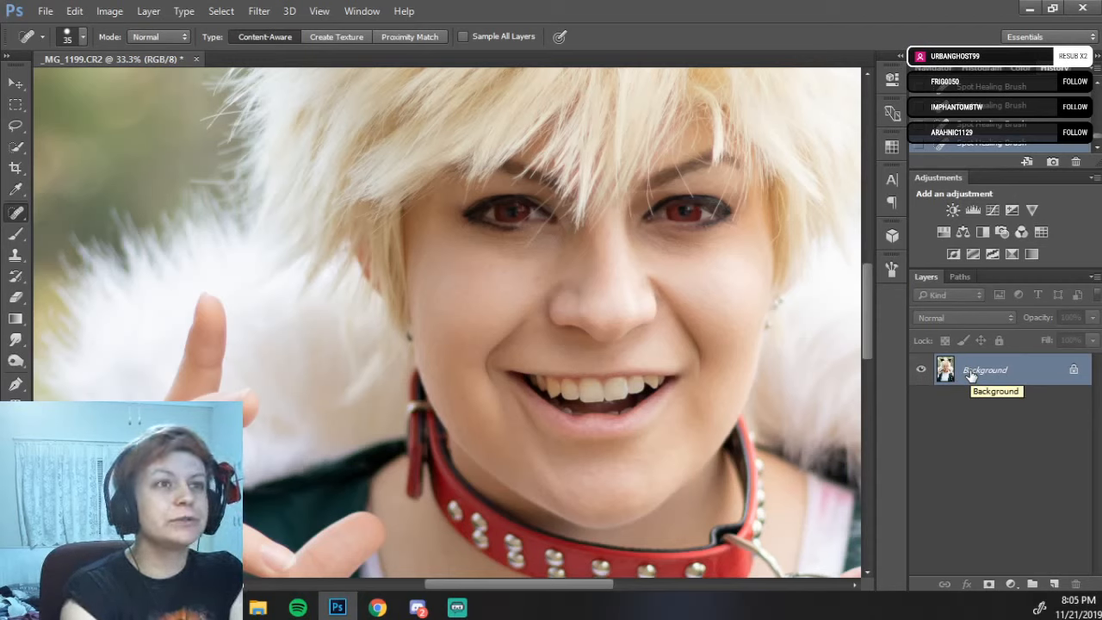
{"action": "left_click_drag", "start_coordinate": [970, 372], "coordinate": [970, 370]}
{"action": "key", "text": "ctrl+j"}
{"action": "key", "text": "ctrl+j"}
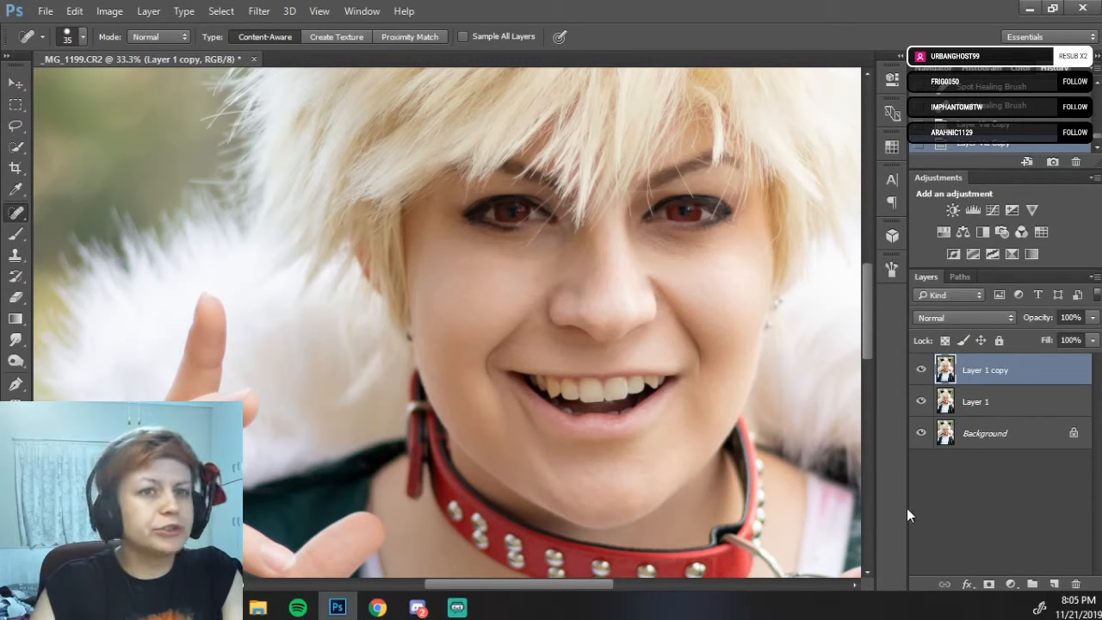
{"action": "left_click", "coordinate": [982, 402], "text": "shift"}
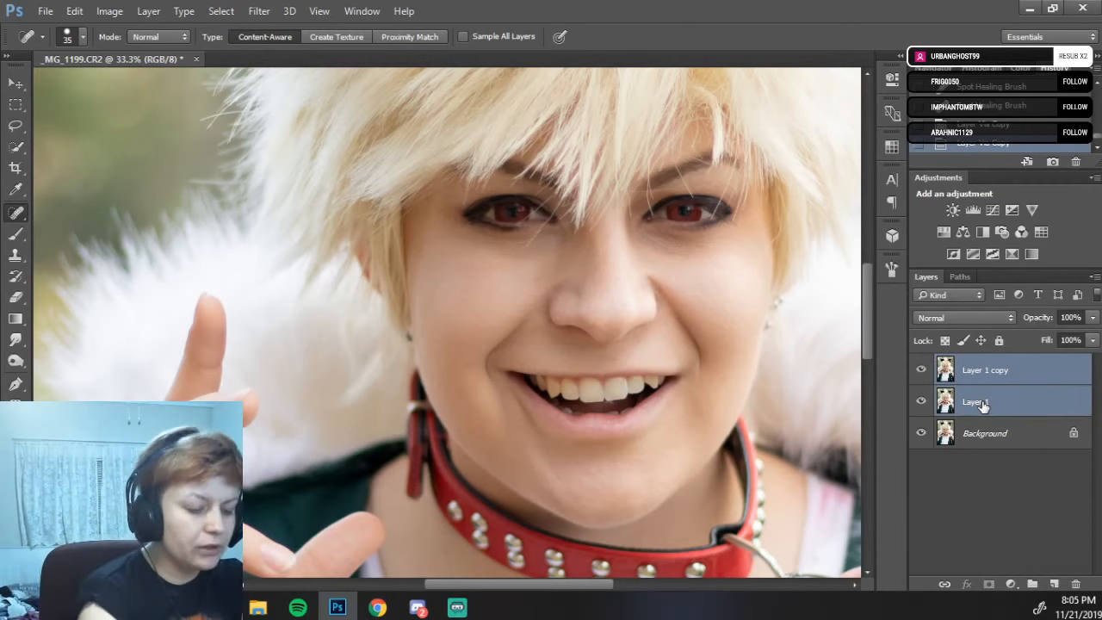
{"action": "key", "text": "ctrl+g"}
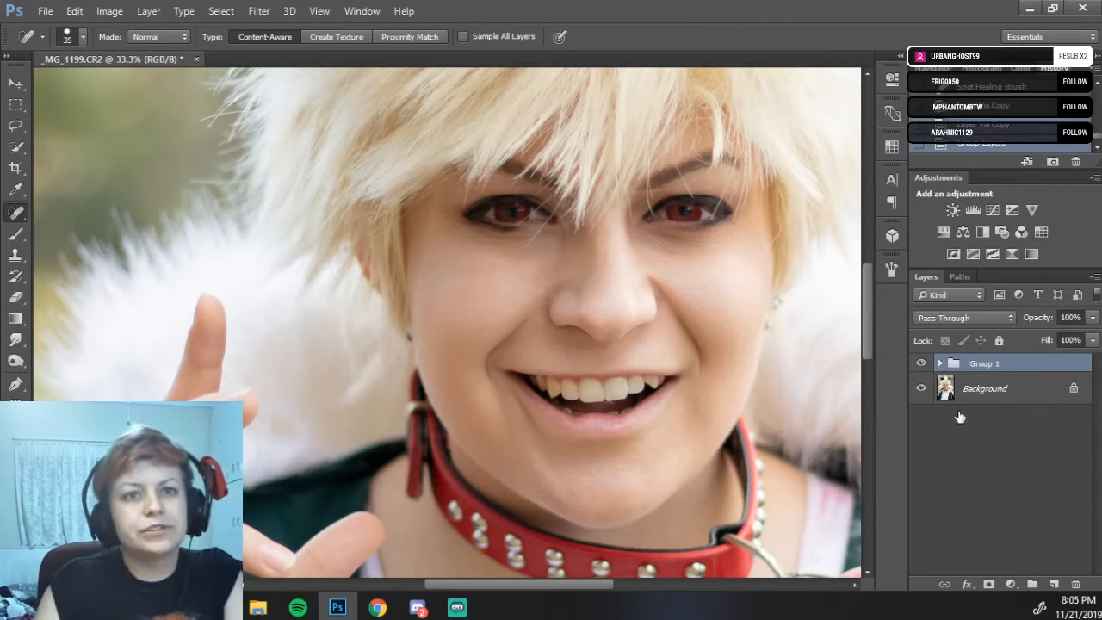
- Expand Group 1 and hide the Background layer and Layer 1 copy
{"action": "left_click", "coordinate": [940, 364]}
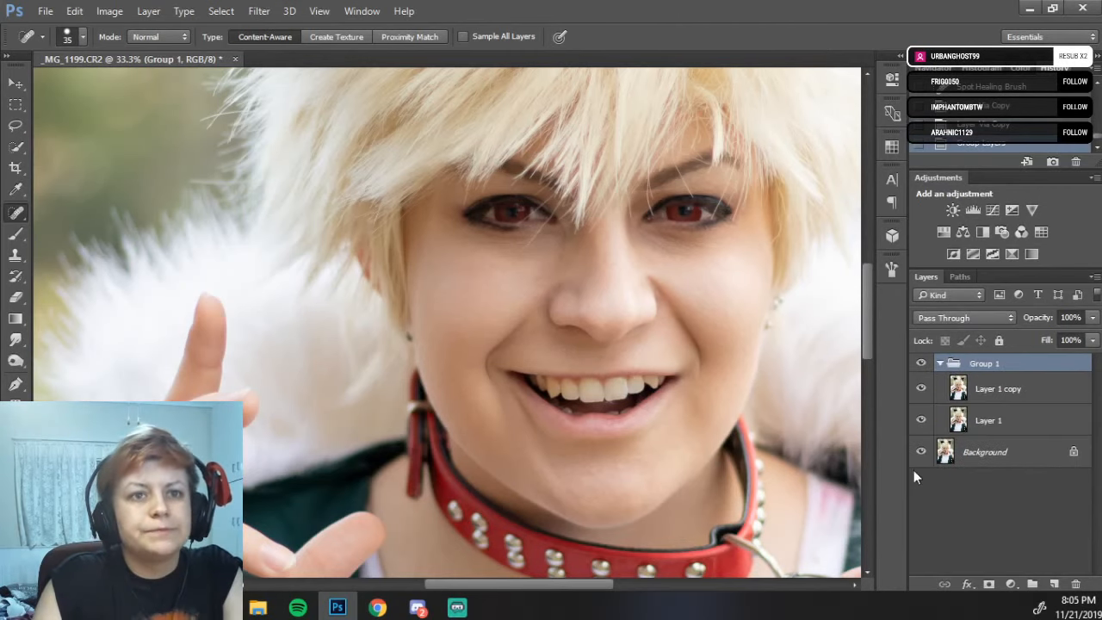
{"action": "left_click", "coordinate": [920, 451]}
{"action": "left_click", "coordinate": [921, 389]}
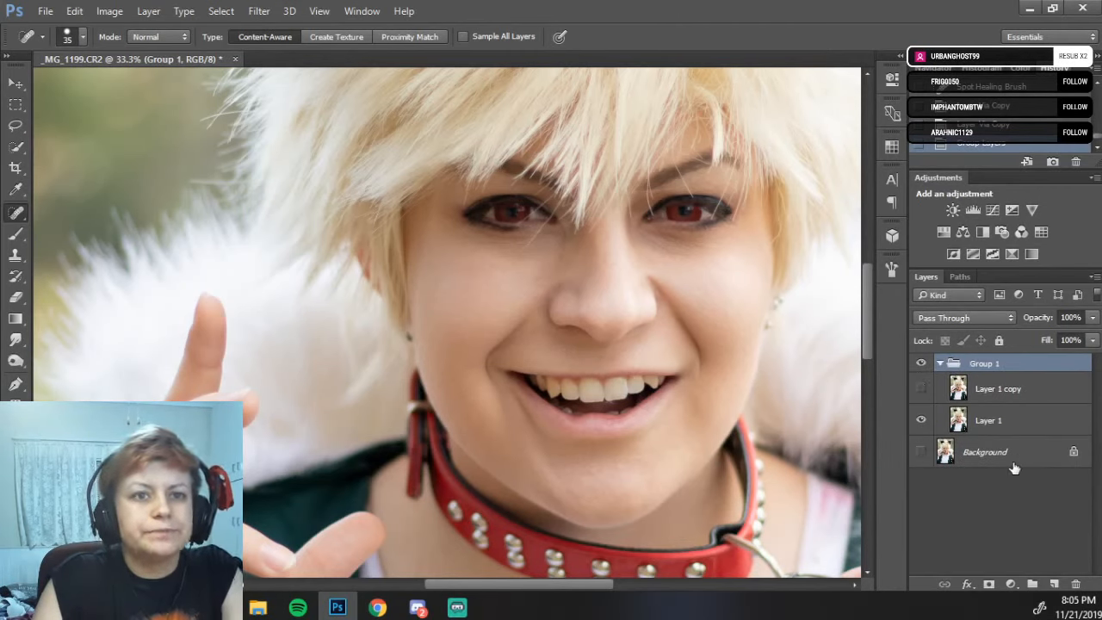
- Apply a Gaussian Blur to Layer 1, strong enough to blur away the skin texture
{"action": "left_click", "coordinate": [994, 421]}
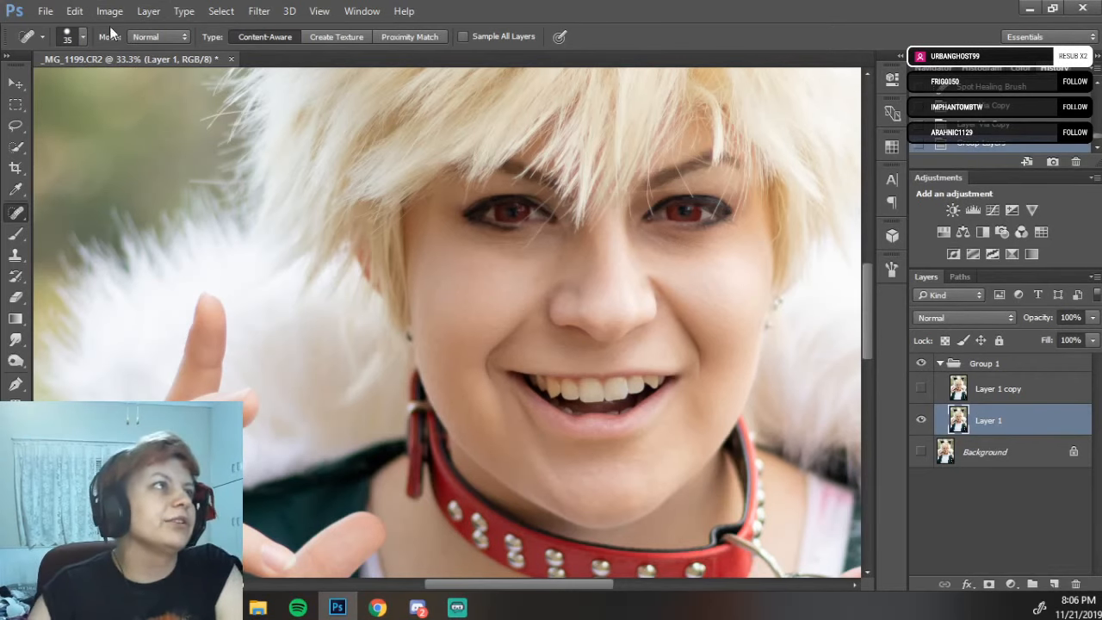
{"action": "left_click", "coordinate": [260, 12]}
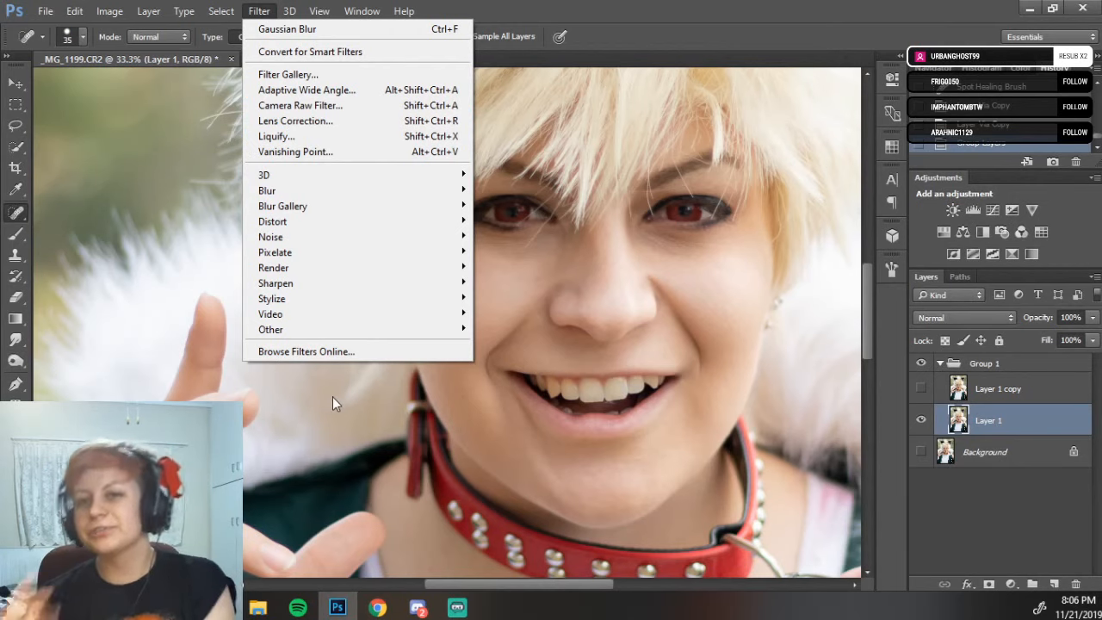
{"action": "mouse_move", "coordinate": [410, 198]}
{"action": "left_click", "coordinate": [516, 253]}
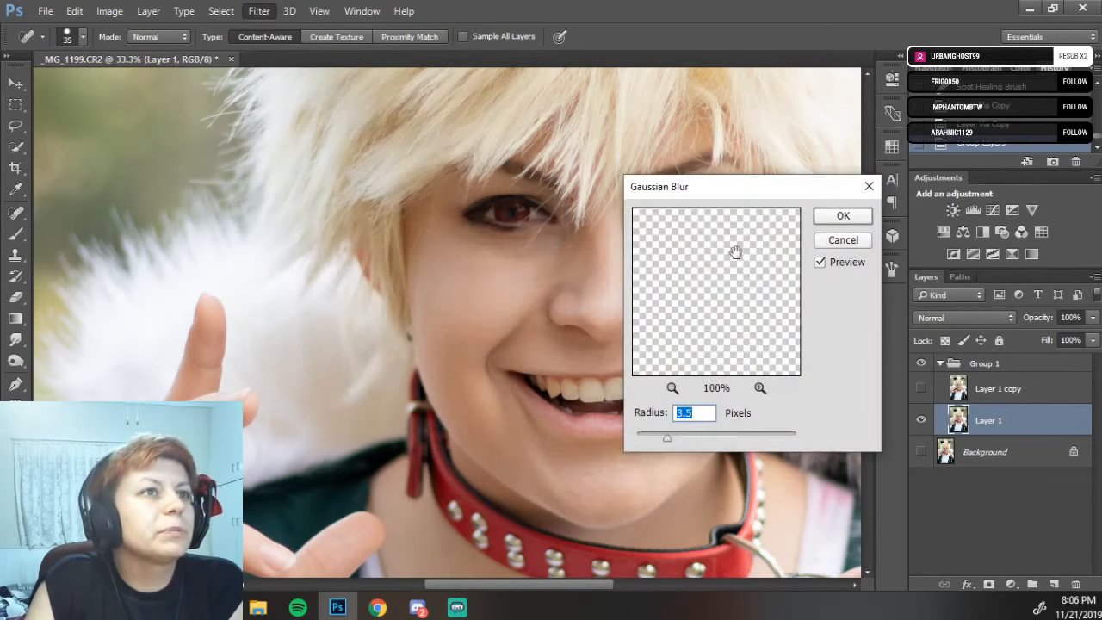
{"action": "left_click_drag", "start_coordinate": [754, 196], "coordinate": [234, 200]}
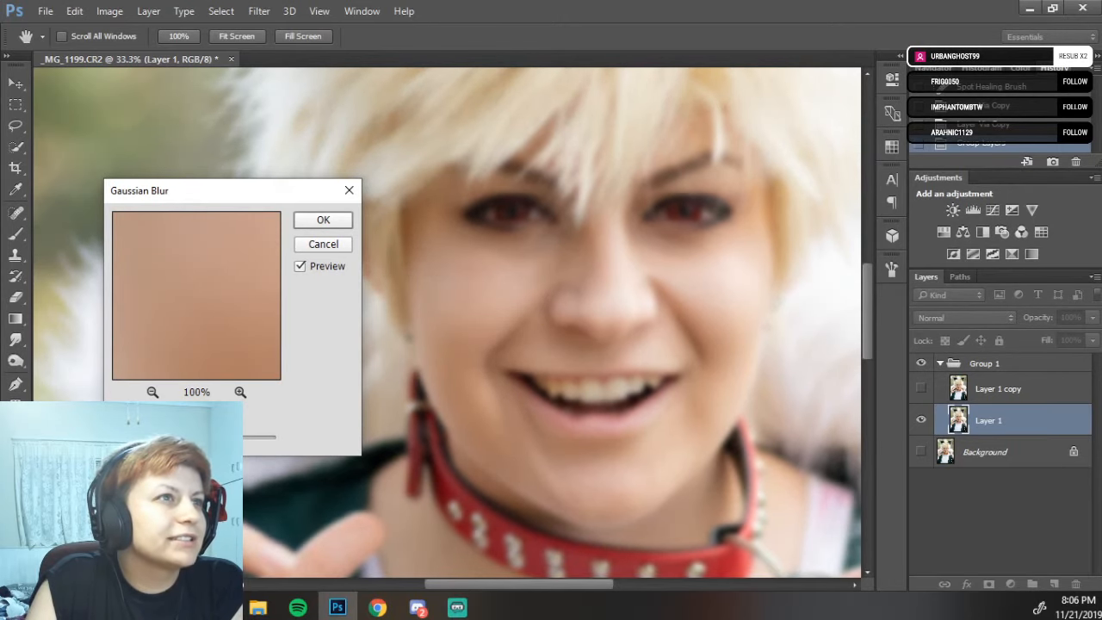
{"action": "left_click", "coordinate": [320, 219]}
{"action": "key", "text": "j"}
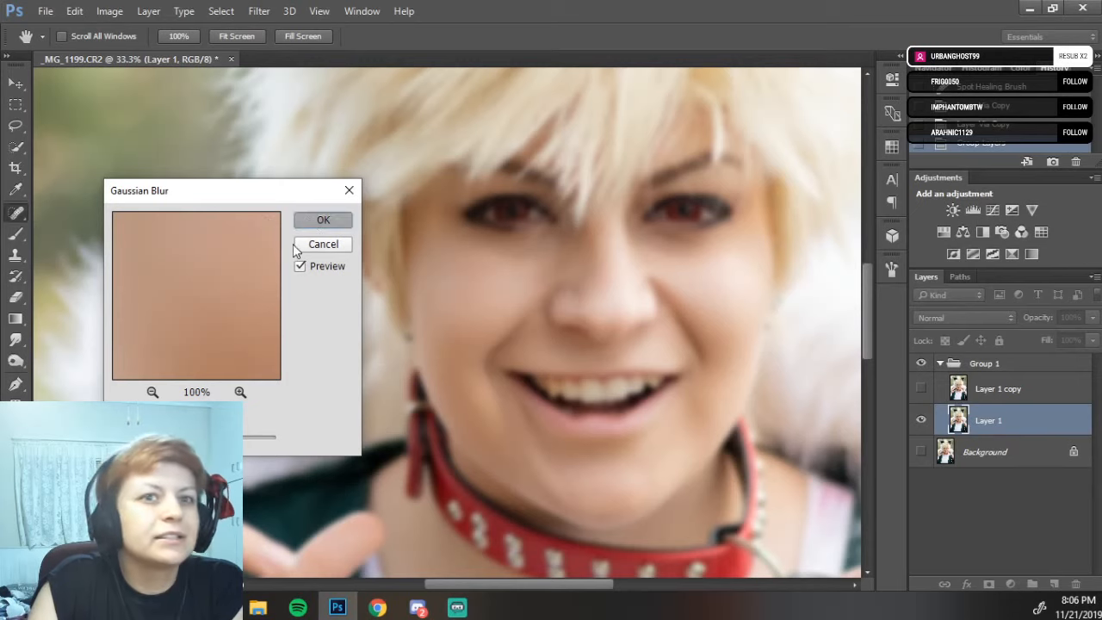
- Use Apply Image on the visible Layer 1 copy with Layer 1, Subtract, scale 2 and offset 128, and set its blend mode to Linear Light
{"action": "left_click", "coordinate": [920, 388]}
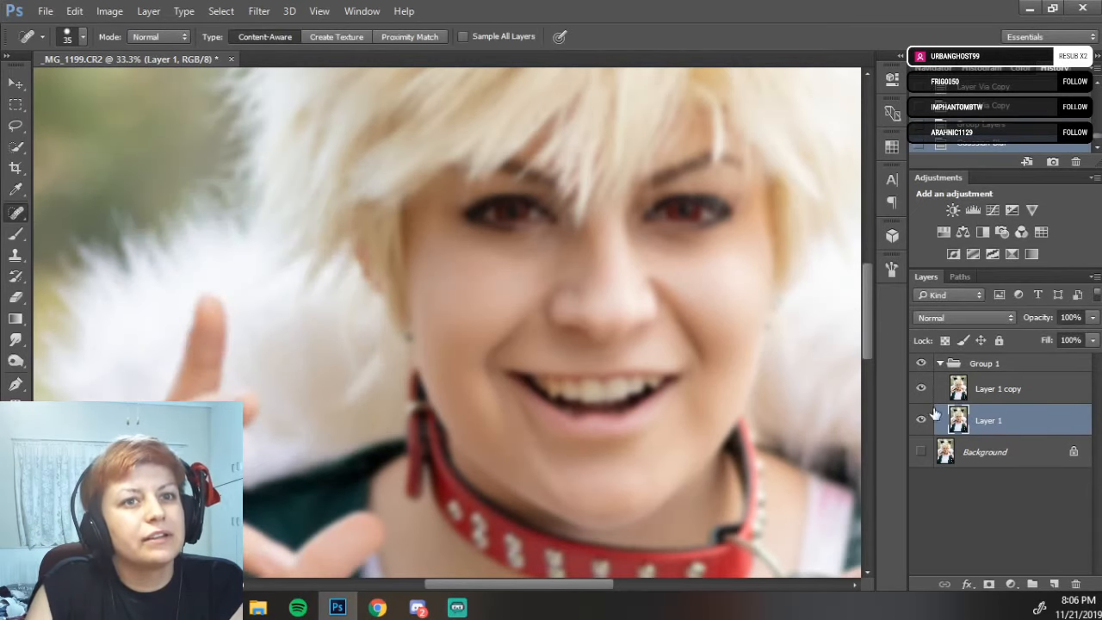
{"action": "left_click", "coordinate": [963, 390]}
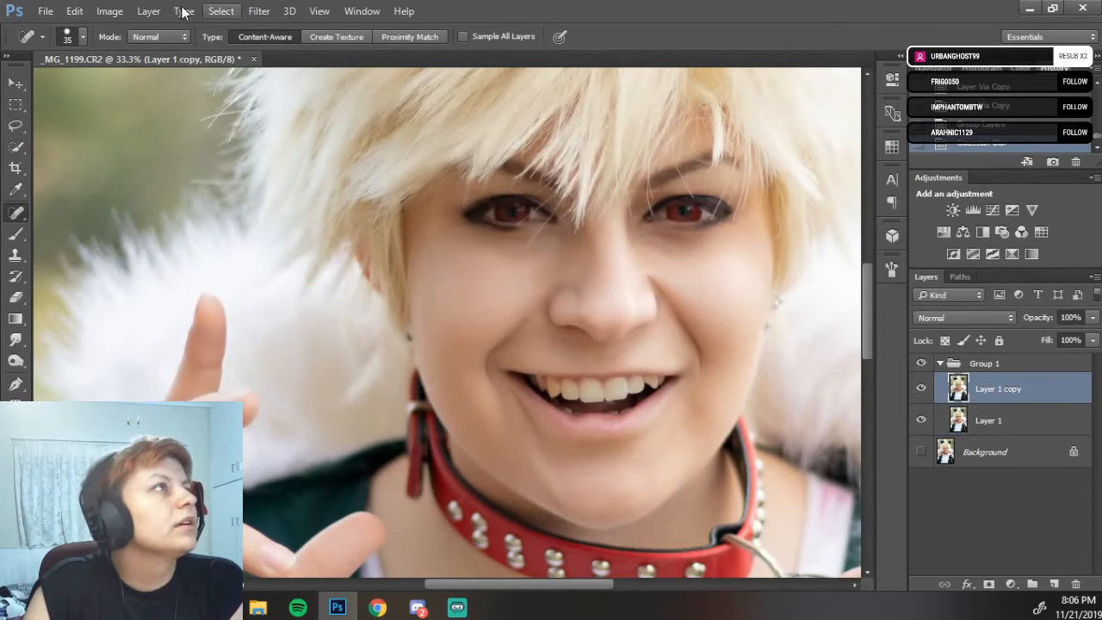
{"action": "left_click", "coordinate": [110, 11]}
{"action": "left_click", "coordinate": [147, 244]}
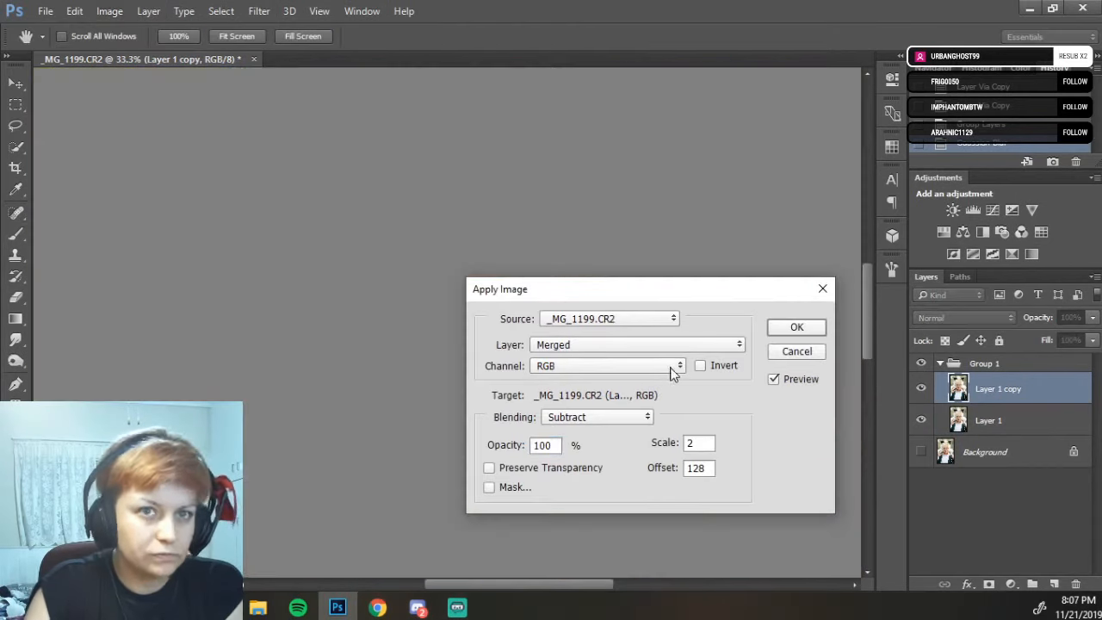
{"action": "left_click", "coordinate": [671, 344]}
{"action": "left_click", "coordinate": [594, 394]}
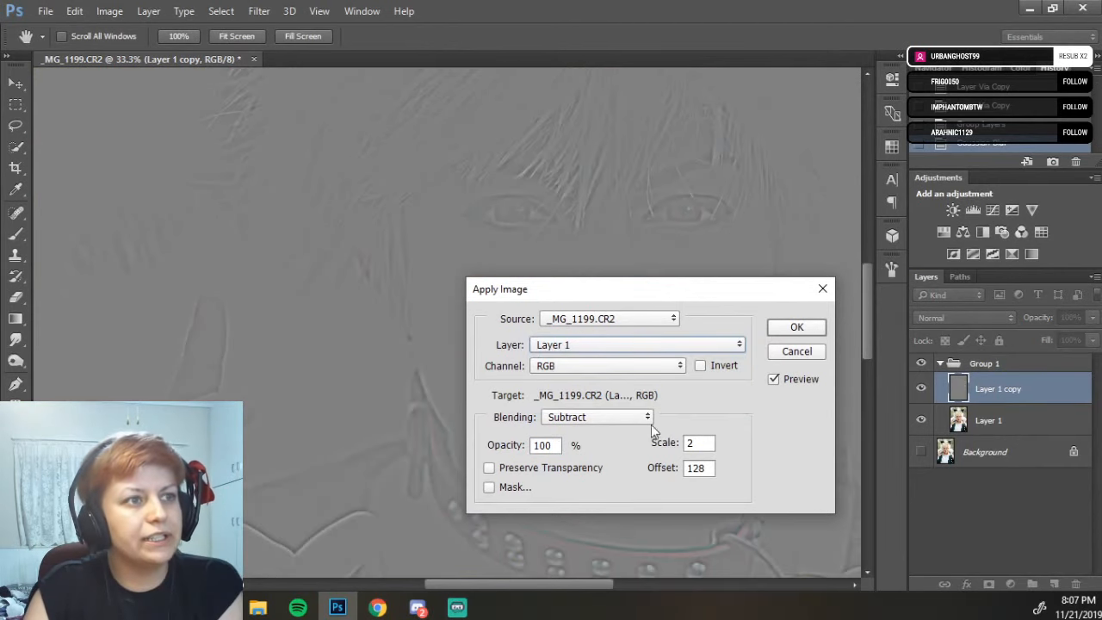
{"action": "left_click", "coordinate": [800, 329]}
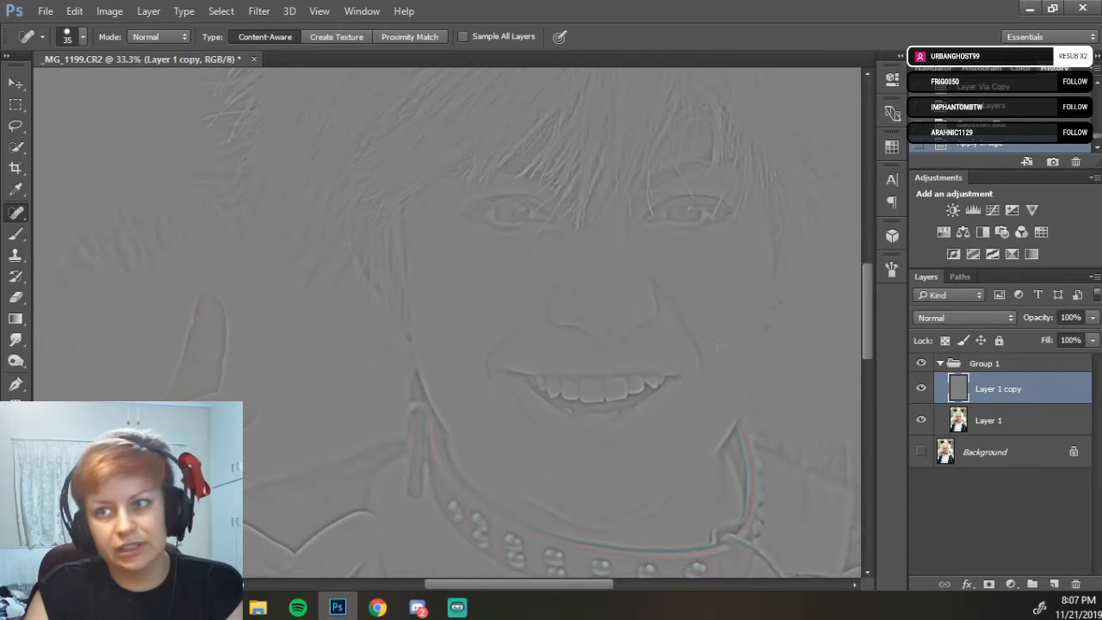
{"action": "left_click", "coordinate": [977, 318]}
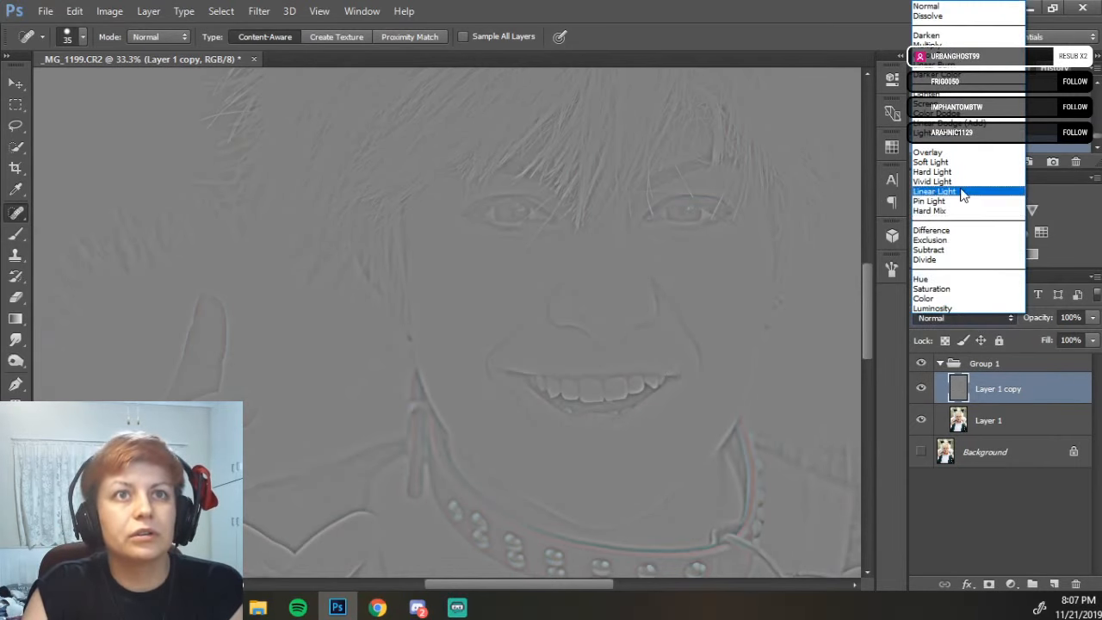
{"action": "left_click", "coordinate": [963, 191]}
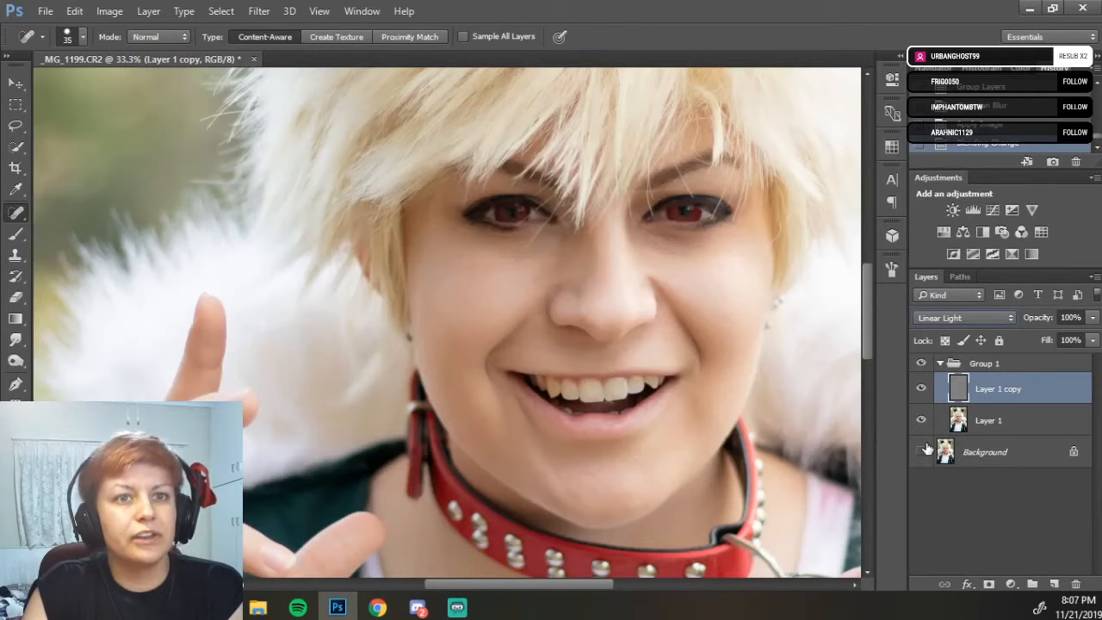
- Compare the face with Group 1 hidden and shown against the Background layer
{"action": "left_click", "coordinate": [954, 365]}
{"action": "left_click", "coordinate": [939, 364]}
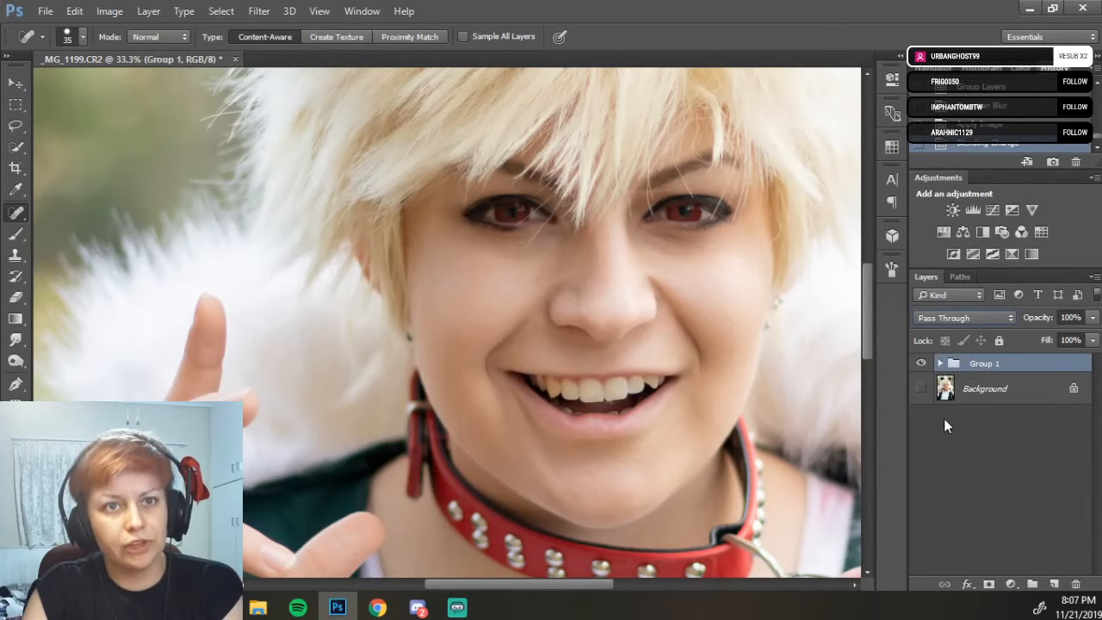
{"action": "left_click", "coordinate": [922, 364]}
{"action": "left_click", "coordinate": [922, 364]}
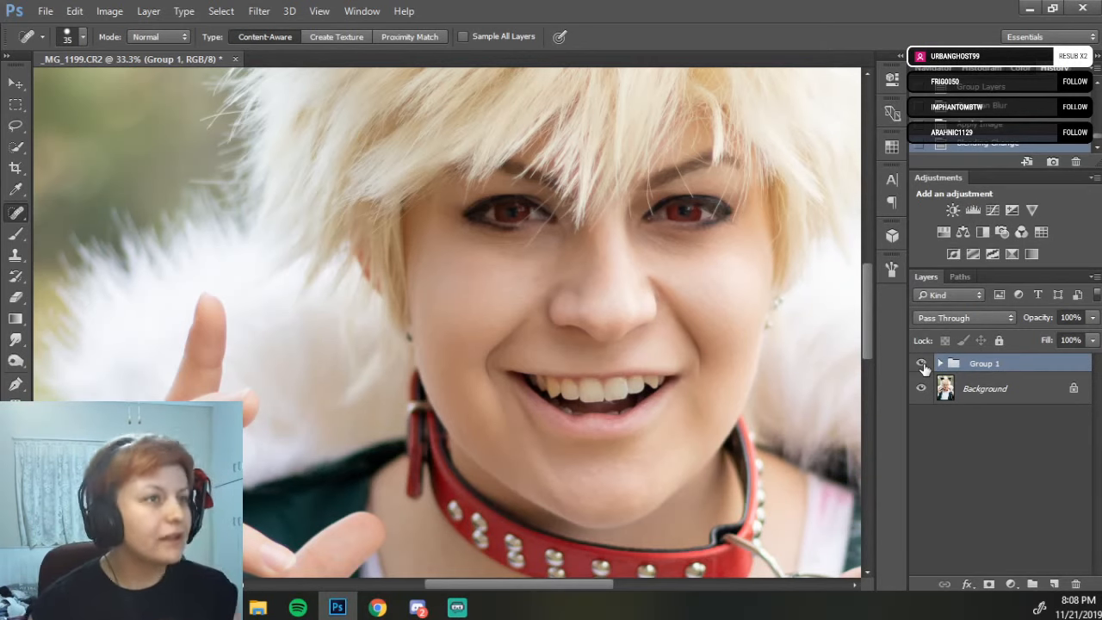
{"action": "left_click", "coordinate": [921, 389]}
{"action": "left_click", "coordinate": [940, 363]}
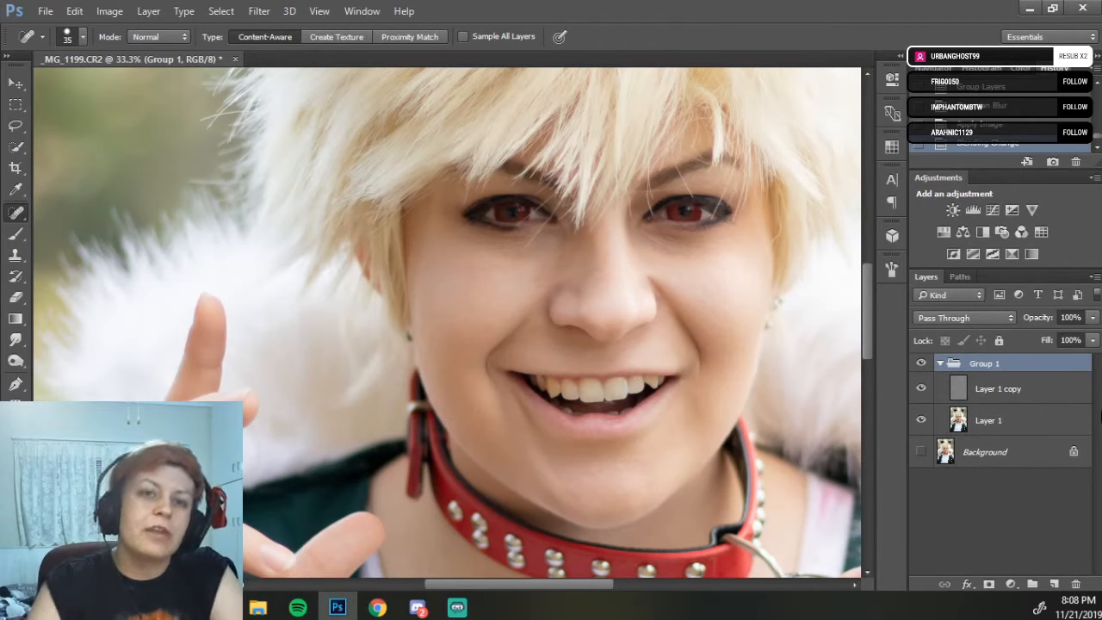
- Hide Layer 1 and select Layer 1 copy so that only the texture layer is displayed, magnified to 200%
{"action": "left_click", "coordinate": [922, 392]}
{"action": "left_click", "coordinate": [922, 390]}
{"action": "left_click", "coordinate": [922, 420]}
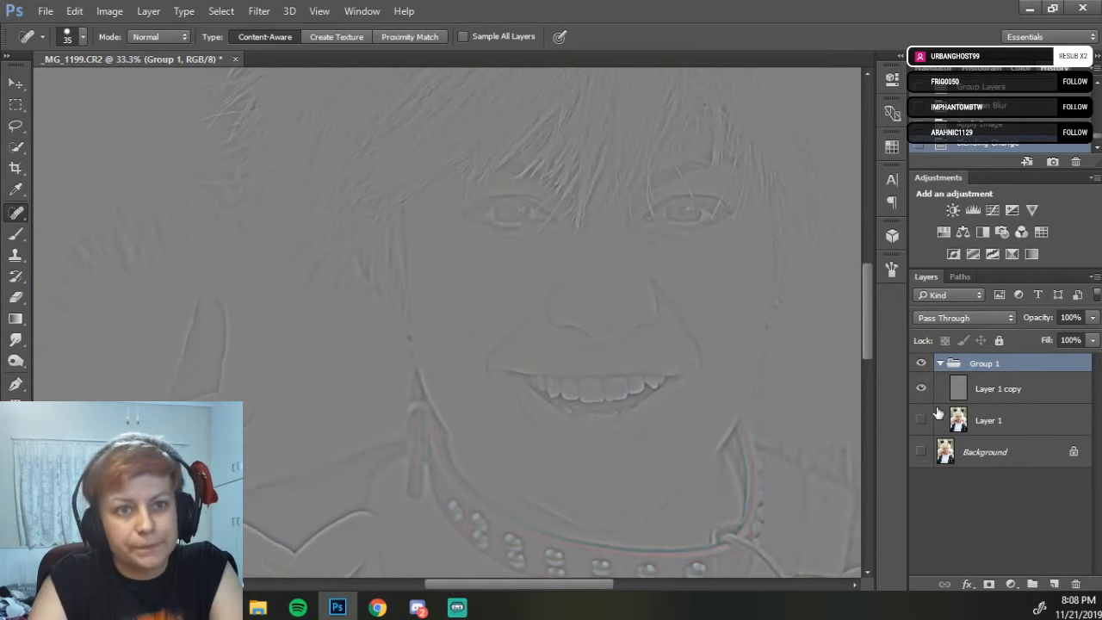
{"action": "left_click", "coordinate": [963, 401]}
{"action": "key", "text": "ctrl+plus"}
{"action": "key", "text": "ctrl+plus"}
{"action": "key", "text": "ctrl+plus"}
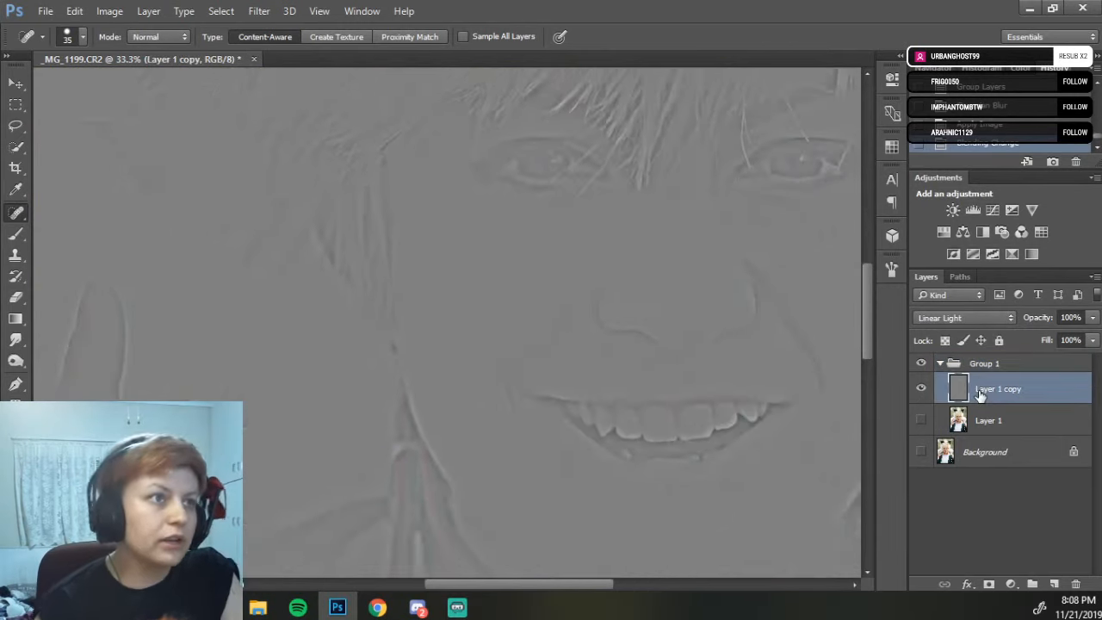
{"action": "key", "text": "ctrl+plus"}
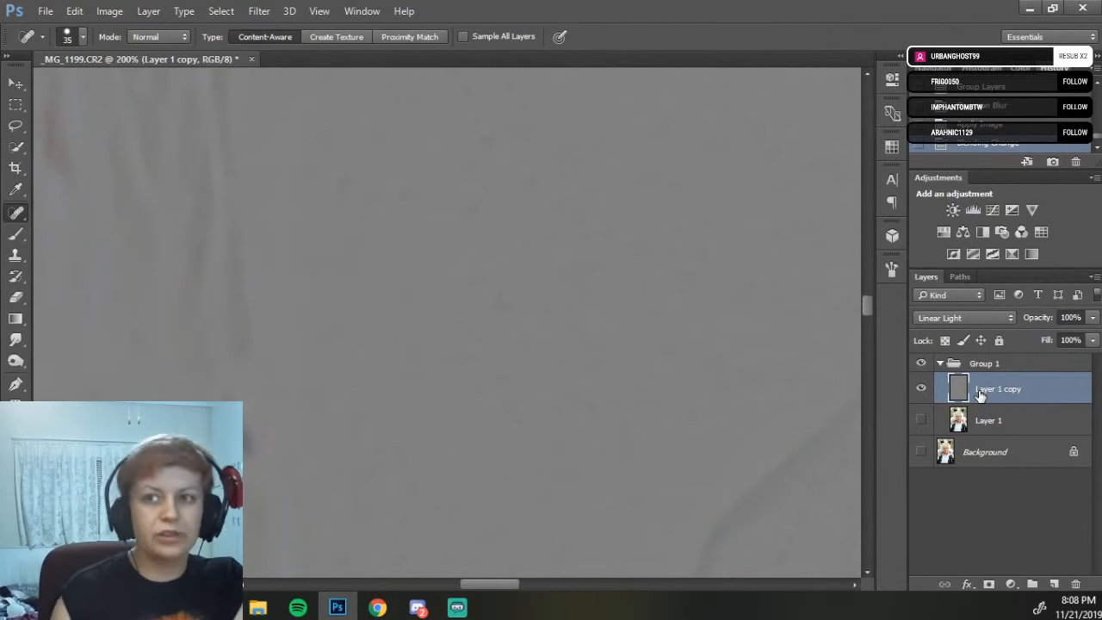
- Examine the skin texture on Layer 1 copy around the eye, hairline, nose and mouth
{"action": "left_click_drag", "start_coordinate": [598, 284], "coordinate": [423, 473]}
{"action": "left_click_drag", "start_coordinate": [571, 300], "coordinate": [472, 408]}
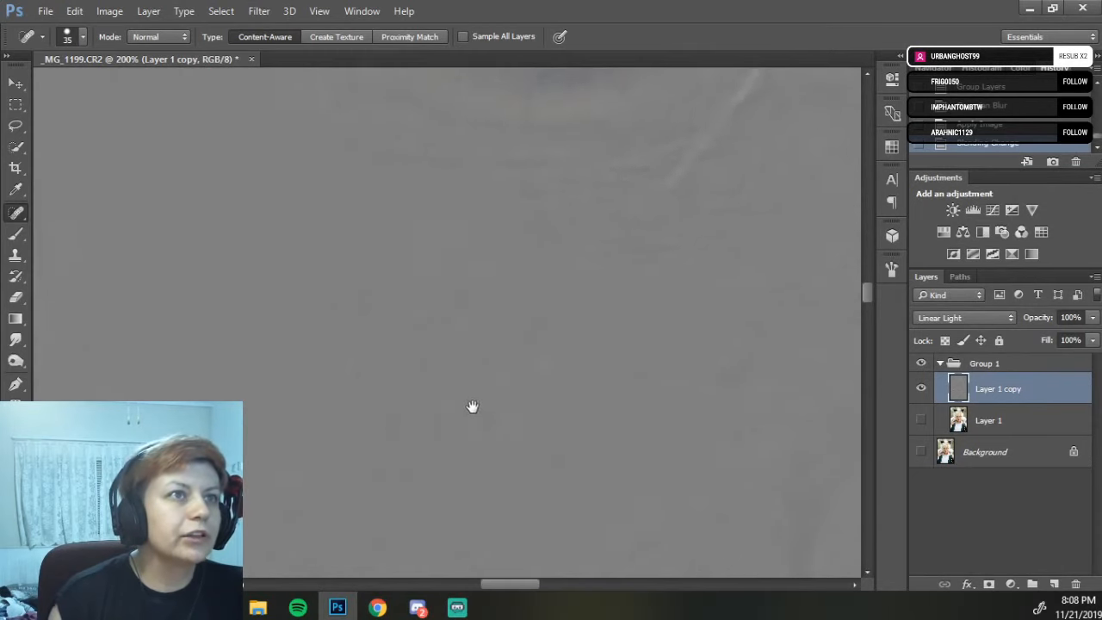
{"action": "left_click_drag", "start_coordinate": [601, 281], "coordinate": [615, 354]}
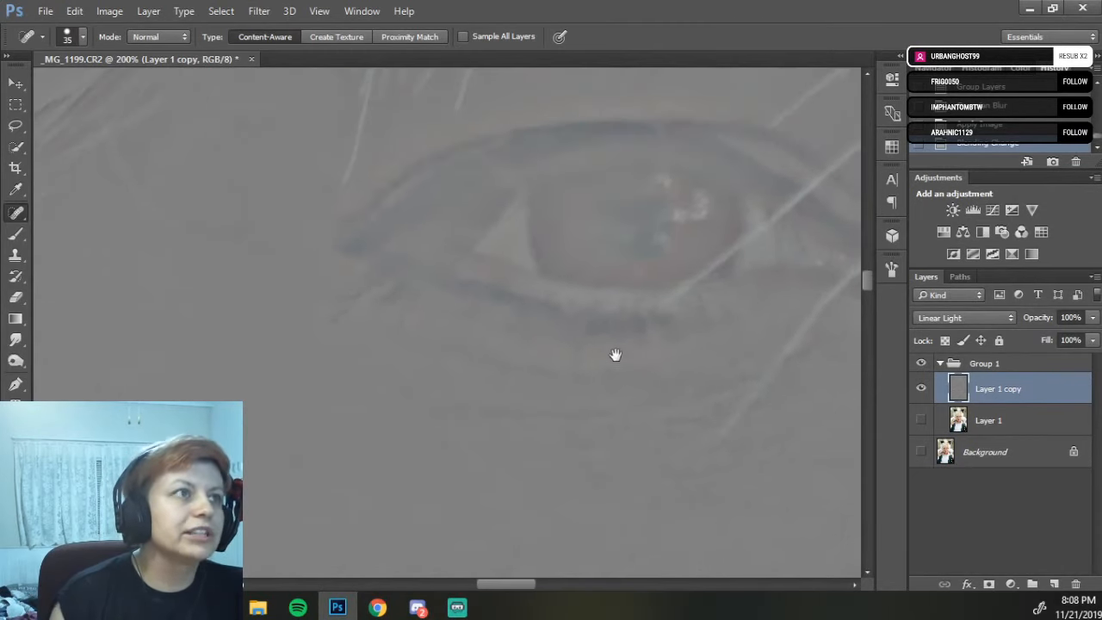
{"action": "left_click_drag", "start_coordinate": [531, 263], "coordinate": [489, 418]}
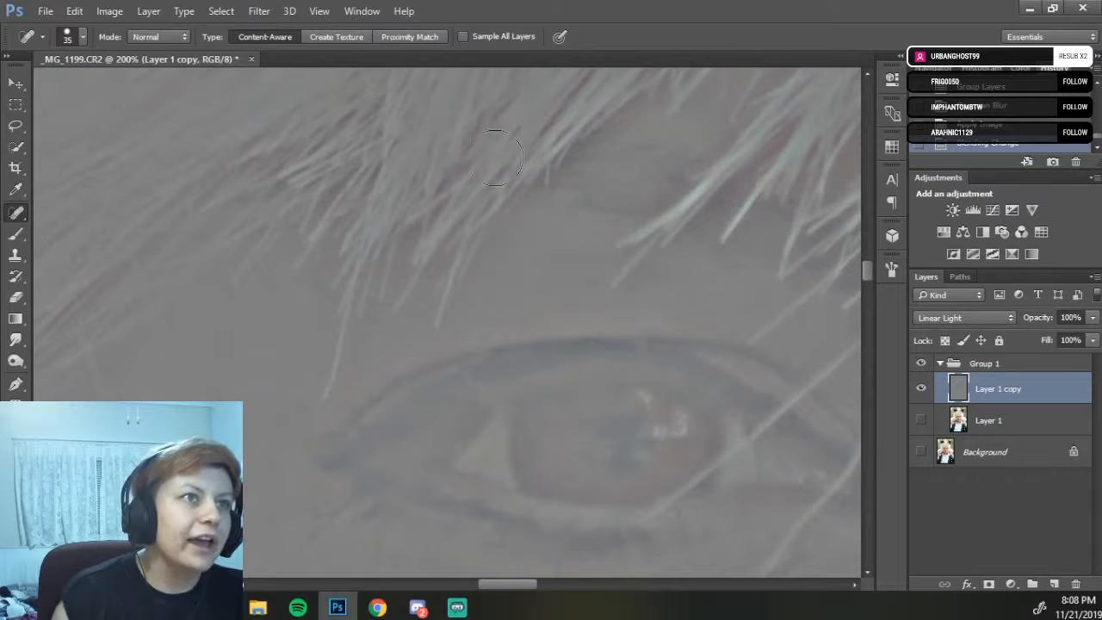
{"action": "left_click_drag", "start_coordinate": [661, 282], "coordinate": [369, 209]}
{"action": "left_click_drag", "start_coordinate": [645, 370], "coordinate": [382, 361]}
{"action": "left_click_drag", "start_coordinate": [594, 448], "coordinate": [290, 214]}
{"action": "left_click_drag", "start_coordinate": [480, 361], "coordinate": [702, 122]}
{"action": "left_click_drag", "start_coordinate": [343, 306], "coordinate": [701, 146]}
{"action": "left_click_drag", "start_coordinate": [515, 295], "coordinate": [691, 208]}
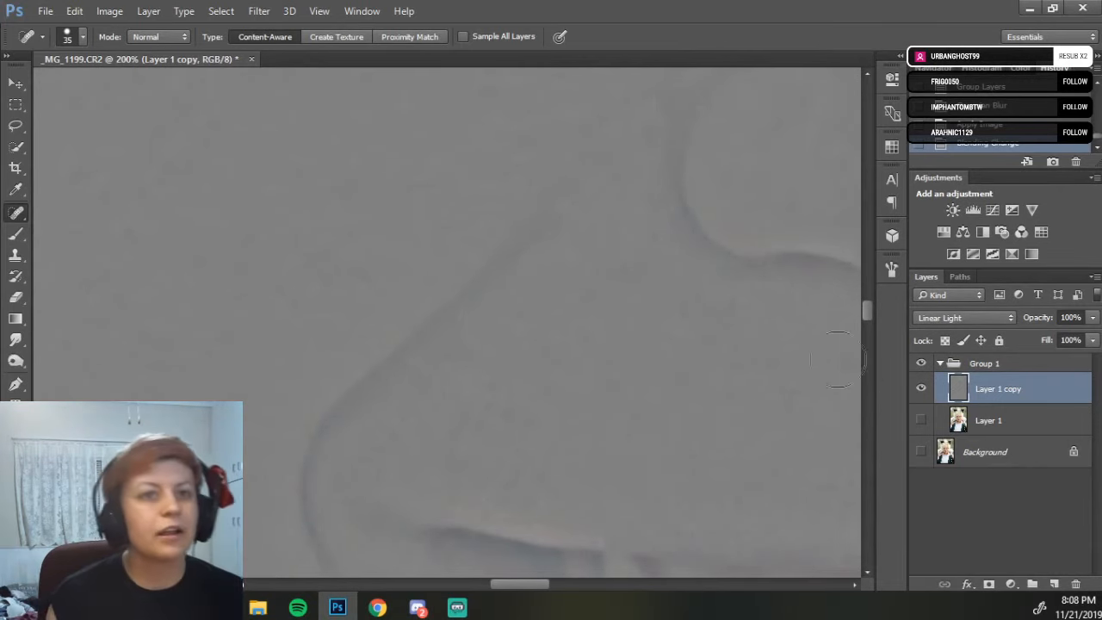
- Compare the skin around the mouth and eye with Layer 1 and Layer 1 copy alternately shown and hidden
{"action": "left_click", "coordinate": [921, 420]}
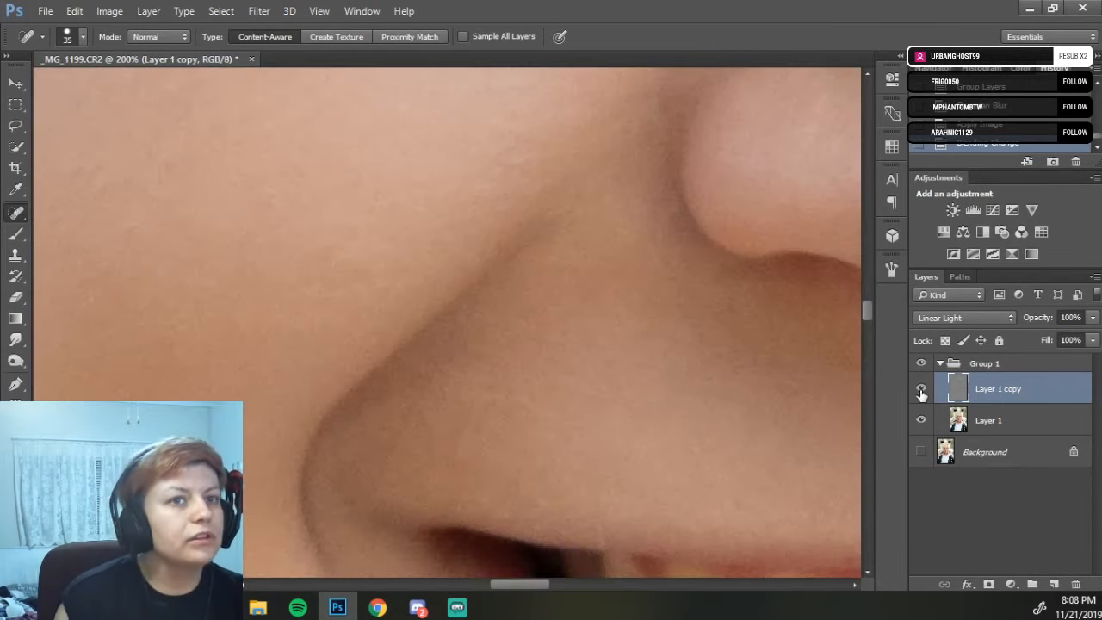
{"action": "left_click", "coordinate": [922, 389]}
{"action": "left_click_drag", "start_coordinate": [336, 192], "coordinate": [569, 516]}
{"action": "left_click_drag", "start_coordinate": [549, 293], "coordinate": [595, 479]}
{"action": "mouse_move", "coordinate": [611, 275]}
{"action": "left_mouse_down"}
{"action": "mouse_move", "coordinate": [568, 349]}
{"action": "mouse_move", "coordinate": [521, 381]}
{"action": "mouse_move", "coordinate": [491, 376]}
{"action": "left_mouse_up"}
{"action": "left_click", "coordinate": [920, 389]}
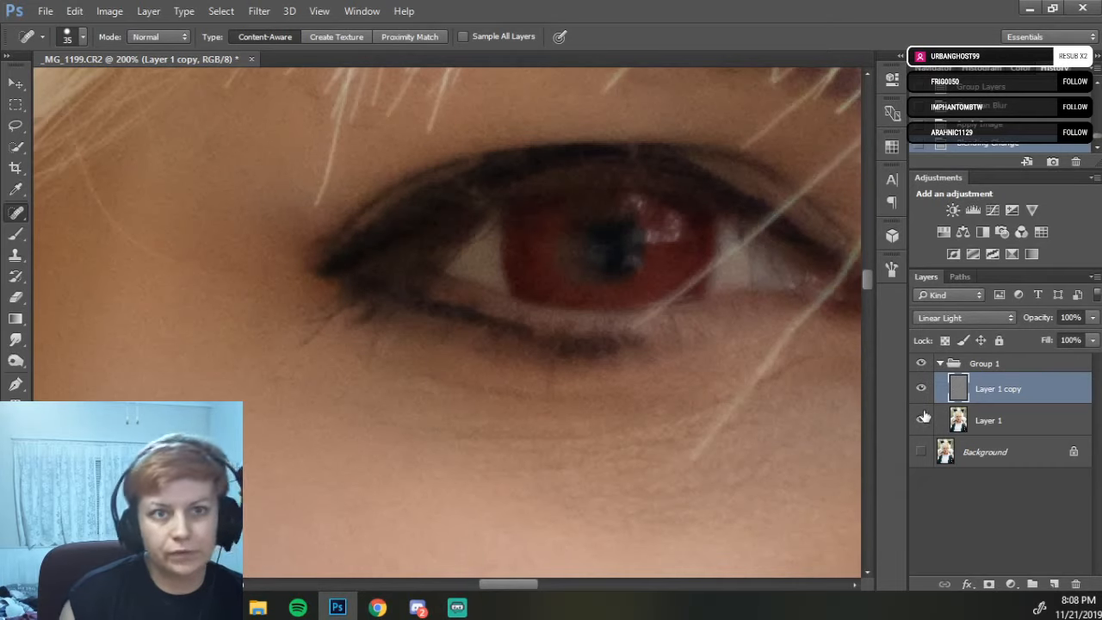
{"action": "left_click", "coordinate": [921, 422]}
{"action": "left_click_drag", "start_coordinate": [424, 461], "coordinate": [514, 357]}
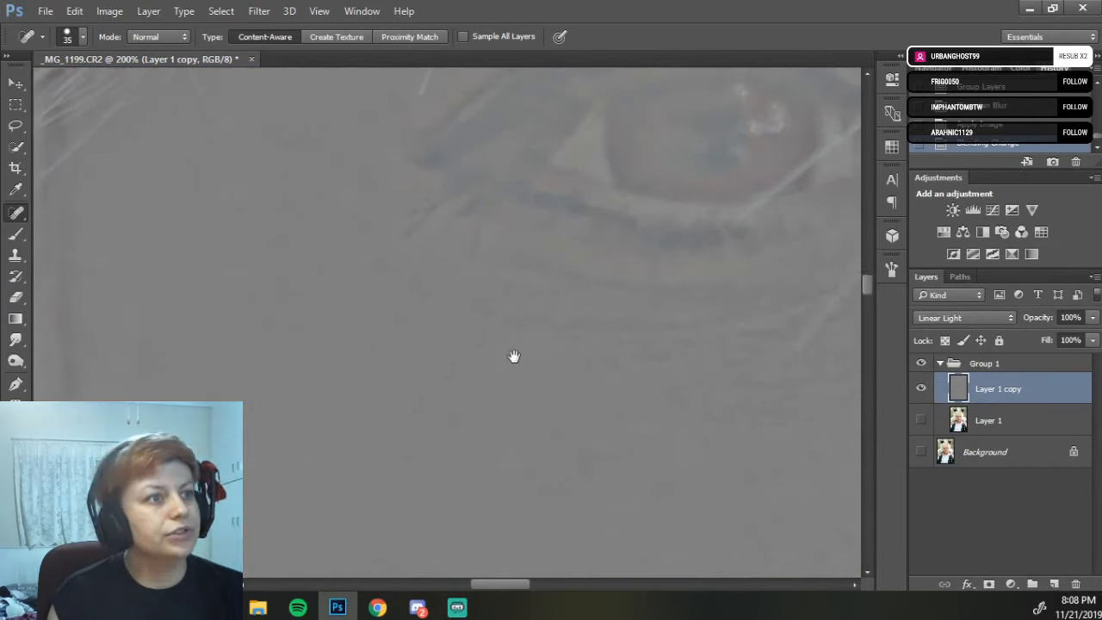
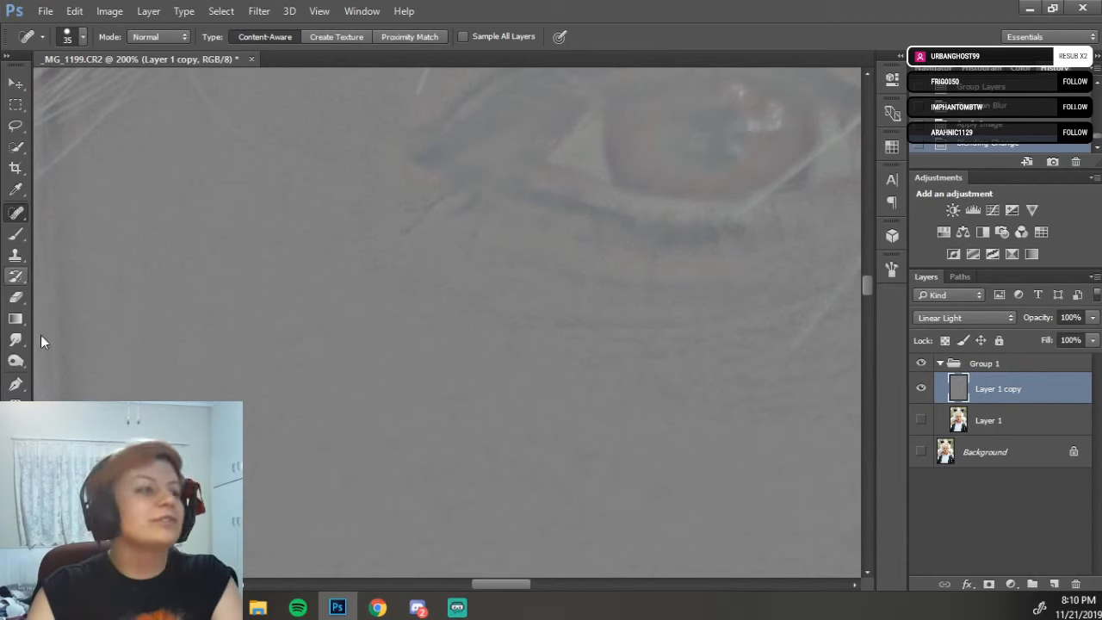
{"action": "left_click", "coordinate": [377, 607]}
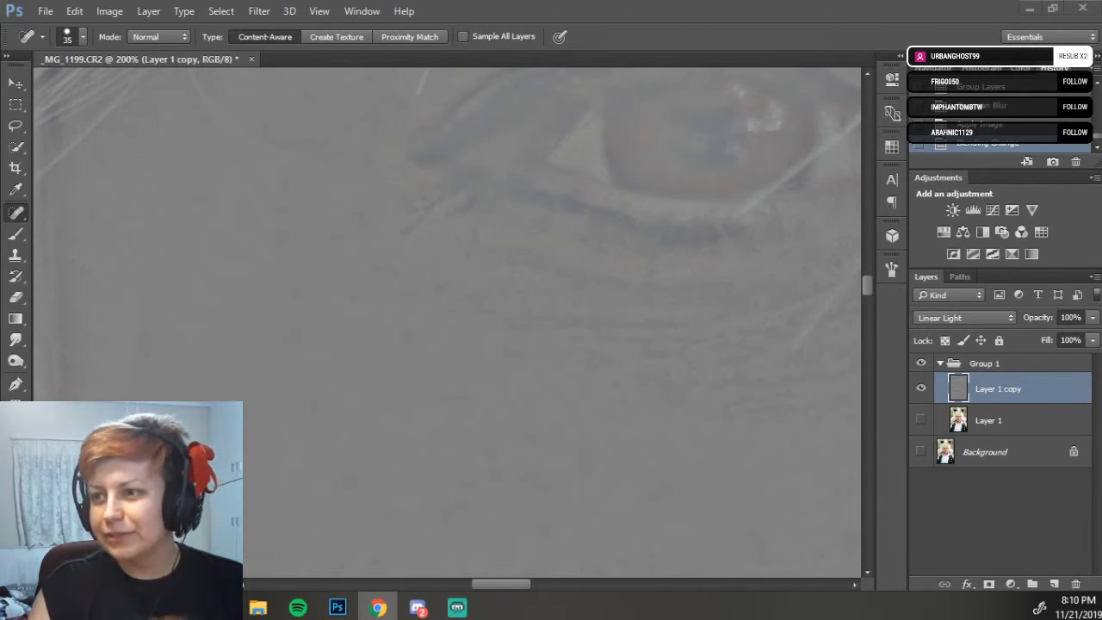
{"action": "key", "text": "alt+Tab"}
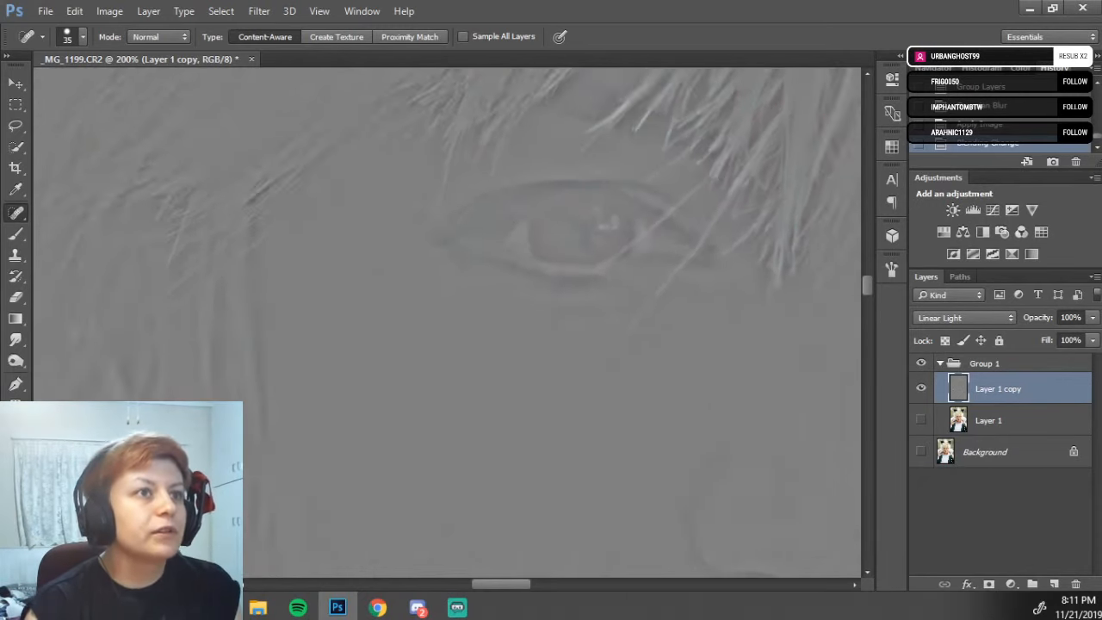
- Show Layer 1 again and examine the skin around the mouth, cheeks and chin in the combined image
{"action": "key", "text": "ctrl+minus"}
{"action": "key", "text": "ctrl+minus"}
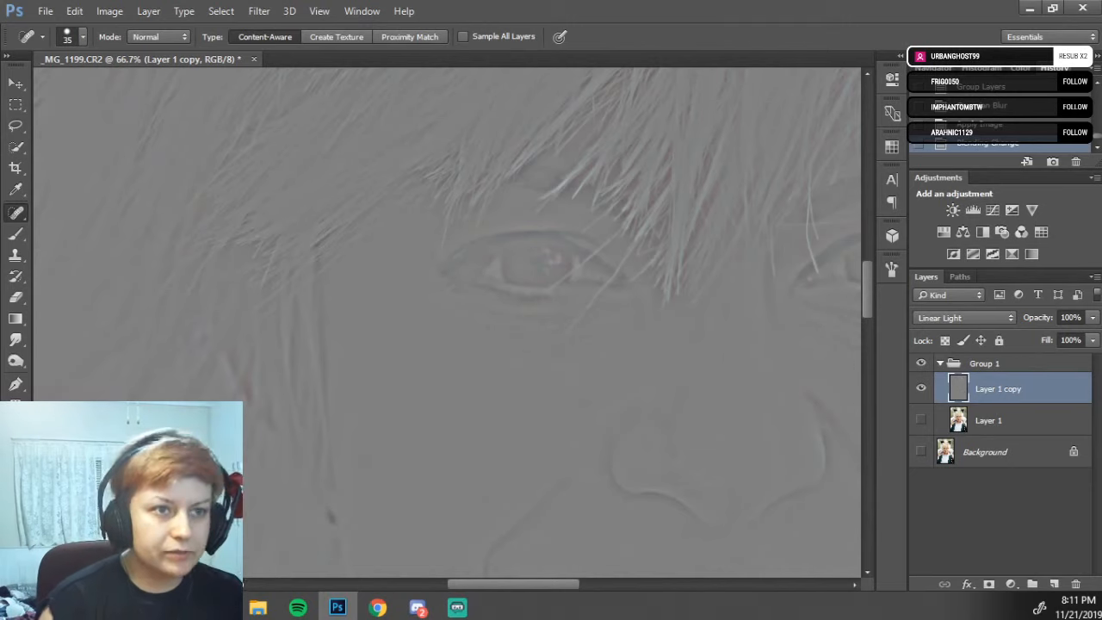
{"action": "left_click_drag", "start_coordinate": [549, 411], "coordinate": [485, 319]}
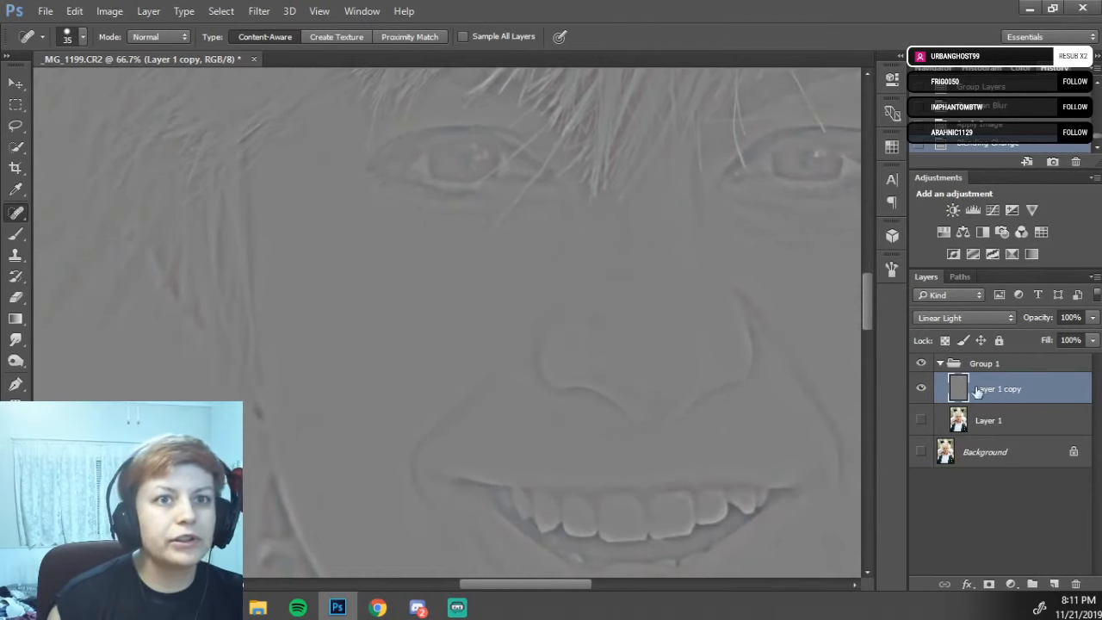
{"action": "left_click", "coordinate": [920, 419]}
{"action": "left_click_drag", "start_coordinate": [580, 385], "coordinate": [491, 152]}
{"action": "left_click_drag", "start_coordinate": [500, 364], "coordinate": [468, 435]}
{"action": "left_click_drag", "start_coordinate": [516, 305], "coordinate": [580, 298]}
{"action": "left_click_drag", "start_coordinate": [535, 435], "coordinate": [683, 264]}
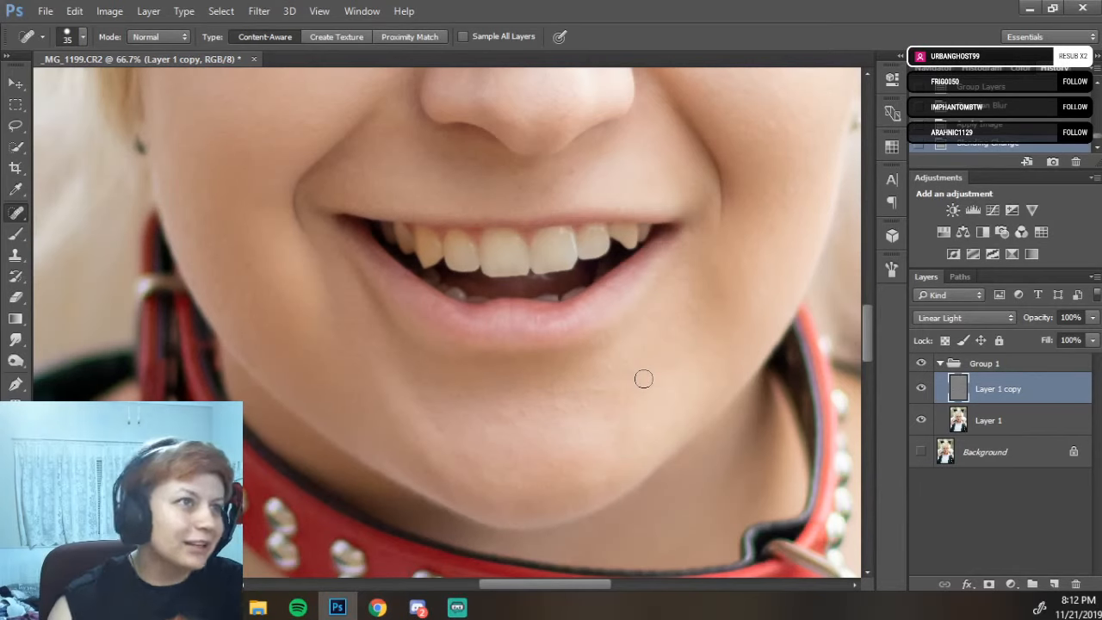
{"action": "mouse_move", "coordinate": [245, 320]}
{"action": "left_mouse_down"}
{"action": "mouse_move", "coordinate": [404, 298]}
{"action": "mouse_move", "coordinate": [389, 296]}
{"action": "left_mouse_up"}
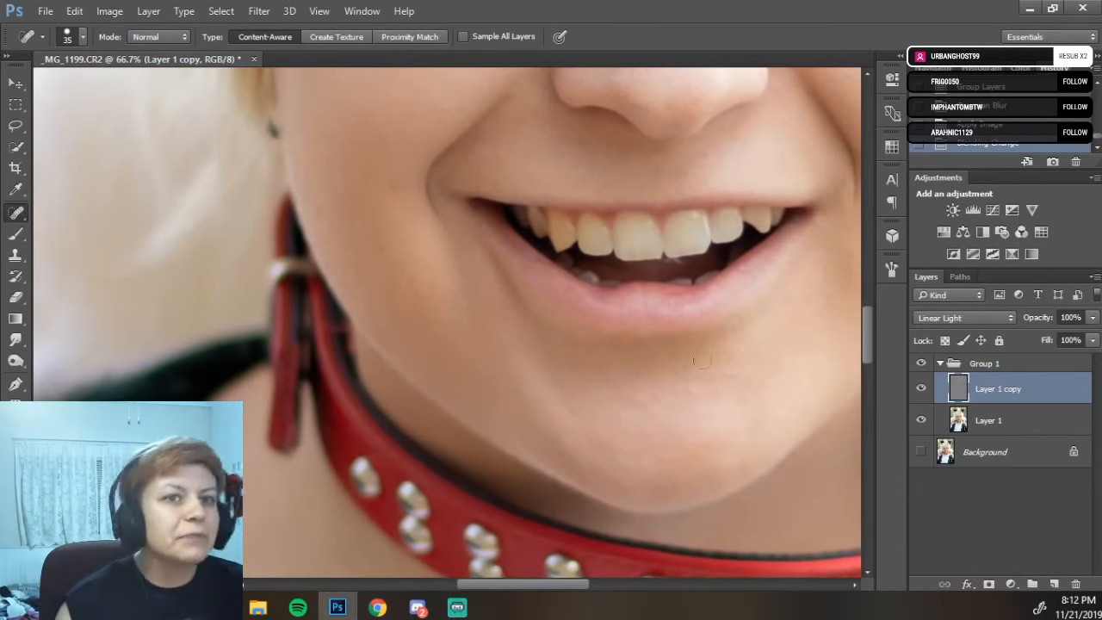
- Hide Layer 1 and enlarge the Spot Healing Brush to size 50
{"action": "left_click", "coordinate": [921, 420]}
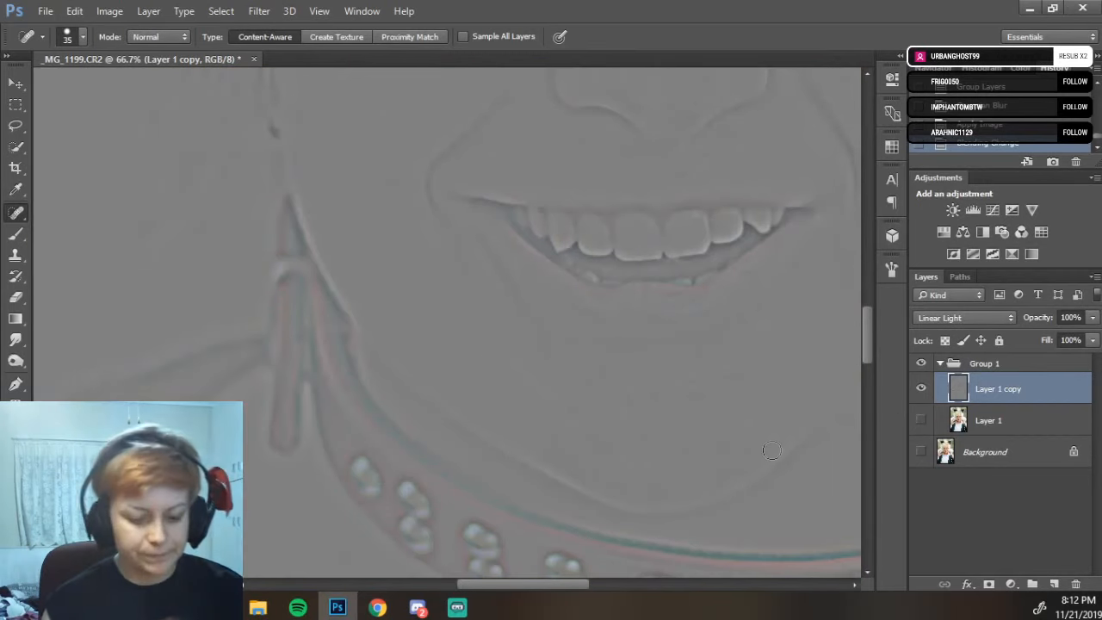
{"action": "key", "text": "bracketright"}
{"action": "key", "text": "bracketright"}
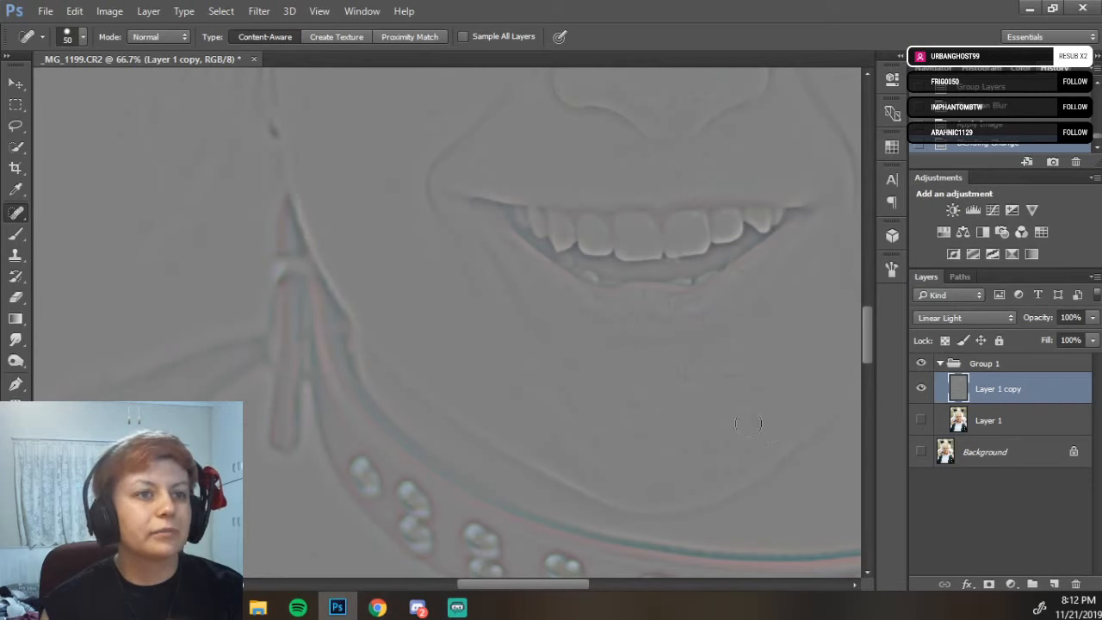
- Try to sample a source area on the lower cheek with the Spot Healing Brush
{"action": "left_click", "coordinate": [495, 362], "text": "alt"}
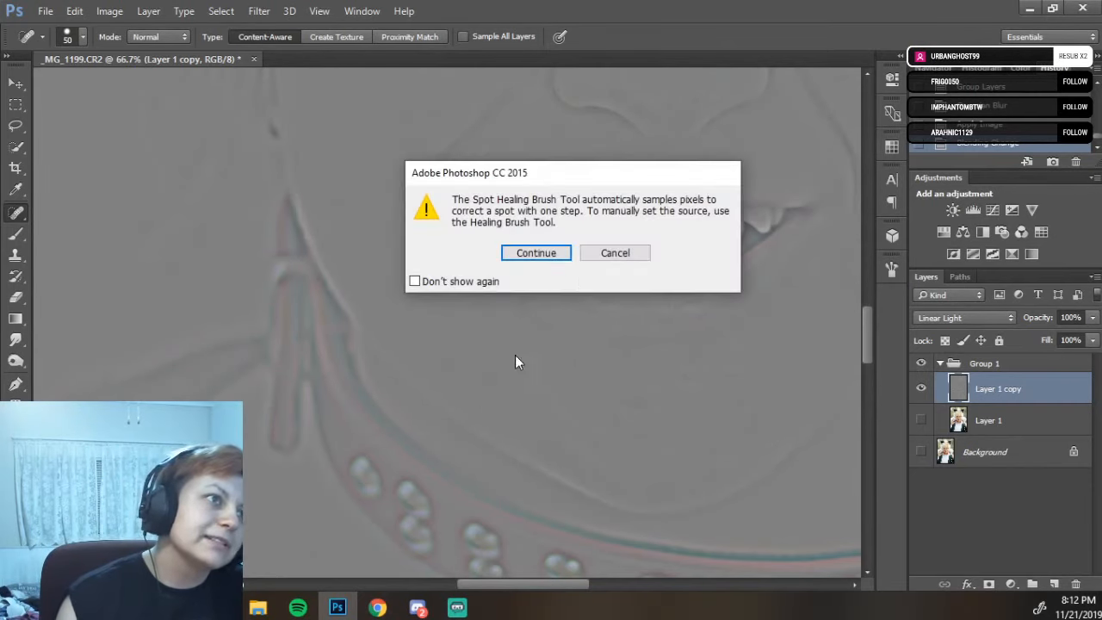
{"action": "left_click", "coordinate": [543, 255]}
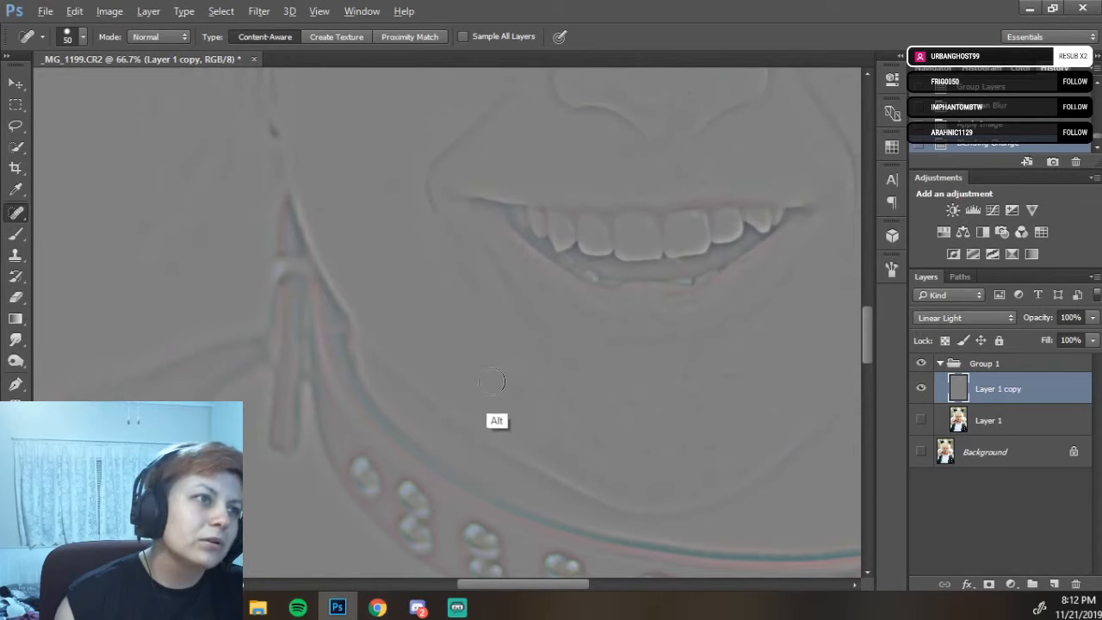
{"action": "left_click", "coordinate": [480, 383], "text": "alt"}
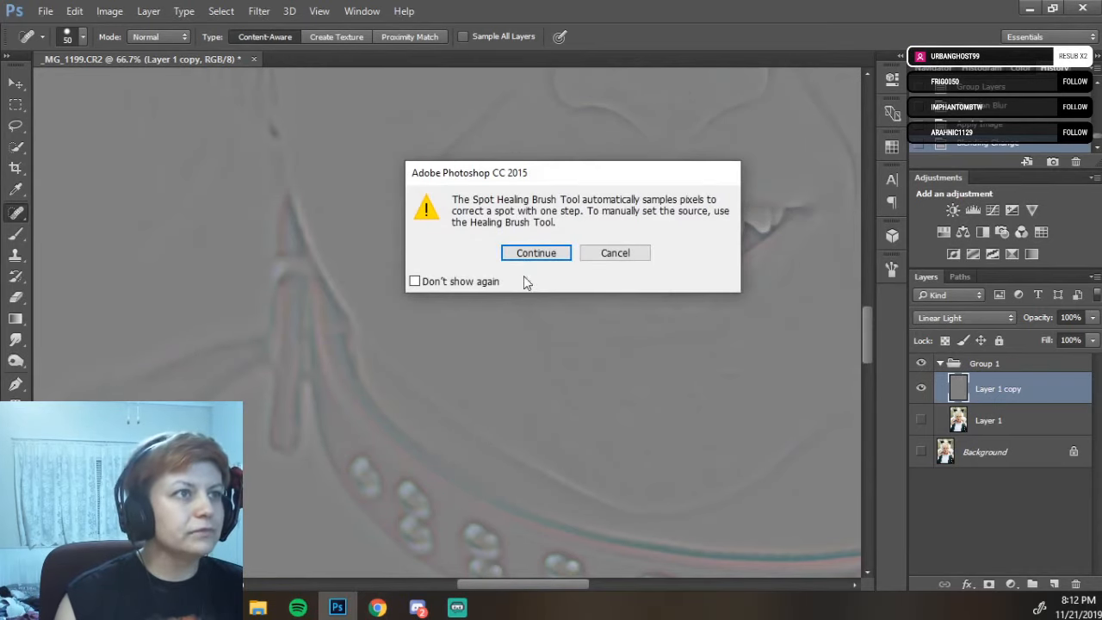
{"action": "left_click", "coordinate": [525, 258]}
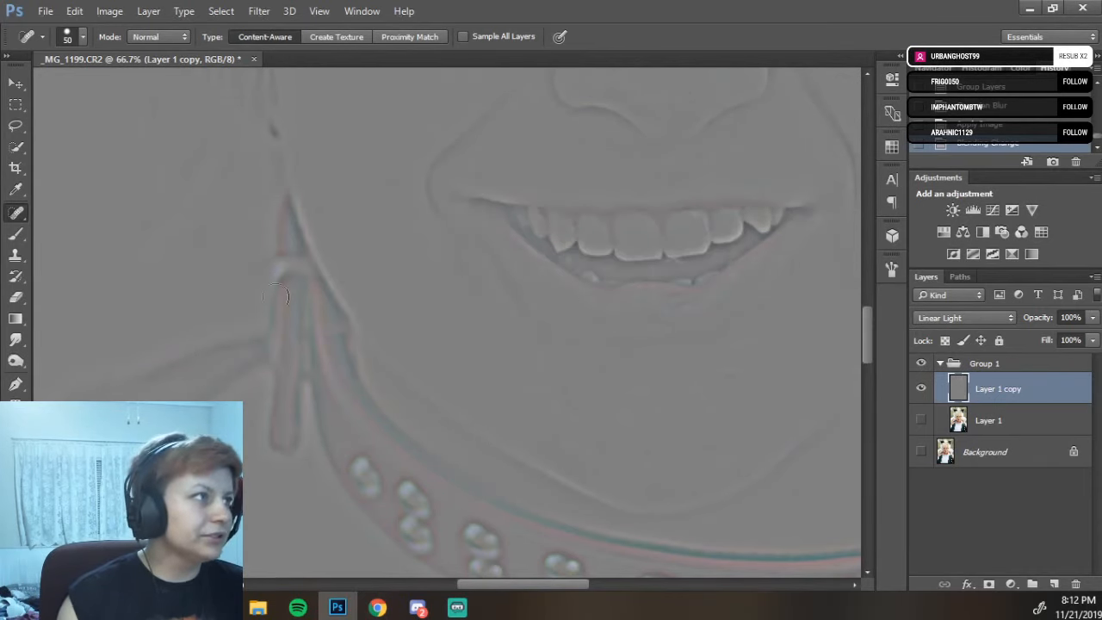
- Switch to the Healing Brush Tool for retouching Layer 1 copy
{"action": "right_click", "coordinate": [16, 213]}
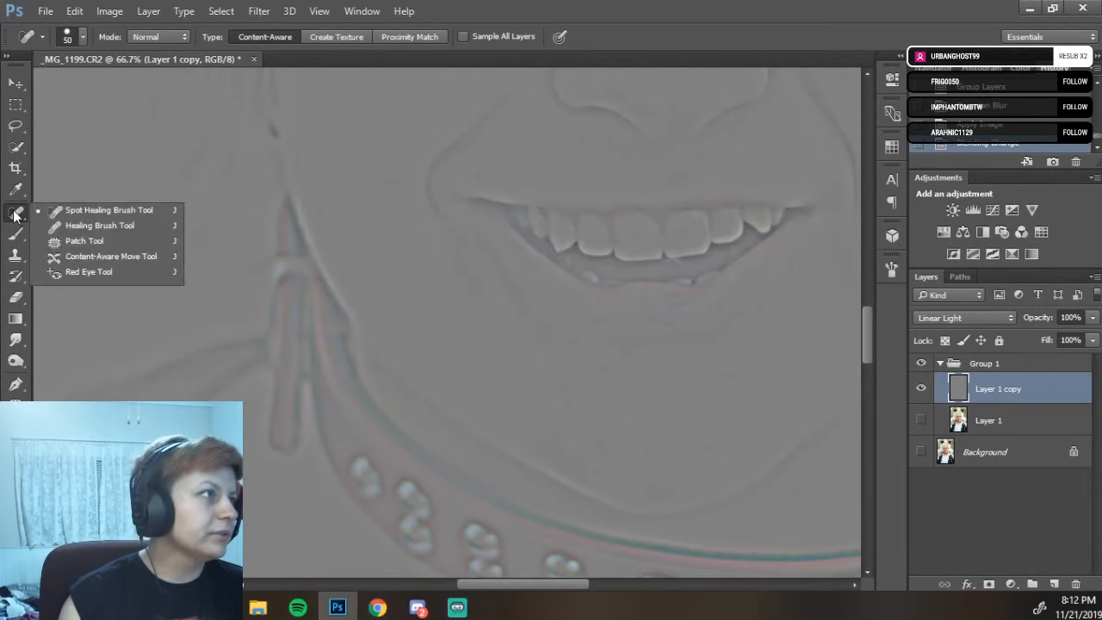
{"action": "left_click", "coordinate": [80, 225]}
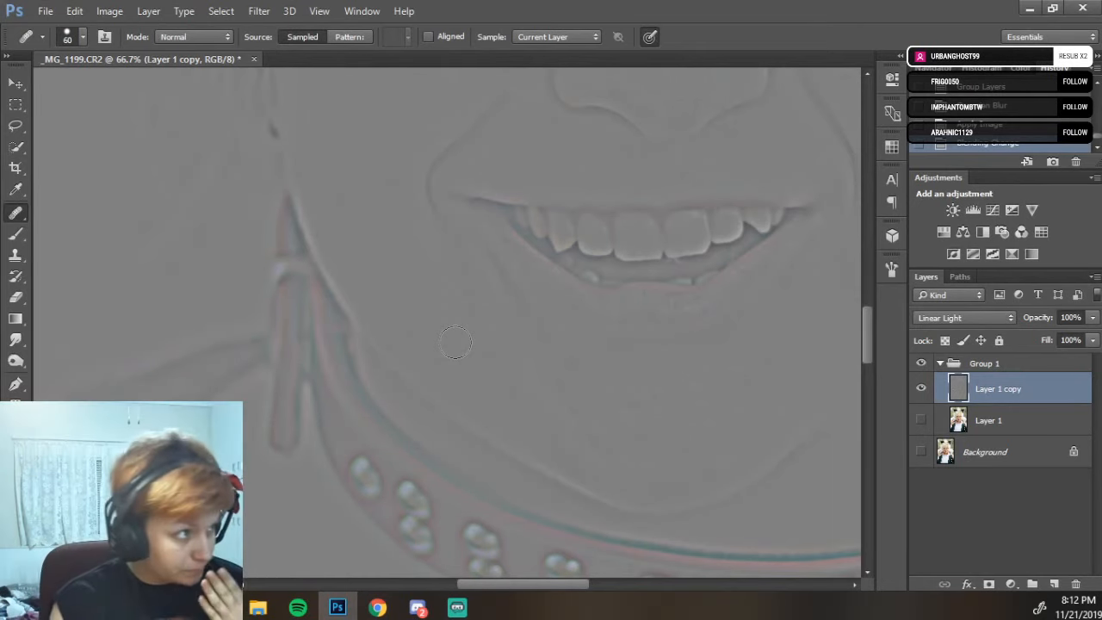
{"action": "left_click", "coordinate": [15, 258]}
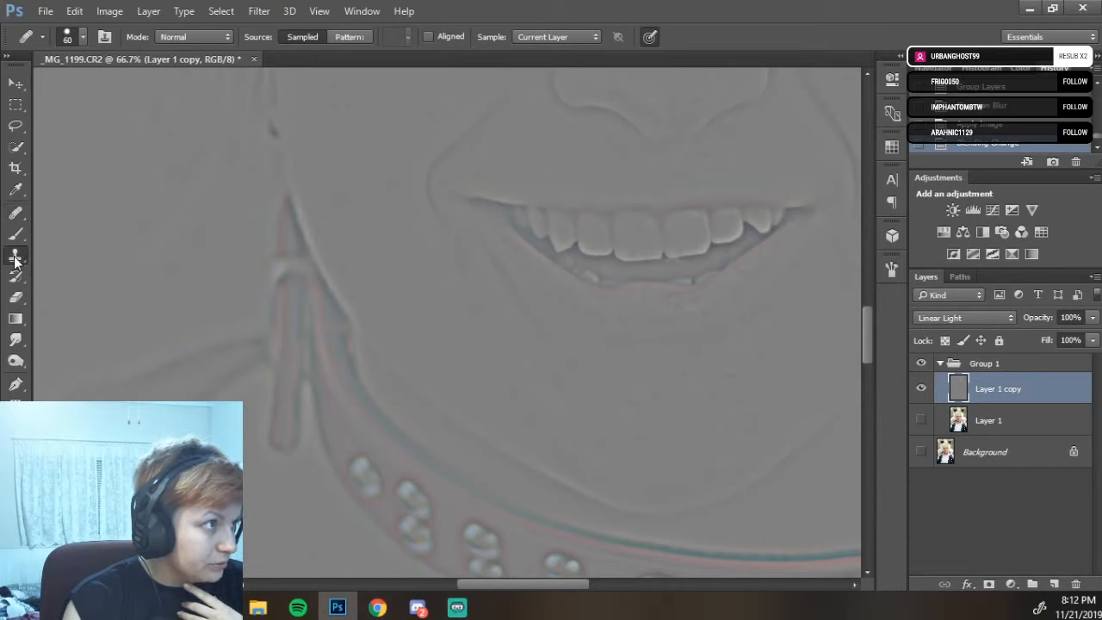
{"action": "right_click", "coordinate": [15, 257]}
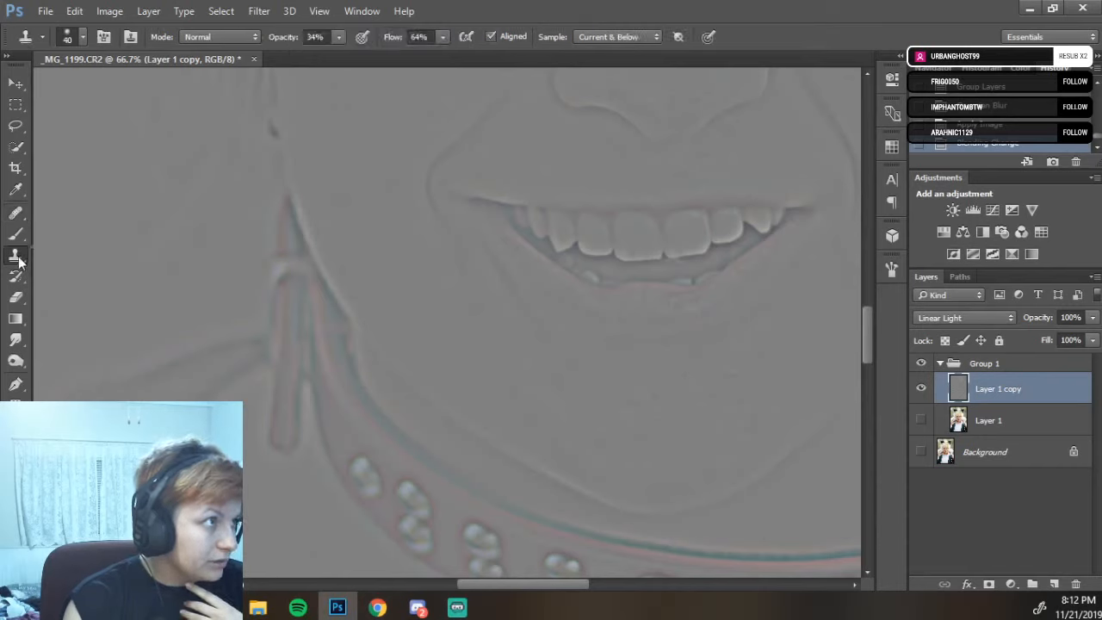
{"action": "right_click", "coordinate": [17, 258]}
{"action": "left_click", "coordinate": [19, 222]}
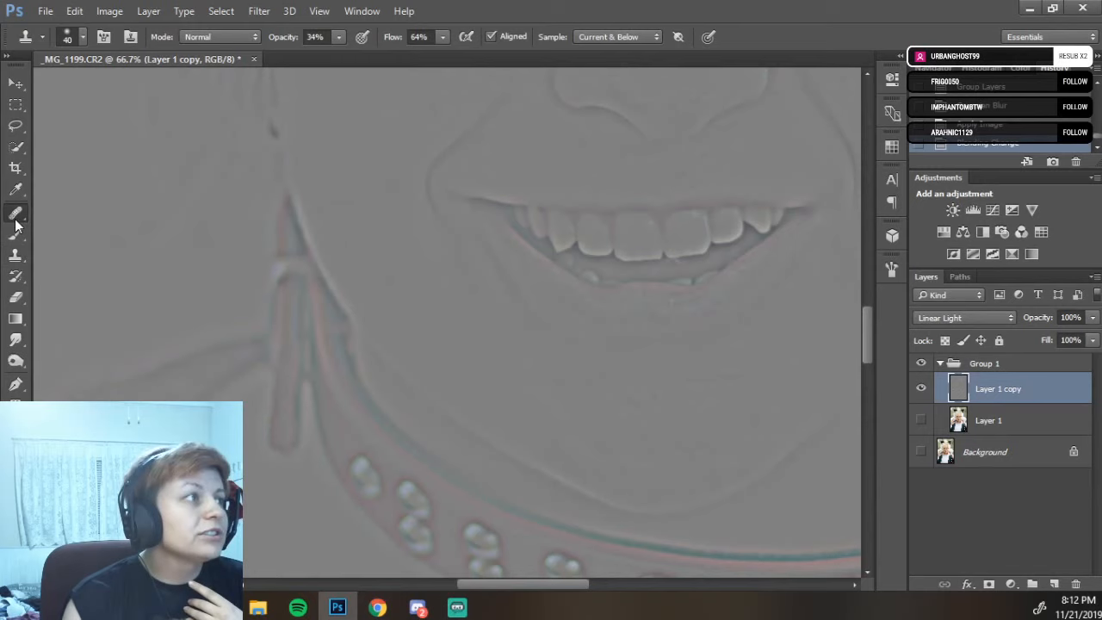
{"action": "left_click", "coordinate": [19, 222]}
{"action": "right_click", "coordinate": [19, 221]}
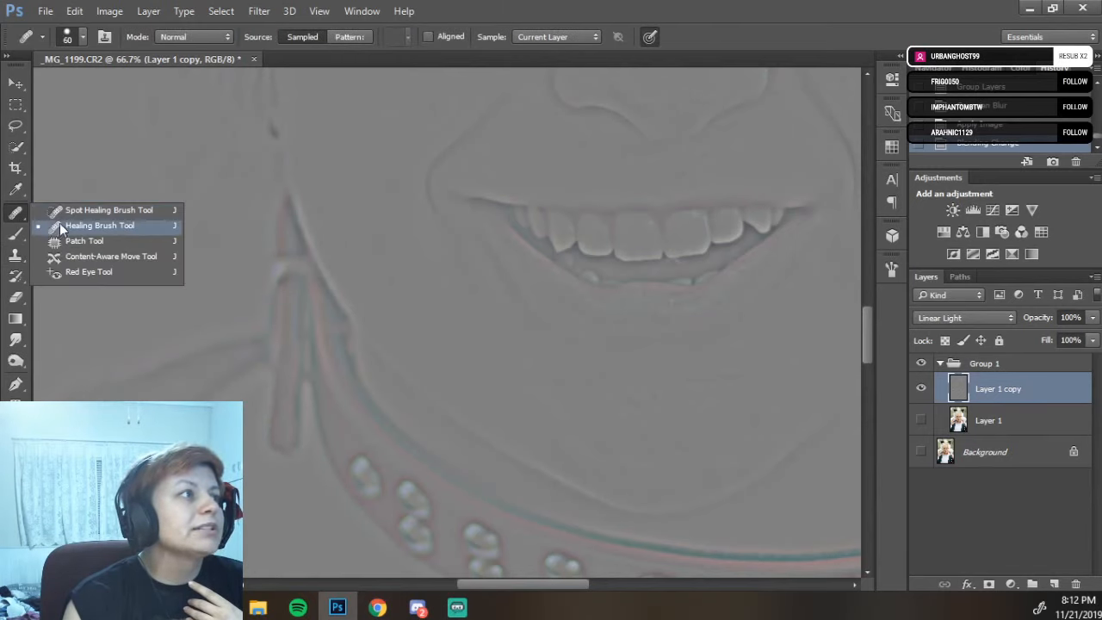
{"action": "left_click", "coordinate": [58, 224]}
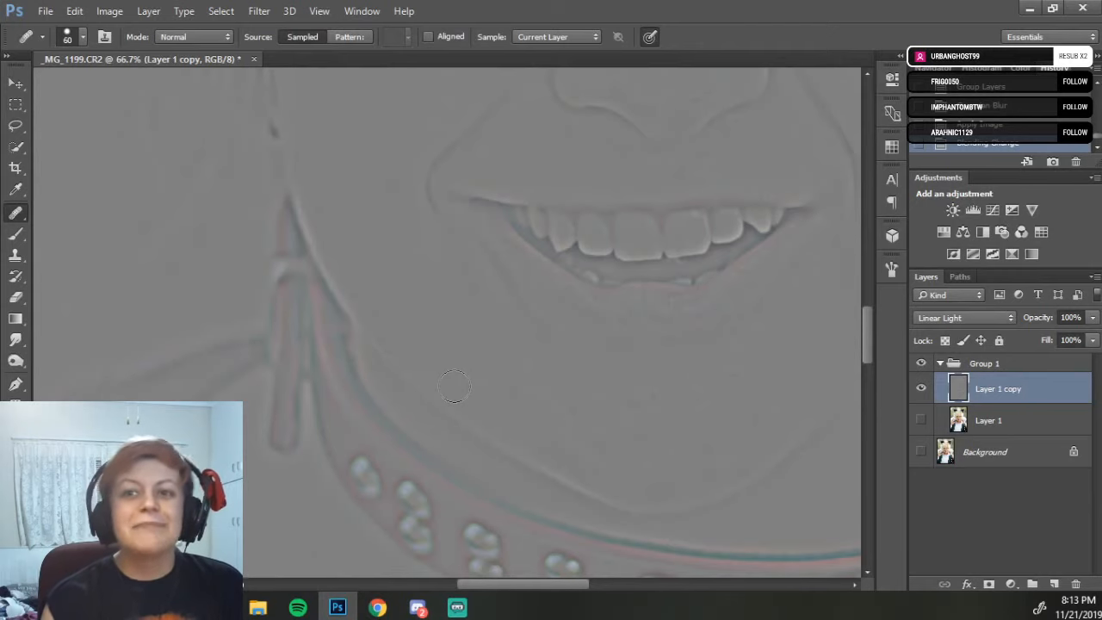
- Try to heal the lower cheek texture with the Healing Brush
{"action": "left_click", "coordinate": [423, 306]}
{"action": "left_click", "coordinate": [527, 243]}
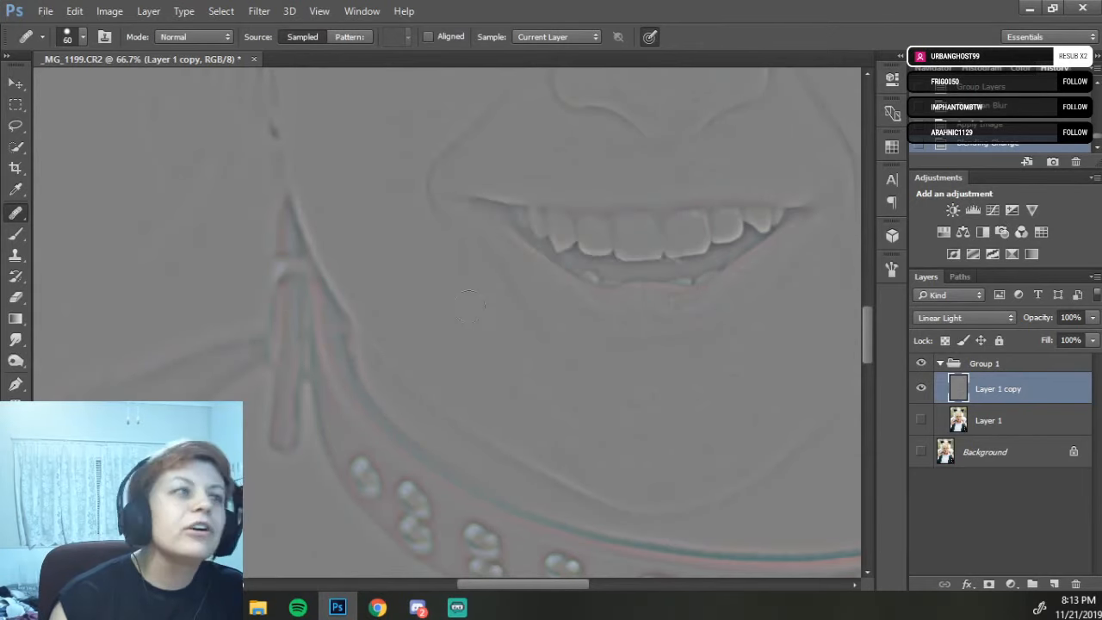
{"action": "left_click", "coordinate": [437, 320]}
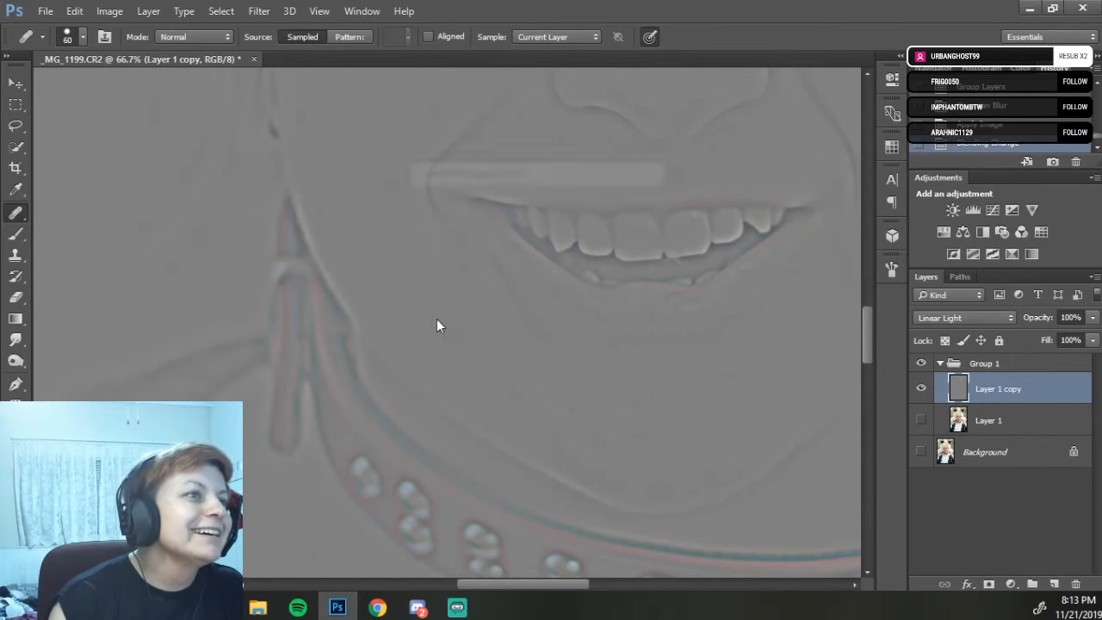
{"action": "key", "text": "Return"}
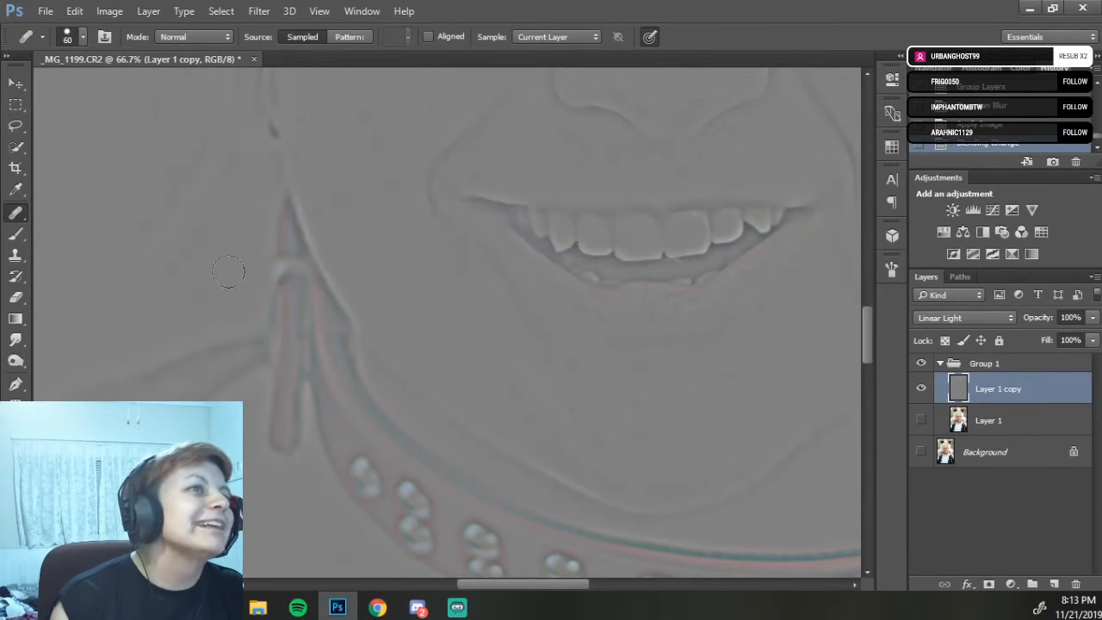
{"action": "right_click", "coordinate": [17, 215]}
{"action": "left_click", "coordinate": [55, 208]}
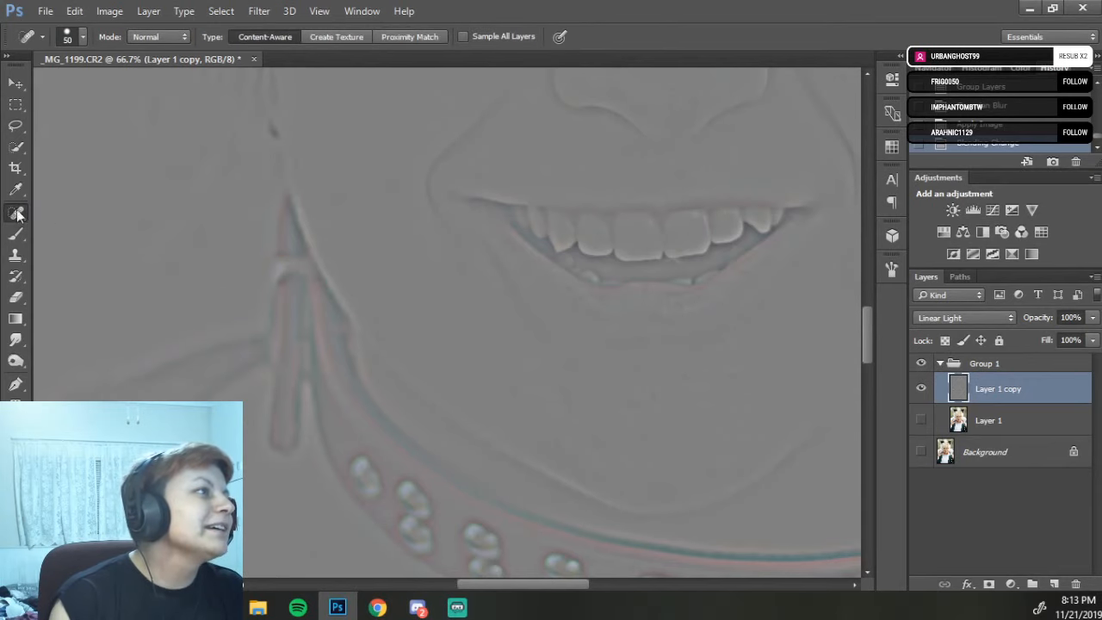
{"action": "right_click", "coordinate": [17, 215]}
{"action": "left_click", "coordinate": [52, 230]}
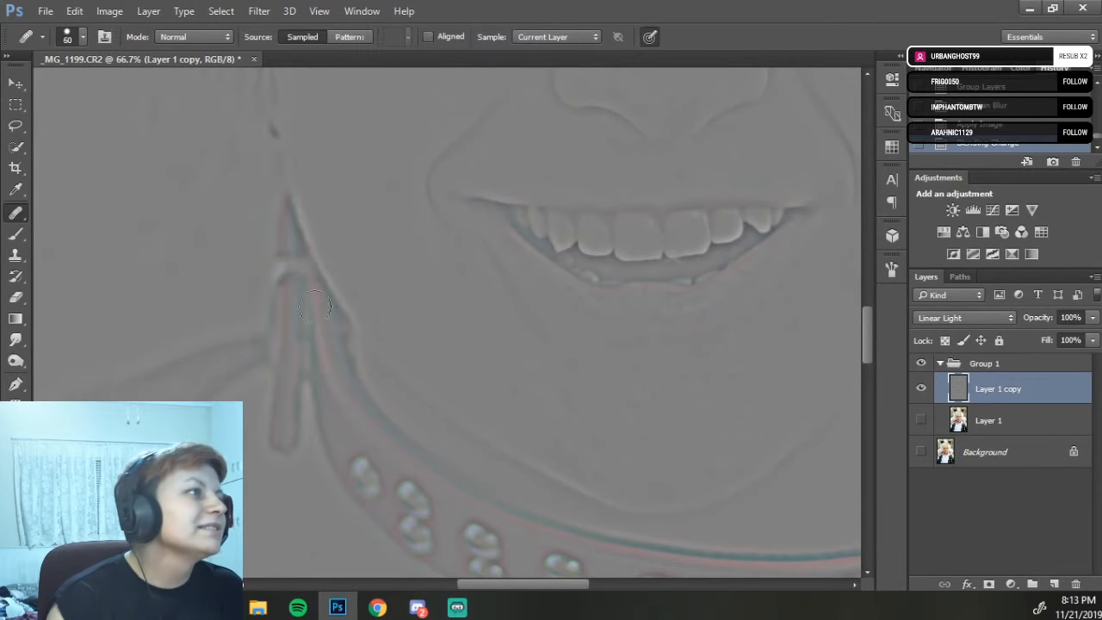
- Sample clean texture on the lower cheek and heal the skin between the mouth corner and the jawline on Layer 1 copy
{"action": "left_click", "coordinate": [419, 325], "text": "alt"}
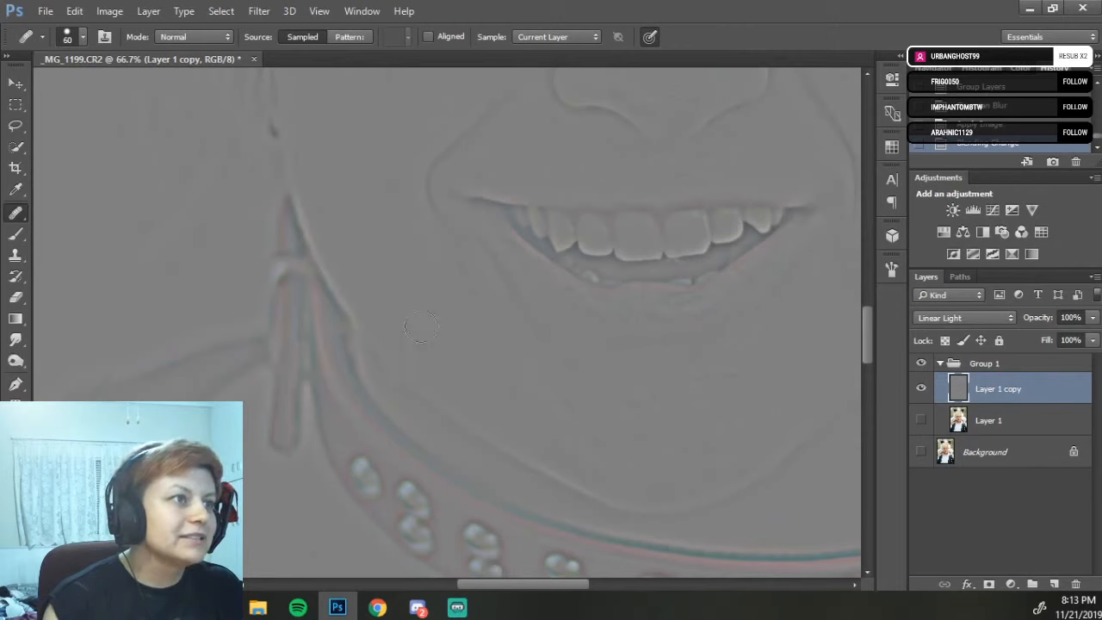
{"action": "mouse_move", "coordinate": [457, 271]}
{"action": "left_mouse_down"}
{"action": "mouse_move", "coordinate": [445, 248]}
{"action": "mouse_move", "coordinate": [519, 344]}
{"action": "left_mouse_up"}
{"action": "left_click", "coordinate": [506, 402], "text": "alt"}
{"action": "mouse_move", "coordinate": [573, 473]}
{"action": "left_mouse_down"}
{"action": "mouse_move", "coordinate": [536, 417]}
{"action": "mouse_move", "coordinate": [574, 426]}
{"action": "left_mouse_up"}
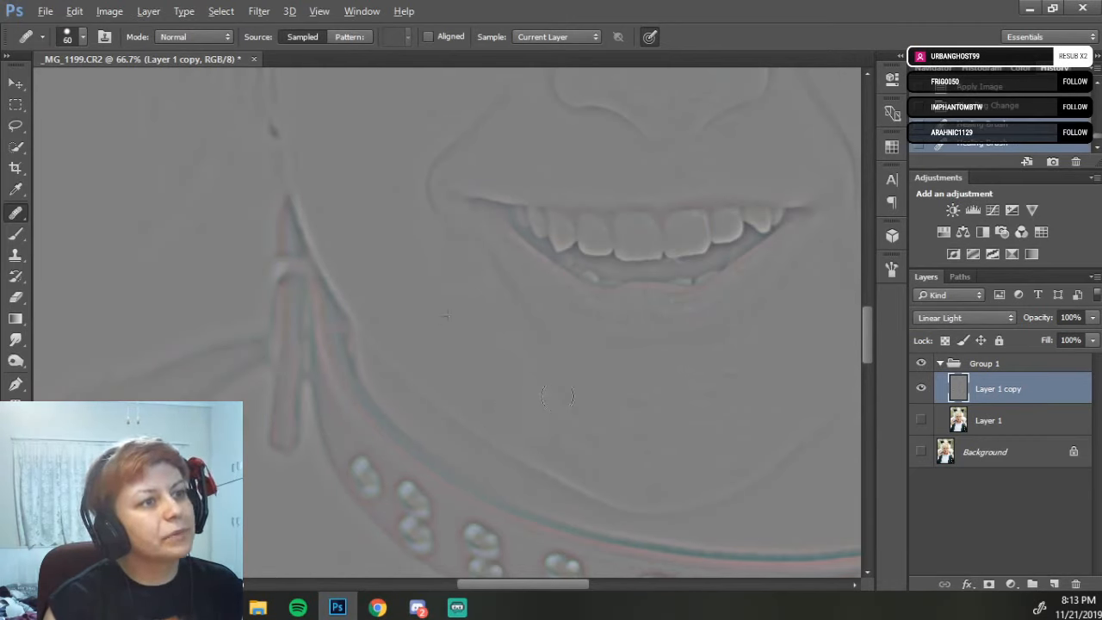
- Resample nearby cheek texture and heal the crease running down from the mouth corner
{"action": "left_click", "coordinate": [479, 359], "text": "alt"}
{"action": "left_click_drag", "start_coordinate": [543, 396], "coordinate": [510, 320]}
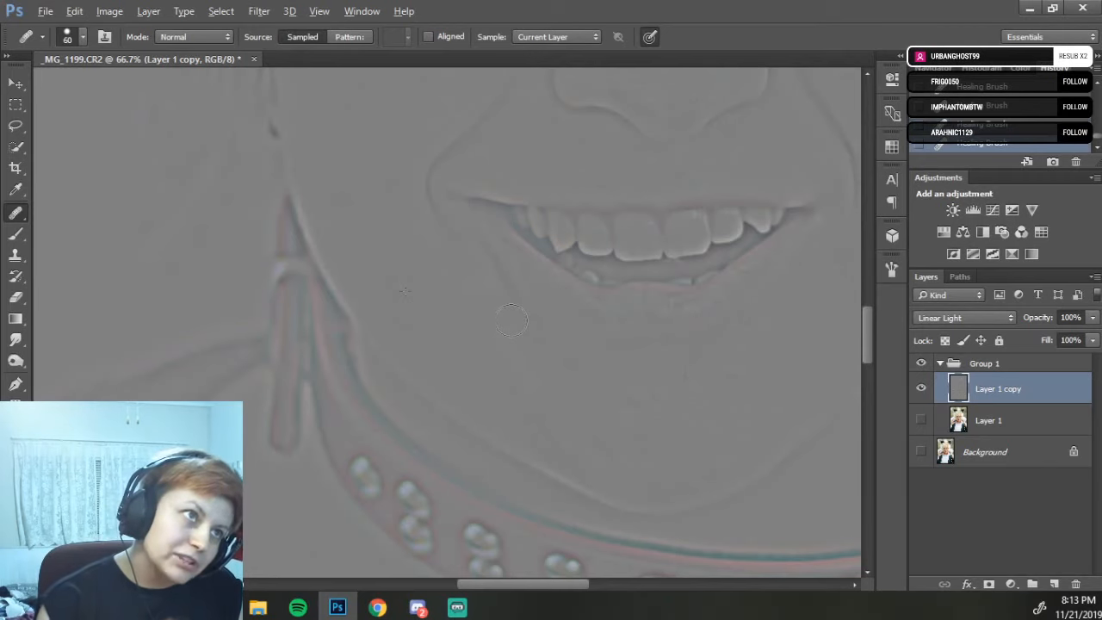
{"action": "left_click", "coordinate": [465, 348], "text": "alt"}
{"action": "left_click_drag", "start_coordinate": [520, 357], "coordinate": [504, 314]}
{"action": "left_click", "coordinate": [469, 341], "text": "alt"}
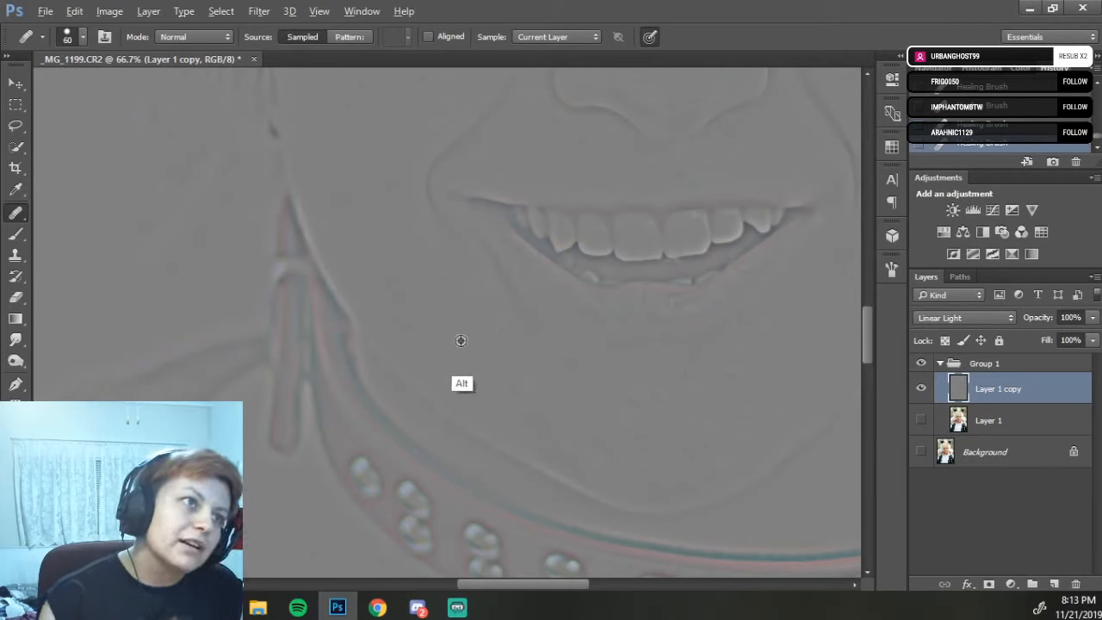
{"action": "mouse_move", "coordinate": [506, 312]}
{"action": "left_mouse_down"}
{"action": "mouse_move", "coordinate": [471, 255]}
{"action": "mouse_move", "coordinate": [485, 277]}
{"action": "left_mouse_up"}
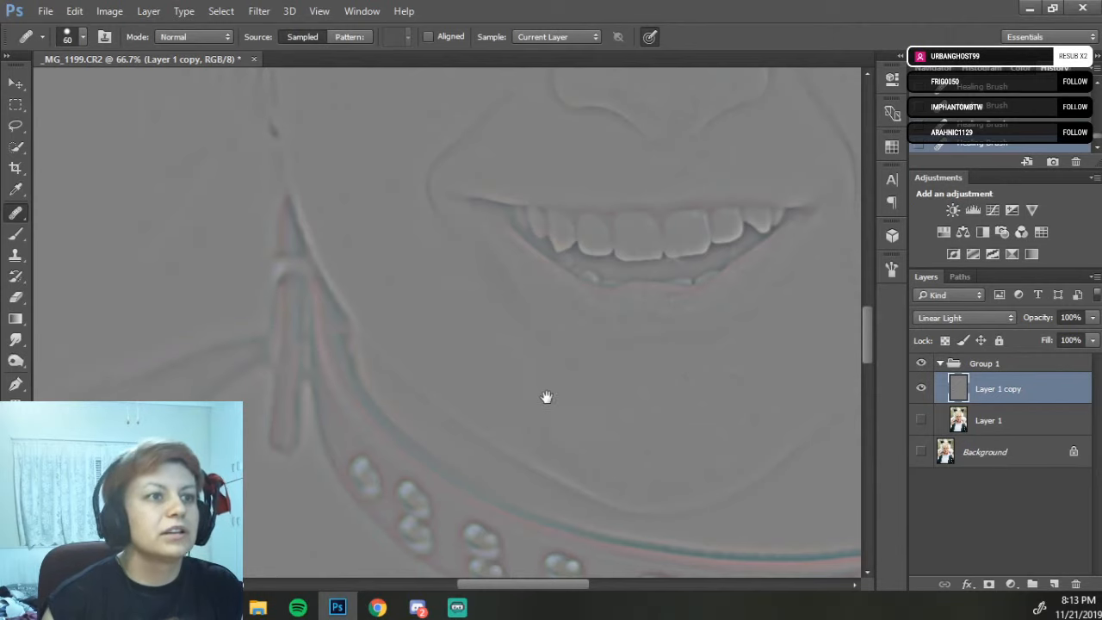
- Heal a texture spot on the middle of the chin, using clean skin beside it as the source
{"action": "left_click_drag", "start_coordinate": [546, 399], "coordinate": [474, 357]}
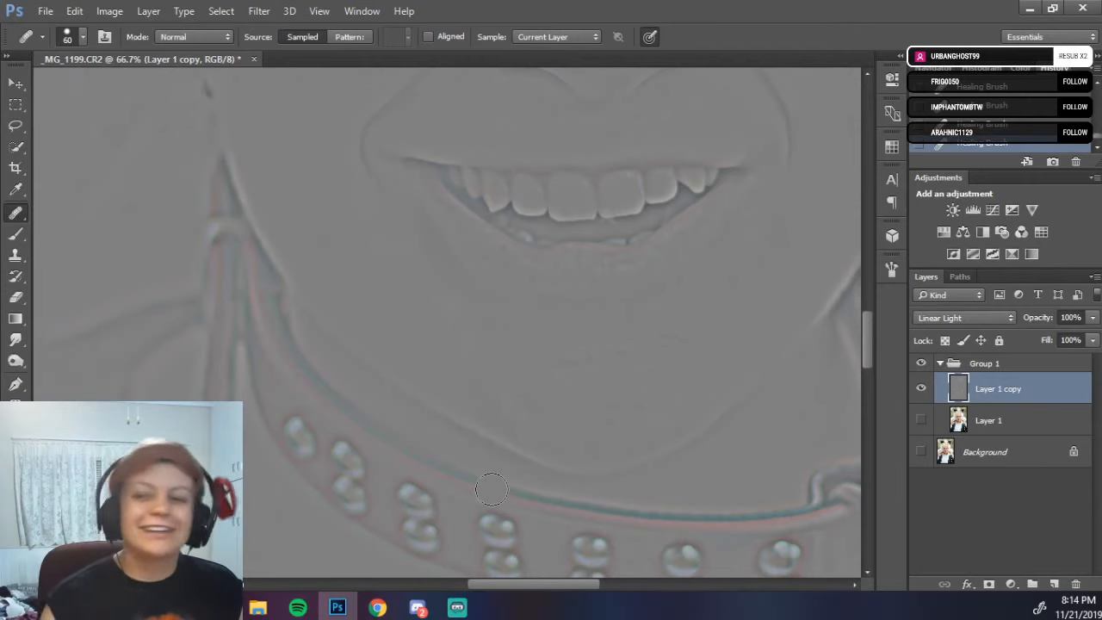
{"action": "left_click_drag", "start_coordinate": [482, 273], "coordinate": [369, 320]}
{"action": "mouse_move", "coordinate": [641, 289]}
{"action": "left_mouse_down"}
{"action": "mouse_move", "coordinate": [718, 405]}
{"action": "mouse_move", "coordinate": [816, 504]}
{"action": "left_mouse_up"}
{"action": "left_click_drag", "start_coordinate": [459, 327], "coordinate": [547, 427]}
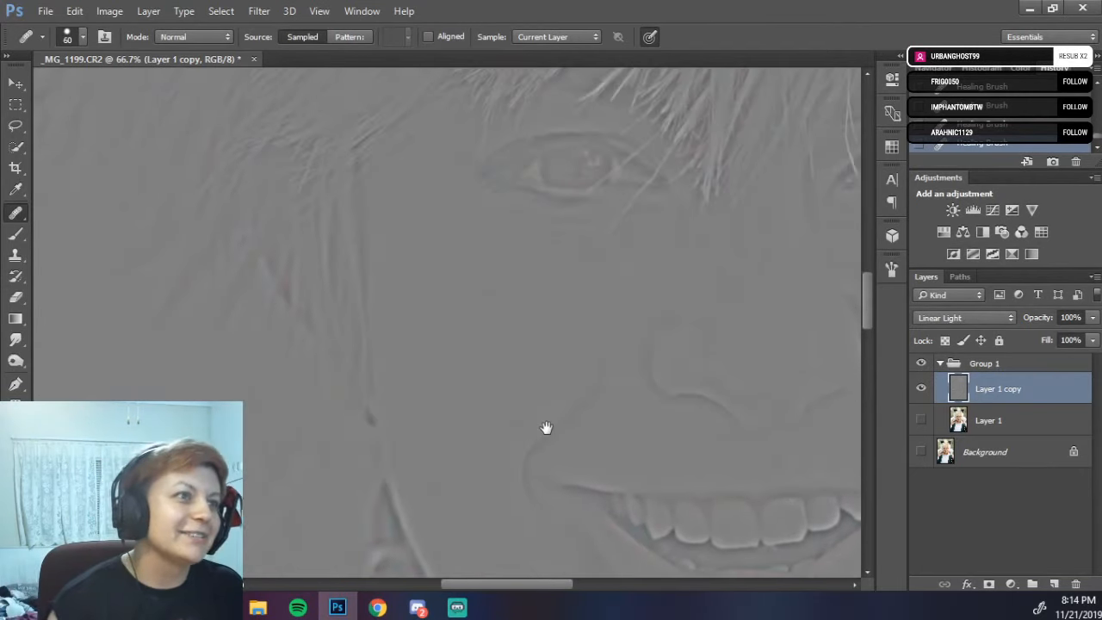
{"action": "left_click_drag", "start_coordinate": [467, 319], "coordinate": [339, 152]}
{"action": "mouse_move", "coordinate": [473, 472]}
{"action": "left_mouse_down"}
{"action": "mouse_move", "coordinate": [473, 399]}
{"action": "mouse_move", "coordinate": [454, 322]}
{"action": "left_mouse_up"}
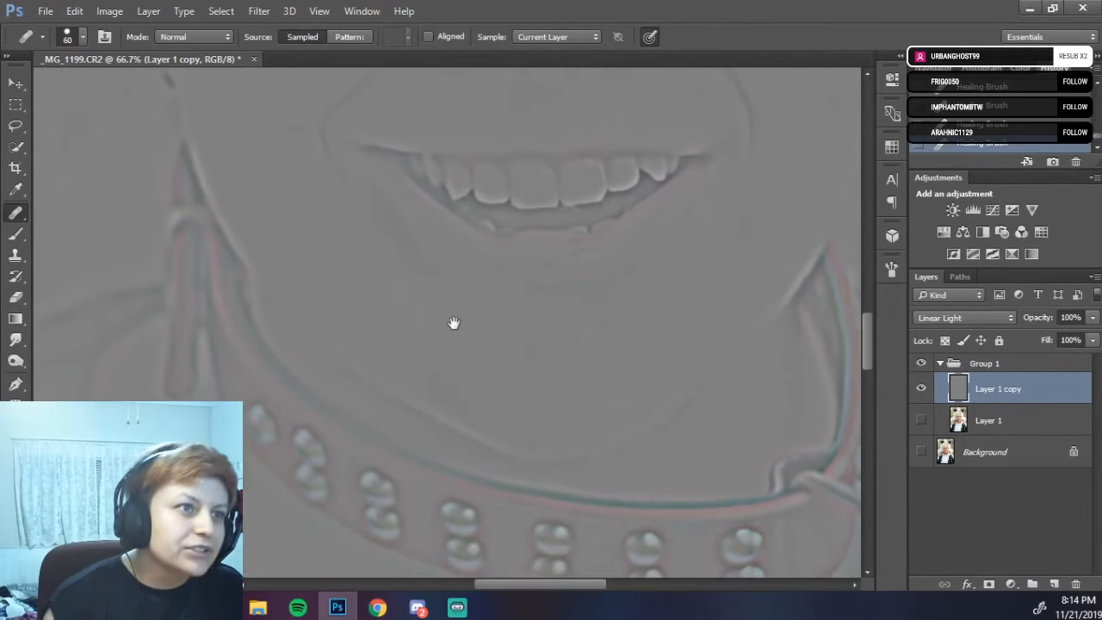
{"action": "key", "text": "alt"}
{"action": "left_click", "coordinate": [433, 346], "text": "alt"}
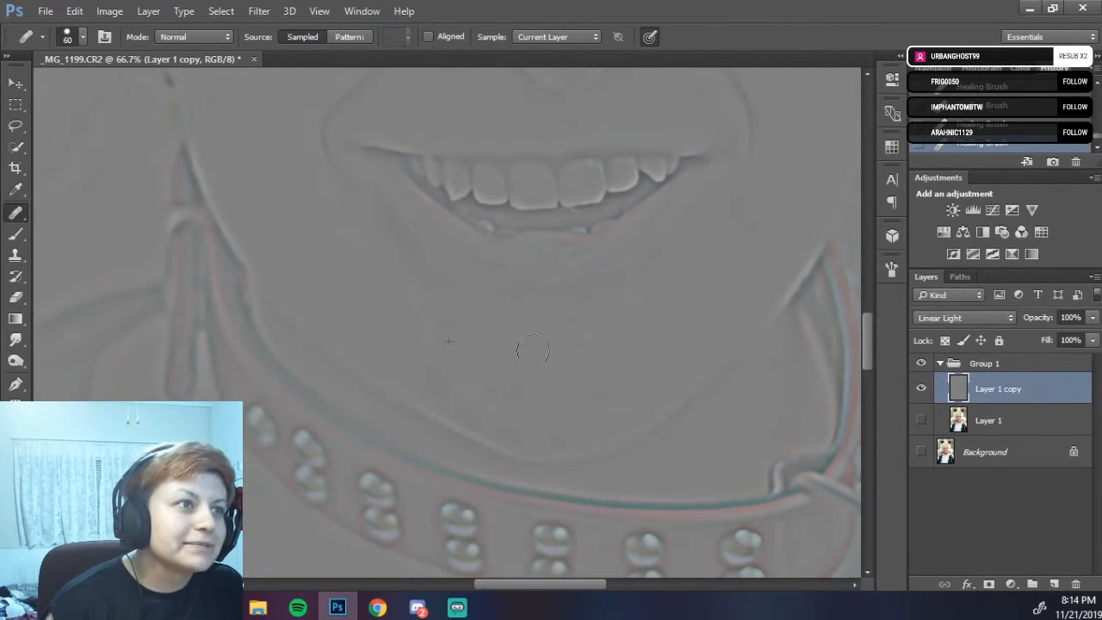
{"action": "left_click", "coordinate": [550, 339]}
- Heal the marks on the side of the chin above the jawline with texture sampled from the lower cheek
{"action": "left_click", "coordinate": [405, 319], "text": "alt"}
{"action": "left_click", "coordinate": [485, 369]}
{"action": "left_click", "coordinate": [488, 360]}
{"action": "left_click", "coordinate": [402, 316], "text": "alt"}
{"action": "left_click", "coordinate": [472, 384]}
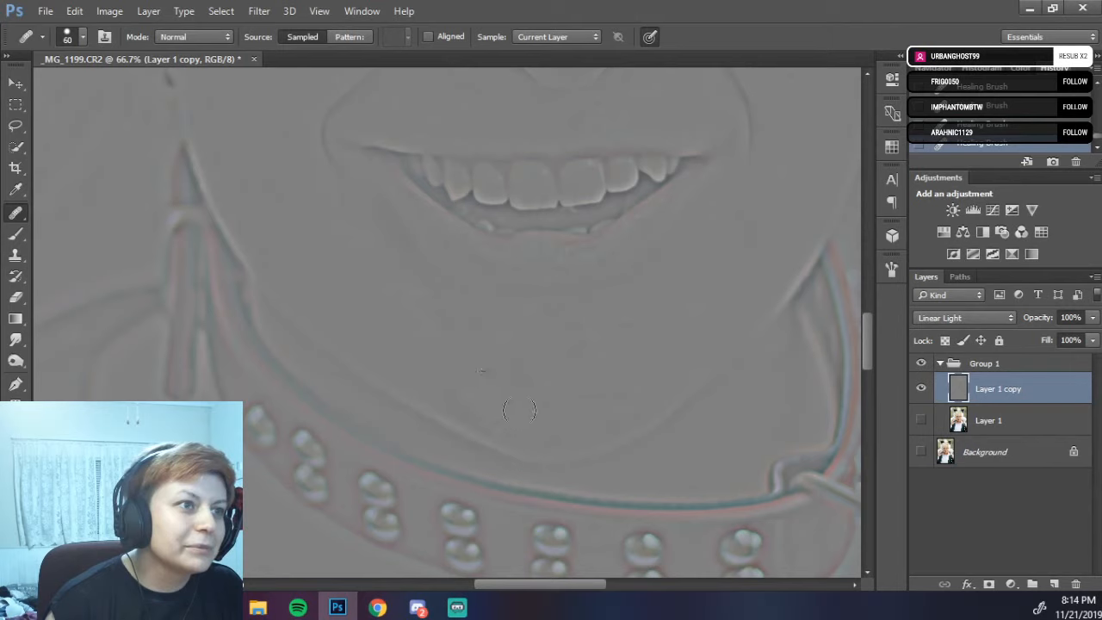
- Resample smooth chin texture and heal the remaining spots at the chin's centre
{"action": "left_click", "coordinate": [504, 359], "text": "alt"}
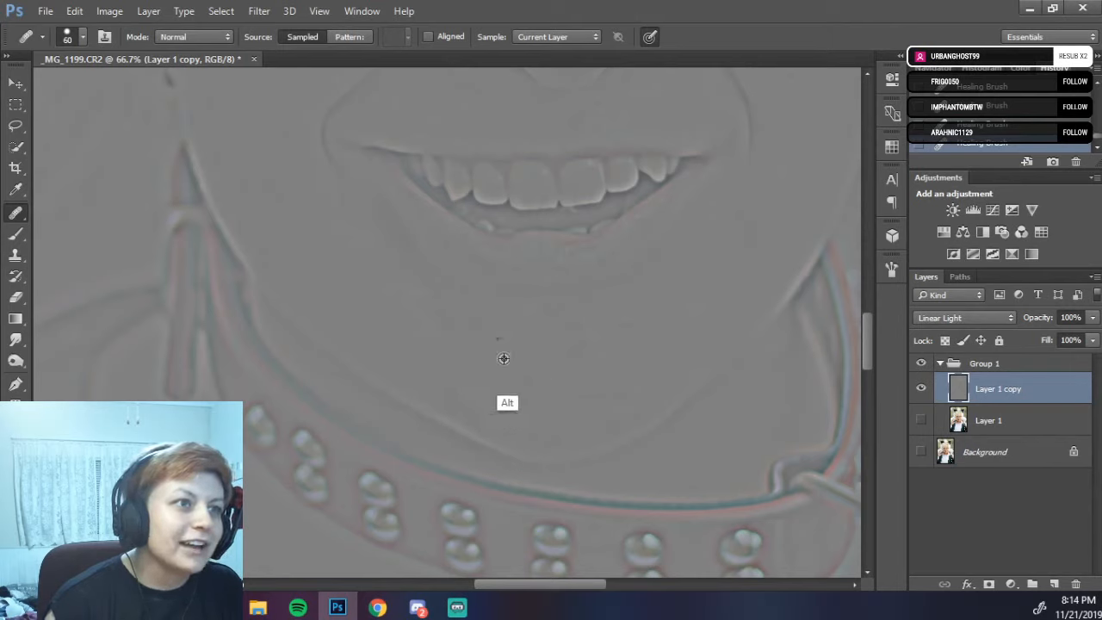
{"action": "left_click", "coordinate": [535, 356]}
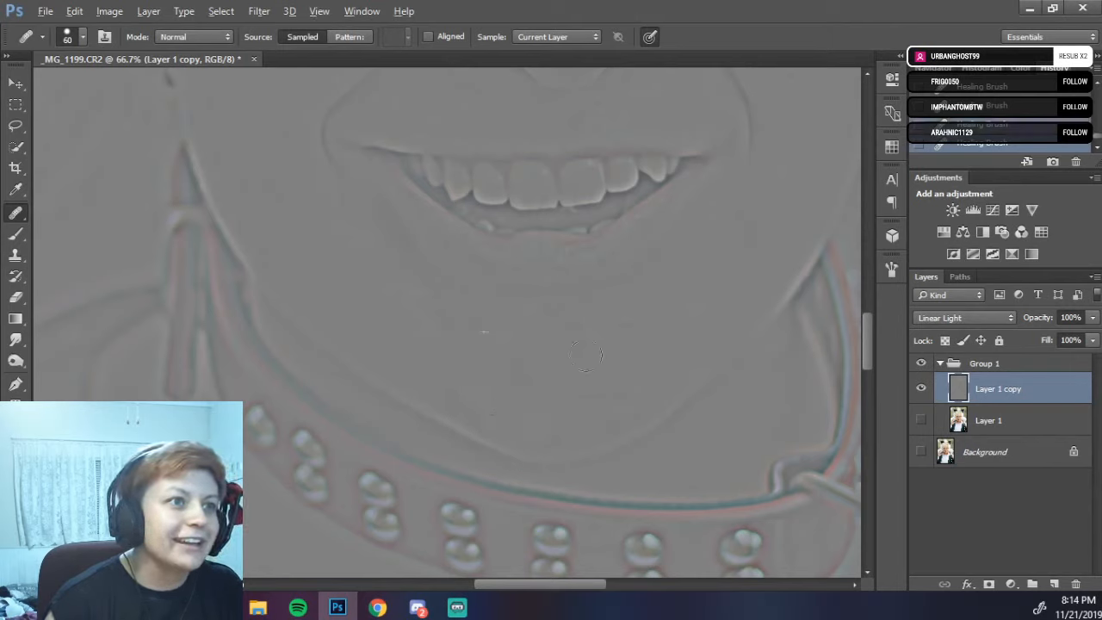
{"action": "left_click", "coordinate": [540, 371], "text": "alt"}
{"action": "left_click", "coordinate": [534, 346], "text": "alt"}
{"action": "left_click", "coordinate": [536, 361]}
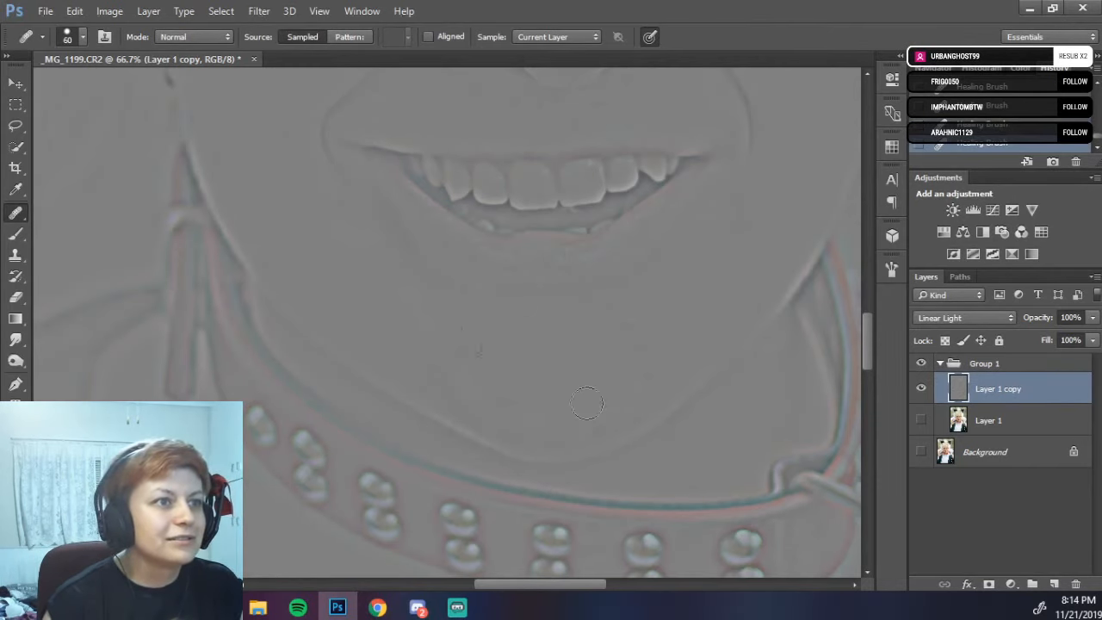
- Heal the blemishes on the lower chin just above the chin's edge, resampling adjacent skin as the source
{"action": "left_click", "coordinate": [552, 403], "text": "alt"}
{"action": "left_click", "coordinate": [556, 376], "text": "alt"}
{"action": "left_click", "coordinate": [566, 387], "text": "alt"}
{"action": "left_click", "coordinate": [599, 380]}
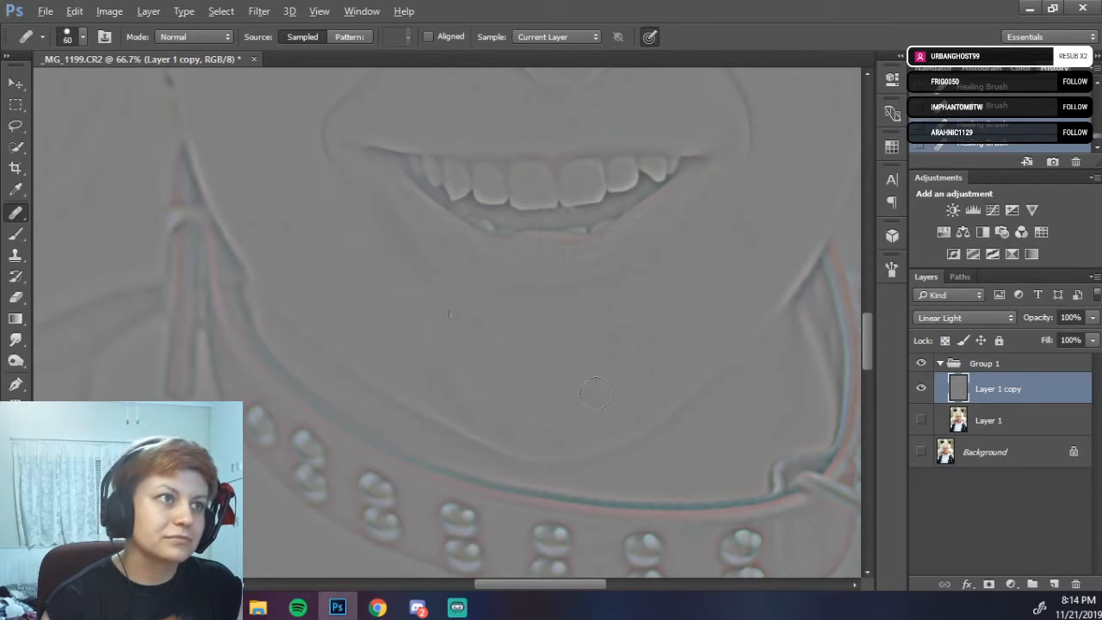
{"action": "left_click", "coordinate": [565, 393], "text": "alt"}
{"action": "left_click", "coordinate": [589, 403]}
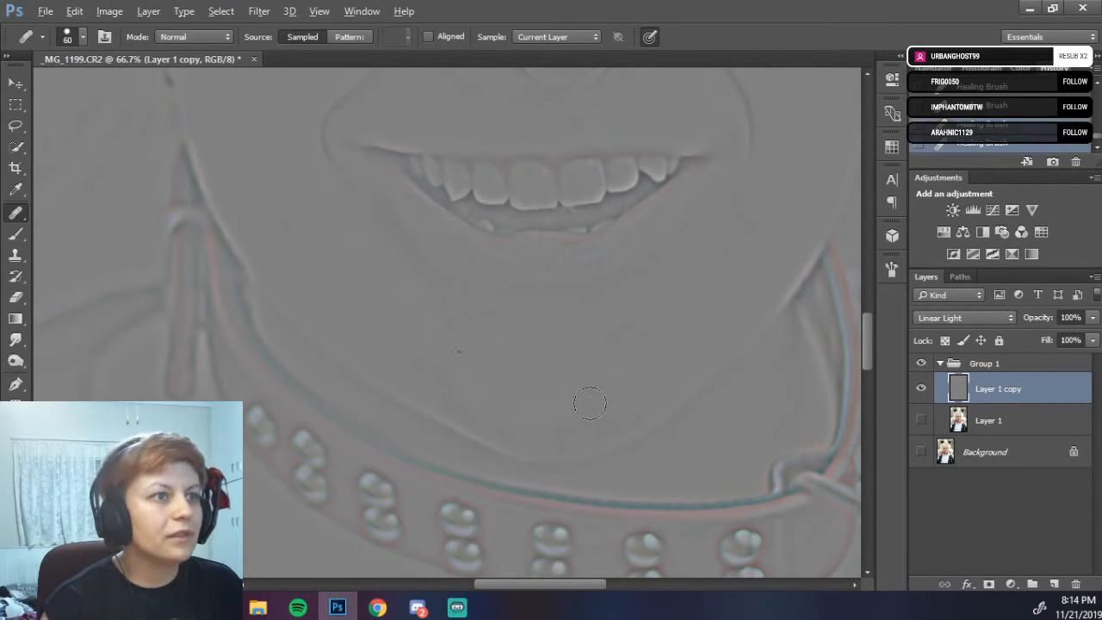
- Sample fresh lower chin texture and heal the uneven skin up towards the lower lip
{"action": "left_click", "coordinate": [565, 407], "text": "alt"}
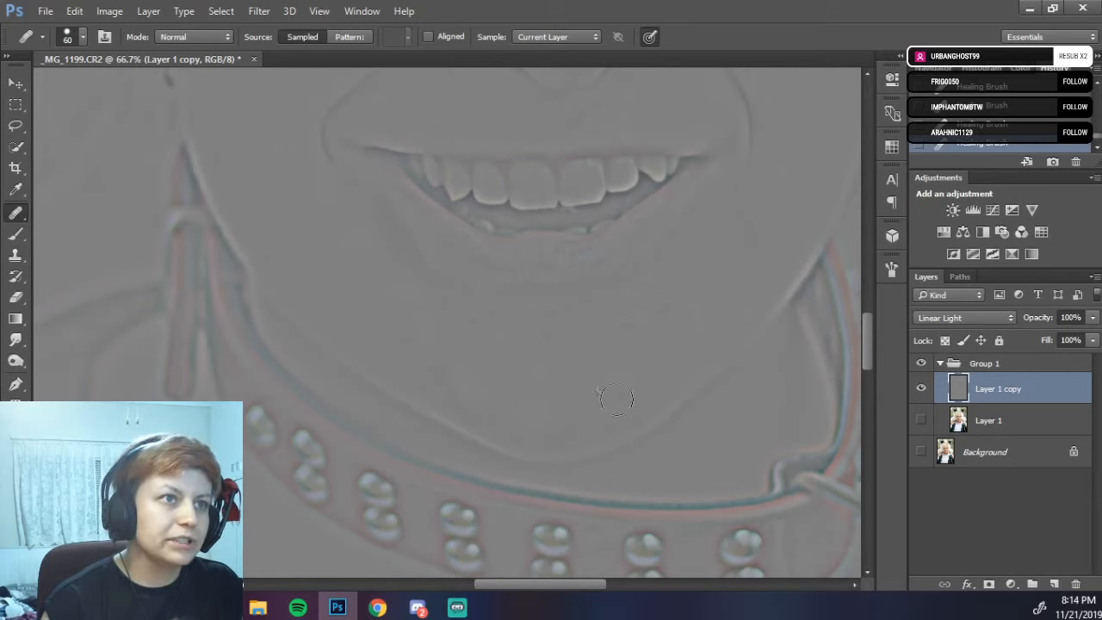
{"action": "left_click", "coordinate": [573, 406], "text": "alt"}
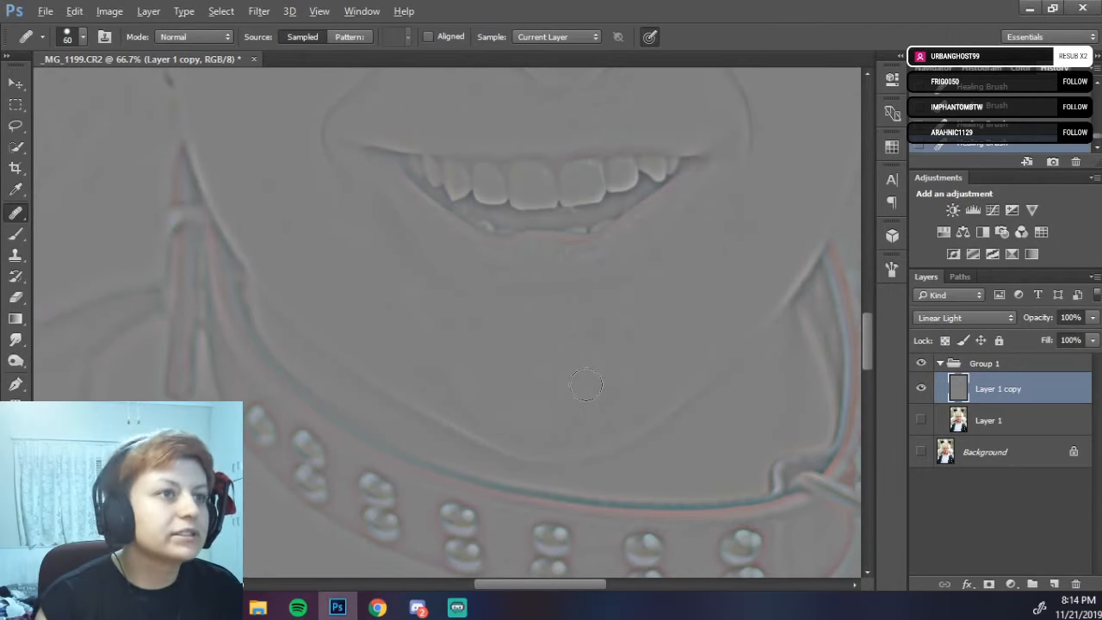
{"action": "left_click", "coordinate": [512, 377], "text": "alt"}
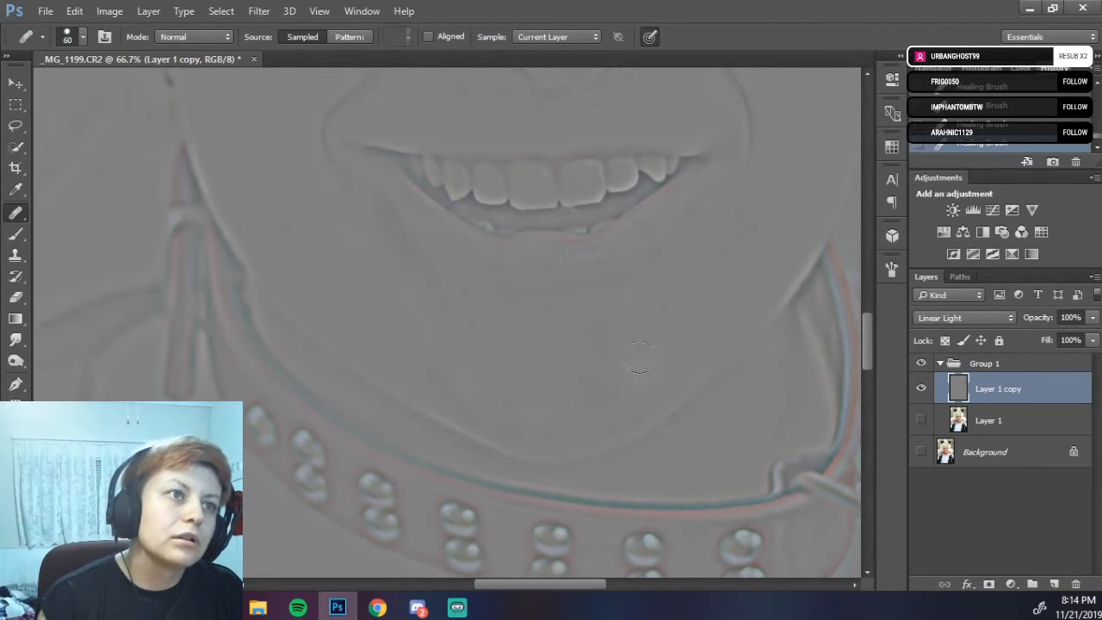
{"action": "left_click_drag", "start_coordinate": [627, 312], "coordinate": [578, 267]}
- Sample clean texture above the upper lip and heal the skin between the nose and the mouth corner
{"action": "left_click_drag", "start_coordinate": [714, 257], "coordinate": [611, 465]}
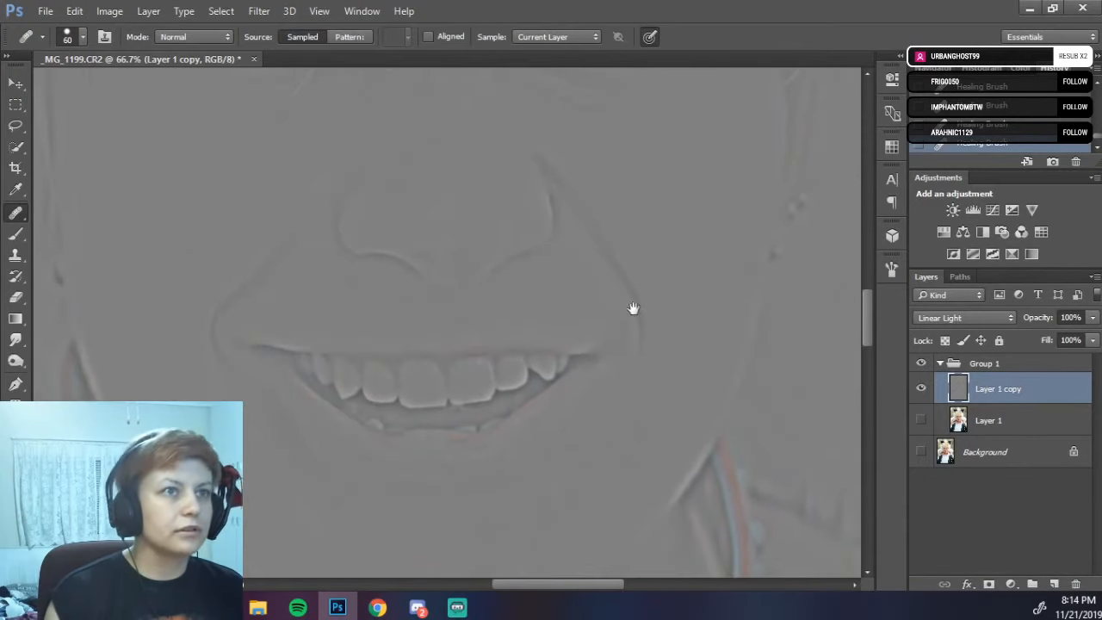
{"action": "left_click_drag", "start_coordinate": [632, 307], "coordinate": [694, 362]}
{"action": "left_click", "coordinate": [622, 371], "text": "alt"}
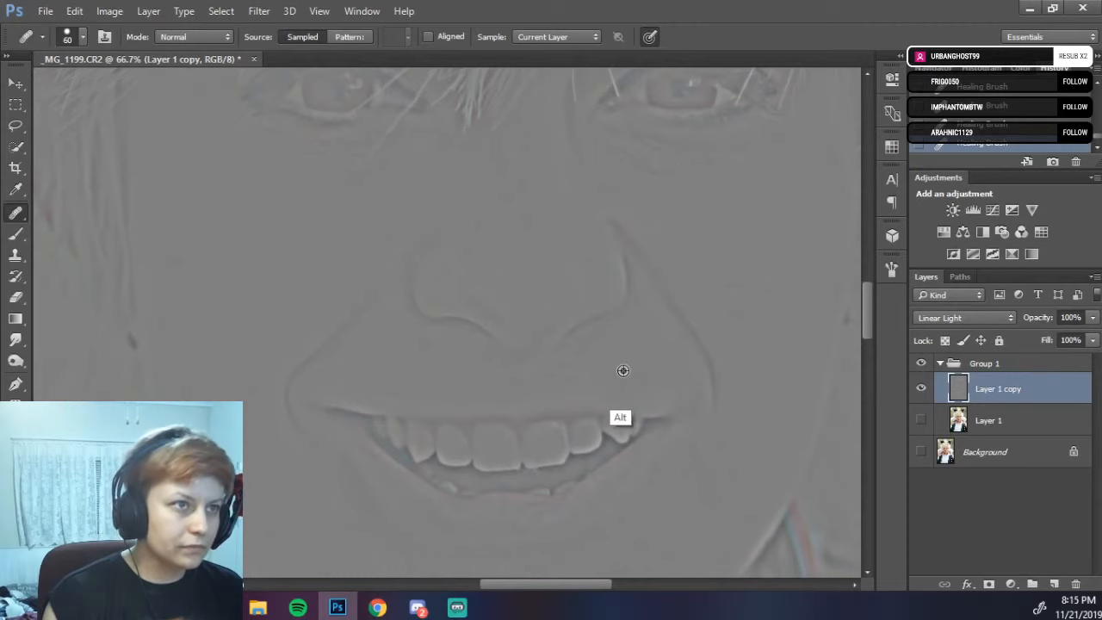
{"action": "left_click", "coordinate": [585, 370]}
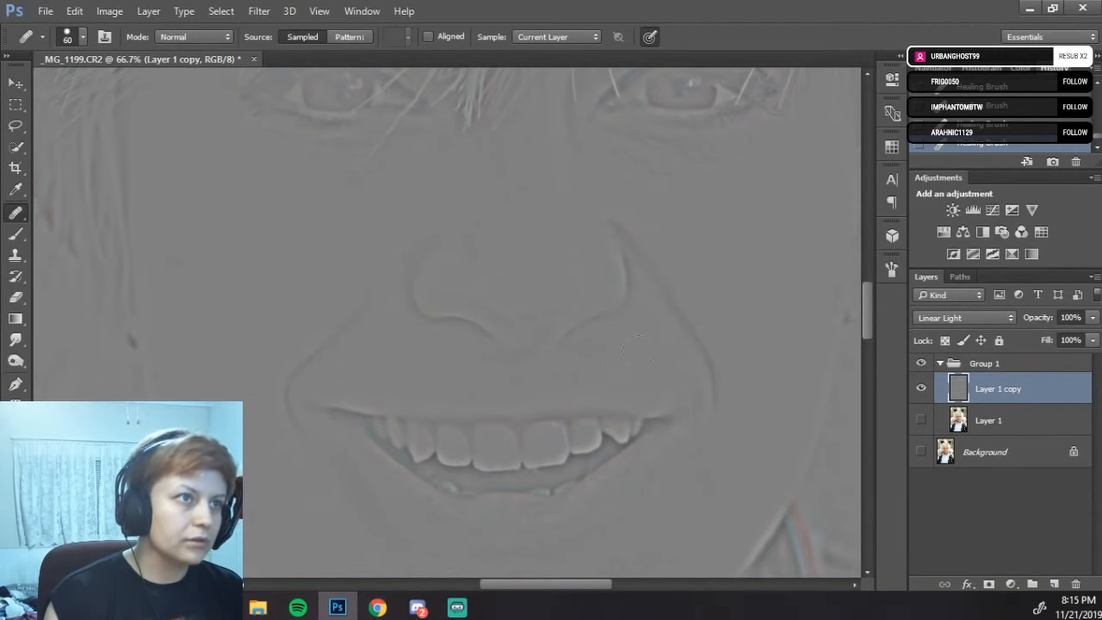
{"action": "left_click_drag", "start_coordinate": [630, 341], "coordinate": [664, 401]}
- Examine the skin texture around the nose, under the eyes and on the cheeks at 100% zoom
{"action": "key", "text": "ctrl+plus"}
{"action": "mouse_move", "coordinate": [559, 230]}
{"action": "left_mouse_down"}
{"action": "mouse_move", "coordinate": [569, 276]}
{"action": "mouse_move", "coordinate": [555, 280]}
{"action": "left_mouse_up"}
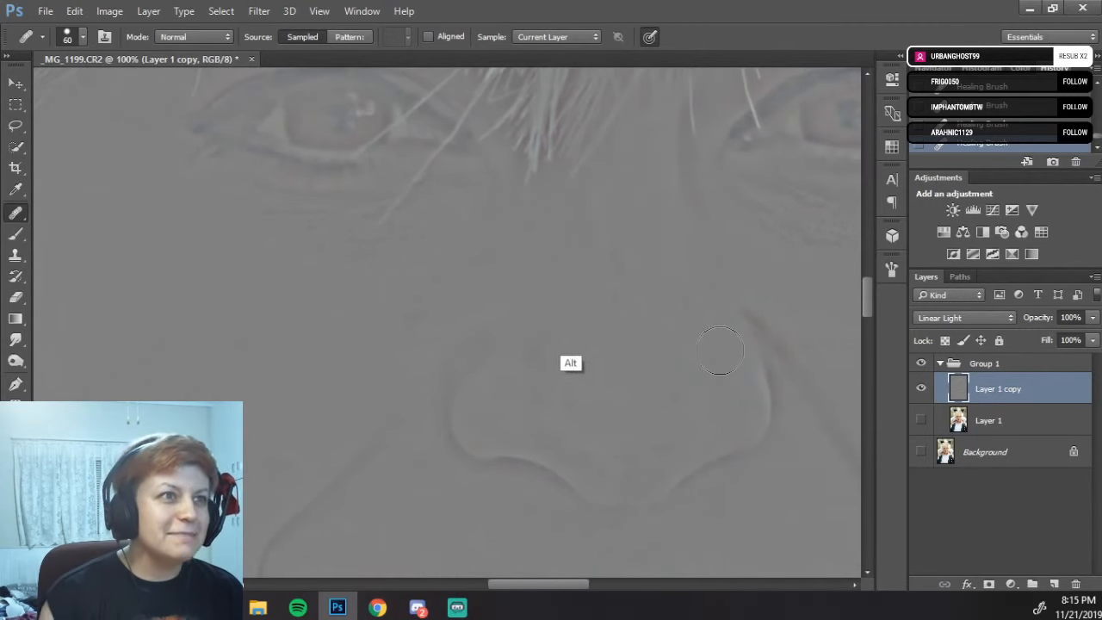
{"action": "key", "text": "alt"}
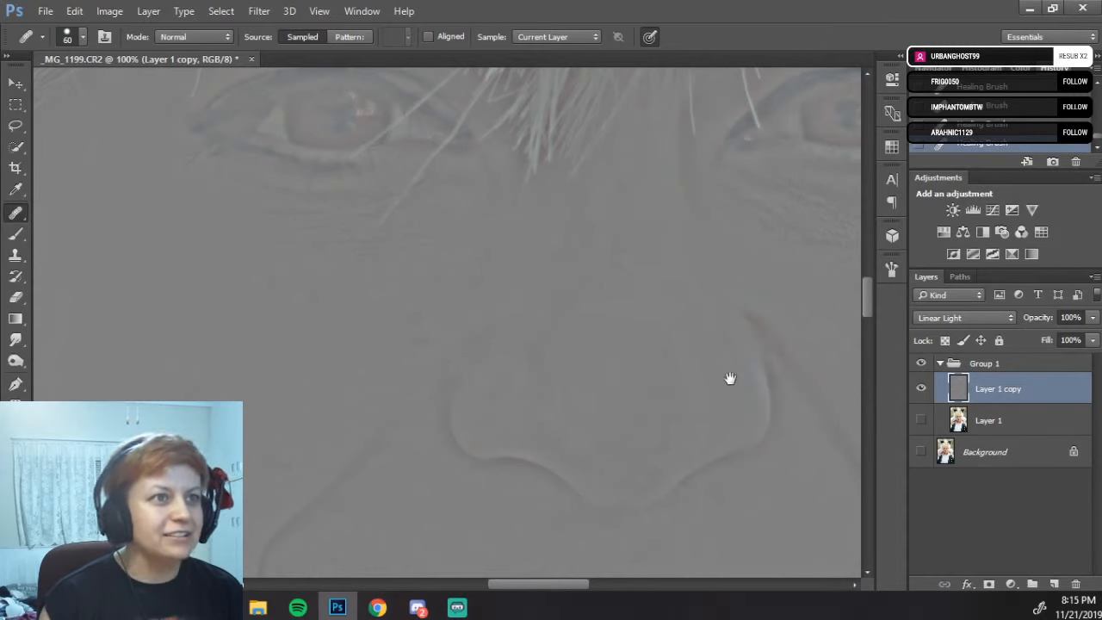
{"action": "left_click_drag", "start_coordinate": [634, 356], "coordinate": [607, 335]}
{"action": "left_click", "coordinate": [596, 398], "text": "alt"}
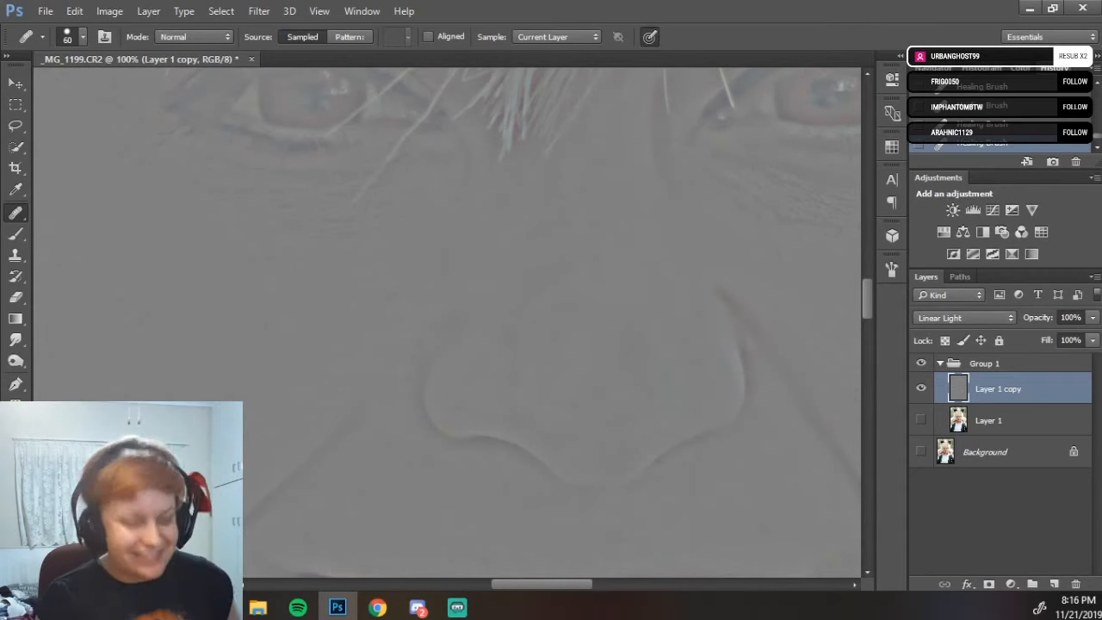
{"action": "left_click_drag", "start_coordinate": [415, 266], "coordinate": [477, 293]}
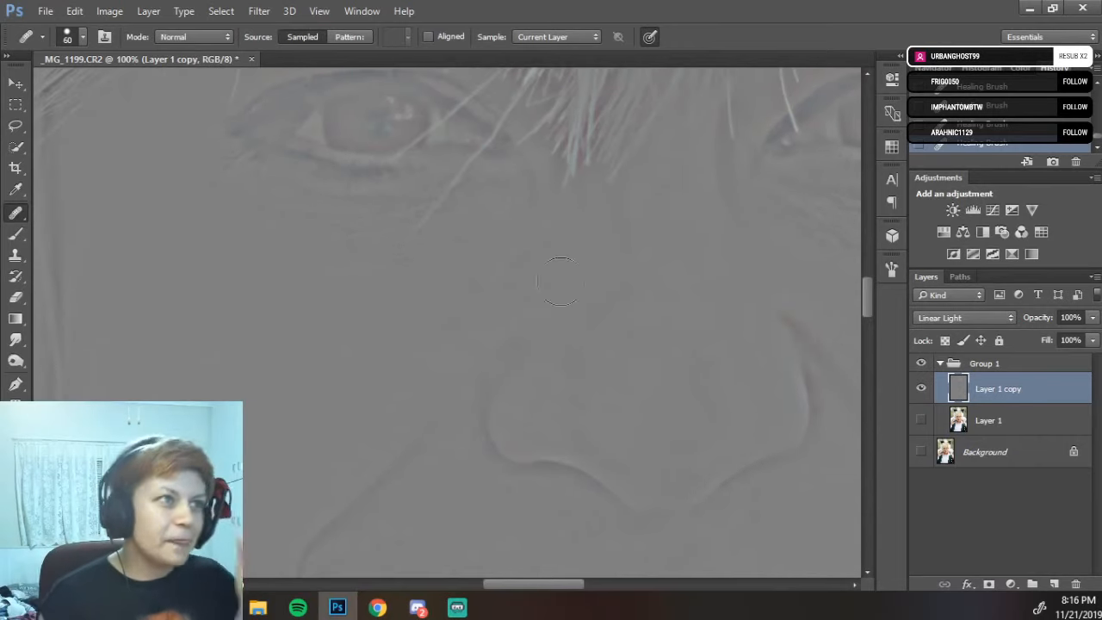
{"action": "left_click_drag", "start_coordinate": [592, 362], "coordinate": [300, 307]}
{"action": "left_click_drag", "start_coordinate": [404, 308], "coordinate": [313, 296]}
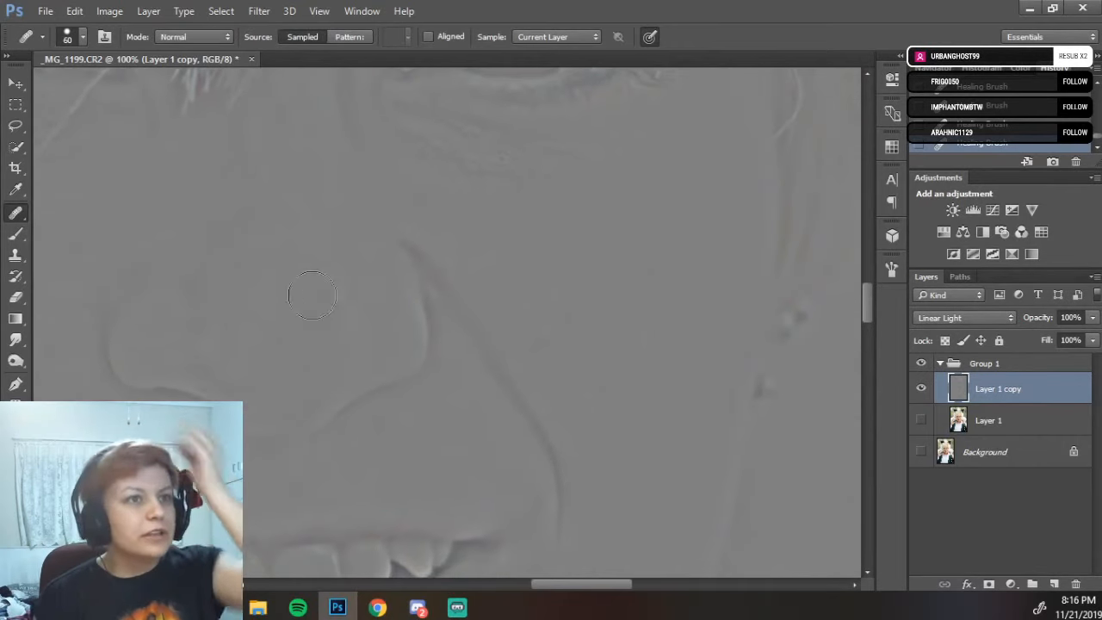
{"action": "mouse_move", "coordinate": [384, 339]}
{"action": "left_mouse_down"}
{"action": "mouse_move", "coordinate": [572, 330]}
{"action": "mouse_move", "coordinate": [359, 371]}
{"action": "mouse_move", "coordinate": [257, 442]}
{"action": "left_mouse_up"}
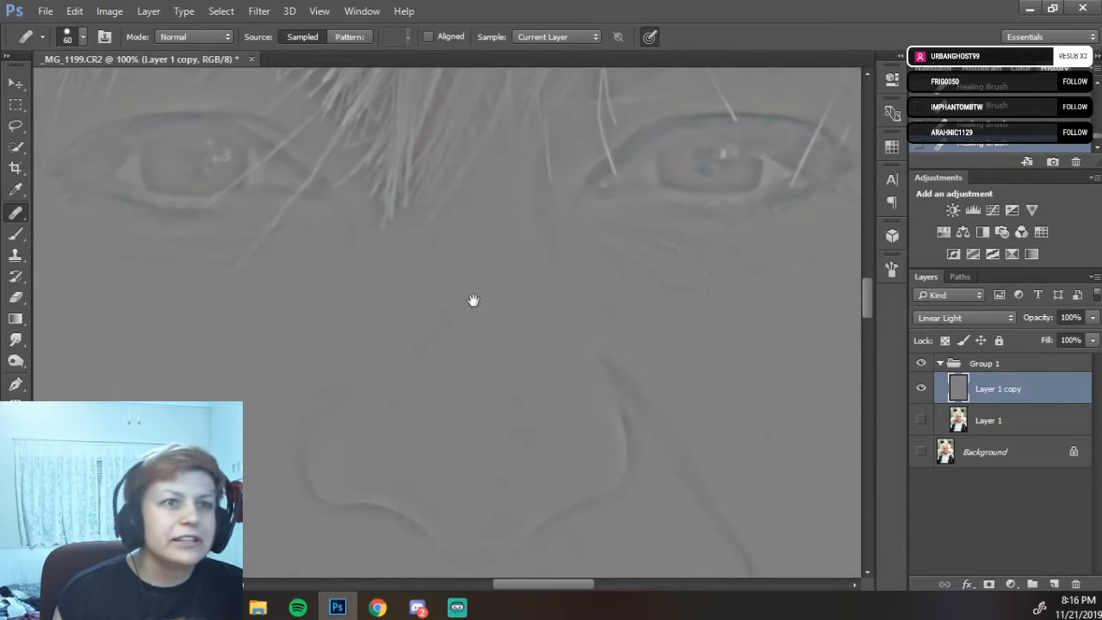
{"action": "left_click_drag", "start_coordinate": [661, 388], "coordinate": [460, 296]}
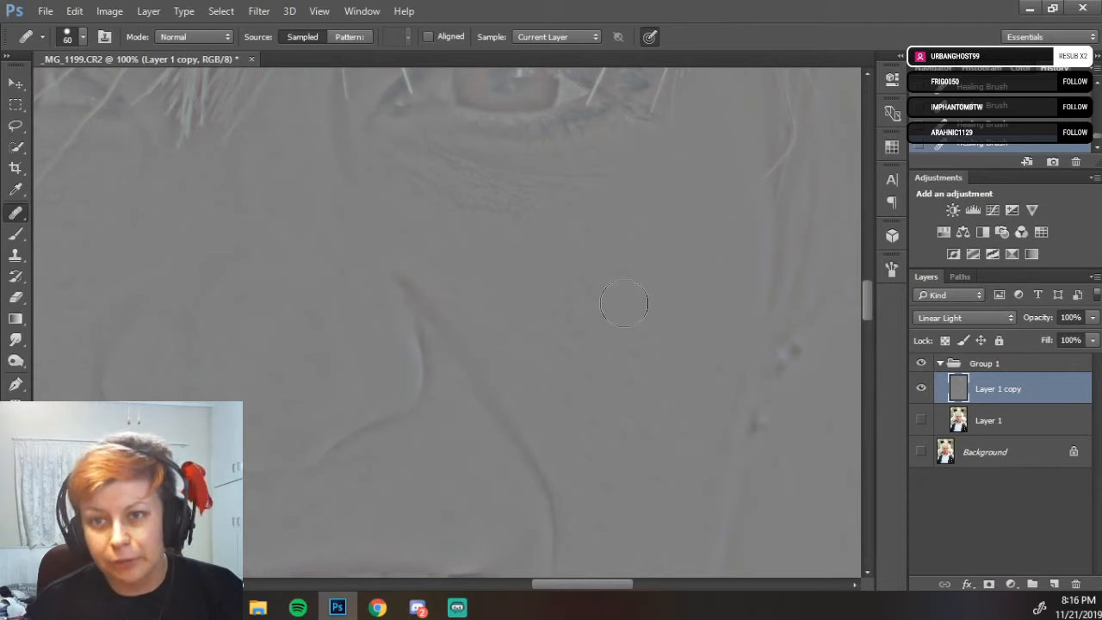
{"action": "left_click_drag", "start_coordinate": [651, 279], "coordinate": [620, 315]}
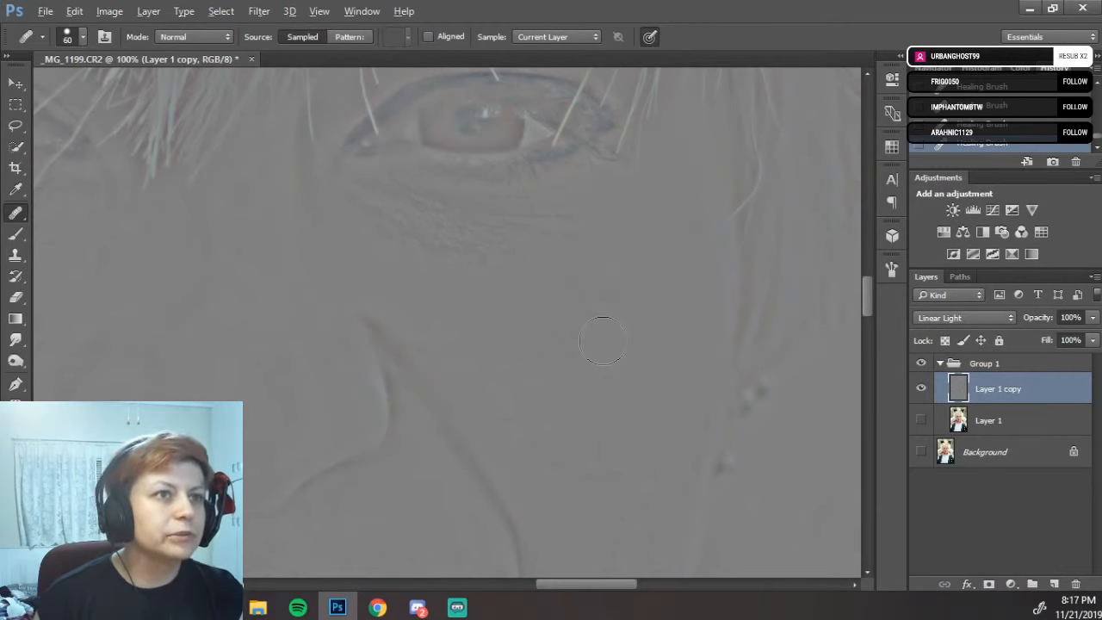
- Sample clean texture near the outer cheek and heal the spots on the cheek below the eye
{"action": "left_click", "coordinate": [682, 304], "text": "alt"}
{"action": "mouse_move", "coordinate": [610, 339]}
{"action": "left_mouse_down"}
{"action": "mouse_move", "coordinate": [630, 381]}
{"action": "mouse_move", "coordinate": [600, 334]}
{"action": "mouse_move", "coordinate": [569, 336]}
{"action": "left_mouse_up"}
{"action": "left_click_drag", "start_coordinate": [606, 340], "coordinate": [576, 392]}
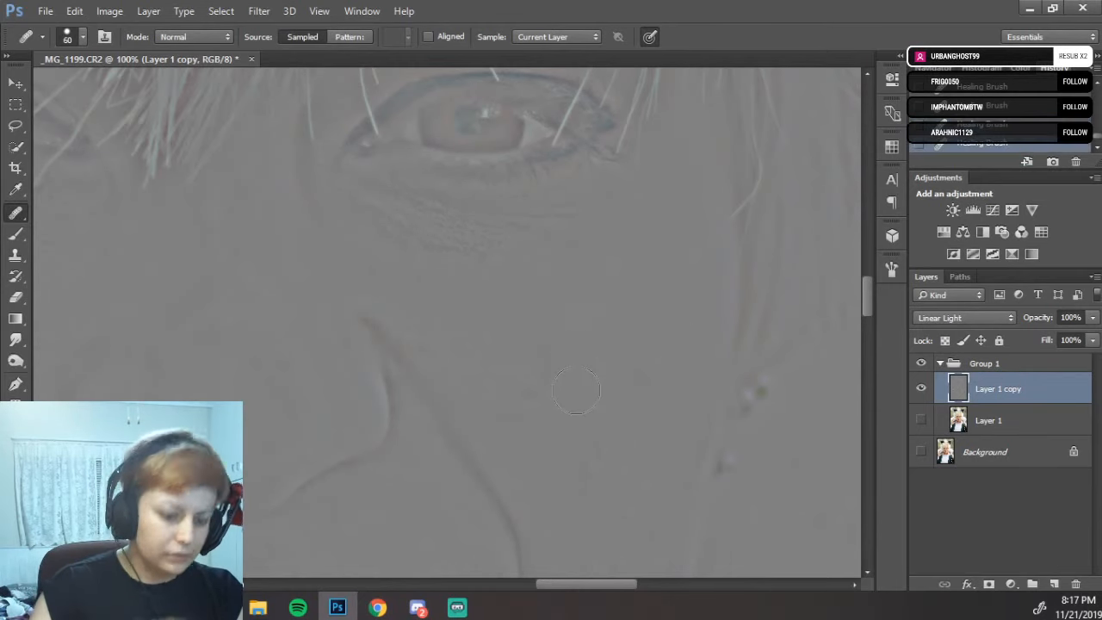
- Sample clean texture on the outer cheek and heal the uneven spots across the cheek towards the nose fold
{"action": "left_click", "coordinate": [656, 328], "text": "alt"}
{"action": "mouse_move", "coordinate": [622, 292]}
{"action": "left_mouse_down"}
{"action": "mouse_move", "coordinate": [626, 421]}
{"action": "mouse_move", "coordinate": [651, 393]}
{"action": "left_mouse_up"}
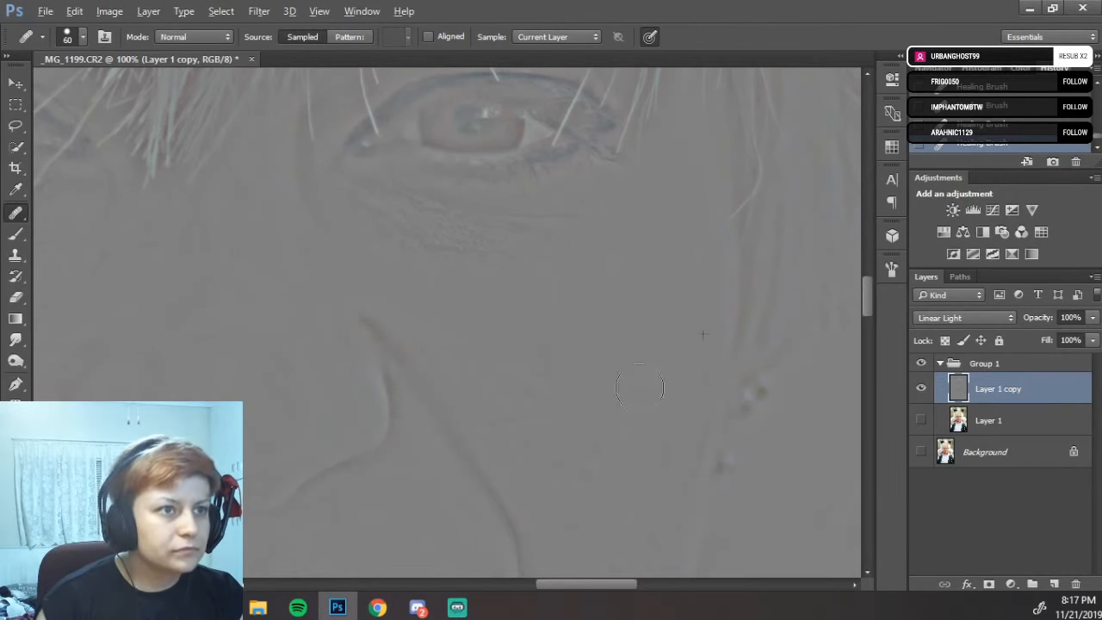
{"action": "mouse_move", "coordinate": [667, 484]}
{"action": "left_mouse_down"}
{"action": "mouse_move", "coordinate": [625, 442]}
{"action": "mouse_move", "coordinate": [666, 397]}
{"action": "left_mouse_up"}
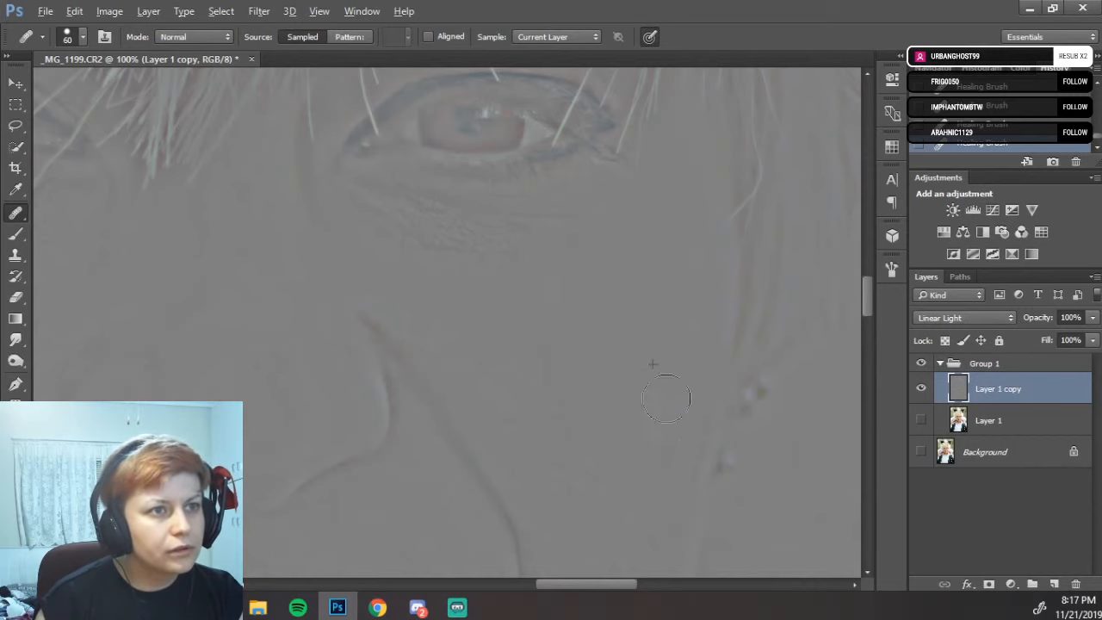
{"action": "left_click", "coordinate": [629, 413], "text": "alt"}
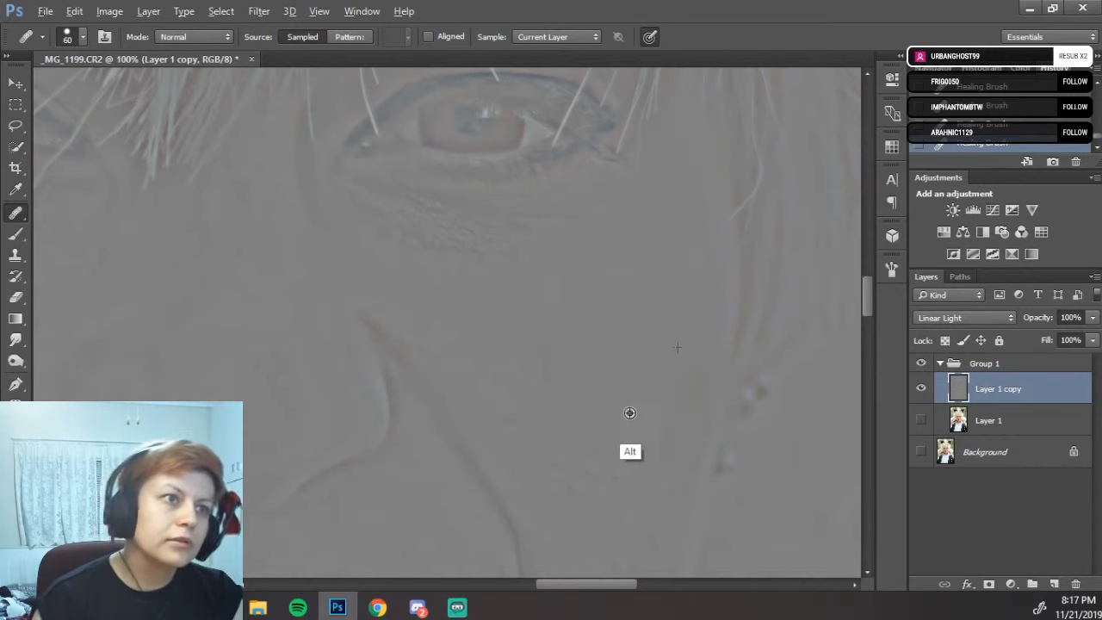
{"action": "left_click_drag", "start_coordinate": [570, 500], "coordinate": [531, 390]}
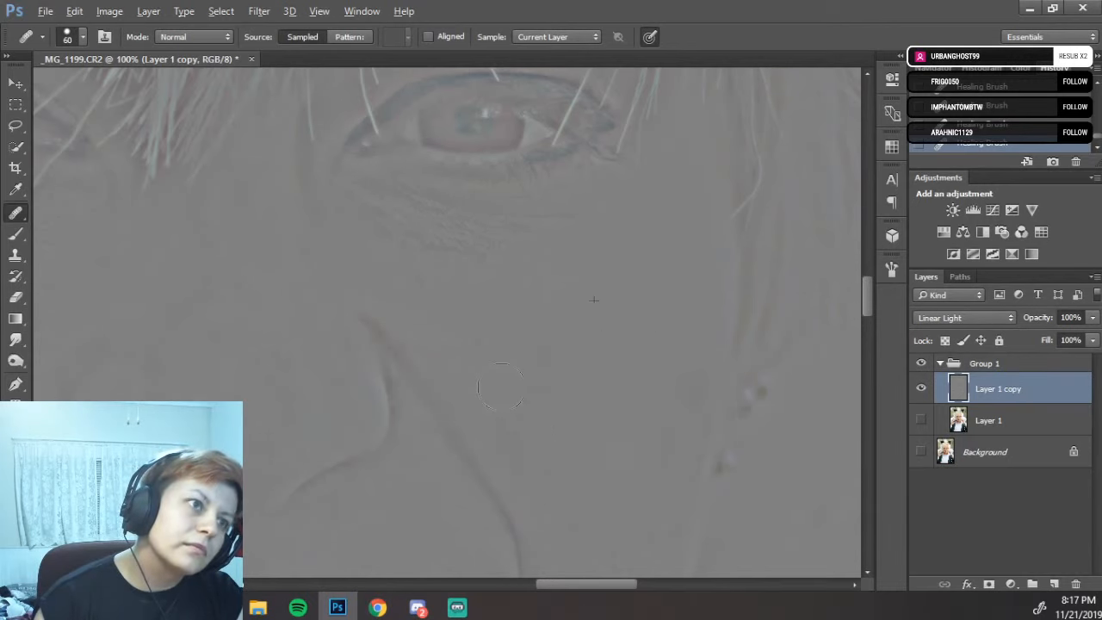
- Resample clean cheek texture and heal the spots on the mid cheek beside the smile line
{"action": "mouse_move", "coordinate": [600, 409]}
{"action": "left_mouse_down"}
{"action": "mouse_move", "coordinate": [545, 335]}
{"action": "mouse_move", "coordinate": [545, 346]}
{"action": "left_mouse_up"}
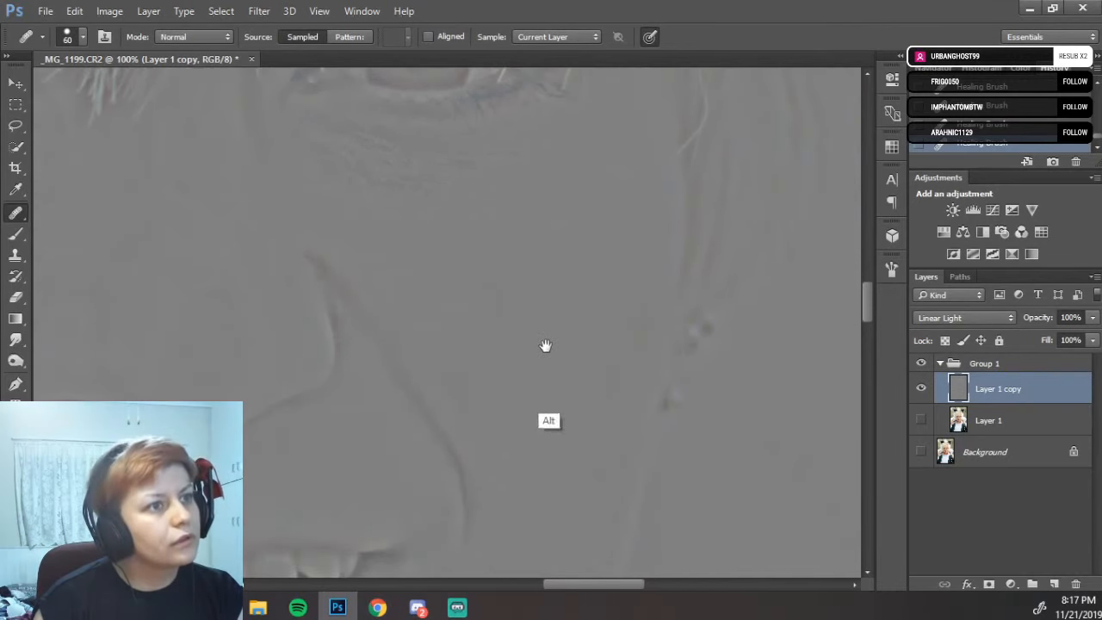
{"action": "left_click", "coordinate": [533, 401], "text": "alt"}
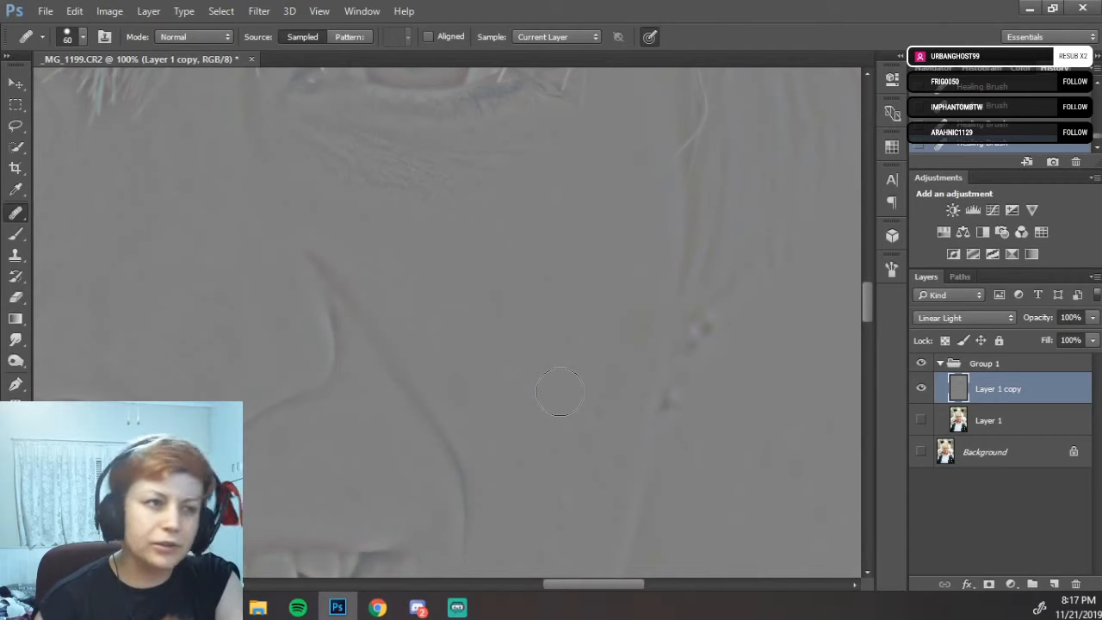
{"action": "left_click_drag", "start_coordinate": [464, 347], "coordinate": [445, 323]}
{"action": "left_click", "coordinate": [499, 336], "text": "alt"}
{"action": "mouse_move", "coordinate": [516, 350]}
{"action": "left_mouse_down"}
{"action": "mouse_move", "coordinate": [536, 382]}
{"action": "mouse_move", "coordinate": [525, 376]}
{"action": "left_mouse_up"}
{"action": "left_click", "coordinate": [527, 374], "text": "alt"}
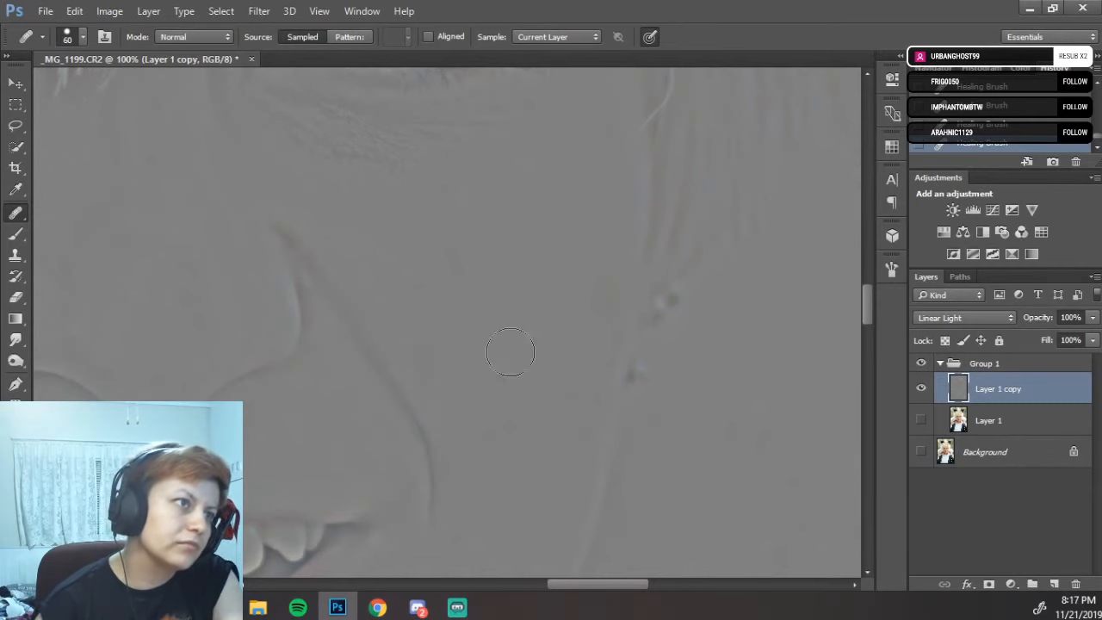
- Heal the remaining unevenness on the upper cheek and turn on the visibility of Layer 1
{"action": "left_click_drag", "start_coordinate": [504, 369], "coordinate": [573, 430]}
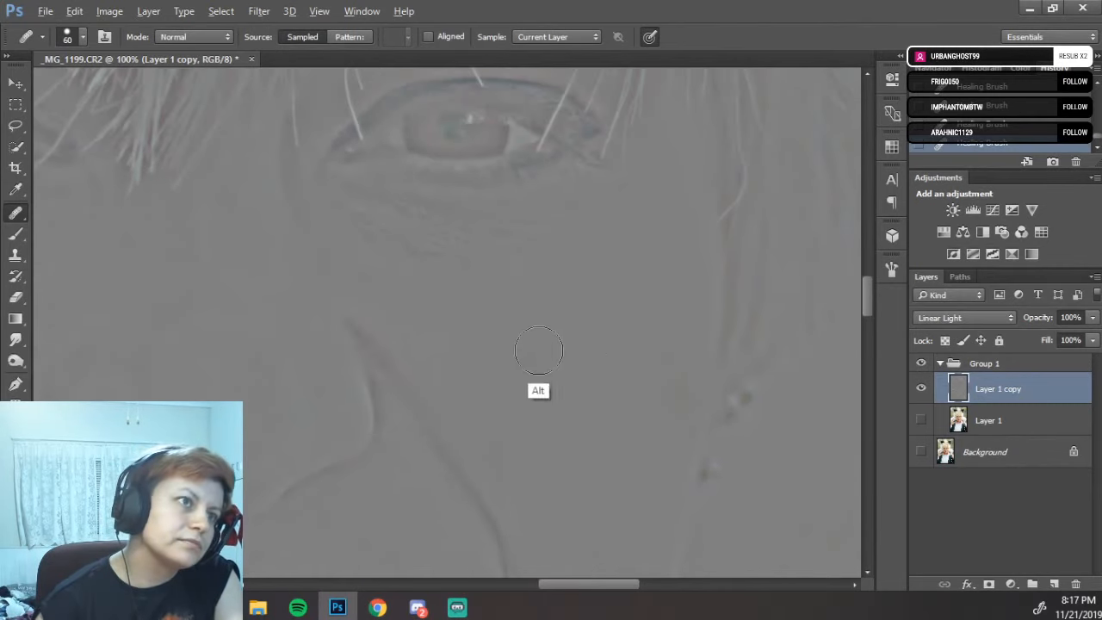
{"action": "left_click_drag", "start_coordinate": [524, 366], "coordinate": [519, 371]}
{"action": "mouse_move", "coordinate": [448, 332]}
{"action": "left_mouse_down"}
{"action": "mouse_move", "coordinate": [425, 339]}
{"action": "mouse_move", "coordinate": [527, 300]}
{"action": "left_mouse_up"}
{"action": "mouse_move", "coordinate": [560, 357]}
{"action": "left_mouse_down"}
{"action": "mouse_move", "coordinate": [666, 410]}
{"action": "mouse_move", "coordinate": [651, 320]}
{"action": "mouse_move", "coordinate": [716, 324]}
{"action": "mouse_move", "coordinate": [588, 365]}
{"action": "mouse_move", "coordinate": [480, 366]}
{"action": "left_mouse_up"}
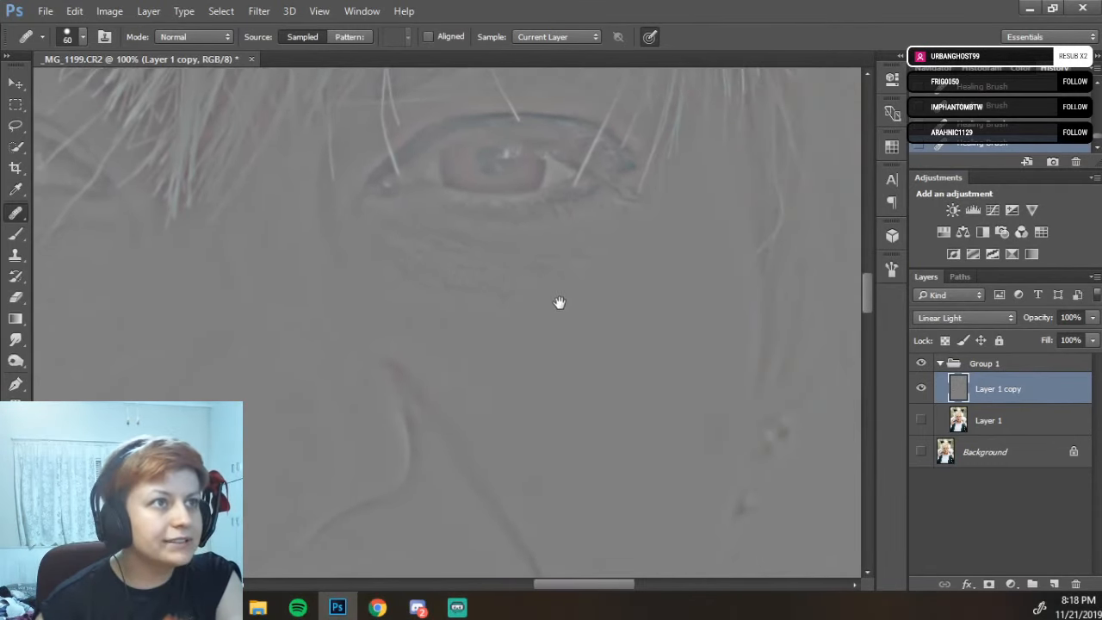
{"action": "left_click_drag", "start_coordinate": [559, 303], "coordinate": [531, 357]}
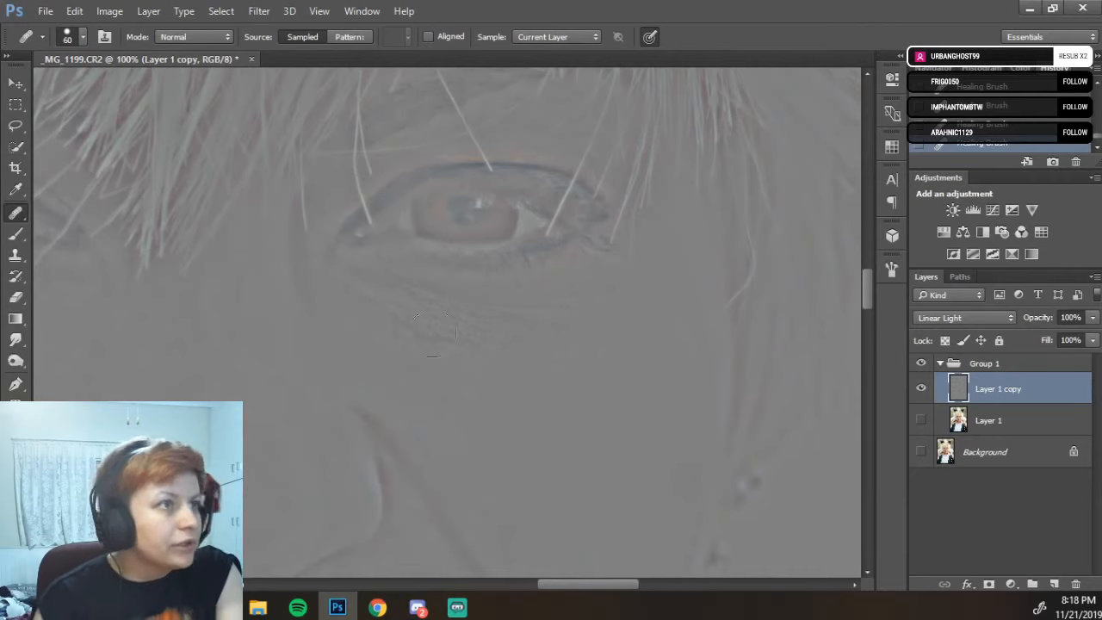
{"action": "left_click", "coordinate": [921, 420]}
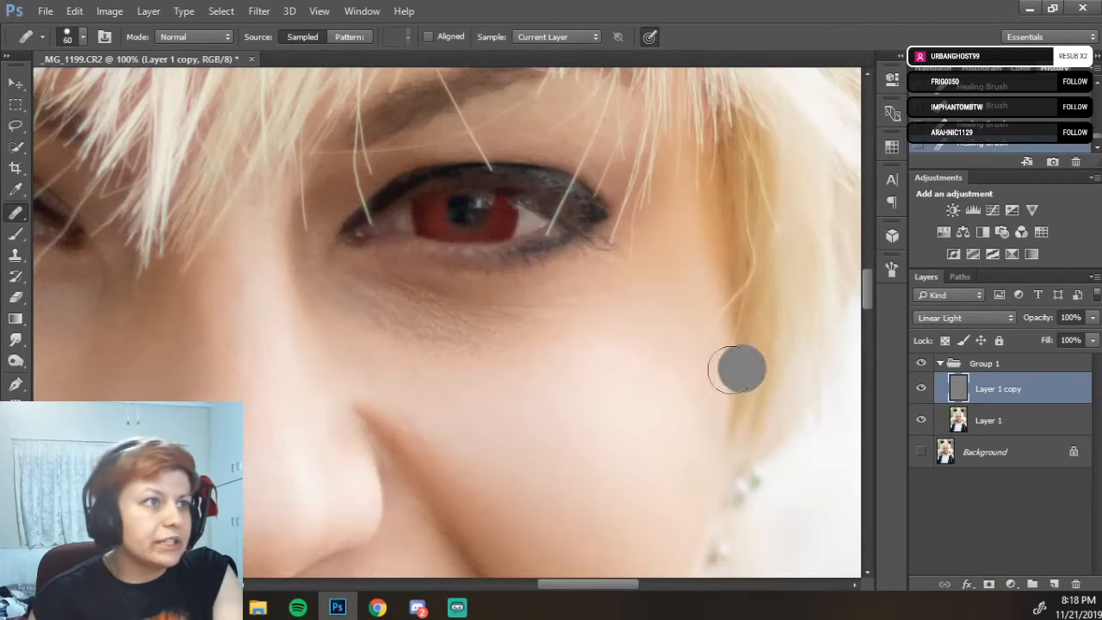
{"action": "left_click_drag", "start_coordinate": [603, 393], "coordinate": [643, 441]}
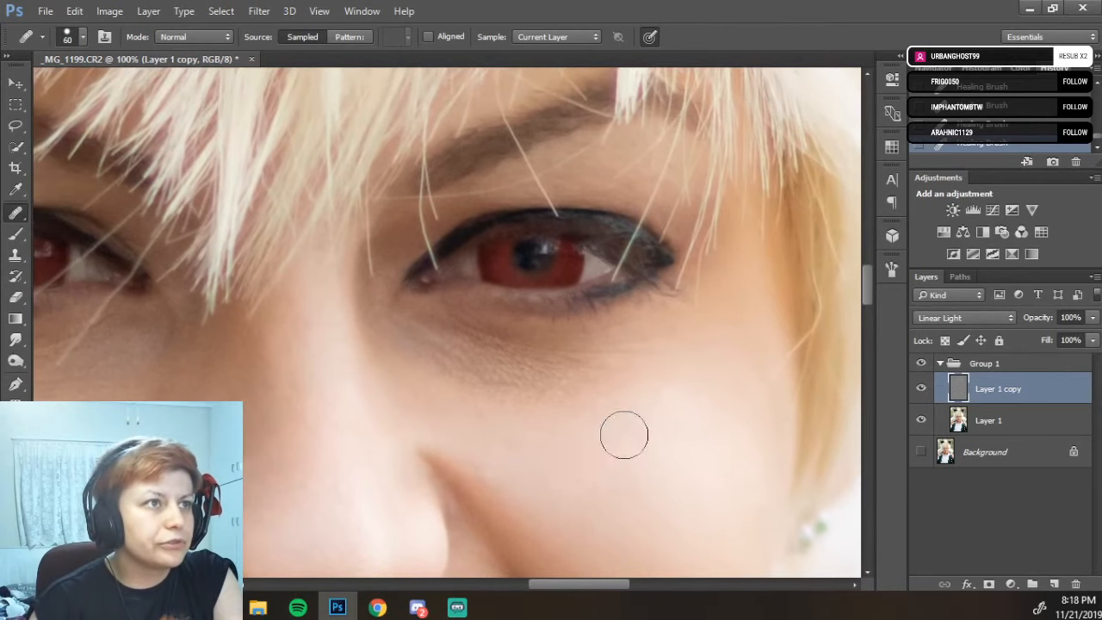
- Try to heal the fine lines below the outer eye corner with texture sampled from the upper cheek
{"action": "left_click", "coordinate": [698, 395], "text": "alt"}
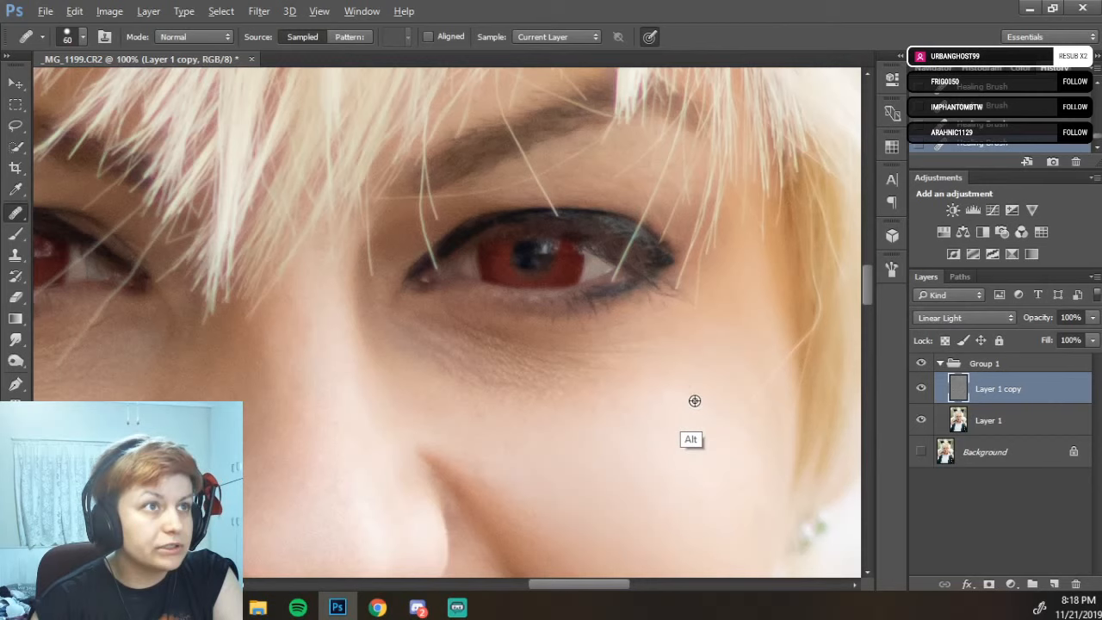
{"action": "left_click", "coordinate": [692, 388], "text": "alt"}
{"action": "left_click", "coordinate": [646, 347]}
{"action": "right_click", "coordinate": [641, 344]}
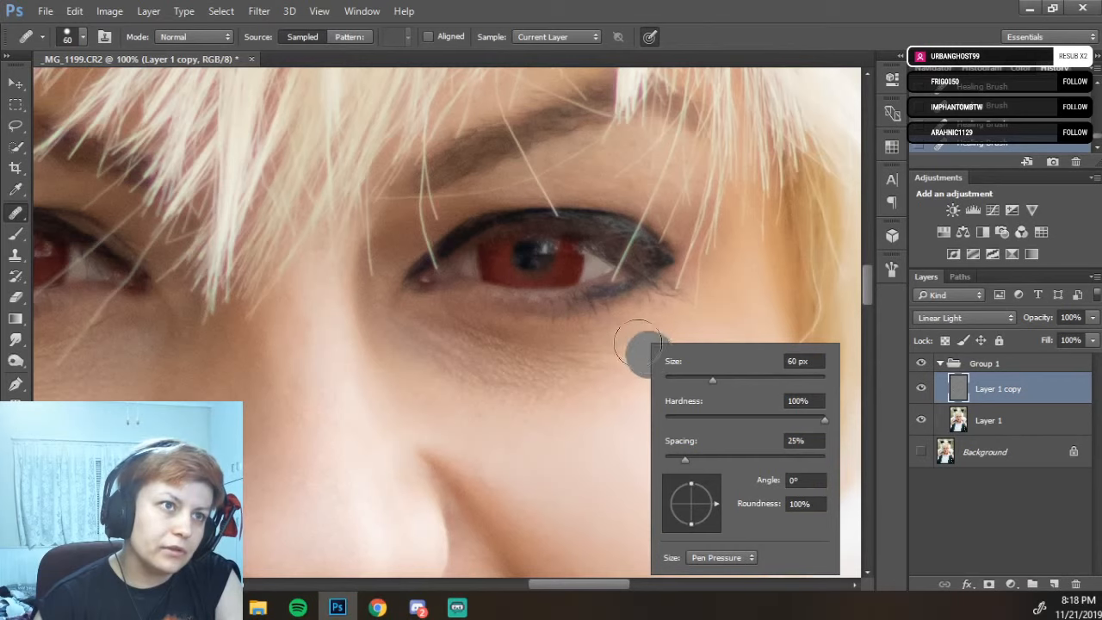
{"action": "left_click", "coordinate": [700, 315]}
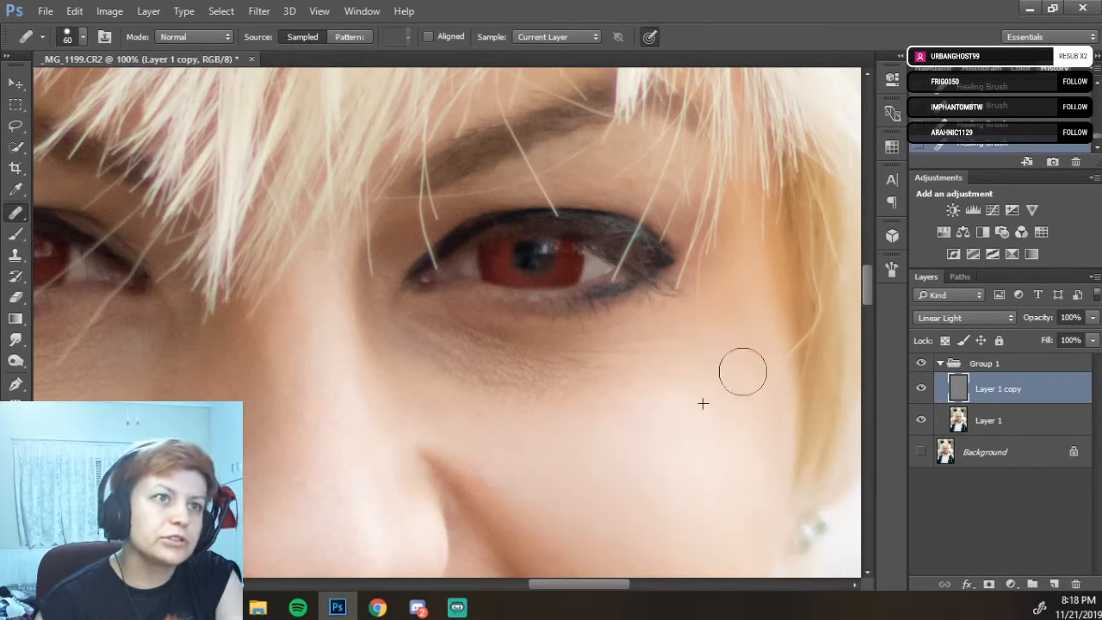
{"action": "left_click", "coordinate": [774, 310]}
{"action": "left_click", "coordinate": [782, 451]}
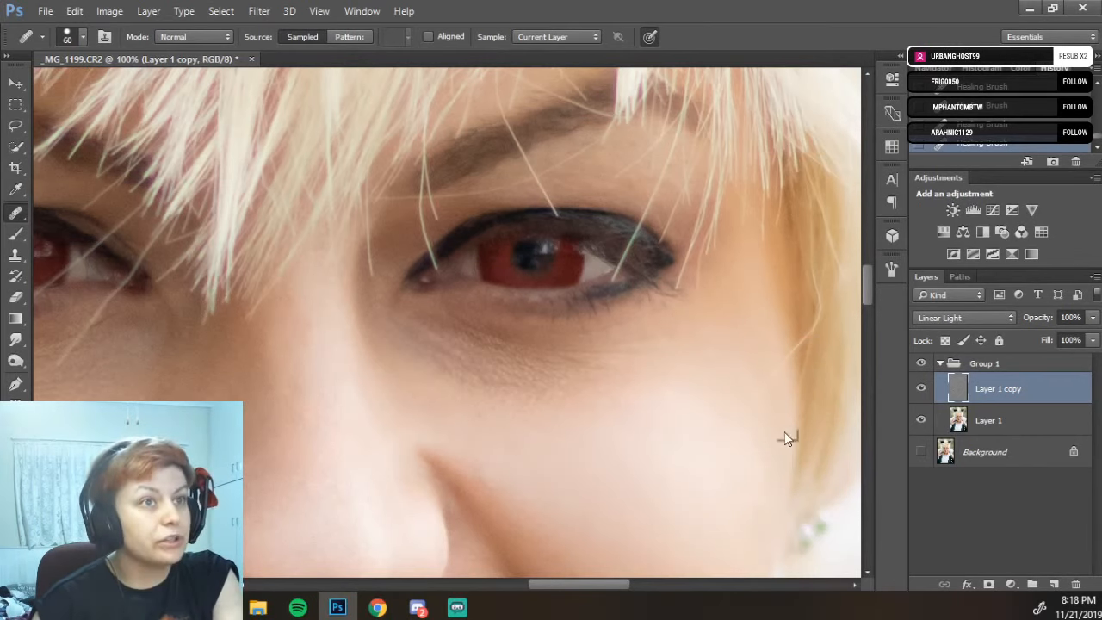
{"action": "left_click", "coordinate": [710, 379], "text": "alt"}
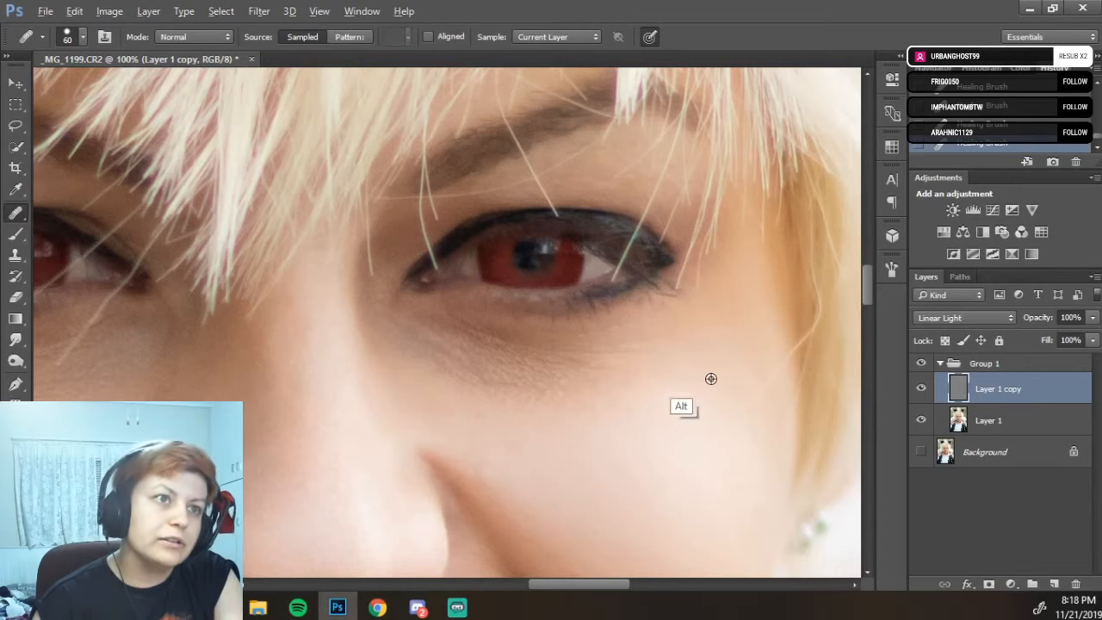
{"action": "left_click", "coordinate": [659, 344]}
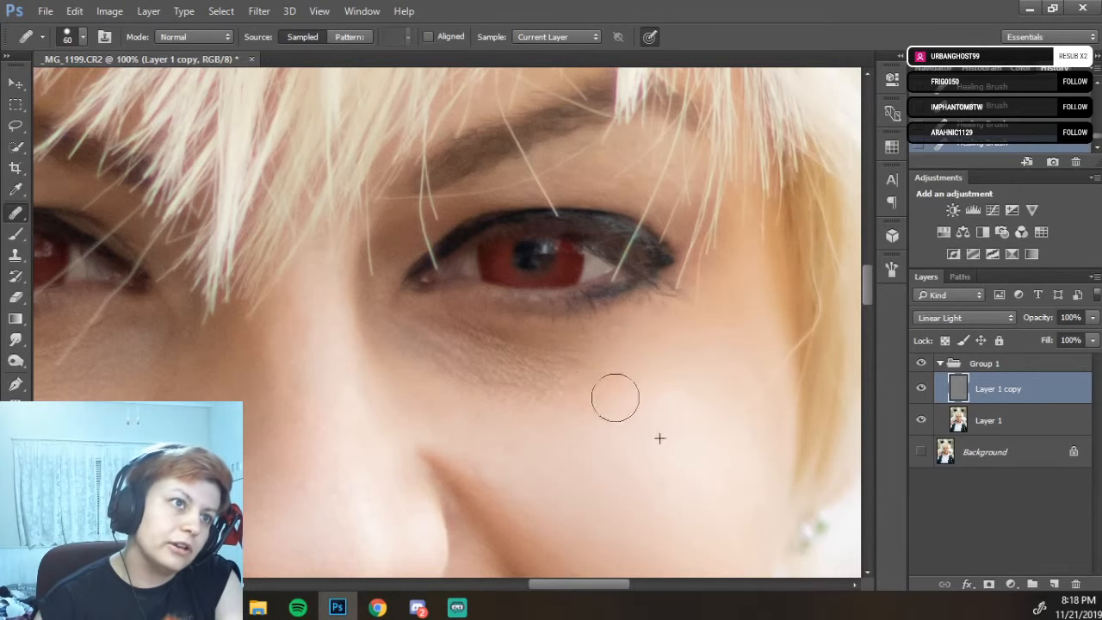
- Try to heal the wrinkles under the eye towards the inner corner with the 60 px Healing Brush
{"action": "mouse_move", "coordinate": [553, 400]}
{"action": "left_mouse_down"}
{"action": "mouse_move", "coordinate": [571, 362]}
{"action": "mouse_move", "coordinate": [598, 360]}
{"action": "mouse_move", "coordinate": [545, 362]}
{"action": "mouse_move", "coordinate": [538, 384]}
{"action": "mouse_move", "coordinate": [516, 387]}
{"action": "mouse_move", "coordinate": [518, 400]}
{"action": "mouse_move", "coordinate": [492, 398]}
{"action": "mouse_move", "coordinate": [501, 389]}
{"action": "mouse_move", "coordinate": [487, 378]}
{"action": "mouse_move", "coordinate": [499, 385]}
{"action": "mouse_move", "coordinate": [518, 355]}
{"action": "mouse_move", "coordinate": [487, 358]}
{"action": "mouse_move", "coordinate": [487, 372]}
{"action": "mouse_move", "coordinate": [463, 366]}
{"action": "mouse_move", "coordinate": [466, 377]}
{"action": "mouse_move", "coordinate": [478, 360]}
{"action": "mouse_move", "coordinate": [465, 360]}
{"action": "mouse_move", "coordinate": [456, 386]}
{"action": "mouse_move", "coordinate": [434, 364]}
{"action": "mouse_move", "coordinate": [457, 340]}
{"action": "mouse_move", "coordinate": [502, 341]}
{"action": "mouse_move", "coordinate": [412, 327]}
{"action": "left_mouse_up"}
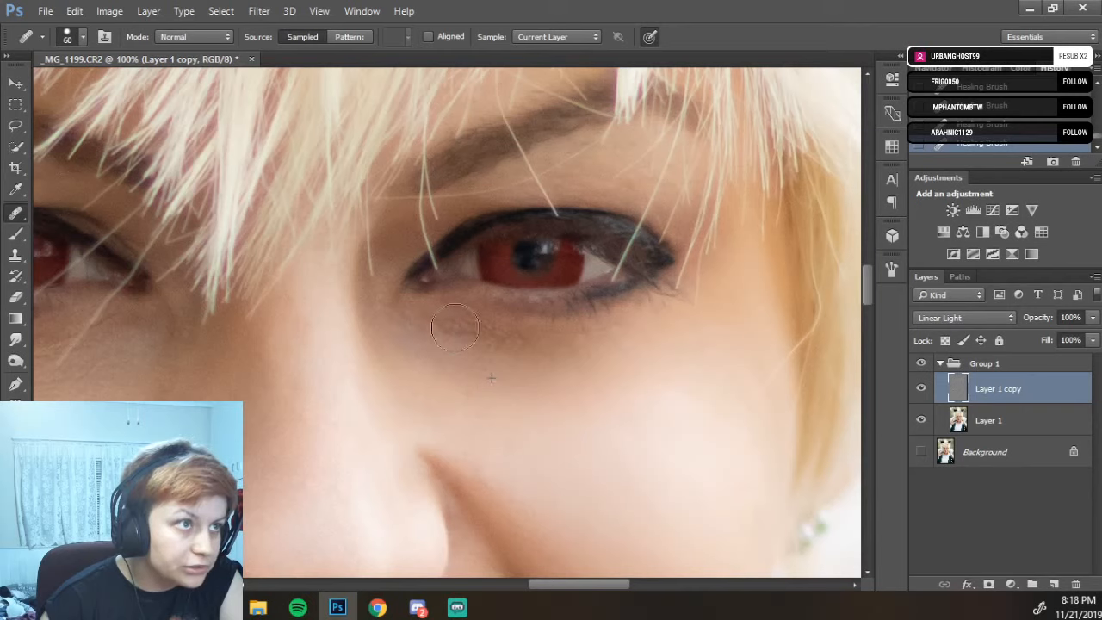
{"action": "left_click_drag", "start_coordinate": [492, 336], "coordinate": [494, 339]}
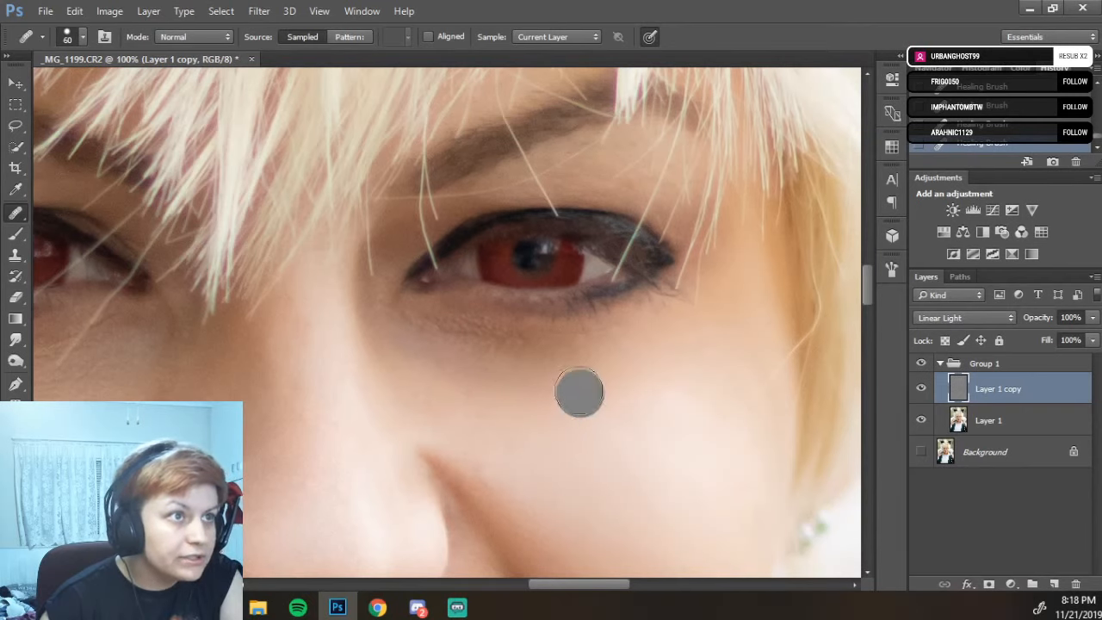
{"action": "left_click", "coordinate": [525, 372], "text": "alt"}
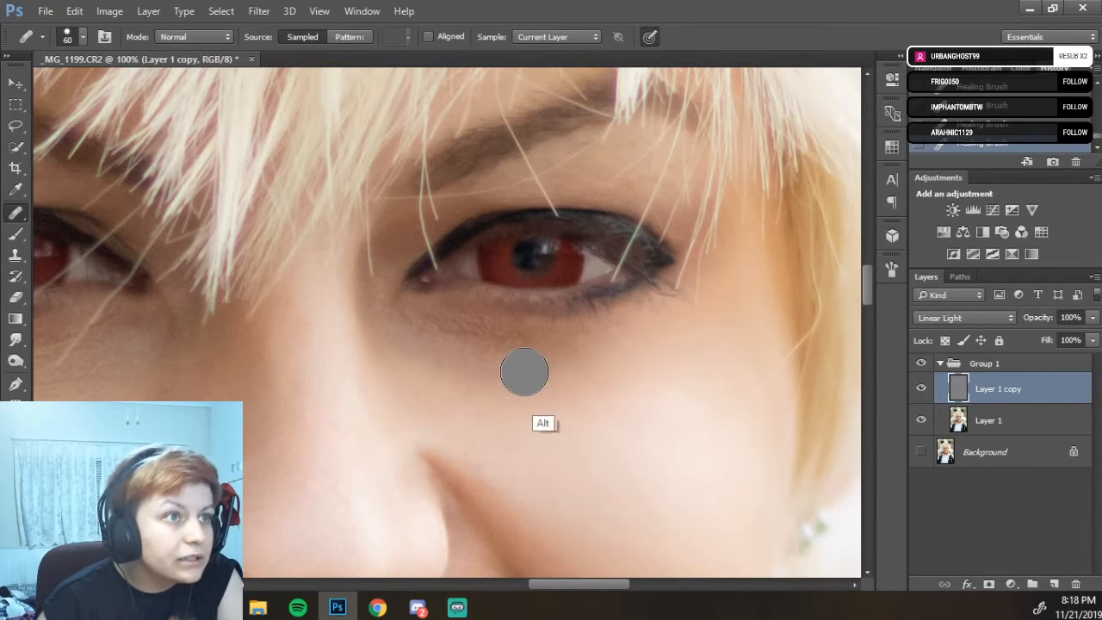
{"action": "left_click", "coordinate": [497, 377], "text": "alt"}
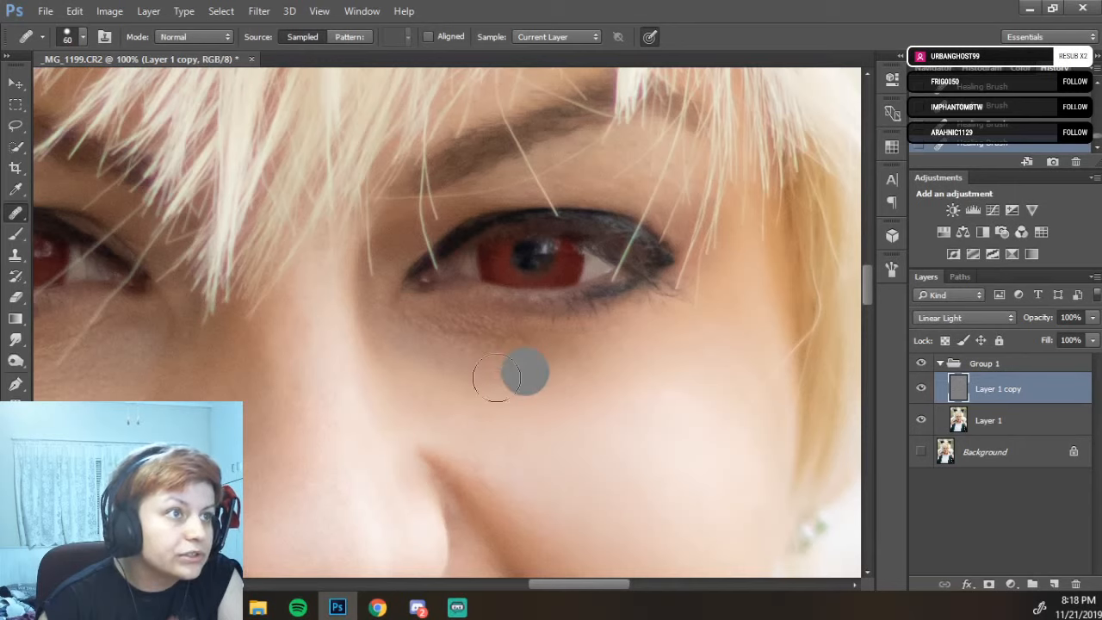
{"action": "mouse_move", "coordinate": [471, 339]}
{"action": "left_mouse_down"}
{"action": "mouse_move", "coordinate": [497, 336]}
{"action": "mouse_move", "coordinate": [428, 336]}
{"action": "mouse_move", "coordinate": [420, 323]}
{"action": "mouse_move", "coordinate": [484, 323]}
{"action": "mouse_move", "coordinate": [531, 349]}
{"action": "mouse_move", "coordinate": [585, 352]}
{"action": "mouse_move", "coordinate": [529, 346]}
{"action": "mouse_move", "coordinate": [512, 329]}
{"action": "mouse_move", "coordinate": [505, 344]}
{"action": "mouse_move", "coordinate": [518, 359]}
{"action": "mouse_move", "coordinate": [615, 339]}
{"action": "mouse_move", "coordinate": [654, 365]}
{"action": "mouse_move", "coordinate": [631, 400]}
{"action": "mouse_move", "coordinate": [534, 398]}
{"action": "left_mouse_up"}
- Reduce the Healing Brush to 9 px and try to heal the fine creases just beneath the lower lashes
{"action": "key", "text": "bracketleft"}
{"action": "key", "text": "bracketleft"}
{"action": "key", "text": "bracketleft"}
{"action": "key", "text": "bracketleft"}
{"action": "key", "text": "bracketleft"}
{"action": "left_click", "coordinate": [531, 324]}
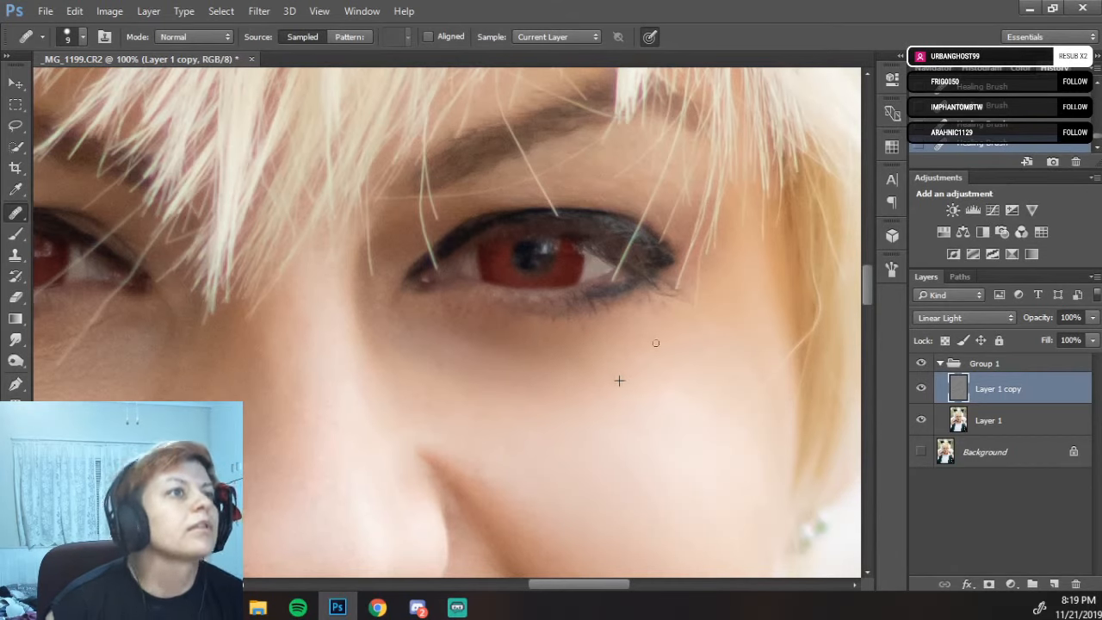
{"action": "mouse_move", "coordinate": [633, 451]}
{"action": "left_mouse_down"}
{"action": "mouse_move", "coordinate": [711, 423]}
{"action": "mouse_move", "coordinate": [716, 361]}
{"action": "mouse_move", "coordinate": [683, 365]}
{"action": "mouse_move", "coordinate": [679, 413]}
{"action": "left_mouse_up"}
{"action": "left_click_drag", "start_coordinate": [610, 389], "coordinate": [639, 377]}
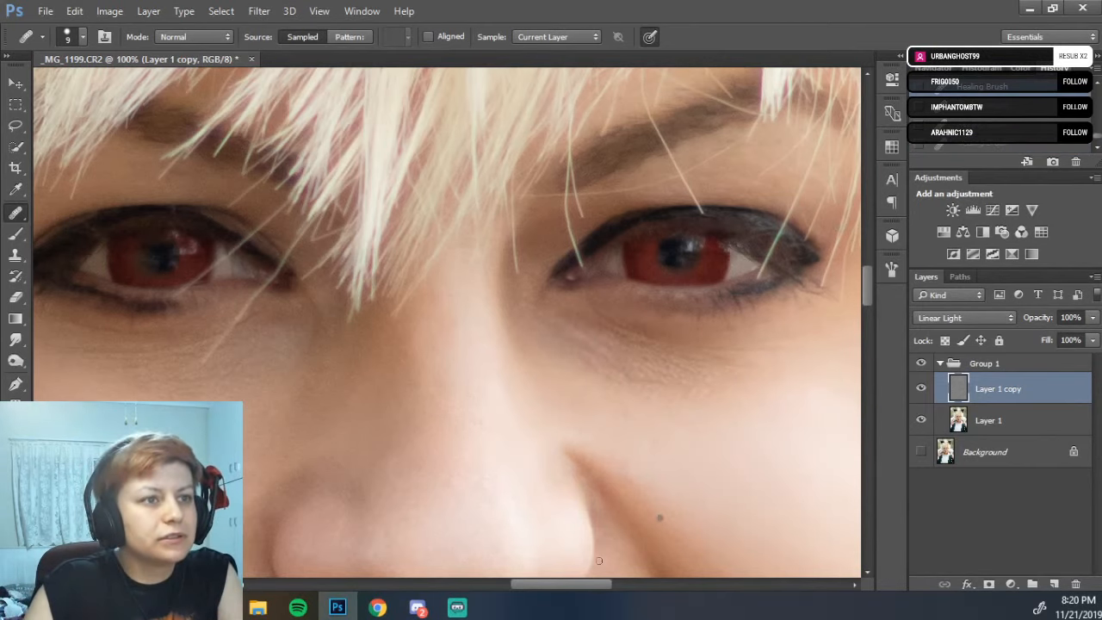
- Set the Healing Brush to 30 px, sample upper-cheek texture and heal the lines under the eye from the outer corner inwards
{"action": "left_click_drag", "start_coordinate": [543, 584], "coordinate": [558, 584]}
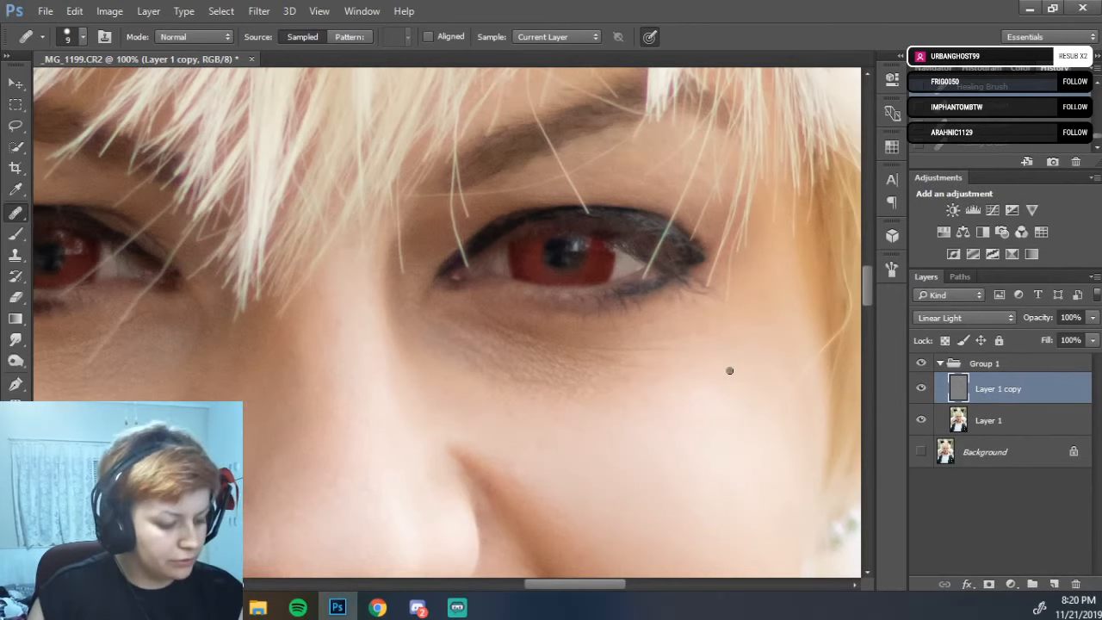
{"action": "key", "text": "bracketright"}
{"action": "key", "text": "bracketright"}
{"action": "key", "text": "bracketright"}
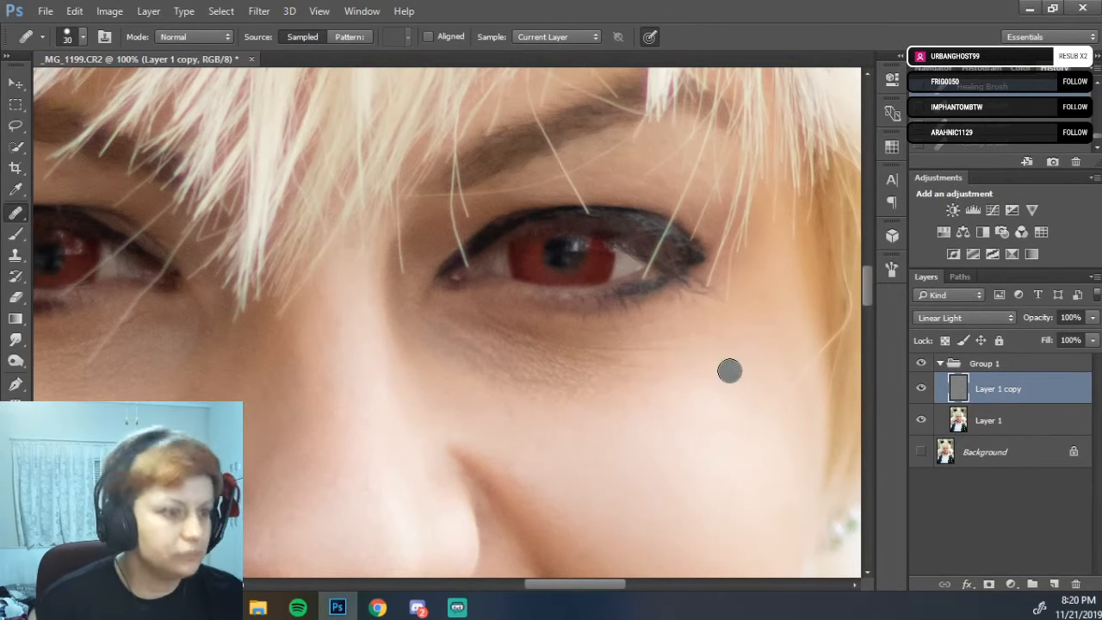
{"action": "left_click", "coordinate": [738, 402], "text": "alt"}
{"action": "mouse_move", "coordinate": [717, 366]}
{"action": "left_mouse_down"}
{"action": "mouse_move", "coordinate": [685, 358]}
{"action": "mouse_move", "coordinate": [709, 347]}
{"action": "mouse_move", "coordinate": [733, 362]}
{"action": "mouse_move", "coordinate": [688, 351]}
{"action": "mouse_move", "coordinate": [720, 340]}
{"action": "mouse_move", "coordinate": [675, 354]}
{"action": "mouse_move", "coordinate": [680, 337]}
{"action": "mouse_move", "coordinate": [669, 354]}
{"action": "mouse_move", "coordinate": [627, 370]}
{"action": "mouse_move", "coordinate": [635, 390]}
{"action": "mouse_move", "coordinate": [649, 385]}
{"action": "mouse_move", "coordinate": [612, 410]}
{"action": "mouse_move", "coordinate": [551, 414]}
{"action": "mouse_move", "coordinate": [551, 395]}
{"action": "mouse_move", "coordinate": [548, 438]}
{"action": "mouse_move", "coordinate": [512, 414]}
{"action": "mouse_move", "coordinate": [641, 363]}
{"action": "mouse_move", "coordinate": [547, 381]}
{"action": "mouse_move", "coordinate": [583, 386]}
{"action": "mouse_move", "coordinate": [535, 397]}
{"action": "mouse_move", "coordinate": [465, 376]}
{"action": "mouse_move", "coordinate": [565, 375]}
{"action": "mouse_move", "coordinate": [515, 376]}
{"action": "mouse_move", "coordinate": [565, 357]}
{"action": "mouse_move", "coordinate": [461, 368]}
{"action": "mouse_move", "coordinate": [503, 365]}
{"action": "left_mouse_up"}
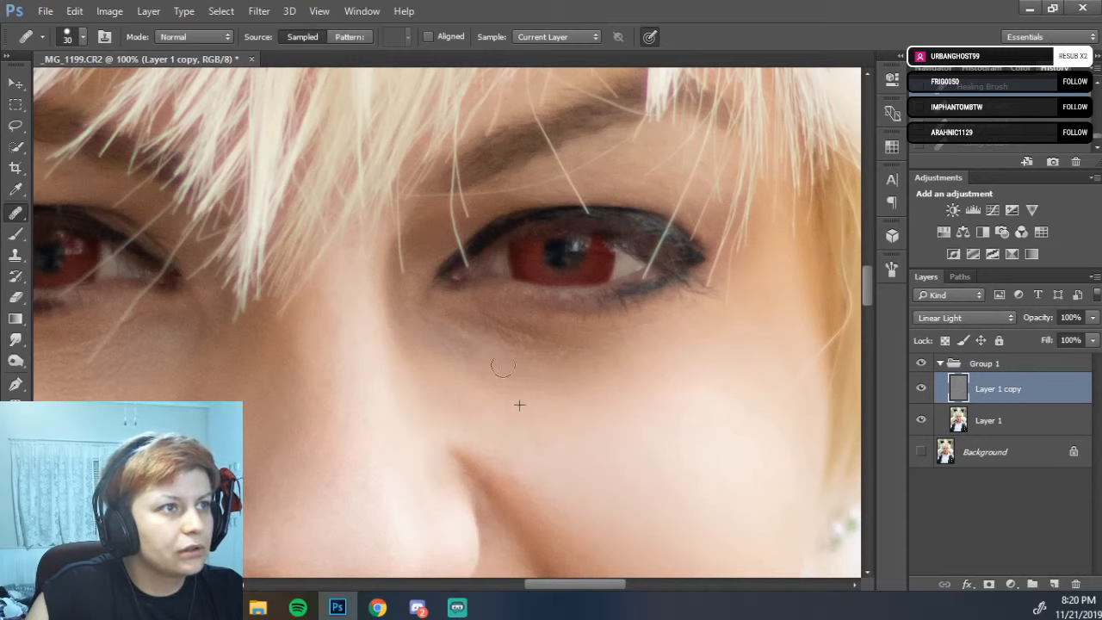
{"action": "mouse_move", "coordinate": [589, 351]}
{"action": "left_mouse_down"}
{"action": "mouse_move", "coordinate": [739, 312]}
{"action": "mouse_move", "coordinate": [738, 332]}
{"action": "mouse_move", "coordinate": [658, 352]}
{"action": "mouse_move", "coordinate": [668, 364]}
{"action": "mouse_move", "coordinate": [667, 352]}
{"action": "mouse_move", "coordinate": [592, 377]}
{"action": "mouse_move", "coordinate": [563, 357]}
{"action": "mouse_move", "coordinate": [549, 381]}
{"action": "mouse_move", "coordinate": [527, 383]}
{"action": "mouse_move", "coordinate": [493, 381]}
{"action": "mouse_move", "coordinate": [485, 368]}
{"action": "mouse_move", "coordinate": [545, 399]}
{"action": "mouse_move", "coordinate": [571, 403]}
{"action": "mouse_move", "coordinate": [609, 368]}
{"action": "mouse_move", "coordinate": [595, 393]}
{"action": "left_mouse_up"}
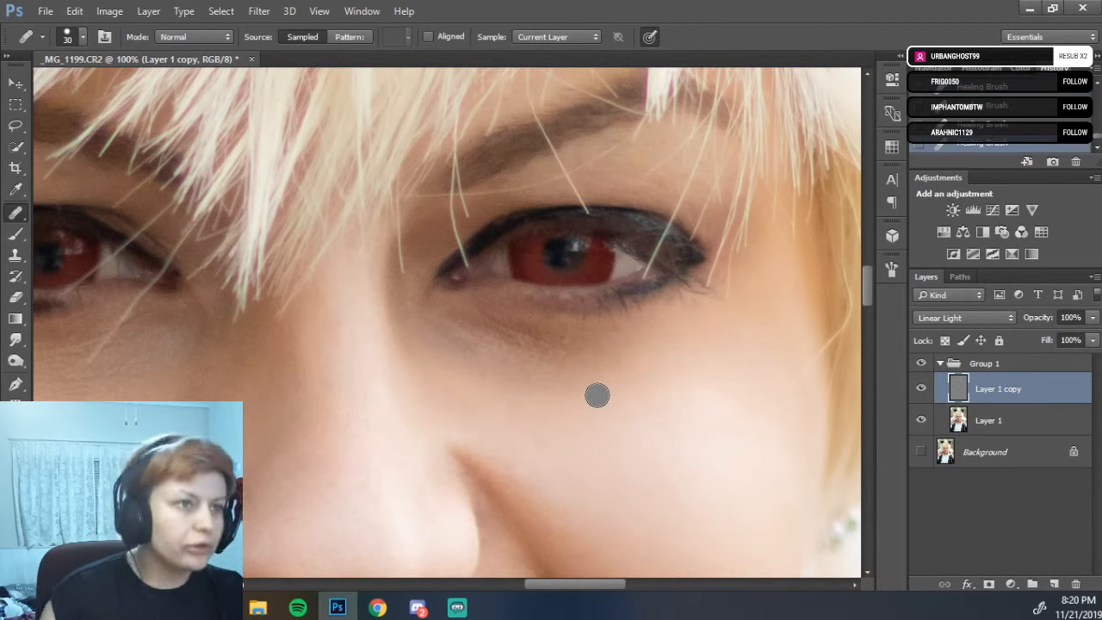
- Sample smooth skin just below the eye bag and heal the lower edge of the under-eye wrinkles
{"action": "key", "text": "alt"}
{"action": "left_click", "coordinate": [558, 379], "text": "alt"}
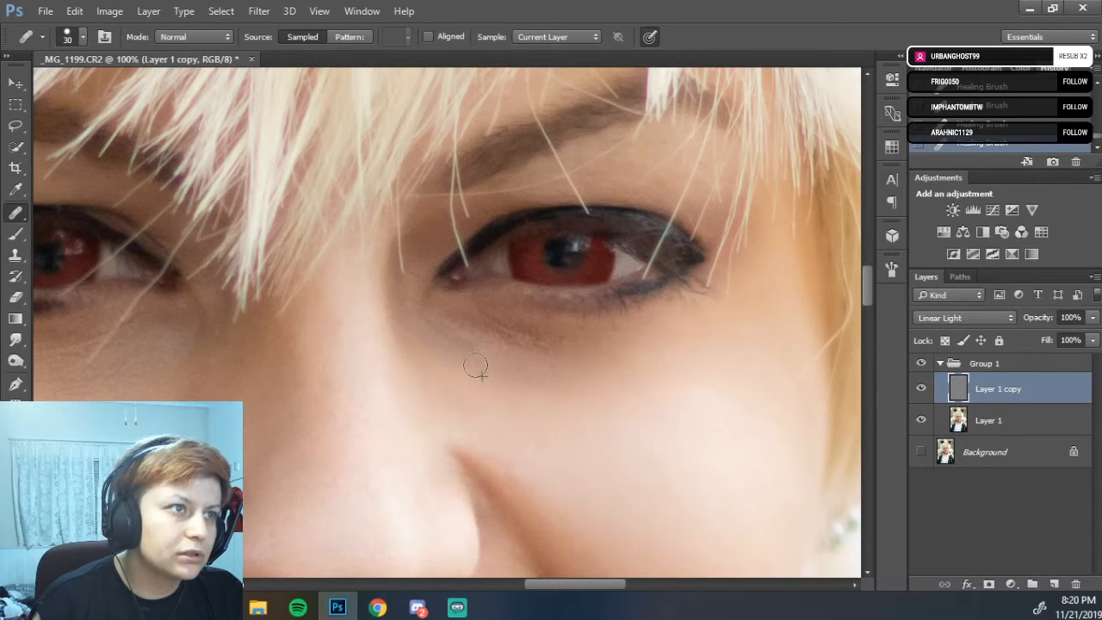
{"action": "mouse_move", "coordinate": [589, 344]}
{"action": "left_mouse_down"}
{"action": "mouse_move", "coordinate": [615, 337]}
{"action": "mouse_move", "coordinate": [473, 362]}
{"action": "left_mouse_up"}
{"action": "key", "text": "alt"}
{"action": "left_click", "coordinate": [557, 375], "text": "alt"}
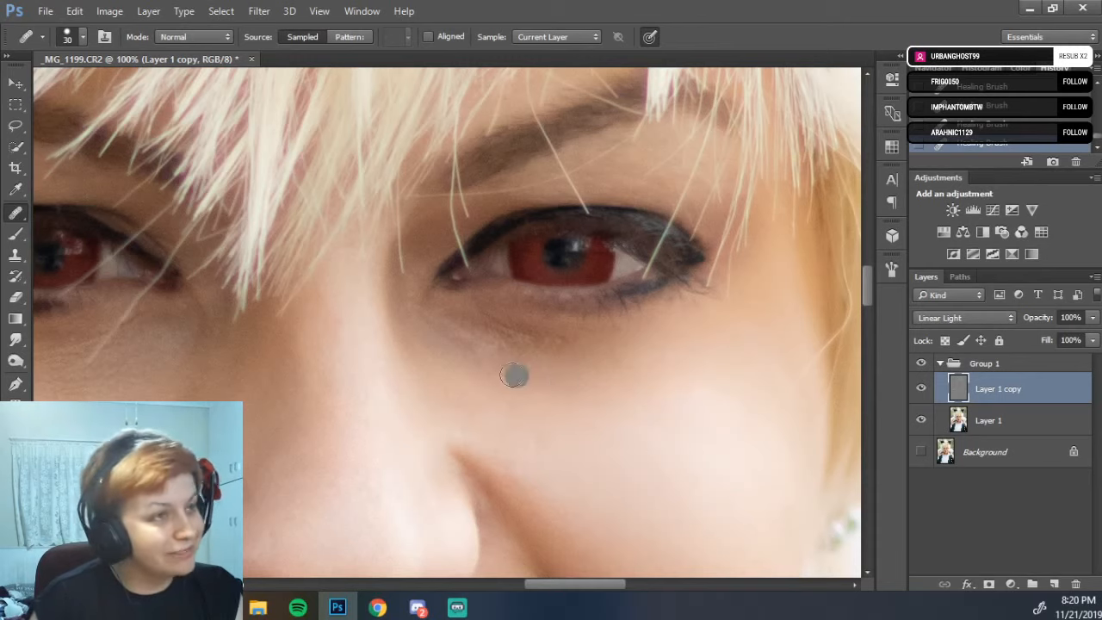
{"action": "left_click_drag", "start_coordinate": [511, 366], "coordinate": [482, 362]}
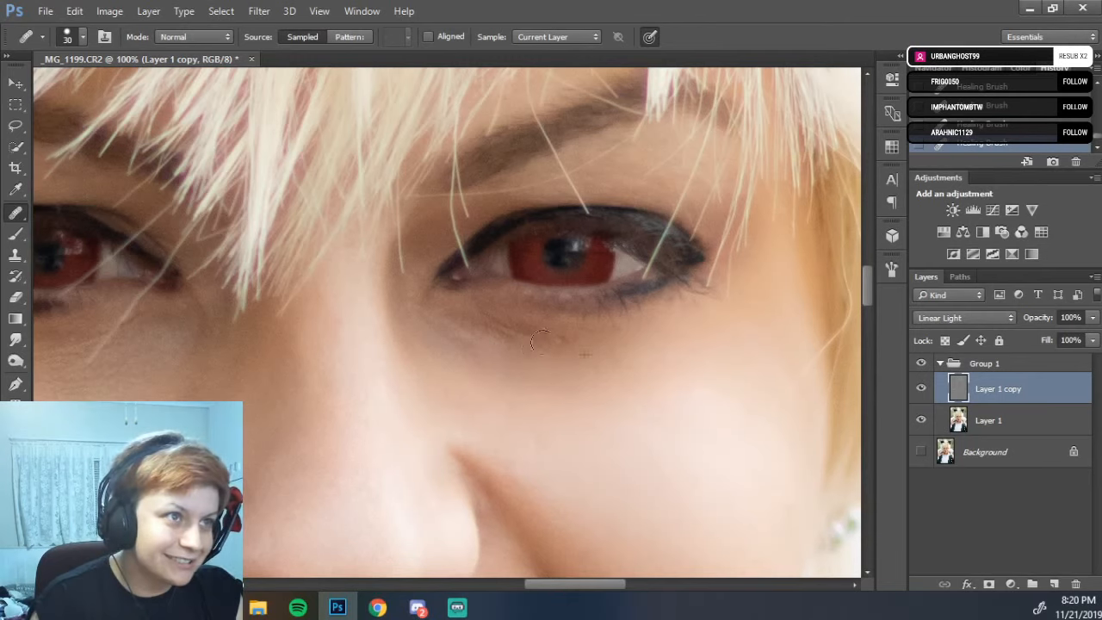
{"action": "left_click_drag", "start_coordinate": [573, 344], "coordinate": [592, 353]}
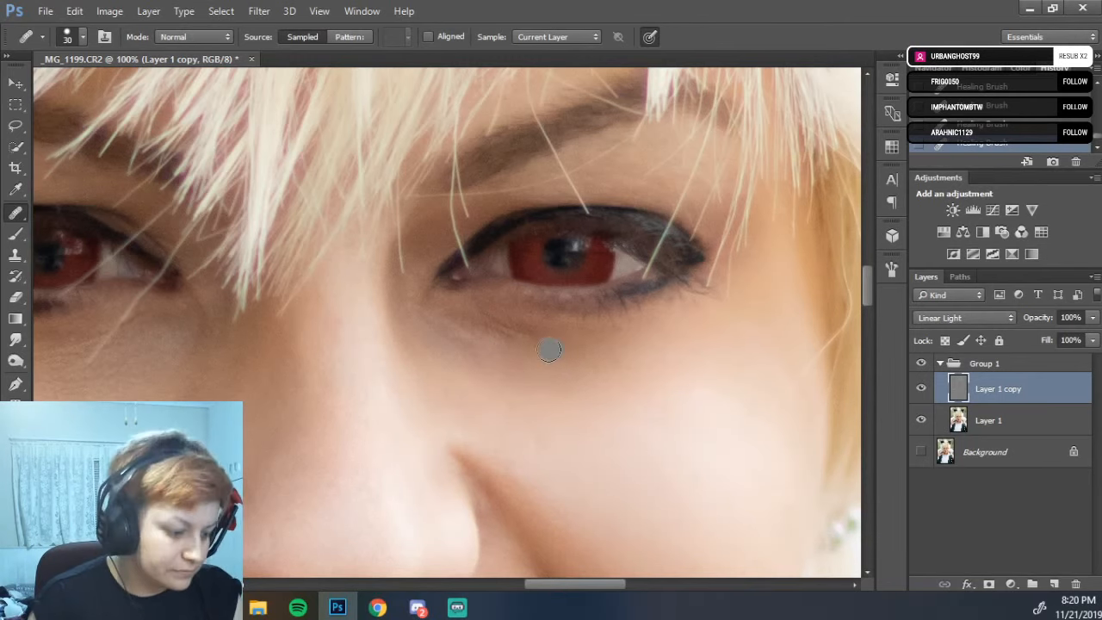
- Sample smooth skin below the eye bag and heal the under-eye creases towards the inner corner with the 30 px Healing Brush
{"action": "left_click", "coordinate": [522, 376], "text": "alt"}
{"action": "left_click_drag", "start_coordinate": [519, 354], "coordinate": [510, 337]}
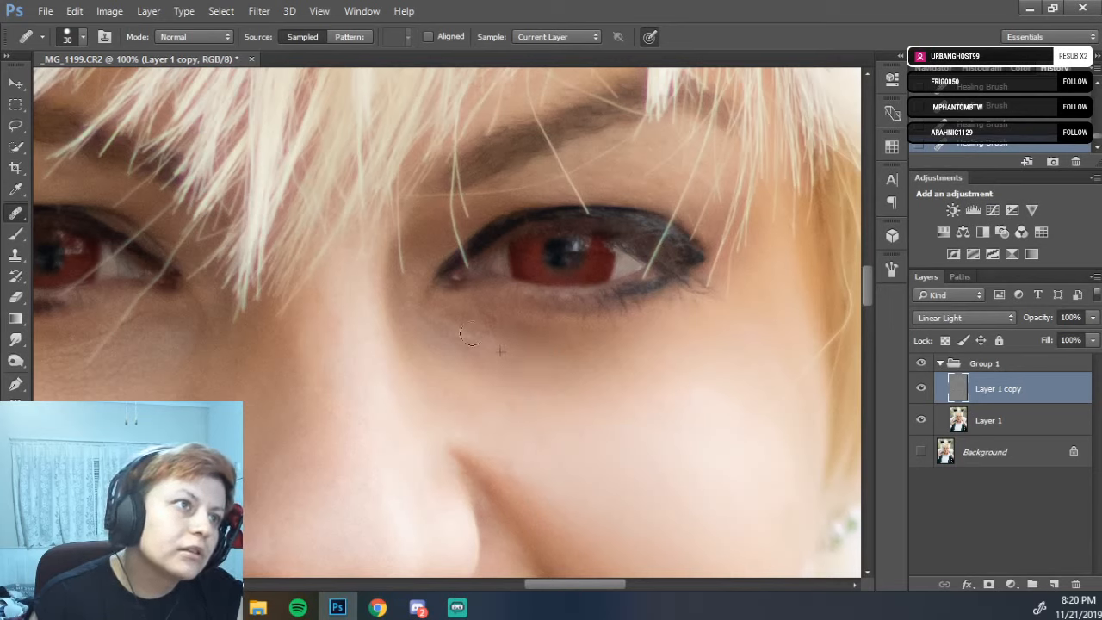
{"action": "left_click_drag", "start_coordinate": [452, 322], "coordinate": [477, 321]}
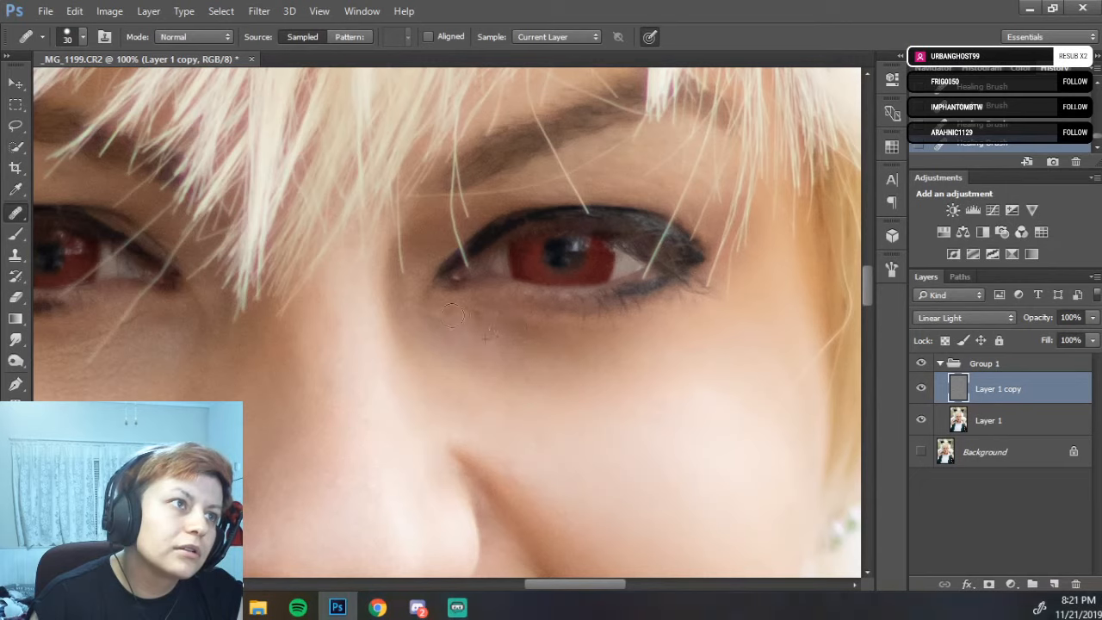
{"action": "left_click", "coordinate": [537, 380], "text": "alt"}
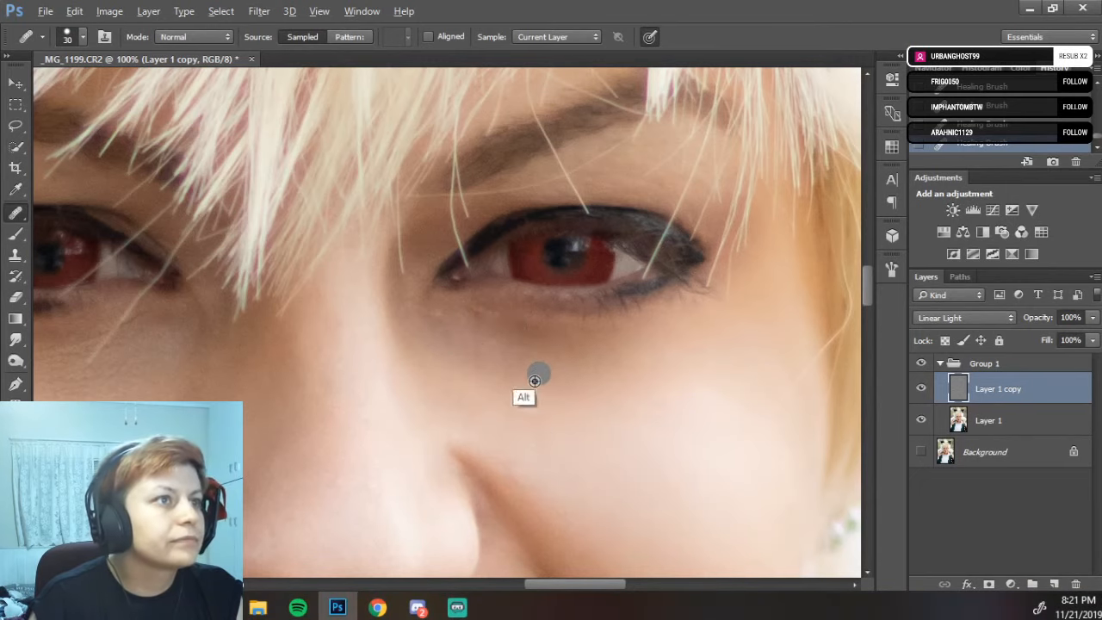
{"action": "left_click", "coordinate": [574, 364], "text": "alt"}
{"action": "left_click_drag", "start_coordinate": [518, 343], "coordinate": [503, 320]}
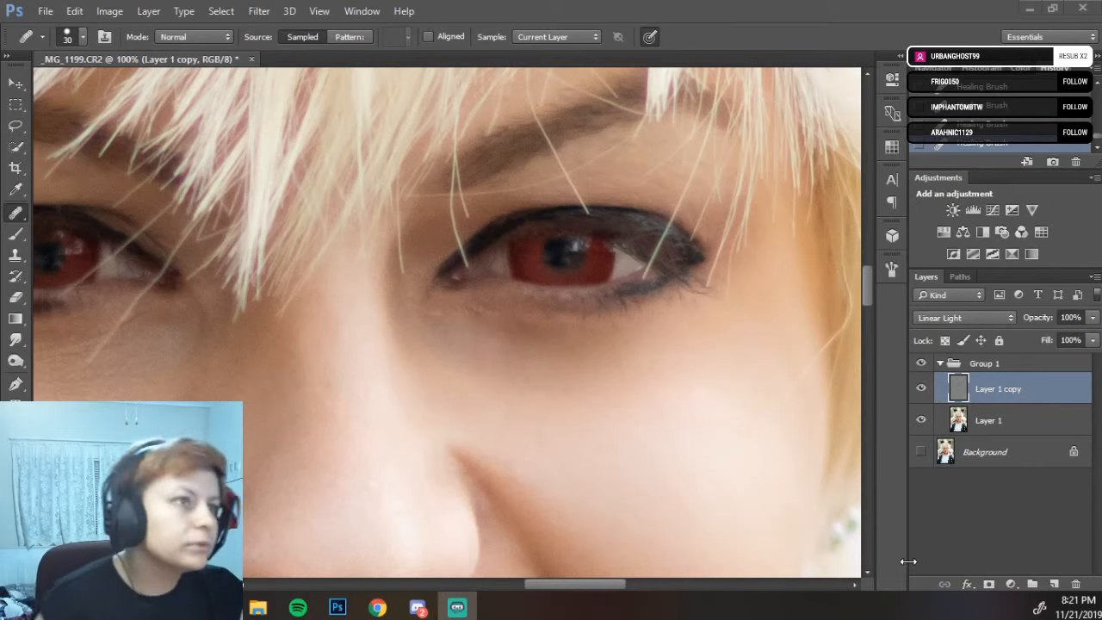
- Resample texture just beneath the eye bag and heal the remaining fine lines below the inner eye corner
{"action": "left_click", "coordinate": [539, 357]}
{"action": "left_click", "coordinate": [529, 366], "text": "alt"}
{"action": "left_click_drag", "start_coordinate": [489, 327], "coordinate": [494, 334]}
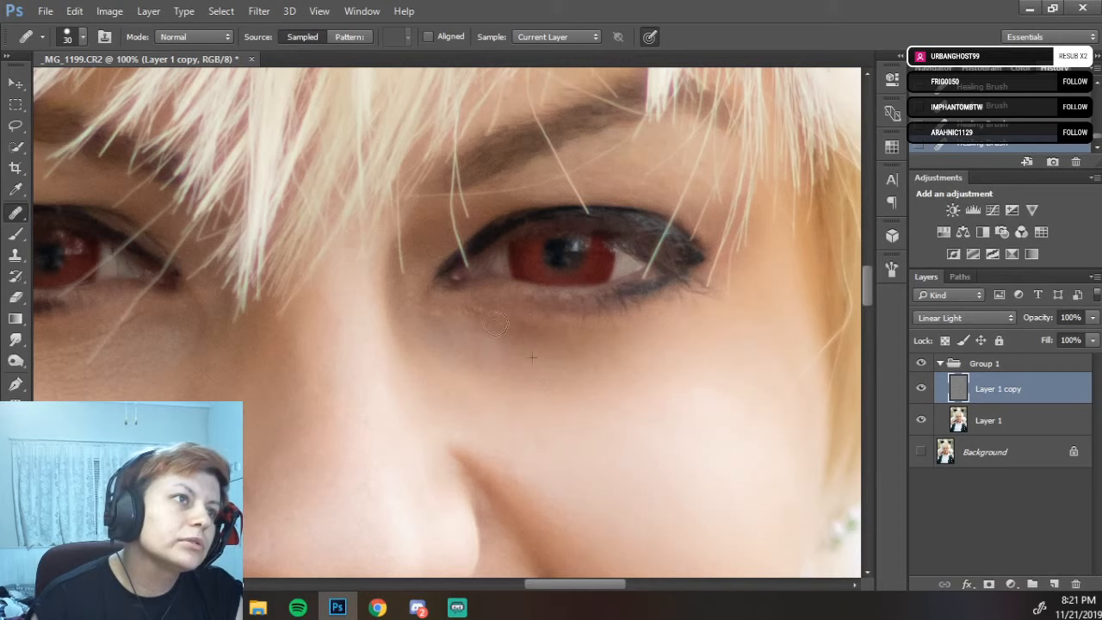
{"action": "mouse_move", "coordinate": [439, 315]}
{"action": "left_mouse_down"}
{"action": "mouse_move", "coordinate": [486, 310]}
{"action": "mouse_move", "coordinate": [539, 330]}
{"action": "mouse_move", "coordinate": [587, 393]}
{"action": "left_mouse_up"}
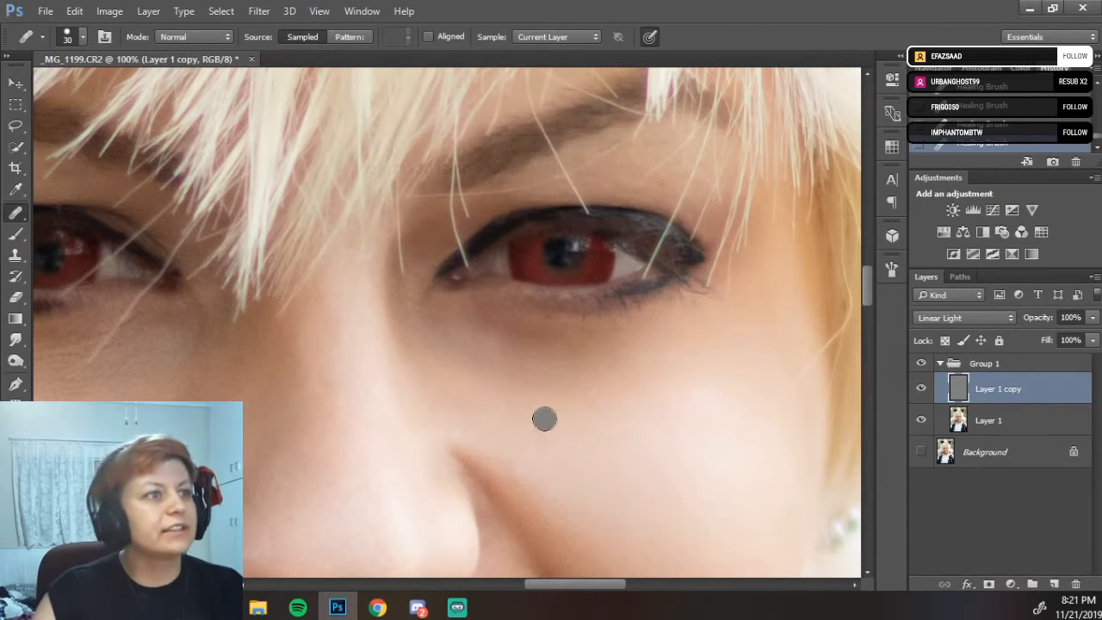
- Turn on the Background layer and compare the skin under both eyes
{"action": "left_click_drag", "start_coordinate": [545, 584], "coordinate": [526, 583]}
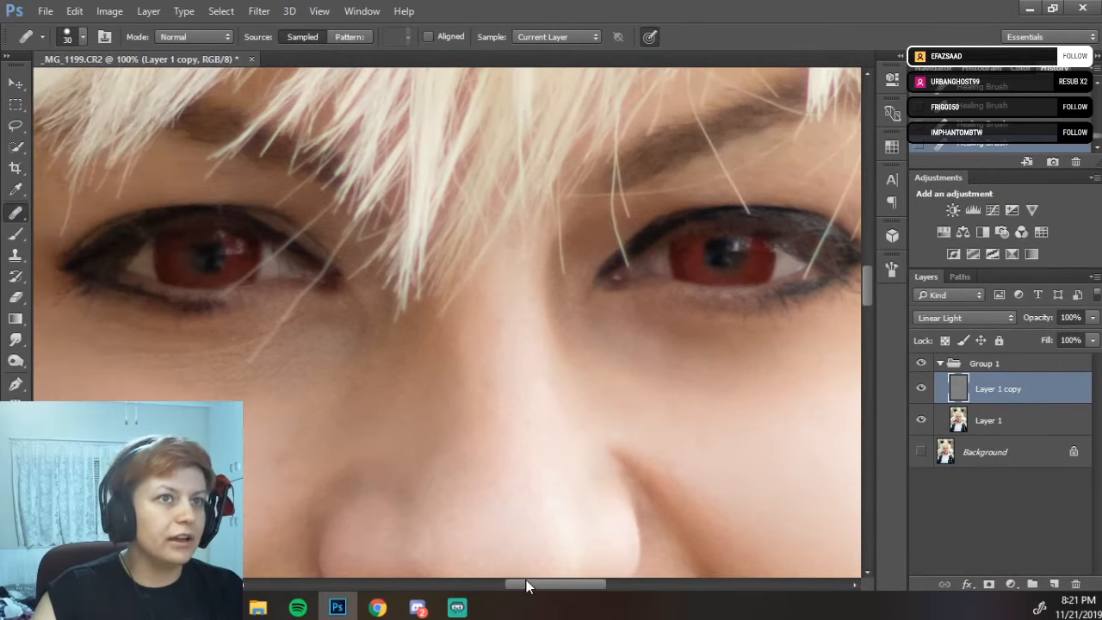
{"action": "left_click", "coordinate": [921, 451]}
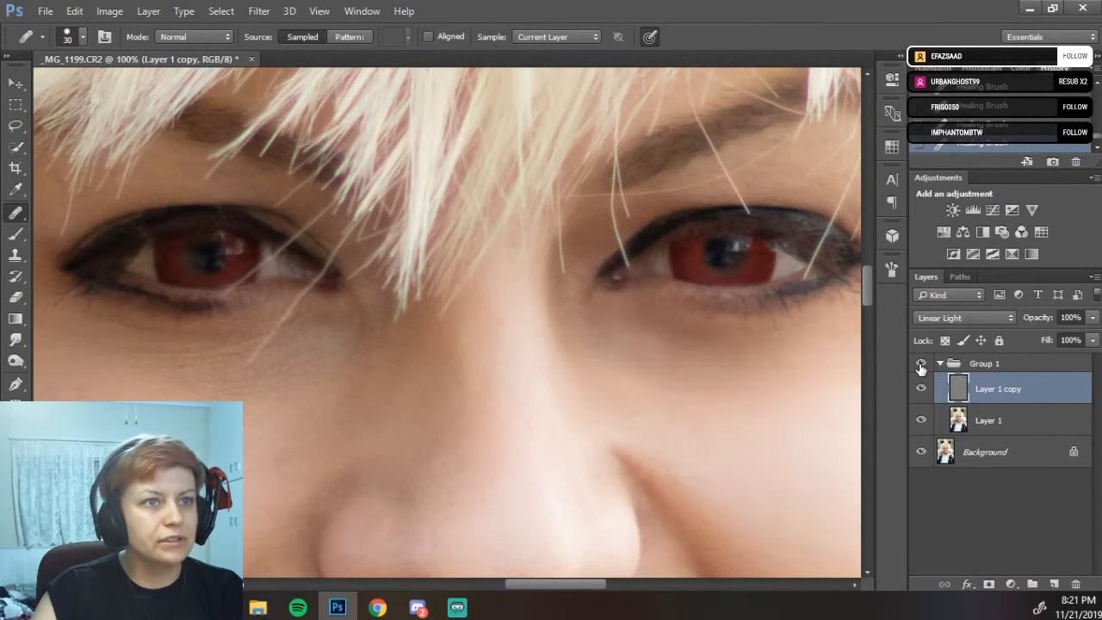
{"action": "left_click_drag", "start_coordinate": [594, 584], "coordinate": [619, 583]}
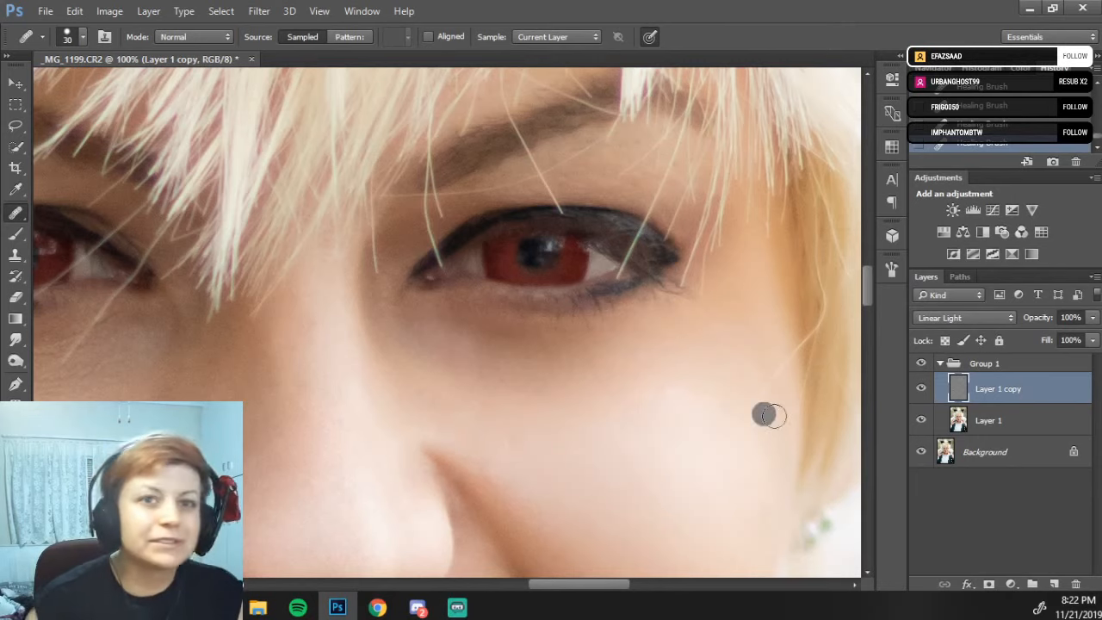
- Temporarily hide Layer 1 copy to examine the blurred tones of Layer 1 around the eyes and nose
{"action": "left_click", "coordinate": [920, 392]}
{"action": "left_click_drag", "start_coordinate": [570, 482], "coordinate": [757, 425]}
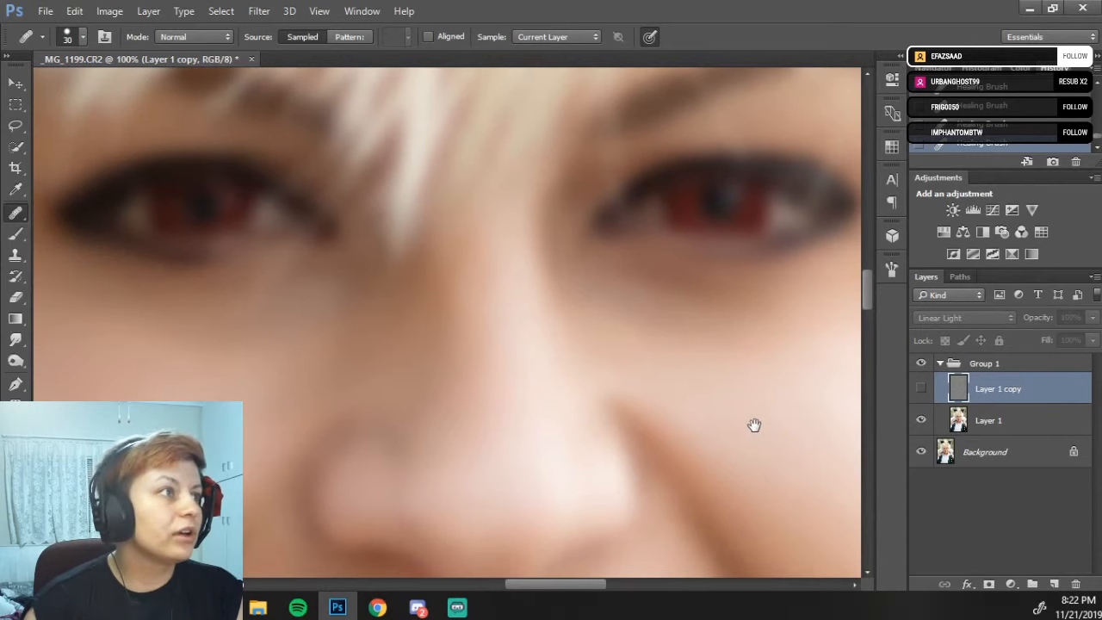
{"action": "left_click_drag", "start_coordinate": [762, 411], "coordinate": [689, 416]}
{"action": "left_click", "coordinate": [919, 389]}
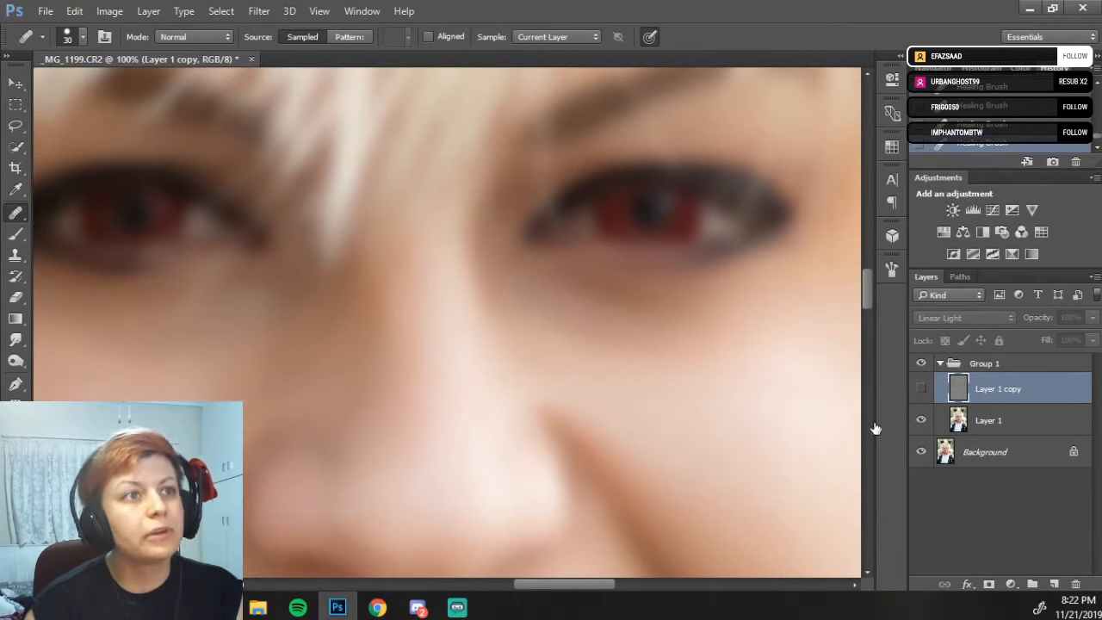
{"action": "left_click_drag", "start_coordinate": [754, 389], "coordinate": [656, 411]}
{"action": "mouse_move", "coordinate": [638, 457]}
{"action": "left_mouse_down"}
{"action": "mouse_move", "coordinate": [755, 451]}
{"action": "mouse_move", "coordinate": [762, 436]}
{"action": "left_mouse_up"}
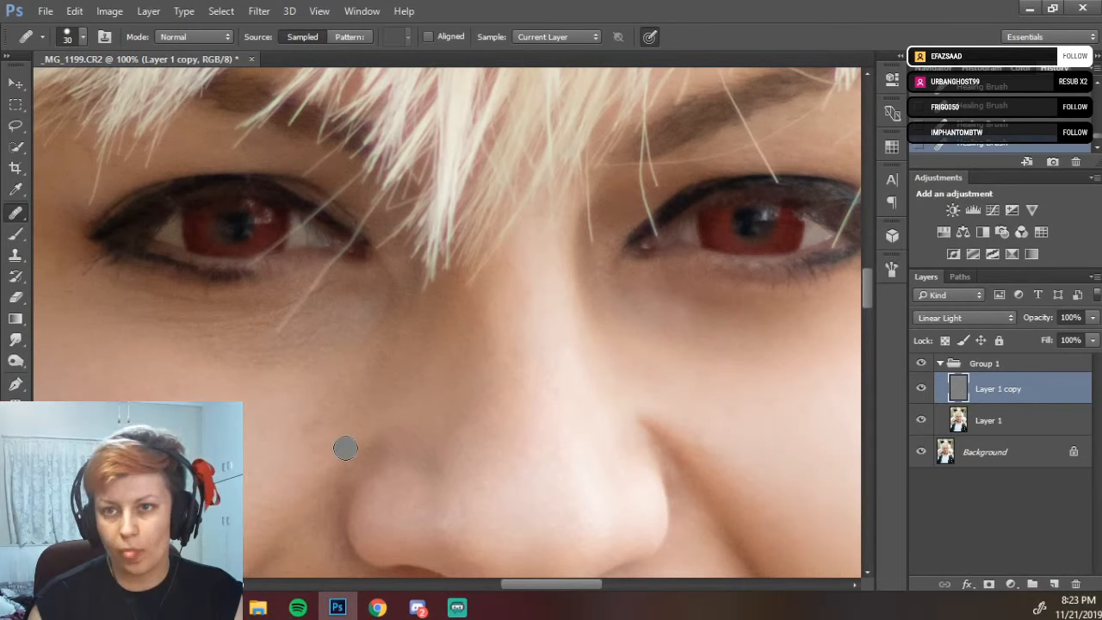
- Examine the skin across the other eye, both cheeks, the nose and the mouth for areas needing retouching
{"action": "mouse_move", "coordinate": [309, 415]}
{"action": "left_mouse_down"}
{"action": "mouse_move", "coordinate": [417, 400]}
{"action": "mouse_move", "coordinate": [617, 419]}
{"action": "left_mouse_up"}
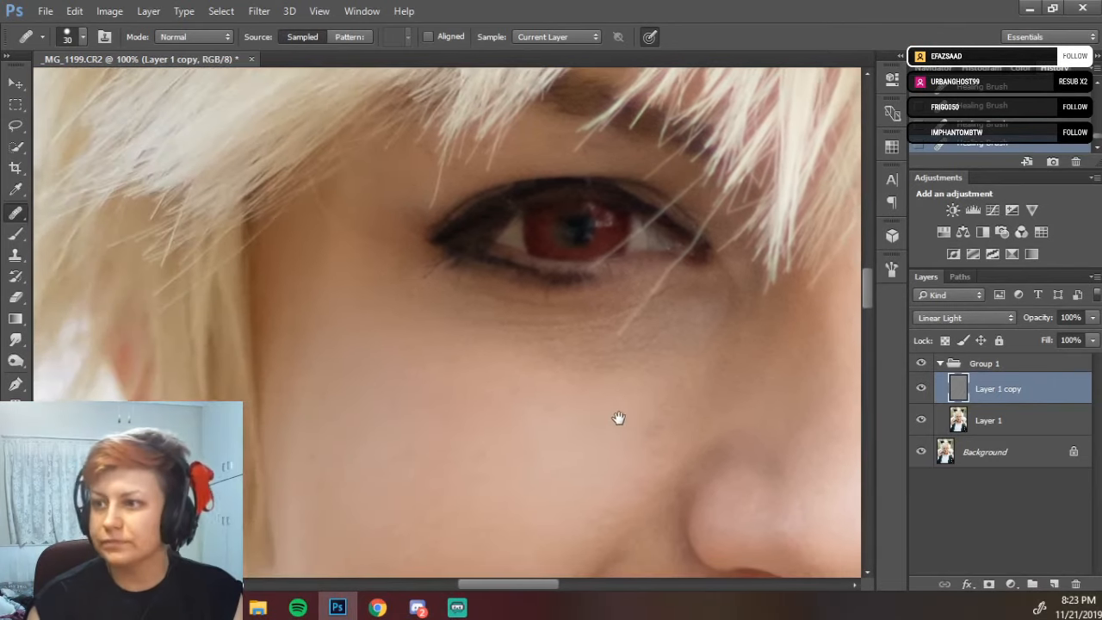
{"action": "left_click_drag", "start_coordinate": [500, 445], "coordinate": [563, 416]}
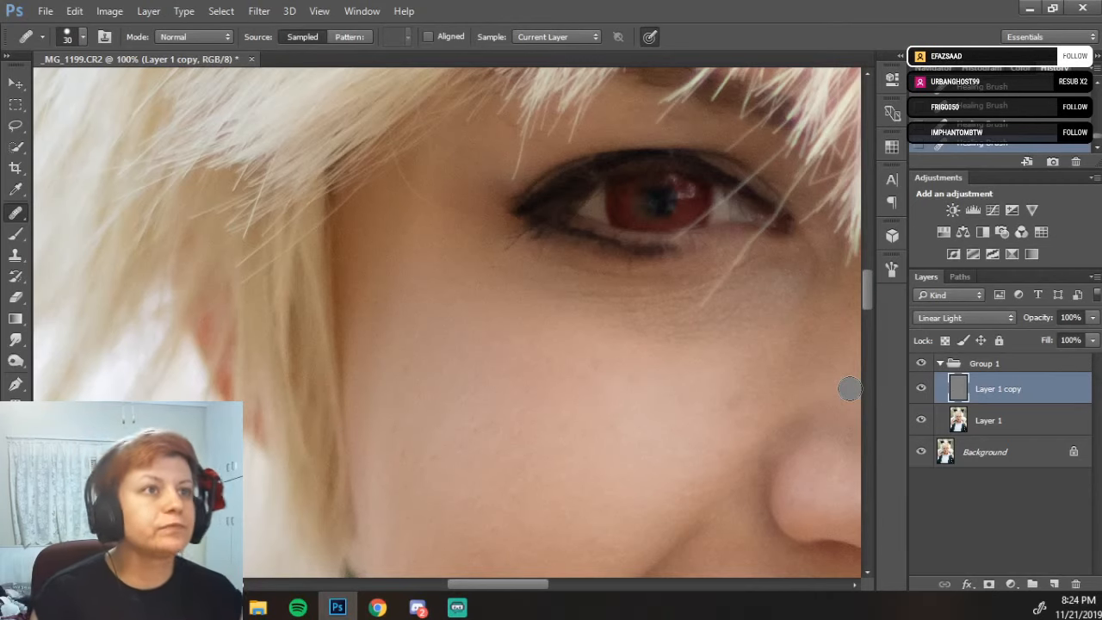
{"action": "left_click_drag", "start_coordinate": [671, 381], "coordinate": [367, 379]}
{"action": "mouse_move", "coordinate": [716, 343]}
{"action": "left_mouse_down"}
{"action": "mouse_move", "coordinate": [462, 373]}
{"action": "mouse_move", "coordinate": [536, 337]}
{"action": "left_mouse_up"}
{"action": "left_click", "coordinate": [605, 263]}
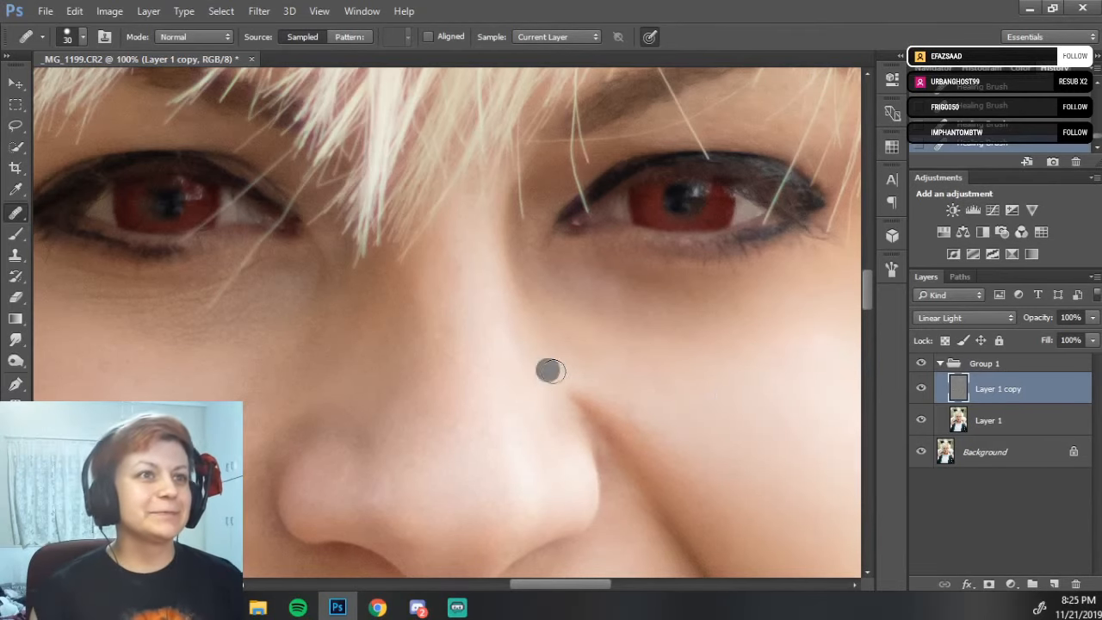
{"action": "left_click_drag", "start_coordinate": [590, 435], "coordinate": [413, 176]}
{"action": "left_click_drag", "start_coordinate": [530, 286], "coordinate": [544, 167]}
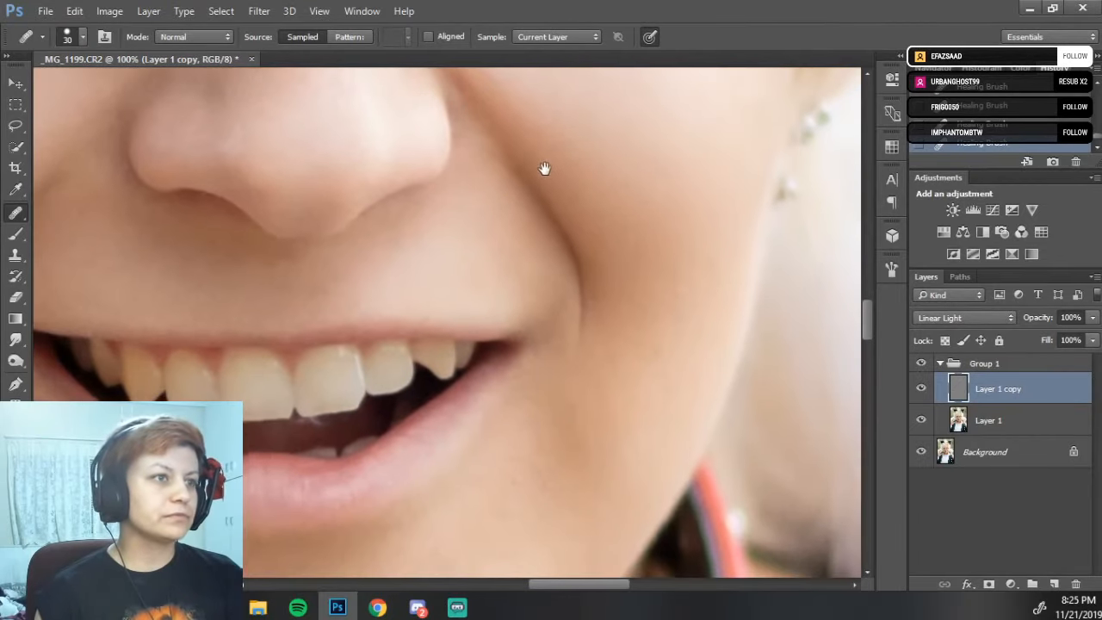
{"action": "left_click_drag", "start_coordinate": [451, 349], "coordinate": [539, 221]}
{"action": "left_click_drag", "start_coordinate": [466, 303], "coordinate": [580, 386]}
{"action": "left_click_drag", "start_coordinate": [424, 219], "coordinate": [541, 439]}
{"action": "left_click_drag", "start_coordinate": [506, 241], "coordinate": [519, 421]}
{"action": "left_click_drag", "start_coordinate": [525, 258], "coordinate": [430, 425]}
{"action": "left_click_drag", "start_coordinate": [527, 316], "coordinate": [522, 155]}
{"action": "left_click_drag", "start_coordinate": [531, 336], "coordinate": [524, 250]}
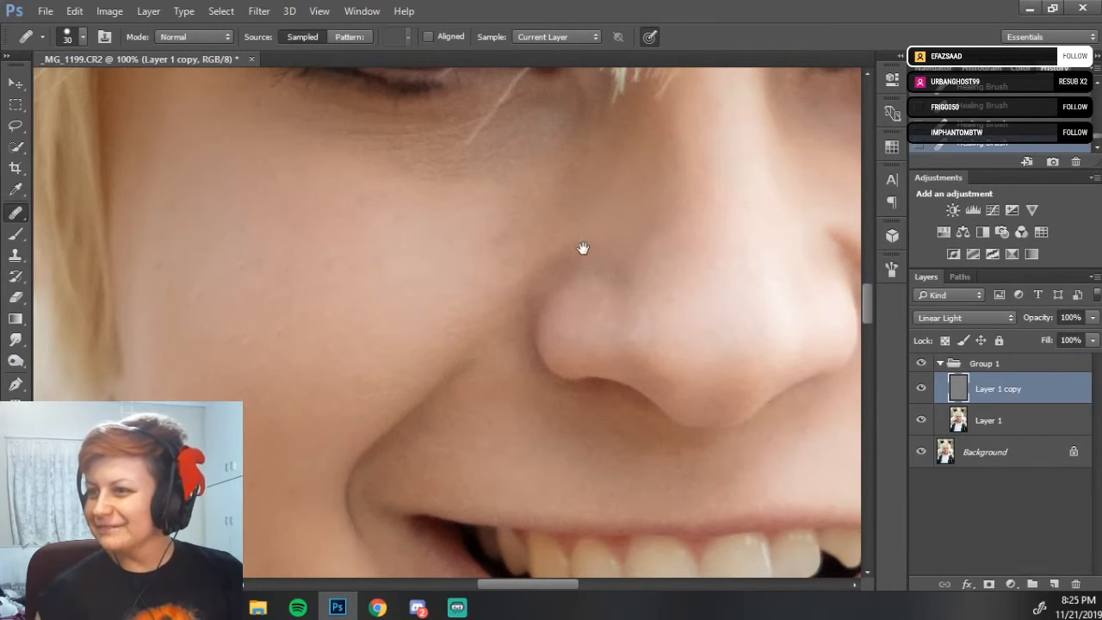
{"action": "left_click_drag", "start_coordinate": [582, 249], "coordinate": [519, 251]}
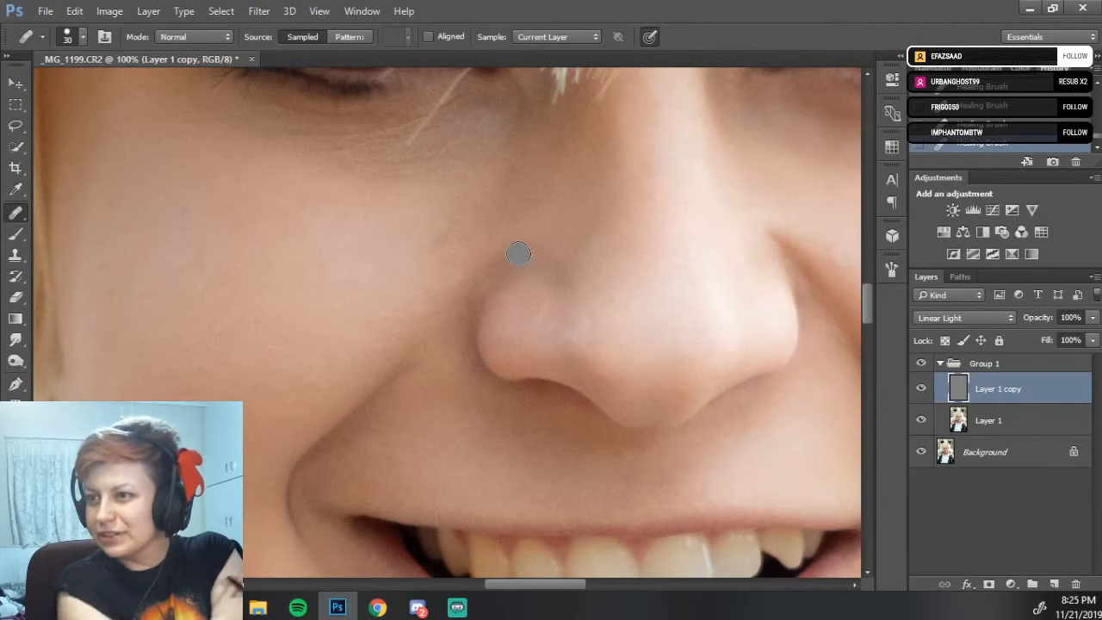
{"action": "left_click_drag", "start_coordinate": [602, 352], "coordinate": [388, 442]}
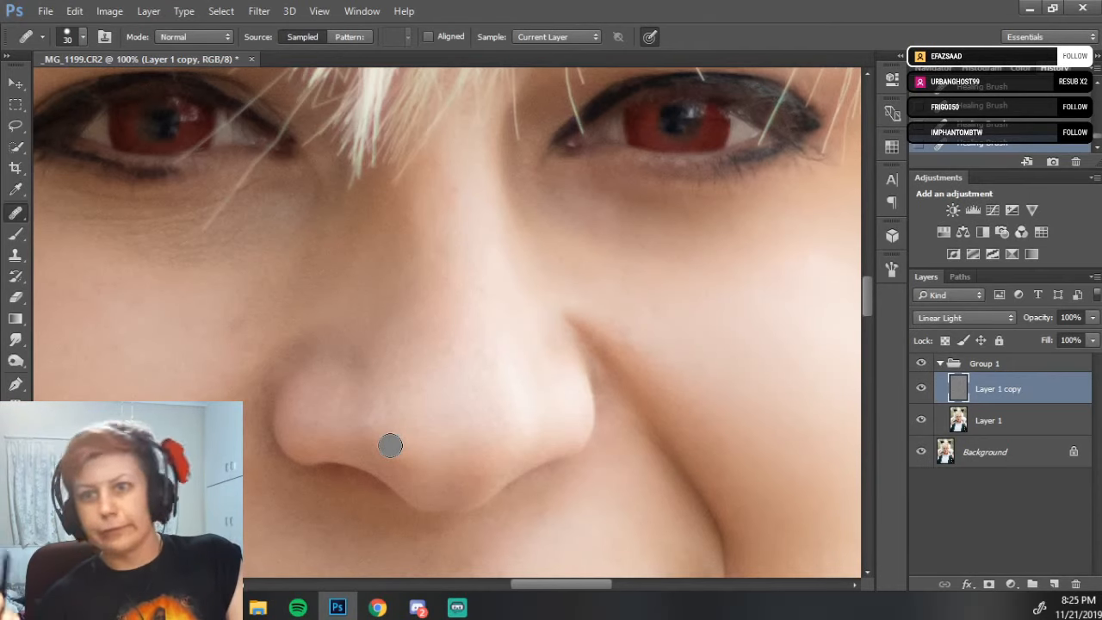
{"action": "left_click_drag", "start_coordinate": [551, 334], "coordinate": [504, 441]}
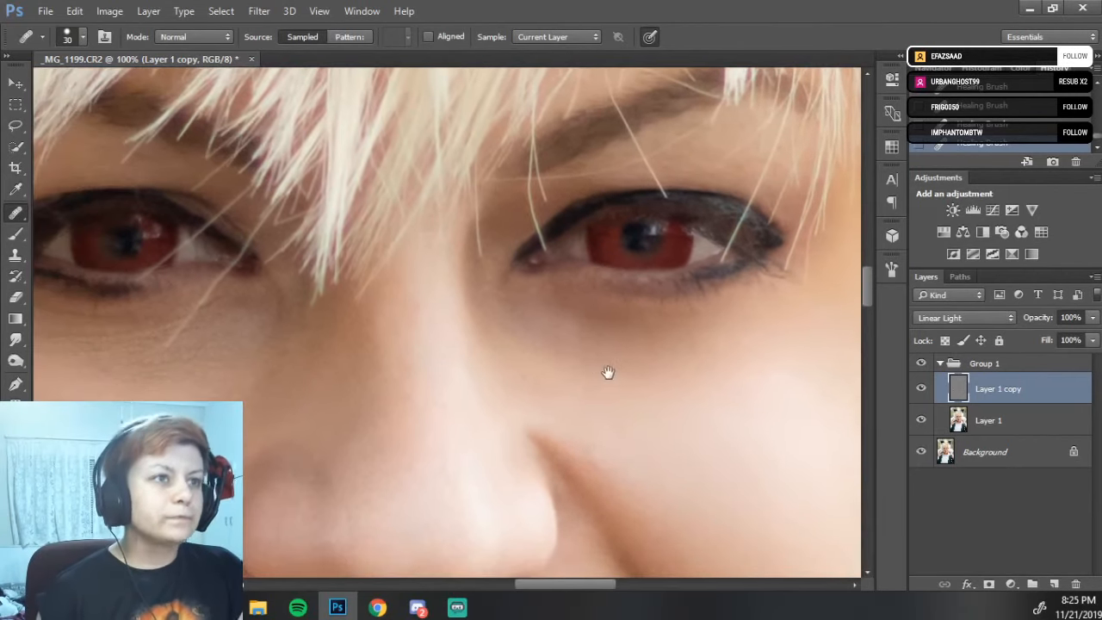
- Toggle the visibility of Group 1 to compare the under-eye area before and after retouching
{"action": "left_click", "coordinate": [920, 362]}
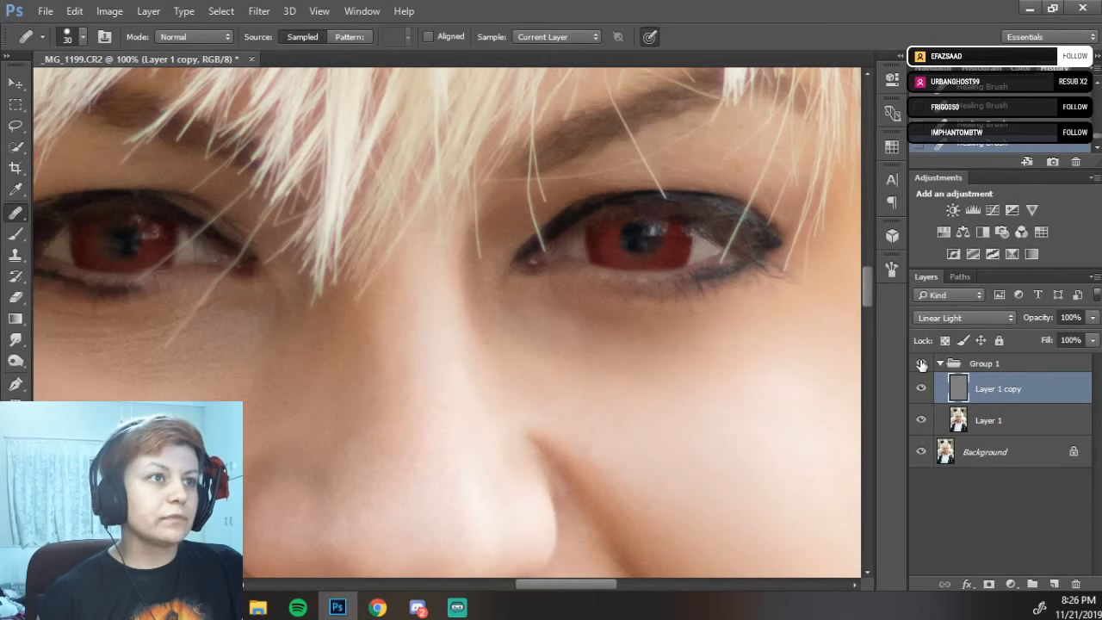
{"action": "left_click", "coordinate": [920, 362]}
{"action": "left_click_drag", "start_coordinate": [680, 389], "coordinate": [612, 428]}
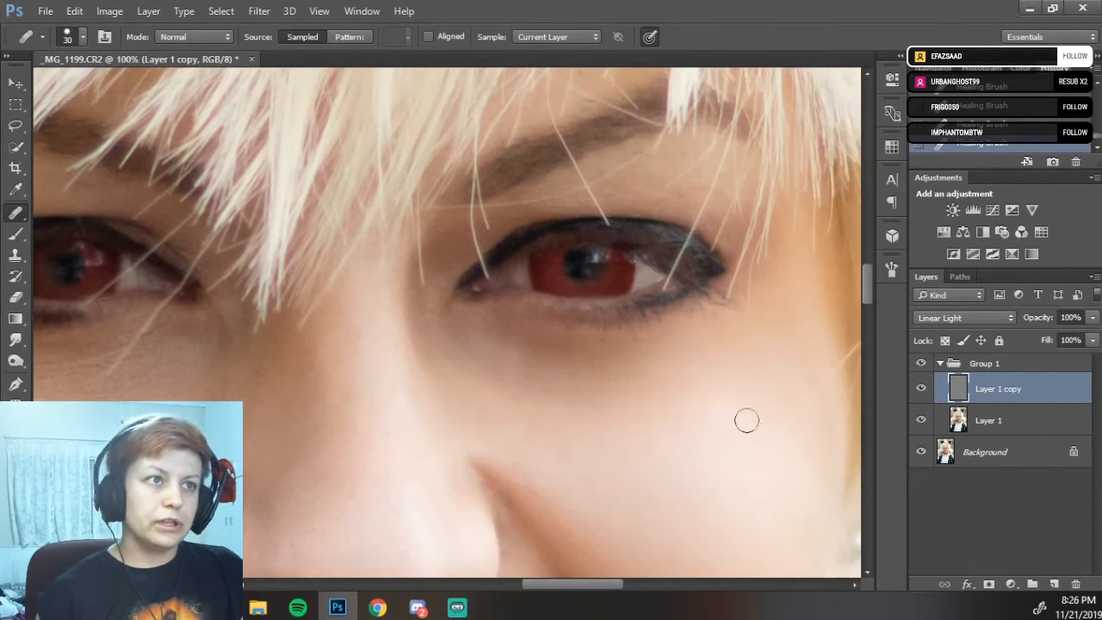
- Select Layer 1, enlarge the Healing Brush to 60 px and sample the bright upper-cheek tone
{"action": "left_click", "coordinate": [958, 425]}
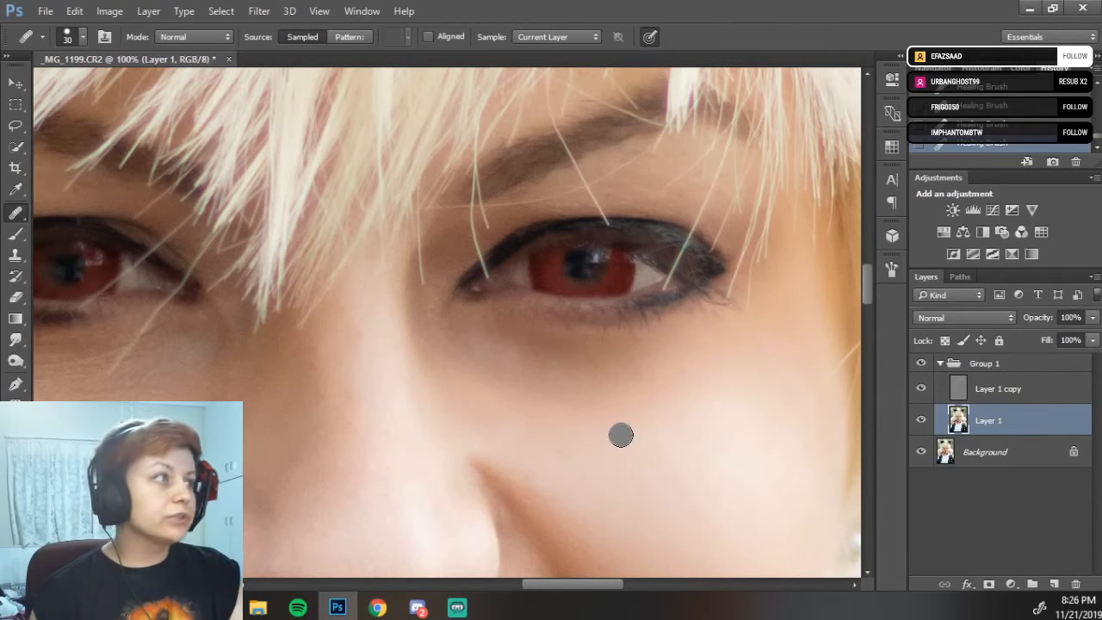
{"action": "key", "text": "alt"}
{"action": "left_click", "coordinate": [721, 429], "text": "alt"}
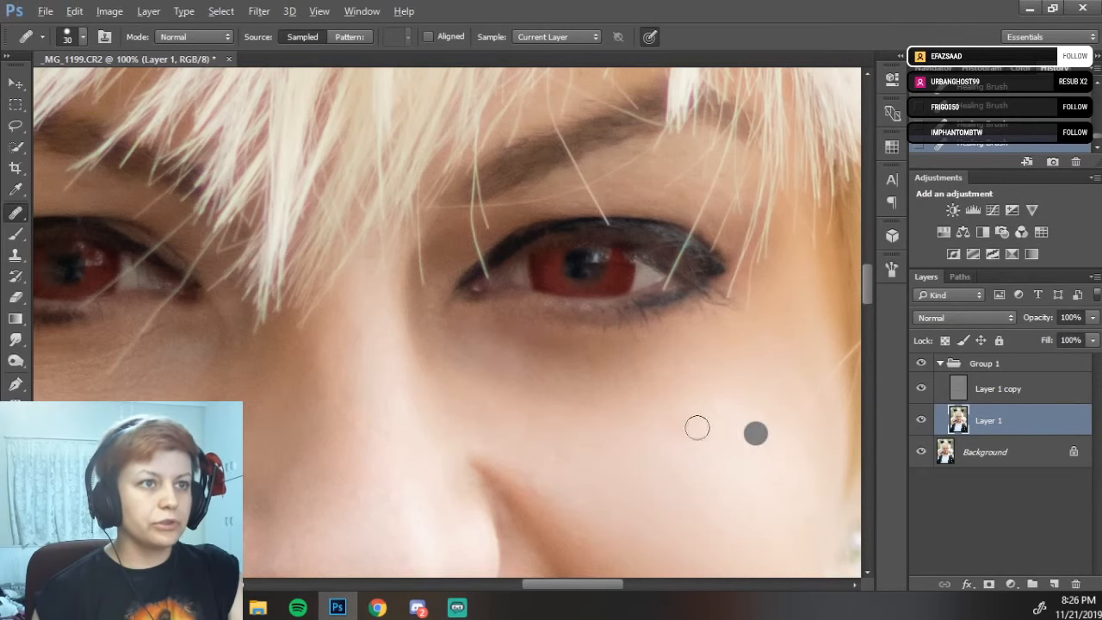
{"action": "key", "text": "bracketright"}
{"action": "key", "text": "bracketright"}
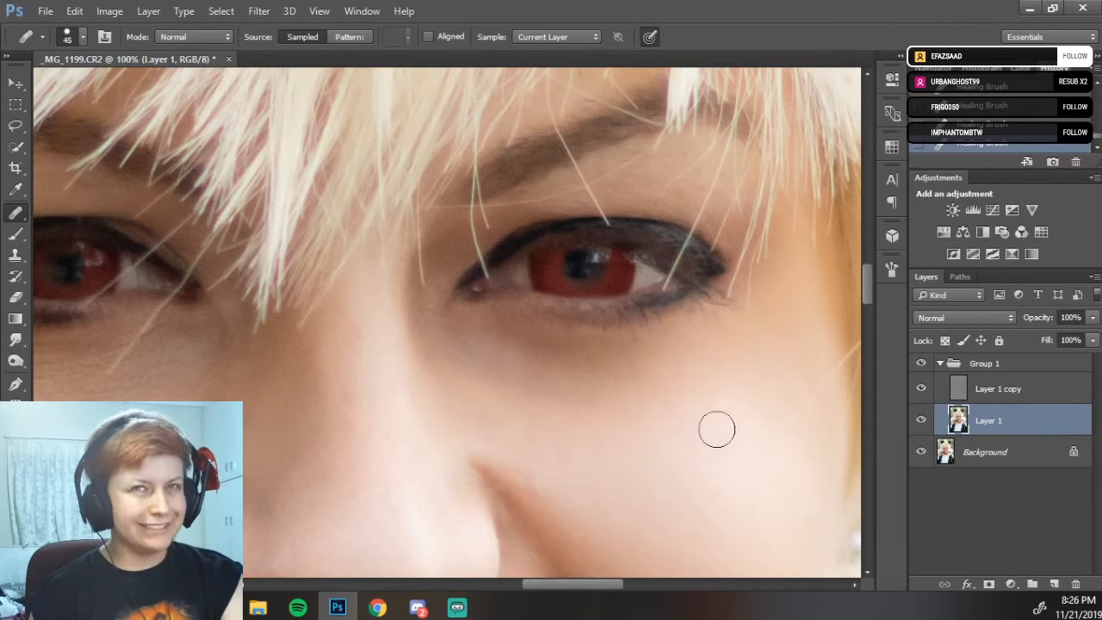
{"action": "key", "text": "bracketright"}
{"action": "key", "text": "alt"}
{"action": "left_click", "coordinate": [712, 421], "text": "alt"}
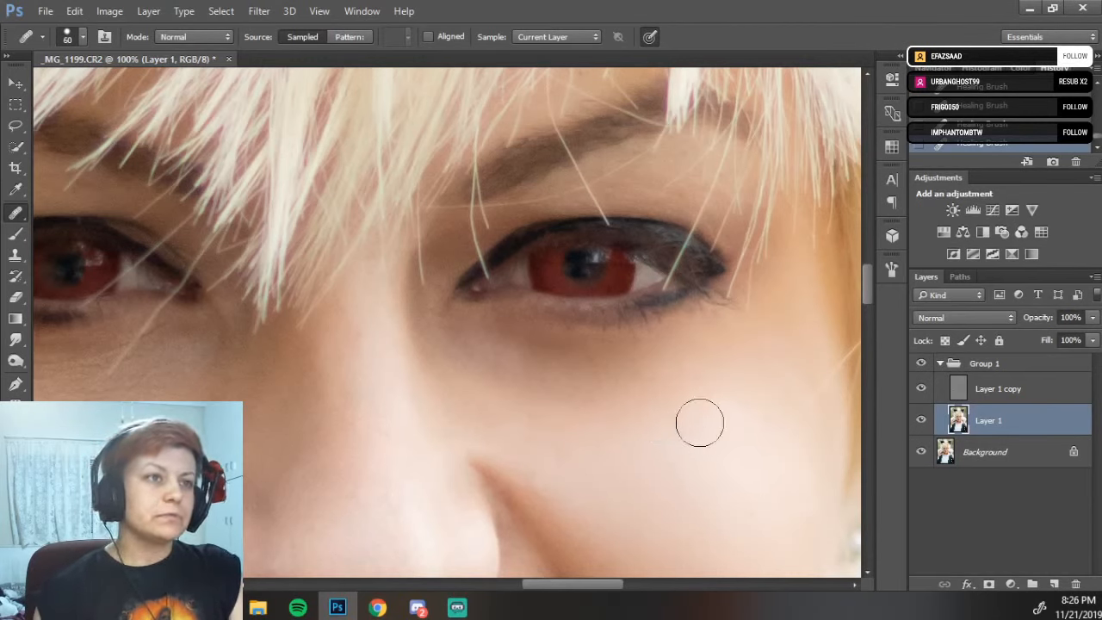
{"action": "key", "text": "alt"}
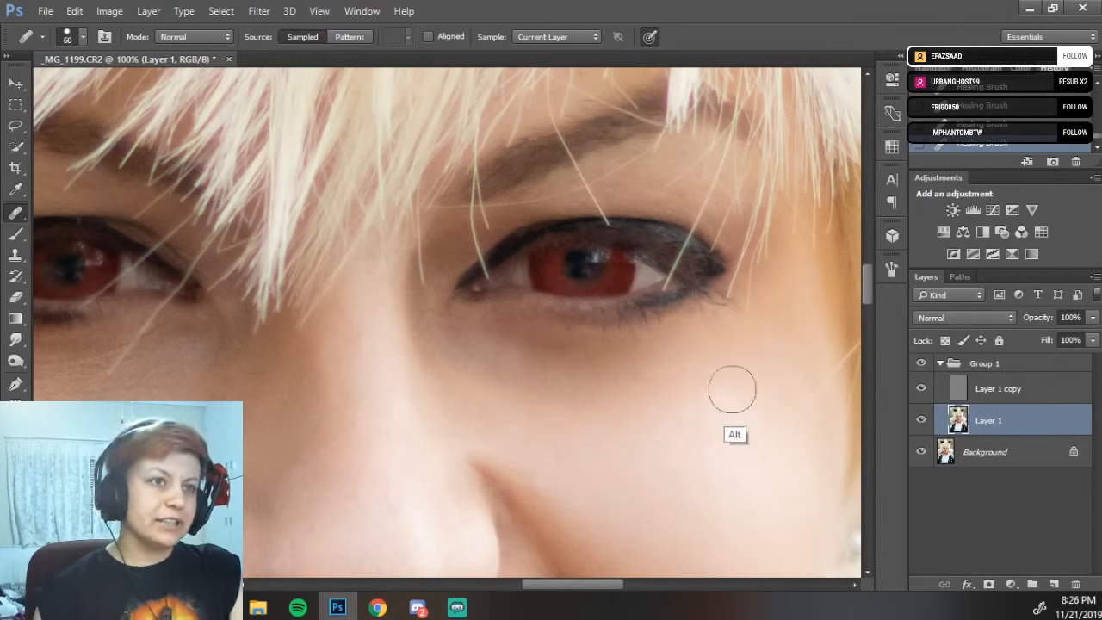
- Sample light cheek tone and heal the dark under-eye shadow on Layer 1 from the outer to the inner corner
{"action": "left_click", "coordinate": [727, 418], "text": "alt"}
{"action": "mouse_move", "coordinate": [698, 368]}
{"action": "left_mouse_down"}
{"action": "mouse_move", "coordinate": [625, 364]}
{"action": "mouse_move", "coordinate": [603, 396]}
{"action": "mouse_move", "coordinate": [580, 396]}
{"action": "mouse_move", "coordinate": [536, 361]}
{"action": "mouse_move", "coordinate": [520, 375]}
{"action": "mouse_move", "coordinate": [457, 343]}
{"action": "left_mouse_up"}
{"action": "mouse_move", "coordinate": [465, 348]}
{"action": "left_mouse_down"}
{"action": "mouse_move", "coordinate": [492, 371]}
{"action": "mouse_move", "coordinate": [523, 343]}
{"action": "mouse_move", "coordinate": [555, 349]}
{"action": "mouse_move", "coordinate": [588, 389]}
{"action": "mouse_move", "coordinate": [709, 357]}
{"action": "mouse_move", "coordinate": [622, 414]}
{"action": "mouse_move", "coordinate": [566, 414]}
{"action": "mouse_move", "coordinate": [538, 406]}
{"action": "mouse_move", "coordinate": [442, 328]}
{"action": "mouse_move", "coordinate": [432, 334]}
{"action": "mouse_move", "coordinate": [425, 311]}
{"action": "mouse_move", "coordinate": [450, 348]}
{"action": "mouse_move", "coordinate": [435, 358]}
{"action": "mouse_move", "coordinate": [420, 312]}
{"action": "mouse_move", "coordinate": [438, 313]}
{"action": "mouse_move", "coordinate": [454, 337]}
{"action": "mouse_move", "coordinate": [482, 326]}
{"action": "mouse_move", "coordinate": [631, 357]}
{"action": "mouse_move", "coordinate": [685, 334]}
{"action": "mouse_move", "coordinate": [771, 346]}
{"action": "mouse_move", "coordinate": [748, 369]}
{"action": "mouse_move", "coordinate": [652, 345]}
{"action": "mouse_move", "coordinate": [581, 362]}
{"action": "mouse_move", "coordinate": [685, 432]}
{"action": "mouse_move", "coordinate": [854, 413]}
{"action": "mouse_move", "coordinate": [778, 375]}
{"action": "mouse_move", "coordinate": [731, 378]}
{"action": "mouse_move", "coordinate": [752, 354]}
{"action": "mouse_move", "coordinate": [710, 361]}
{"action": "mouse_move", "coordinate": [685, 343]}
{"action": "mouse_move", "coordinate": [704, 351]}
{"action": "mouse_move", "coordinate": [647, 420]}
{"action": "mouse_move", "coordinate": [585, 448]}
{"action": "left_mouse_up"}
{"action": "left_click", "coordinate": [732, 433], "text": "alt"}
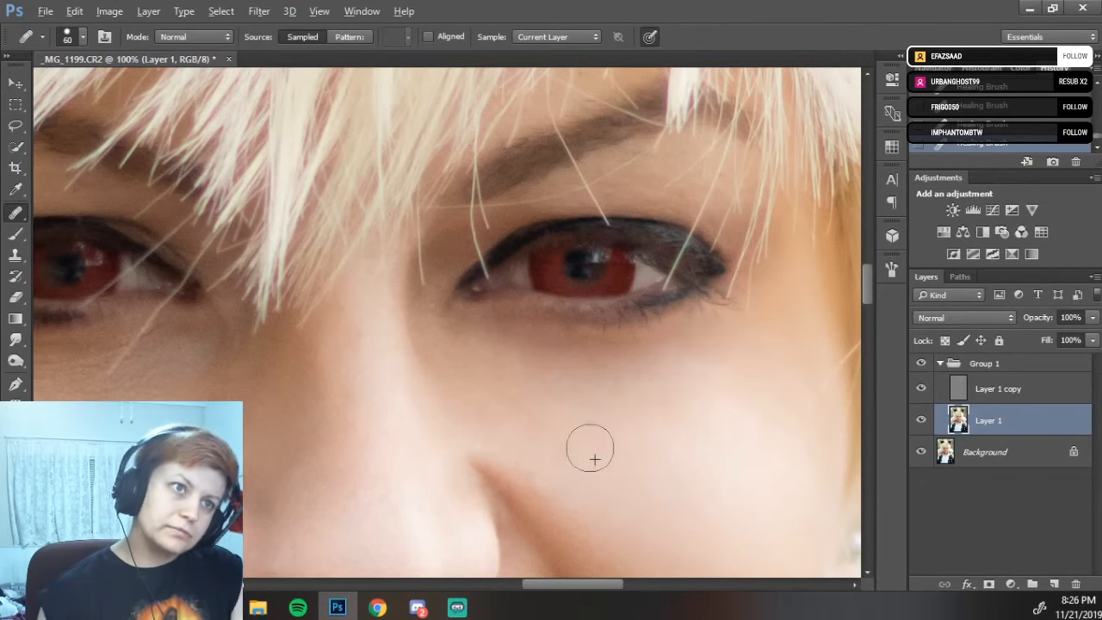
{"action": "left_click_drag", "start_coordinate": [686, 398], "coordinate": [681, 374]}
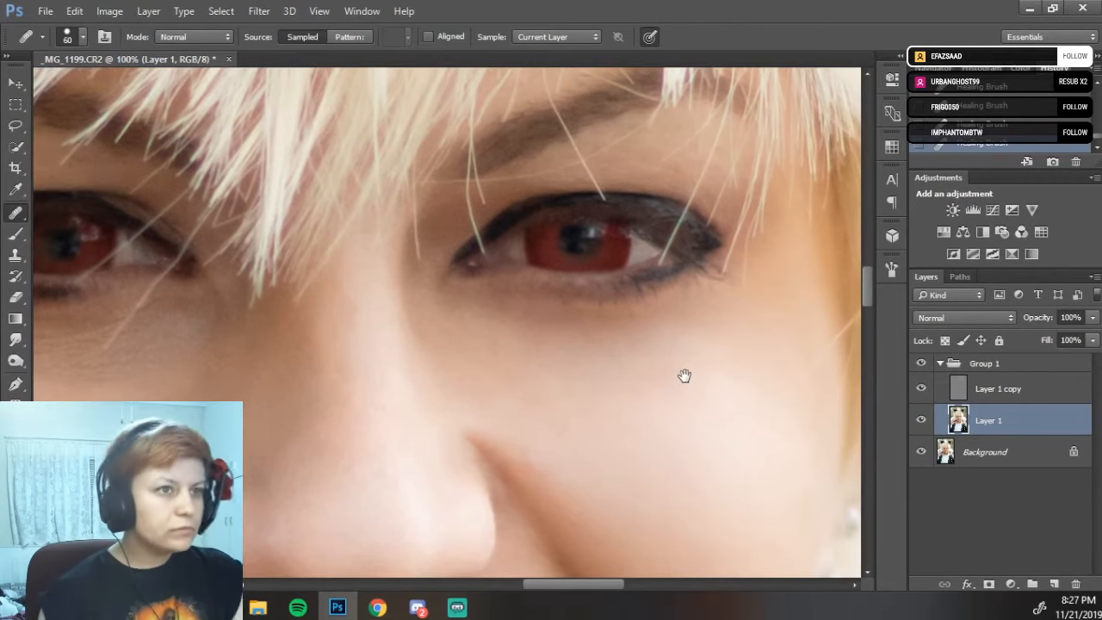
- Hide Background, temporarily hide Layer 1 copy, and even out the cheek tones below the eye on Layer 1 with sampled skin
{"action": "left_click", "coordinate": [921, 452]}
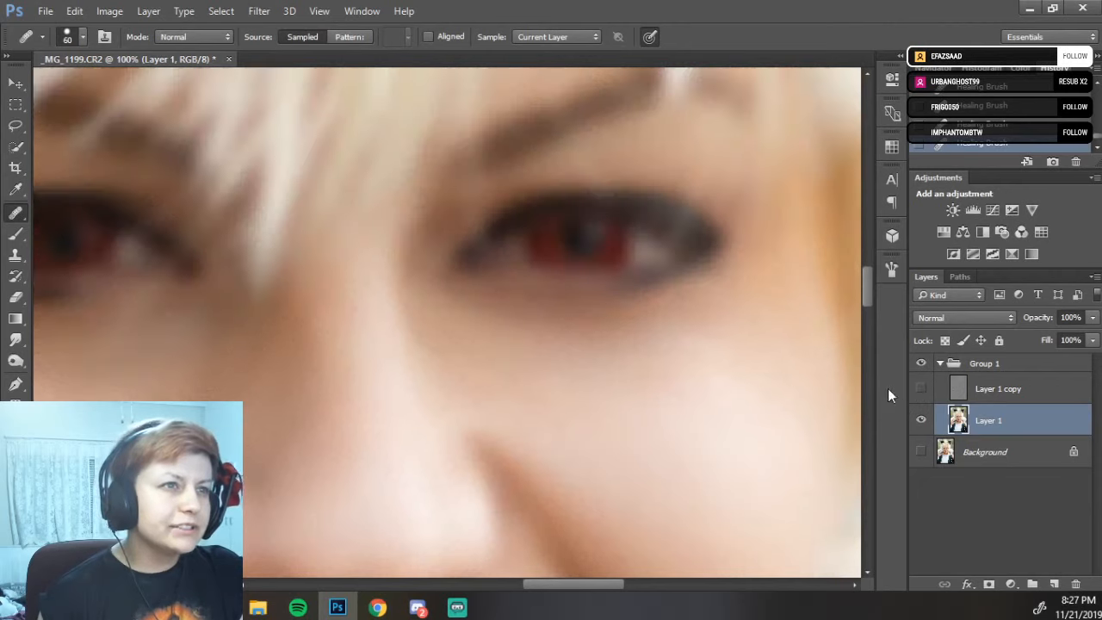
{"action": "left_click", "coordinate": [747, 396], "text": "alt"}
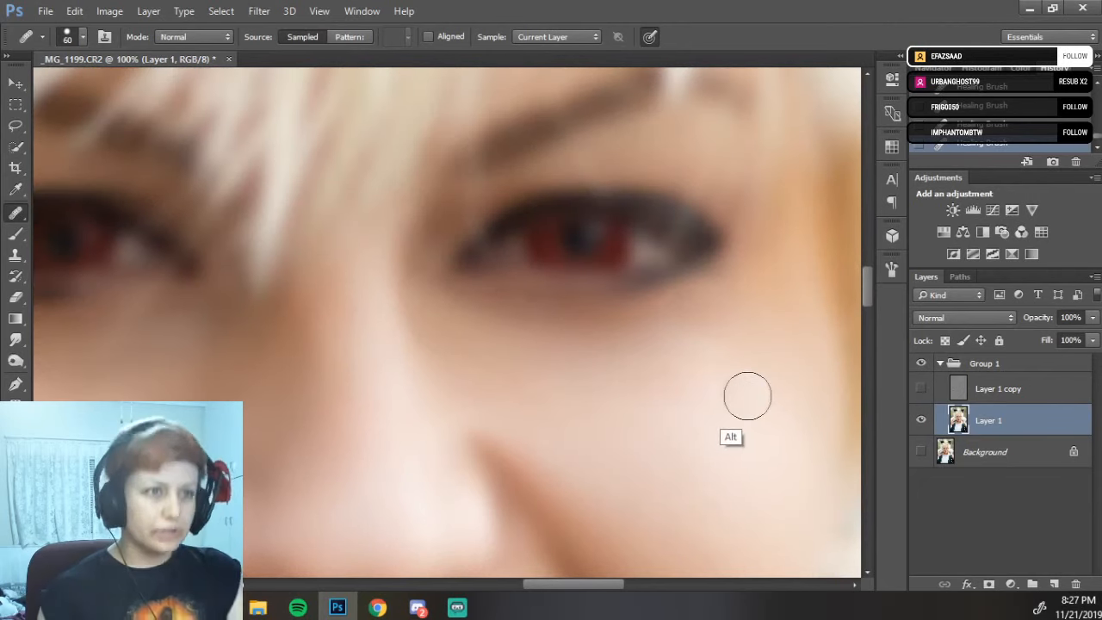
{"action": "left_click_drag", "start_coordinate": [688, 382], "coordinate": [574, 412]}
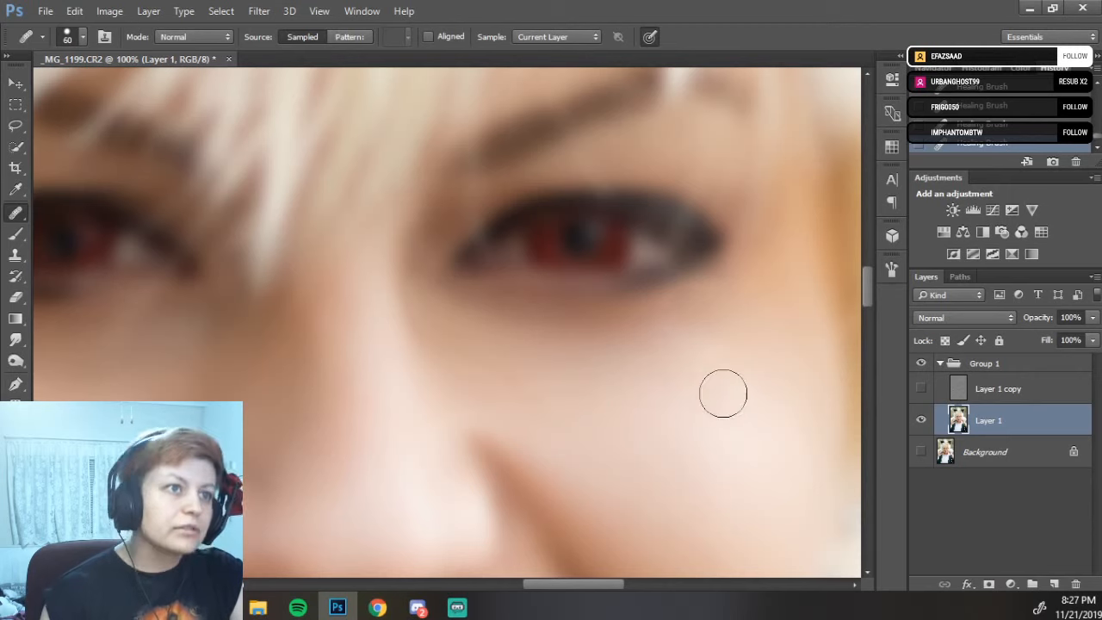
{"action": "left_click", "coordinate": [702, 396], "text": "alt"}
{"action": "mouse_move", "coordinate": [691, 396]}
{"action": "left_mouse_down"}
{"action": "mouse_move", "coordinate": [540, 396]}
{"action": "mouse_move", "coordinate": [483, 360]}
{"action": "mouse_move", "coordinate": [512, 383]}
{"action": "mouse_move", "coordinate": [561, 392]}
{"action": "left_mouse_up"}
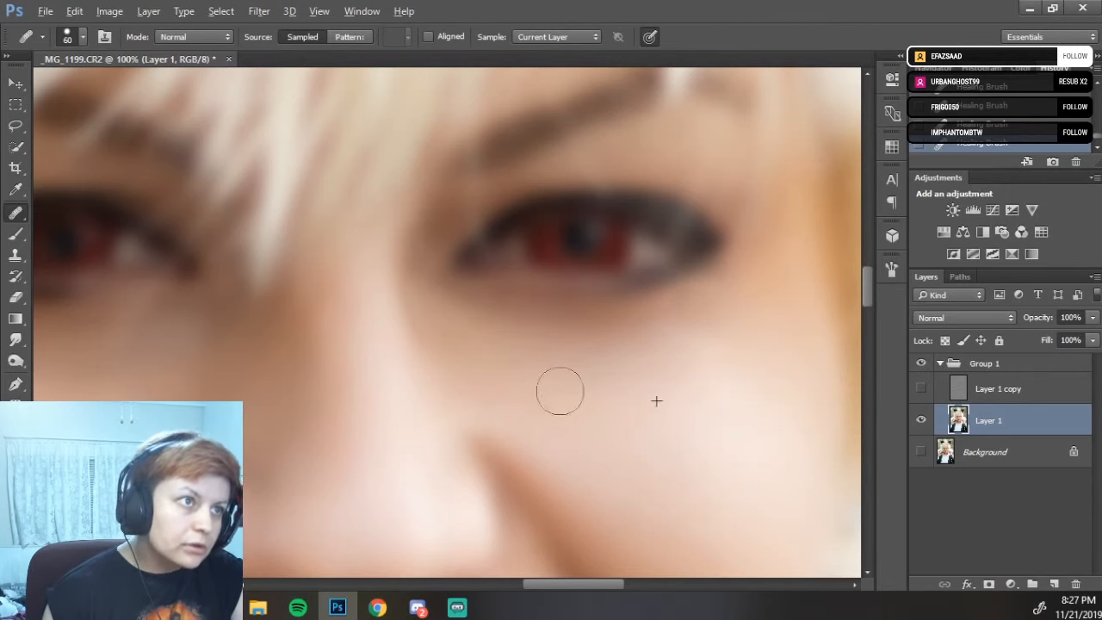
{"action": "left_click", "coordinate": [921, 388]}
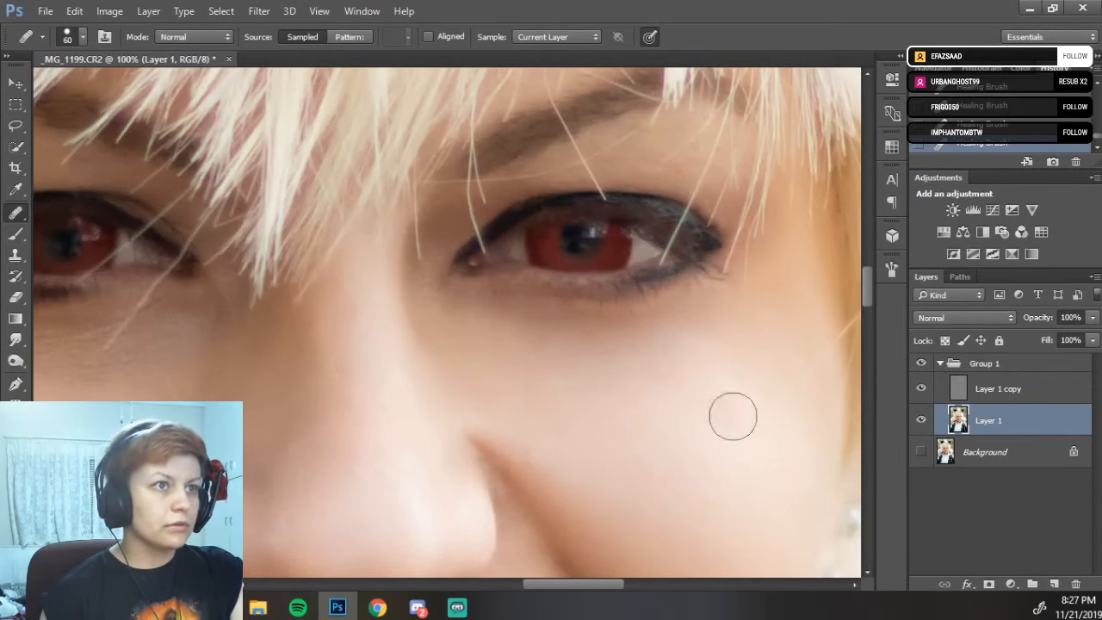
- Sample light upper-cheek skin and heal the remaining uneven tones below the eye and across the cheek on Layer 1
{"action": "key", "text": "alt"}
{"action": "left_click", "coordinate": [714, 379], "text": "alt"}
{"action": "mouse_move", "coordinate": [731, 364]}
{"action": "left_mouse_down"}
{"action": "mouse_move", "coordinate": [692, 323]}
{"action": "mouse_move", "coordinate": [704, 315]}
{"action": "mouse_move", "coordinate": [745, 334]}
{"action": "mouse_move", "coordinate": [757, 370]}
{"action": "mouse_move", "coordinate": [776, 386]}
{"action": "mouse_move", "coordinate": [756, 339]}
{"action": "mouse_move", "coordinate": [678, 371]}
{"action": "mouse_move", "coordinate": [763, 362]}
{"action": "left_mouse_up"}
{"action": "key", "text": "alt"}
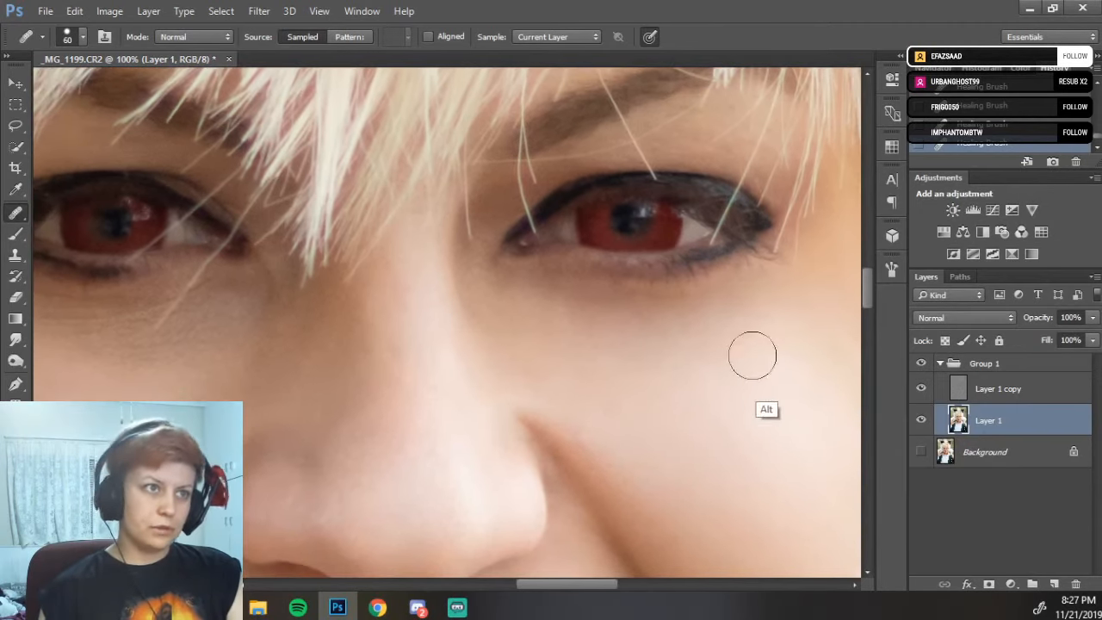
{"action": "mouse_move", "coordinate": [693, 348]}
{"action": "left_mouse_down"}
{"action": "mouse_move", "coordinate": [714, 370]}
{"action": "mouse_move", "coordinate": [684, 371]}
{"action": "mouse_move", "coordinate": [710, 363]}
{"action": "left_mouse_up"}
{"action": "left_click", "coordinate": [608, 362]}
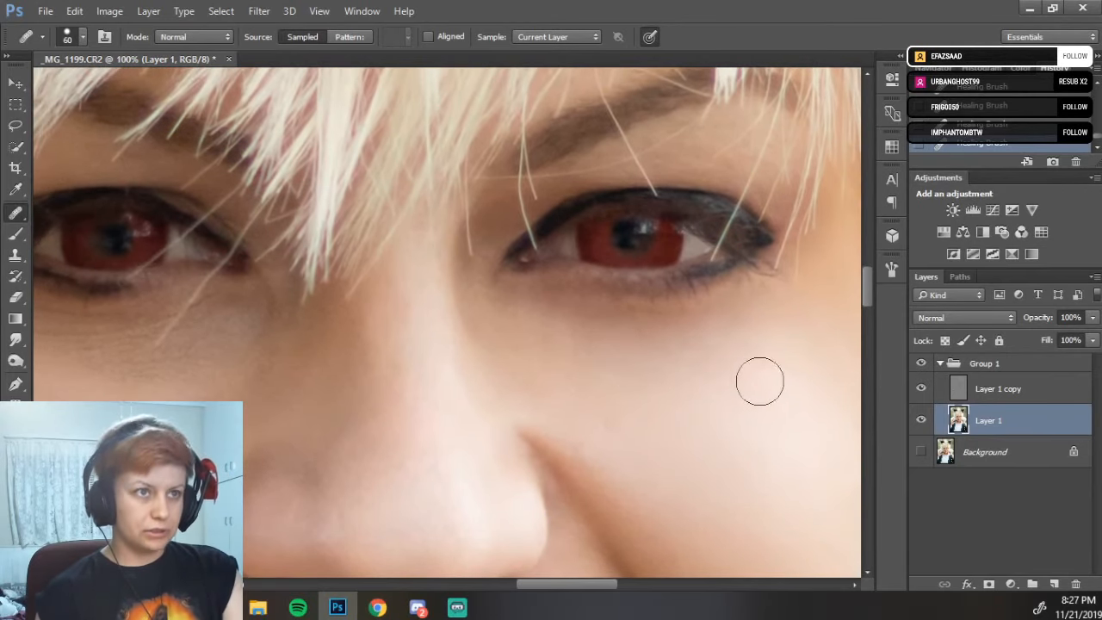
{"action": "left_click", "coordinate": [708, 332]}
{"action": "key", "text": "alt"}
{"action": "left_click", "coordinate": [770, 398], "text": "alt"}
{"action": "left_click_drag", "start_coordinate": [726, 357], "coordinate": [714, 417]}
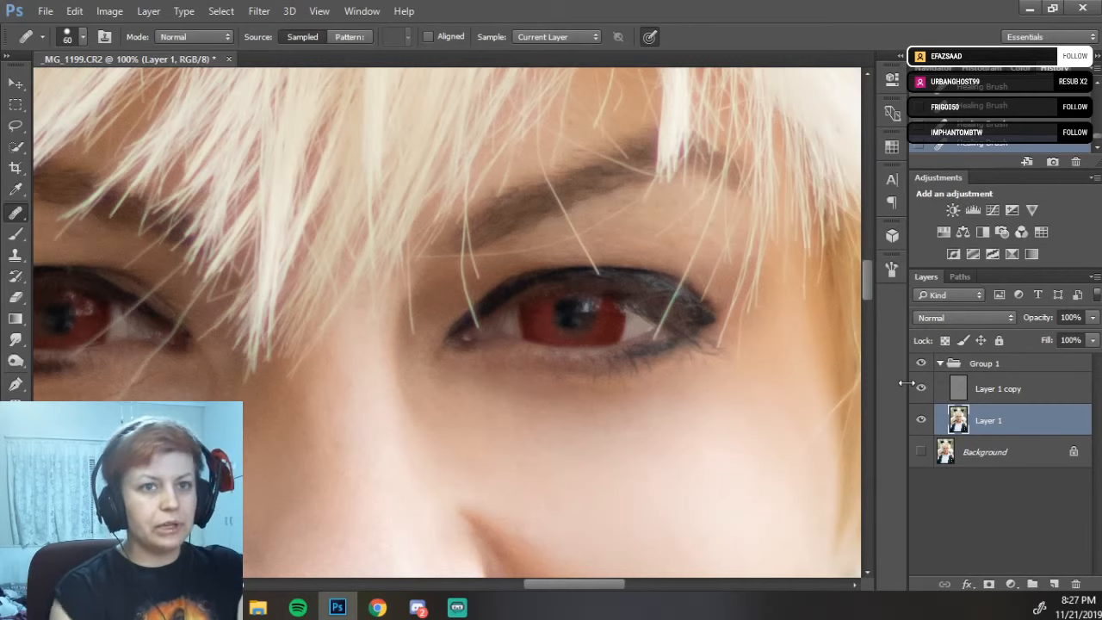
- Create a new layer directly above Layer 1 and set the Brush size to 20 px
{"action": "key", "text": "ctrl+shift+n"}
{"action": "key", "text": "Return"}
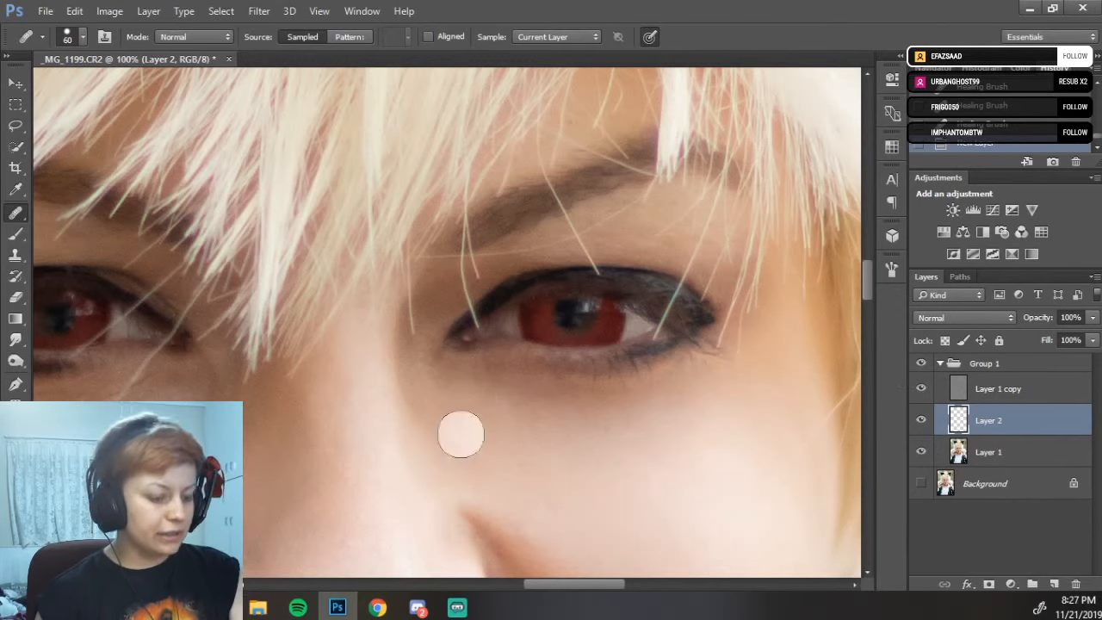
{"action": "key", "text": "b"}
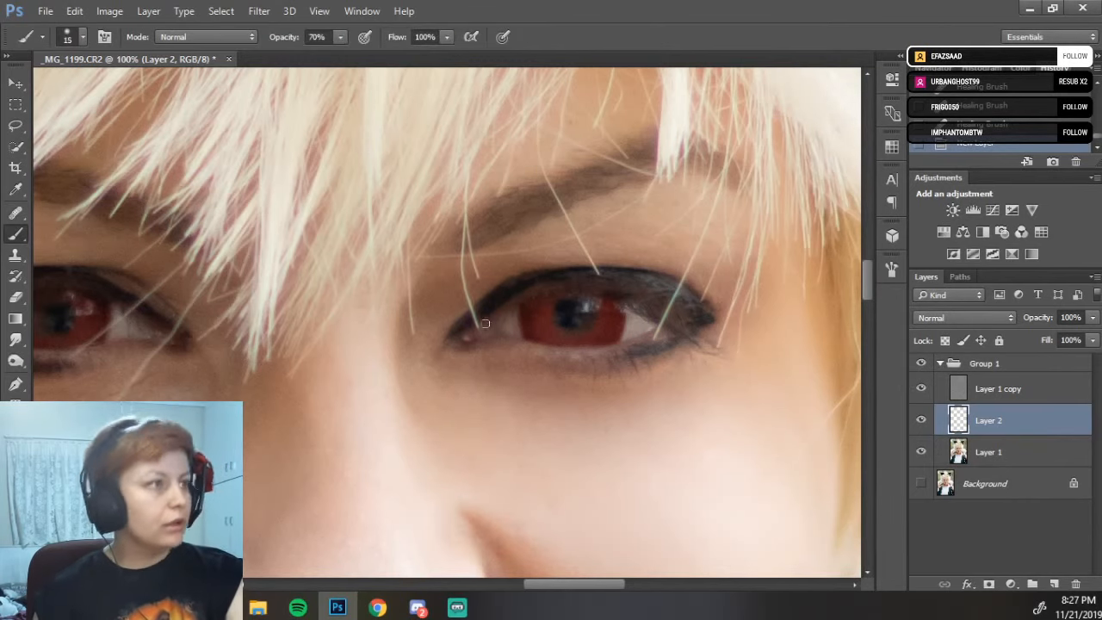
{"action": "key", "text": "bracketright"}
- Sample the dark eyeliner colour and paint sharper liner points at the inner and outer eye corners on Layer 2
{"action": "key", "text": "i"}
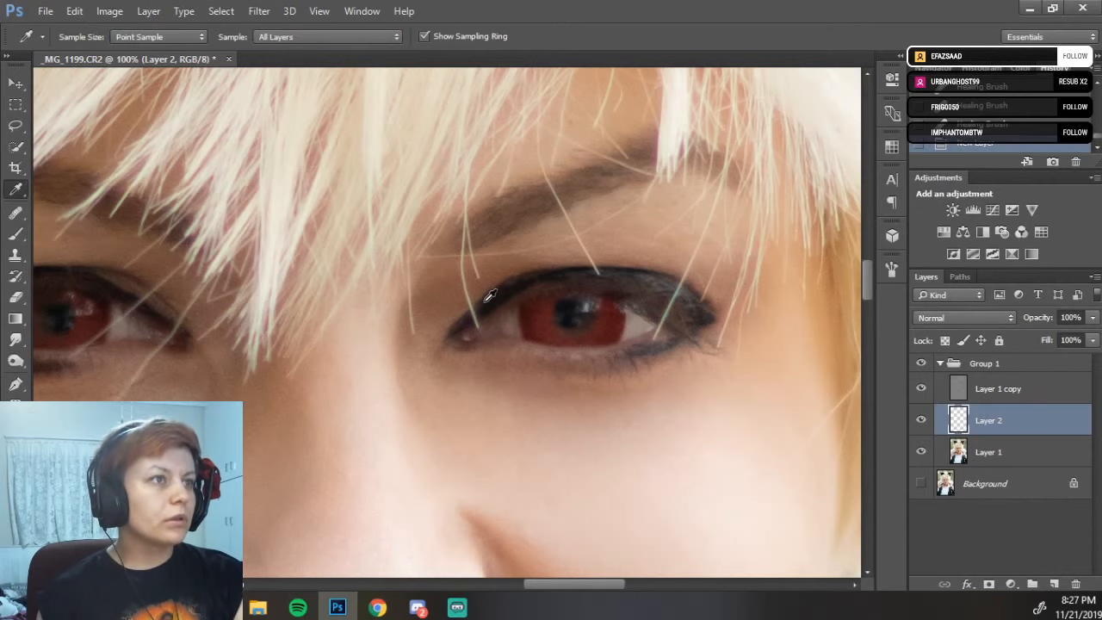
{"action": "key", "text": "b"}
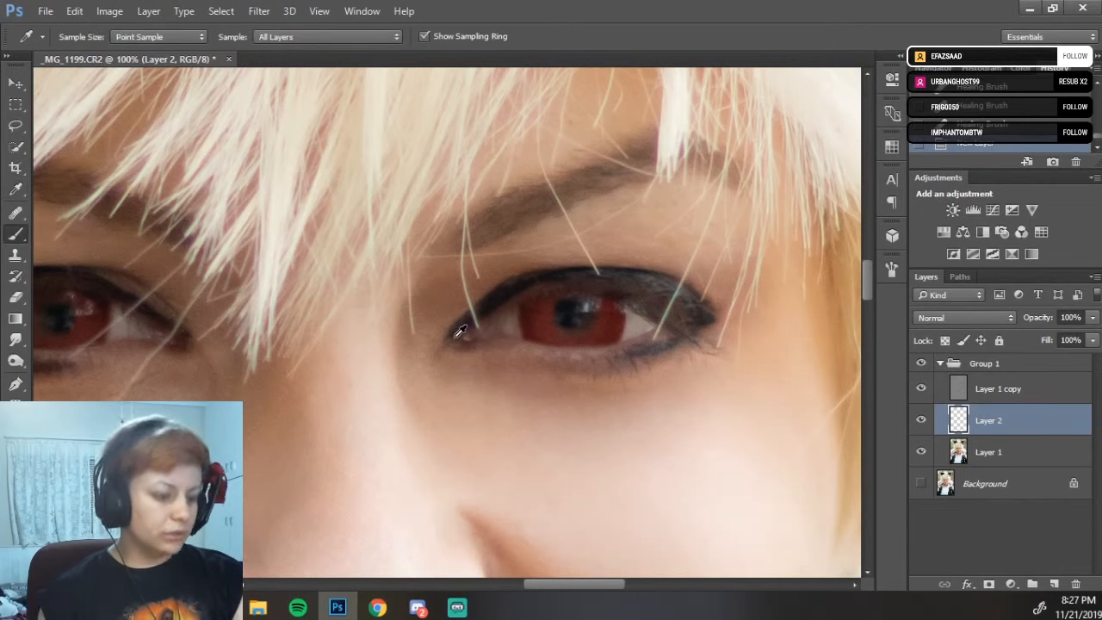
{"action": "key", "text": "b"}
{"action": "left_click_drag", "start_coordinate": [436, 347], "coordinate": [472, 316]}
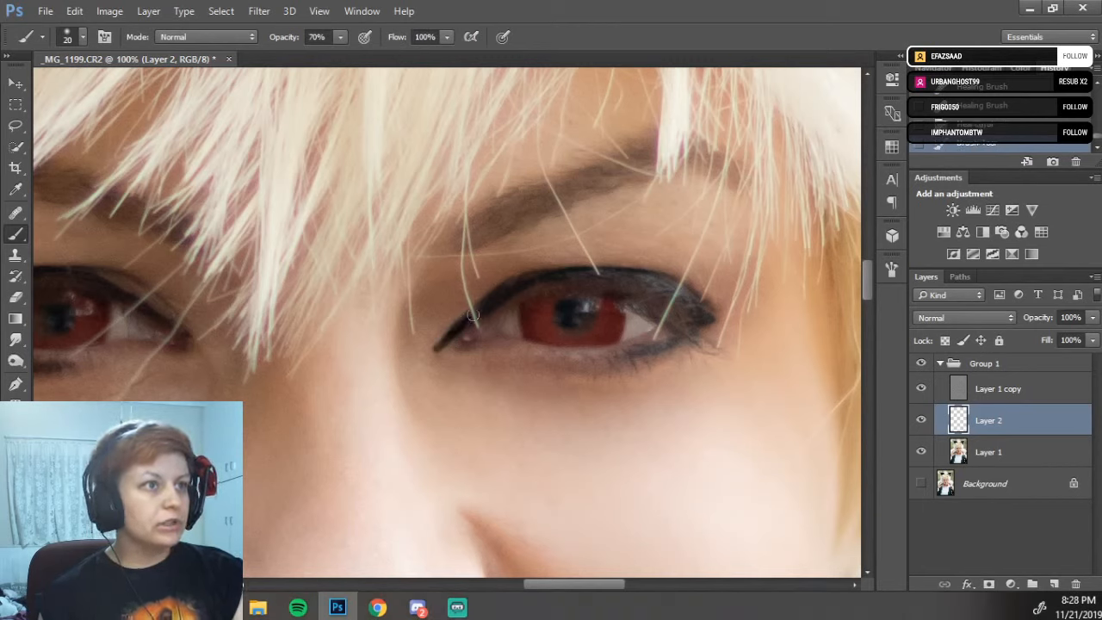
{"action": "left_click_drag", "start_coordinate": [437, 348], "coordinate": [453, 332]}
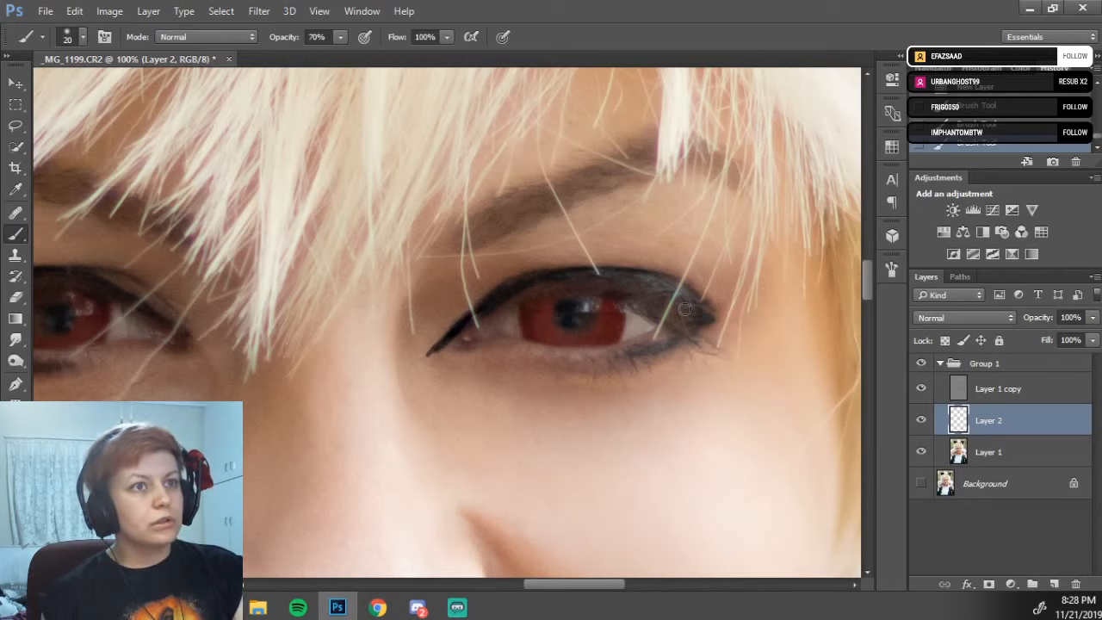
{"action": "left_click_drag", "start_coordinate": [718, 320], "coordinate": [733, 323]}
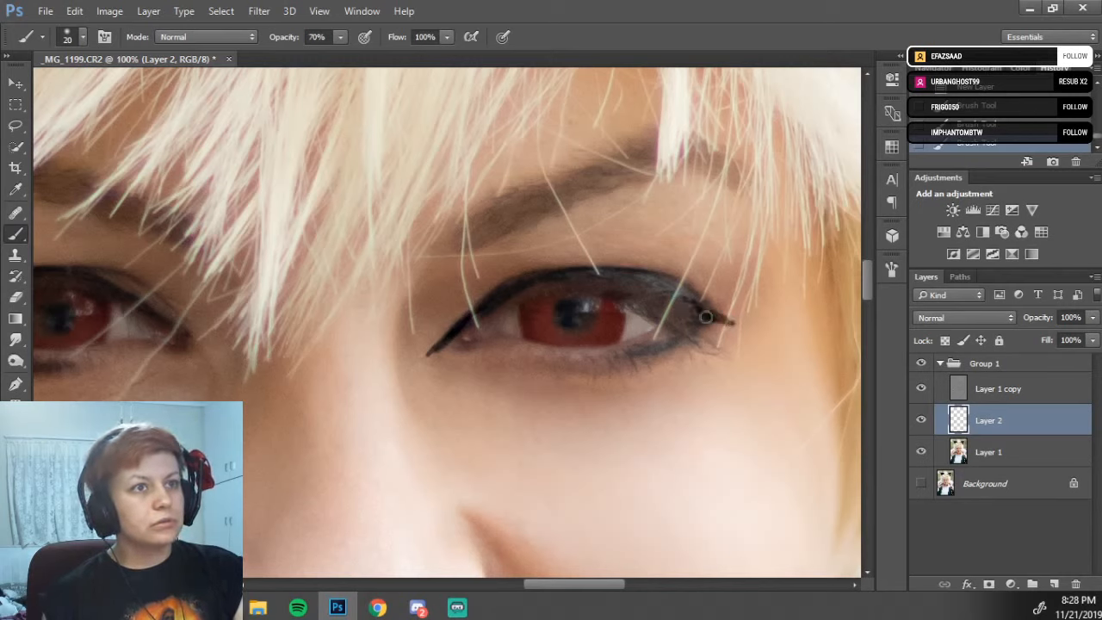
{"action": "left_click_drag", "start_coordinate": [708, 320], "coordinate": [703, 306]}
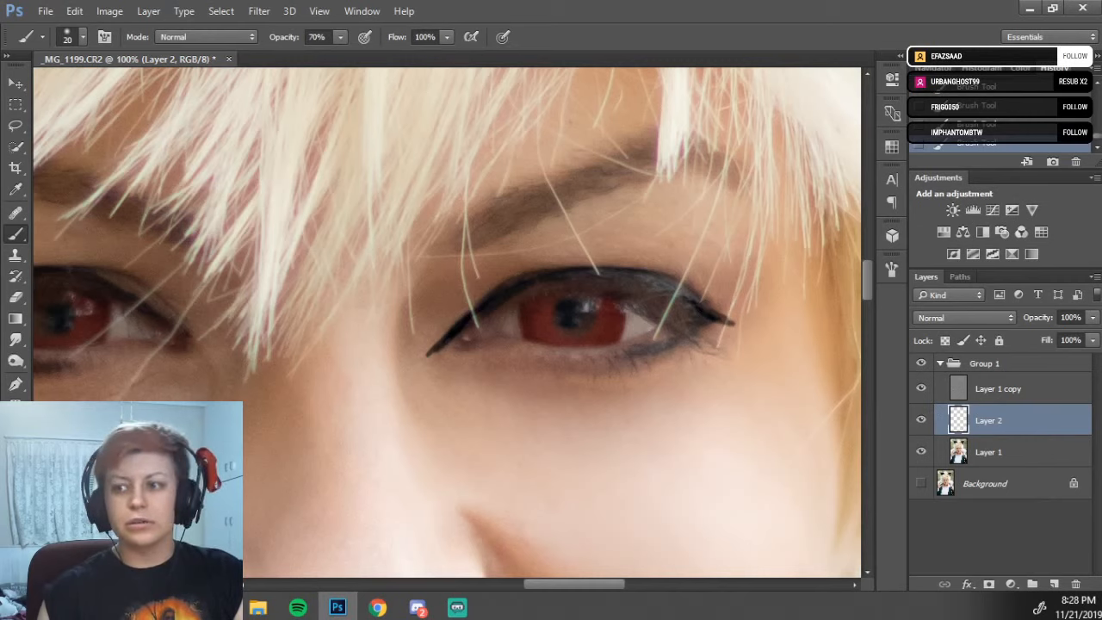
- Paint a dark eyeliner stroke along the lower lash line from the outer corner towards the middle of the eye
{"action": "key", "text": "alt+Tab"}
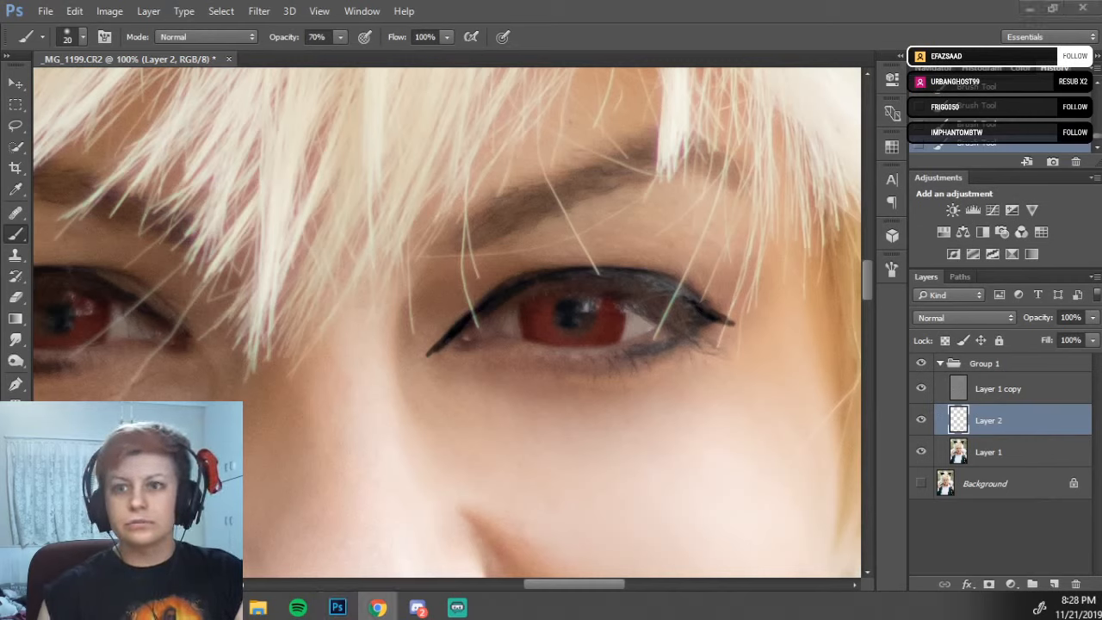
{"action": "key", "text": "alt+Tab"}
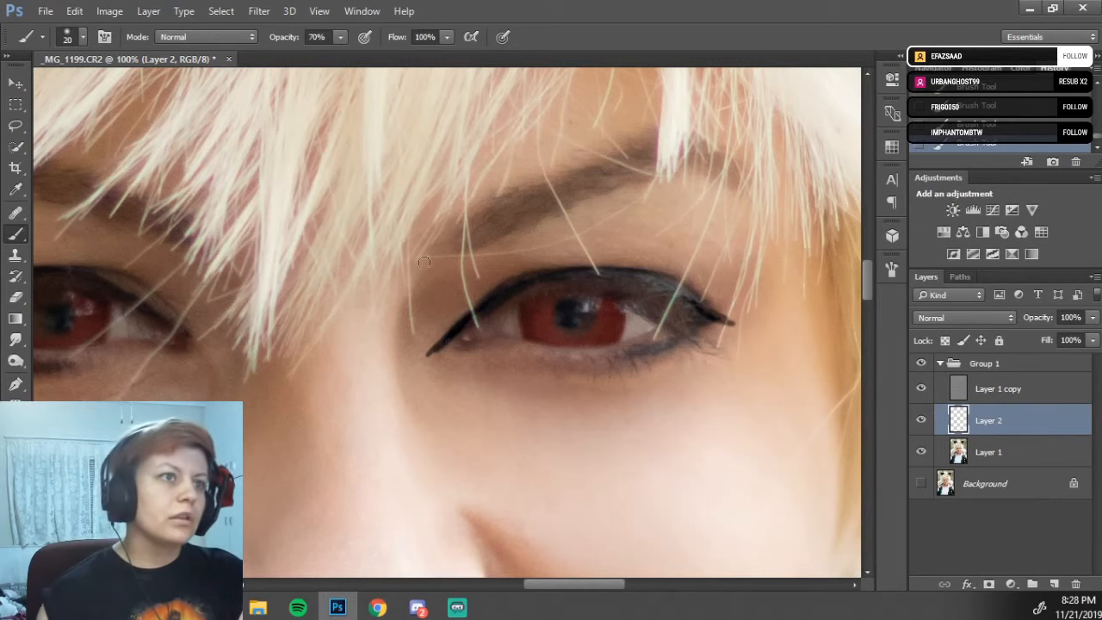
{"action": "mouse_move", "coordinate": [606, 357]}
{"action": "left_mouse_down"}
{"action": "mouse_move", "coordinate": [699, 325]}
{"action": "mouse_move", "coordinate": [632, 355]}
{"action": "mouse_move", "coordinate": [691, 331]}
{"action": "left_mouse_up"}
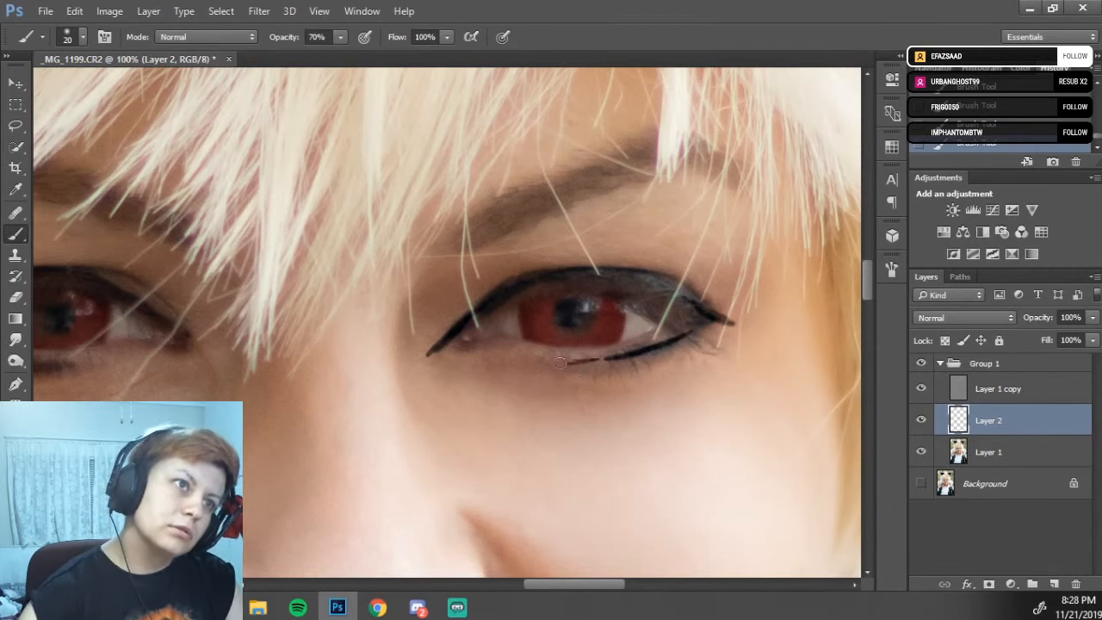
{"action": "left_click_drag", "start_coordinate": [611, 357], "coordinate": [564, 363]}
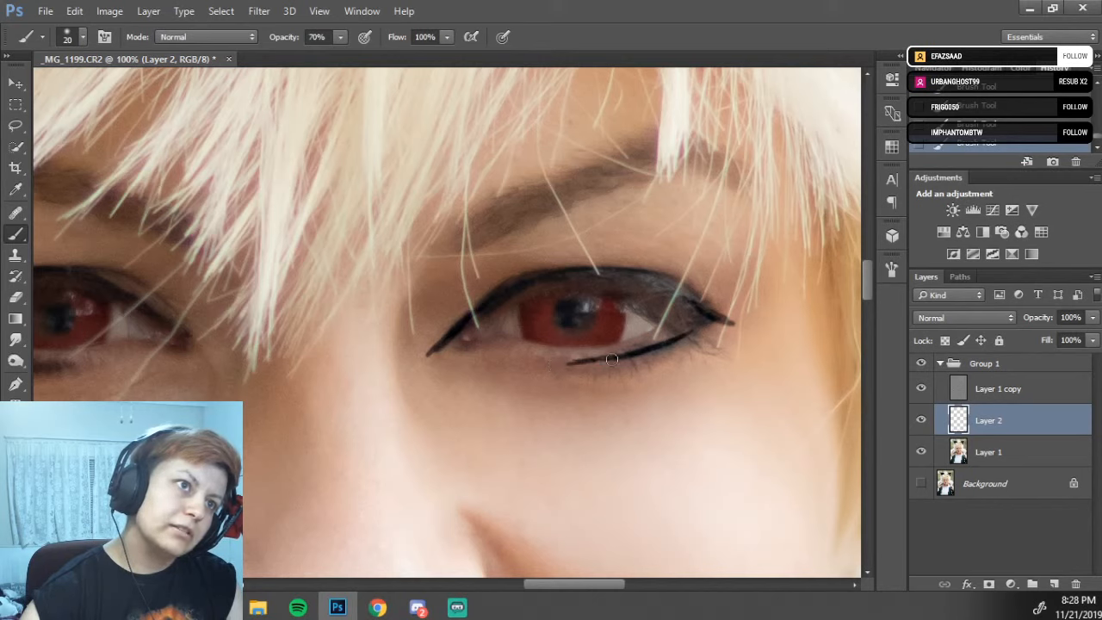
{"action": "left_click_drag", "start_coordinate": [589, 360], "coordinate": [551, 362]}
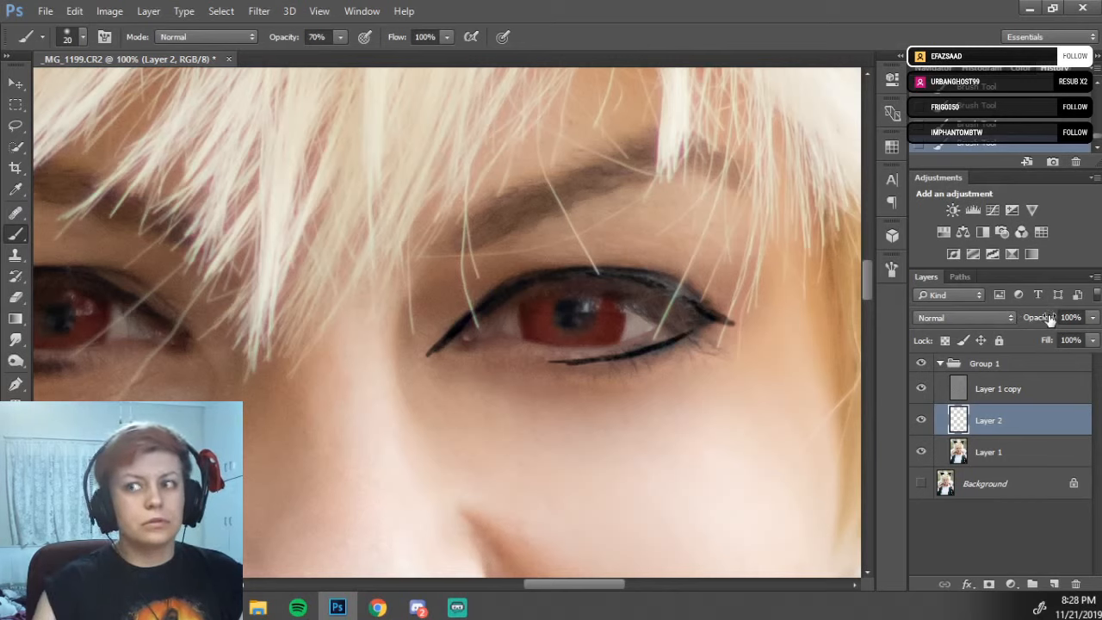
- Lower the opacity of Layer 2 to 62% to soften the painted eyeliner
{"action": "left_click_drag", "start_coordinate": [1050, 320], "coordinate": [1037, 320]}
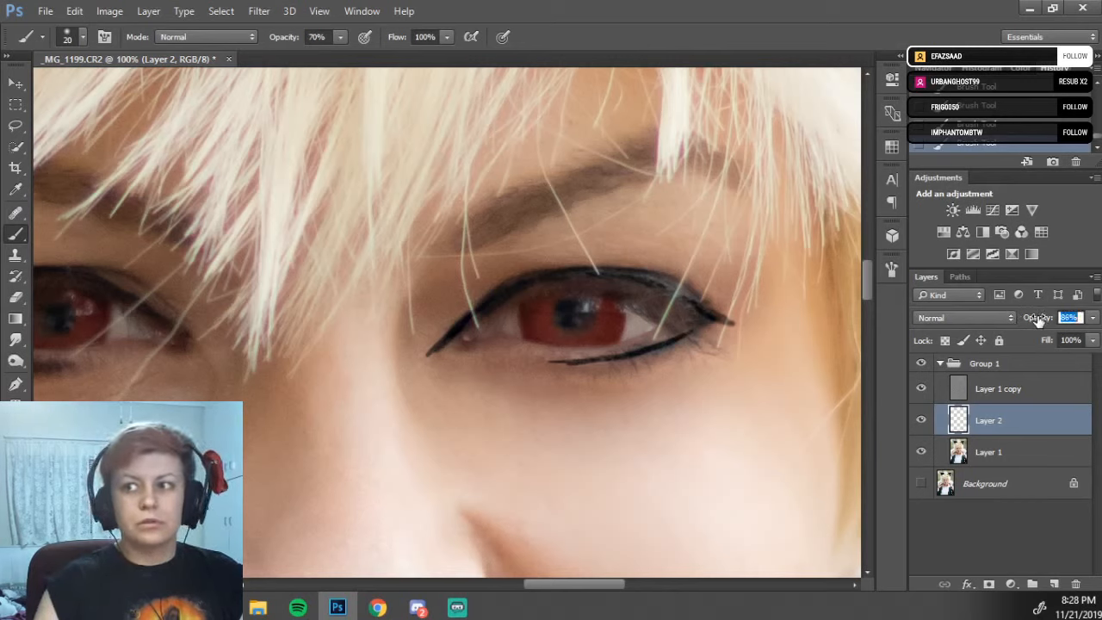
{"action": "mouse_move", "coordinate": [1047, 321]}
{"action": "left_mouse_down"}
{"action": "mouse_move", "coordinate": [1029, 319]}
{"action": "mouse_move", "coordinate": [1040, 319]}
{"action": "left_mouse_up"}
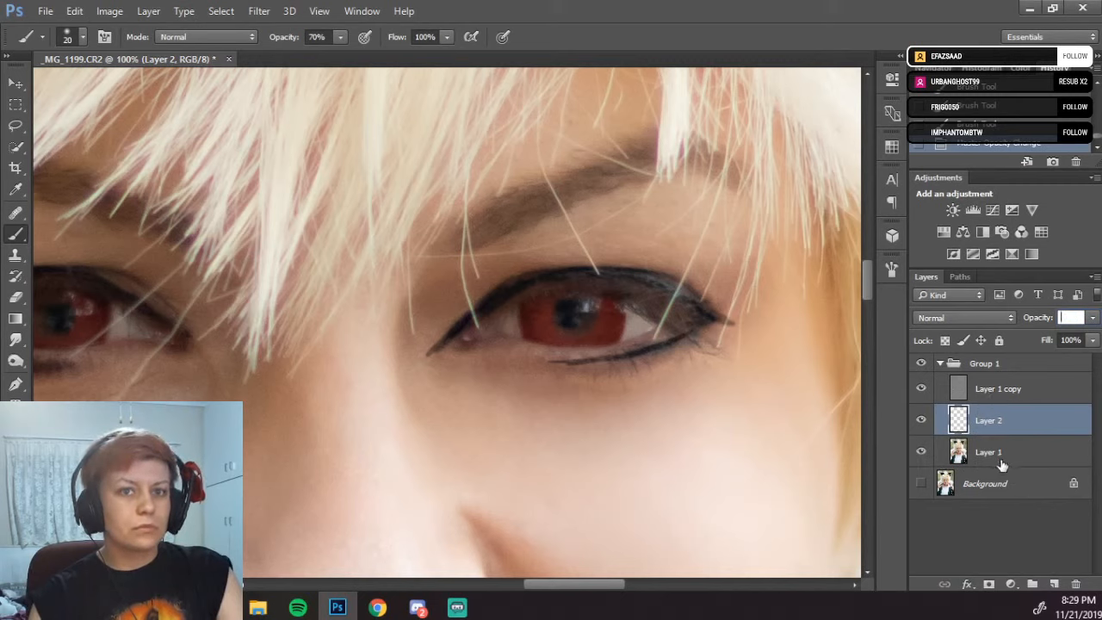
{"action": "left_click", "coordinate": [955, 452]}
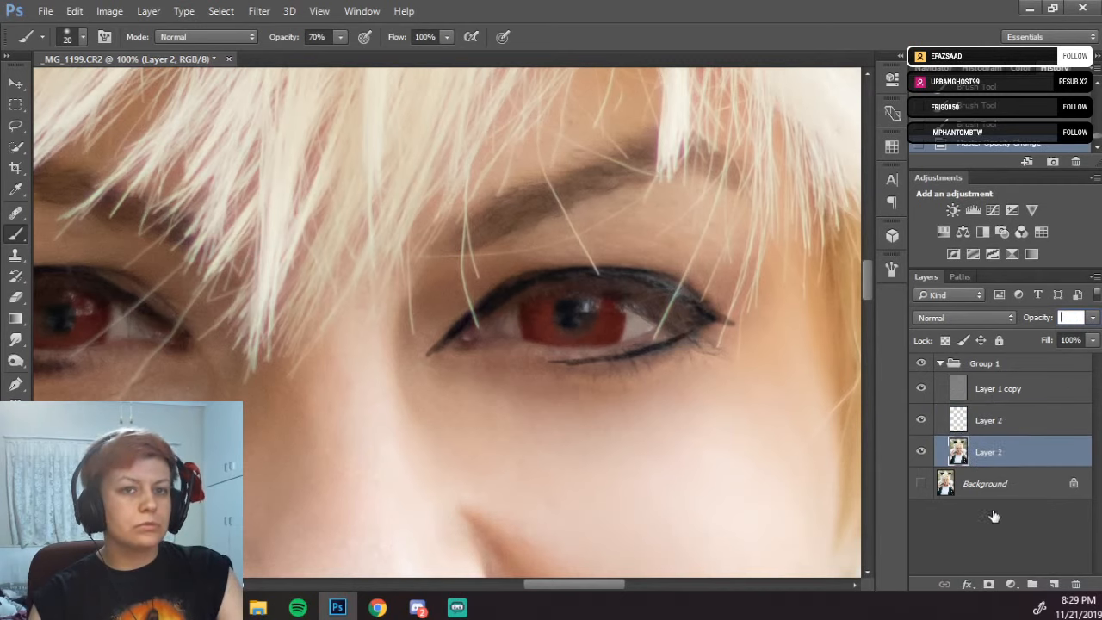
{"action": "left_click", "coordinate": [985, 425]}
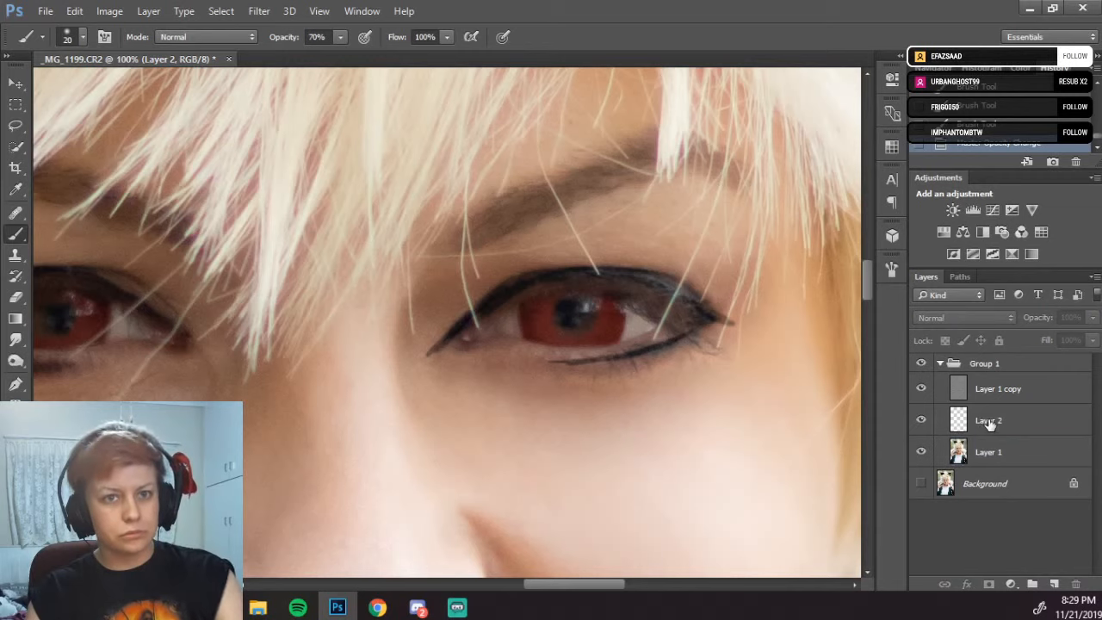
{"action": "left_click", "coordinate": [989, 426]}
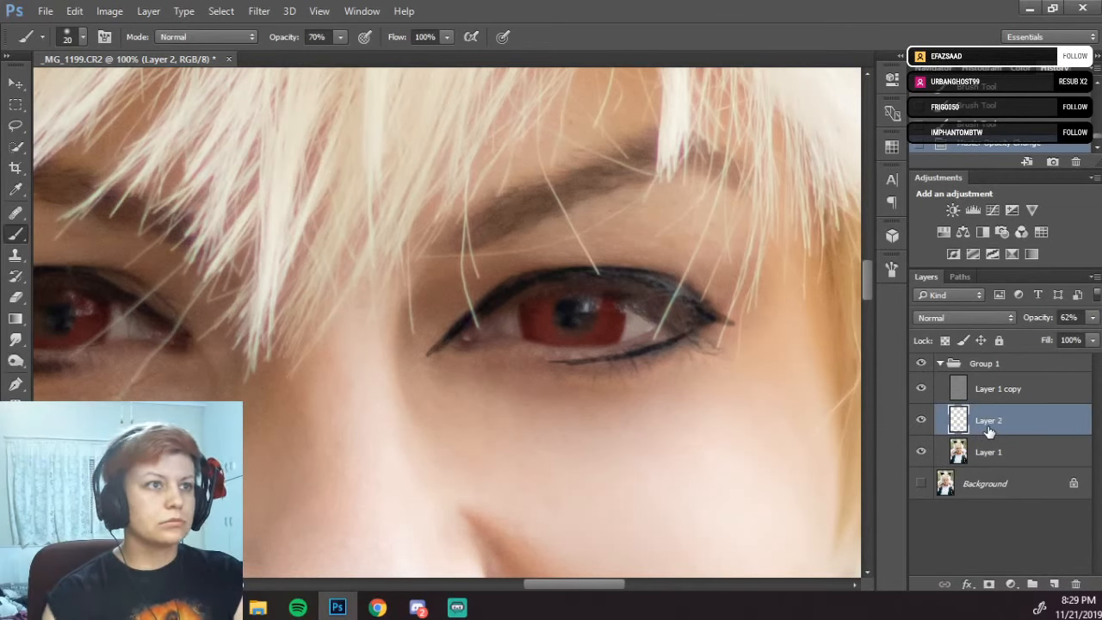
- Clear all painted eyeliner from Layer 2 and set the layer's opacity back to 100%
{"action": "key", "text": "ctrl+a"}
{"action": "key", "text": "Delete"}
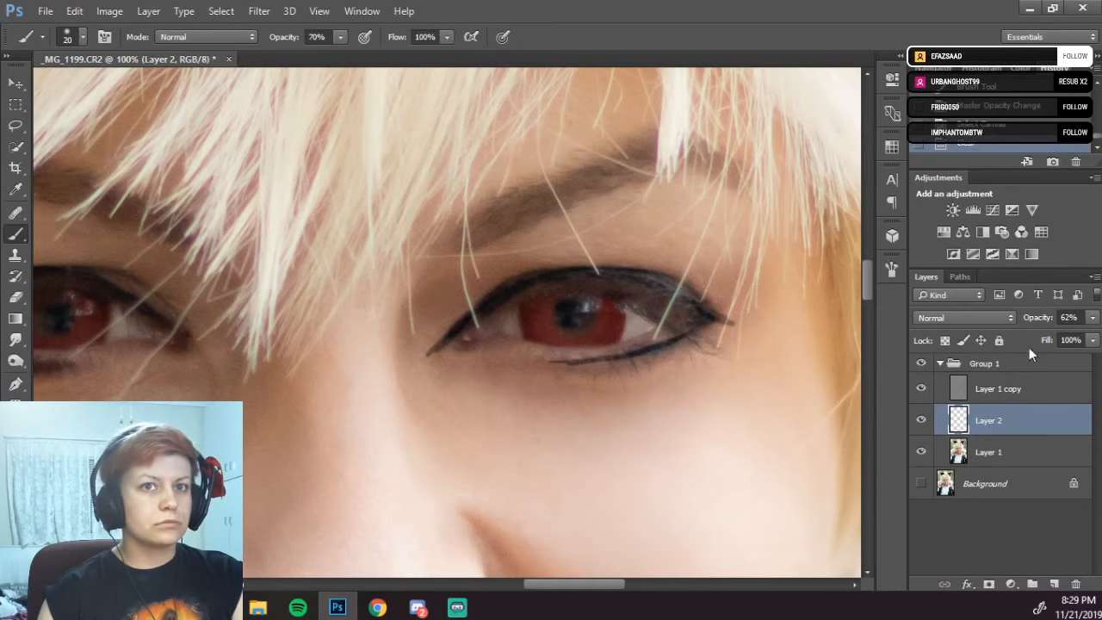
{"action": "left_click_drag", "start_coordinate": [1034, 319], "coordinate": [1078, 319]}
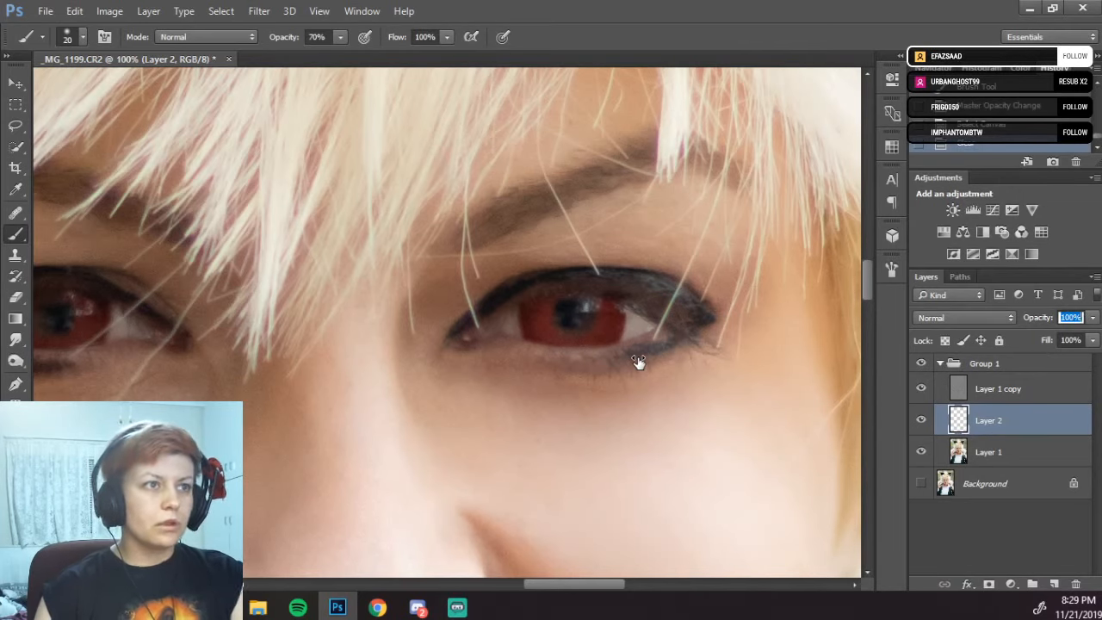
- Sample the red of the iris and choose a lighter red as the brush colour
{"action": "key", "text": "ctrl+plus"}
{"action": "left_click_drag", "start_coordinate": [590, 341], "coordinate": [434, 375]}
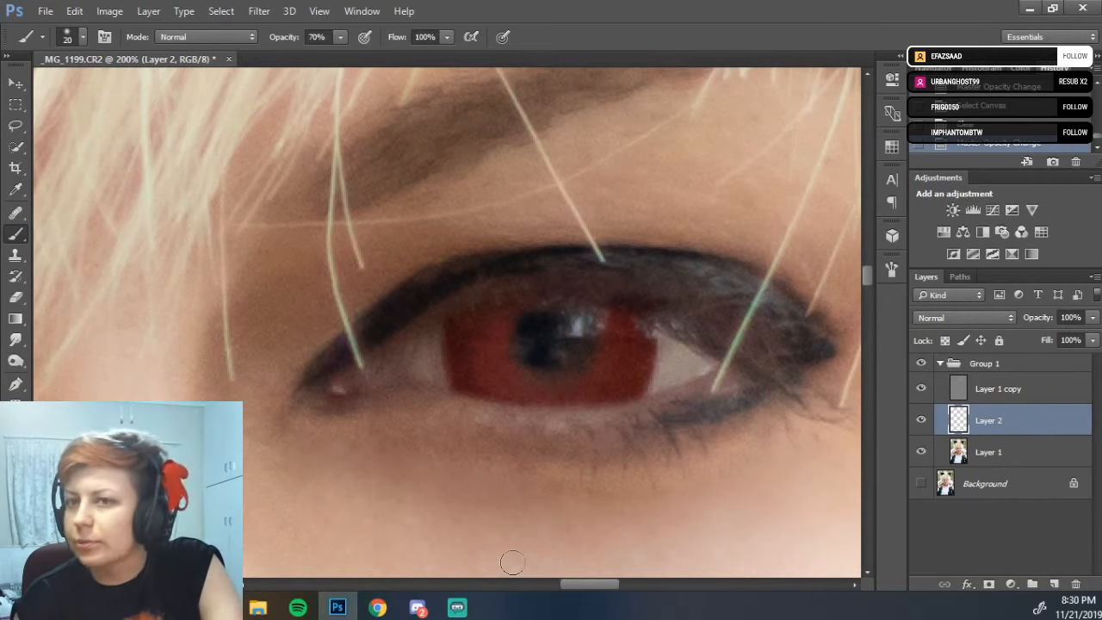
{"action": "left_click_drag", "start_coordinate": [600, 443], "coordinate": [548, 402]}
{"action": "left_click_drag", "start_coordinate": [504, 373], "coordinate": [537, 408]}
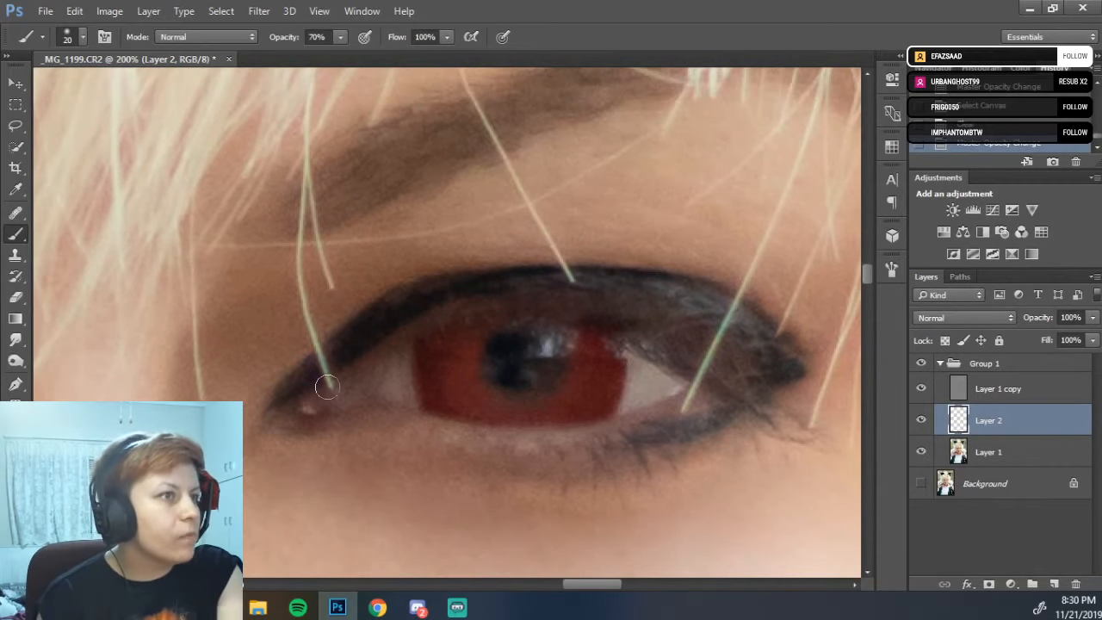
{"action": "key", "text": "i"}
{"action": "left_click", "coordinate": [473, 365]}
{"action": "key", "text": "b"}
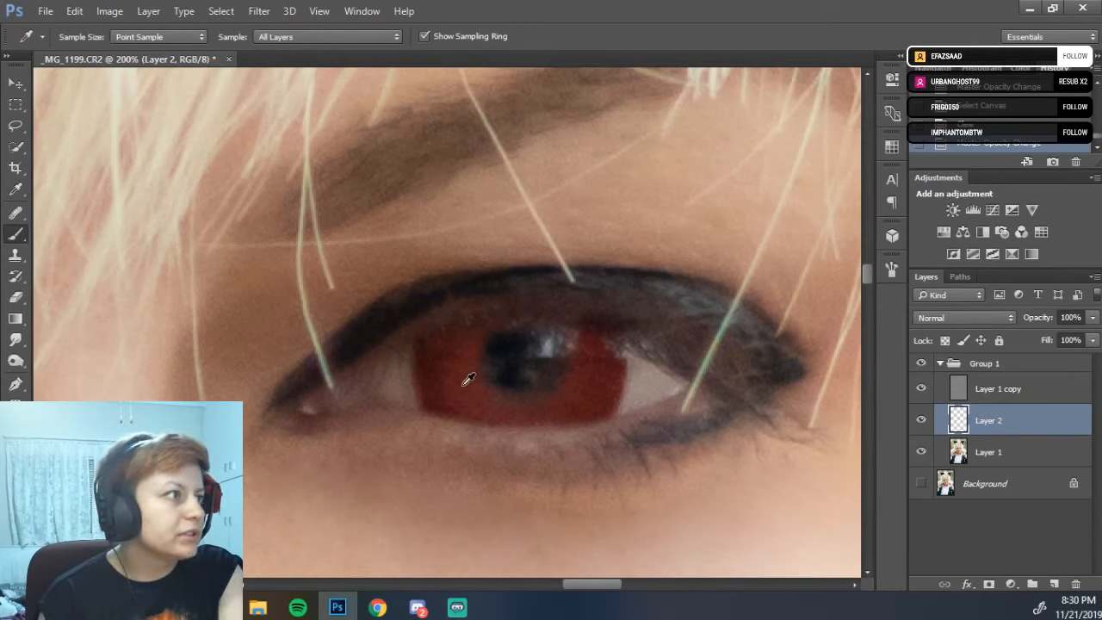
{"action": "left_click", "coordinate": [1020, 69]}
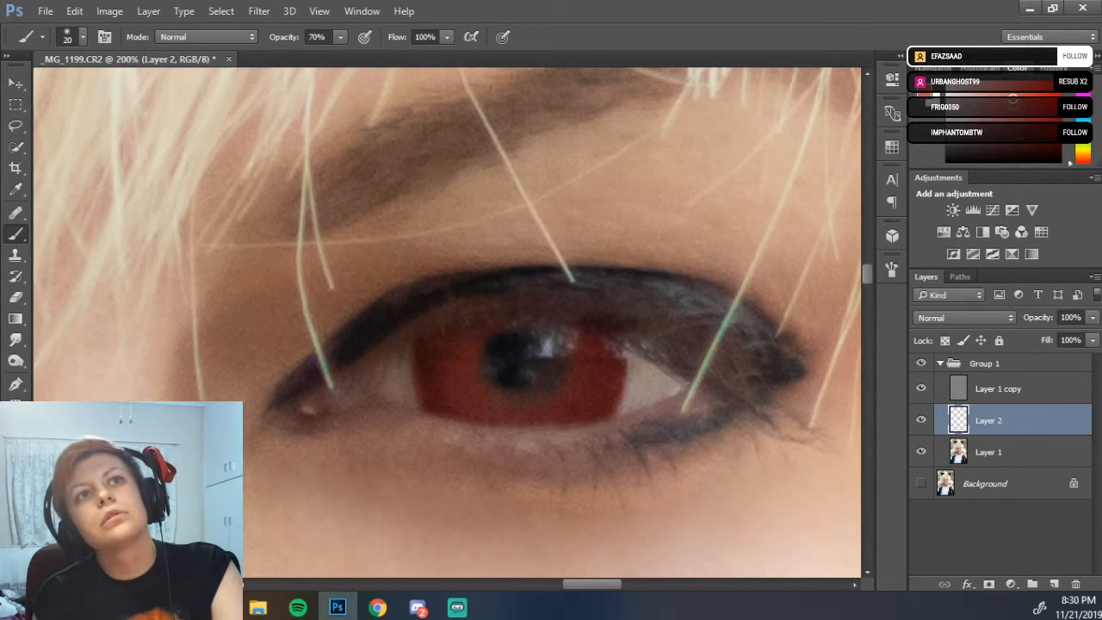
- Paint light red highlights around the pupil on Layer 2 with brush opacity 32%, and lower the layer's opacity to 74%
{"action": "left_click", "coordinate": [963, 317]}
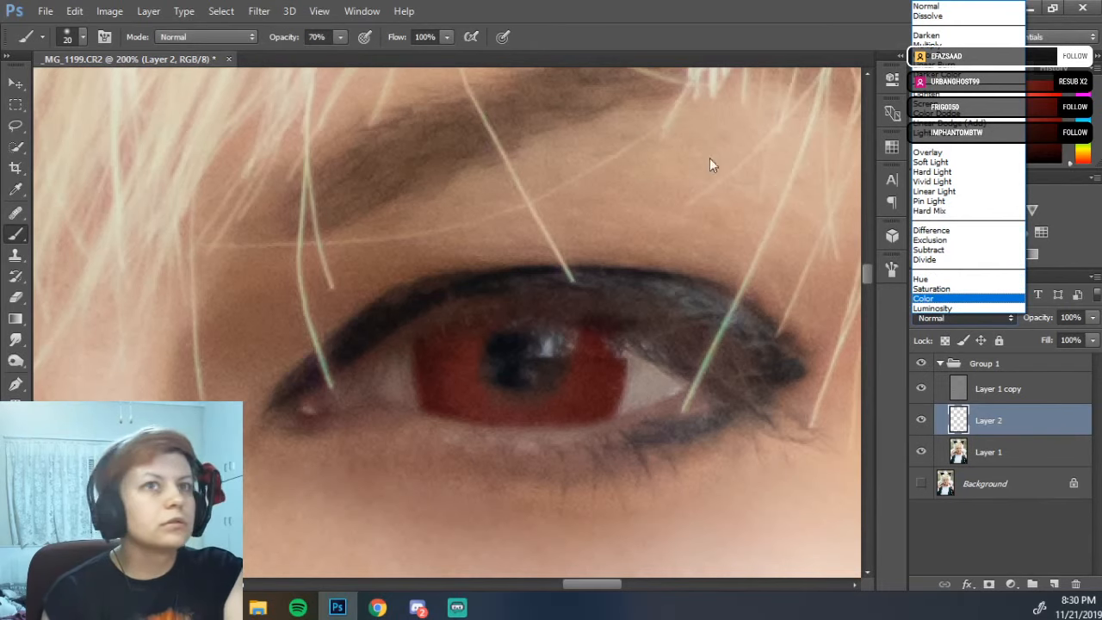
{"action": "left_click", "coordinate": [291, 39]}
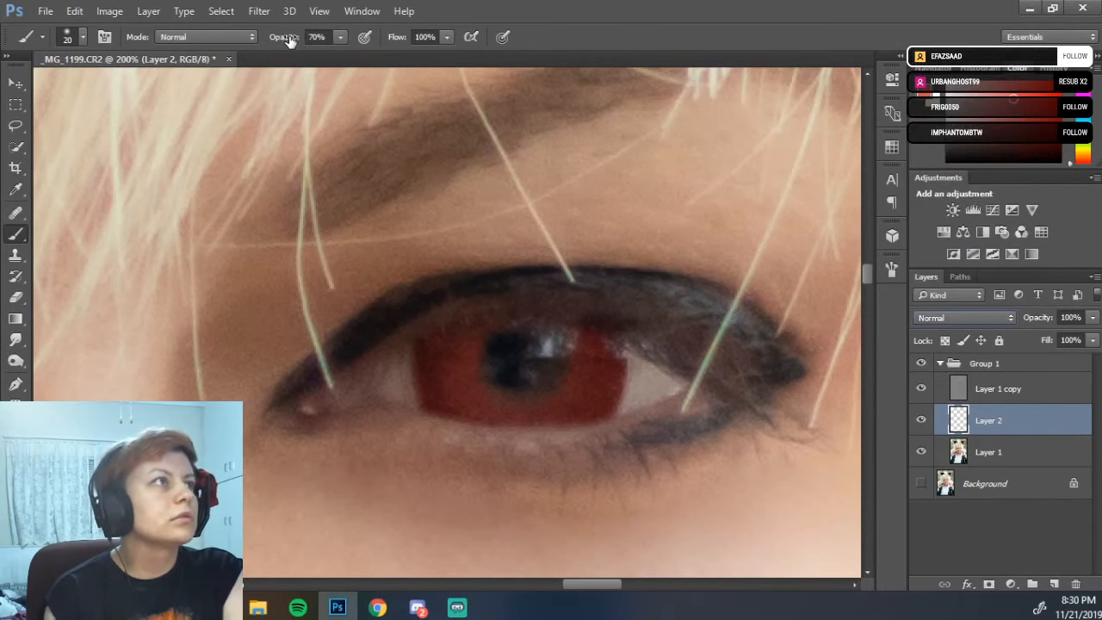
{"action": "left_click_drag", "start_coordinate": [474, 381], "coordinate": [461, 393]}
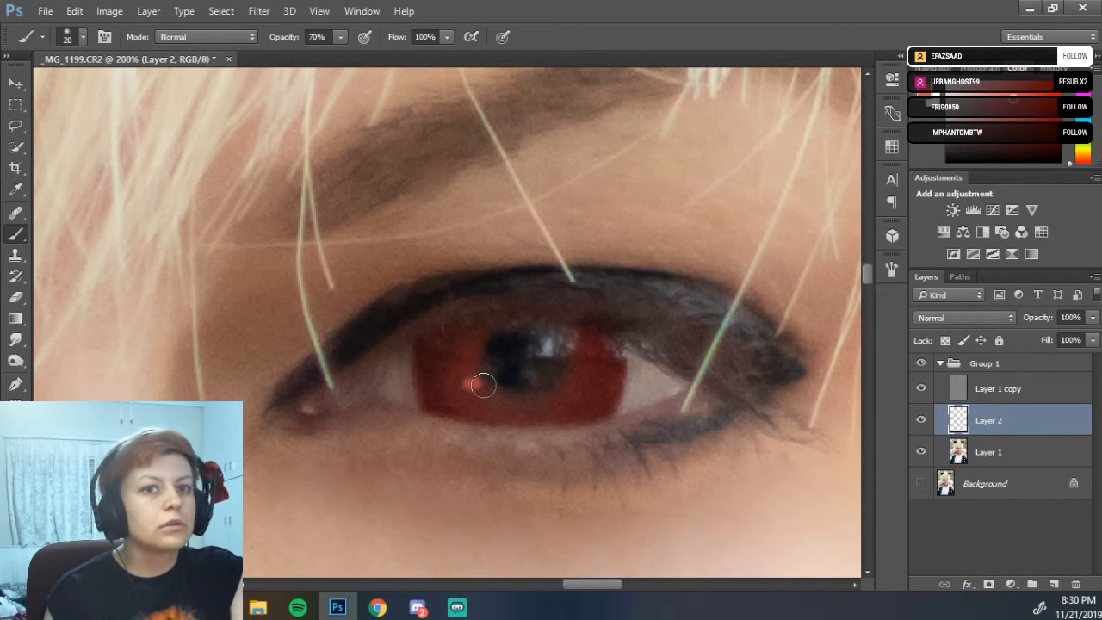
{"action": "left_click_drag", "start_coordinate": [291, 43], "coordinate": [261, 47]}
{"action": "mouse_move", "coordinate": [473, 387]}
{"action": "left_mouse_down"}
{"action": "mouse_move", "coordinate": [453, 401]}
{"action": "mouse_move", "coordinate": [472, 365]}
{"action": "mouse_move", "coordinate": [439, 374]}
{"action": "mouse_move", "coordinate": [484, 348]}
{"action": "mouse_move", "coordinate": [475, 412]}
{"action": "mouse_move", "coordinate": [496, 411]}
{"action": "mouse_move", "coordinate": [503, 396]}
{"action": "mouse_move", "coordinate": [512, 414]}
{"action": "mouse_move", "coordinate": [557, 399]}
{"action": "mouse_move", "coordinate": [530, 407]}
{"action": "left_mouse_up"}
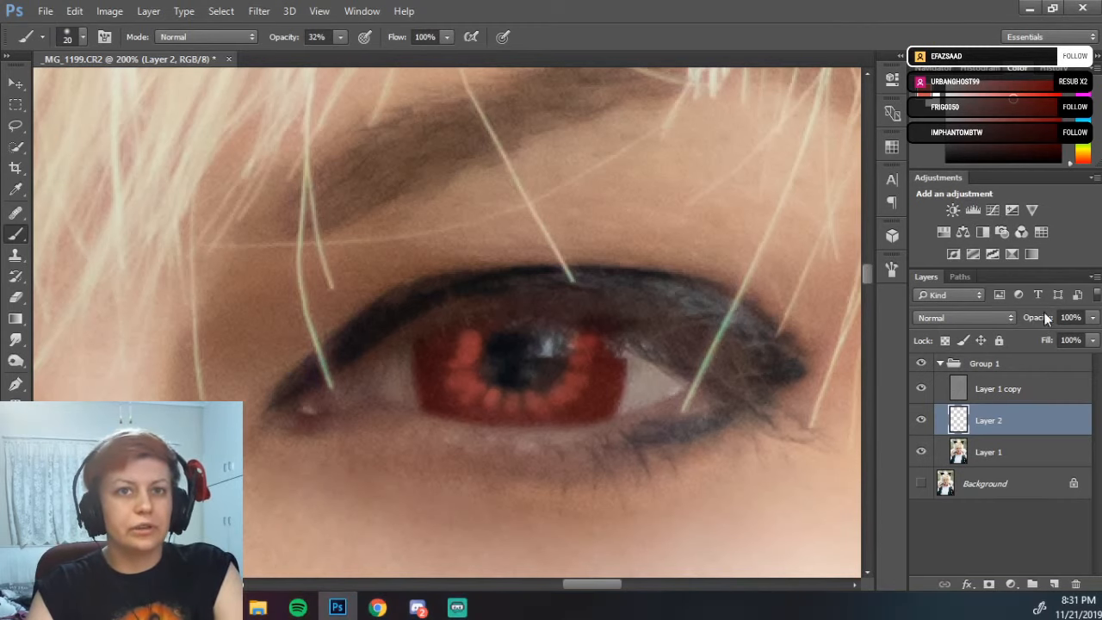
{"action": "left_click_drag", "start_coordinate": [1043, 317], "coordinate": [1015, 319]}
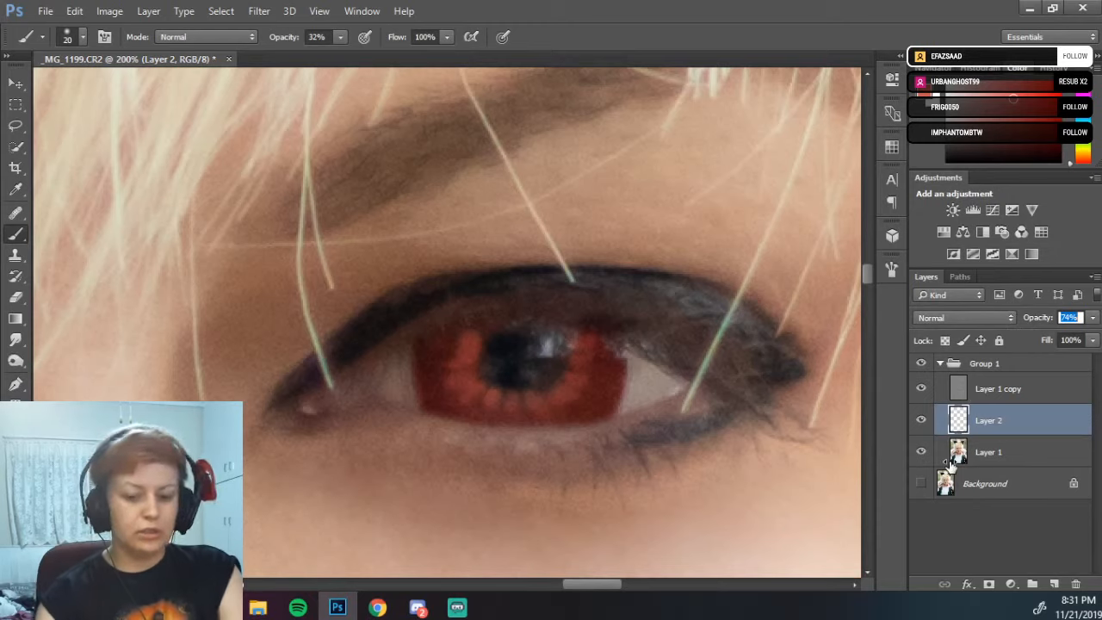
- Make the Background layer visible again beneath the retouching group
{"action": "key", "text": "ctrl+minus"}
{"action": "key", "text": "ctrl+minus"}
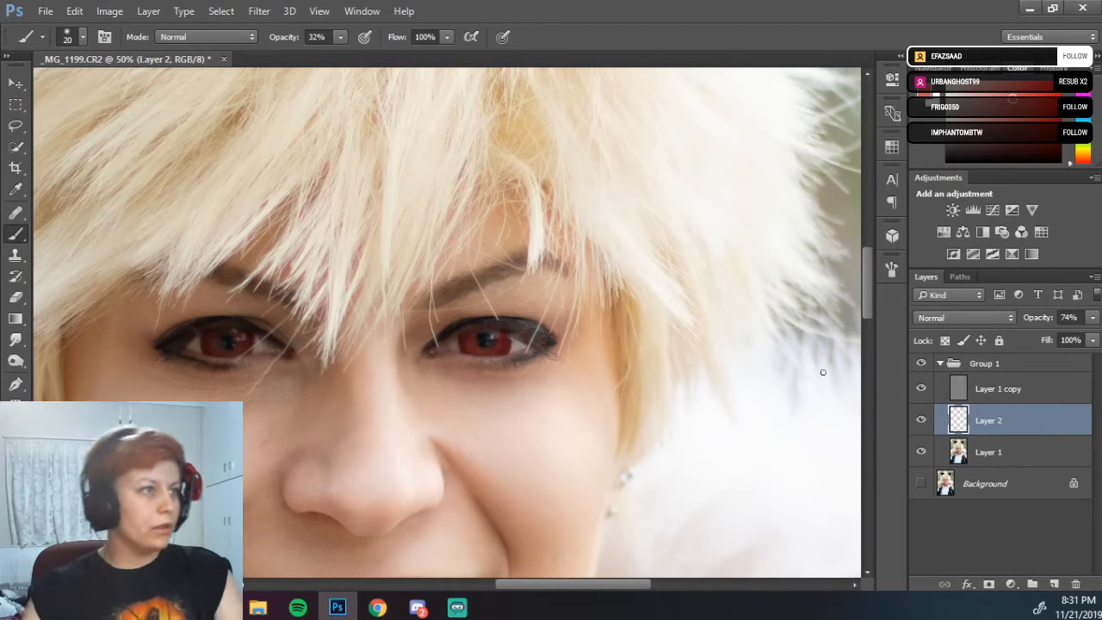
{"action": "left_click_drag", "start_coordinate": [477, 401], "coordinate": [680, 424]}
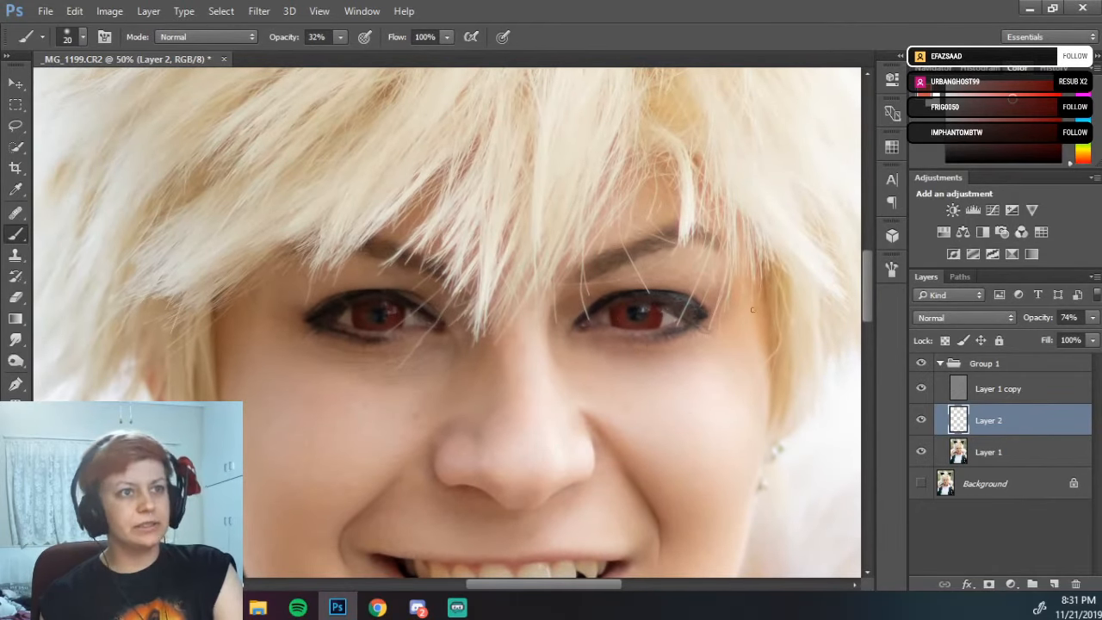
{"action": "left_click", "coordinate": [920, 483]}
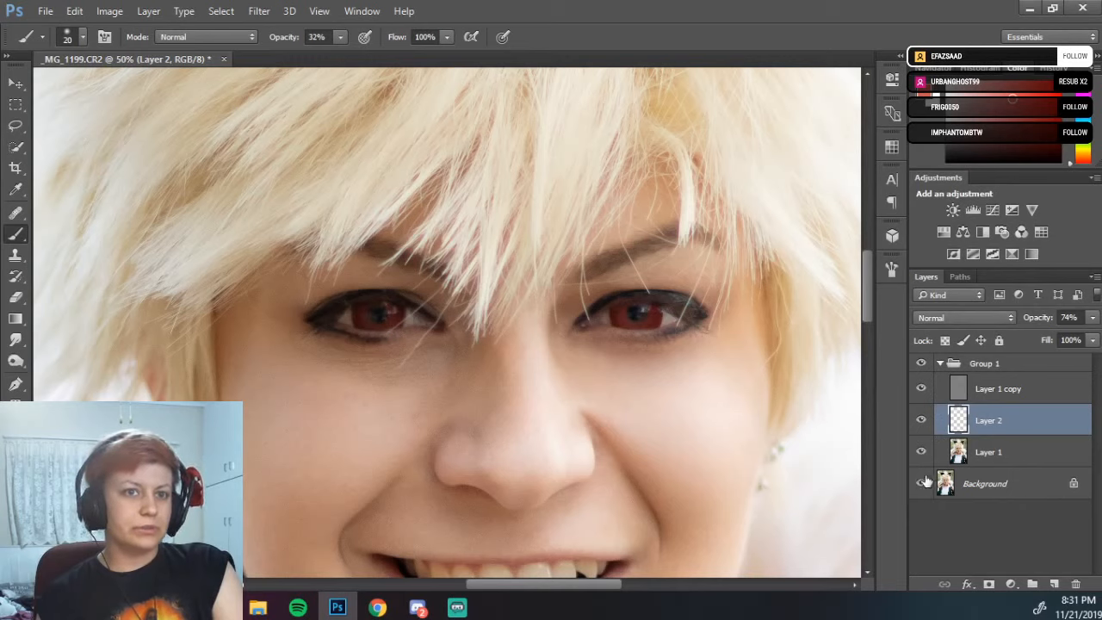
- Compare the face before and after retouching by hiding and reshowing Group 1, and examine the eye beside the nose up close
{"action": "left_click", "coordinate": [921, 365]}
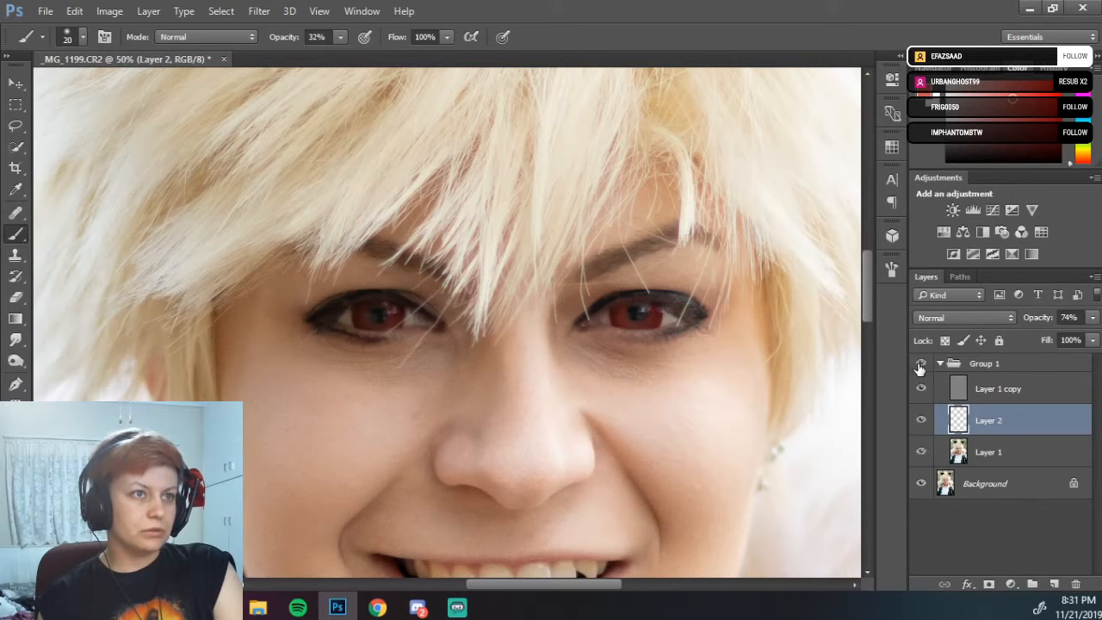
{"action": "left_click", "coordinate": [920, 365]}
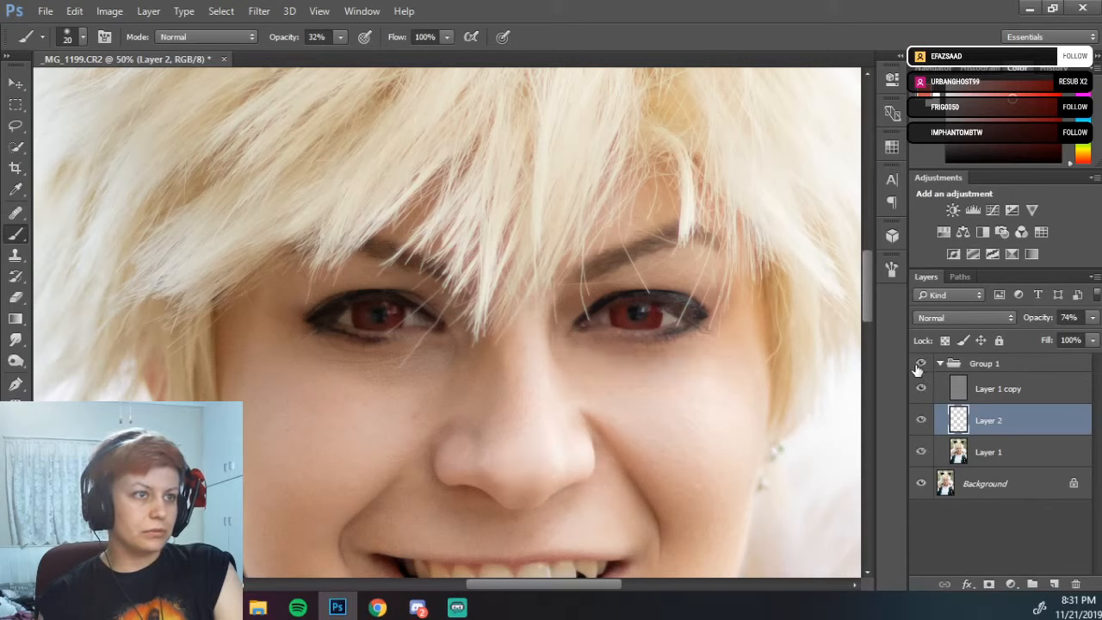
{"action": "left_click", "coordinate": [919, 365]}
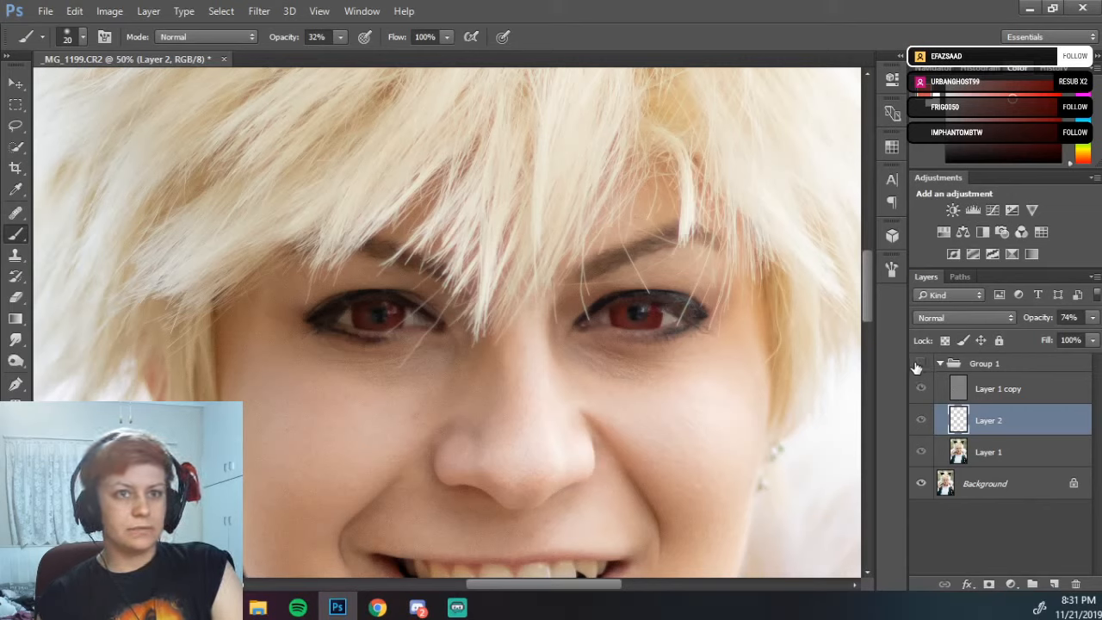
{"action": "left_click", "coordinate": [919, 365]}
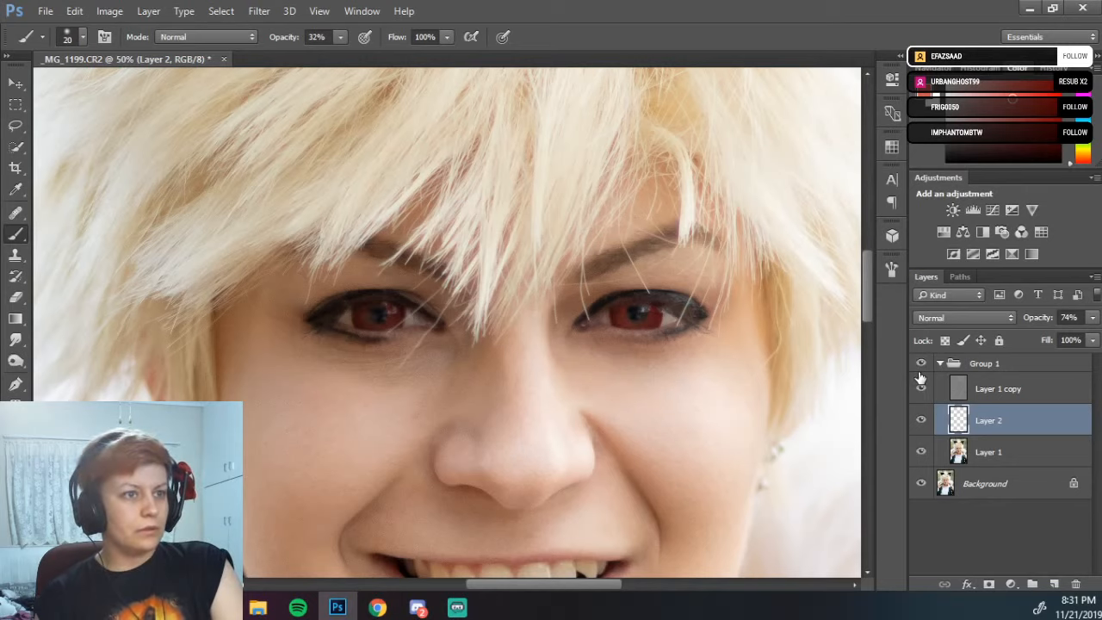
{"action": "scroll", "coordinate": [720, 410], "scroll_direction": "left", "scroll_amount": 6}
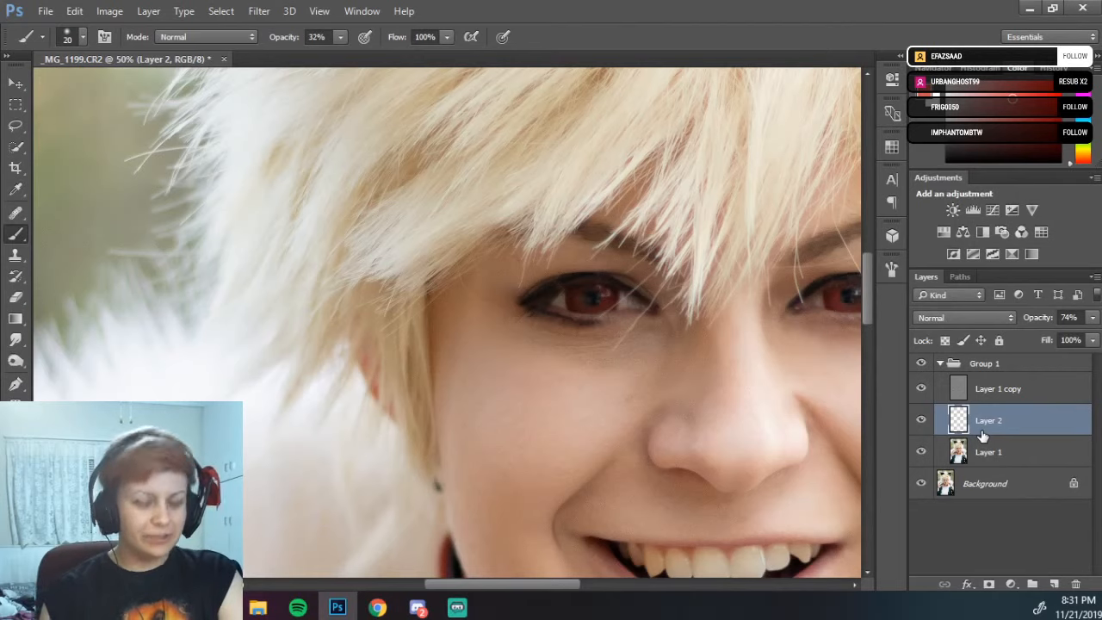
{"action": "key", "text": "ctrl+plus"}
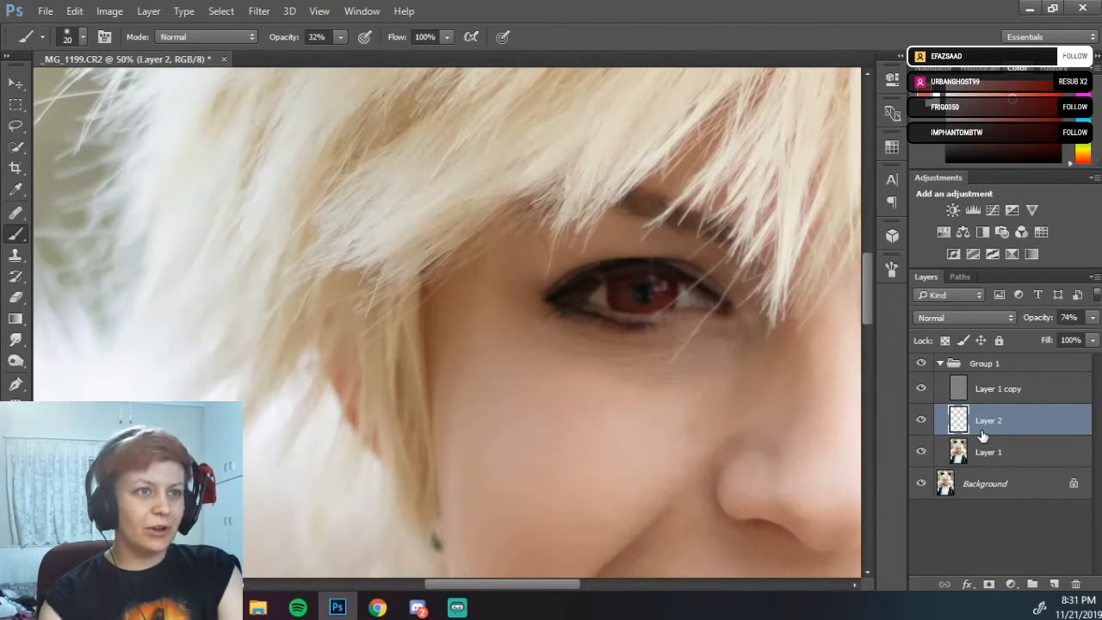
- Delete Layer 2 from Group 1
{"action": "key", "text": "ctrl+plus"}
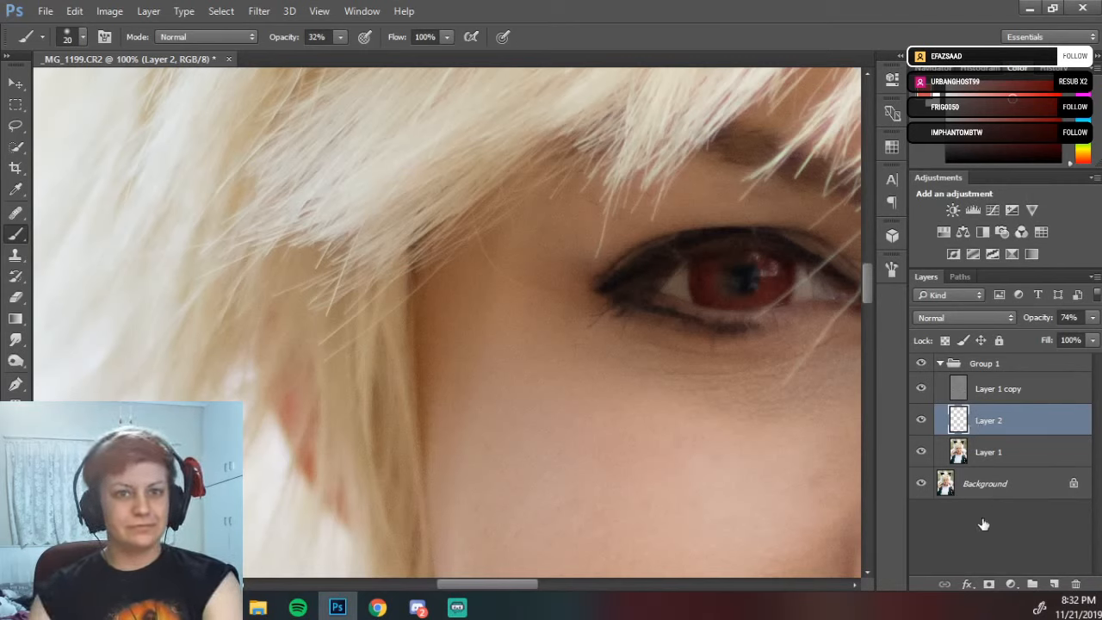
{"action": "left_click", "coordinate": [990, 456]}
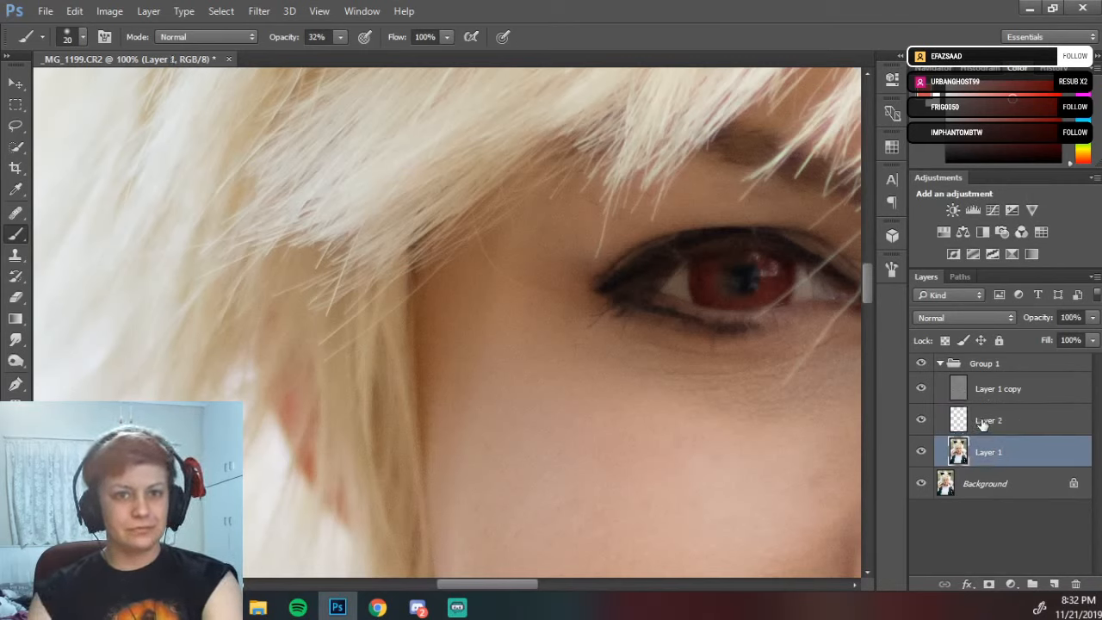
{"action": "left_click", "coordinate": [989, 422]}
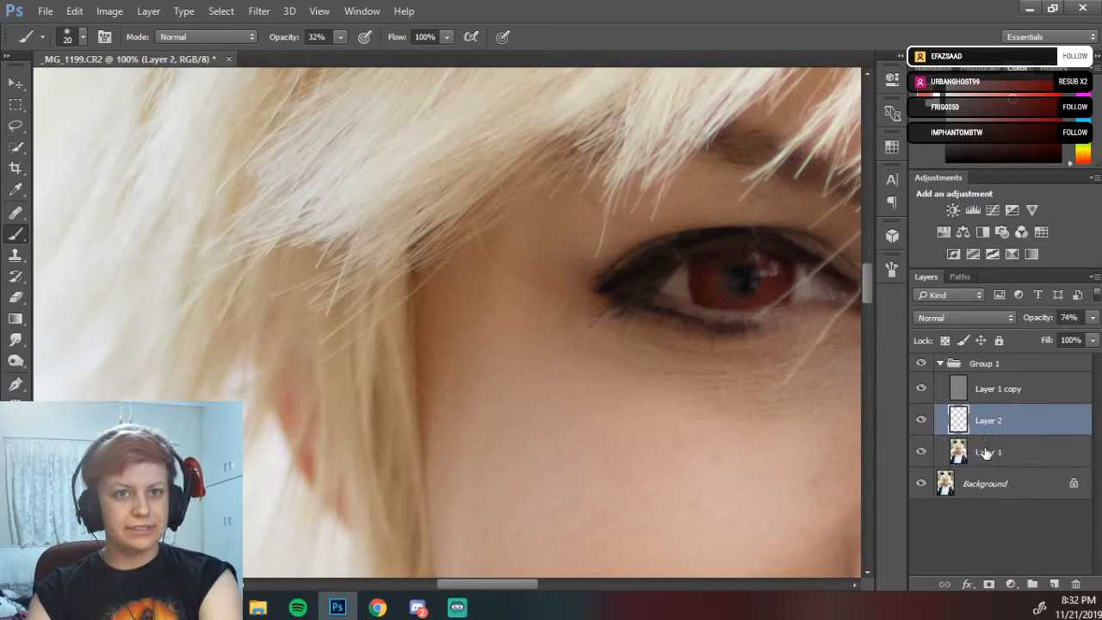
{"action": "left_click", "coordinate": [985, 456]}
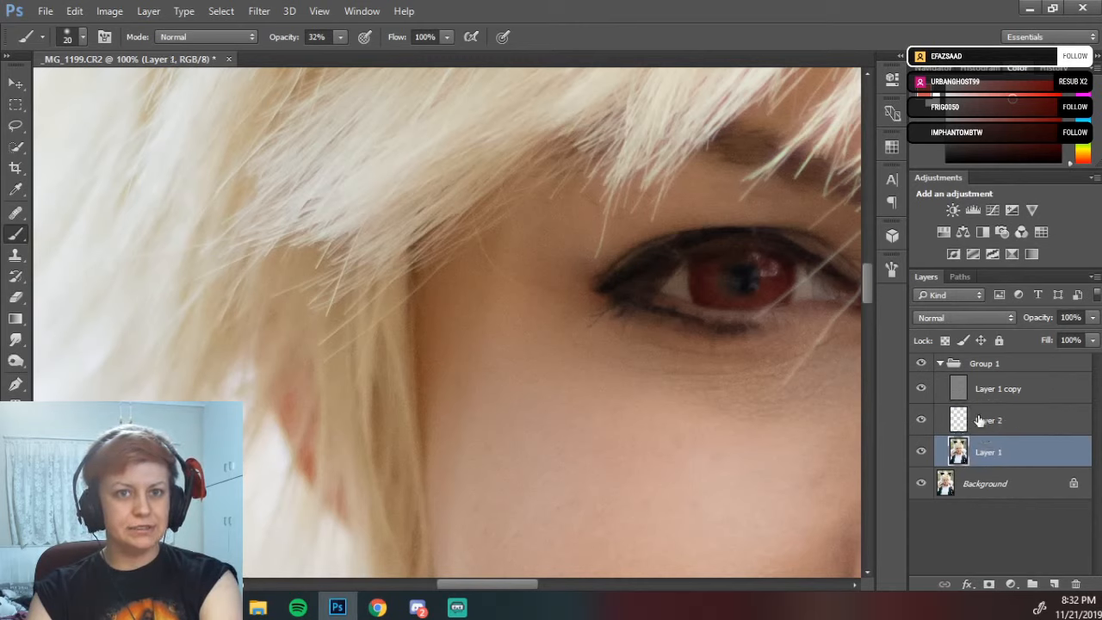
{"action": "left_click", "coordinate": [986, 430]}
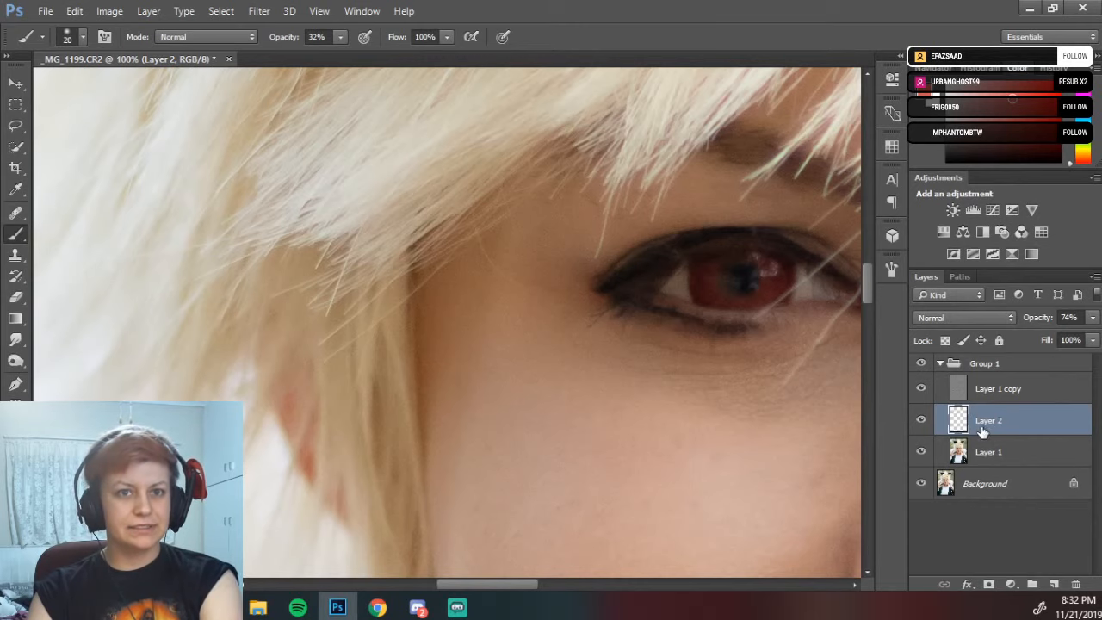
{"action": "right_click", "coordinate": [982, 427]}
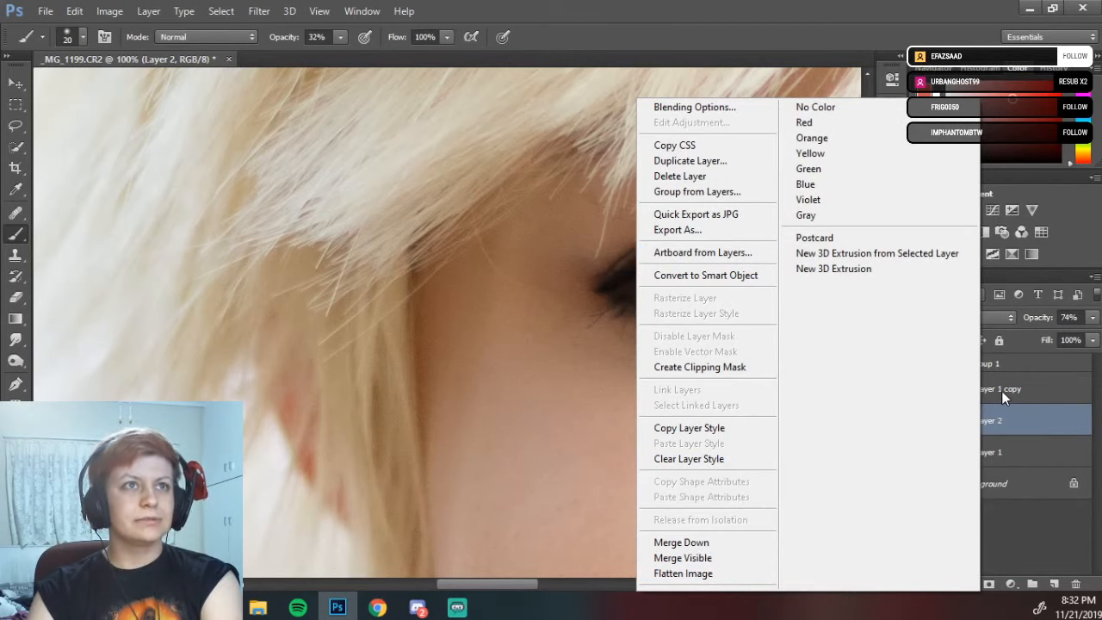
{"action": "left_click", "coordinate": [711, 179]}
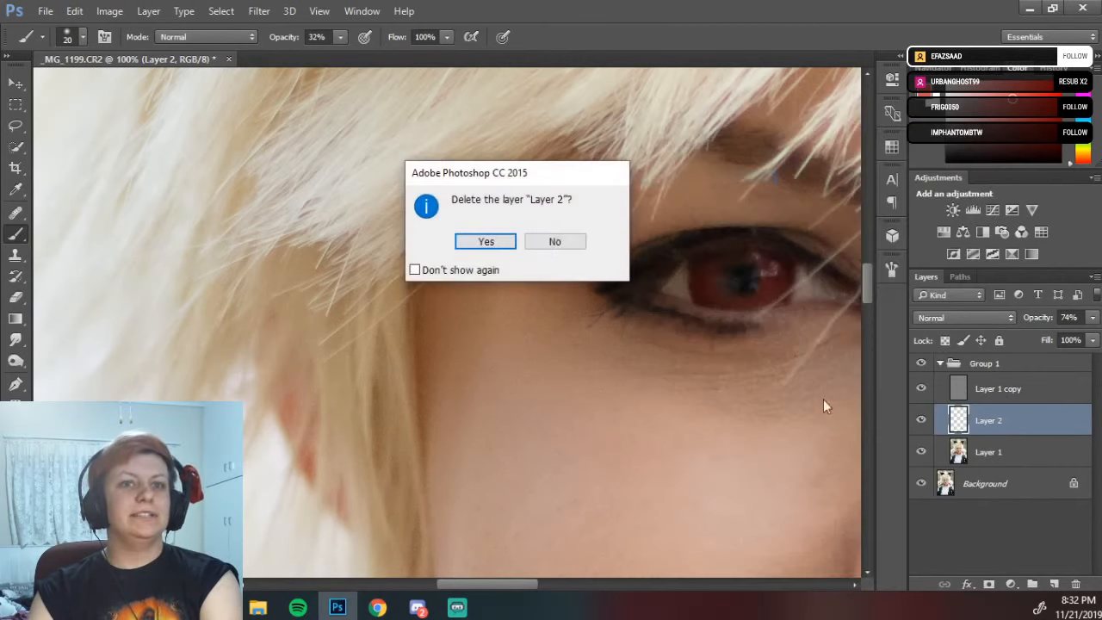
{"action": "left_click", "coordinate": [486, 242]}
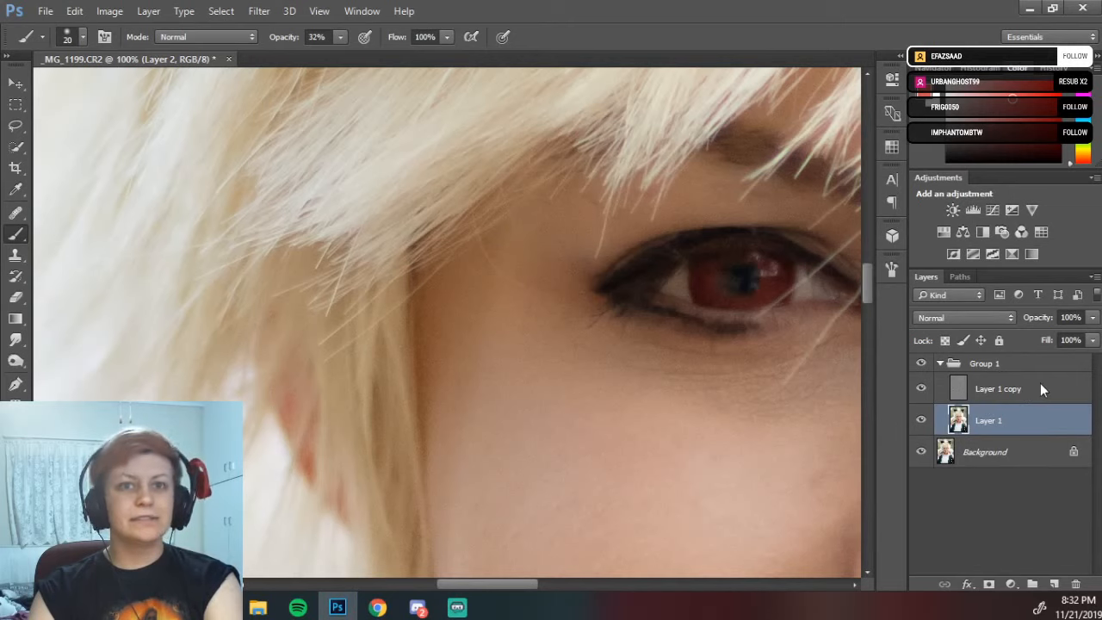
- Select Layer 1 copy and hide Layer 1 and Background so only the texture layer is shown
{"action": "key", "text": "shift+alt+j"}
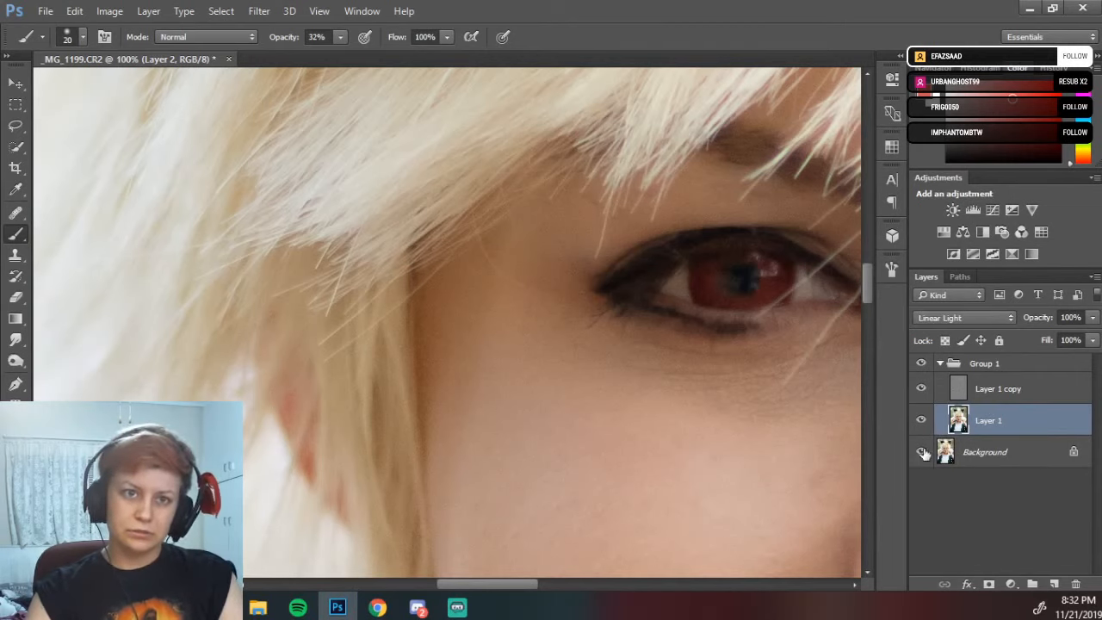
{"action": "left_click", "coordinate": [921, 451]}
{"action": "left_click", "coordinate": [921, 420]}
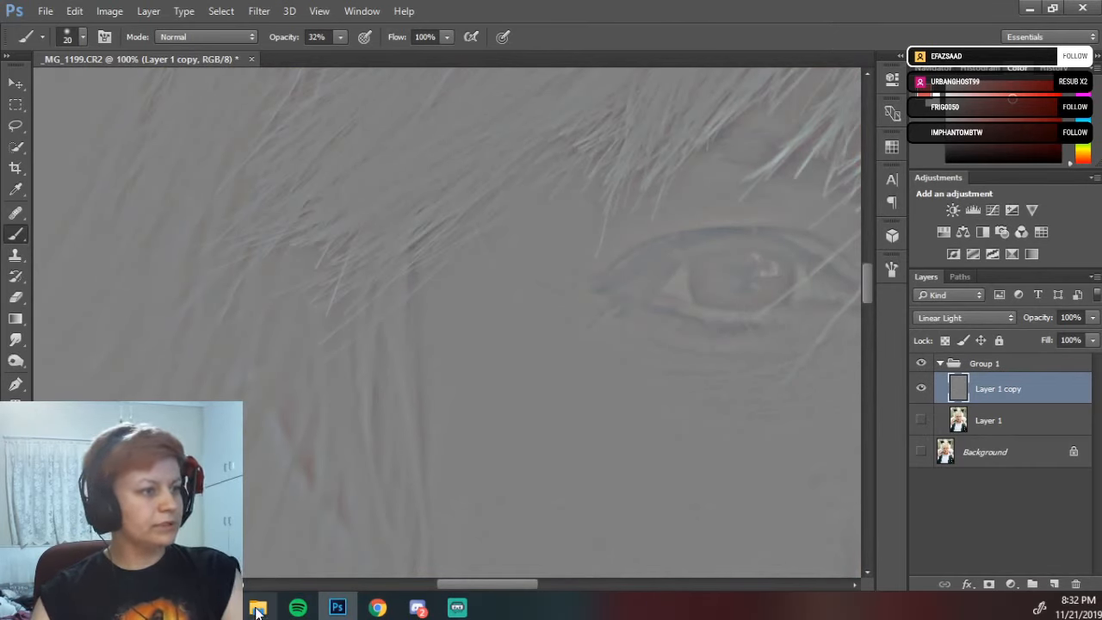
{"action": "mouse_move", "coordinate": [257, 611]}
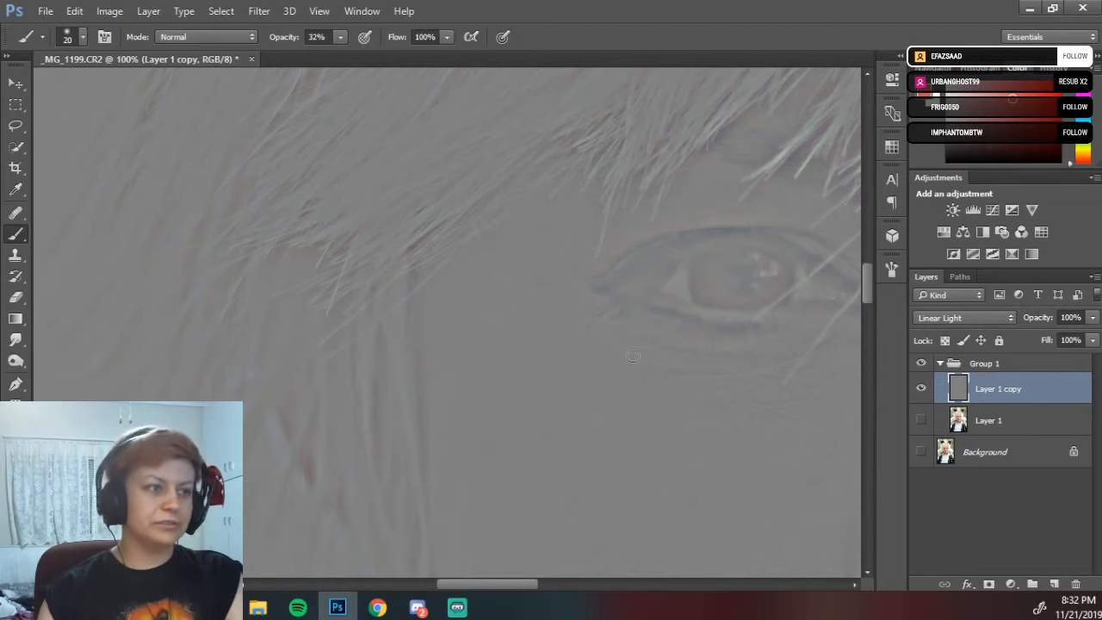
{"action": "mouse_move", "coordinate": [683, 278]}
{"action": "left_mouse_down"}
{"action": "mouse_move", "coordinate": [546, 356]}
{"action": "mouse_move", "coordinate": [482, 328]}
{"action": "mouse_move", "coordinate": [530, 334]}
{"action": "mouse_move", "coordinate": [498, 283]}
{"action": "left_mouse_up"}
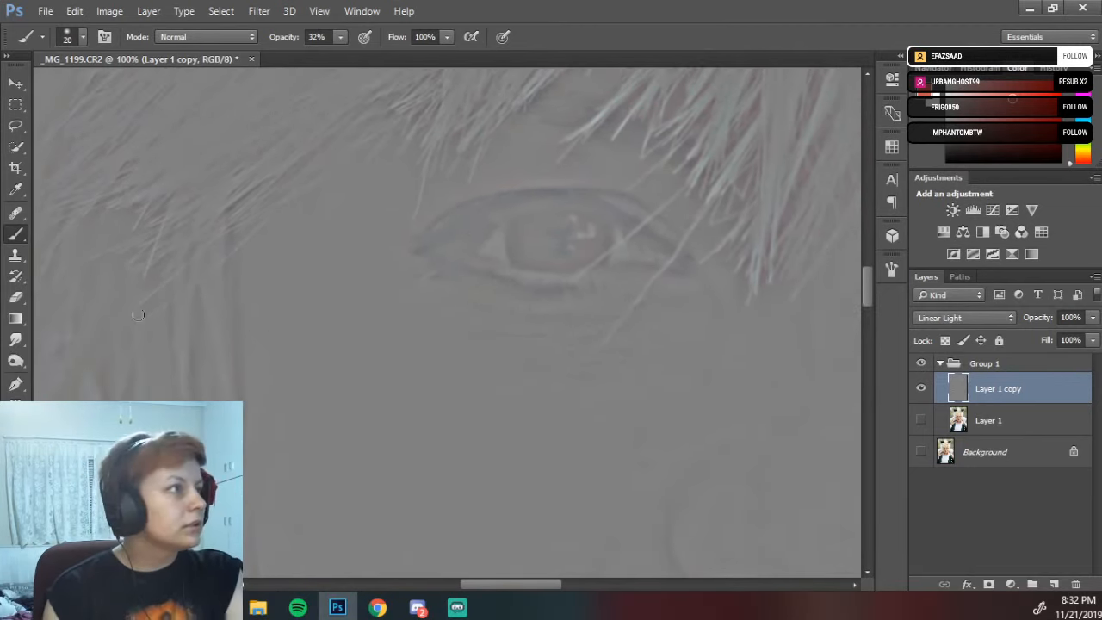
- Heal the skin texture on the cheek below the eye on Layer 1 copy with the Healing Brush Tool
{"action": "left_click", "coordinate": [15, 215]}
{"action": "left_click", "coordinate": [81, 225]}
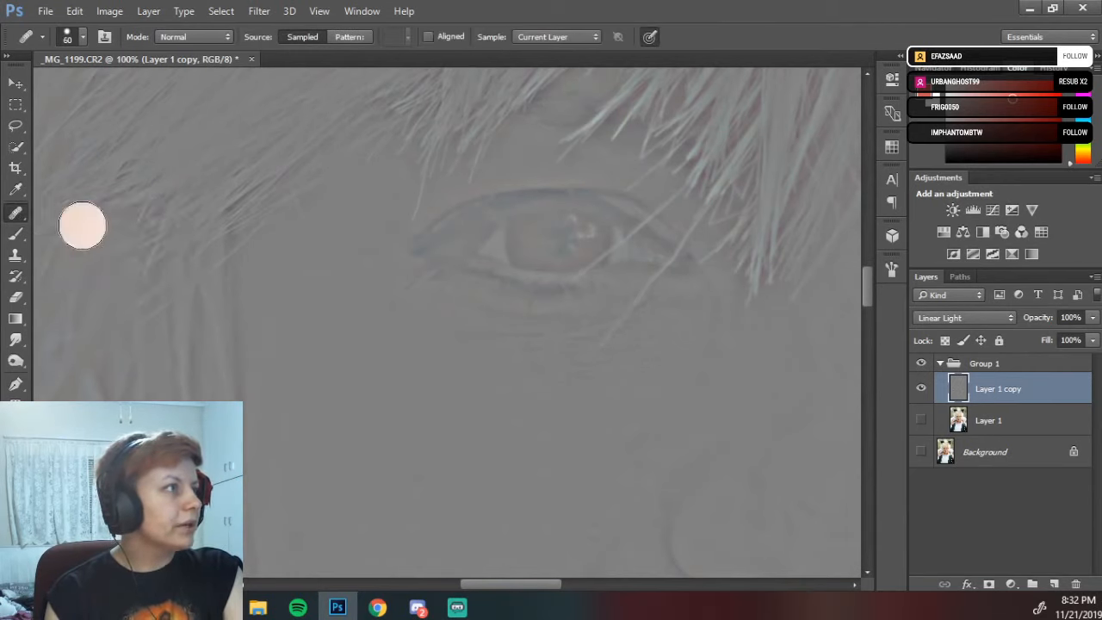
{"action": "left_click", "coordinate": [18, 216]}
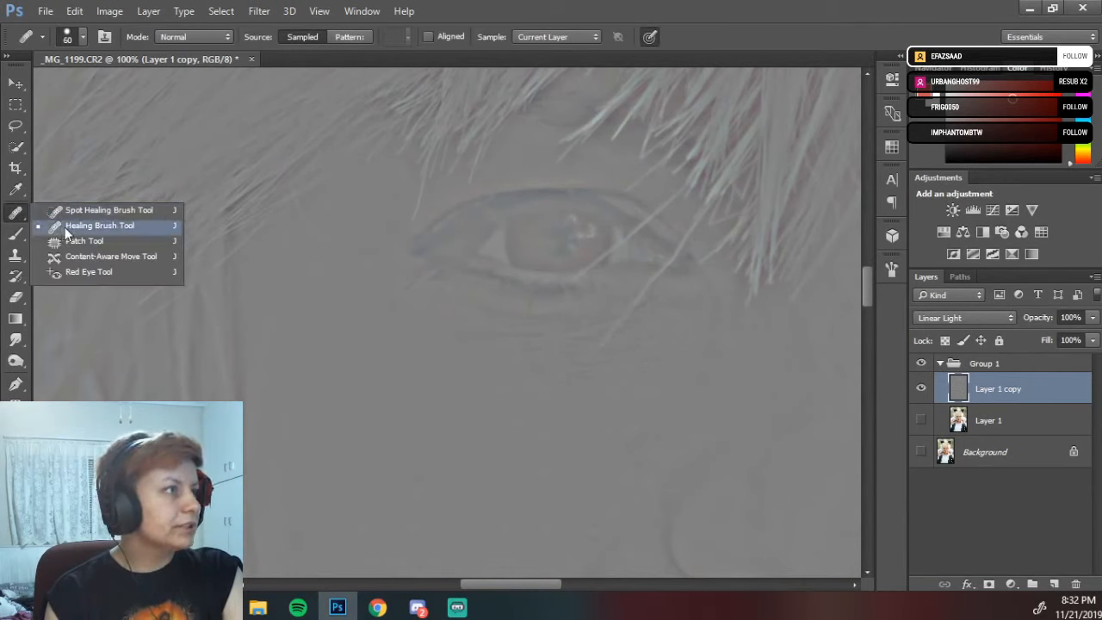
{"action": "left_click", "coordinate": [65, 226]}
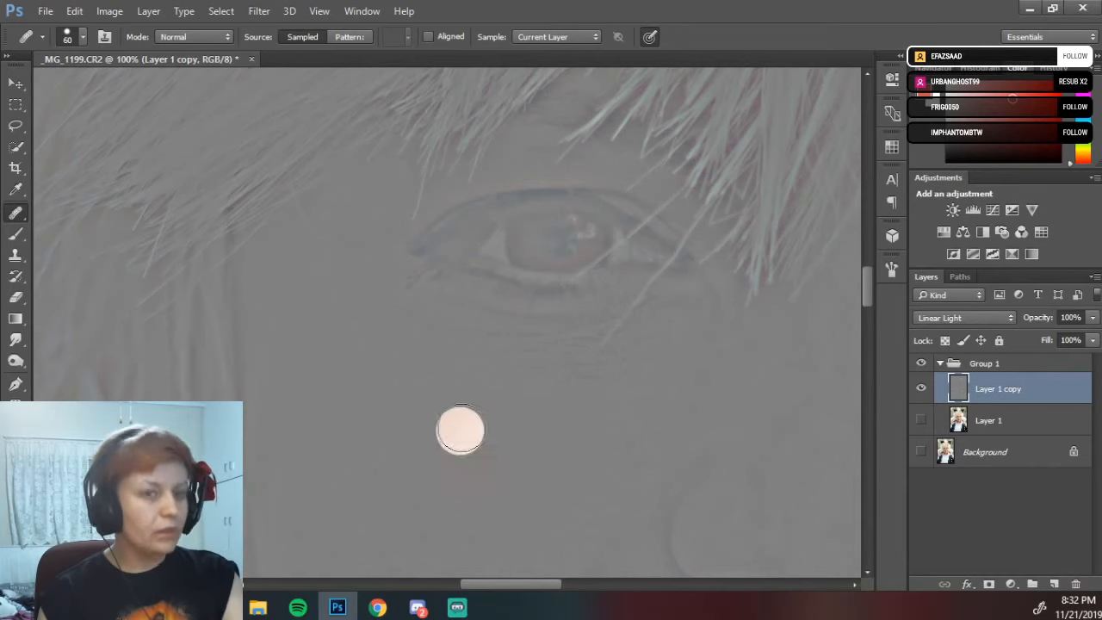
{"action": "left_click", "coordinate": [370, 430], "text": "alt"}
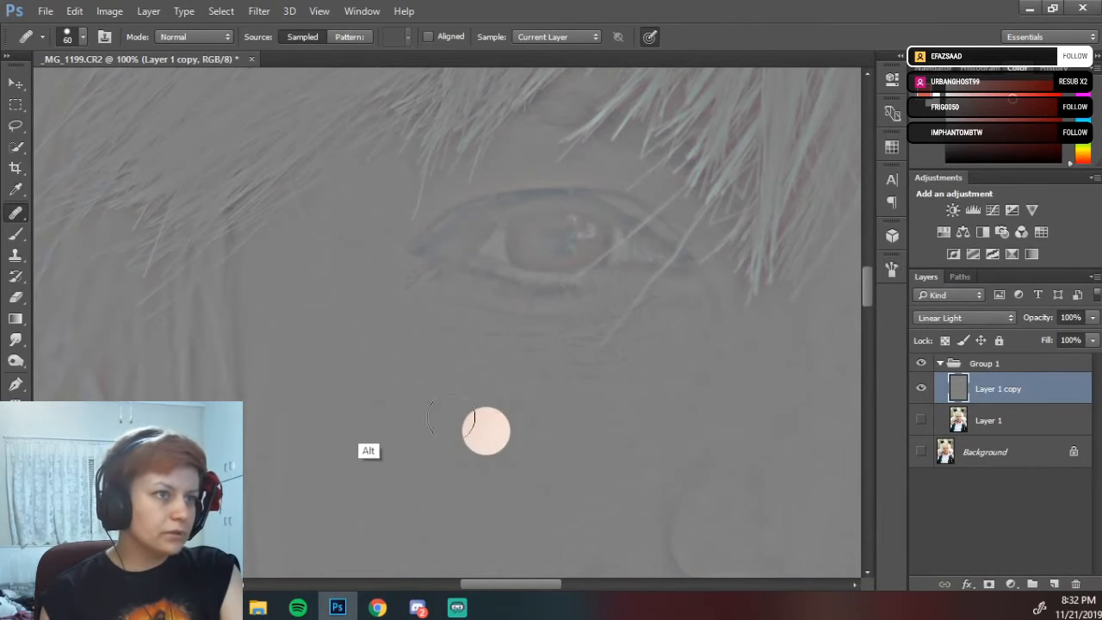
{"action": "left_click", "coordinate": [384, 428]}
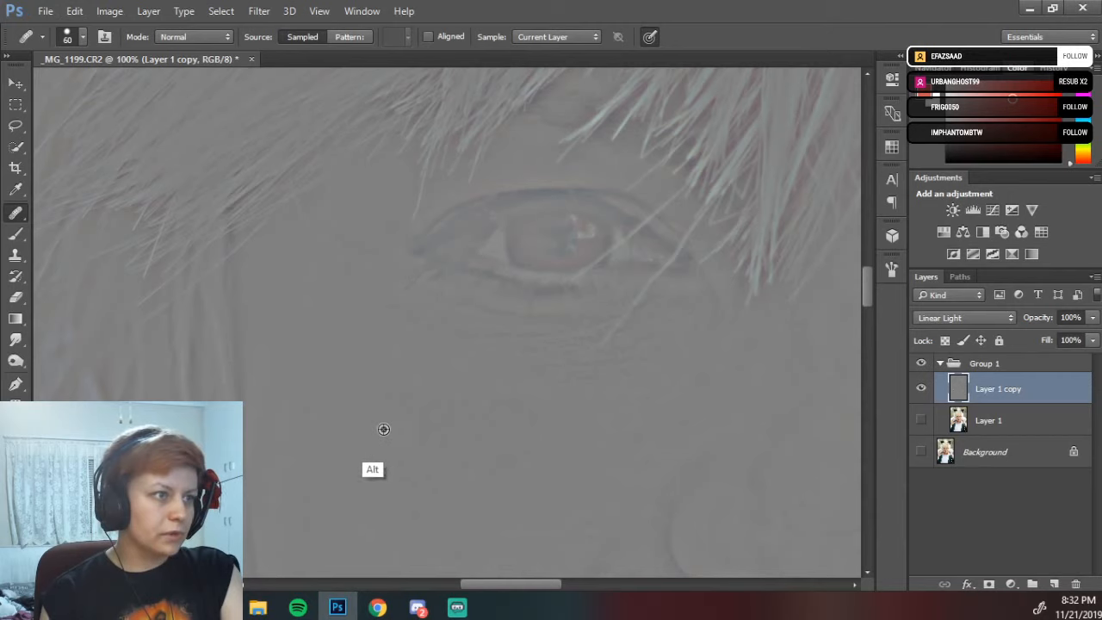
{"action": "left_click", "coordinate": [455, 366]}
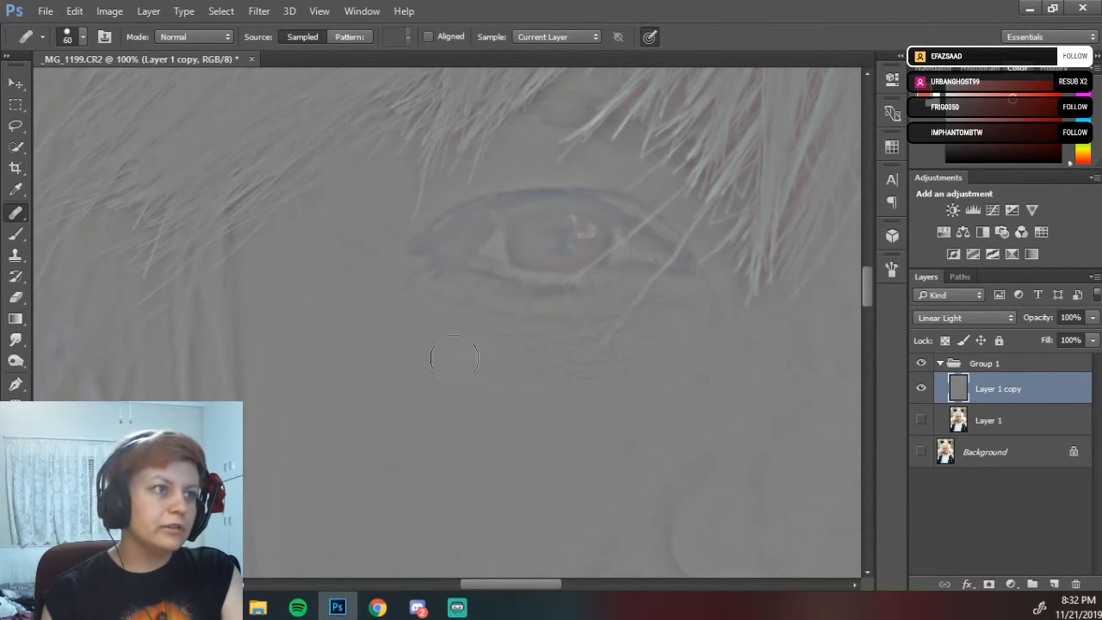
{"action": "left_click", "coordinate": [533, 482]}
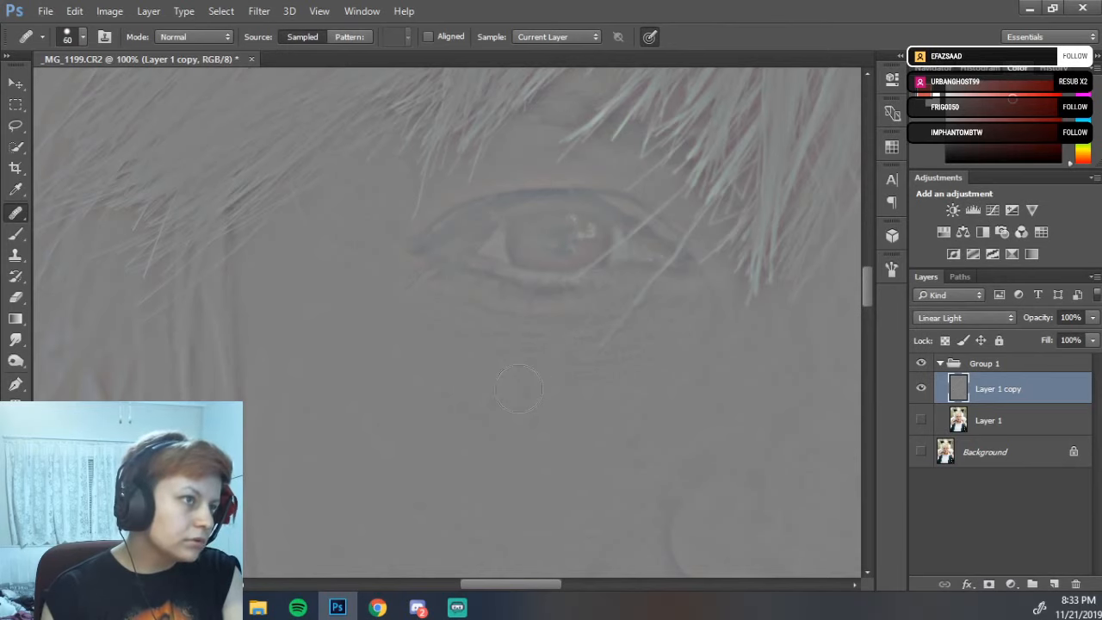
- Heal the fine lines directly under the eye on Layer 1 copy, sampling clean texture from the cheek
{"action": "key", "text": "ctrl+alt"}
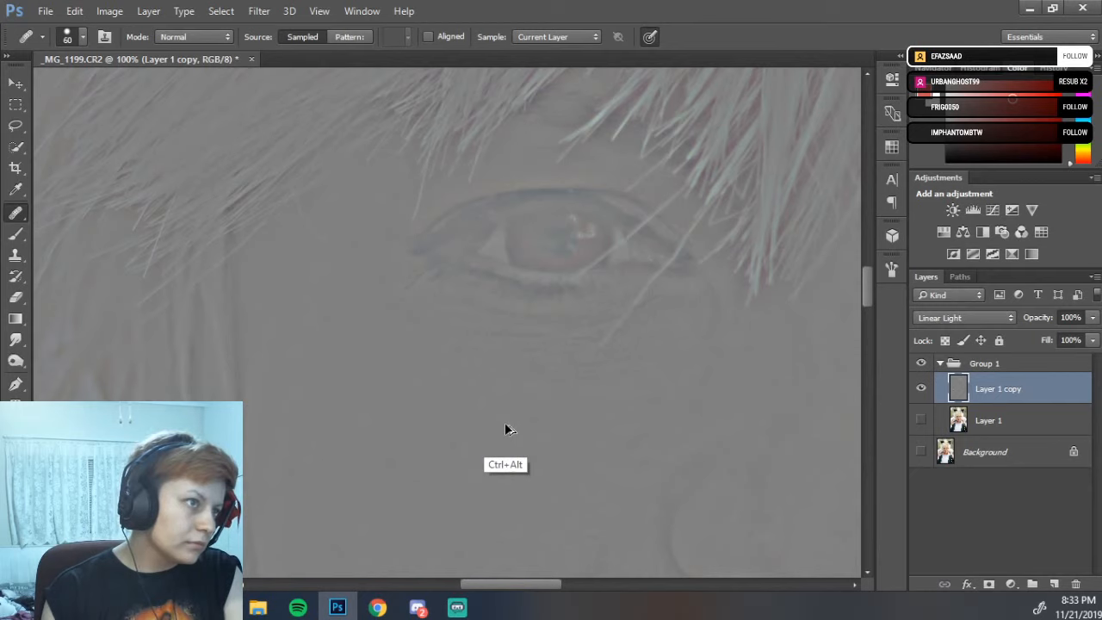
{"action": "key", "text": "alt"}
{"action": "left_click", "coordinate": [379, 430], "text": "alt"}
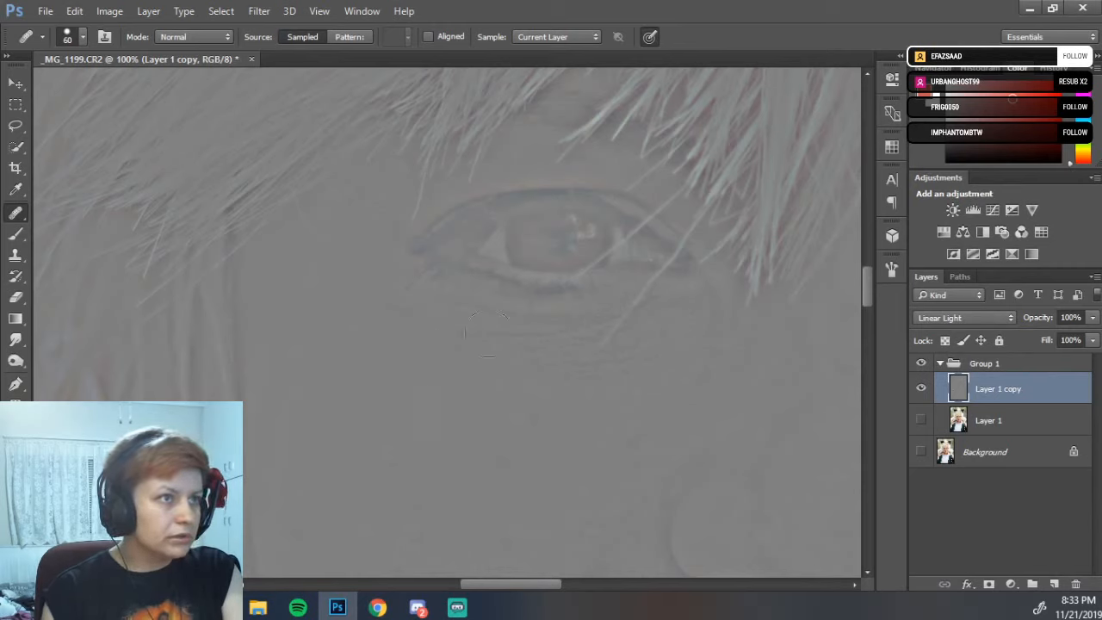
{"action": "mouse_move", "coordinate": [500, 334]}
{"action": "left_mouse_down"}
{"action": "mouse_move", "coordinate": [529, 336]}
{"action": "mouse_move", "coordinate": [542, 367]}
{"action": "mouse_move", "coordinate": [575, 382]}
{"action": "mouse_move", "coordinate": [595, 376]}
{"action": "mouse_move", "coordinate": [550, 335]}
{"action": "mouse_move", "coordinate": [550, 324]}
{"action": "mouse_move", "coordinate": [573, 322]}
{"action": "mouse_move", "coordinate": [612, 377]}
{"action": "mouse_move", "coordinate": [642, 365]}
{"action": "mouse_move", "coordinate": [596, 319]}
{"action": "mouse_move", "coordinate": [630, 324]}
{"action": "mouse_move", "coordinate": [650, 370]}
{"action": "mouse_move", "coordinate": [695, 354]}
{"action": "mouse_move", "coordinate": [709, 332]}
{"action": "mouse_move", "coordinate": [681, 327]}
{"action": "mouse_move", "coordinate": [709, 309]}
{"action": "mouse_move", "coordinate": [704, 319]}
{"action": "mouse_move", "coordinate": [708, 307]}
{"action": "mouse_move", "coordinate": [633, 314]}
{"action": "mouse_move", "coordinate": [615, 341]}
{"action": "left_mouse_up"}
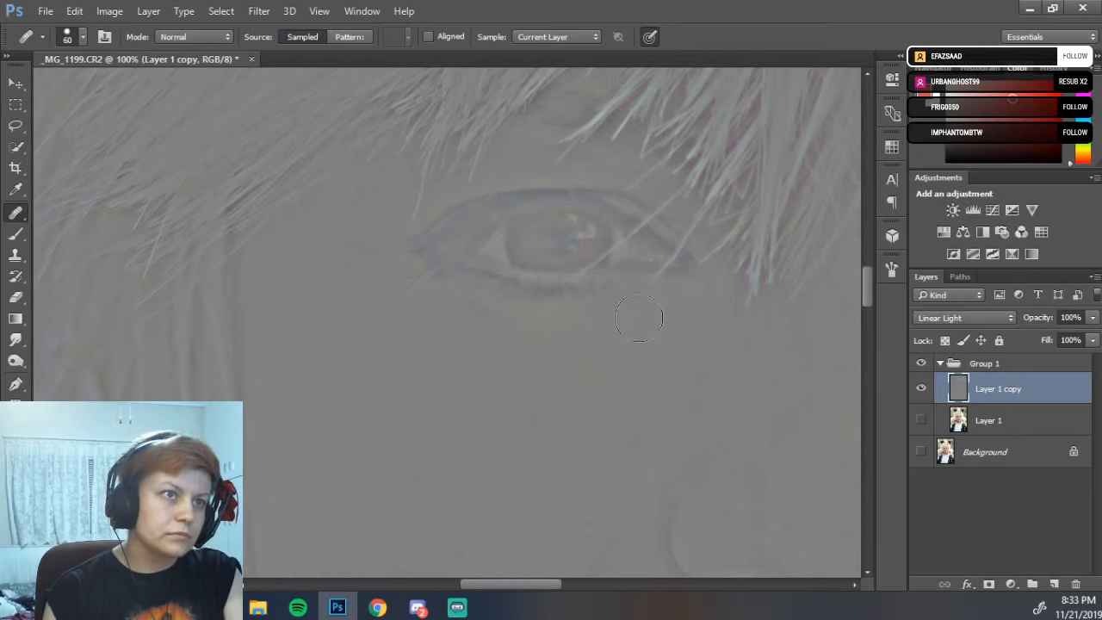
- Heal the remaining lines below the inner corner of the eye on Layer 1 copy, sampling texture from just beneath them
{"action": "right_click", "coordinate": [636, 318]}
{"action": "left_click", "coordinate": [630, 314]}
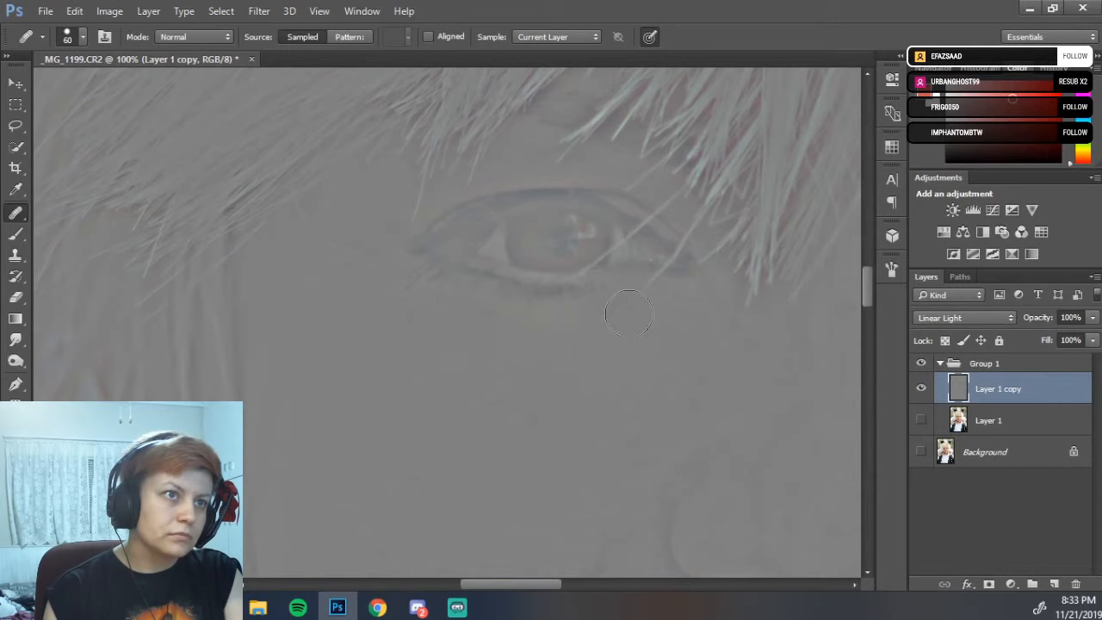
{"action": "key", "text": "alt"}
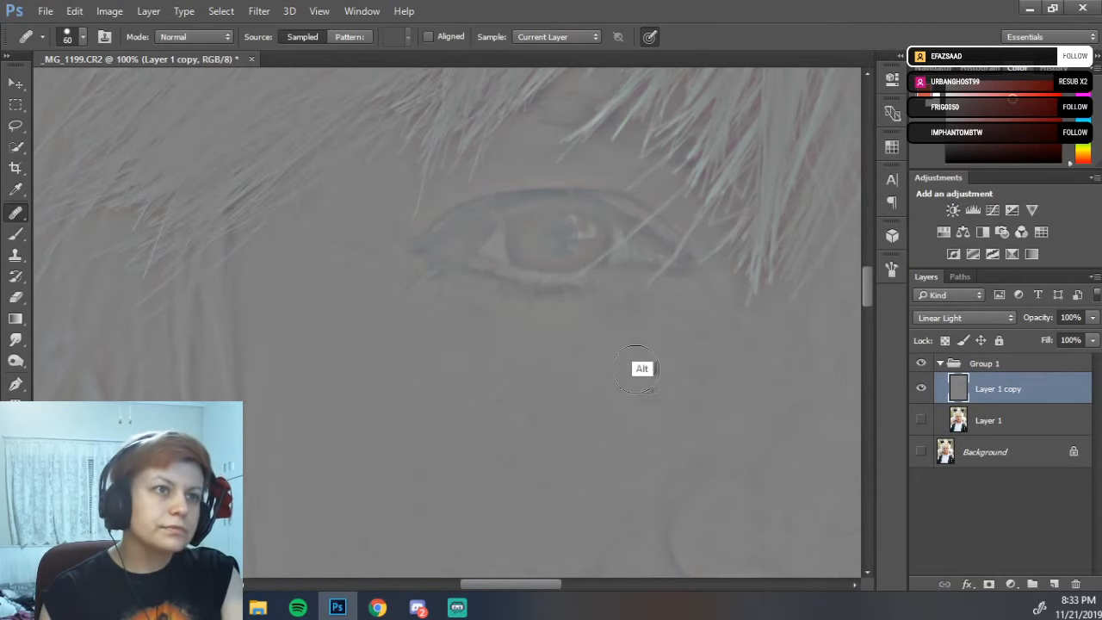
{"action": "left_click", "coordinate": [638, 397], "text": "alt"}
{"action": "left_click", "coordinate": [640, 316]}
{"action": "left_click", "coordinate": [655, 376], "text": "alt"}
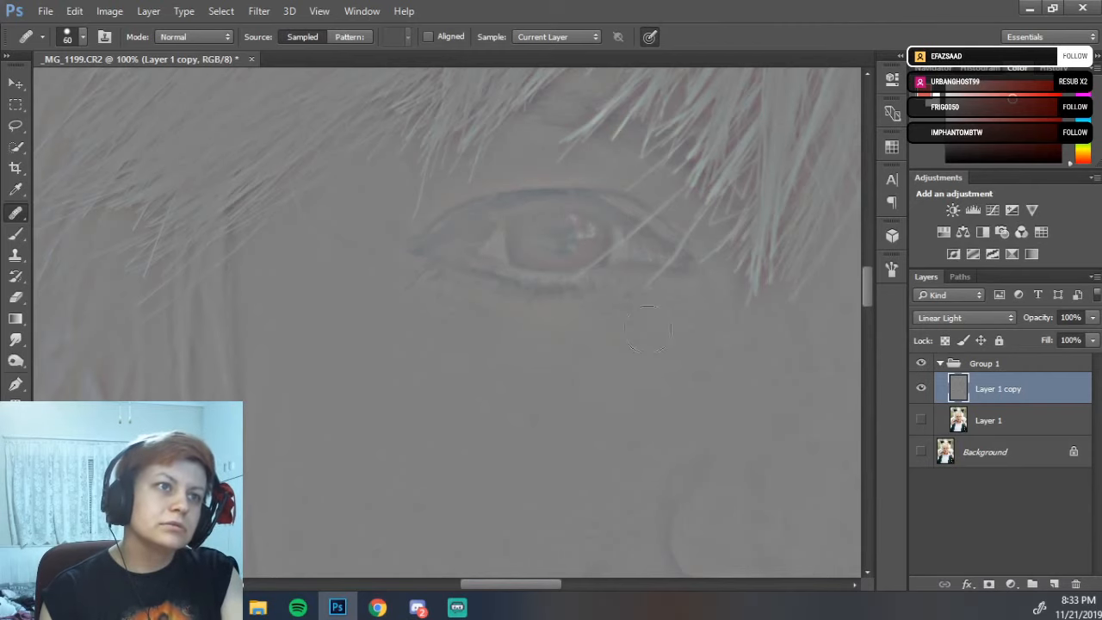
{"action": "left_click", "coordinate": [626, 391], "text": "alt"}
{"action": "mouse_move", "coordinate": [658, 332]}
{"action": "left_mouse_down"}
{"action": "mouse_move", "coordinate": [614, 317]}
{"action": "mouse_move", "coordinate": [640, 299]}
{"action": "mouse_move", "coordinate": [666, 306]}
{"action": "mouse_move", "coordinate": [642, 360]}
{"action": "left_mouse_up"}
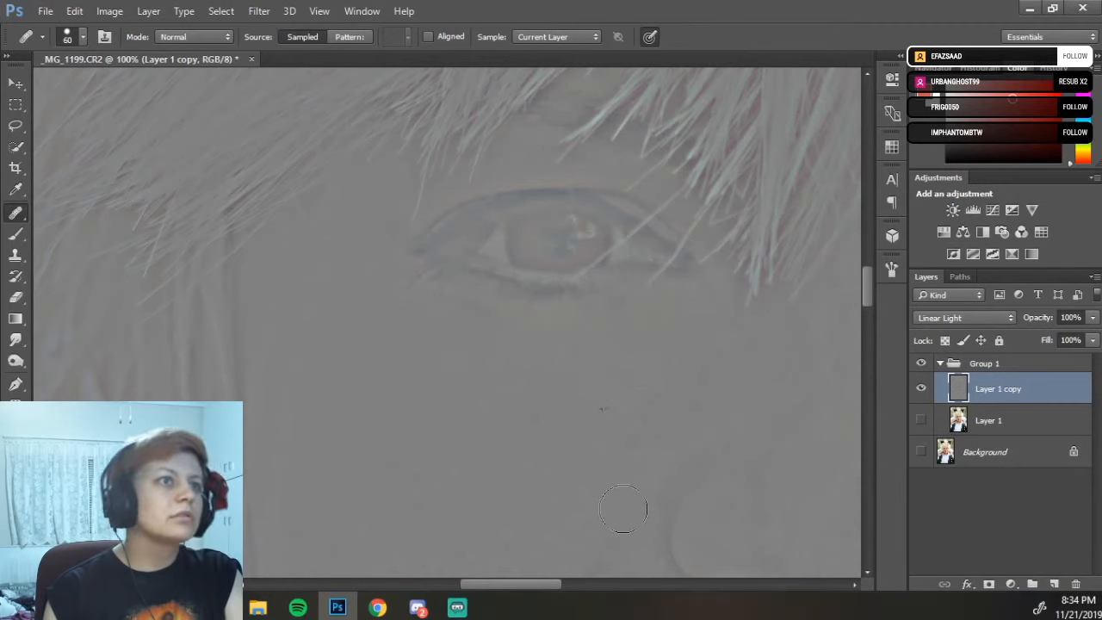
- Show Layer 1 again beneath the healed texture layer
{"action": "left_click", "coordinate": [920, 420]}
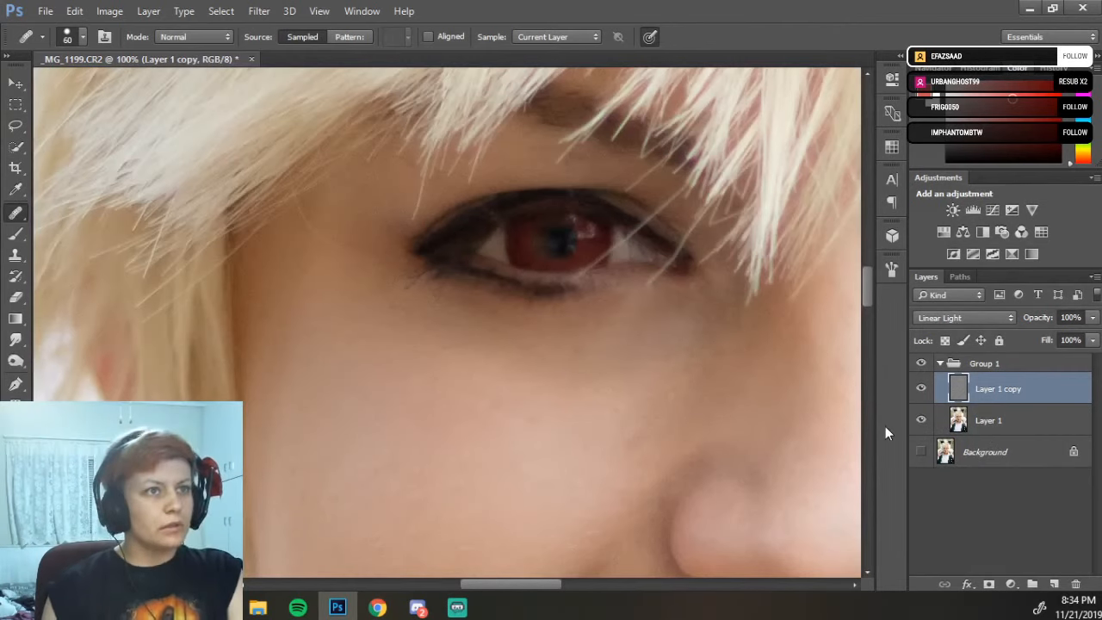
{"action": "left_click", "coordinate": [755, 330]}
{"action": "left_click", "coordinate": [801, 444]}
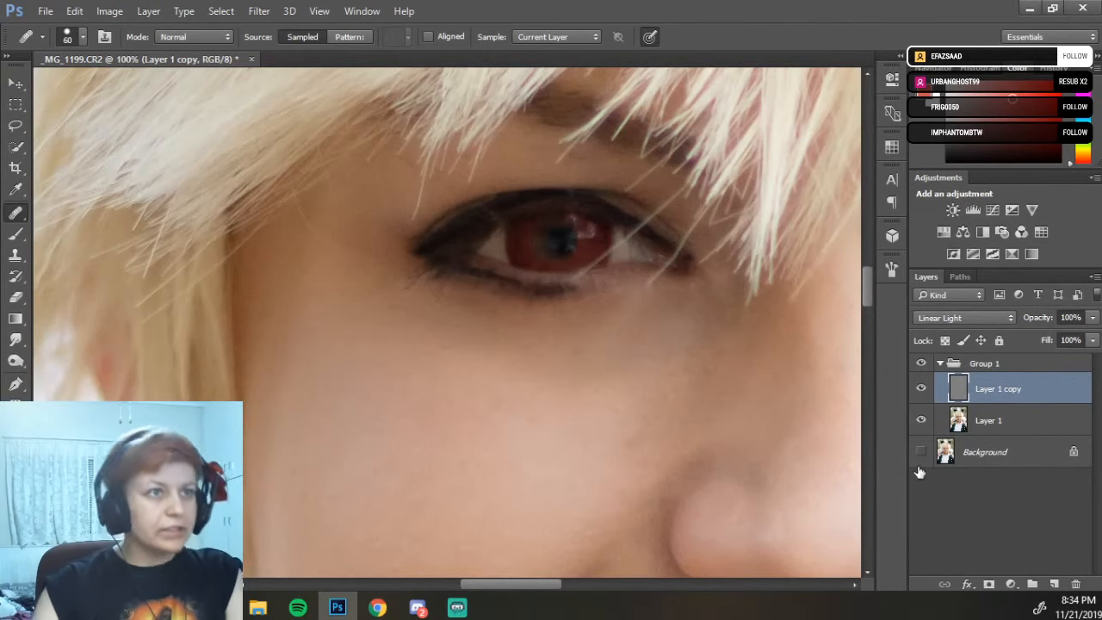
{"action": "left_click", "coordinate": [755, 429]}
{"action": "left_click", "coordinate": [840, 515]}
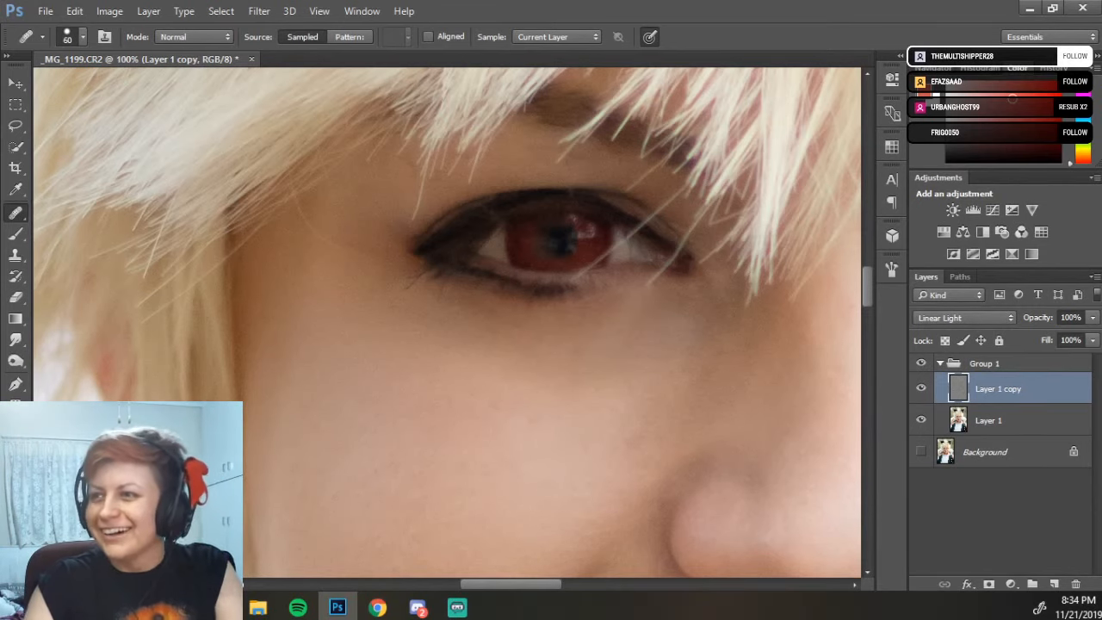
- Smooth the under-eye tones on Layer 1 towards the nose with the Healing Brush, sampling from the cheek
{"action": "left_click_drag", "start_coordinate": [590, 344], "coordinate": [632, 387]}
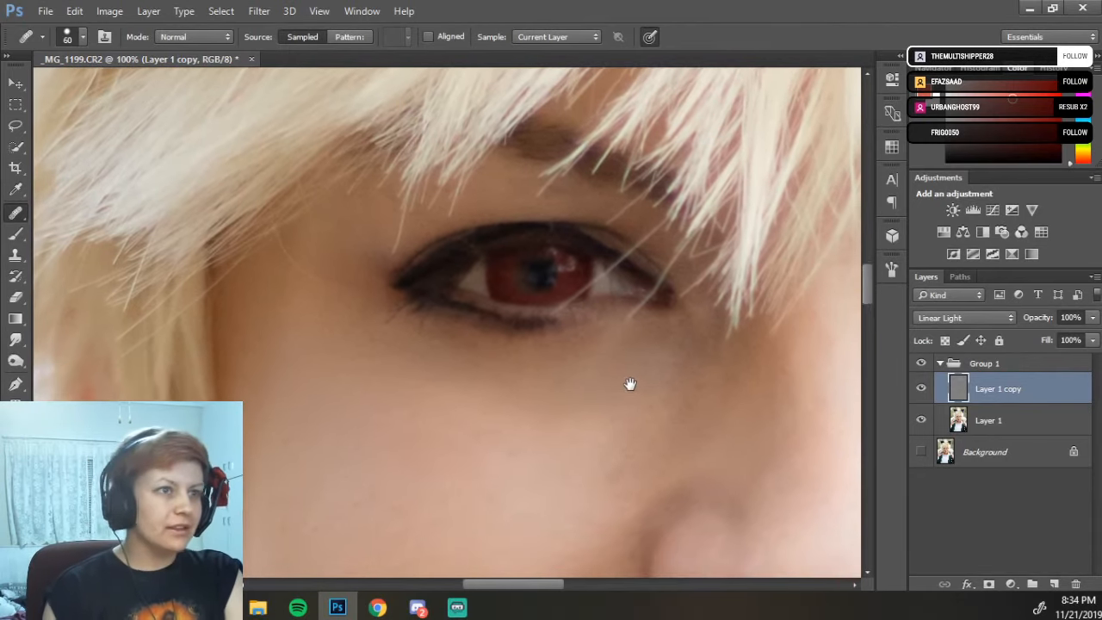
{"action": "left_click", "coordinate": [982, 420]}
{"action": "key", "text": "alt"}
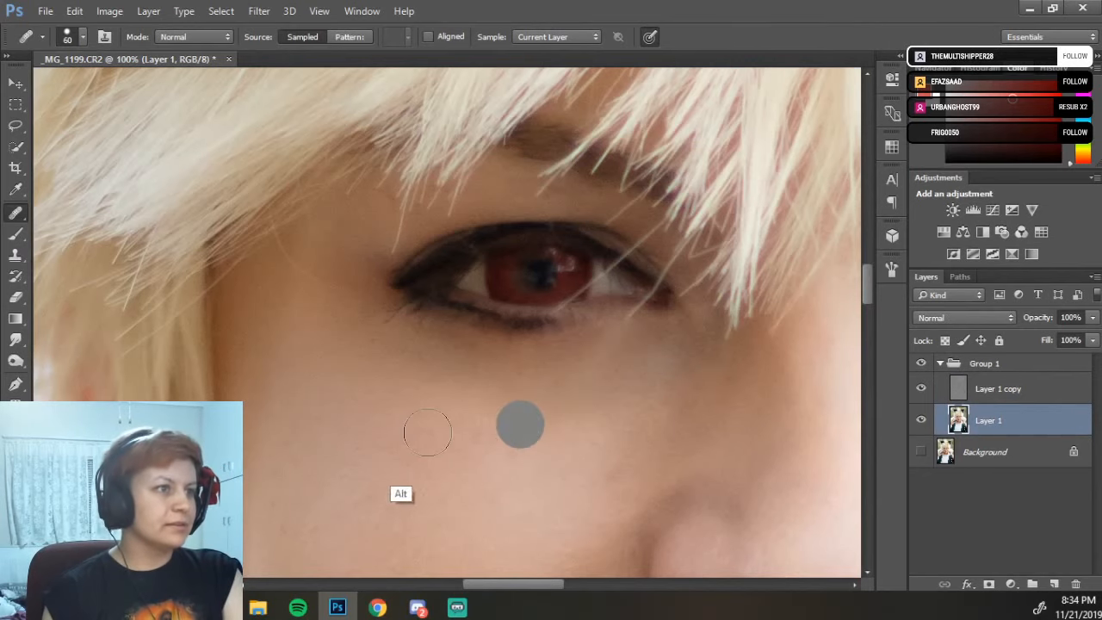
{"action": "left_click", "coordinate": [375, 426], "text": "alt"}
{"action": "left_click", "coordinate": [452, 382]}
{"action": "mouse_move", "coordinate": [457, 385]}
{"action": "left_mouse_down"}
{"action": "mouse_move", "coordinate": [430, 354]}
{"action": "mouse_move", "coordinate": [487, 370]}
{"action": "mouse_move", "coordinate": [521, 361]}
{"action": "mouse_move", "coordinate": [586, 375]}
{"action": "mouse_move", "coordinate": [619, 360]}
{"action": "mouse_move", "coordinate": [545, 411]}
{"action": "mouse_move", "coordinate": [606, 366]}
{"action": "mouse_move", "coordinate": [623, 333]}
{"action": "mouse_move", "coordinate": [668, 338]}
{"action": "mouse_move", "coordinate": [649, 348]}
{"action": "mouse_move", "coordinate": [663, 358]}
{"action": "mouse_move", "coordinate": [677, 348]}
{"action": "mouse_move", "coordinate": [666, 332]}
{"action": "mouse_move", "coordinate": [667, 343]}
{"action": "mouse_move", "coordinate": [693, 332]}
{"action": "left_mouse_up"}
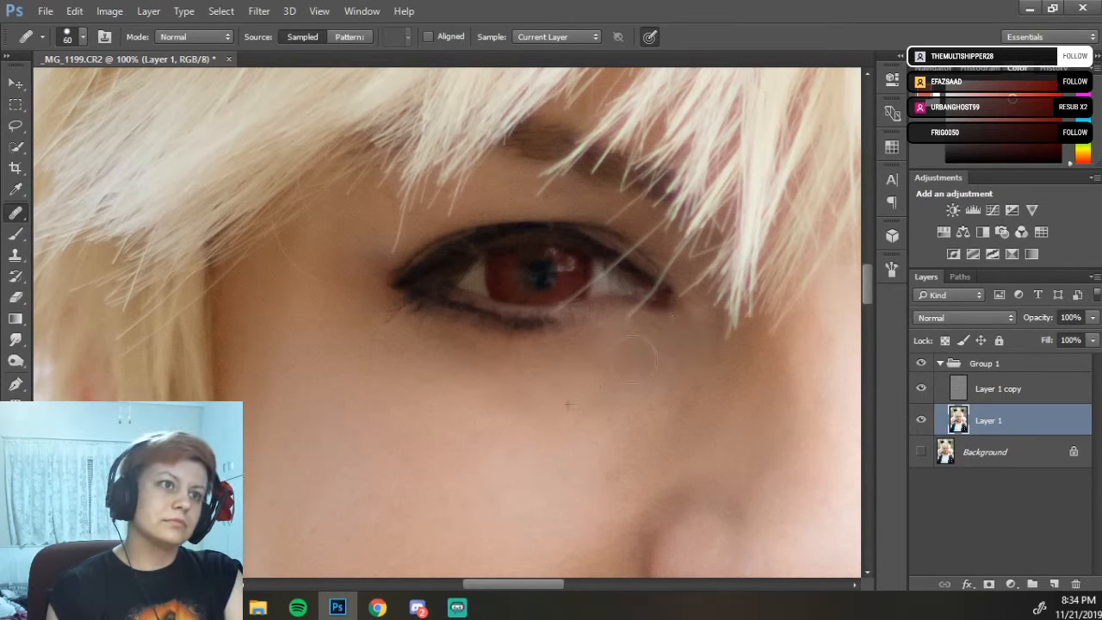
{"action": "left_click_drag", "start_coordinate": [680, 359], "coordinate": [737, 344]}
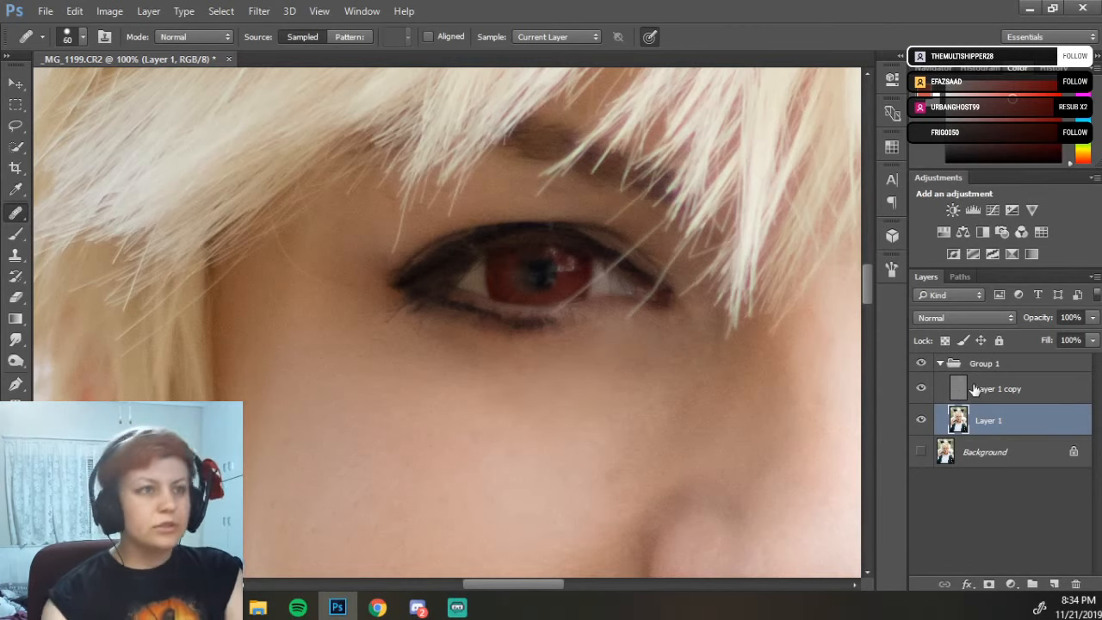
- View the whole face and heal the spot between the eye and nose on Layer 1 with sampled cheek skin
{"action": "key", "text": "ctrl+minus"}
{"action": "key", "text": "ctrl+minus"}
{"action": "key", "text": "ctrl+minus"}
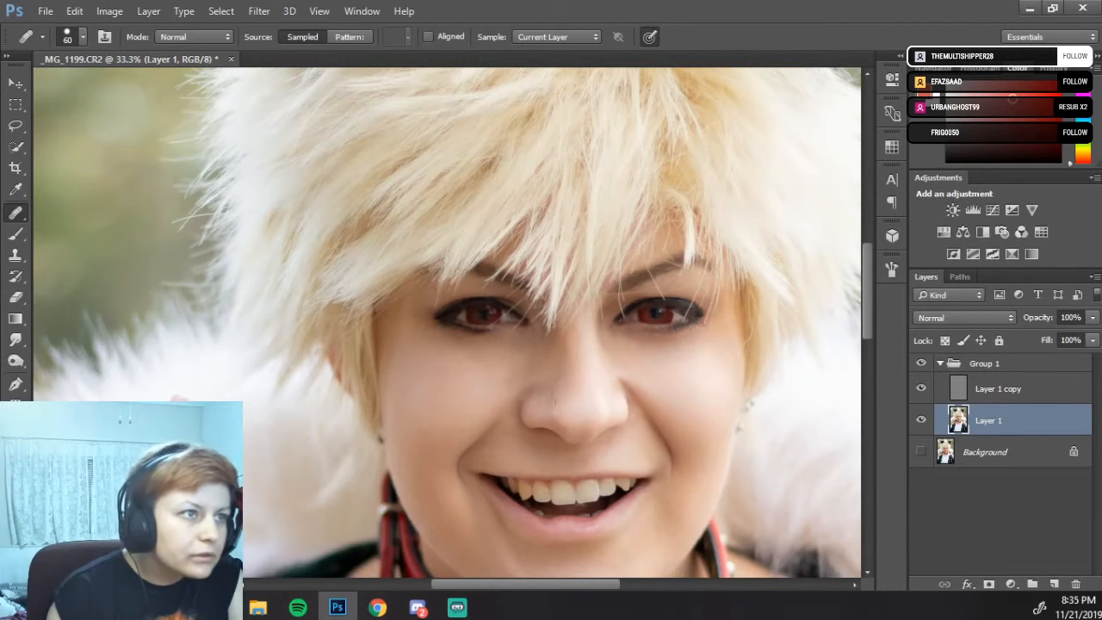
{"action": "left_click", "coordinate": [475, 403], "text": "alt"}
{"action": "left_click", "coordinate": [502, 381]}
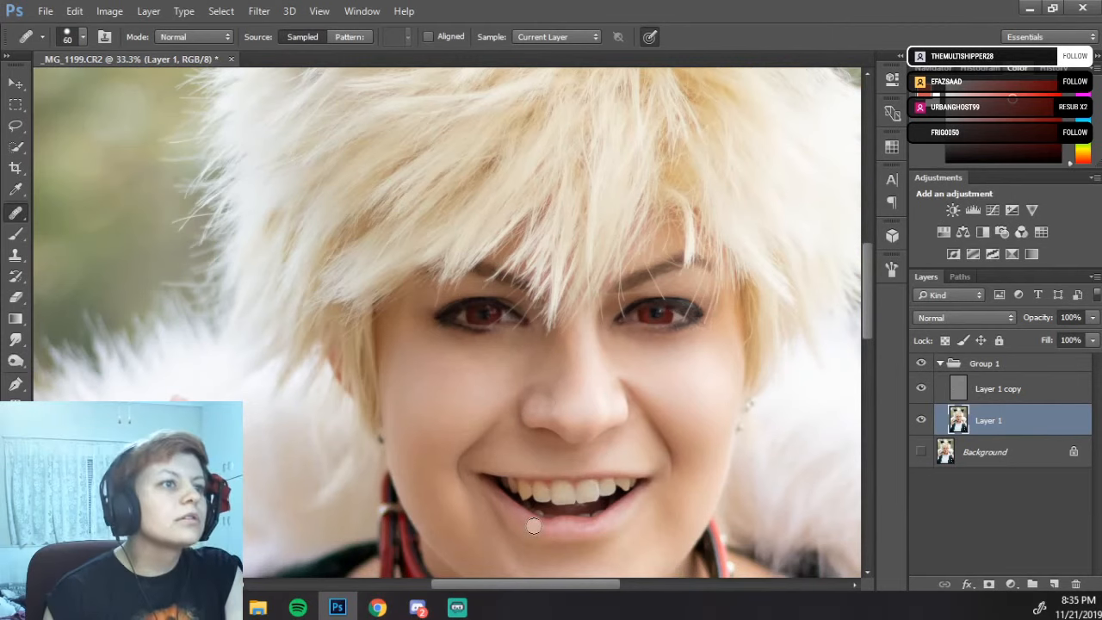
- Duplicate Group 1 and merge the duplicate into a single layer above the original group
{"action": "left_click_drag", "start_coordinate": [774, 457], "coordinate": [741, 370]}
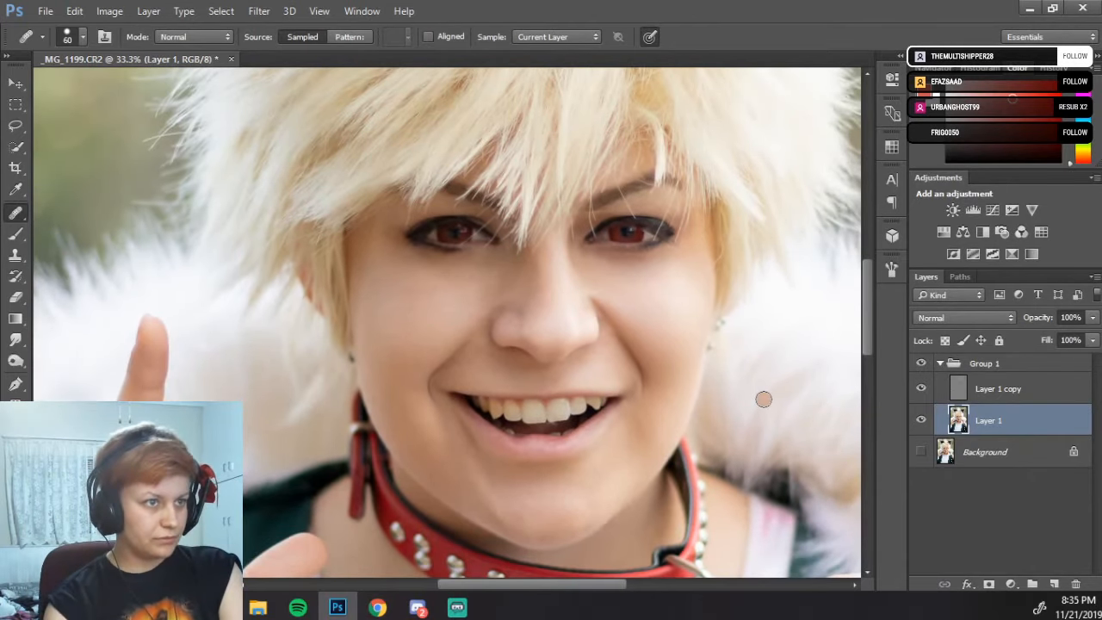
{"action": "key", "text": "ctrl+minus"}
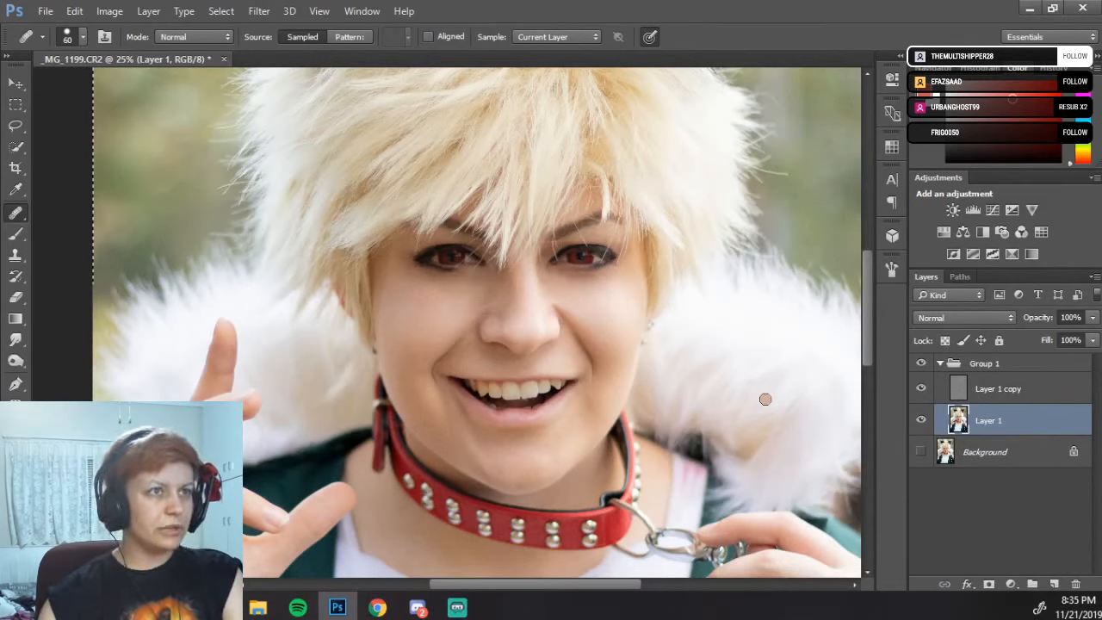
{"action": "left_click", "coordinate": [1024, 372]}
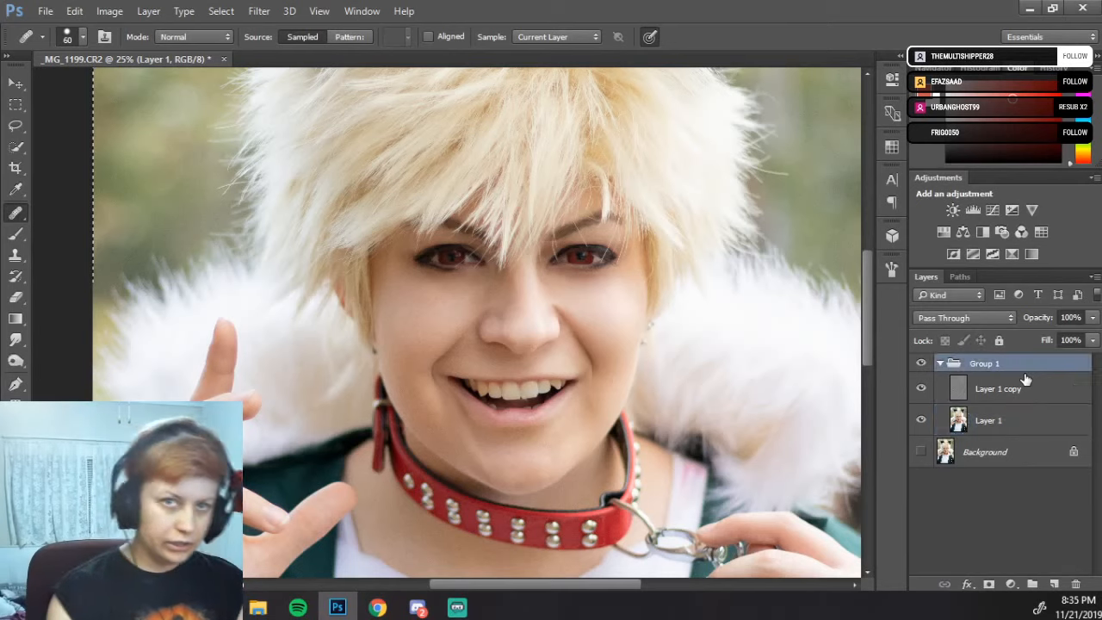
{"action": "key", "text": "ctrl+j"}
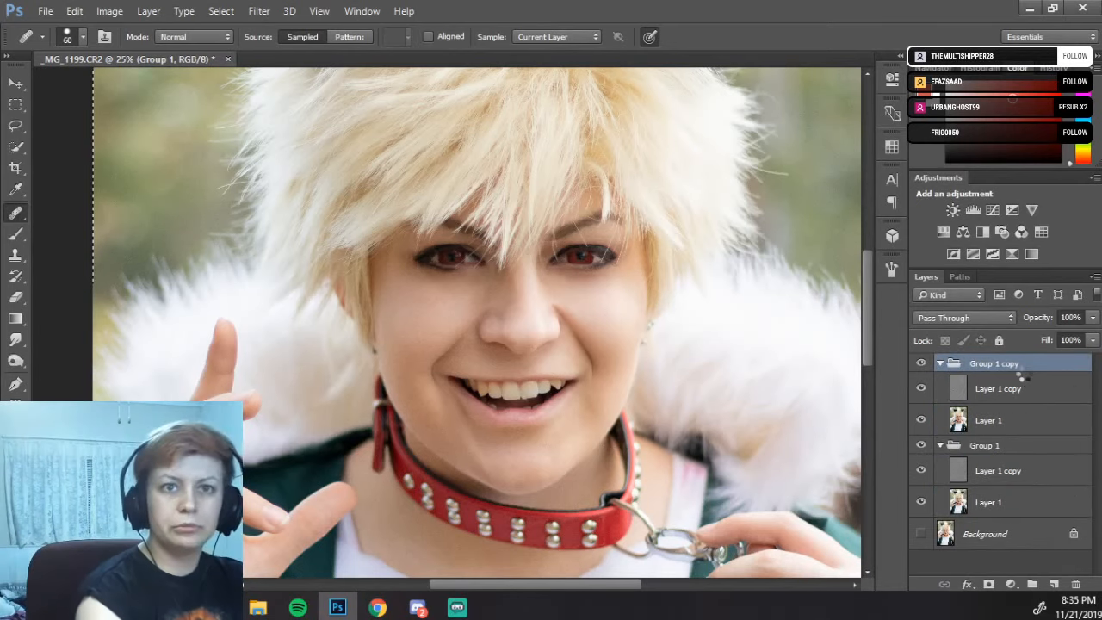
{"action": "key", "text": "ctrl+e"}
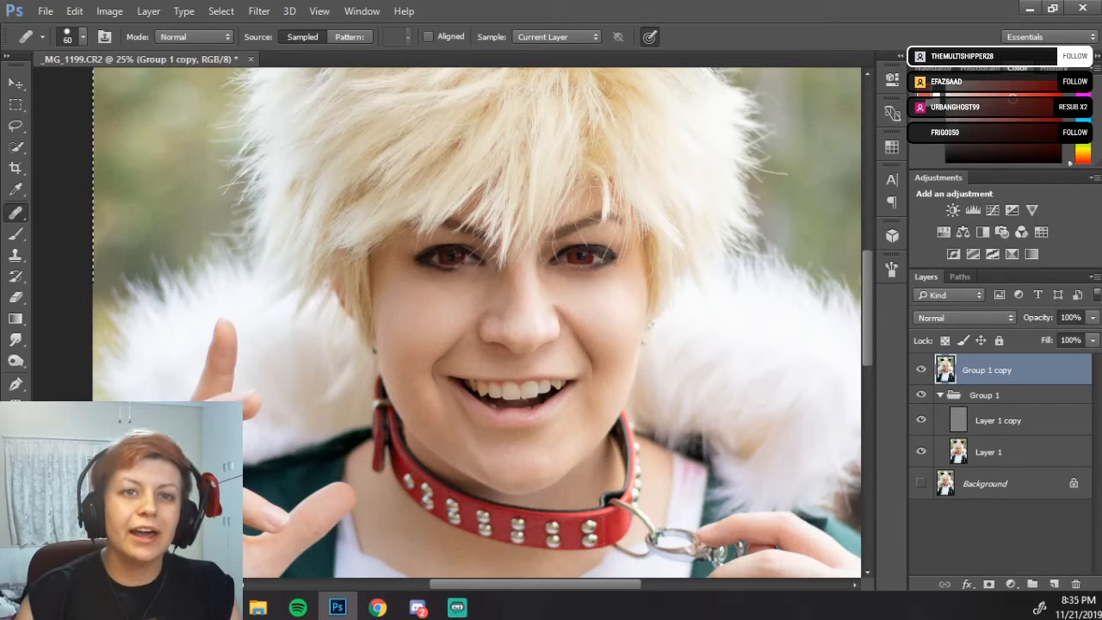
- Collapse and hide Group 1, and make the Background layer visible
{"action": "left_click", "coordinate": [944, 395]}
{"action": "left_click", "coordinate": [921, 394]}
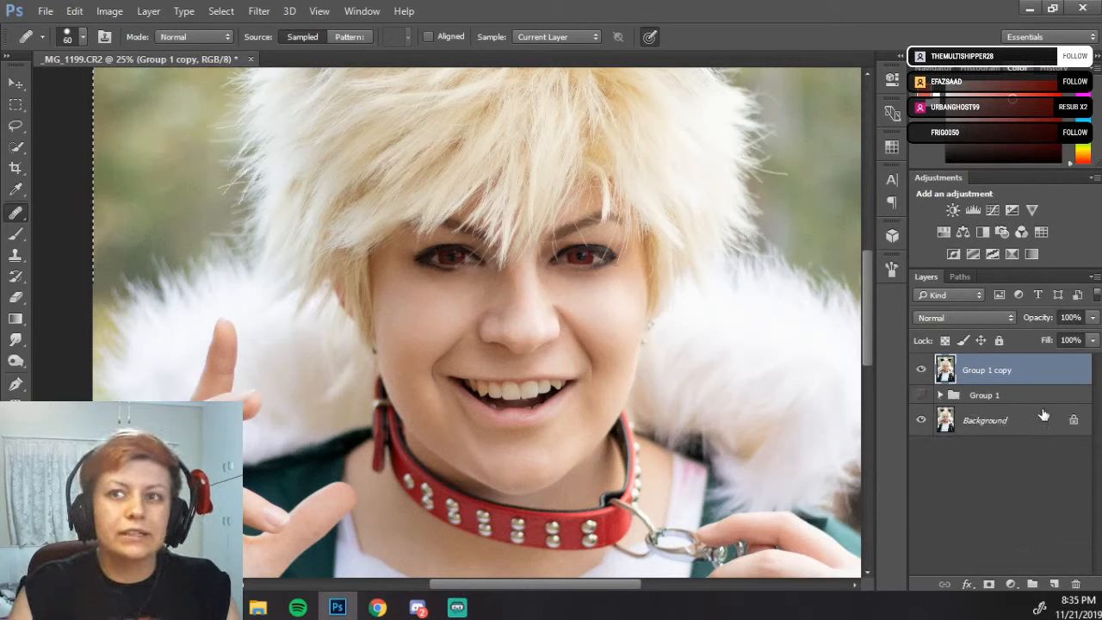
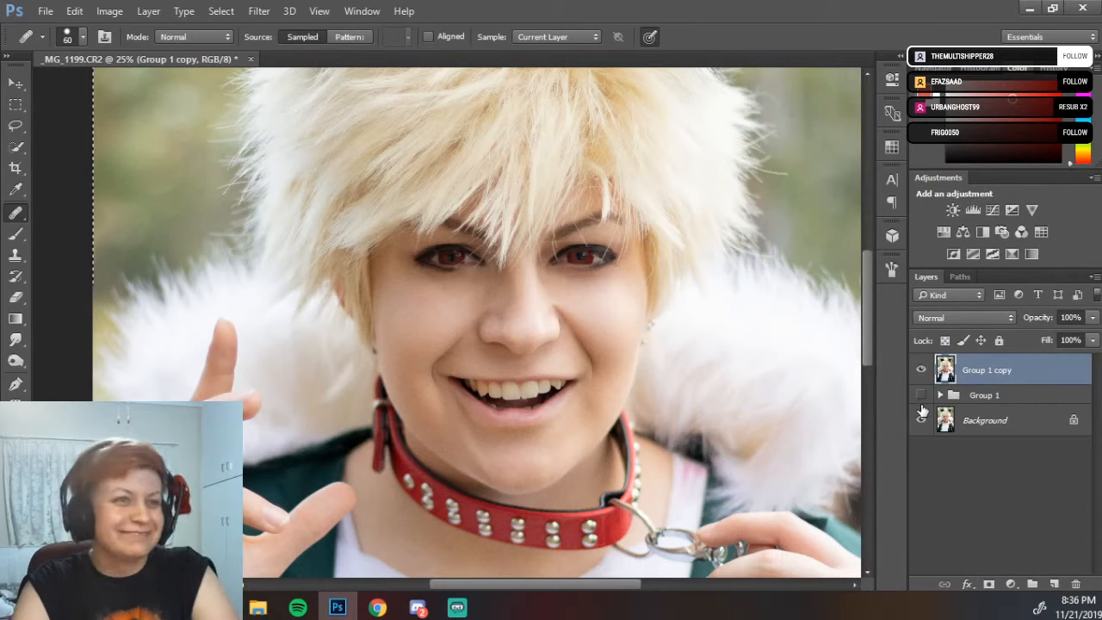
{"action": "left_click", "coordinate": [920, 419]}
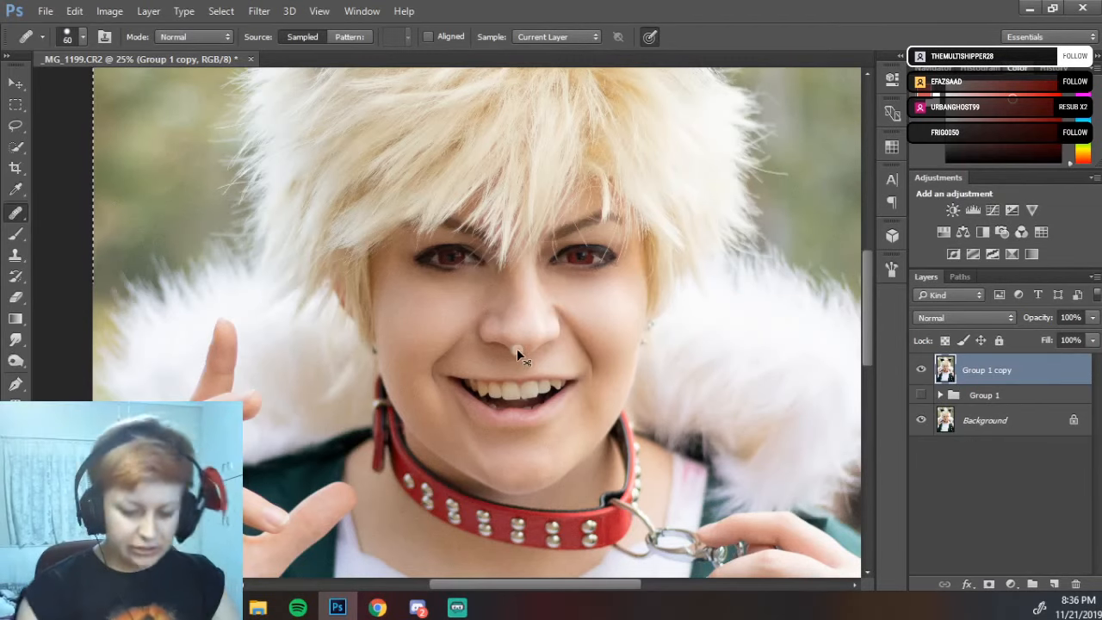
- Zoom in on the eye beside the nose and set up the Content-Aware Spot Healing Brush at size 15
{"action": "scroll", "coordinate": [516, 348], "scroll_direction": "up", "scroll_amount": 3}
{"action": "scroll", "coordinate": [516, 349], "scroll_direction": "up", "scroll_amount": 1}
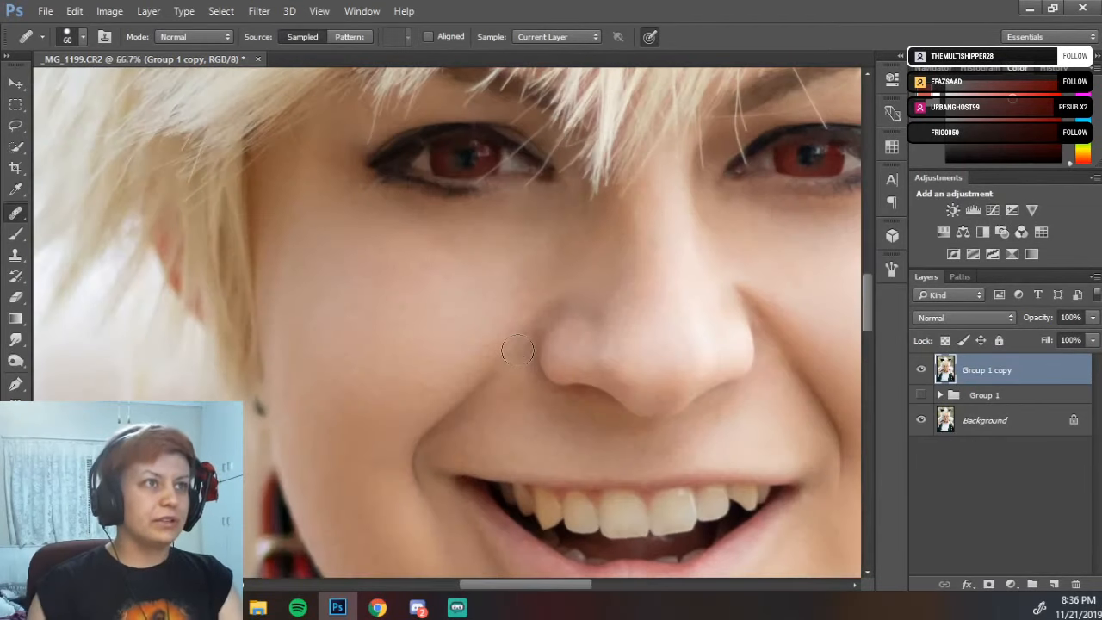
{"action": "mouse_move", "coordinate": [506, 244]}
{"action": "left_mouse_down"}
{"action": "mouse_move", "coordinate": [625, 388]}
{"action": "mouse_move", "coordinate": [601, 405]}
{"action": "left_mouse_up"}
{"action": "scroll", "coordinate": [601, 411], "scroll_direction": "up", "scroll_amount": 1}
{"action": "left_click_drag", "start_coordinate": [455, 345], "coordinate": [277, 255]}
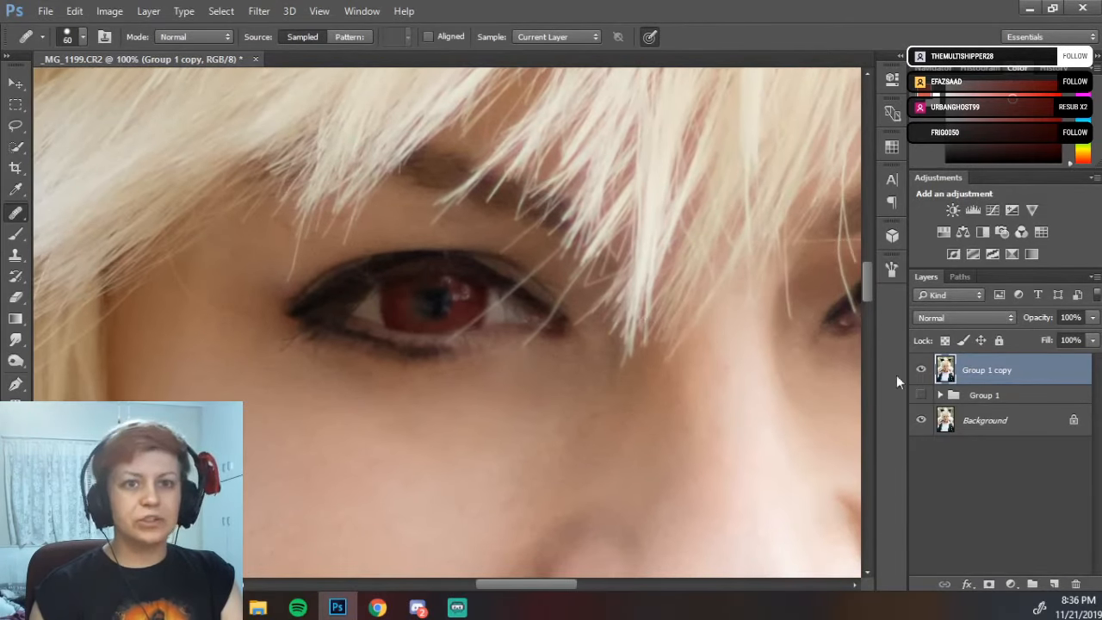
{"action": "right_click", "coordinate": [18, 214]}
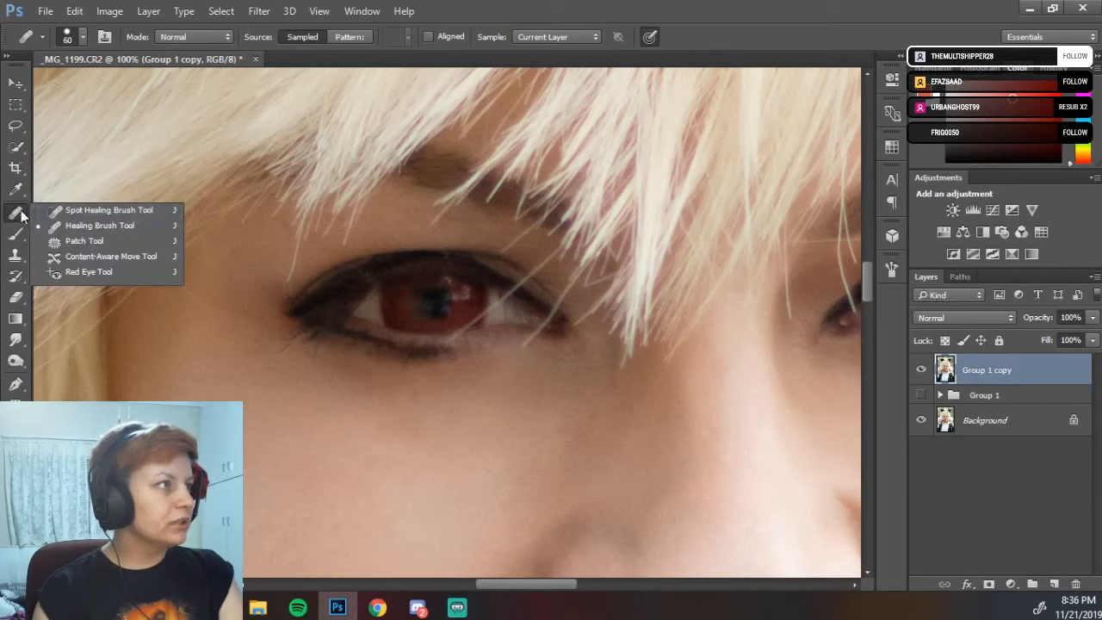
{"action": "left_click", "coordinate": [61, 210]}
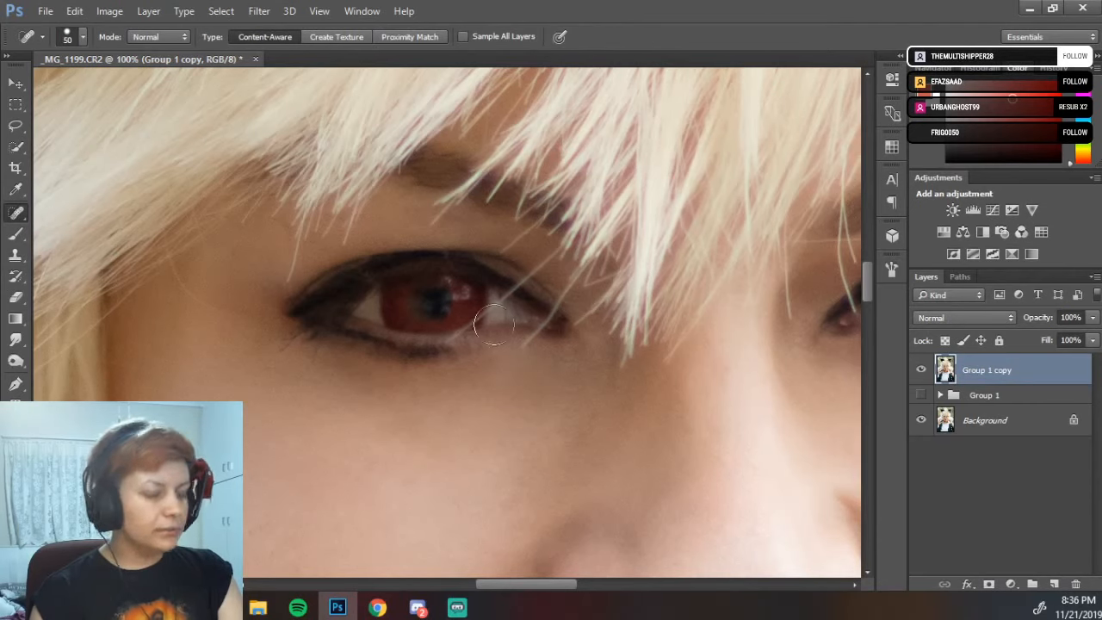
{"action": "key", "text": "bracketleft"}
{"action": "key", "text": "bracketleft"}
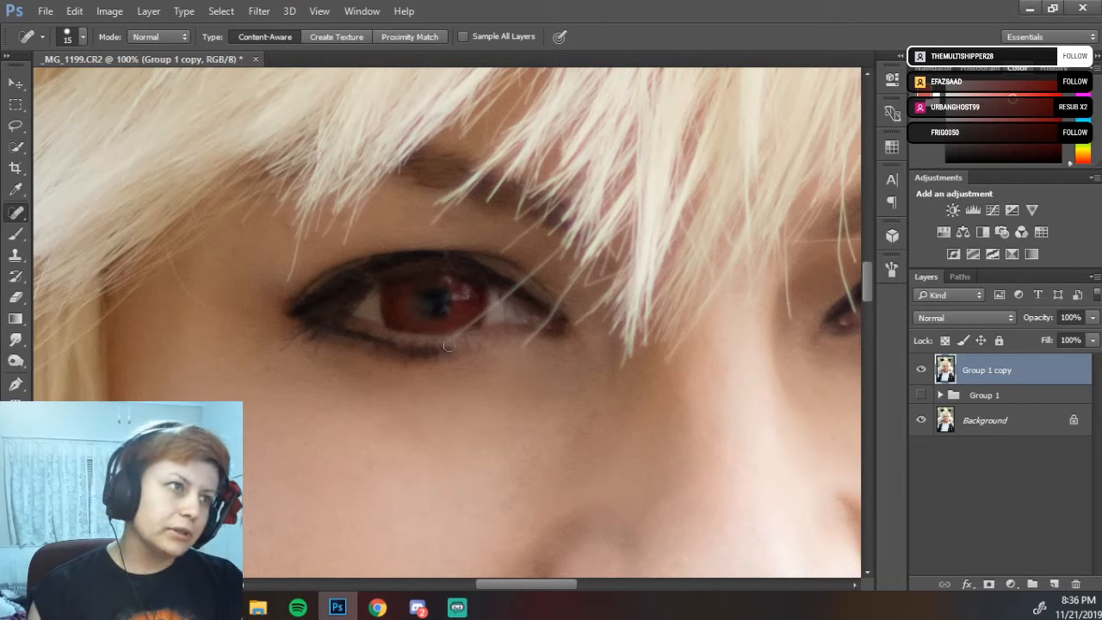
- Try to heal the hair strand crossing the iris and inner eyelid, and undo the stroke
{"action": "left_click_drag", "start_coordinate": [446, 340], "coordinate": [462, 327]}
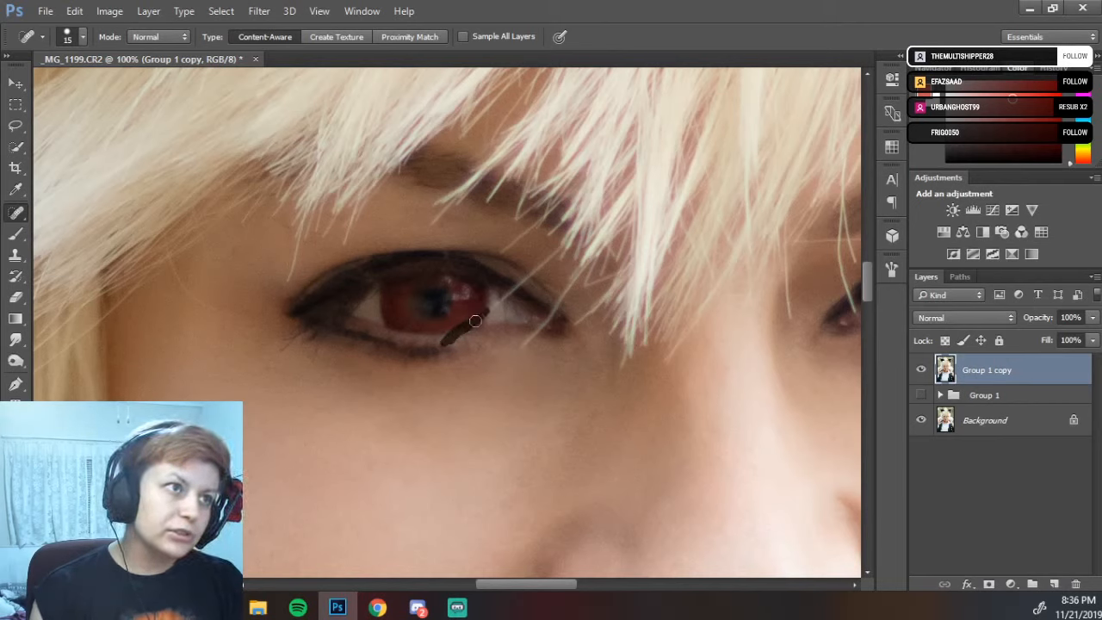
{"action": "left_click_drag", "start_coordinate": [504, 299], "coordinate": [484, 315]}
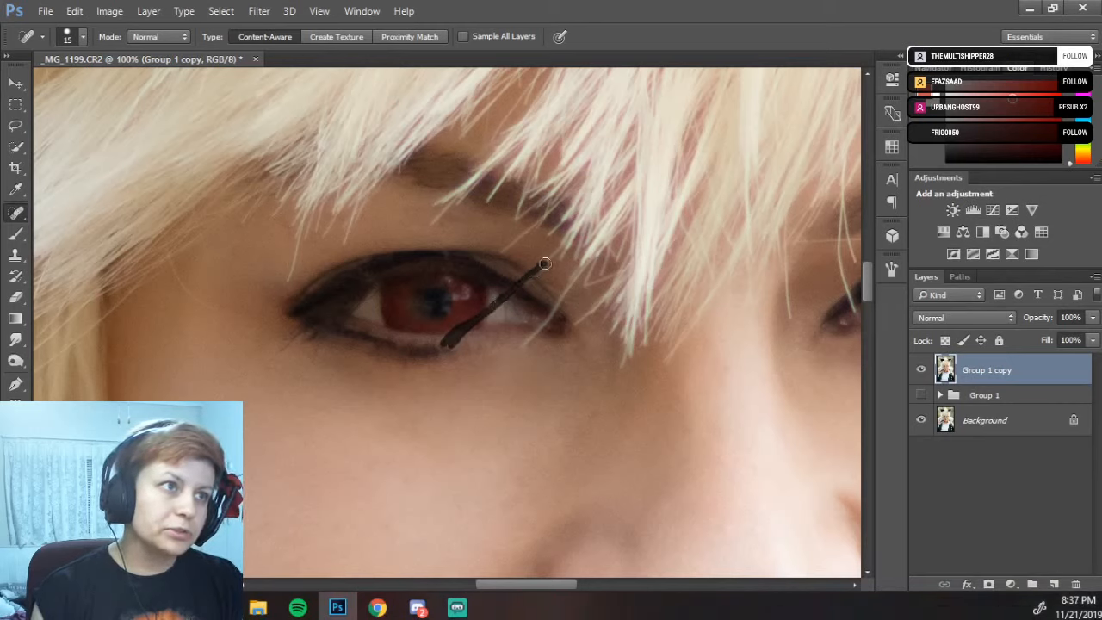
{"action": "left_click_drag", "start_coordinate": [545, 263], "coordinate": [543, 264]}
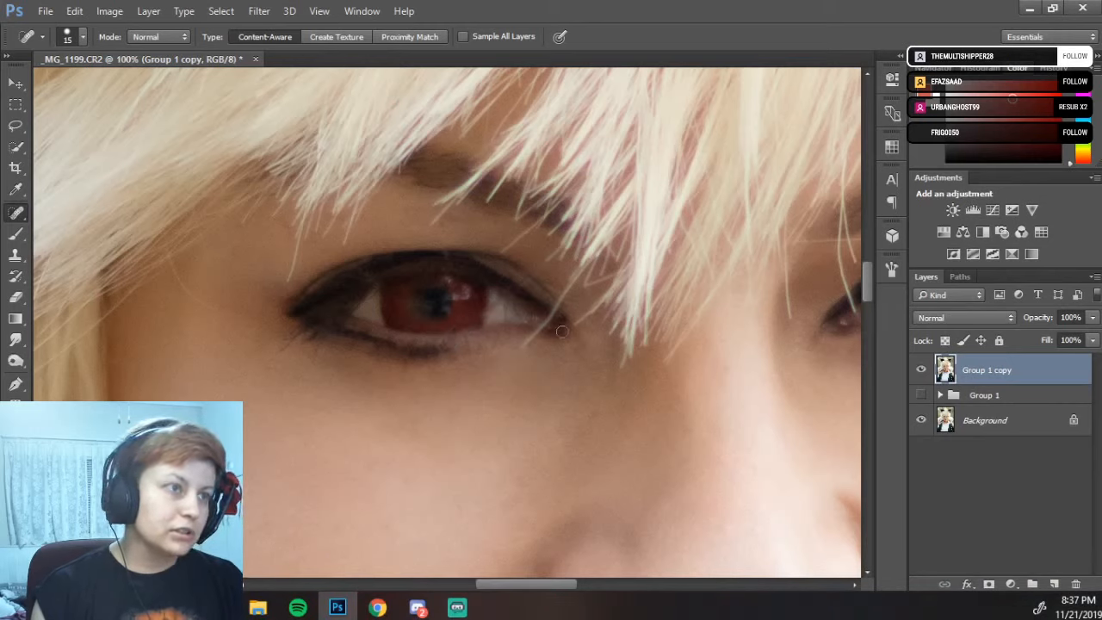
{"action": "key", "text": "ctrl+z"}
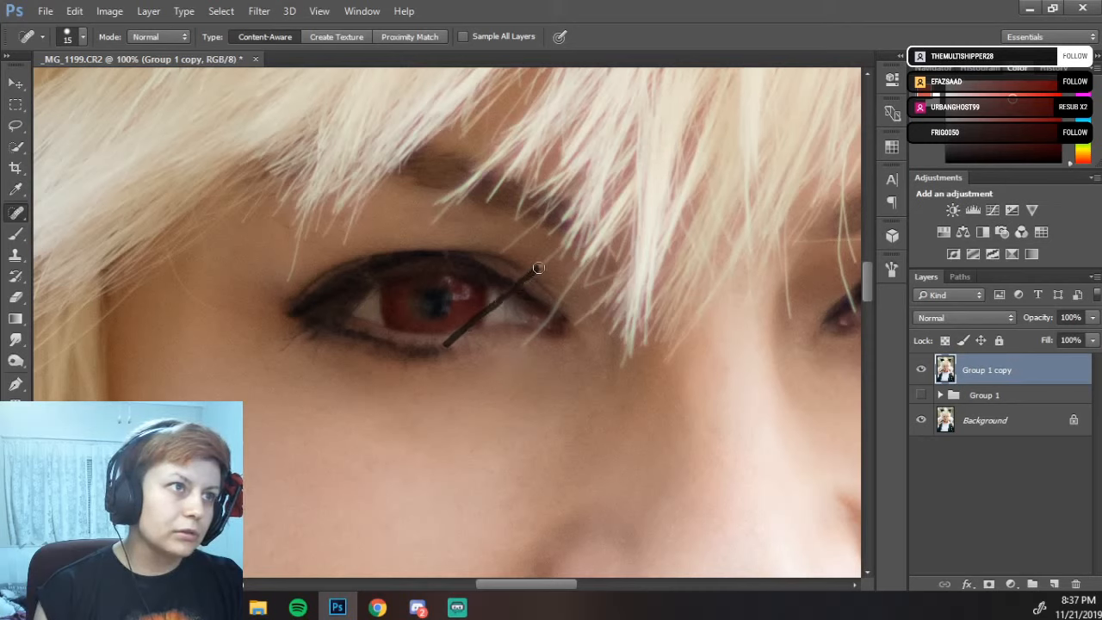
- Heal the hair strands crossing the iris, eye white and inner corner on the Group 1 copy layer
{"action": "left_click_drag", "start_coordinate": [546, 258], "coordinate": [548, 276]}
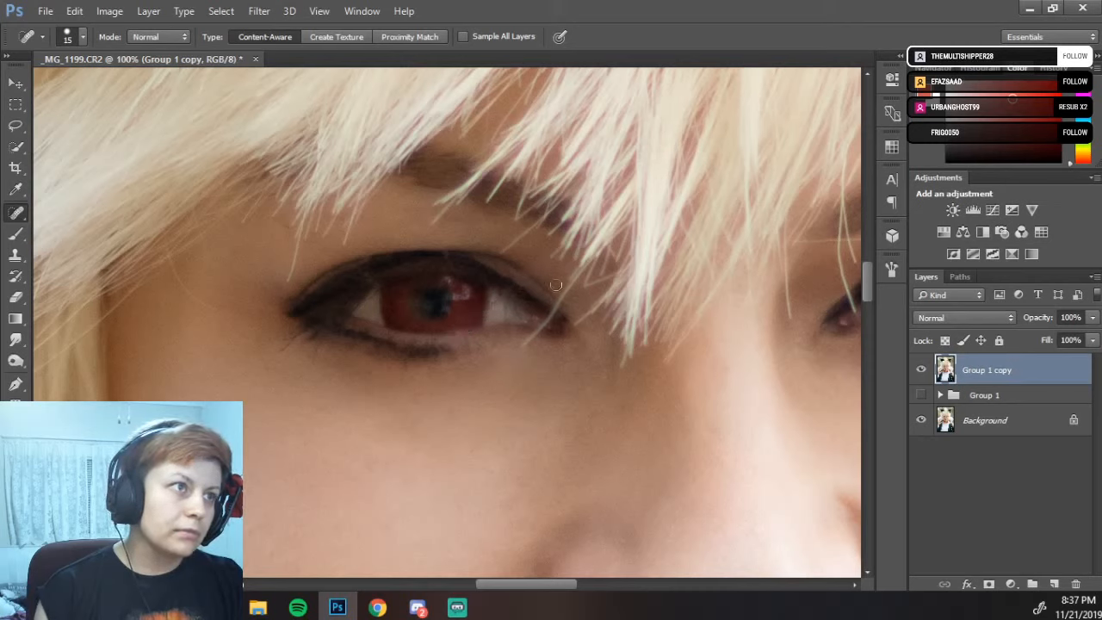
{"action": "left_click_drag", "start_coordinate": [522, 347], "coordinate": [572, 282]}
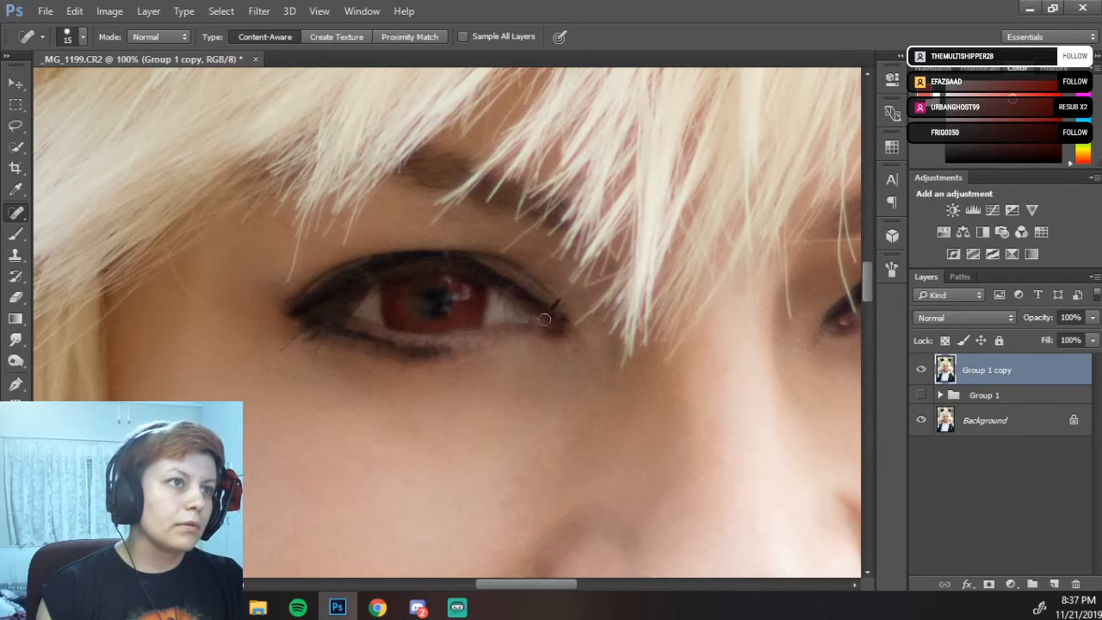
{"action": "key", "text": "ctrl+plus"}
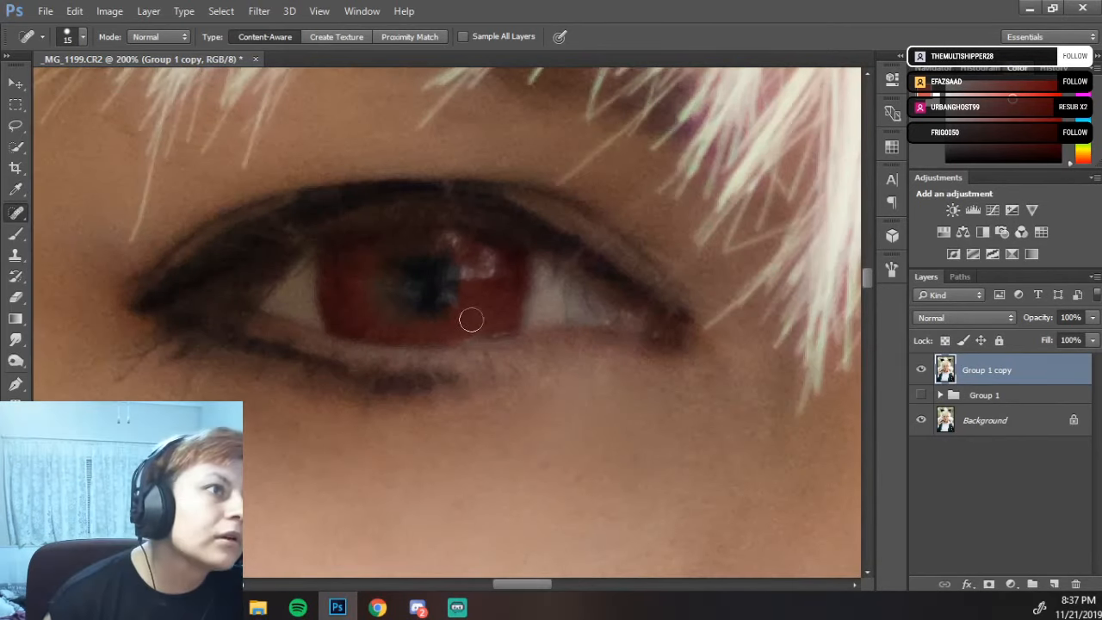
{"action": "mouse_move", "coordinate": [449, 359]}
{"action": "left_mouse_down"}
{"action": "mouse_move", "coordinate": [423, 390]}
{"action": "mouse_move", "coordinate": [468, 370]}
{"action": "mouse_move", "coordinate": [505, 413]}
{"action": "mouse_move", "coordinate": [509, 346]}
{"action": "mouse_move", "coordinate": [495, 337]}
{"action": "mouse_move", "coordinate": [603, 279]}
{"action": "mouse_move", "coordinate": [558, 307]}
{"action": "mouse_move", "coordinate": [520, 311]}
{"action": "mouse_move", "coordinate": [534, 288]}
{"action": "left_mouse_up"}
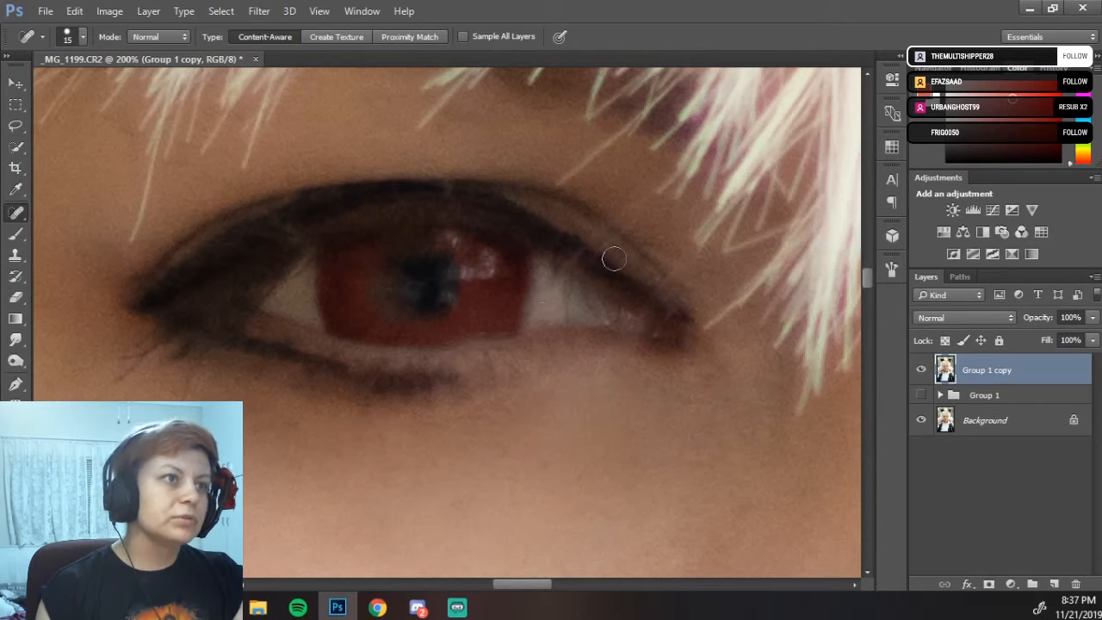
- Spot-heal the leftover hair traces and small marks around the eye's inner corner and upper lid on Group 1 copy
{"action": "left_click_drag", "start_coordinate": [604, 365], "coordinate": [596, 368]}
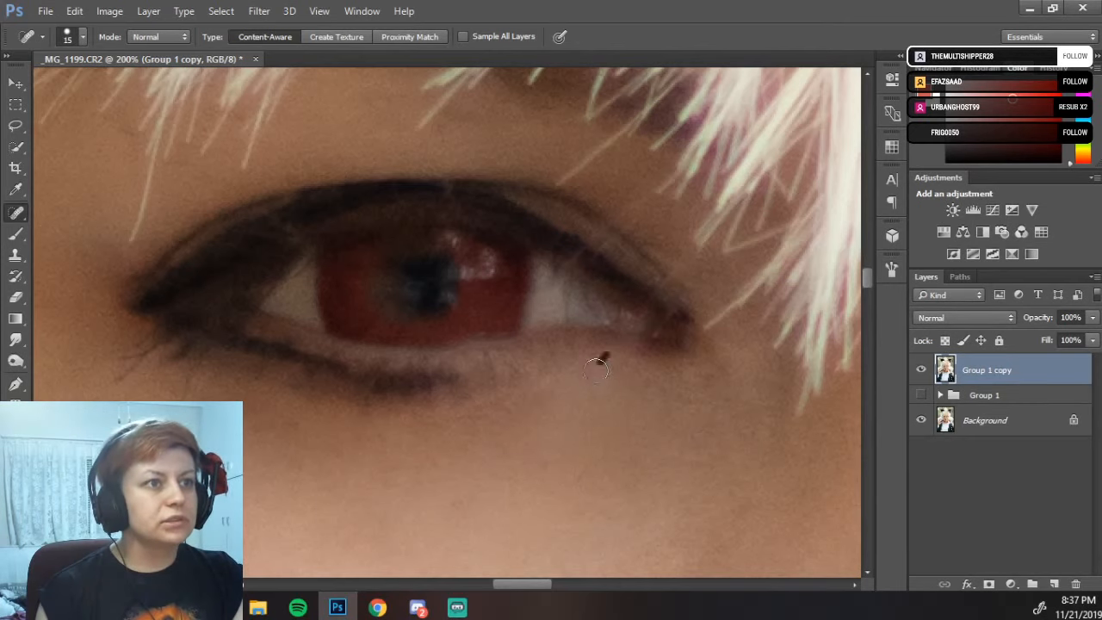
{"action": "mouse_move", "coordinate": [647, 302]}
{"action": "left_mouse_down"}
{"action": "mouse_move", "coordinate": [698, 249]}
{"action": "mouse_move", "coordinate": [683, 287]}
{"action": "mouse_move", "coordinate": [698, 271]}
{"action": "mouse_move", "coordinate": [680, 271]}
{"action": "mouse_move", "coordinate": [647, 305]}
{"action": "left_mouse_up"}
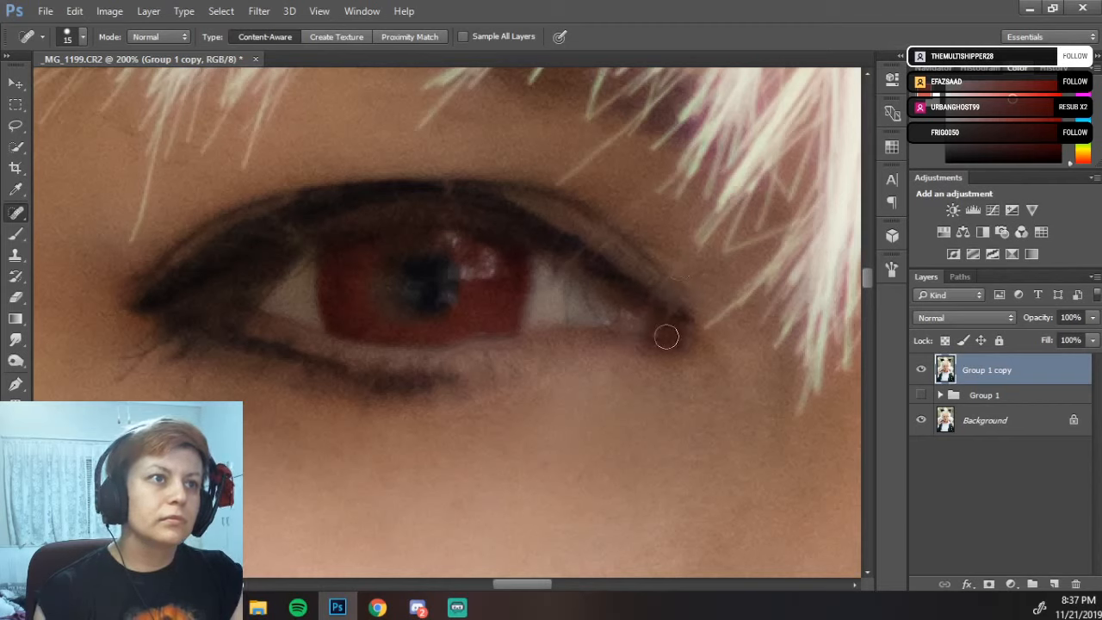
{"action": "left_click", "coordinate": [651, 303]}
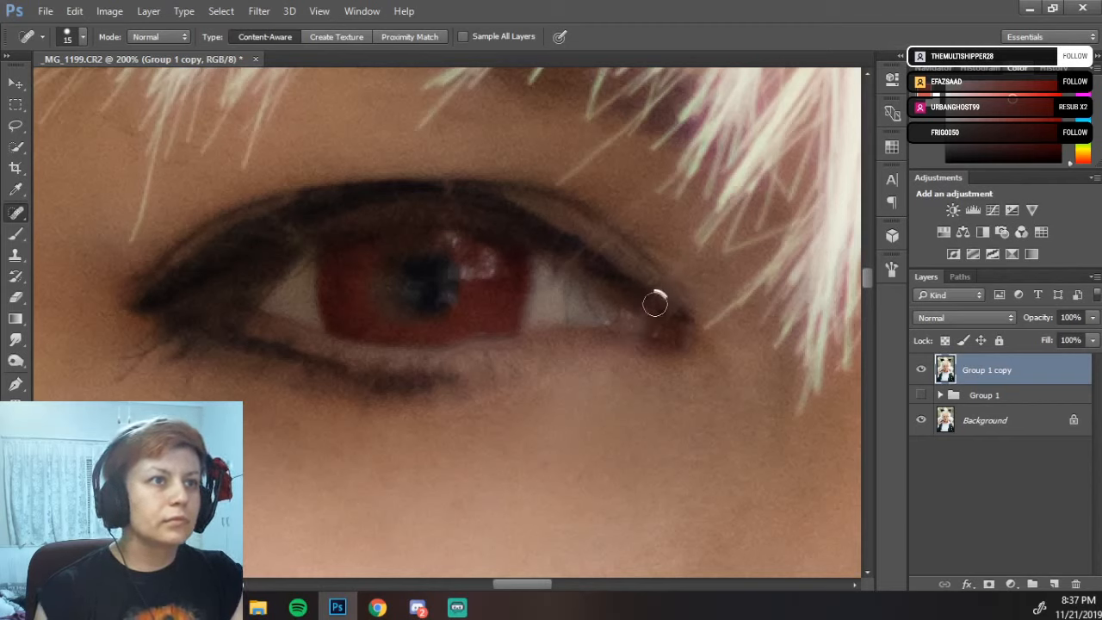
{"action": "mouse_move", "coordinate": [657, 334]}
{"action": "left_mouse_down"}
{"action": "mouse_move", "coordinate": [638, 387]}
{"action": "mouse_move", "coordinate": [631, 343]}
{"action": "left_mouse_up"}
{"action": "mouse_move", "coordinate": [559, 262]}
{"action": "left_mouse_down"}
{"action": "mouse_move", "coordinate": [637, 223]}
{"action": "mouse_move", "coordinate": [608, 229]}
{"action": "left_mouse_up"}
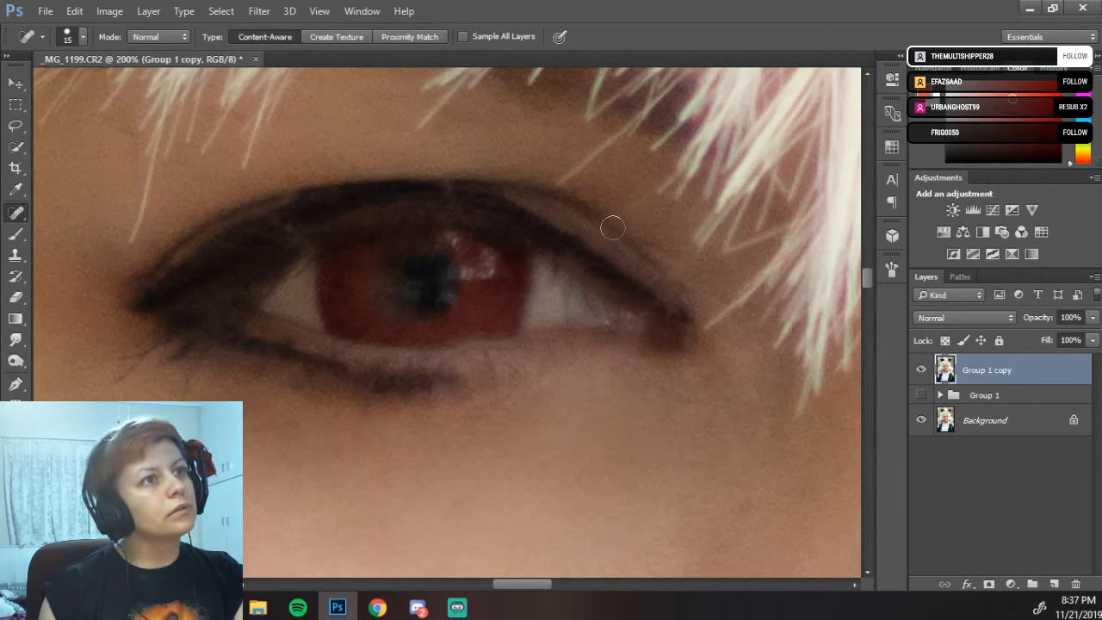
- Compare the healed eye with the original image by briefly hiding the Group 1 copy layer
{"action": "key", "text": "space"}
{"action": "left_click_drag", "start_coordinate": [718, 371], "coordinate": [707, 395]}
{"action": "left_click_drag", "start_coordinate": [683, 290], "coordinate": [651, 345]}
{"action": "mouse_move", "coordinate": [674, 280]}
{"action": "left_mouse_down"}
{"action": "mouse_move", "coordinate": [628, 348]}
{"action": "mouse_move", "coordinate": [636, 362]}
{"action": "left_mouse_up"}
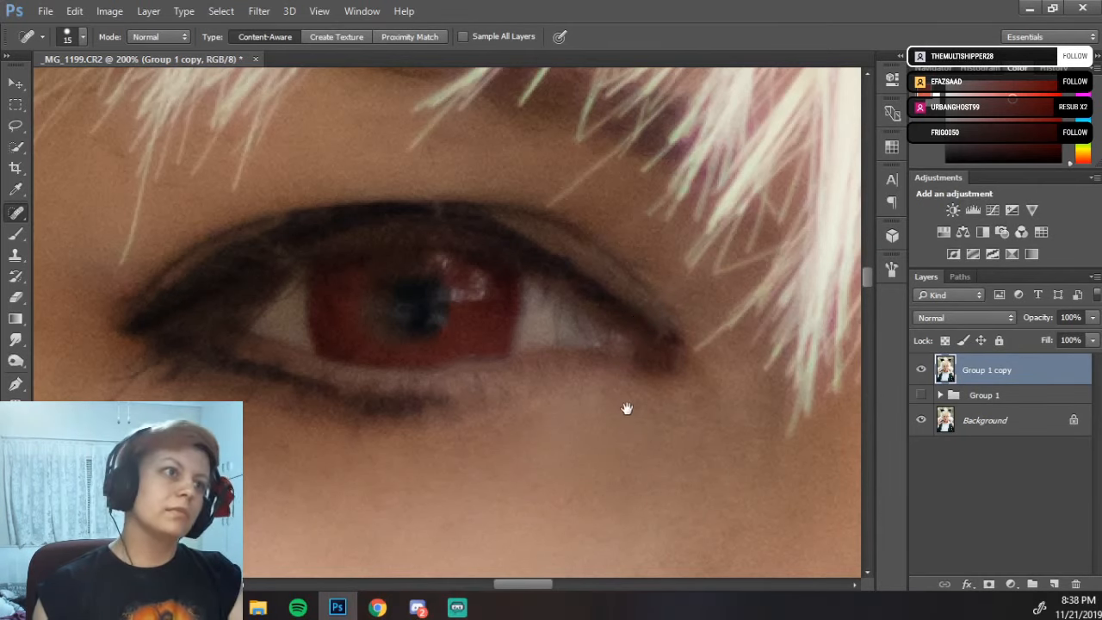
{"action": "left_click_drag", "start_coordinate": [626, 408], "coordinate": [677, 362]}
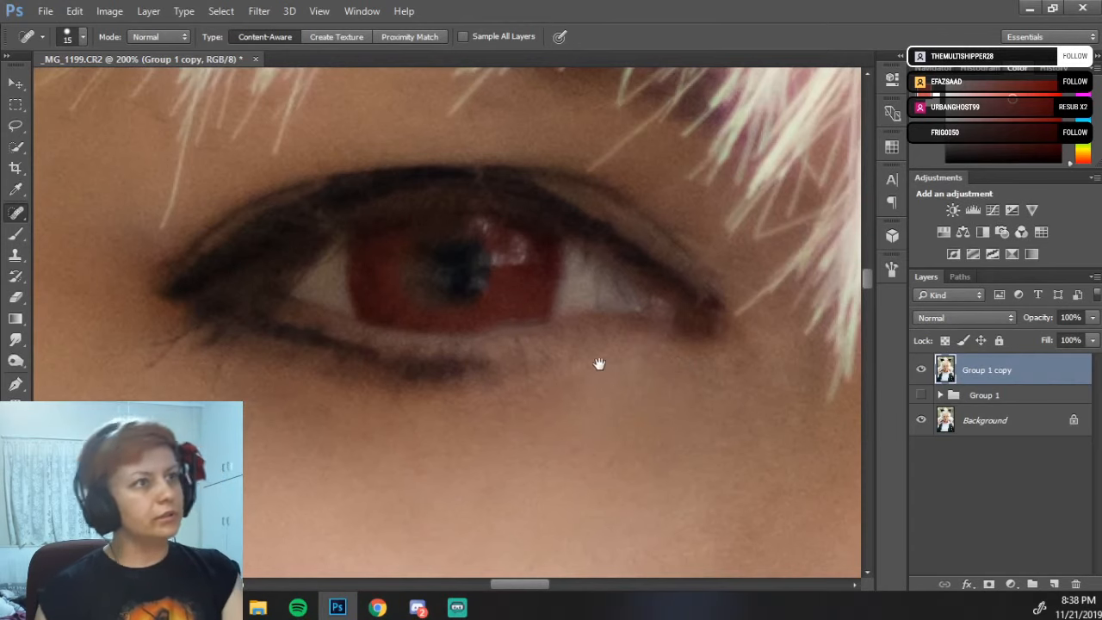
{"action": "left_click_drag", "start_coordinate": [599, 363], "coordinate": [637, 362]}
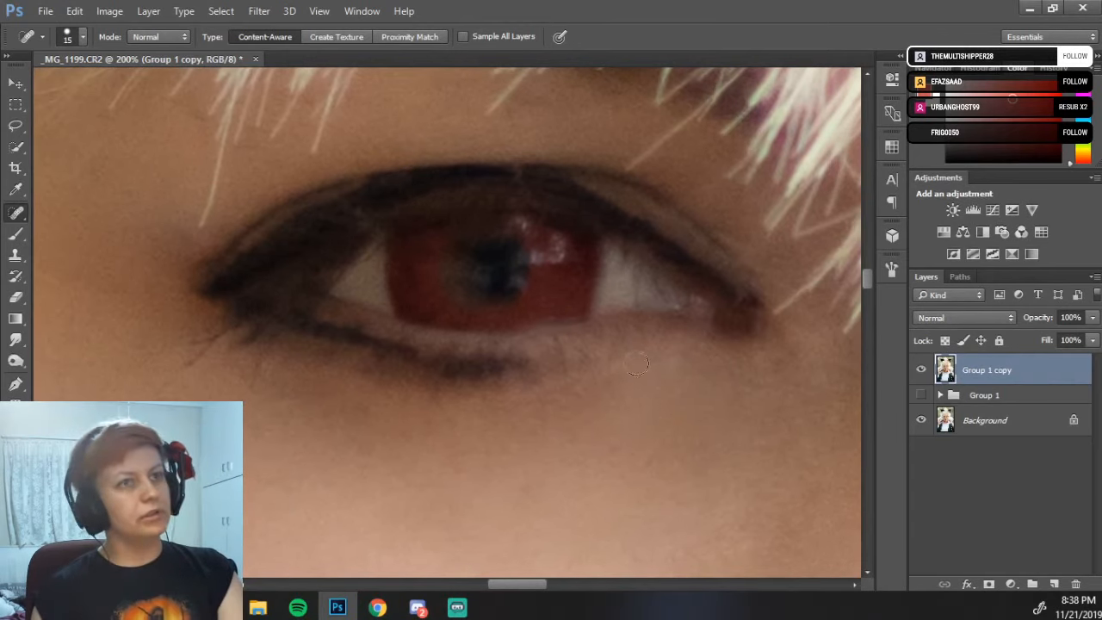
{"action": "left_click", "coordinate": [921, 370]}
{"action": "left_click", "coordinate": [920, 370]}
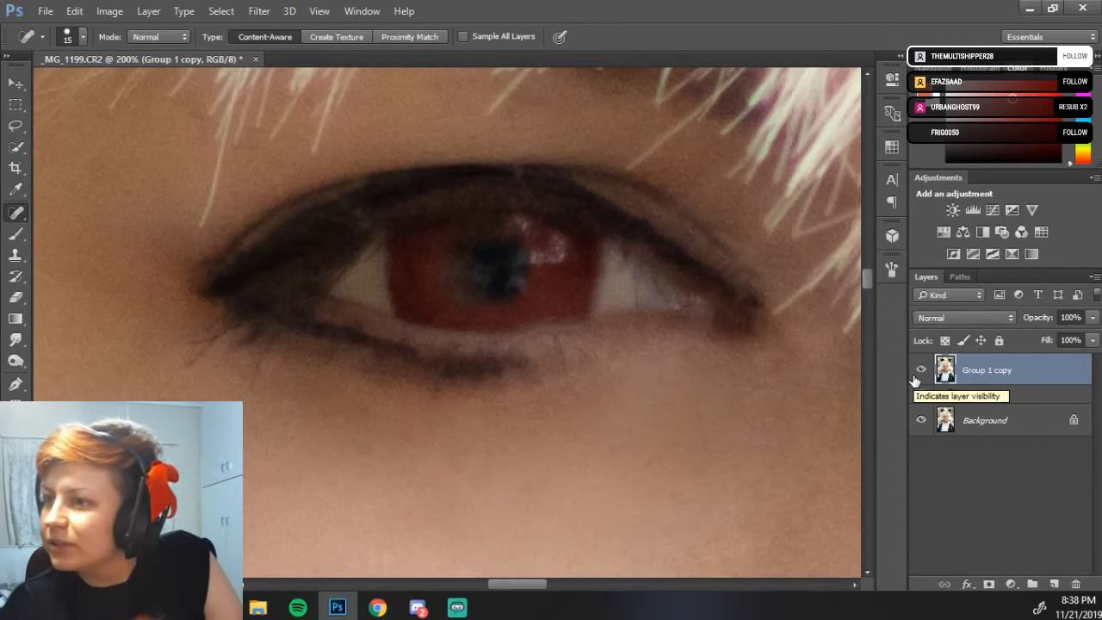
- Inspect both eyes at a wider view, and recheck the retouched iris against the original at 300%
{"action": "key", "text": "ctrl+minus"}
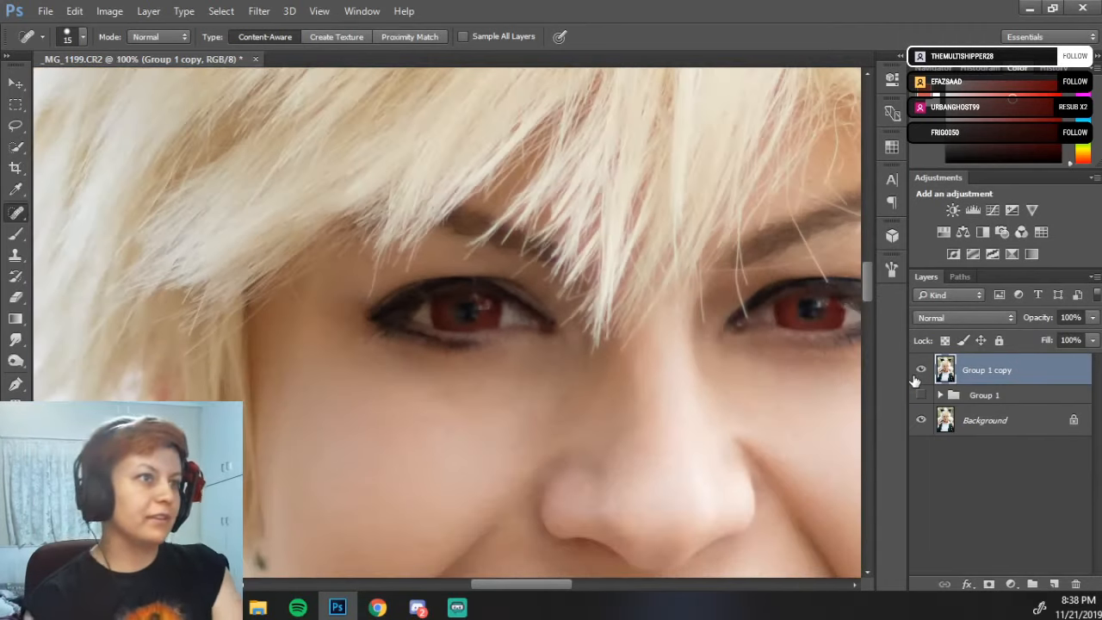
{"action": "left_click_drag", "start_coordinate": [565, 350], "coordinate": [628, 359]}
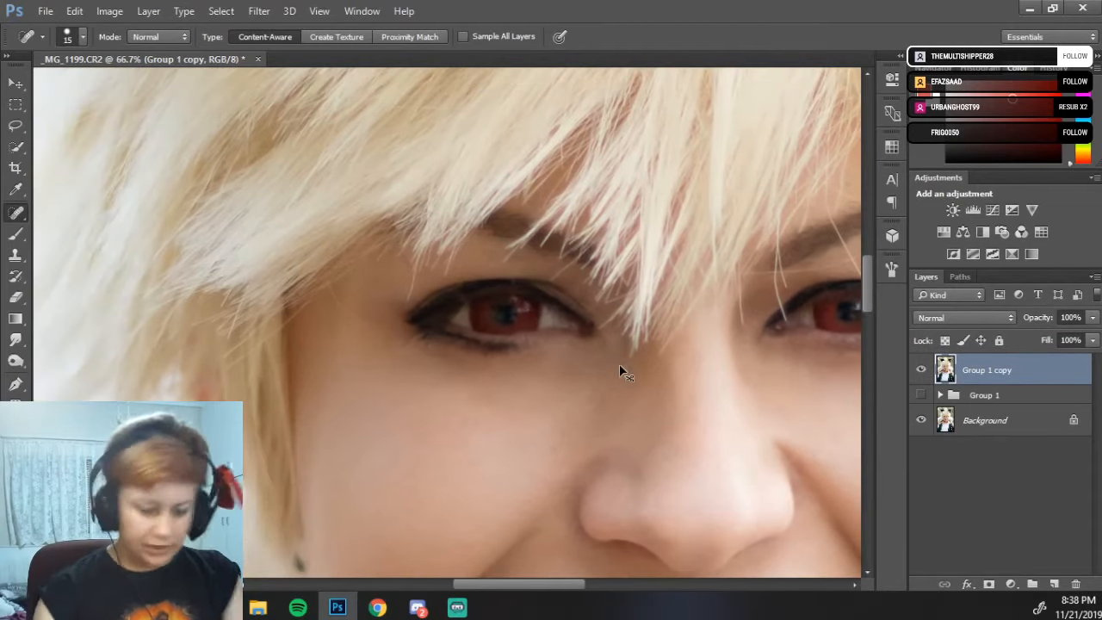
{"action": "key", "text": "ctrl+plus"}
{"action": "key", "text": "ctrl+plus"}
{"action": "key", "text": "ctrl+plus"}
{"action": "left_click_drag", "start_coordinate": [547, 240], "coordinate": [353, 258]}
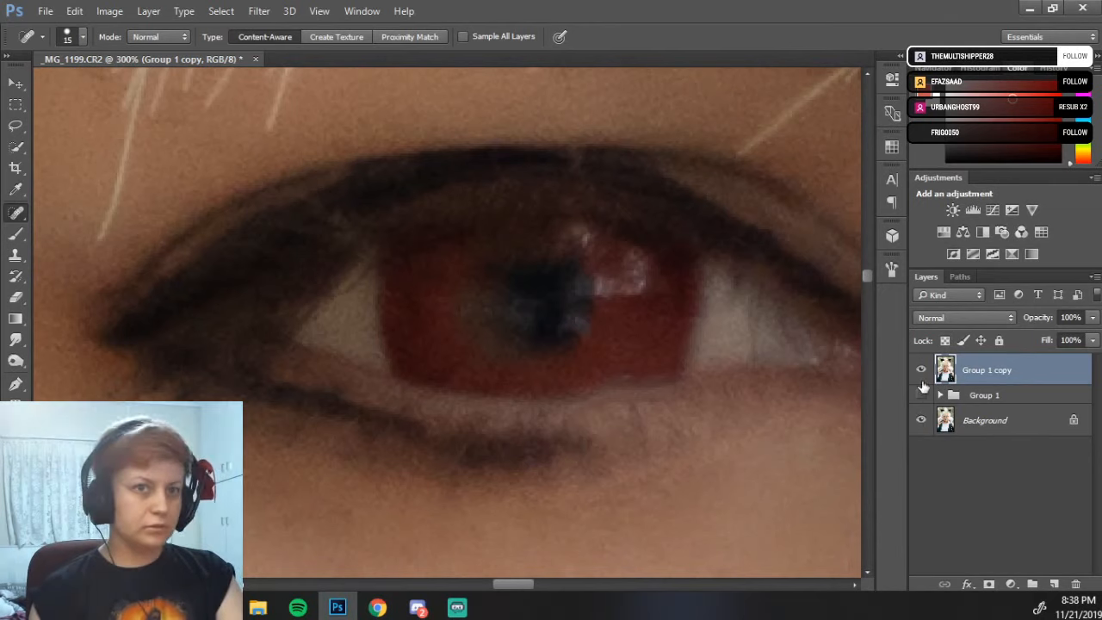
{"action": "left_click", "coordinate": [921, 371]}
{"action": "left_click", "coordinate": [921, 369]}
- Set up the Clone Stamp with 68% hardness, 100% opacity and an 8 px brush for the iris edge
{"action": "left_click_drag", "start_coordinate": [644, 401], "coordinate": [594, 374]}
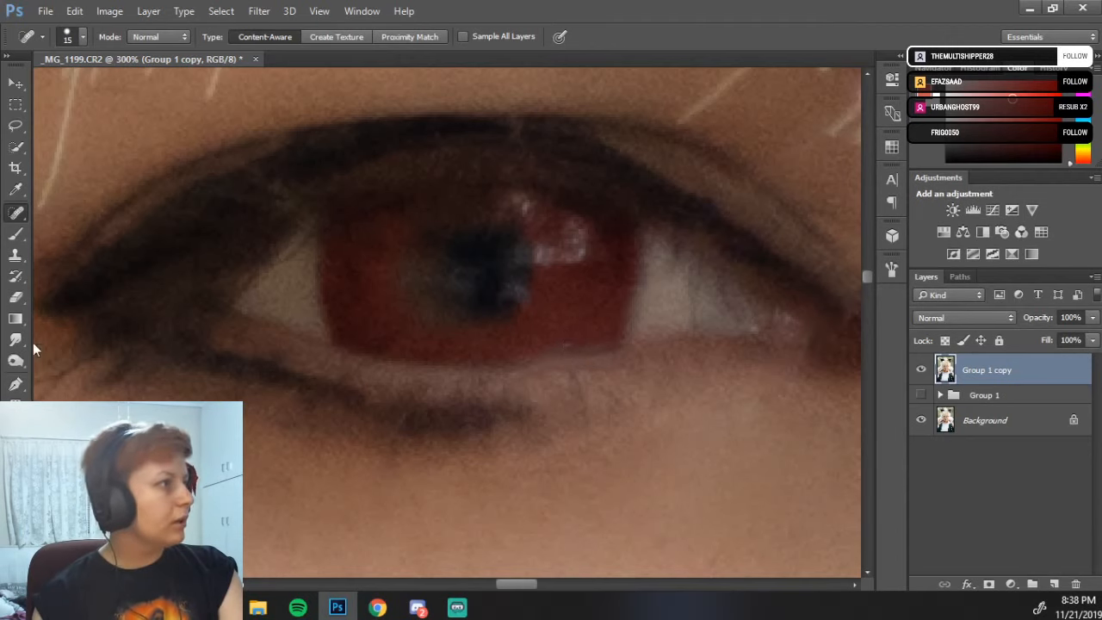
{"action": "left_click", "coordinate": [17, 258]}
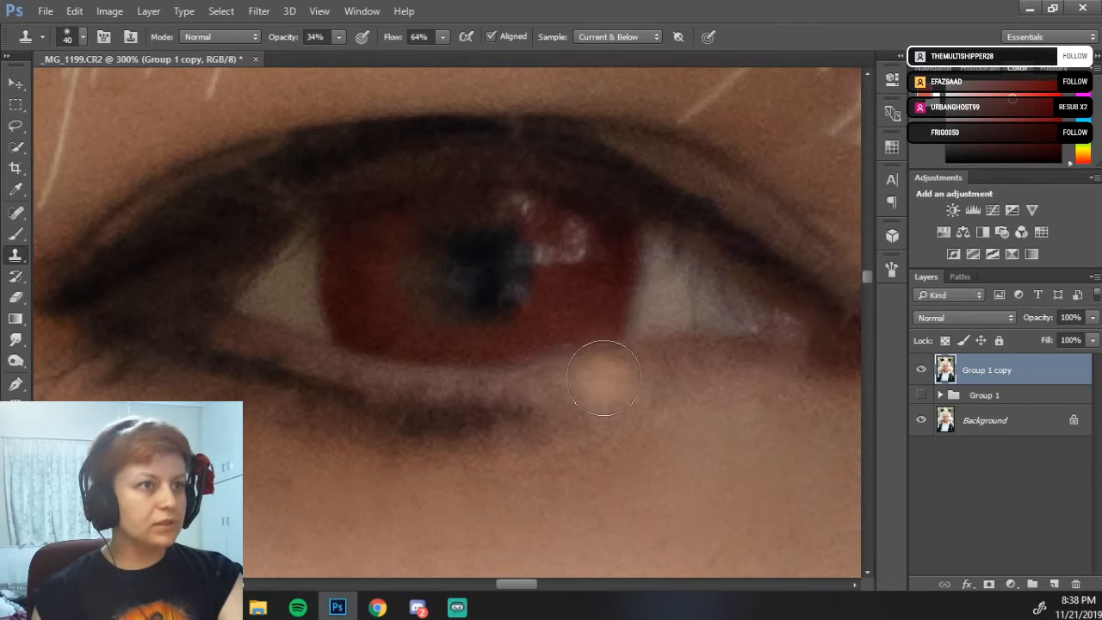
{"action": "right_click", "coordinate": [567, 325]}
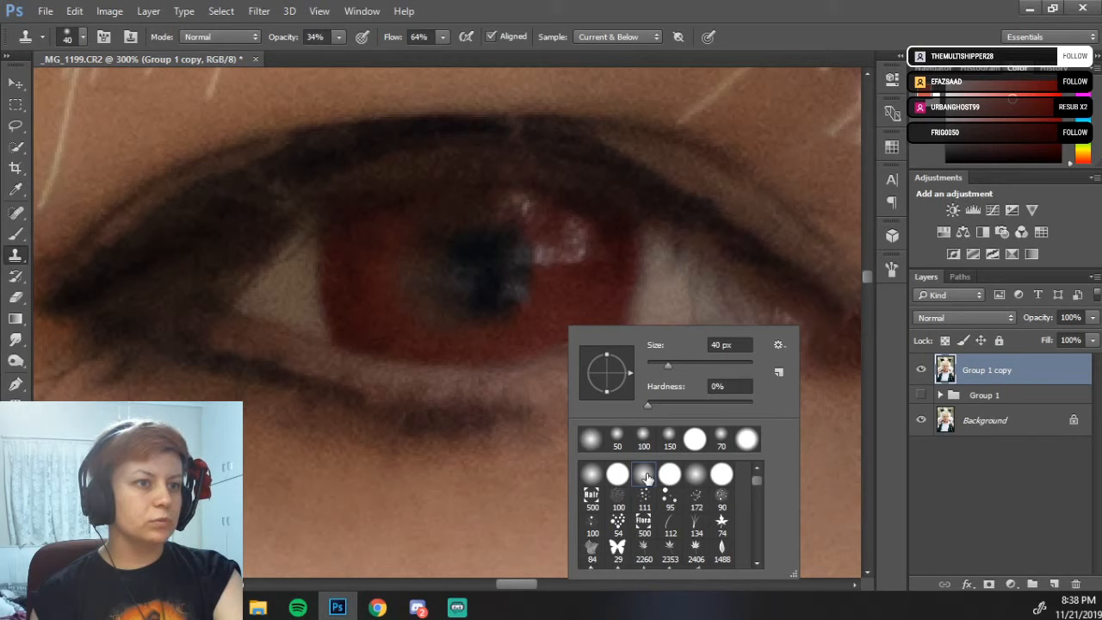
{"action": "left_click", "coordinate": [717, 402]}
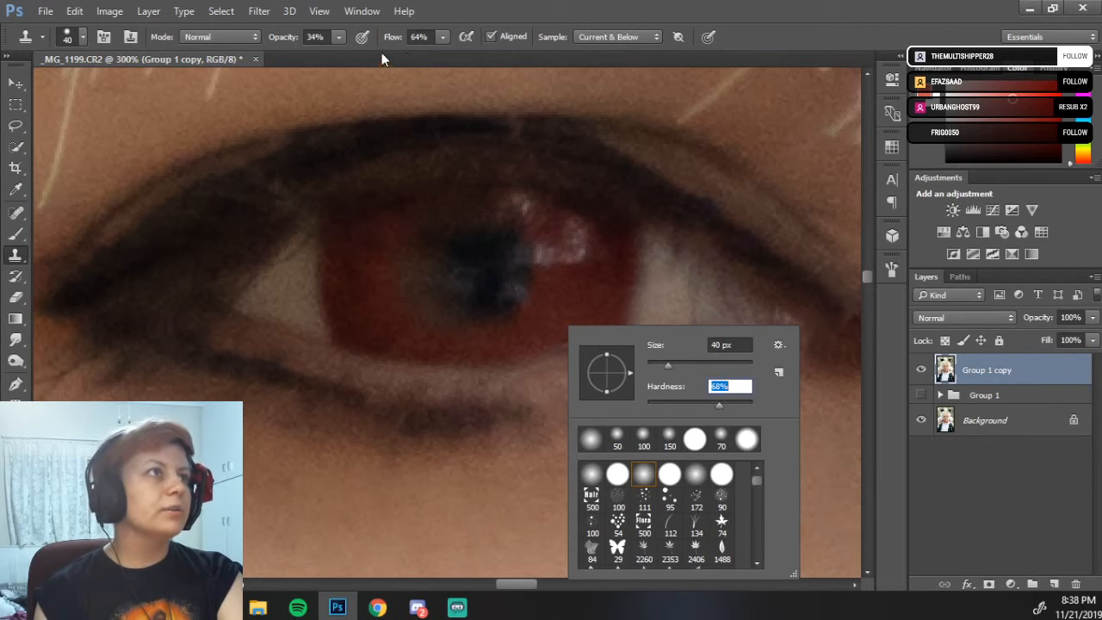
{"action": "left_click", "coordinate": [277, 39]}
{"action": "left_click", "coordinate": [277, 37]}
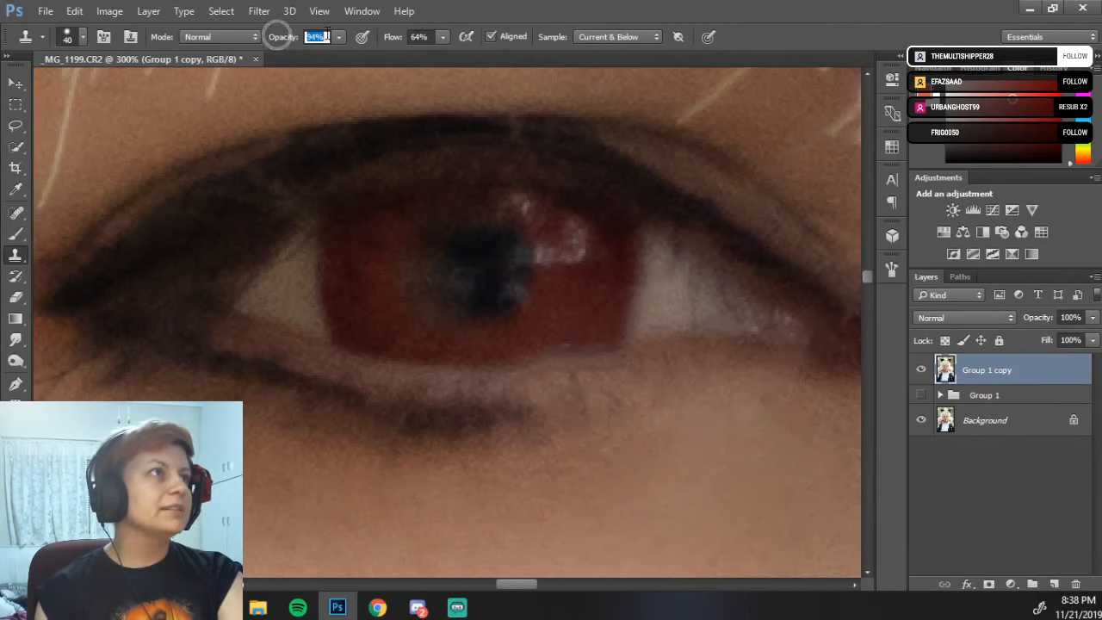
{"action": "left_click_drag", "start_coordinate": [284, 38], "coordinate": [346, 38]}
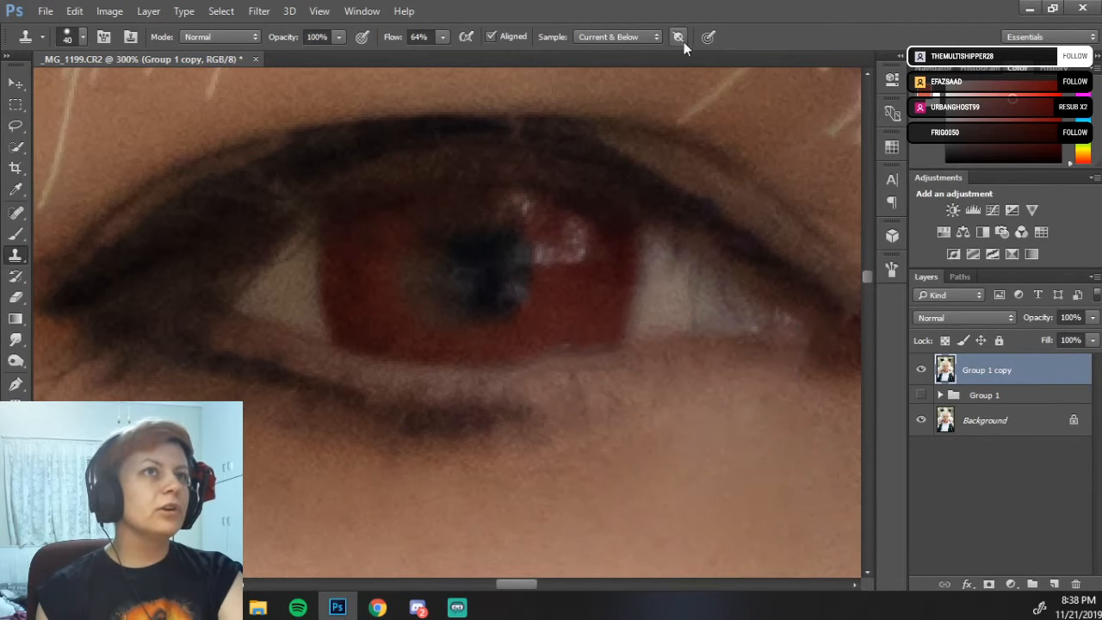
{"action": "key", "text": "["}
{"action": "key", "text": "["}
{"action": "key", "text": "["}
{"action": "key", "text": "["}
{"action": "key", "text": "["}
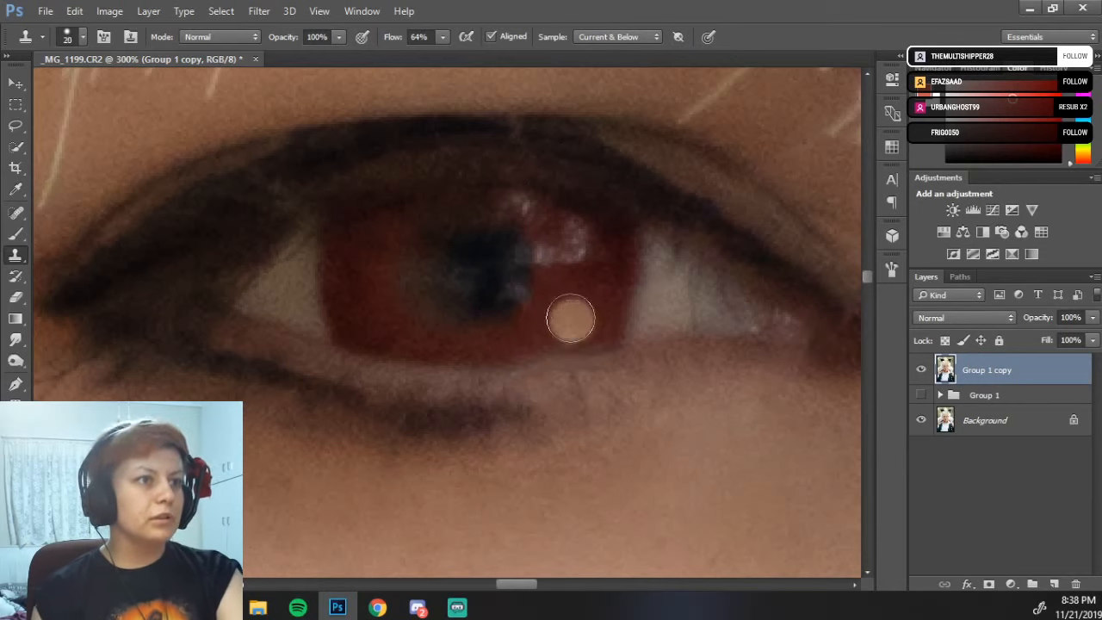
{"action": "key", "text": "["}
{"action": "key", "text": "["}
{"action": "key", "text": "["}
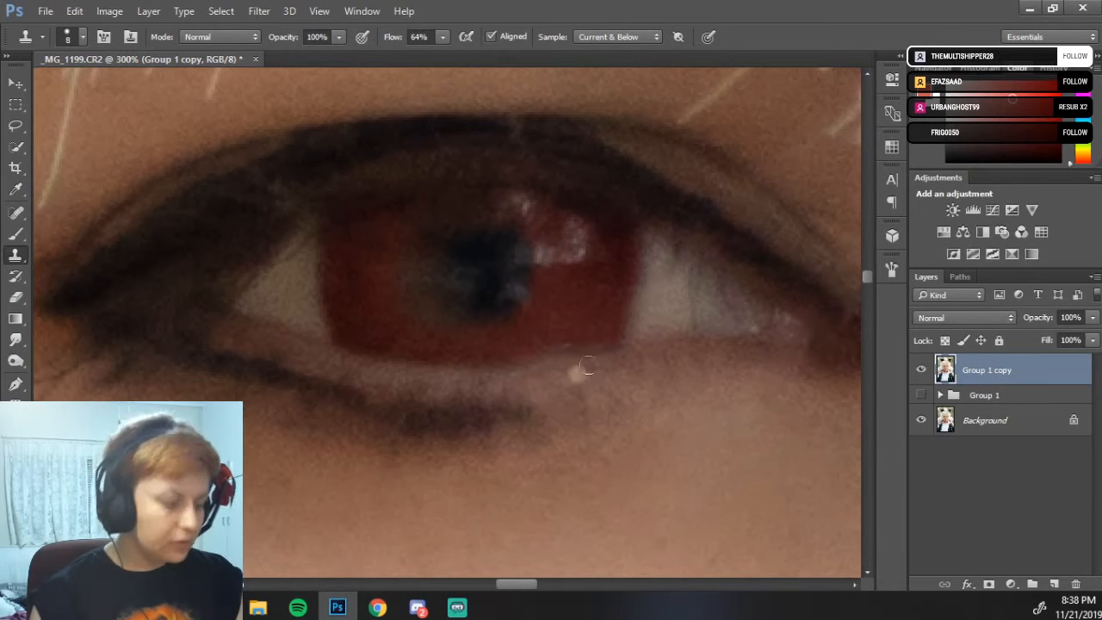
- Try to clone red iris texture over the uneven lower iris edge directly on the Group 1 copy layer
{"action": "left_click", "coordinate": [584, 329], "text": "alt"}
{"action": "left_click_drag", "start_coordinate": [583, 329], "coordinate": [577, 345]}
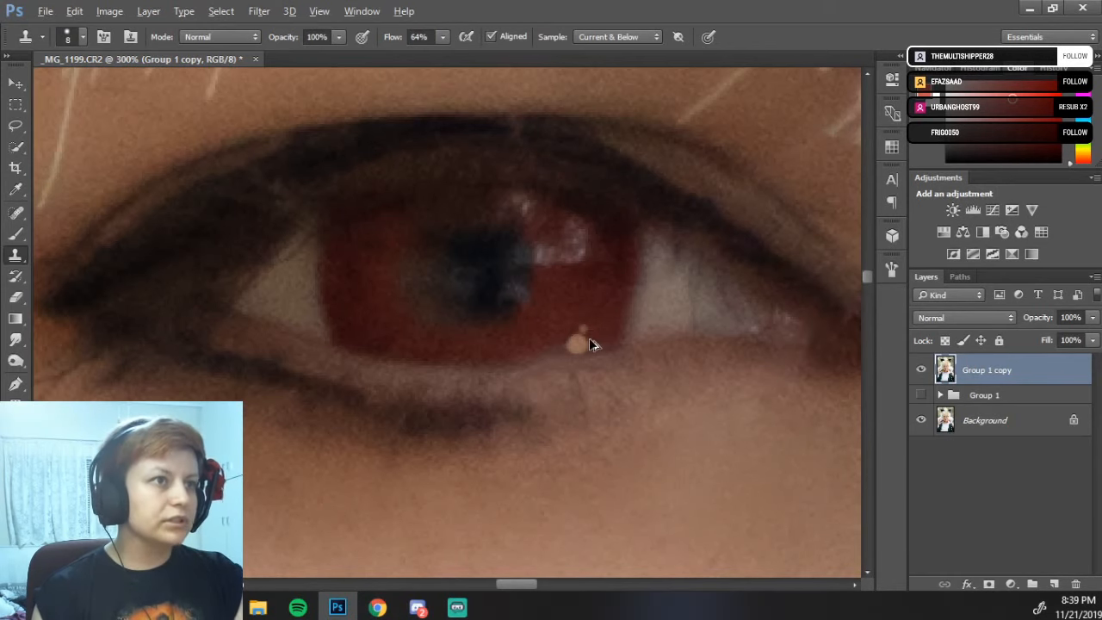
{"action": "key", "text": "alt"}
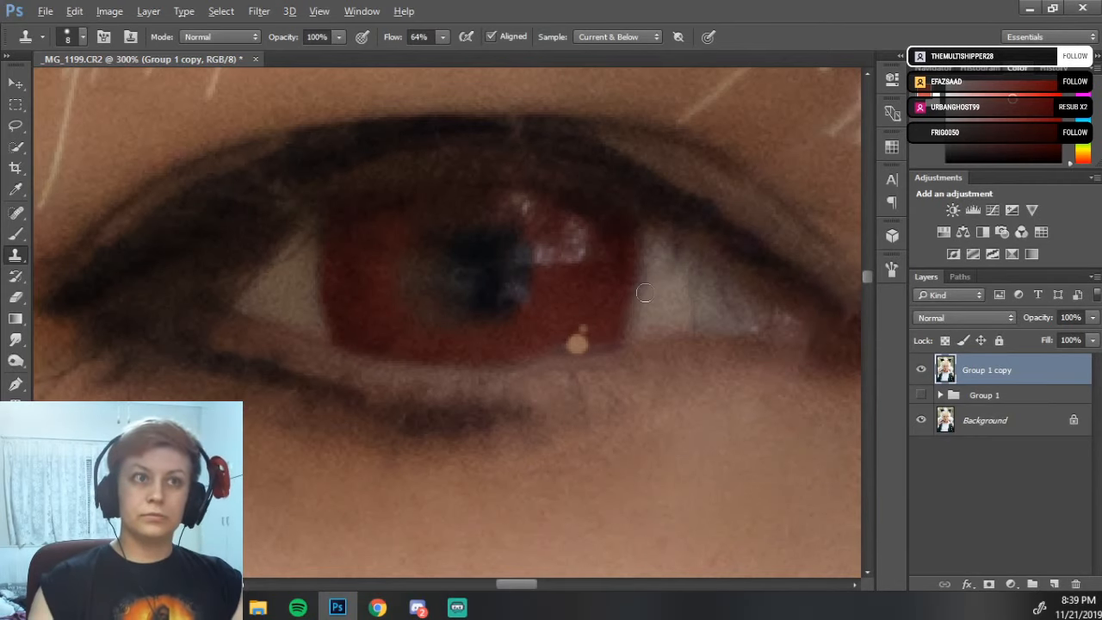
{"action": "left_click", "coordinate": [578, 340]}
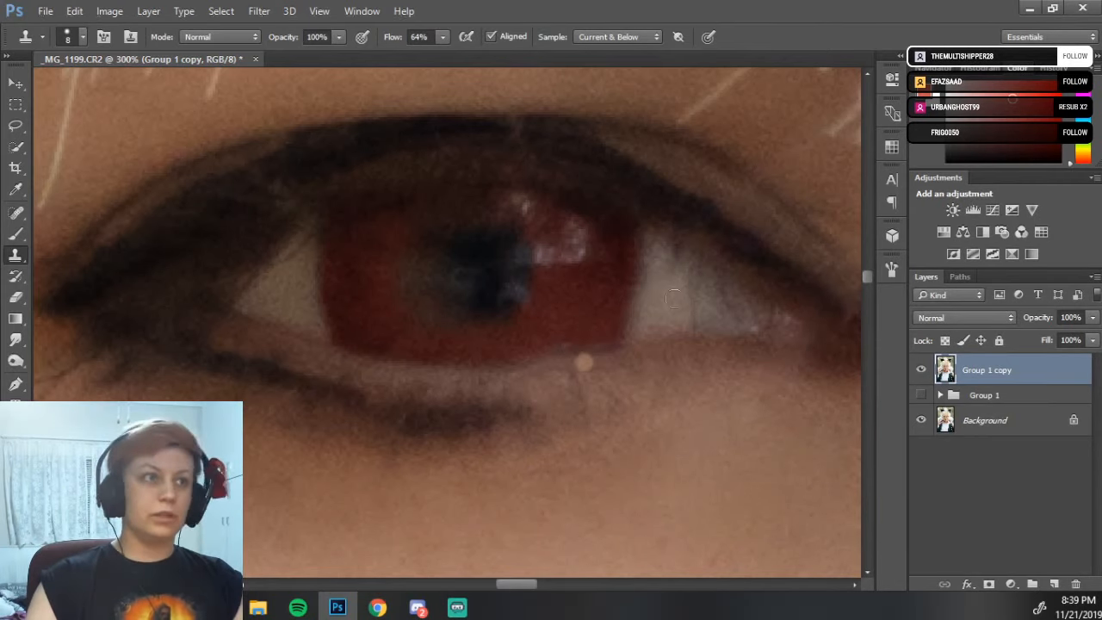
{"action": "left_click", "coordinate": [559, 130], "text": "alt"}
{"action": "left_click", "coordinate": [647, 304], "text": "alt"}
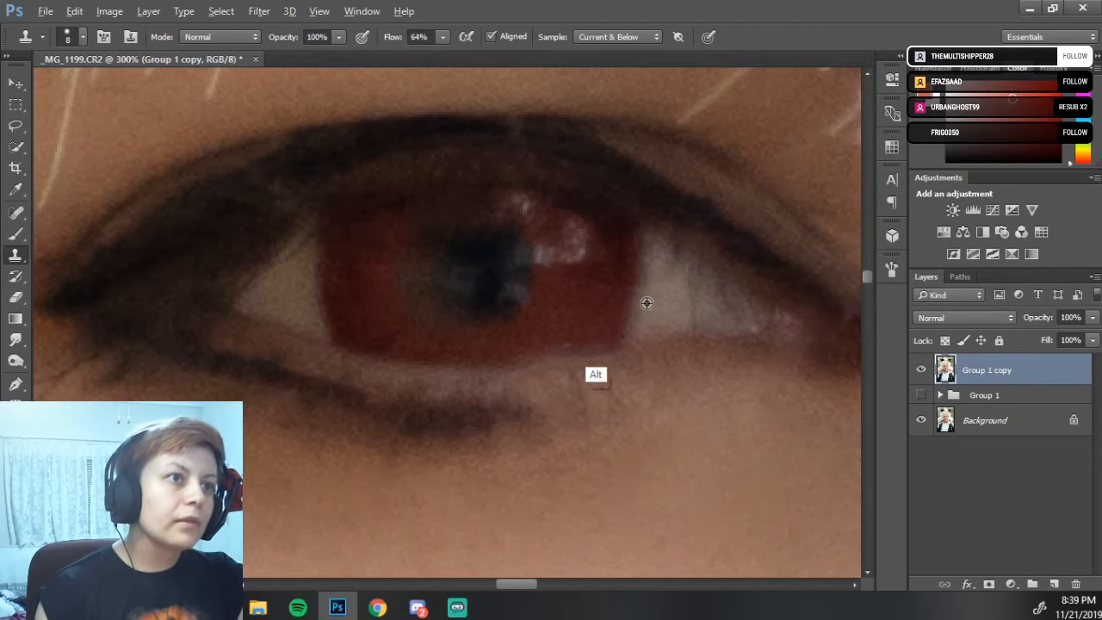
{"action": "left_click", "coordinate": [591, 324]}
{"action": "left_click", "coordinate": [594, 316]}
{"action": "left_click", "coordinate": [635, 446], "text": "alt"}
{"action": "key", "text": "ctrl+alt+z"}
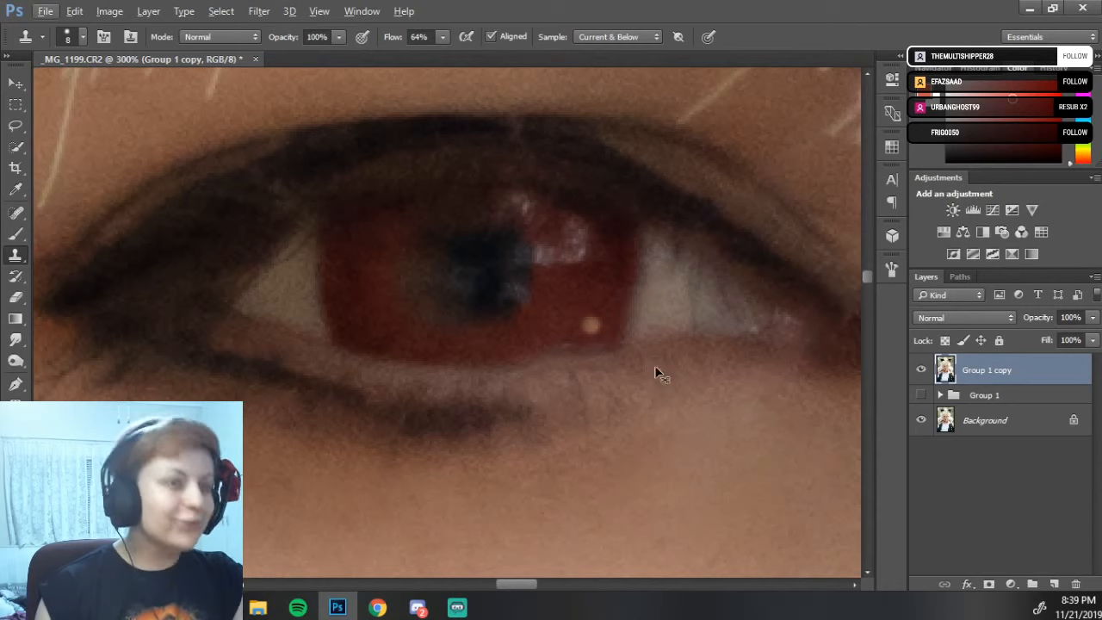
{"action": "key", "text": "ctrl+alt+z"}
{"action": "left_click", "coordinate": [638, 310], "text": "alt"}
{"action": "left_click", "coordinate": [595, 326]}
{"action": "key", "text": "ctrl+alt+z"}
{"action": "left_click", "coordinate": [596, 311]}
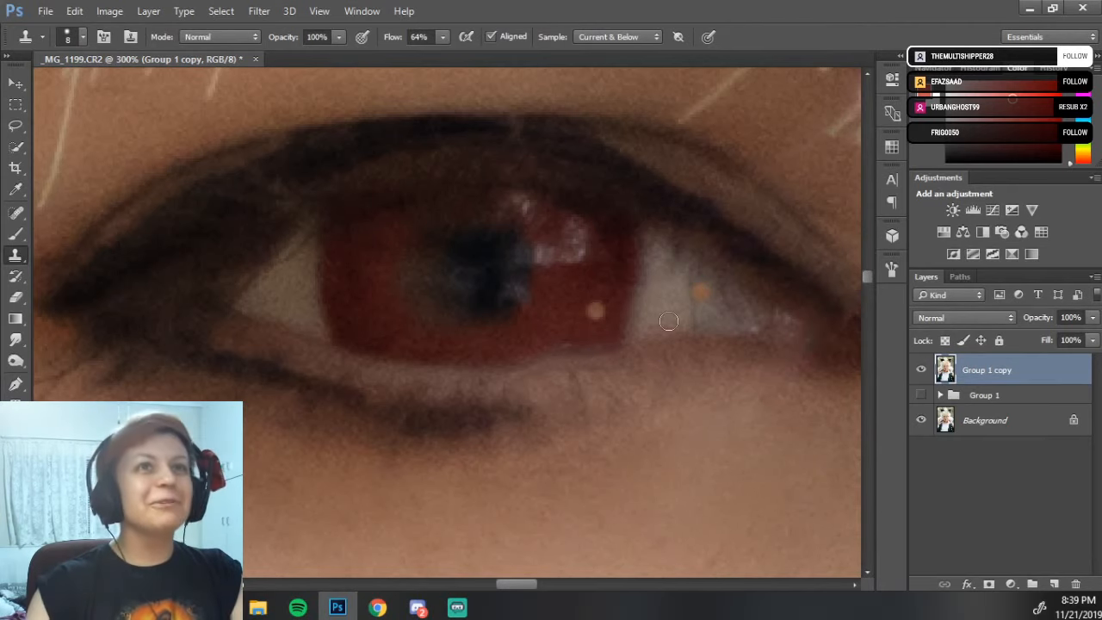
{"action": "key", "text": "ctrl+alt+z"}
{"action": "key", "text": "ctrl+alt+z"}
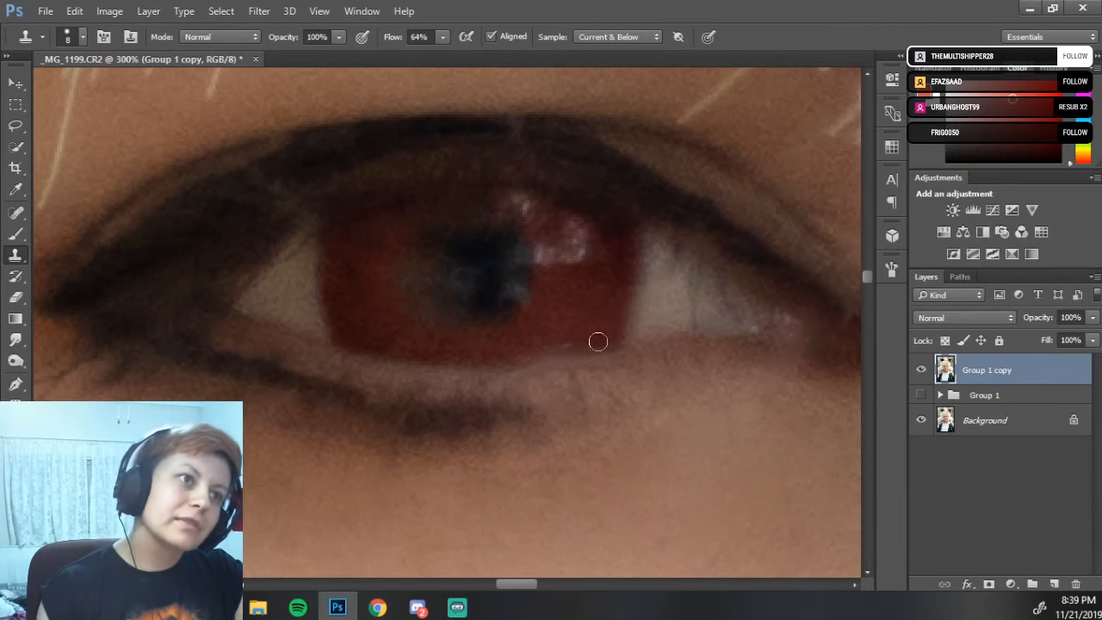
{"action": "mouse_move", "coordinate": [576, 343]}
{"action": "left_mouse_down"}
{"action": "mouse_move", "coordinate": [564, 344]}
{"action": "mouse_move", "coordinate": [593, 344]}
{"action": "mouse_move", "coordinate": [590, 354]}
{"action": "left_mouse_up"}
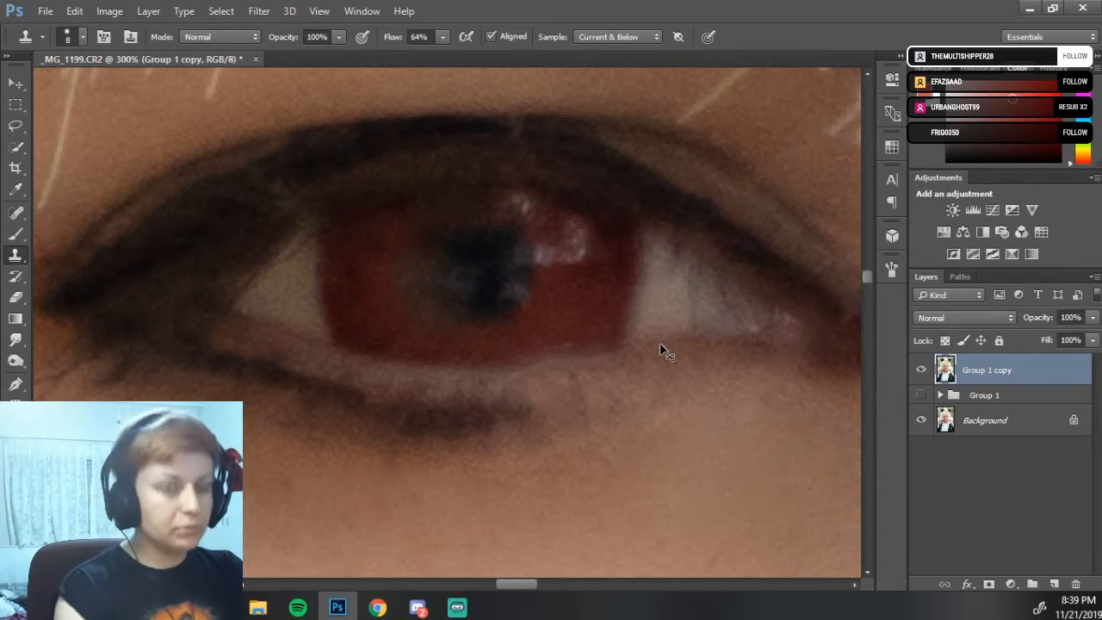
- Create a new layer above Group 1 copy and clone red iris texture along the iris's uneven lower edge
{"action": "key", "text": "ctrl+shift+n"}
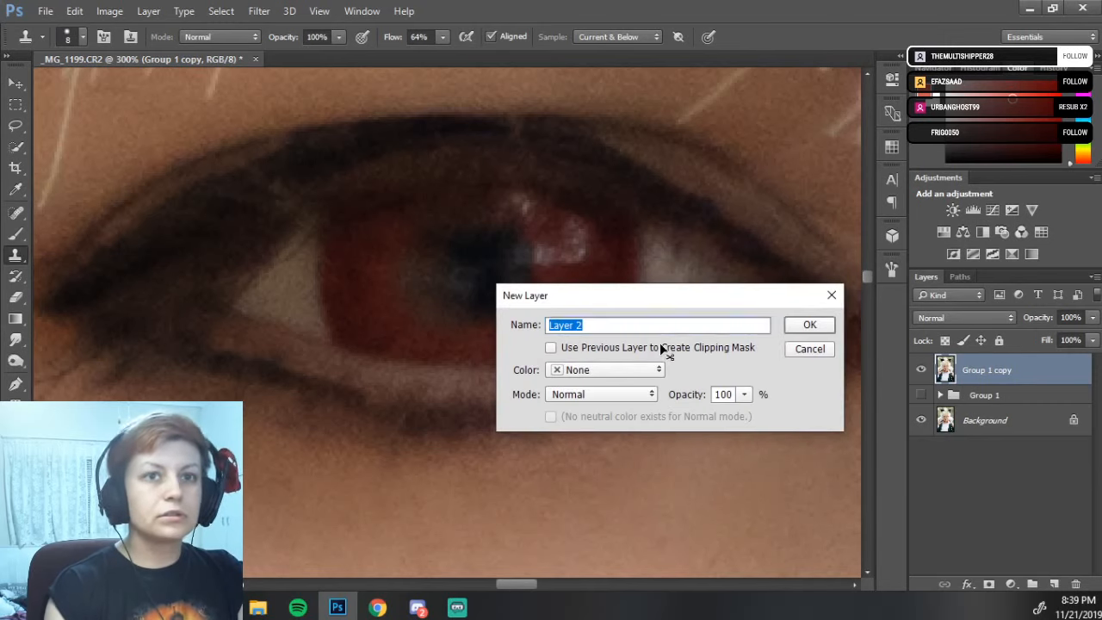
{"action": "key", "text": "Return"}
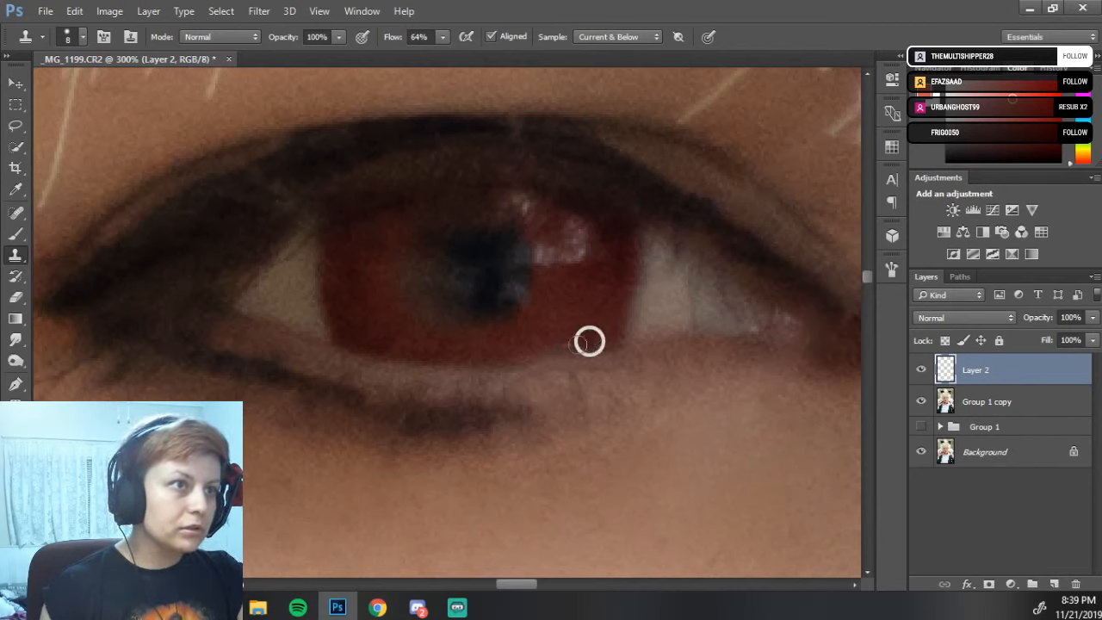
{"action": "right_click", "coordinate": [588, 341]}
{"action": "left_click", "coordinate": [575, 345]}
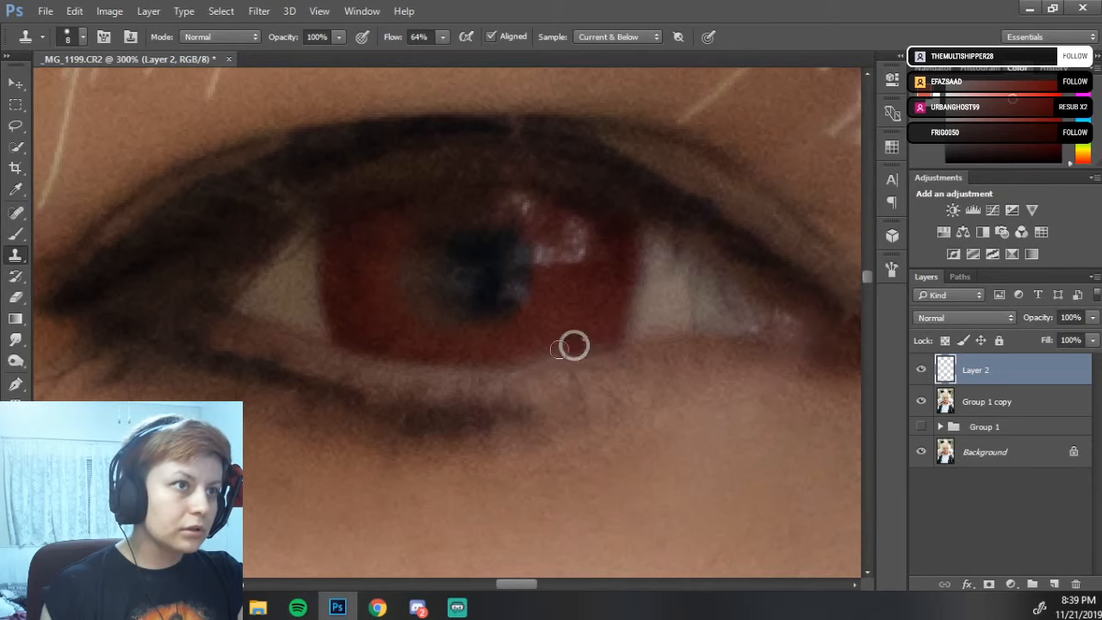
{"action": "right_click", "coordinate": [563, 346]}
{"action": "left_click", "coordinate": [559, 348]}
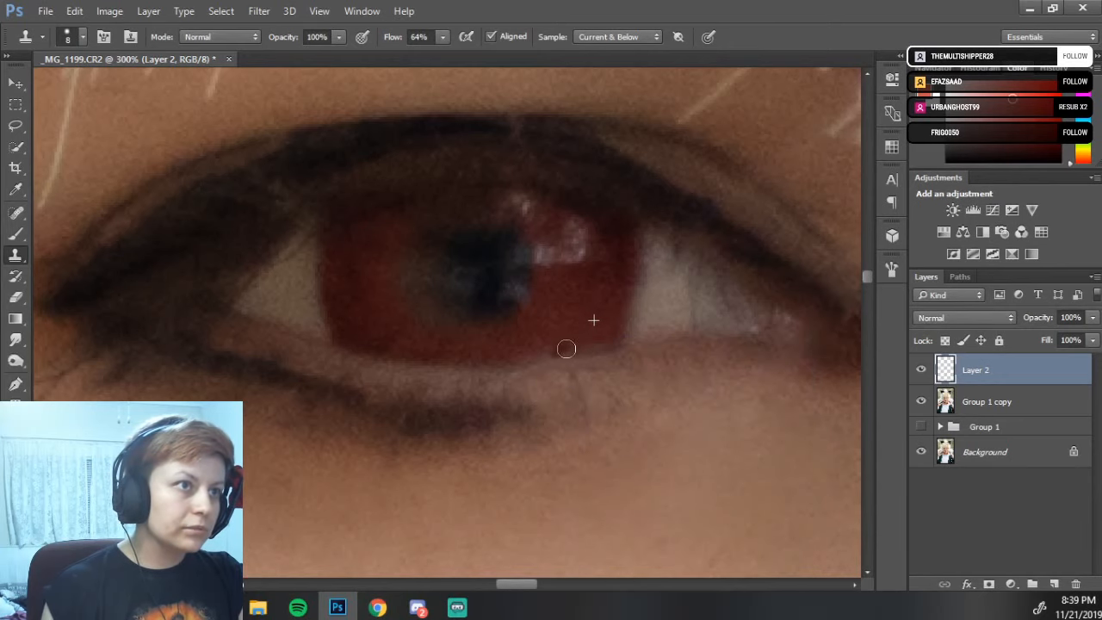
{"action": "left_click_drag", "start_coordinate": [553, 355], "coordinate": [540, 358]}
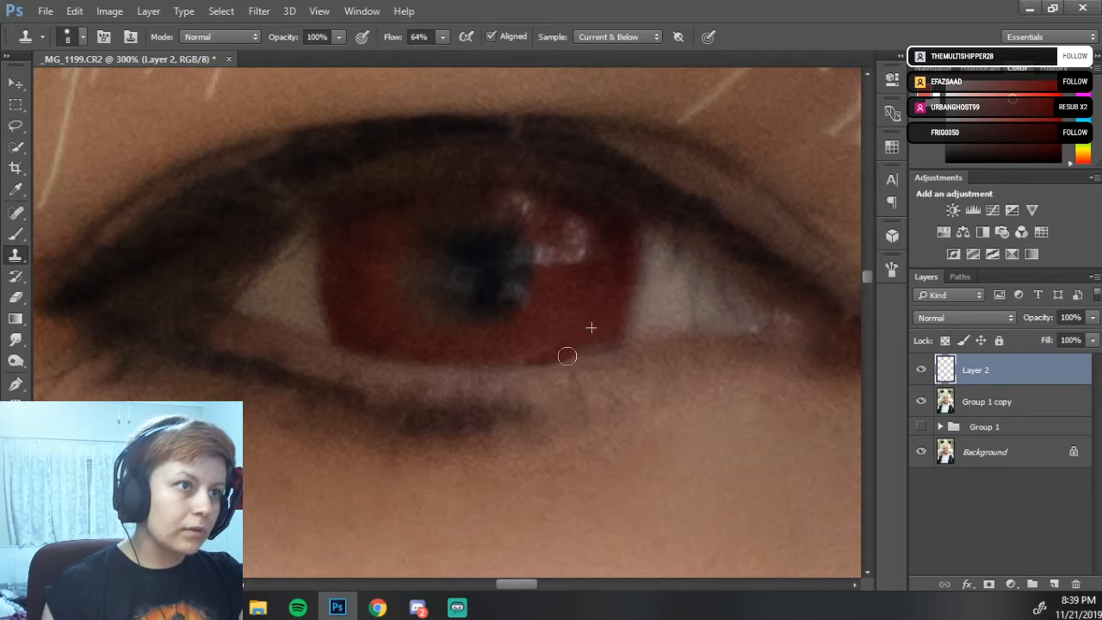
{"action": "left_click", "coordinate": [610, 352], "text": "alt"}
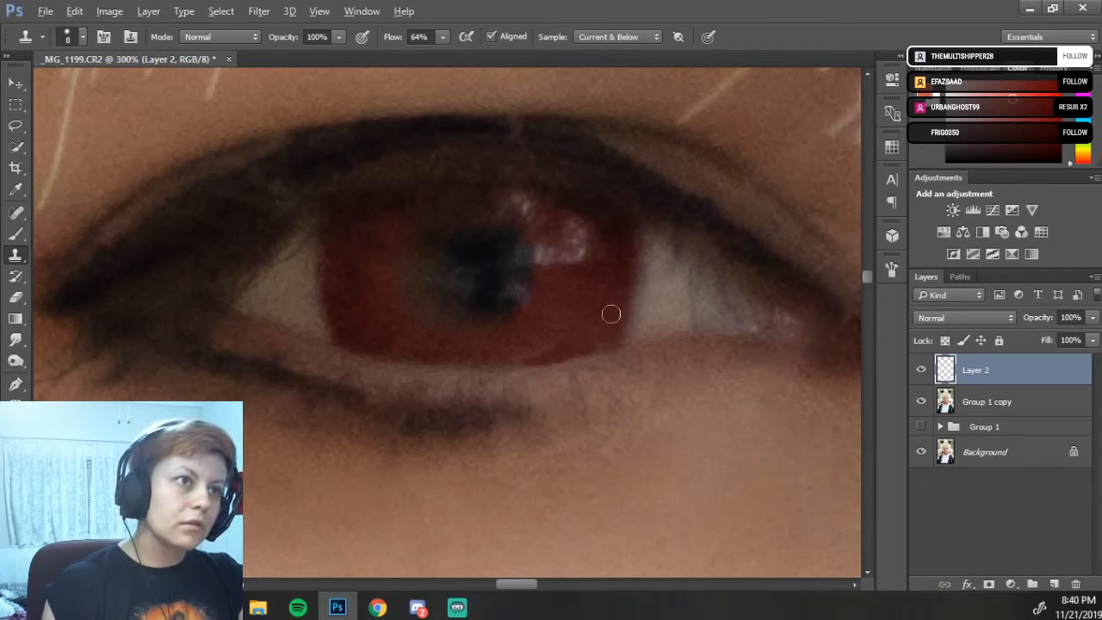
{"action": "left_click", "coordinate": [600, 343]}
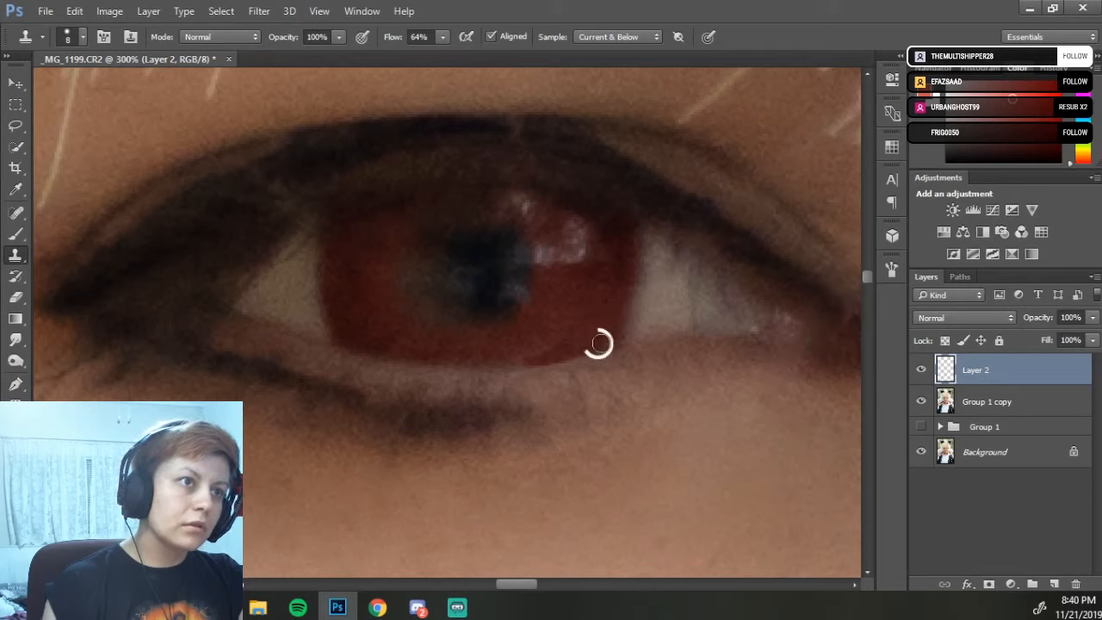
{"action": "right_click", "coordinate": [600, 343]}
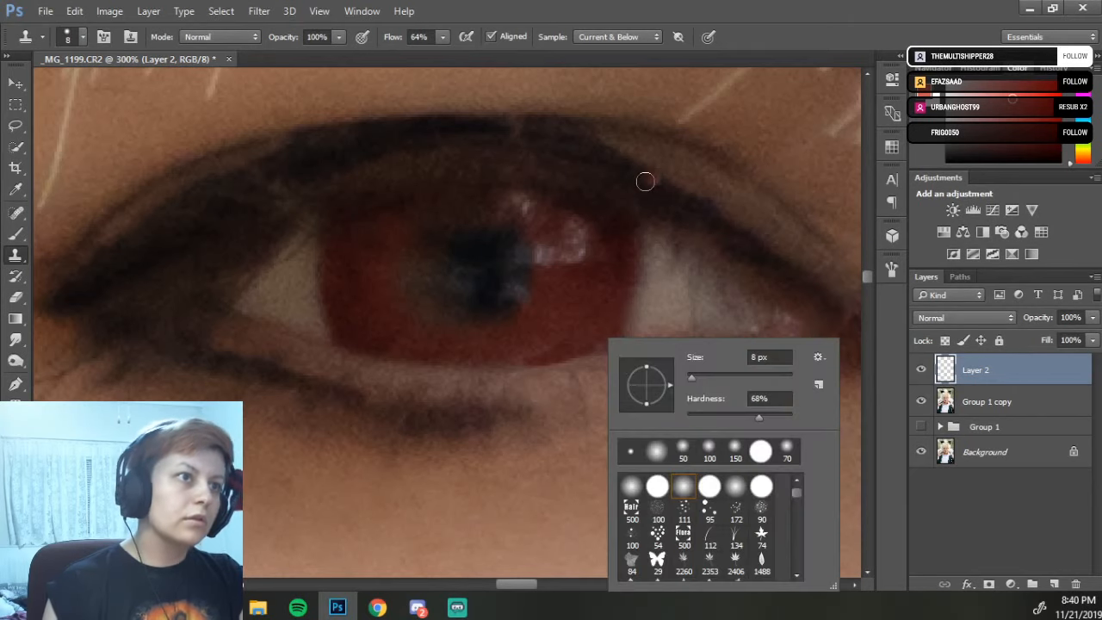
- Switch to the Healing Brush and reduce its size to 9 px
{"action": "left_click", "coordinate": [18, 219]}
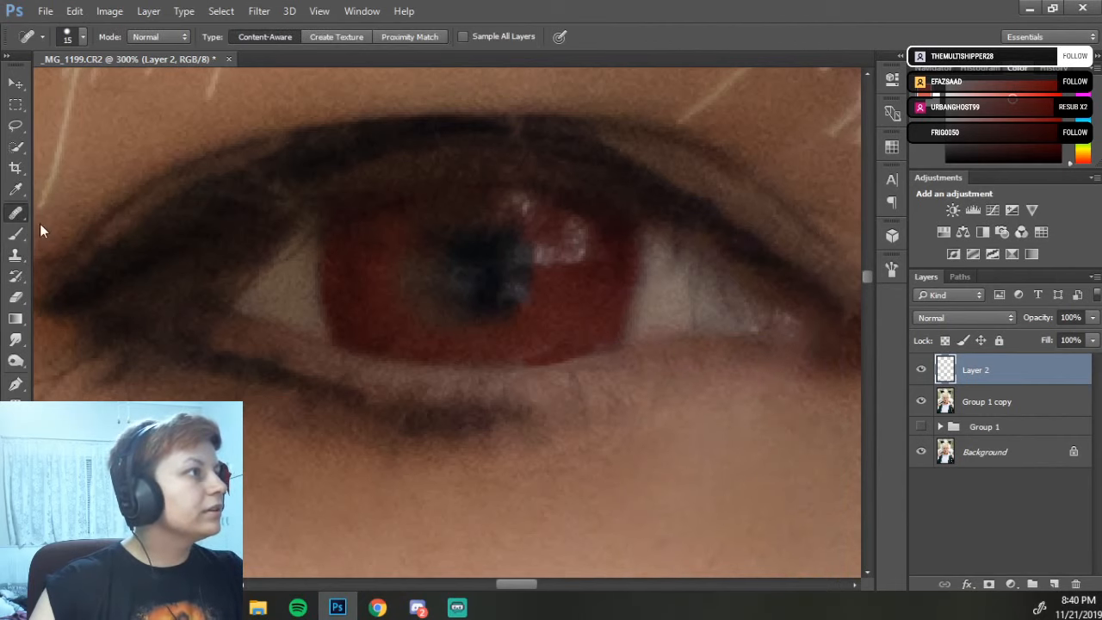
{"action": "right_click", "coordinate": [21, 222]}
{"action": "left_click", "coordinate": [63, 229]}
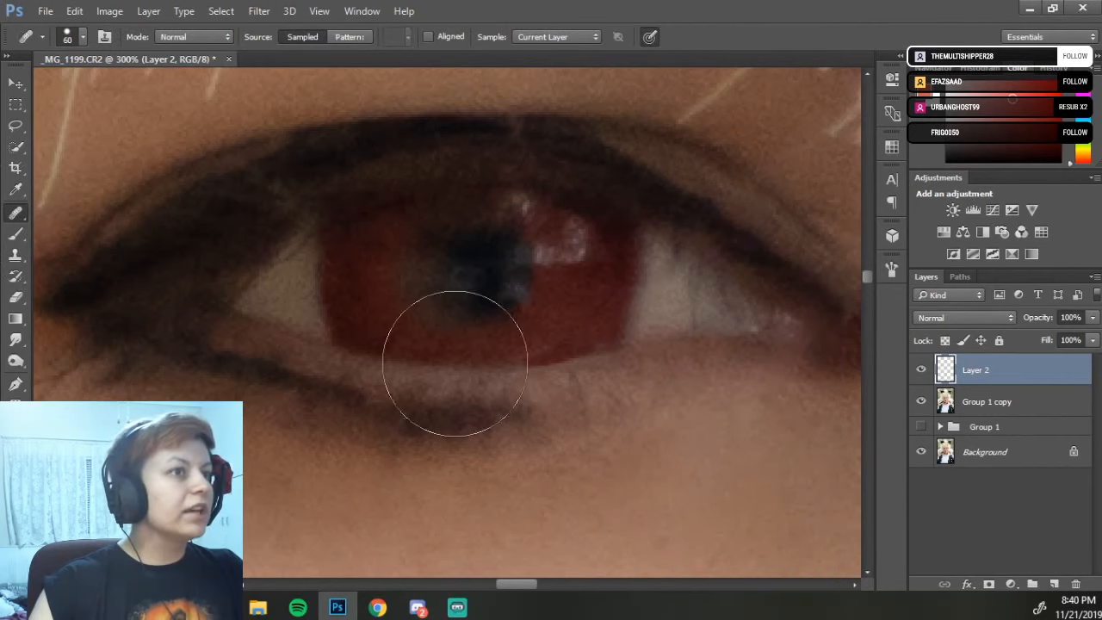
{"action": "right_click", "coordinate": [15, 213]}
{"action": "left_click", "coordinate": [130, 229]}
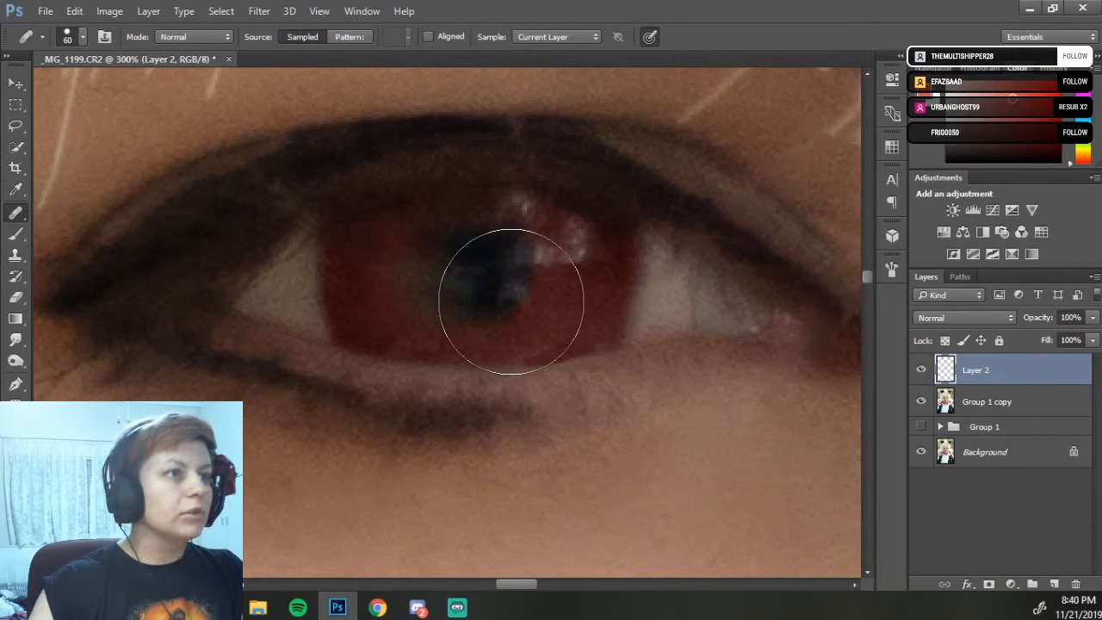
{"action": "key", "text": "bracketleft"}
{"action": "key", "text": "bracketleft"}
{"action": "key", "text": "bracketleft"}
{"action": "key", "text": "bracketleft"}
{"action": "key", "text": "bracketleft"}
{"action": "key", "text": "bracketleft"}
{"action": "key", "text": "alt"}
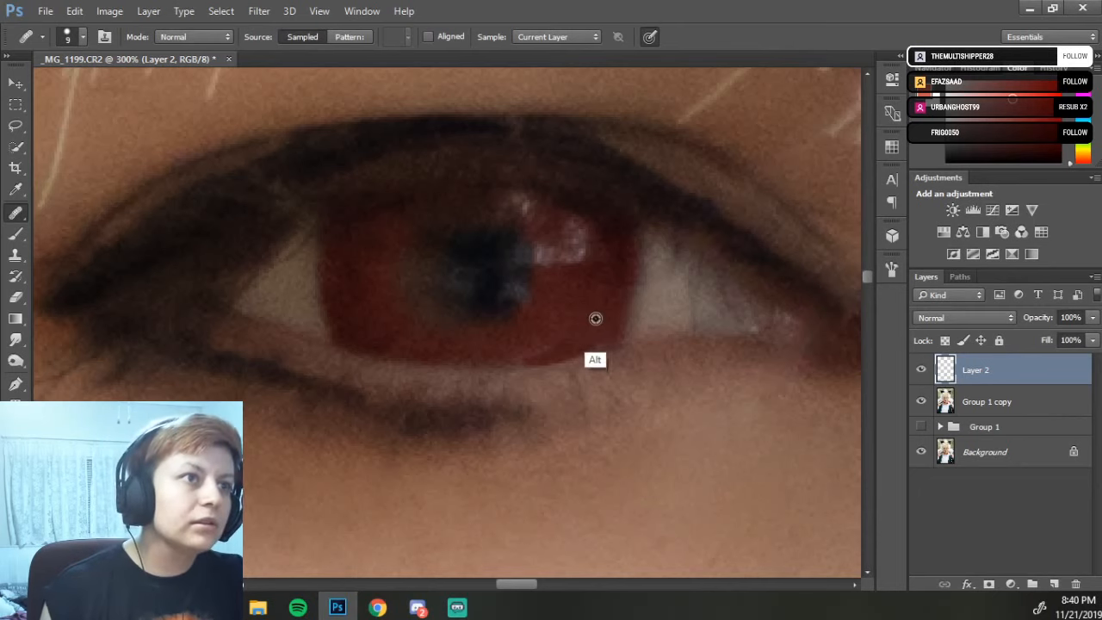
- Heal the lower part of the iris on Layer 2, setting the brush to sample Current & Below
{"action": "left_click", "coordinate": [599, 313], "text": "alt"}
{"action": "left_click", "coordinate": [593, 332]}
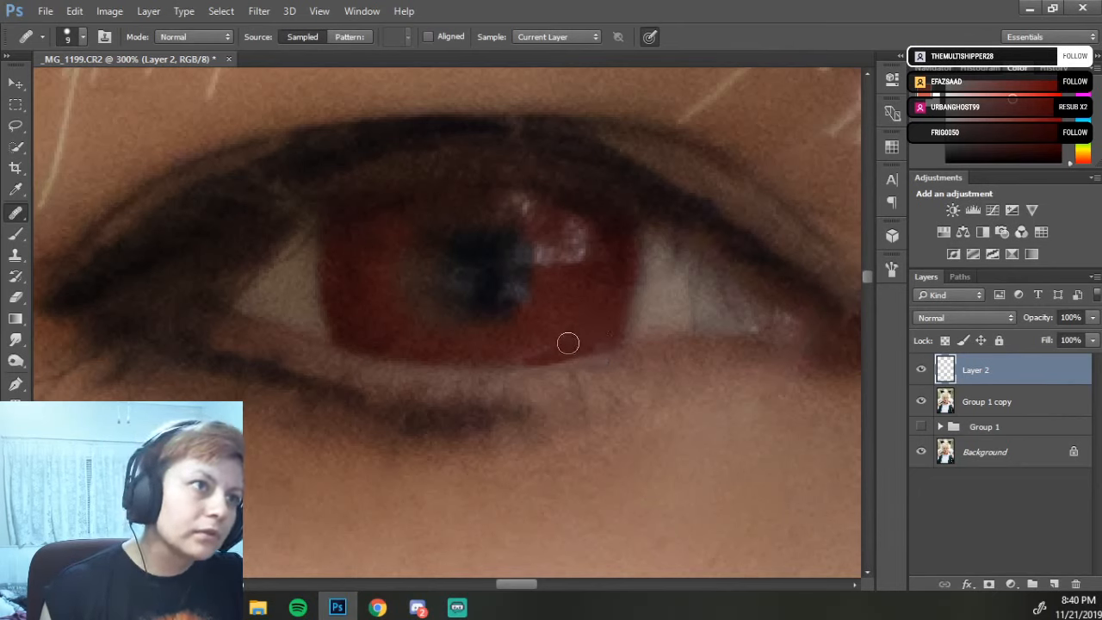
{"action": "mouse_move", "coordinate": [569, 344]}
{"action": "left_mouse_down"}
{"action": "mouse_move", "coordinate": [522, 354]}
{"action": "mouse_move", "coordinate": [558, 341]}
{"action": "mouse_move", "coordinate": [570, 295]}
{"action": "left_mouse_up"}
{"action": "left_click", "coordinate": [548, 36]}
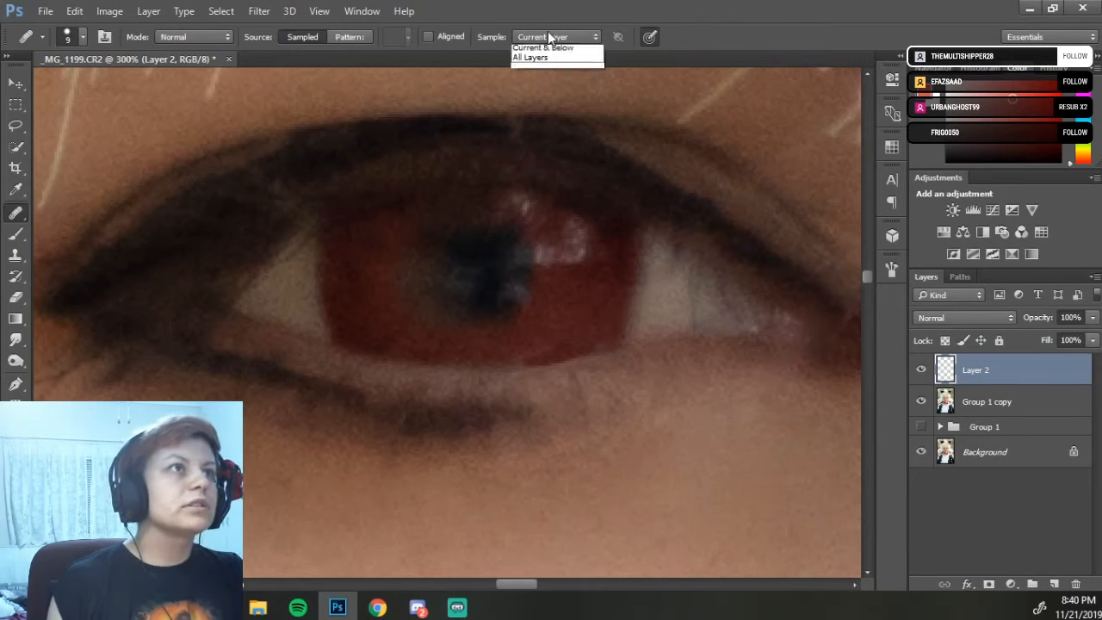
{"action": "left_click", "coordinate": [555, 53]}
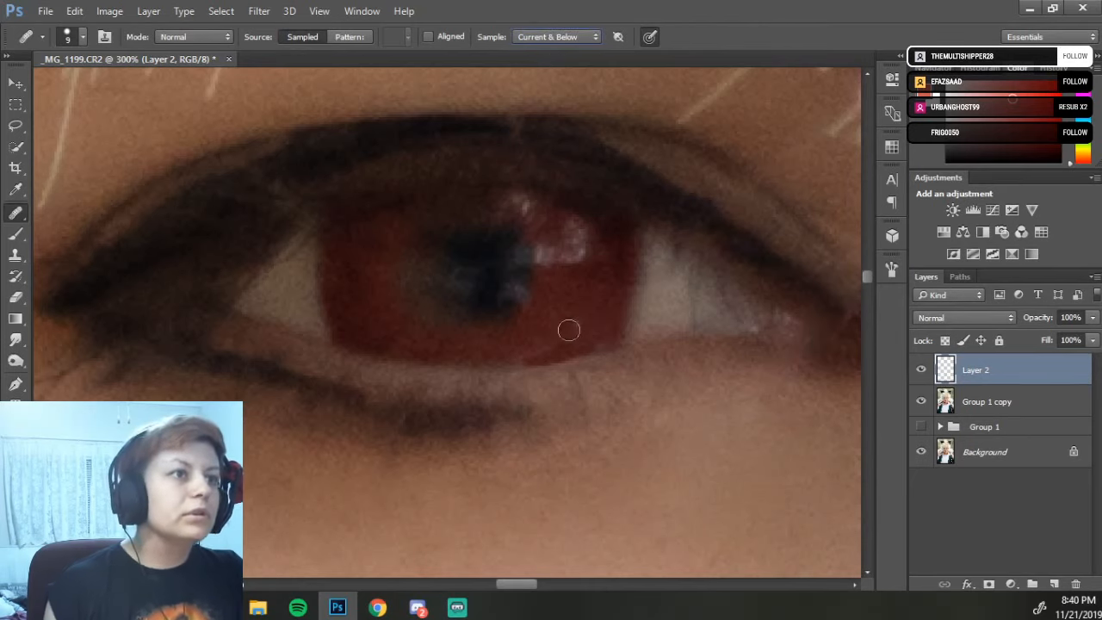
{"action": "left_click", "coordinate": [586, 300], "text": "alt"}
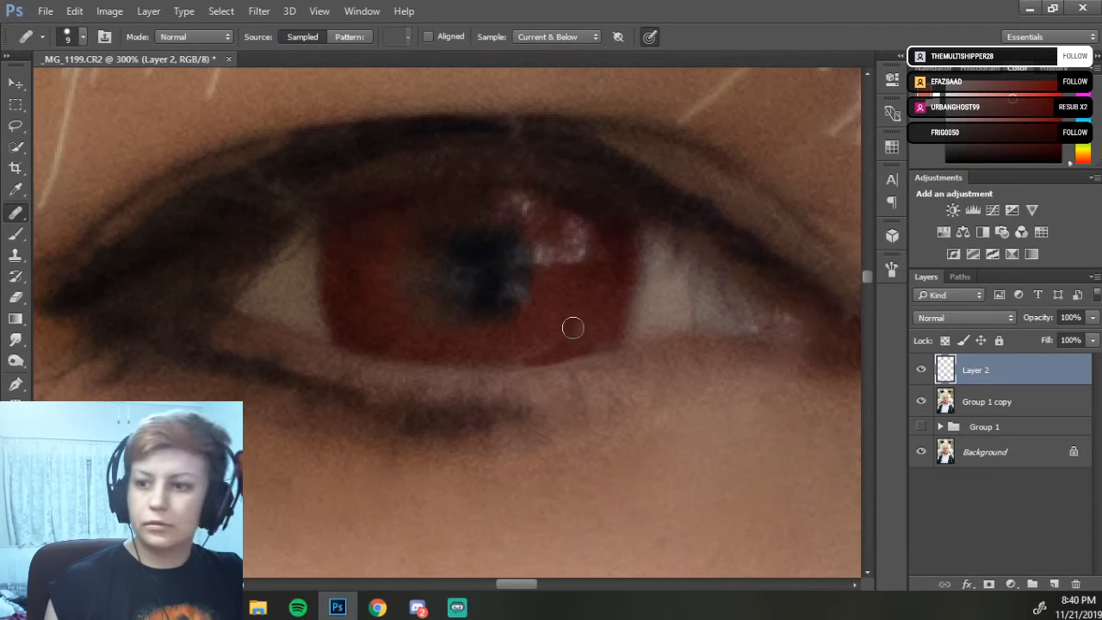
{"action": "mouse_move", "coordinate": [566, 356]}
{"action": "left_mouse_down"}
{"action": "mouse_move", "coordinate": [556, 344]}
{"action": "mouse_move", "coordinate": [520, 357]}
{"action": "left_mouse_up"}
{"action": "left_click", "coordinate": [573, 321], "text": "alt"}
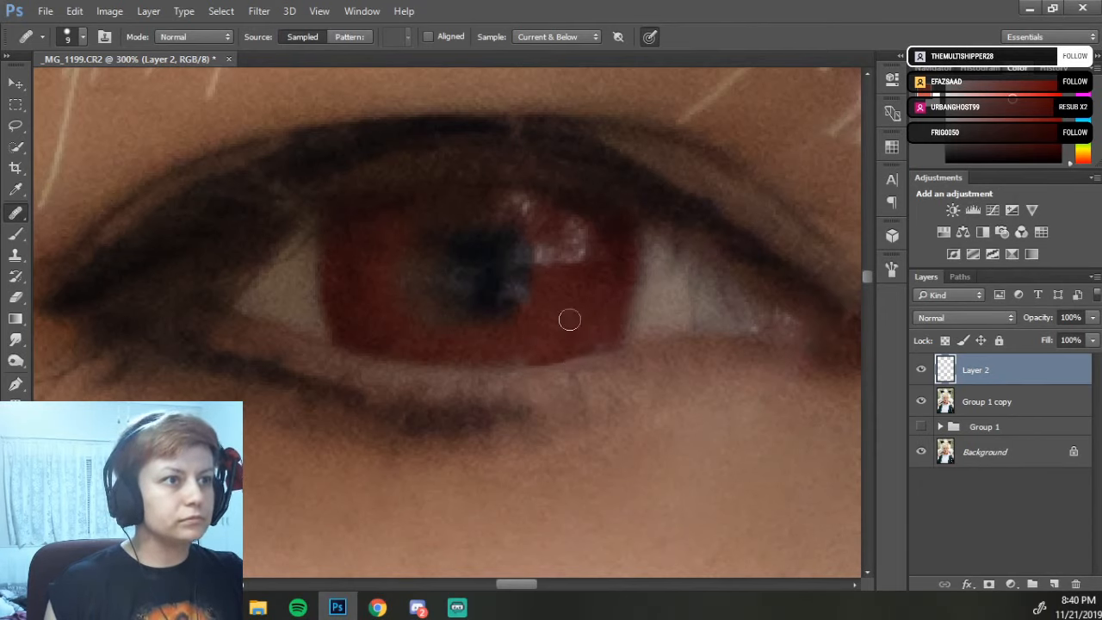
{"action": "left_click_drag", "start_coordinate": [542, 339], "coordinate": [520, 358]}
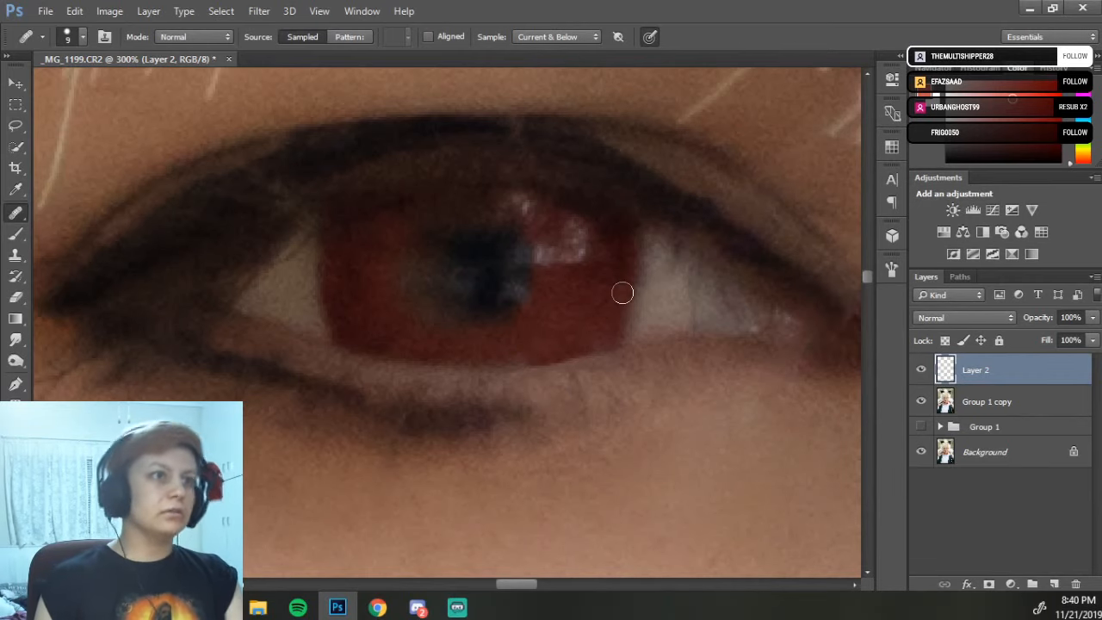
{"action": "key", "text": "ctrl+minus"}
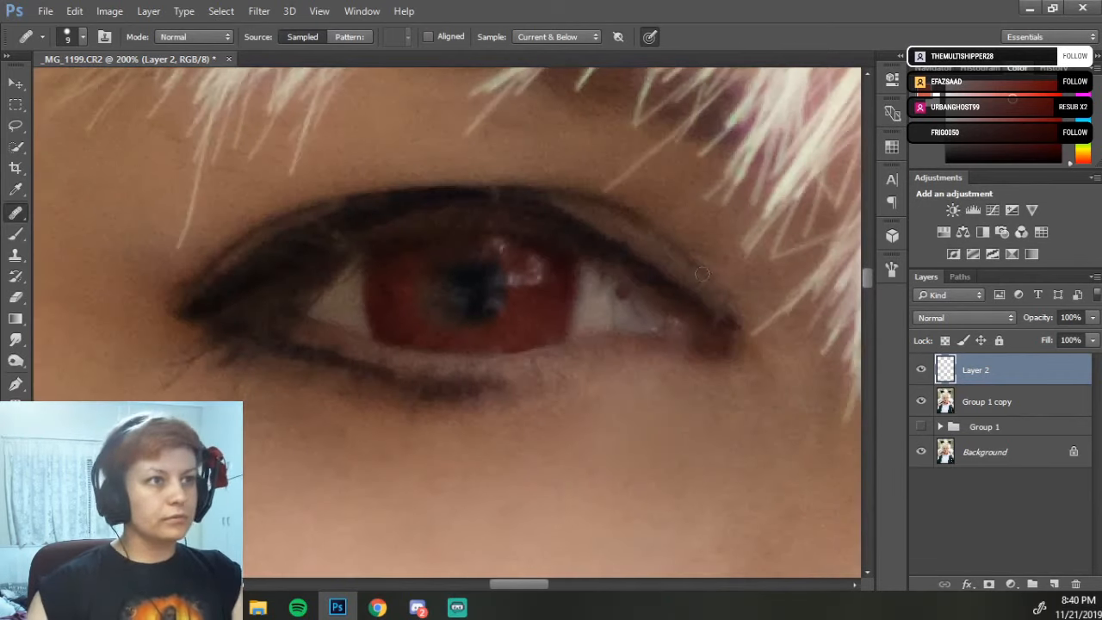
- Compare Layer 2 hidden and shown, and clone over the iris's lower edge with an 8 px Clone Stamp brush
{"action": "left_click", "coordinate": [920, 371]}
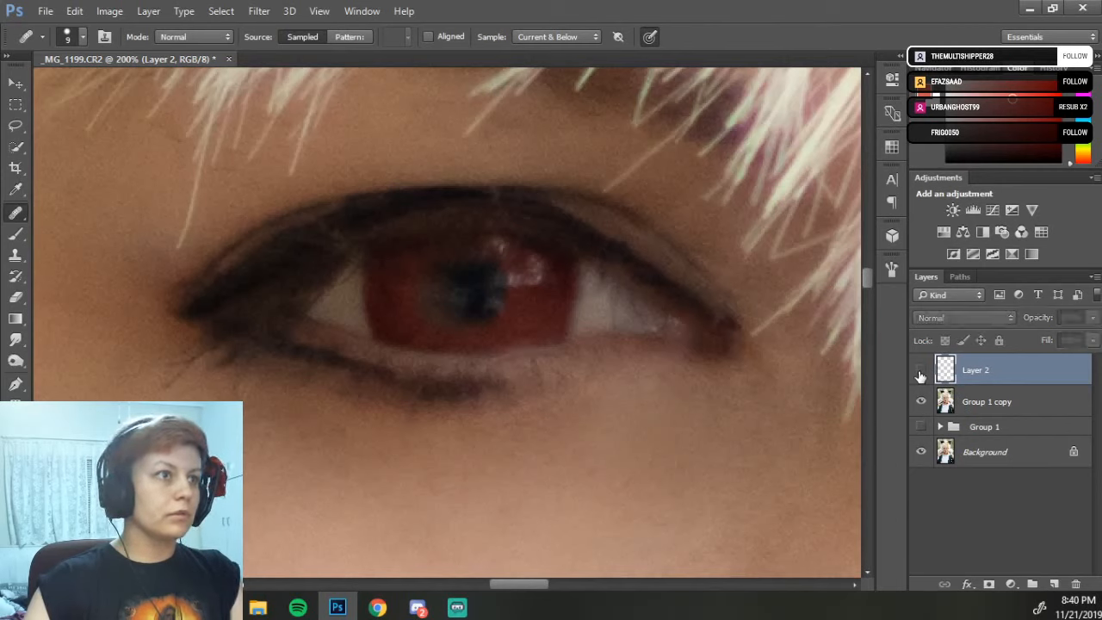
{"action": "left_click", "coordinate": [920, 371]}
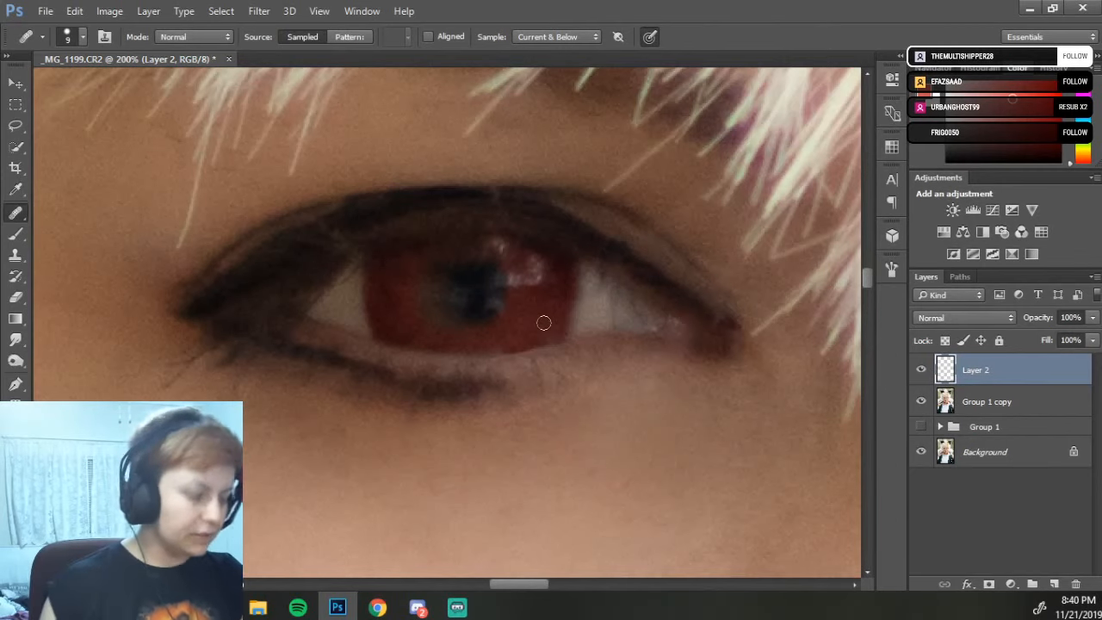
{"action": "key", "text": "s"}
{"action": "key", "text": "alt"}
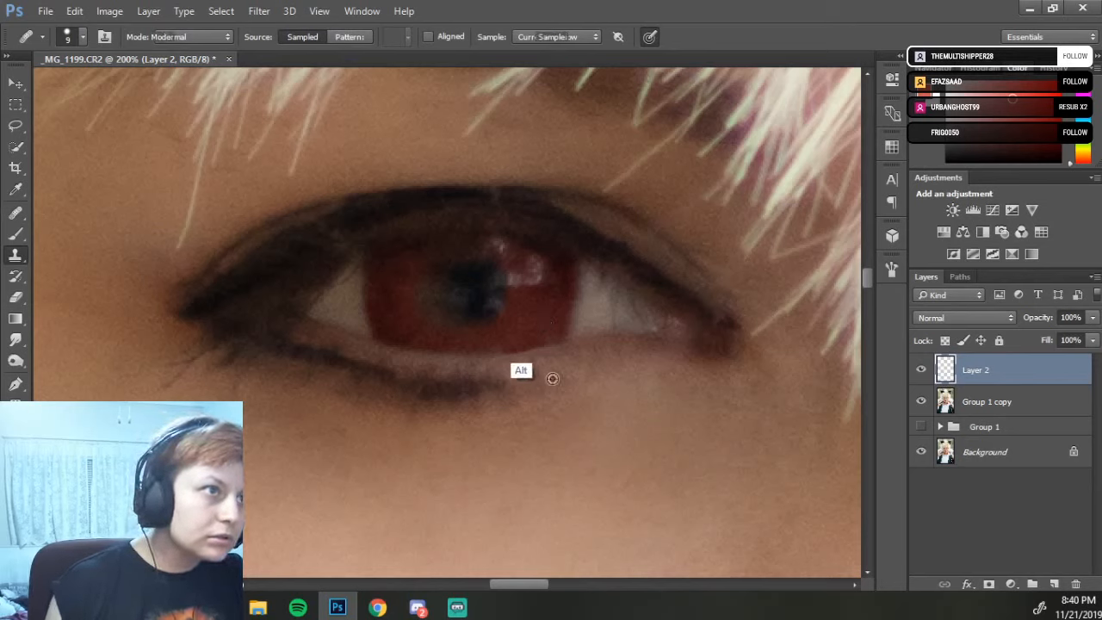
{"action": "left_click", "coordinate": [508, 346]}
{"action": "right_click", "coordinate": [507, 347]}
{"action": "left_click", "coordinate": [499, 348]}
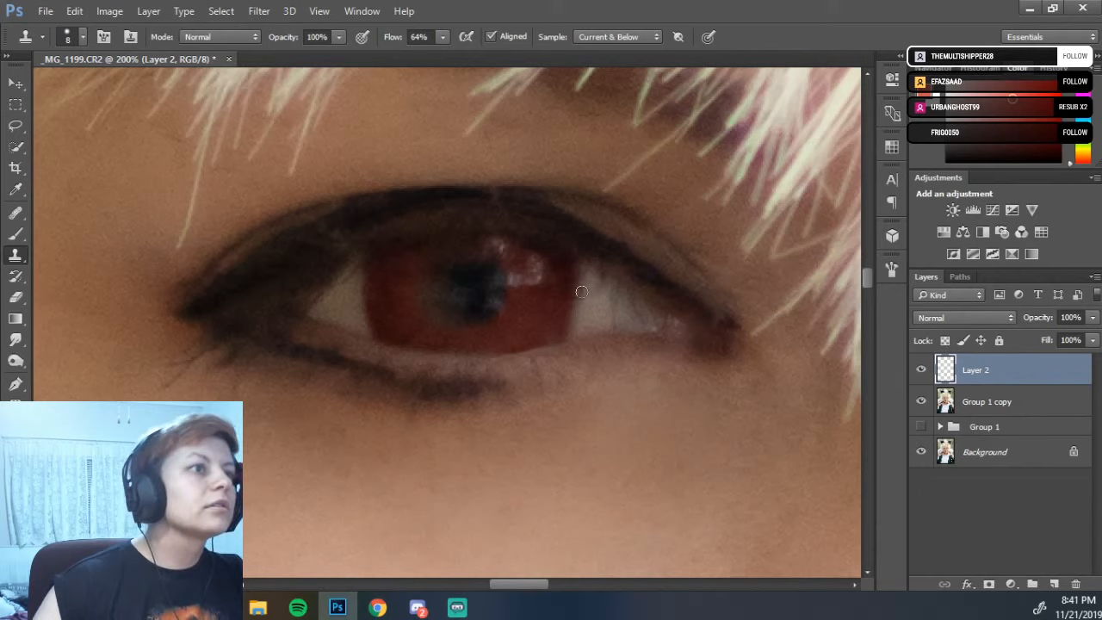
- Group Layer 2 with Group 1 copy and compare the full photo with the new group hidden and shown
{"action": "left_click", "coordinate": [921, 403]}
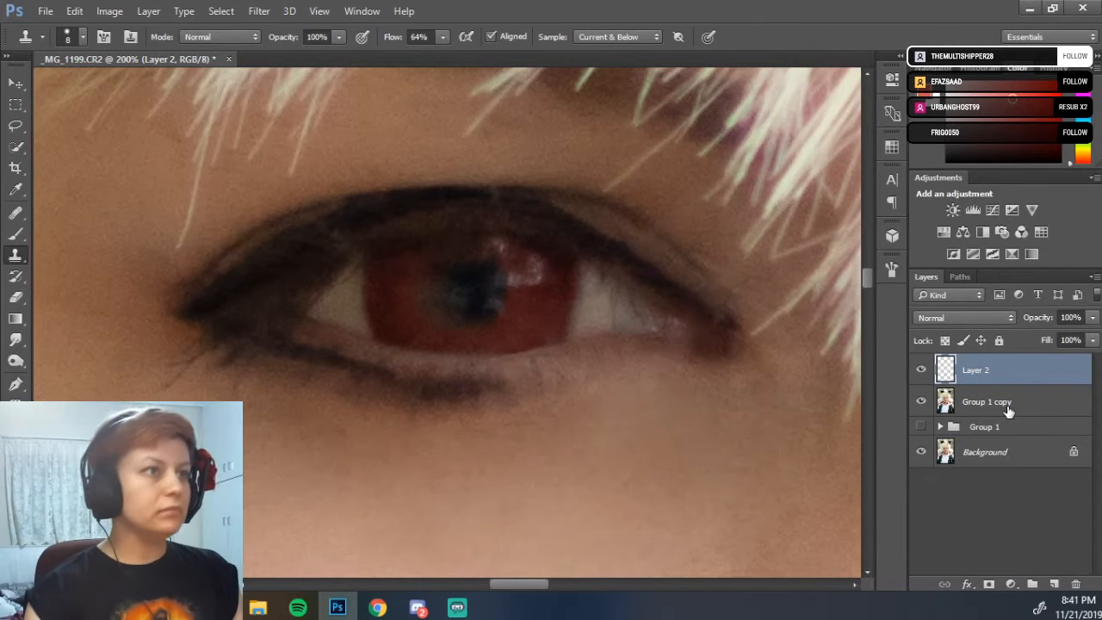
{"action": "key", "text": "ctrl+0"}
{"action": "key", "text": "ctrl+a"}
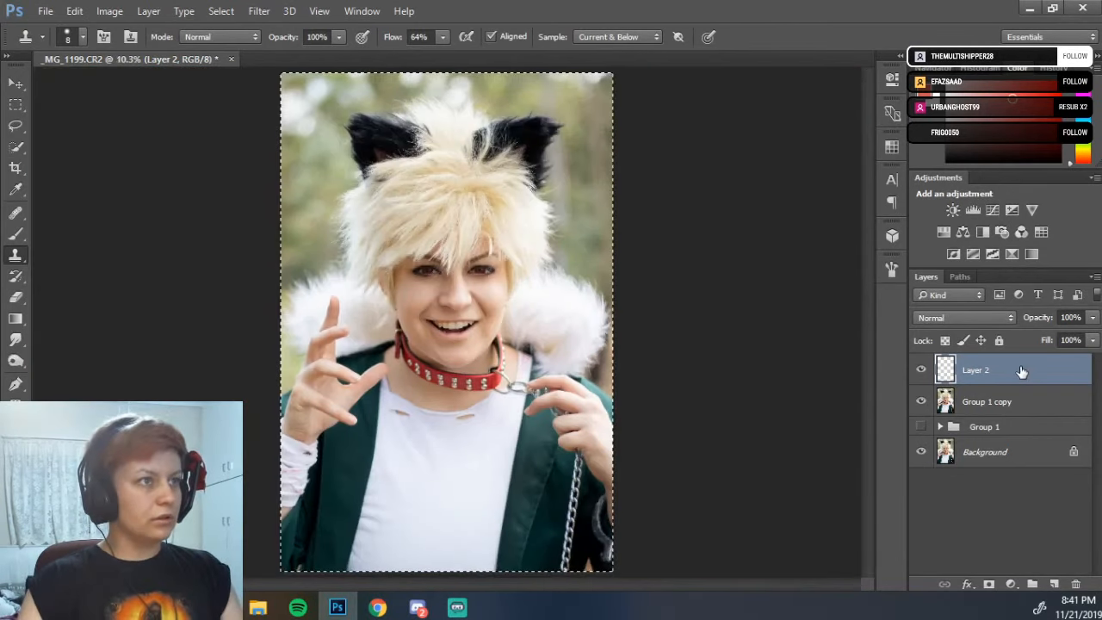
{"action": "left_click", "coordinate": [987, 406], "text": "shift"}
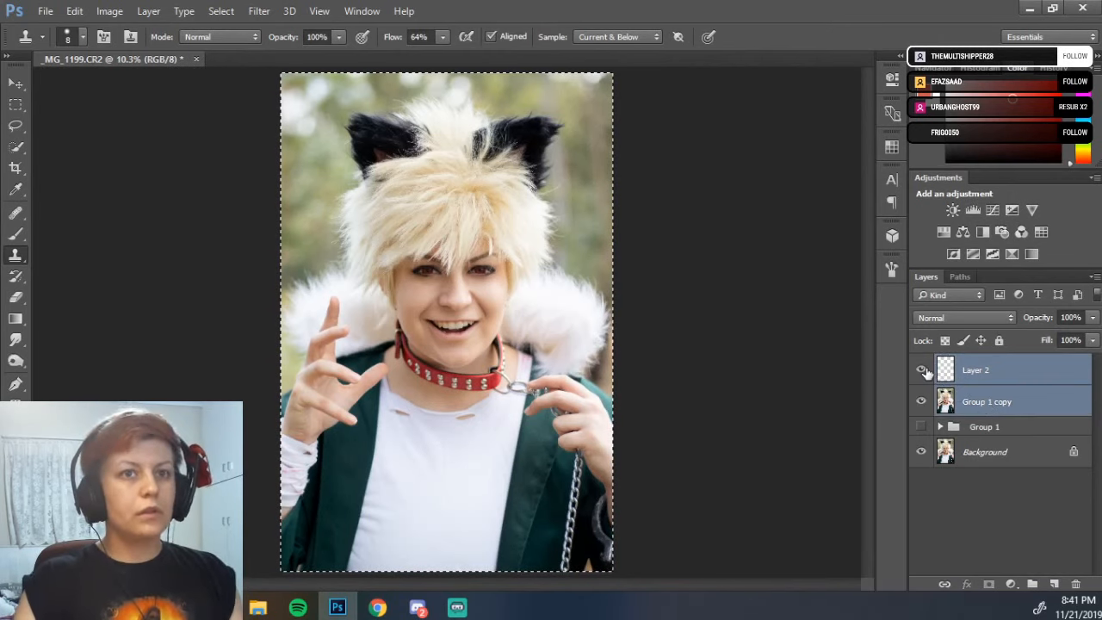
{"action": "key", "text": "ctrl+g"}
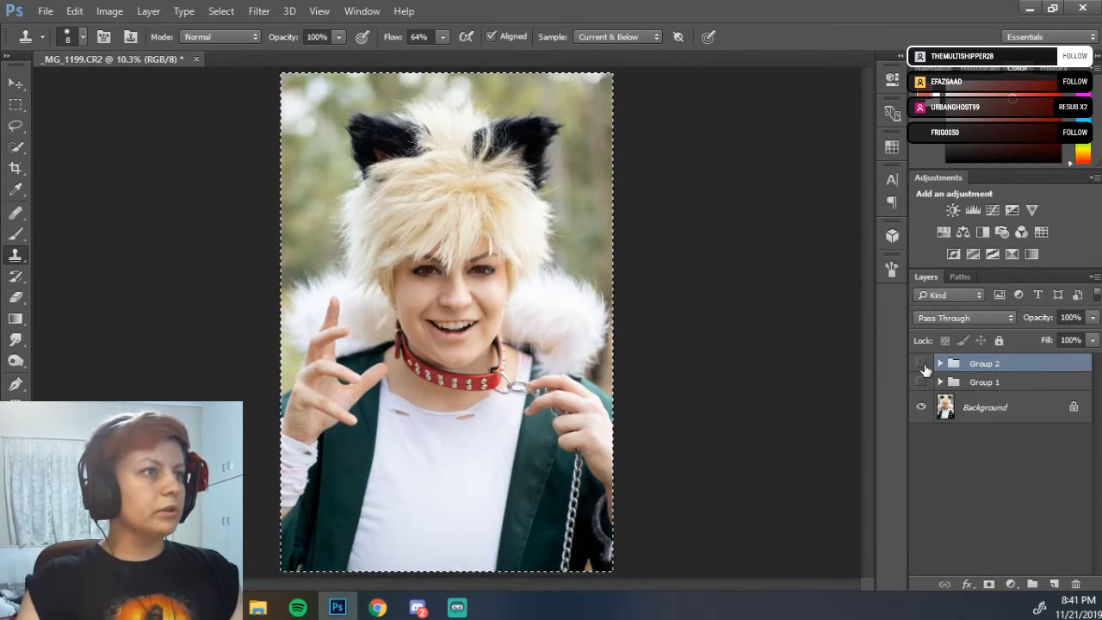
{"action": "left_click", "coordinate": [922, 364]}
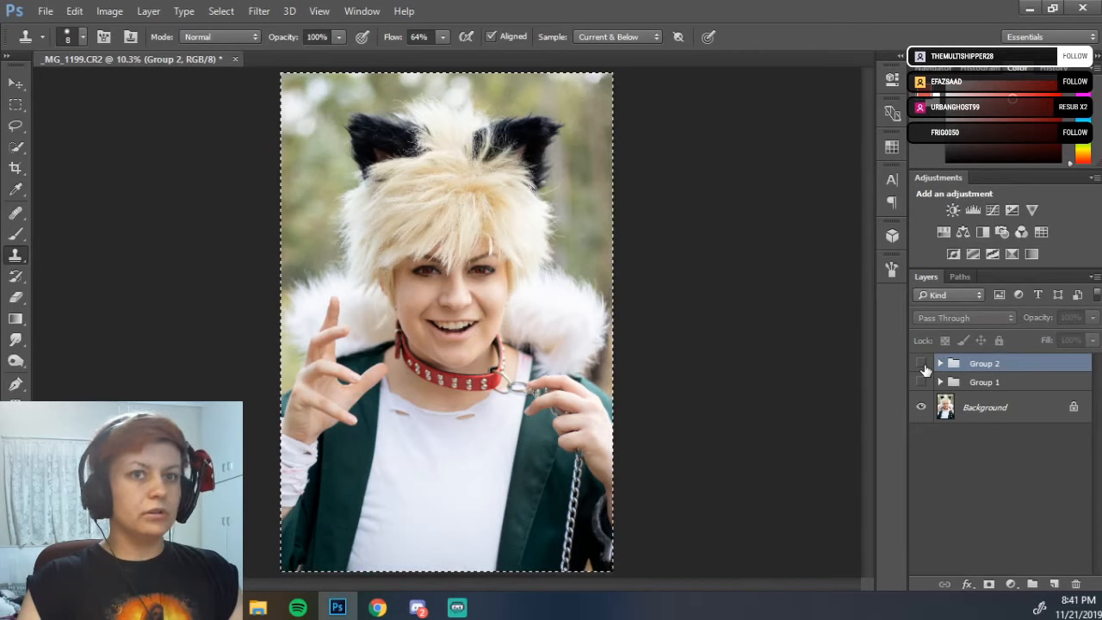
{"action": "left_click", "coordinate": [922, 364]}
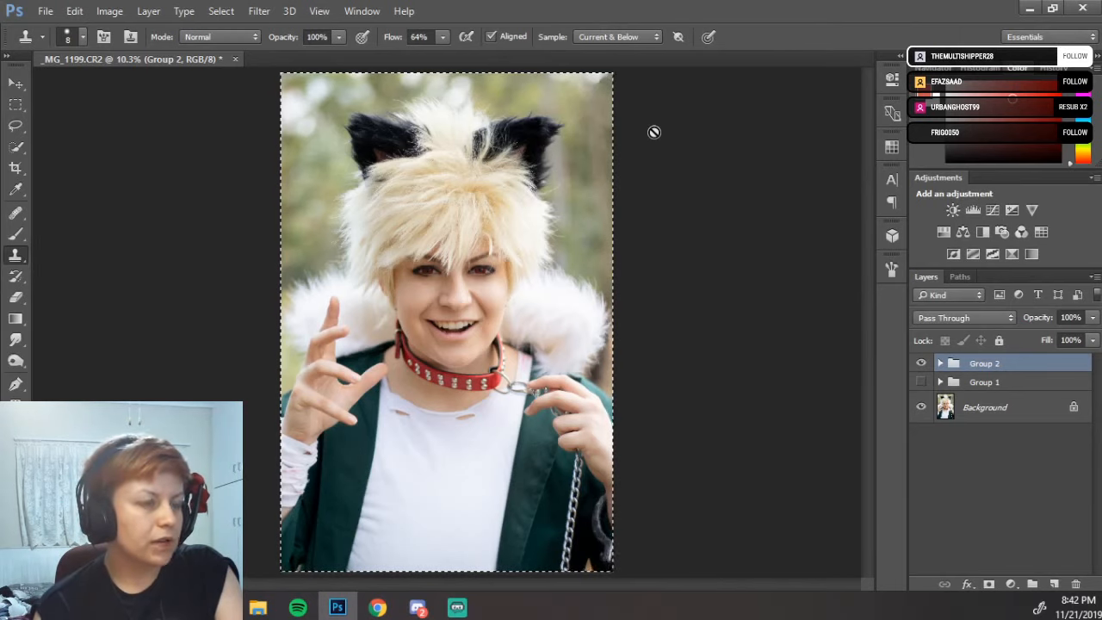
- Inspect the face, studded collar, chain, hands and shirt neckline up close for spots that need more retouching
{"action": "key", "text": "ctrl+plus"}
{"action": "key", "text": "ctrl+plus"}
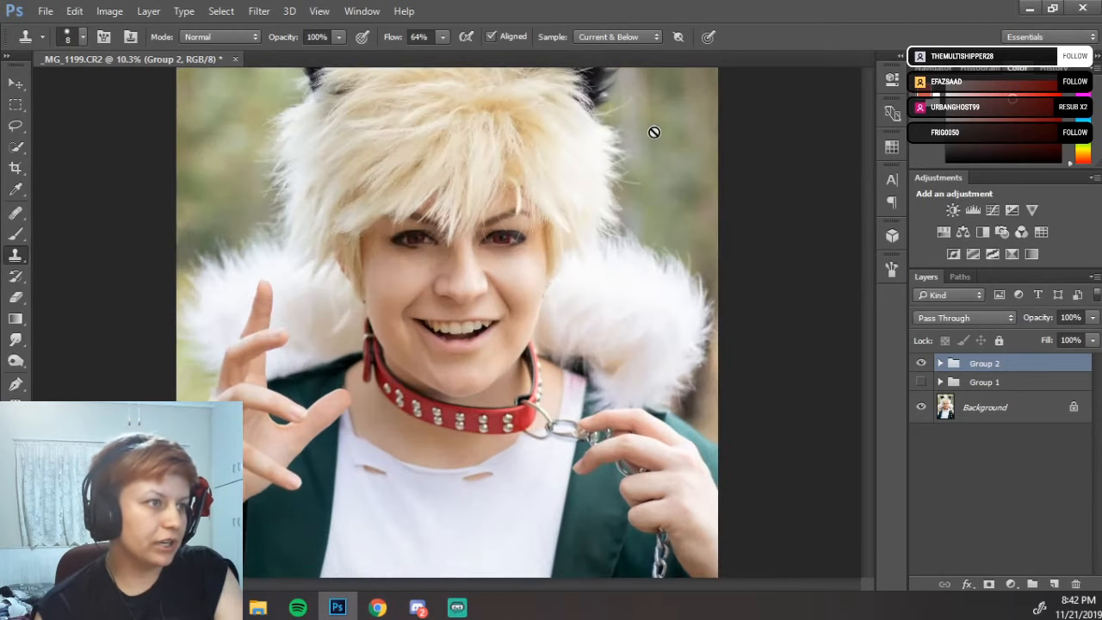
{"action": "key", "text": "ctrl+plus"}
{"action": "key", "text": "ctrl+plus"}
{"action": "key", "text": "ctrl+plus"}
{"action": "key", "text": "ctrl+plus"}
{"action": "key", "text": "ctrl+plus"}
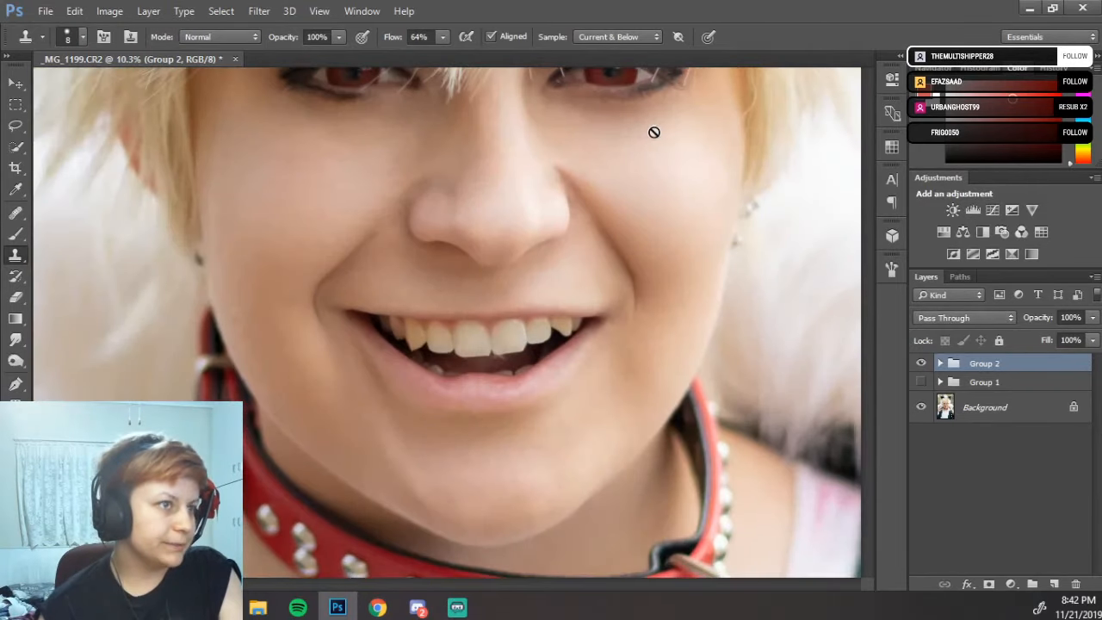
{"action": "key", "text": "ctrl+plus"}
{"action": "left_click_drag", "start_coordinate": [541, 477], "coordinate": [724, 180]}
{"action": "left_click_drag", "start_coordinate": [591, 339], "coordinate": [701, 215]}
{"action": "left_click_drag", "start_coordinate": [512, 337], "coordinate": [598, 253]}
{"action": "left_click_drag", "start_coordinate": [622, 352], "coordinate": [666, 411]}
{"action": "left_click_drag", "start_coordinate": [590, 263], "coordinate": [480, 469]}
{"action": "left_click_drag", "start_coordinate": [839, 468], "coordinate": [635, 360]}
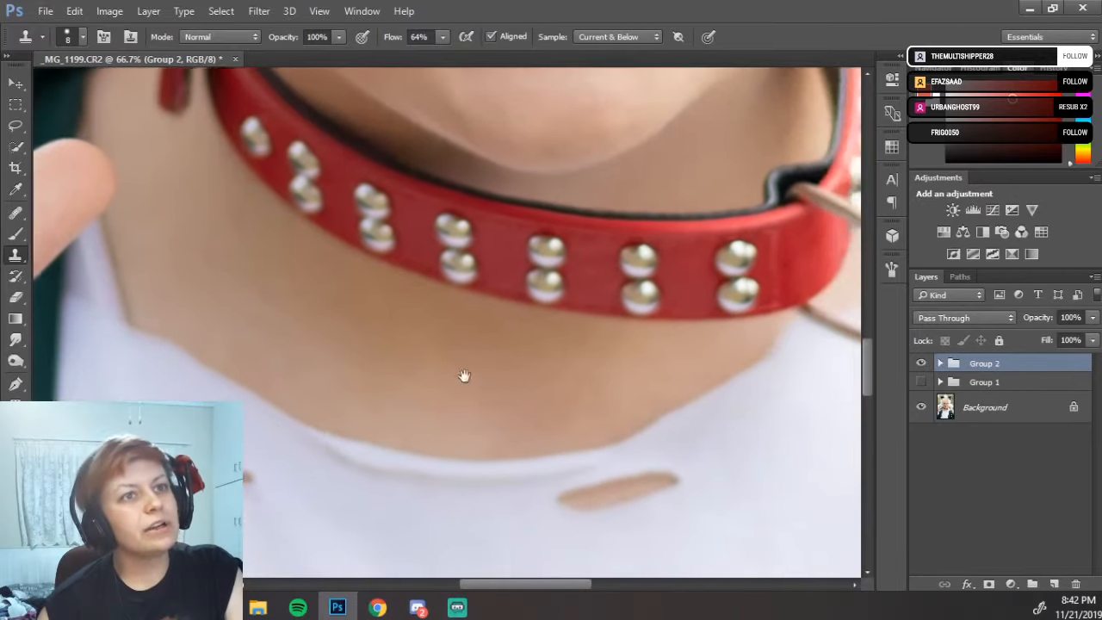
{"action": "left_click_drag", "start_coordinate": [801, 344], "coordinate": [414, 371]}
{"action": "left_click_drag", "start_coordinate": [692, 369], "coordinate": [660, 423]}
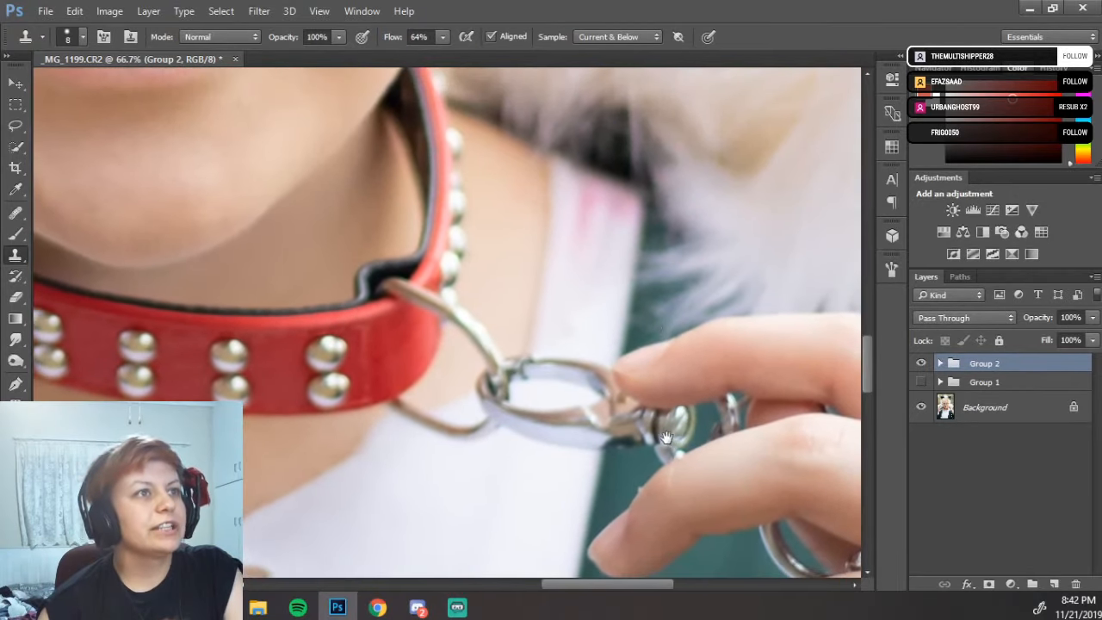
{"action": "left_click_drag", "start_coordinate": [641, 285], "coordinate": [698, 300]}
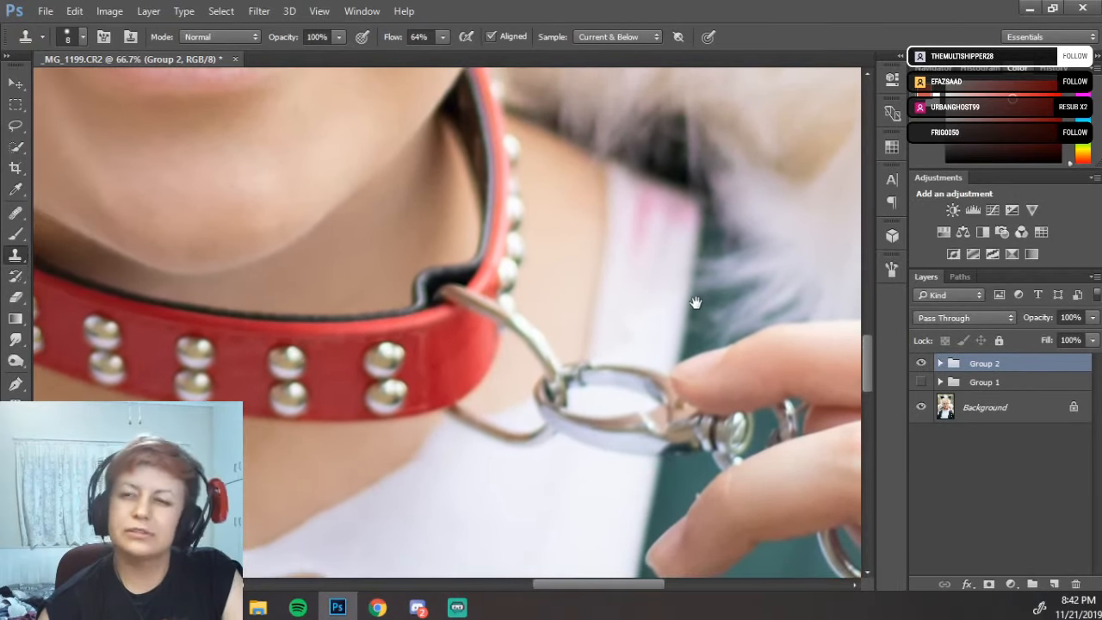
{"action": "left_click_drag", "start_coordinate": [391, 435], "coordinate": [676, 230]}
{"action": "left_click_drag", "start_coordinate": [484, 385], "coordinate": [876, 338]}
{"action": "left_click_drag", "start_coordinate": [690, 347], "coordinate": [819, 414]}
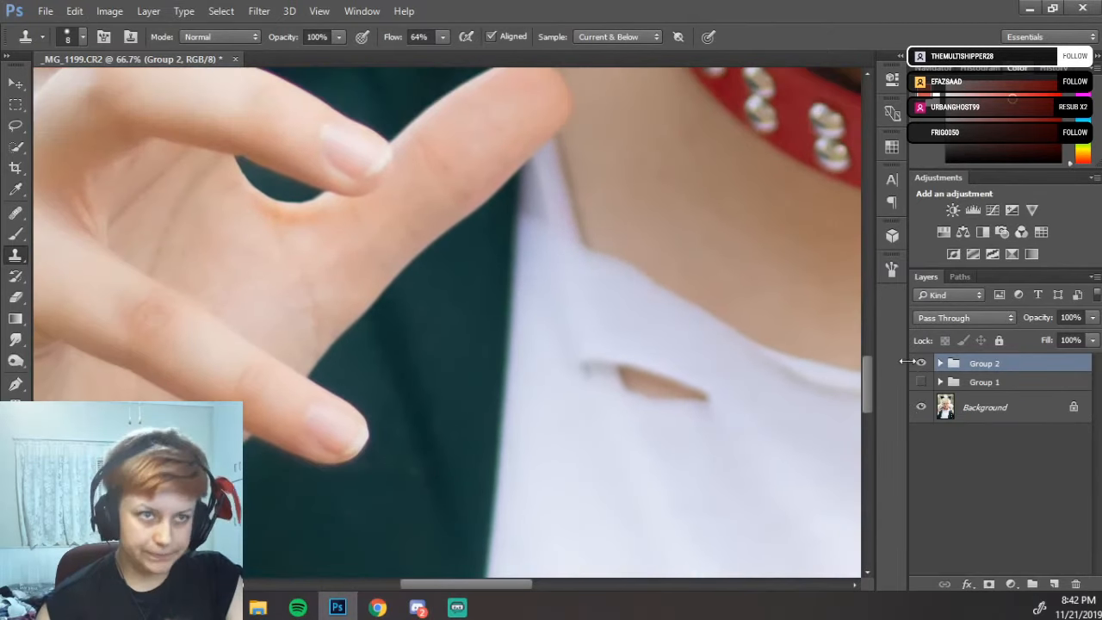
- Expand Group 2 and make Layer 2 the active layer for retouching the small tear in the white shirt
{"action": "left_click", "coordinate": [940, 363]}
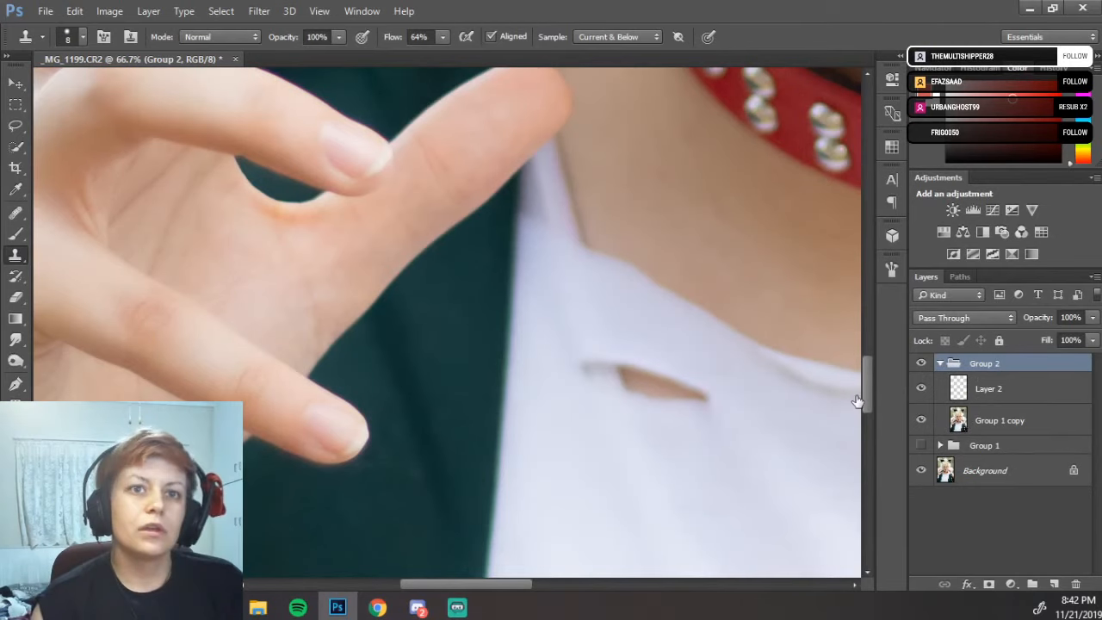
{"action": "left_click", "coordinate": [940, 418]}
{"action": "left_click_drag", "start_coordinate": [760, 352], "coordinate": [803, 284]}
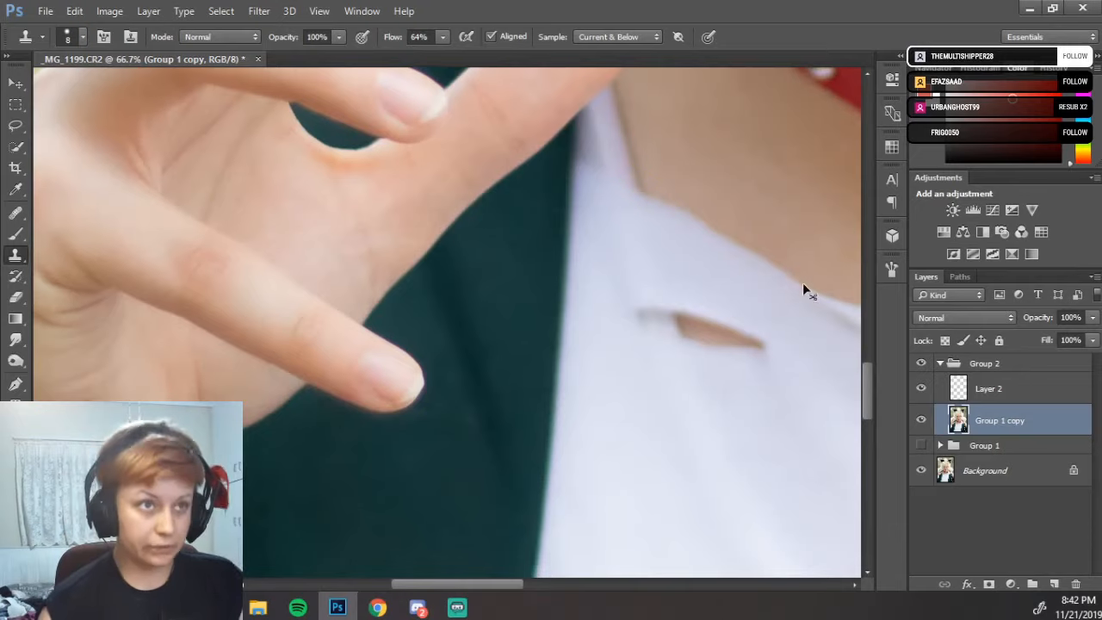
{"action": "key", "text": "ctrl+plus"}
{"action": "key", "text": "ctrl+plus"}
{"action": "left_click_drag", "start_coordinate": [610, 286], "coordinate": [256, 285]}
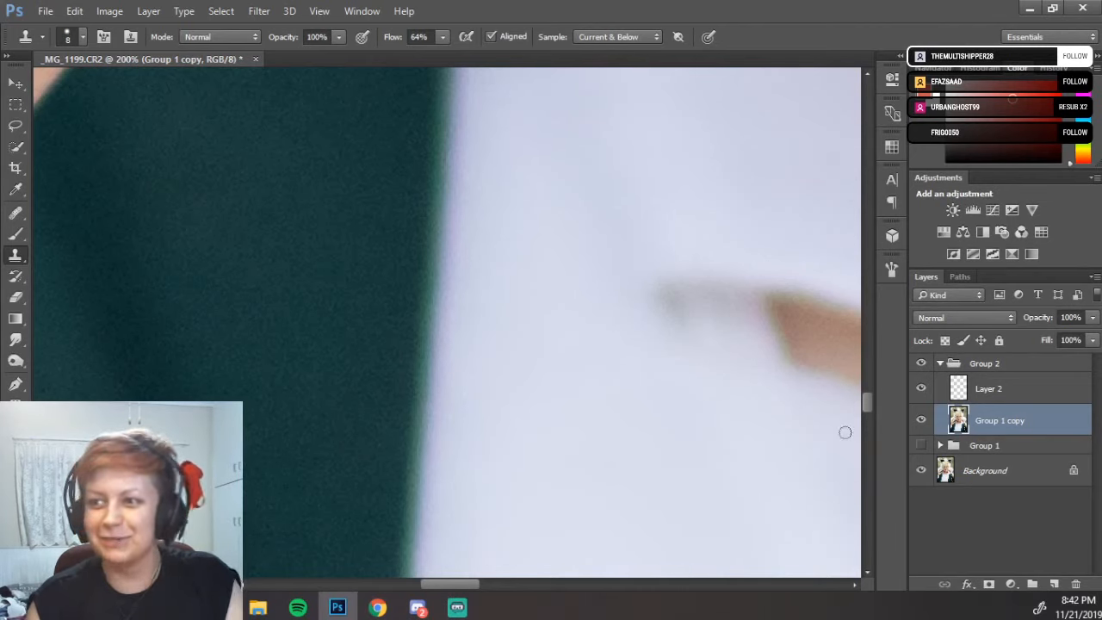
{"action": "left_click_drag", "start_coordinate": [554, 421], "coordinate": [381, 413]}
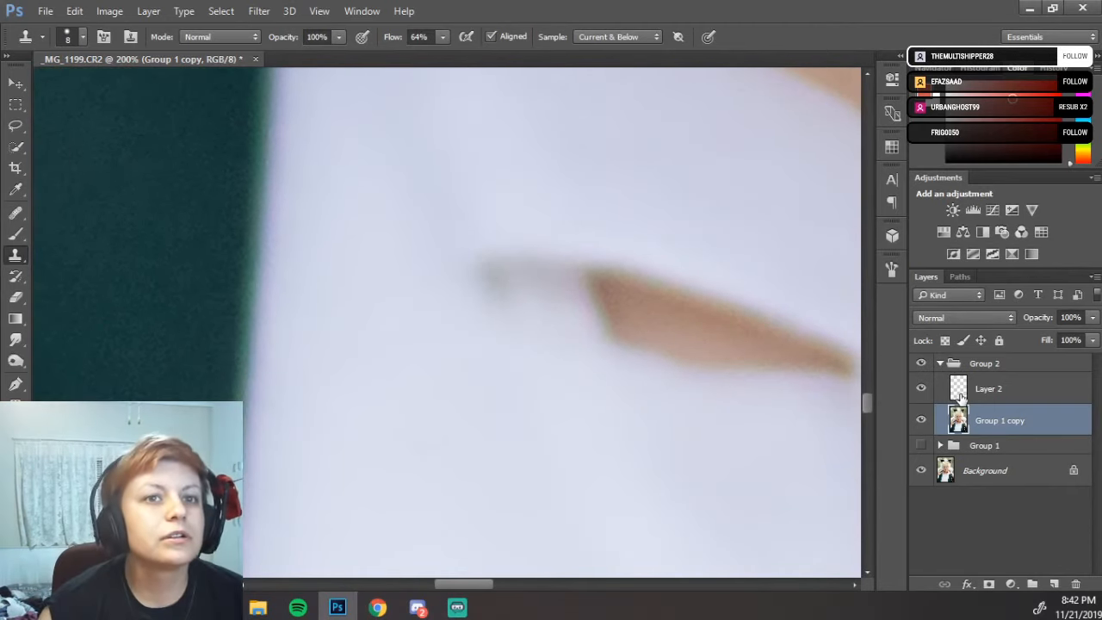
{"action": "left_click", "coordinate": [986, 389]}
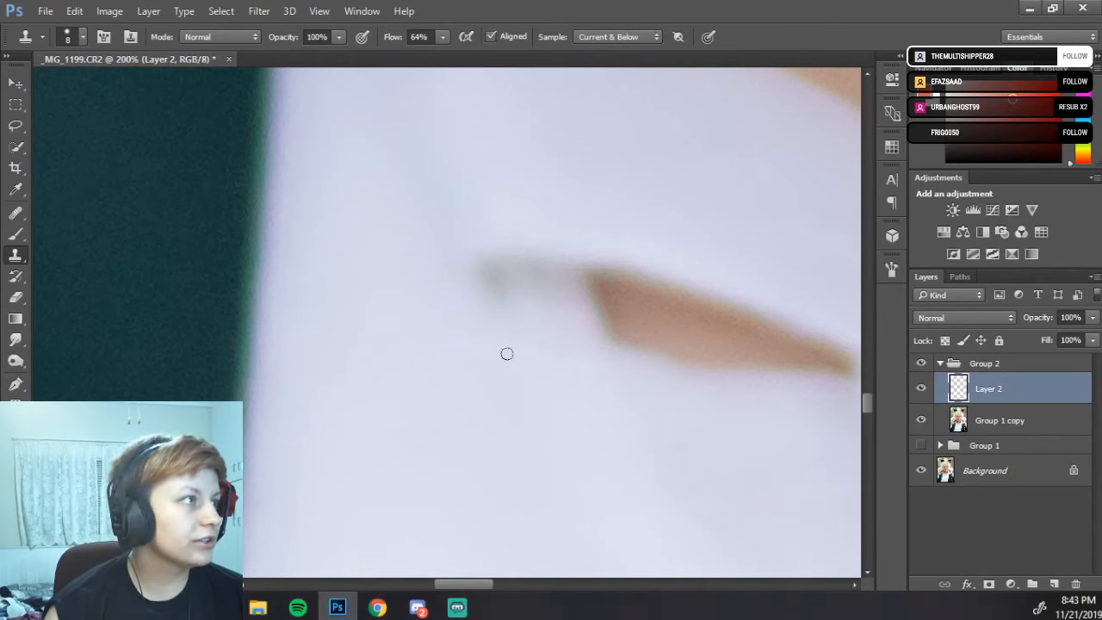
- Clone skin tone from inside the shirt tear over its faint grey end with a 20 px brush, lengthening the opening
{"action": "key", "text": "bracketright"}
{"action": "key", "text": "bracketright"}
{"action": "key", "text": "bracketright"}
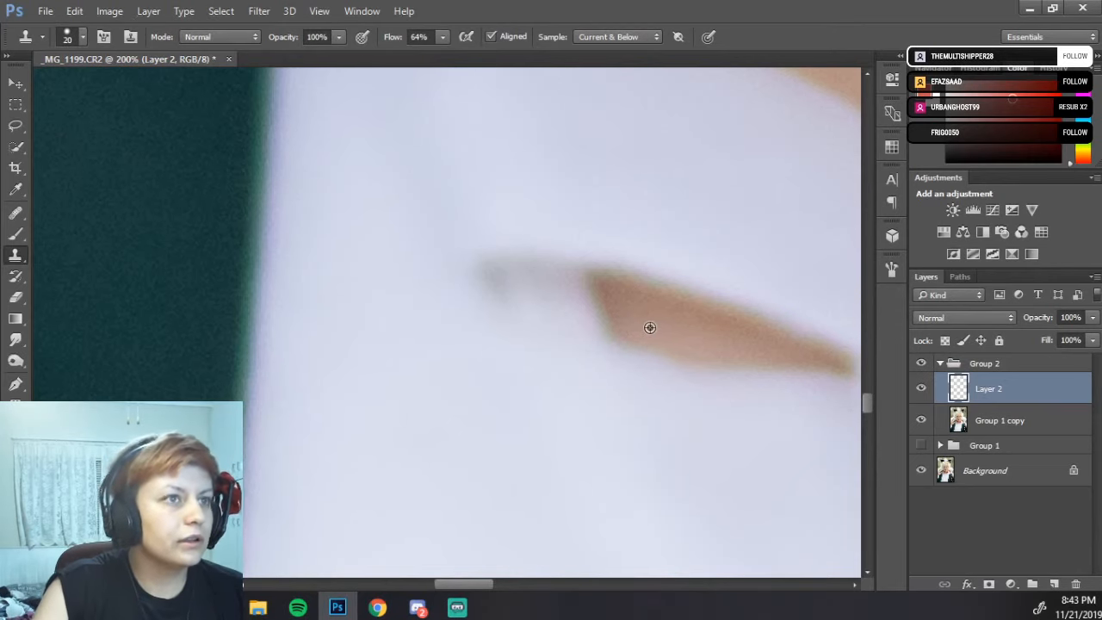
{"action": "left_click", "coordinate": [650, 328], "text": "alt"}
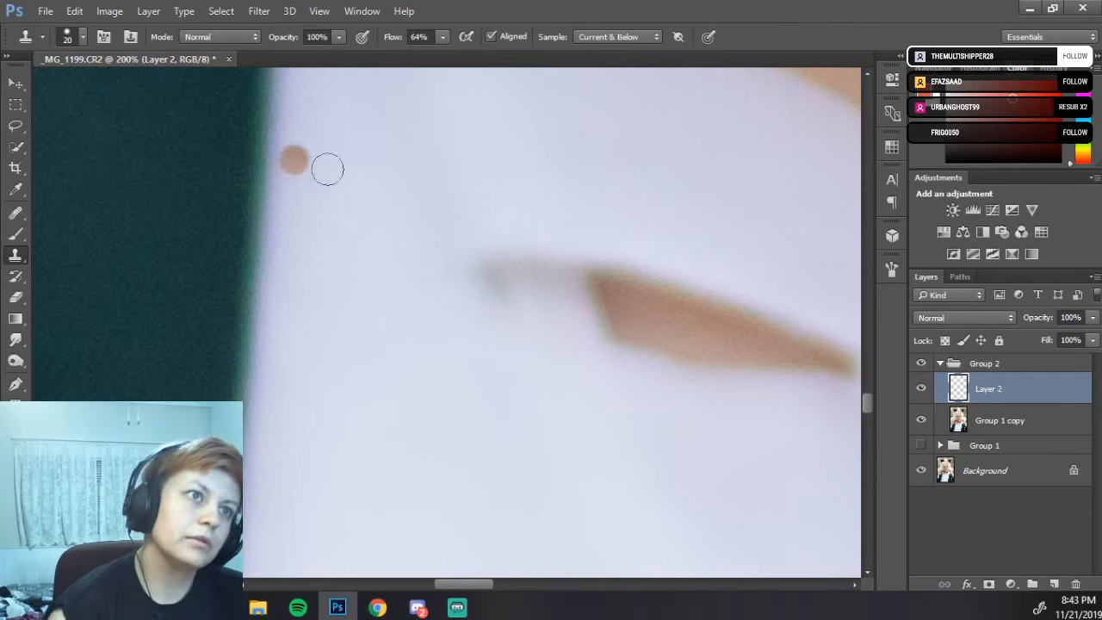
{"action": "mouse_move", "coordinate": [624, 326]}
{"action": "left_mouse_down"}
{"action": "mouse_move", "coordinate": [599, 322]}
{"action": "mouse_move", "coordinate": [591, 294]}
{"action": "left_mouse_up"}
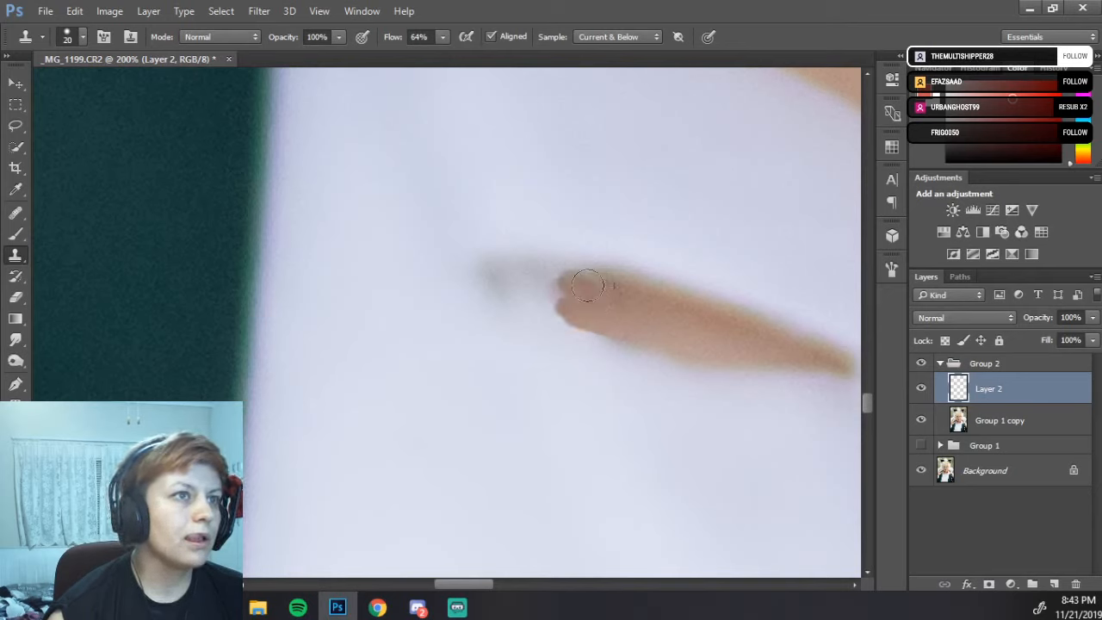
{"action": "mouse_move", "coordinate": [587, 279]}
{"action": "left_mouse_down"}
{"action": "mouse_move", "coordinate": [542, 296]}
{"action": "mouse_move", "coordinate": [587, 317]}
{"action": "mouse_move", "coordinate": [530, 295]}
{"action": "mouse_move", "coordinate": [564, 306]}
{"action": "mouse_move", "coordinate": [535, 281]}
{"action": "mouse_move", "coordinate": [572, 289]}
{"action": "mouse_move", "coordinate": [514, 277]}
{"action": "mouse_move", "coordinate": [542, 288]}
{"action": "left_mouse_up"}
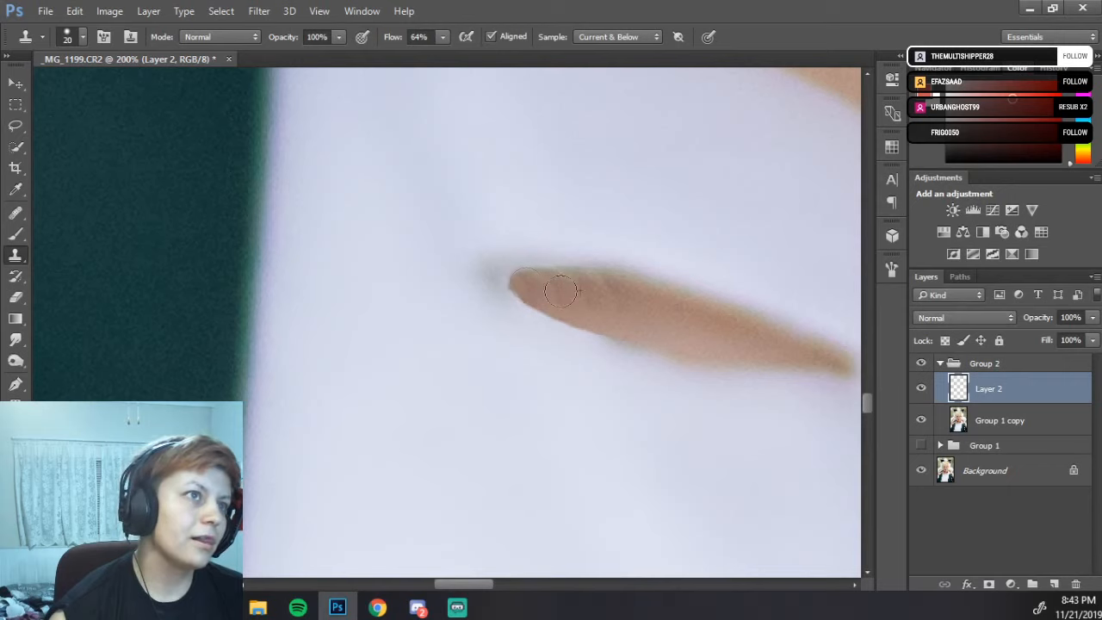
{"action": "mouse_move", "coordinate": [618, 303]}
{"action": "left_mouse_down"}
{"action": "mouse_move", "coordinate": [588, 297]}
{"action": "mouse_move", "coordinate": [618, 303]}
{"action": "left_mouse_up"}
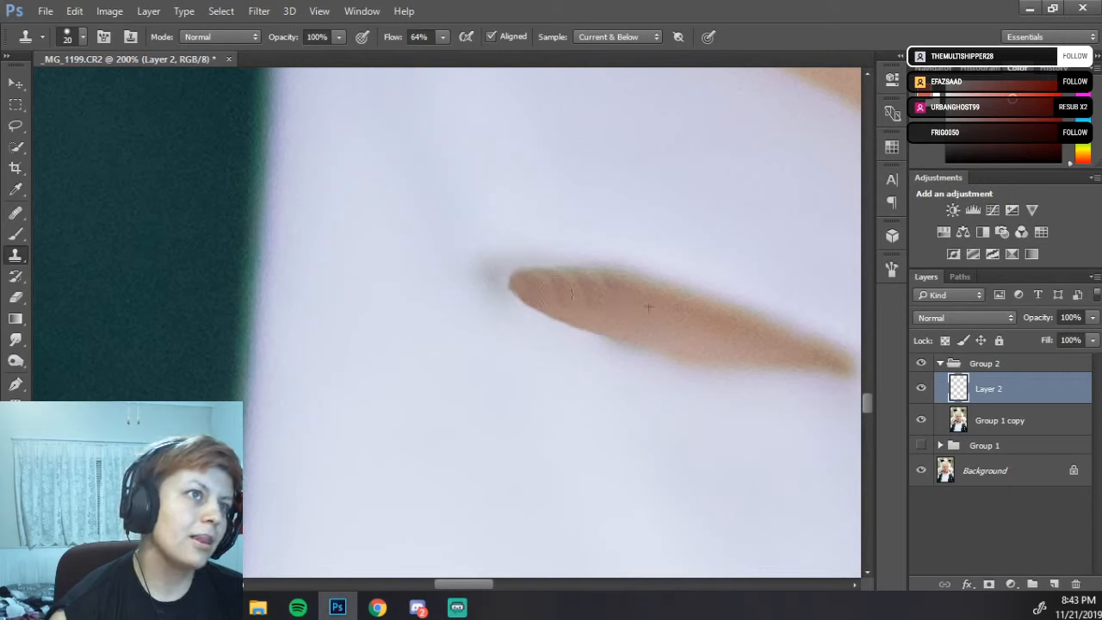
{"action": "left_click_drag", "start_coordinate": [526, 285], "coordinate": [517, 283]}
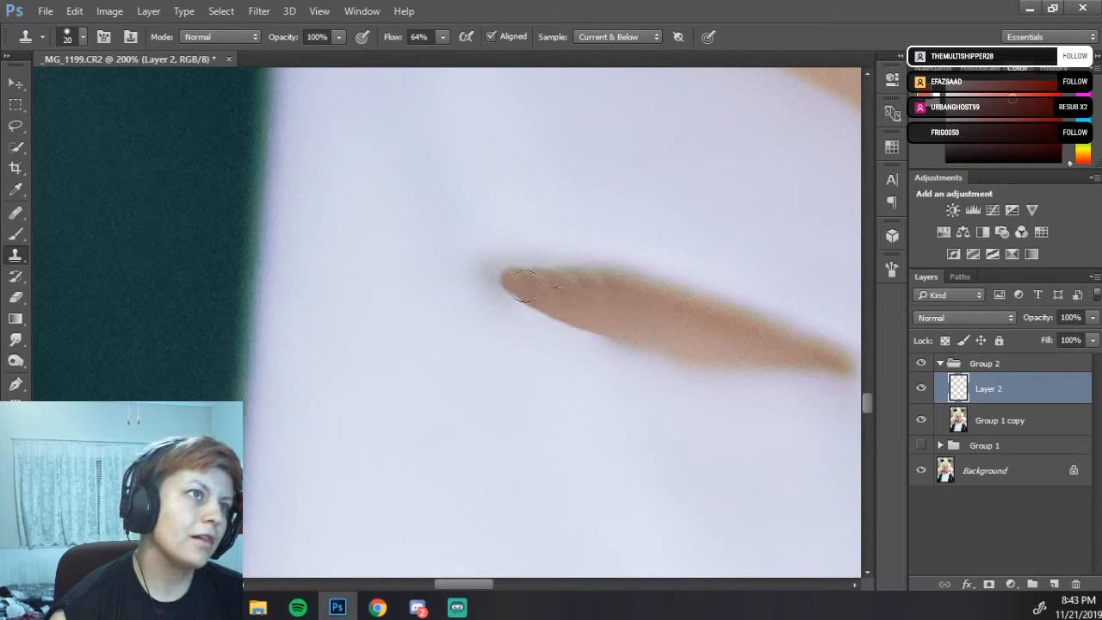
- Reduce the Clone Stamp to 7 px and refine the extended tear's narrow tip
{"action": "key", "text": "bracketleft"}
{"action": "key", "text": "bracketleft"}
{"action": "key", "text": "bracketleft"}
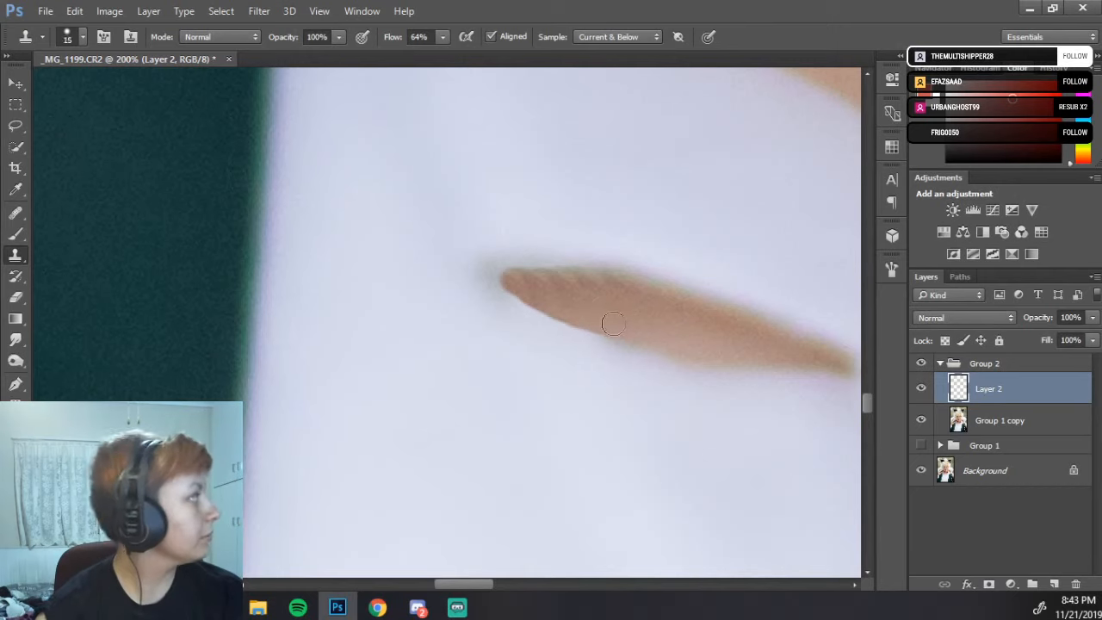
{"action": "key", "text": "bracketleft"}
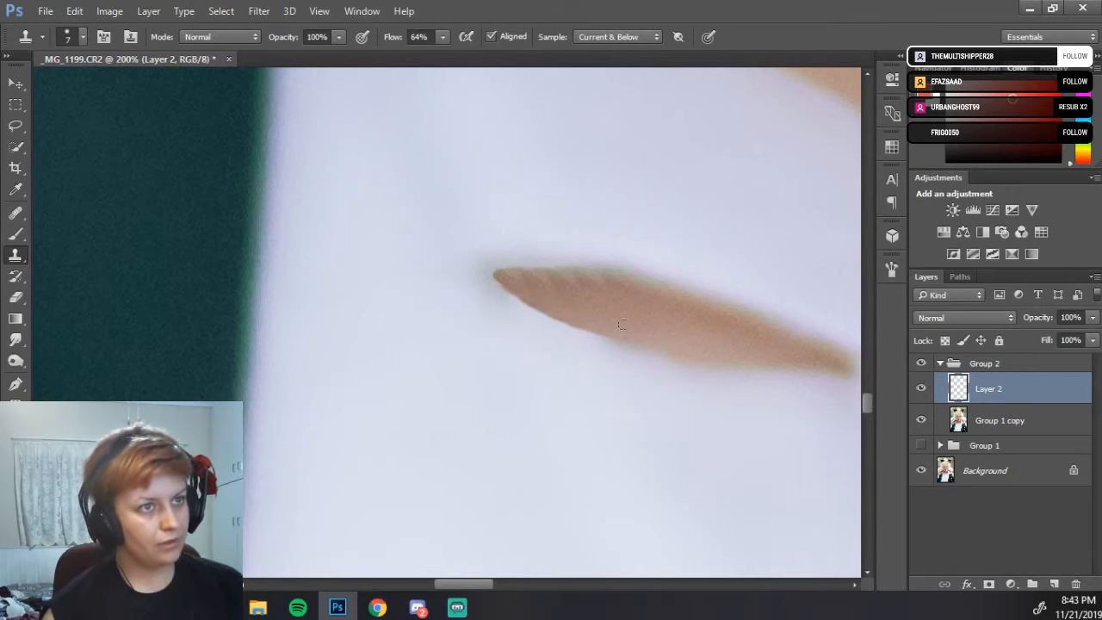
{"action": "left_click_drag", "start_coordinate": [544, 291], "coordinate": [427, 248]}
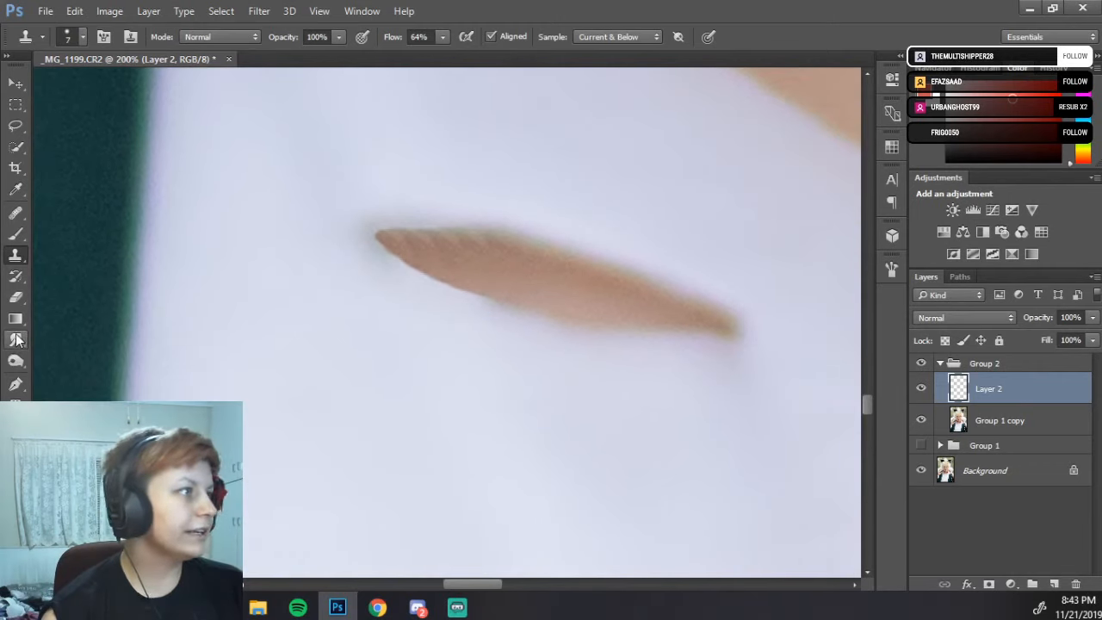
- Soften the edges of the cloned end of the shirt tear using the Blur tool at 25 px and 100% strength
{"action": "left_click", "coordinate": [16, 341]}
{"action": "left_click", "coordinate": [19, 344]}
{"action": "left_click", "coordinate": [63, 334]}
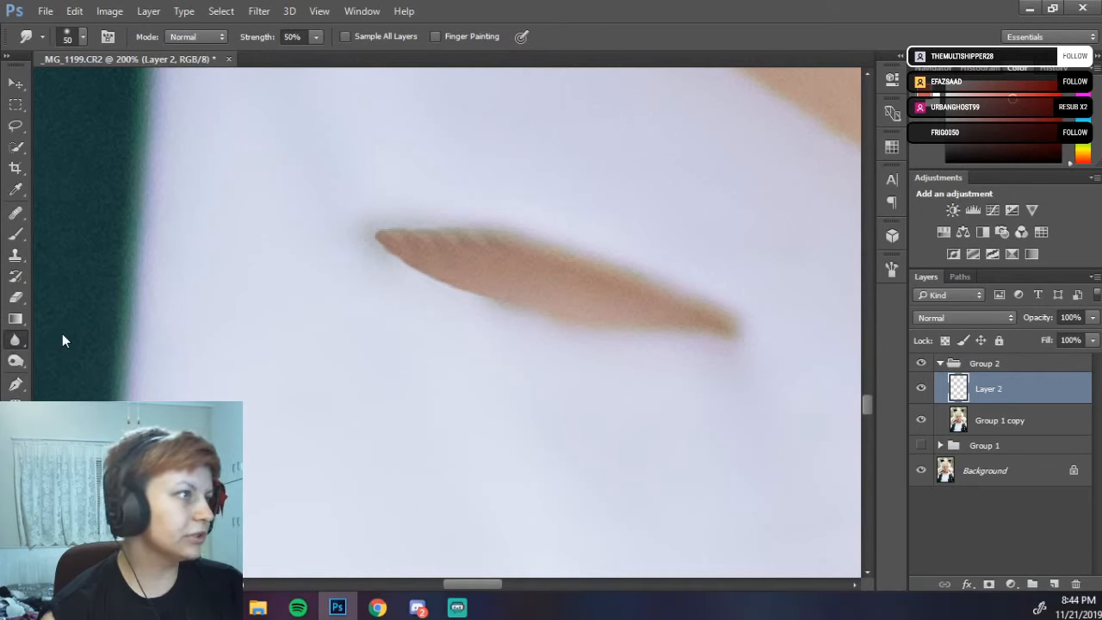
{"action": "key", "text": "bracketleft"}
{"action": "key", "text": "bracketleft"}
{"action": "key", "text": "bracketleft"}
{"action": "key", "text": "bracketleft"}
{"action": "key", "text": "bracketleft"}
{"action": "key", "text": "bracketleft"}
{"action": "key", "text": "bracketleft"}
{"action": "key", "text": "bracketleft"}
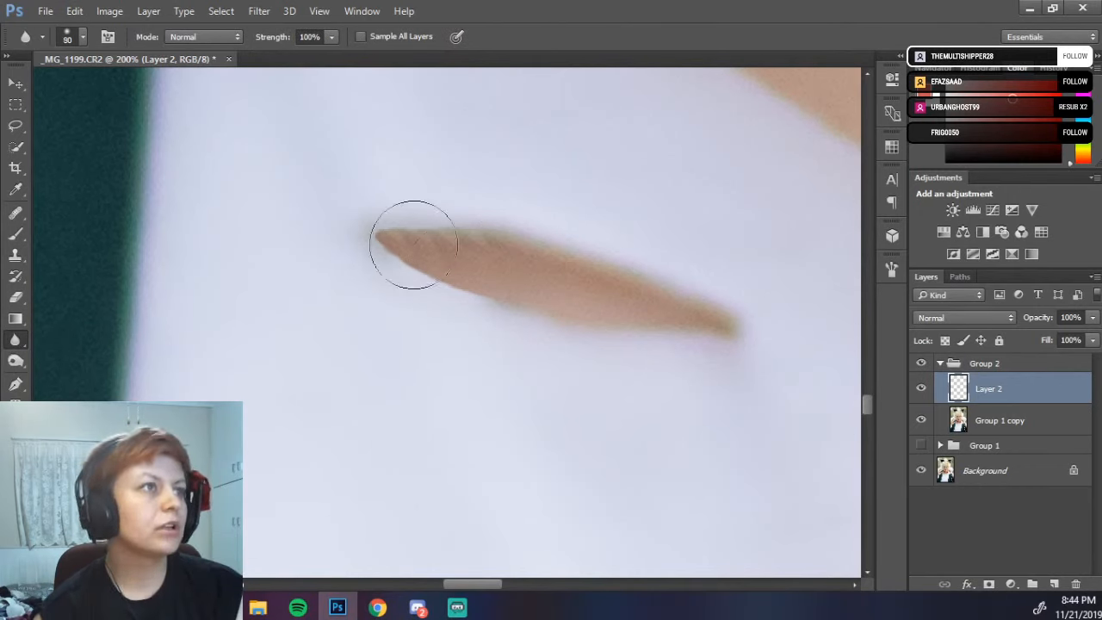
{"action": "key", "text": "bracketleft"}
{"action": "key", "text": "bracketleft"}
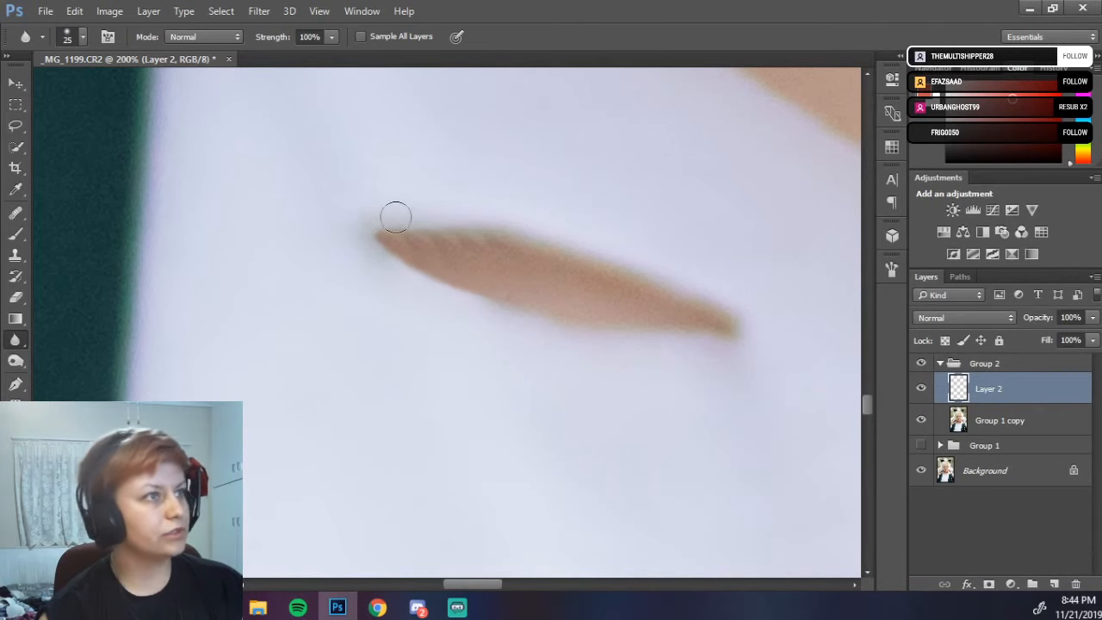
- Sharpen the cloned area of the shirt tear using the Sharpen tool at 70 px and 50% strength
{"action": "left_click_drag", "start_coordinate": [13, 342], "coordinate": [73, 354]}
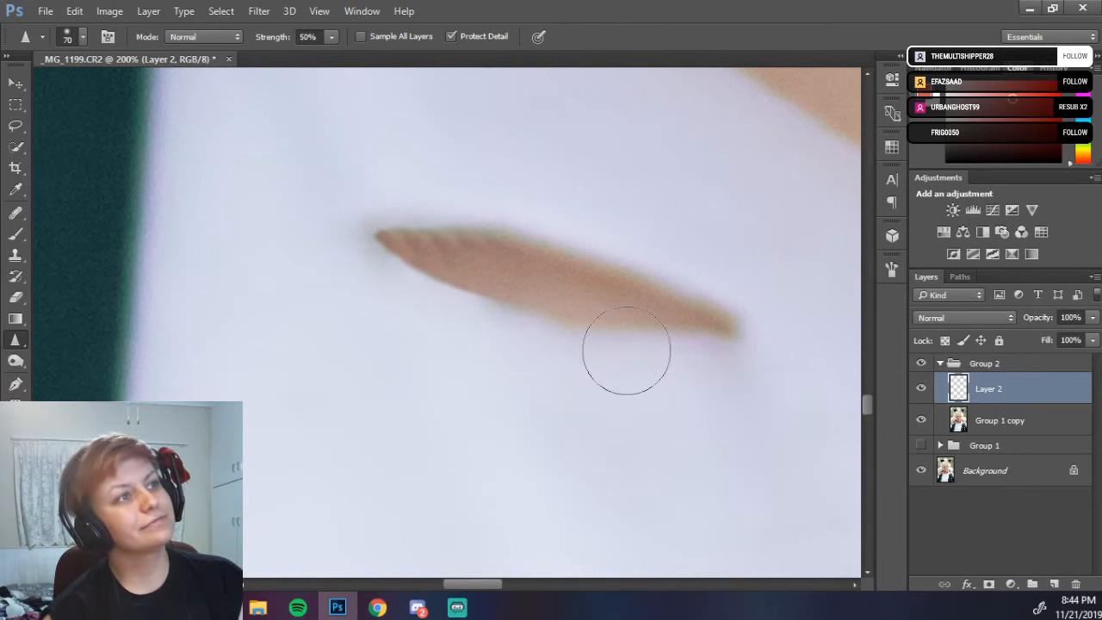
{"action": "left_click_drag", "start_coordinate": [570, 192], "coordinate": [494, 113]}
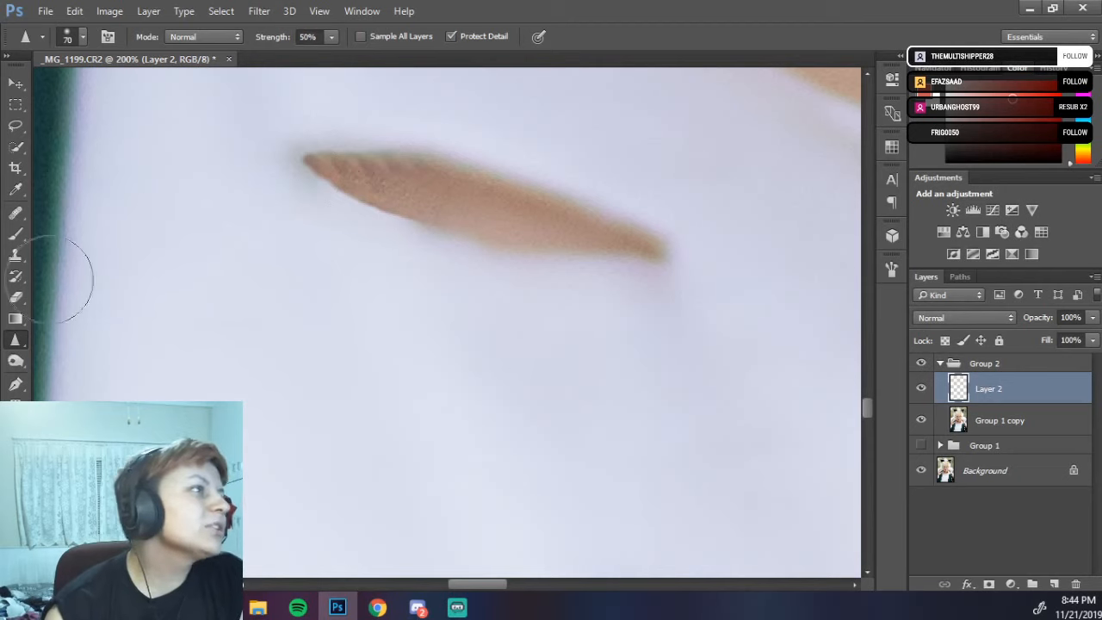
- Try to soften the cloned end of the shirt tear with Blur at 25 px and sharpen it with Sharpen at 70 px and 50% strength
{"action": "left_click", "coordinate": [14, 341]}
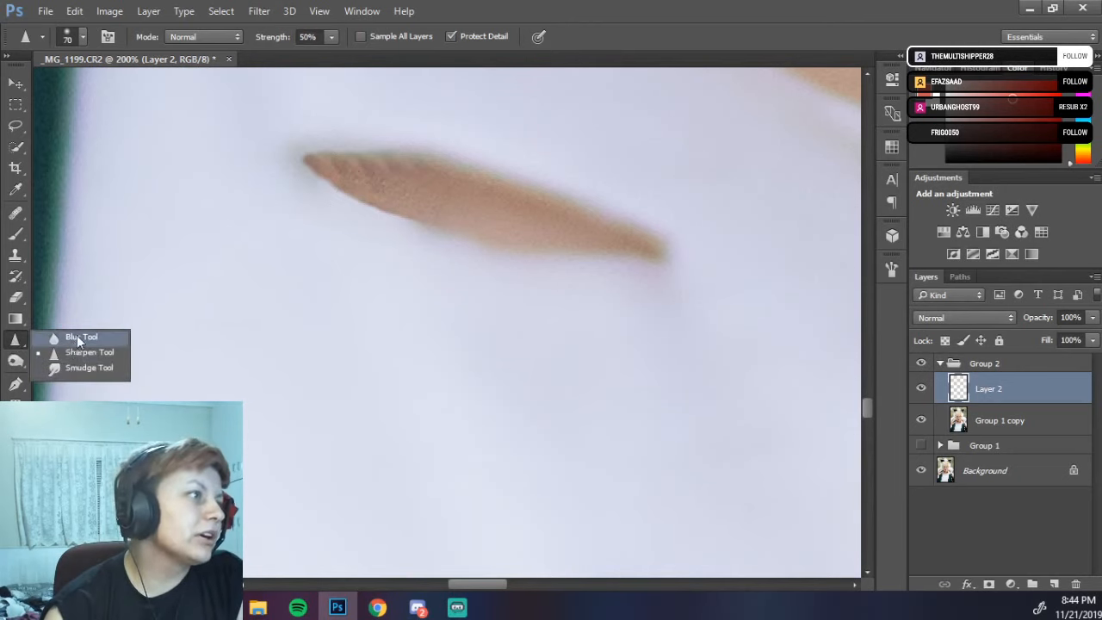
{"action": "left_click", "coordinate": [69, 337]}
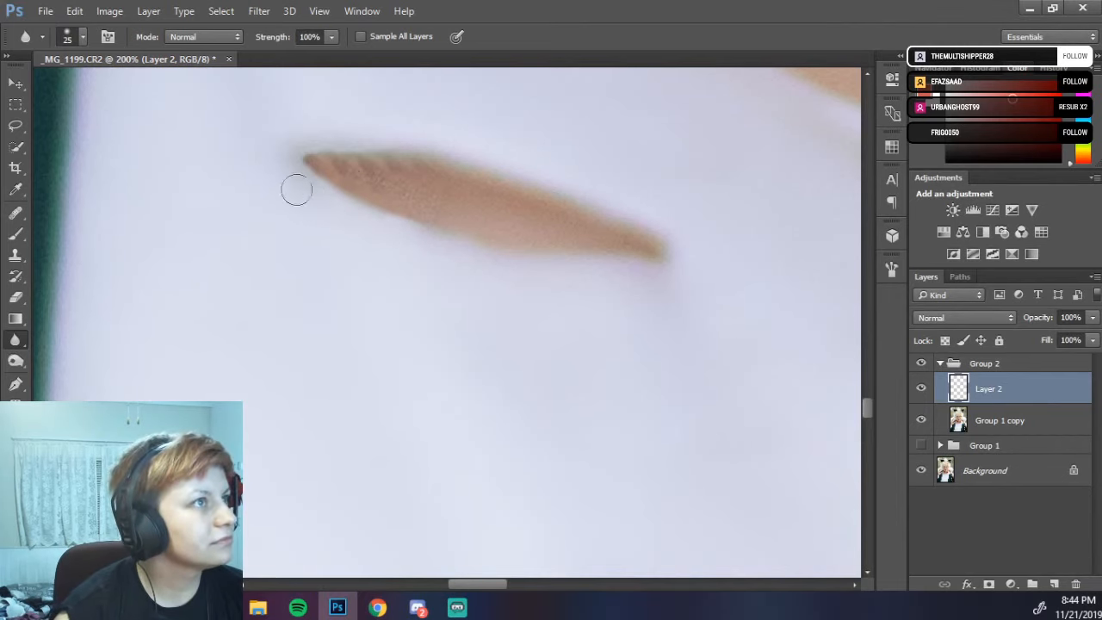
{"action": "left_click", "coordinate": [15, 345]}
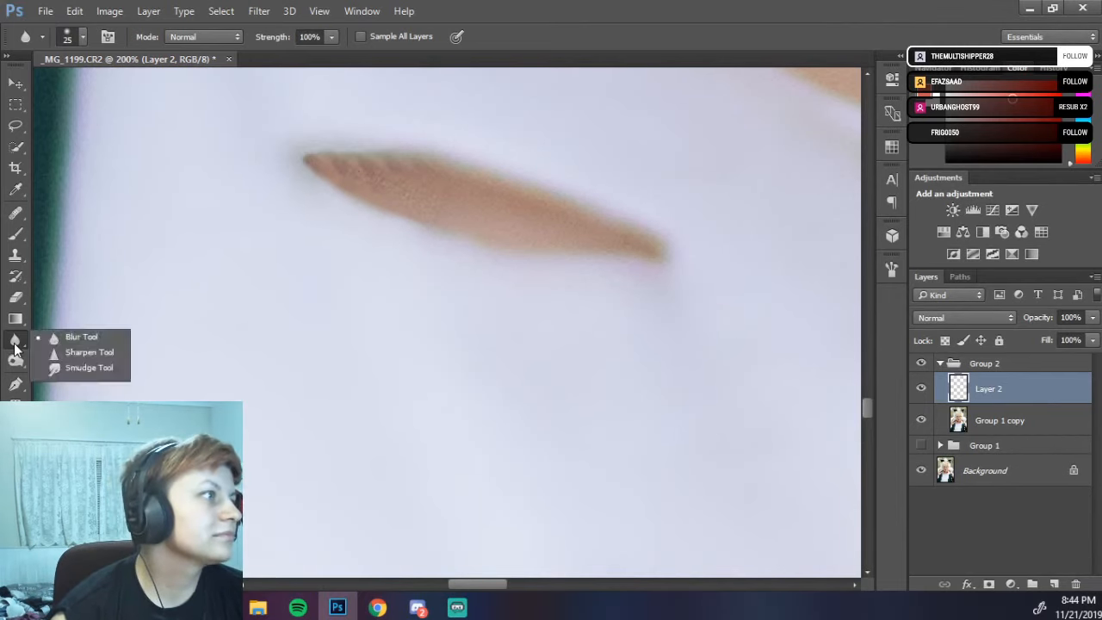
{"action": "left_click", "coordinate": [79, 353]}
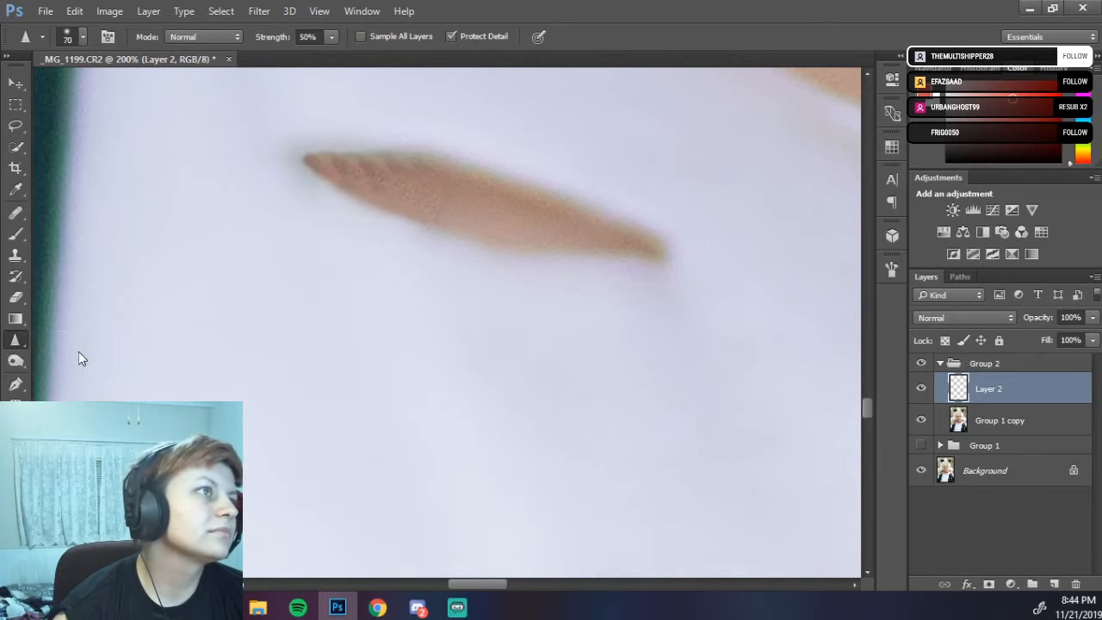
{"action": "mouse_move", "coordinate": [373, 206]}
{"action": "left_mouse_down"}
{"action": "mouse_move", "coordinate": [382, 222]}
{"action": "mouse_move", "coordinate": [339, 204]}
{"action": "left_mouse_up"}
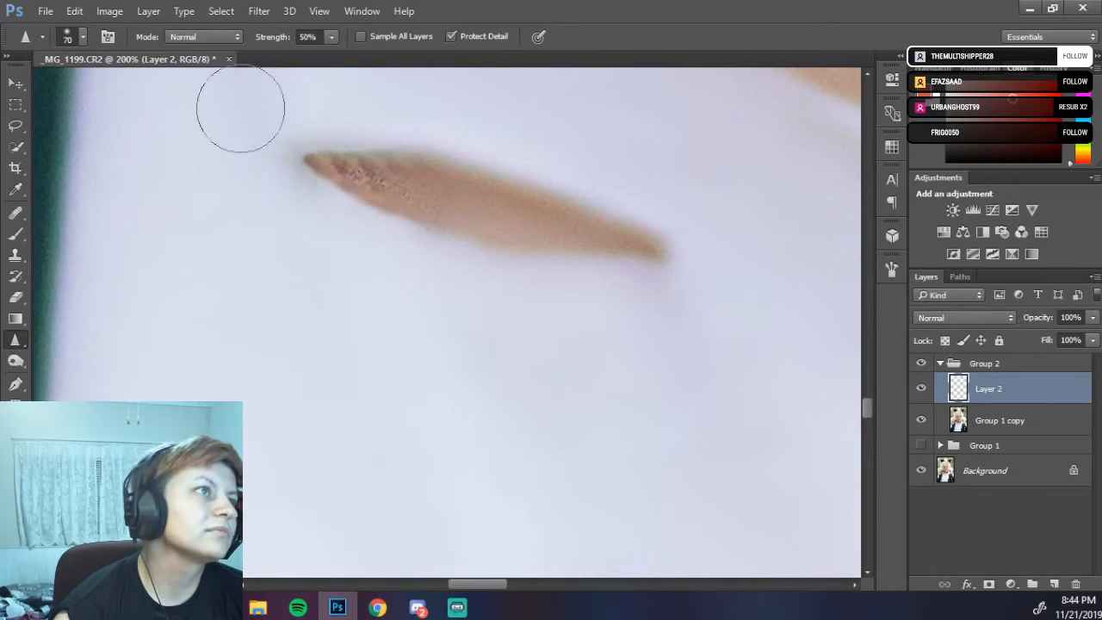
{"action": "key", "text": "alt"}
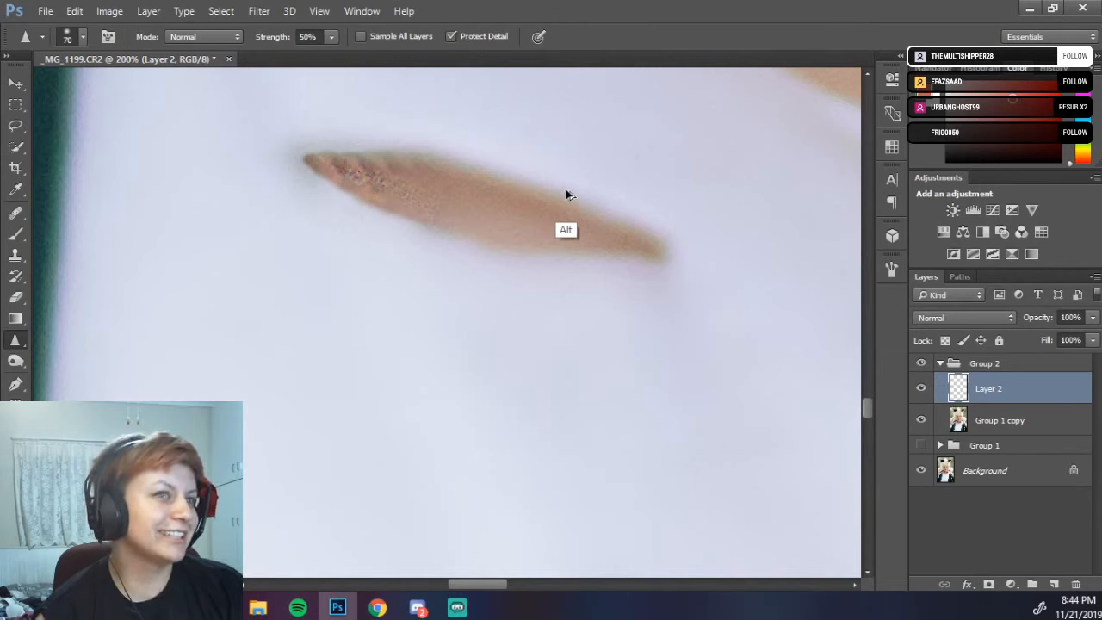
{"action": "key", "text": "alt"}
{"action": "key", "text": "alt"}
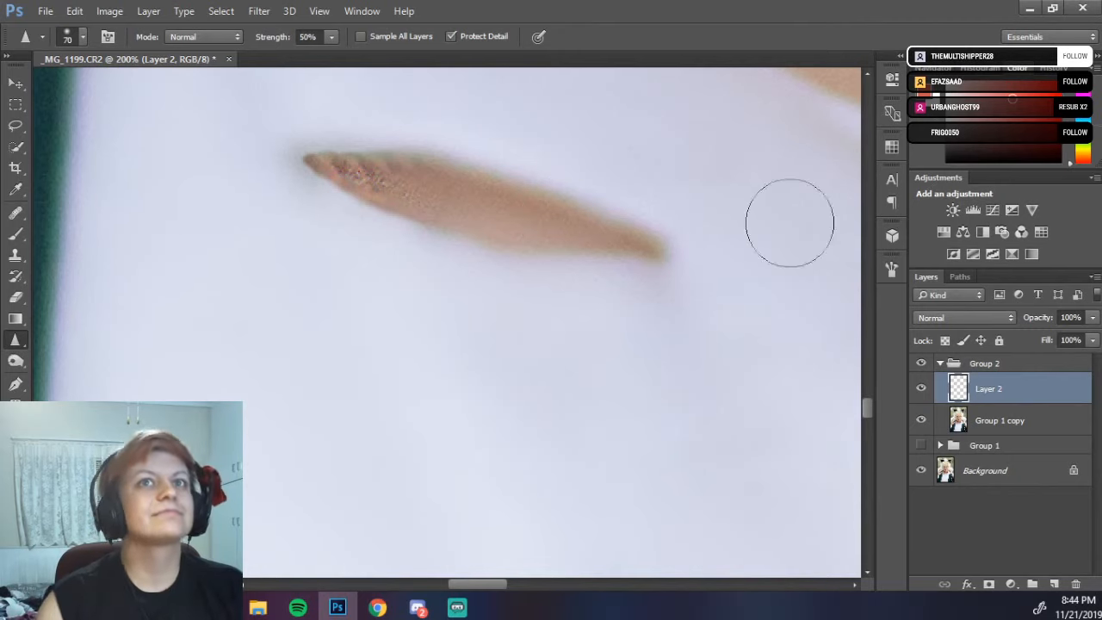
- Revert the image through its history to the last Clone Stamp state, discarding the blur and sharpen edits on the tear
{"action": "key", "text": "ctrl+z"}
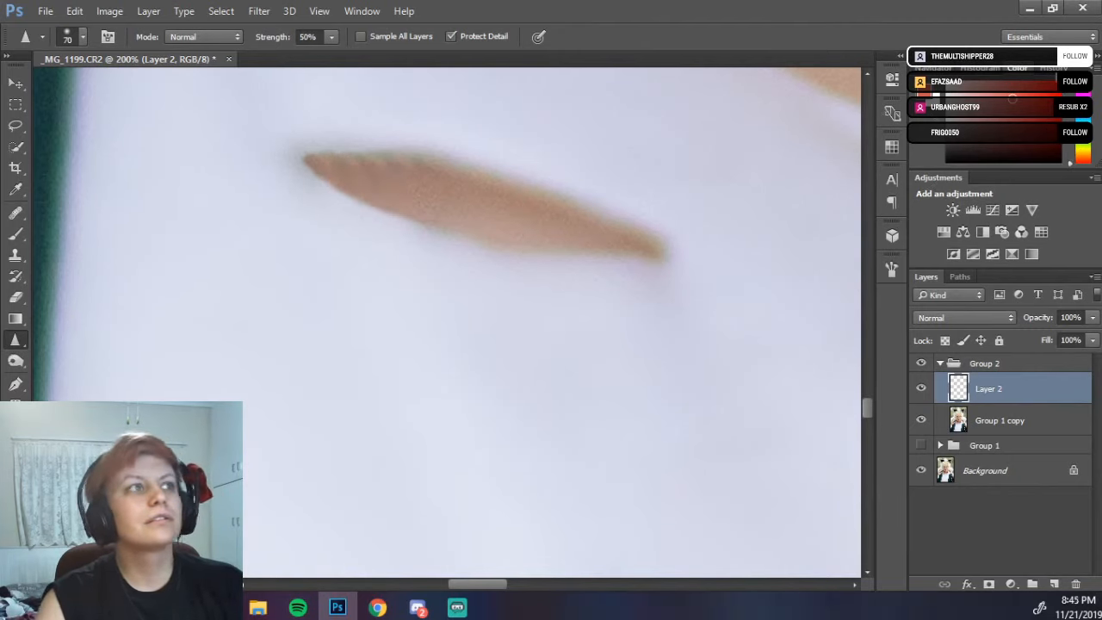
{"action": "left_click", "coordinate": [1052, 68]}
{"action": "left_click", "coordinate": [990, 84]}
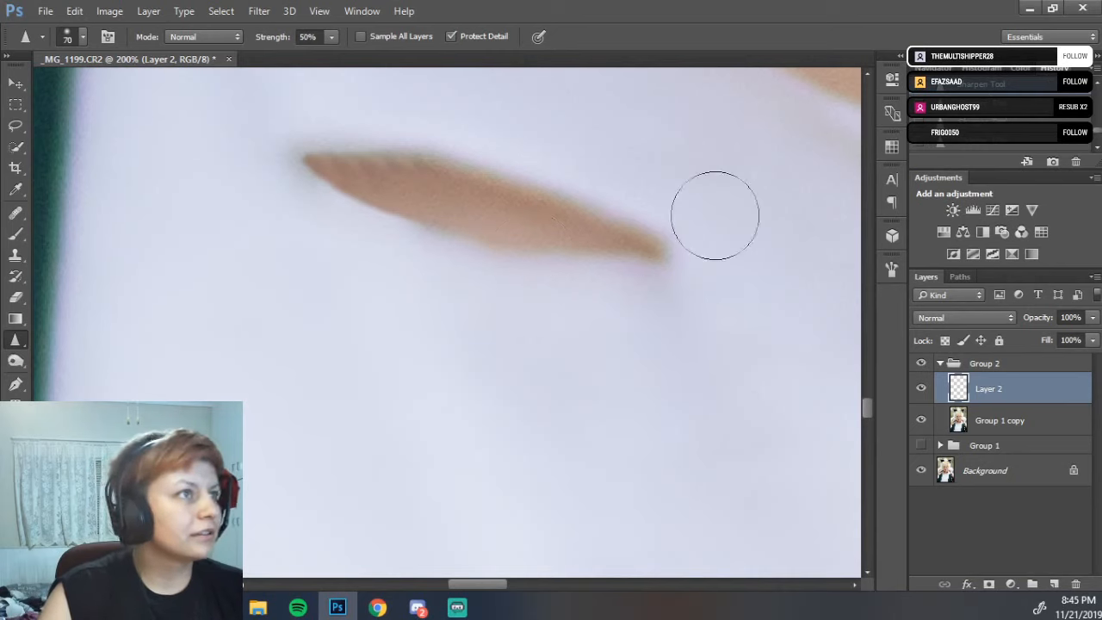
{"action": "scroll", "coordinate": [997, 135], "scroll_direction": "up", "scroll_amount": 5}
{"action": "scroll", "coordinate": [997, 136], "scroll_direction": "down", "scroll_amount": 2}
{"action": "scroll", "coordinate": [997, 120], "scroll_direction": "up", "scroll_amount": 1}
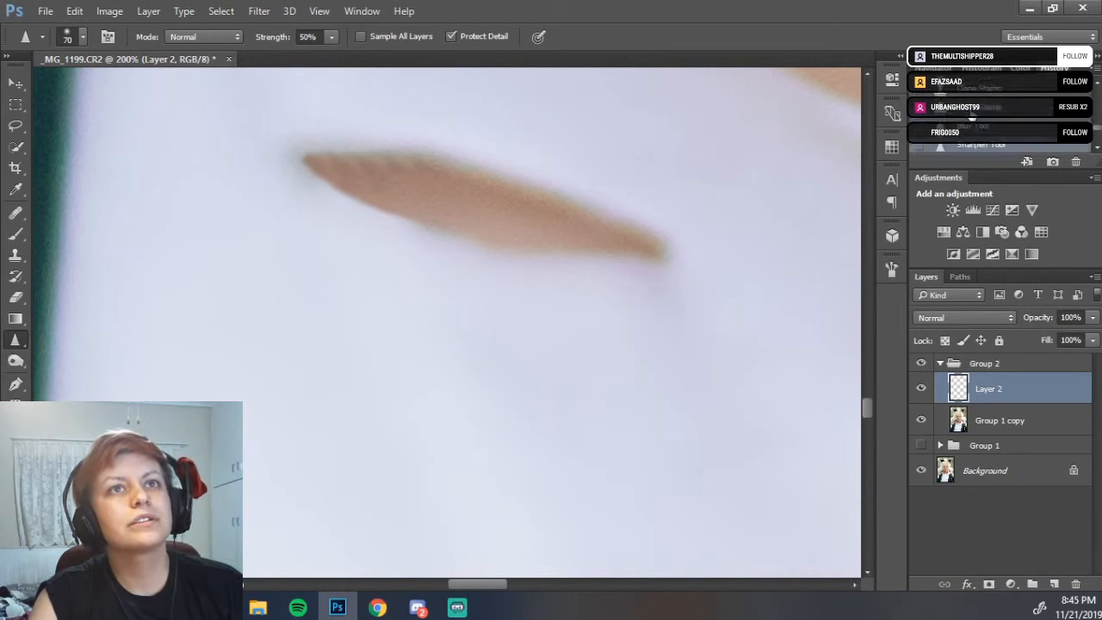
{"action": "left_click", "coordinate": [971, 115]}
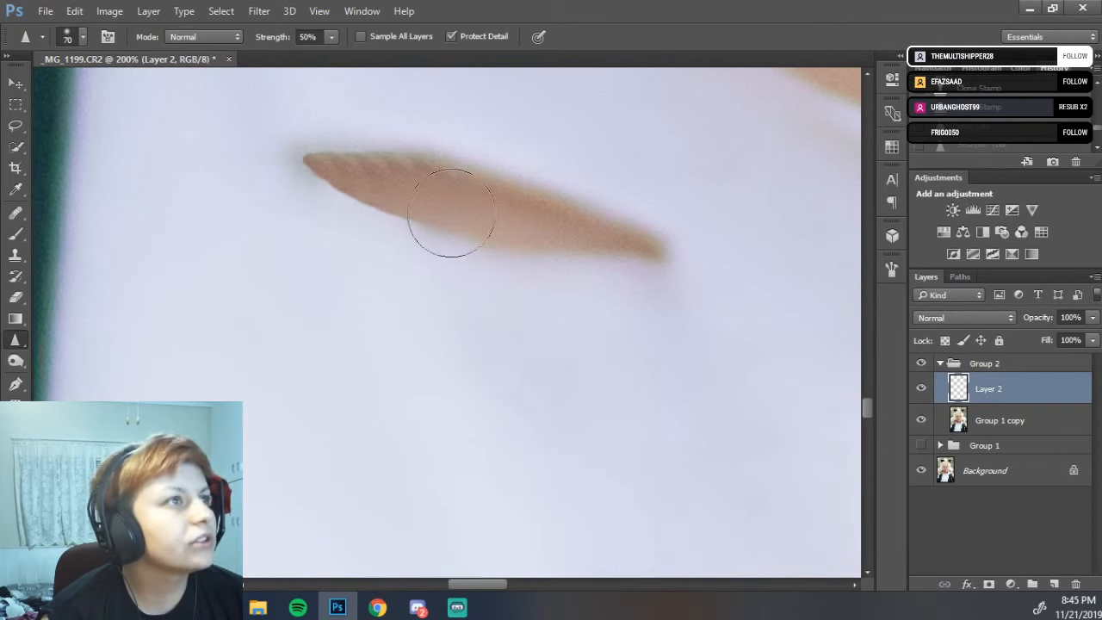
- Sample the tear's edge colour and paint a soft grey shadow along the cloned end's lower edge with a 20 px brush at 32% opacity
{"action": "key", "text": "b"}
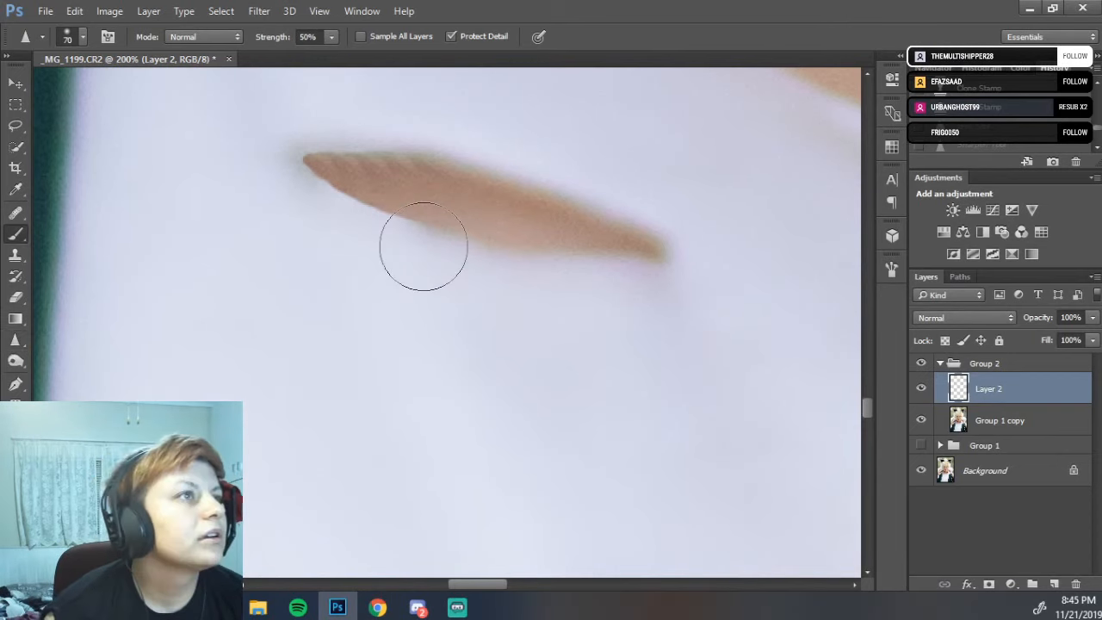
{"action": "key", "text": "i"}
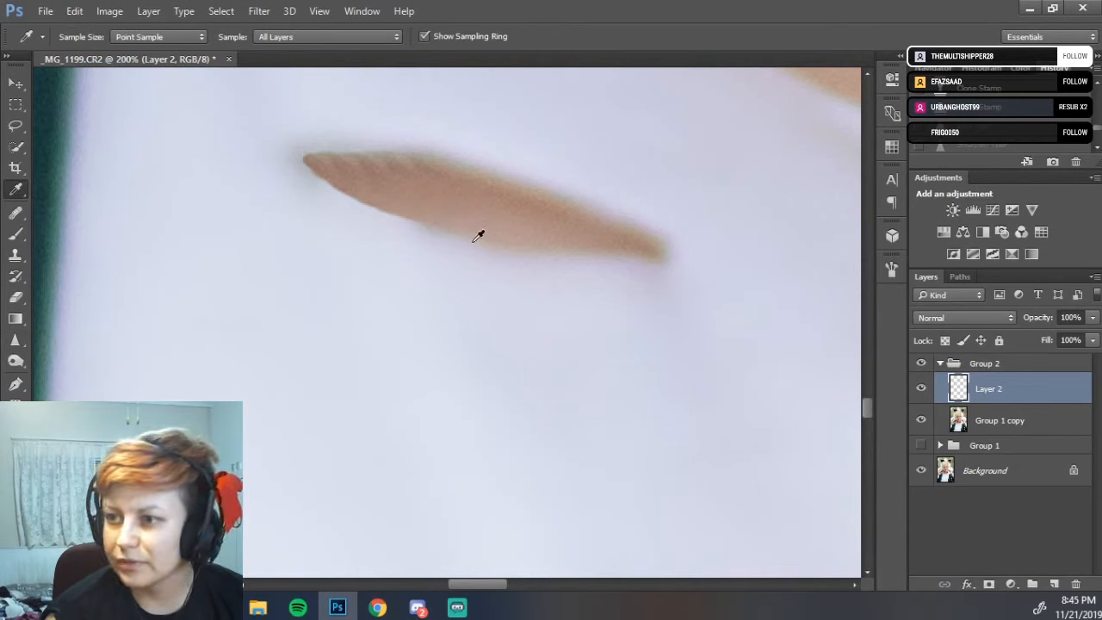
{"action": "left_click", "coordinate": [443, 227]}
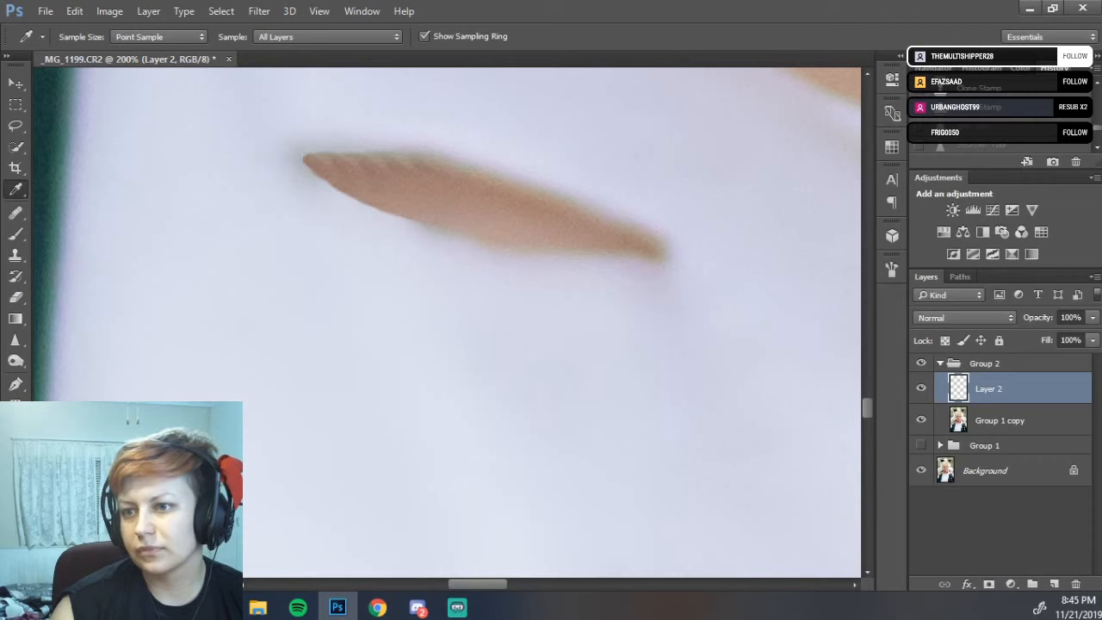
{"action": "key", "text": "alt+Tab"}
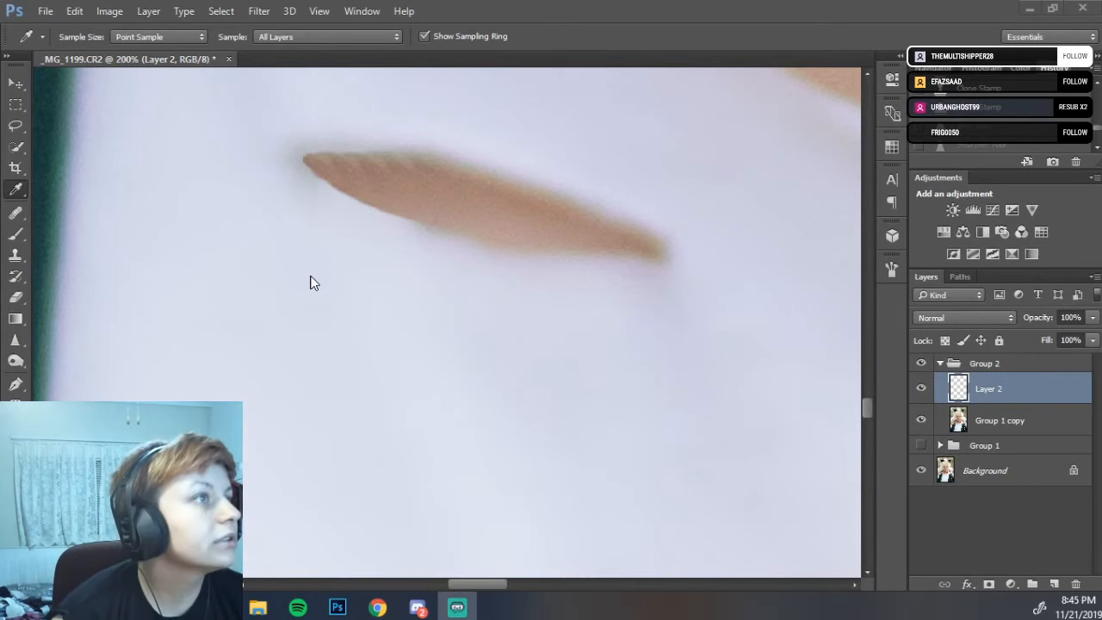
{"action": "key", "text": "alt+Tab"}
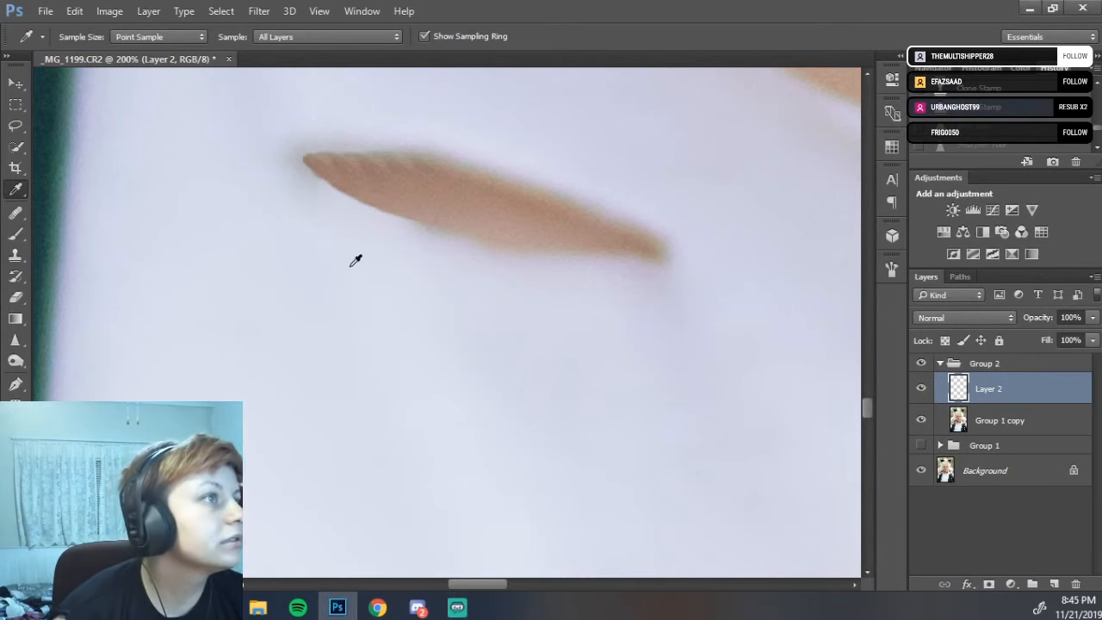
{"action": "right_click", "coordinate": [387, 157]}
{"action": "key", "text": "Escape"}
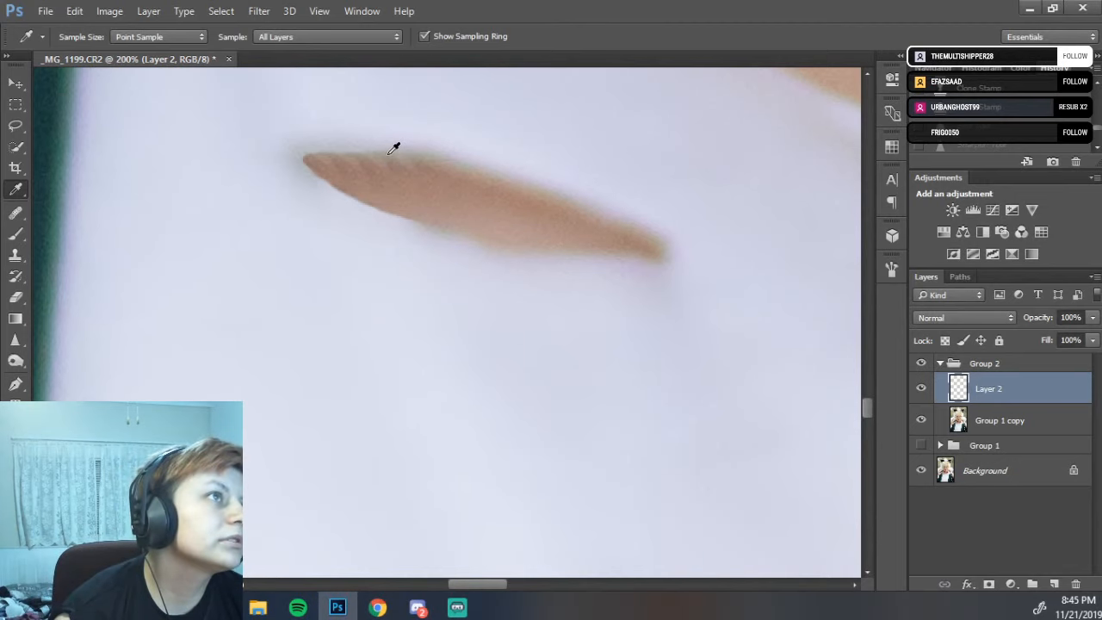
{"action": "key", "text": "ctrl+plus"}
{"action": "key", "text": "ctrl+plus"}
{"action": "scroll", "coordinate": [445, 354], "scroll_direction": "up", "scroll_amount": 3}
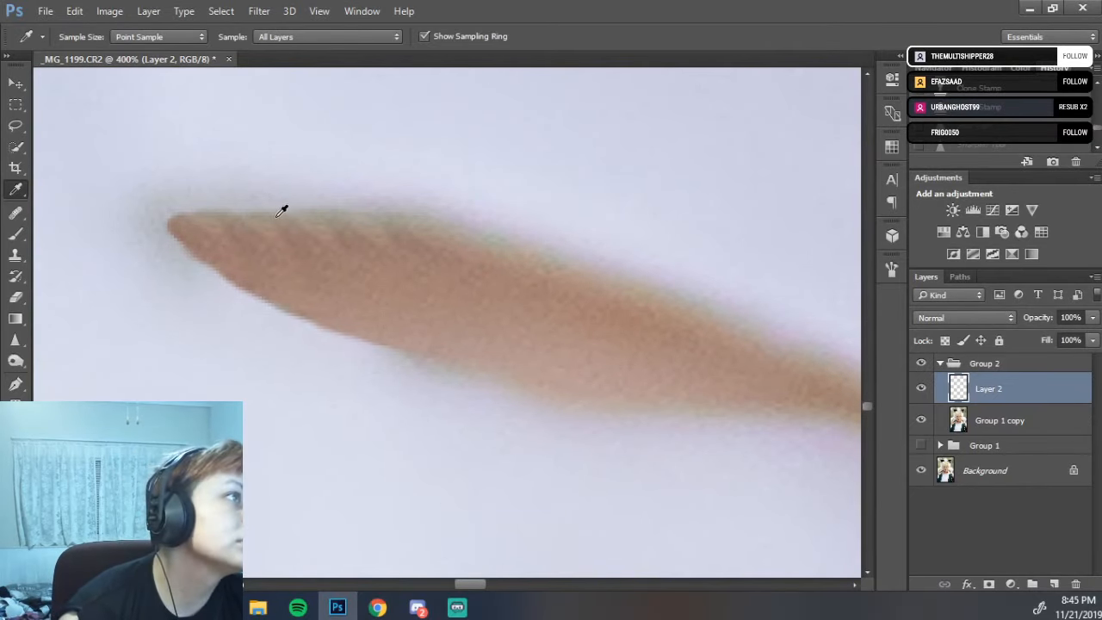
{"action": "key", "text": "b"}
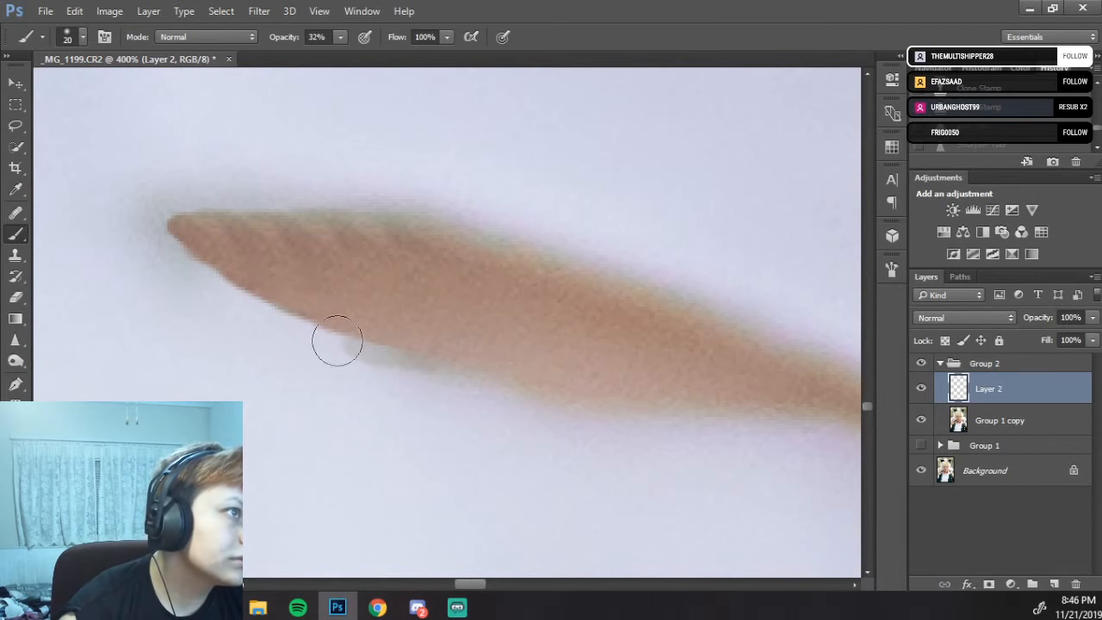
{"action": "mouse_move", "coordinate": [337, 339]}
{"action": "left_mouse_down"}
{"action": "mouse_move", "coordinate": [250, 303]}
{"action": "mouse_move", "coordinate": [283, 317]}
{"action": "mouse_move", "coordinate": [181, 254]}
{"action": "left_mouse_up"}
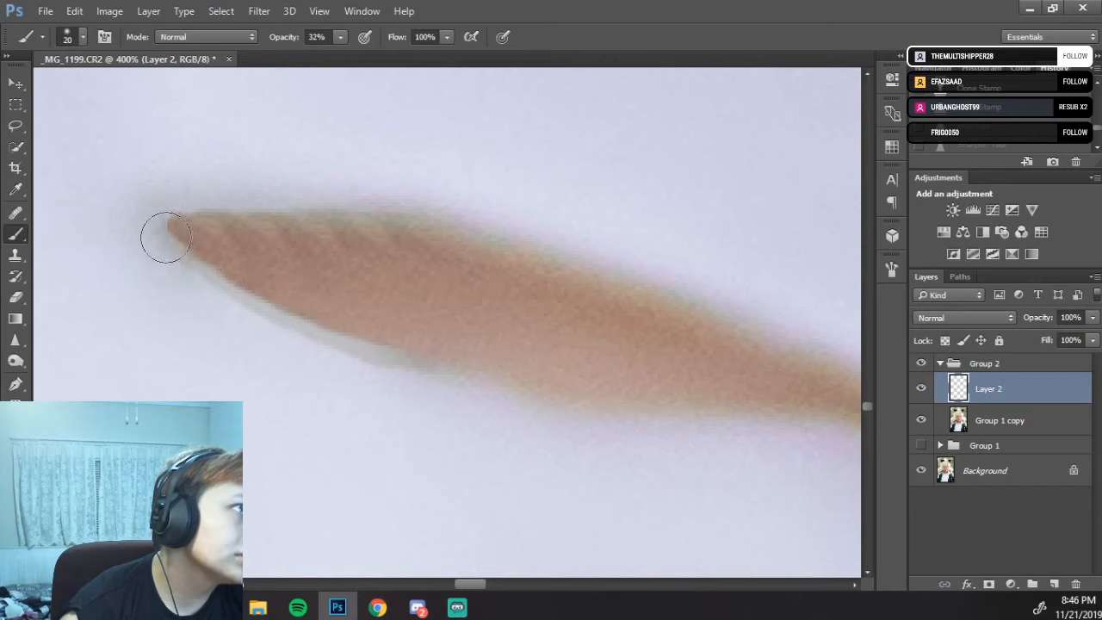
{"action": "mouse_move", "coordinate": [167, 246]}
{"action": "left_mouse_down"}
{"action": "mouse_move", "coordinate": [261, 310]}
{"action": "mouse_move", "coordinate": [523, 391]}
{"action": "left_mouse_up"}
- Sample colour from the tear and narrow the painted grey lower edge using an 8 px brush at 32% opacity
{"action": "key", "text": "i"}
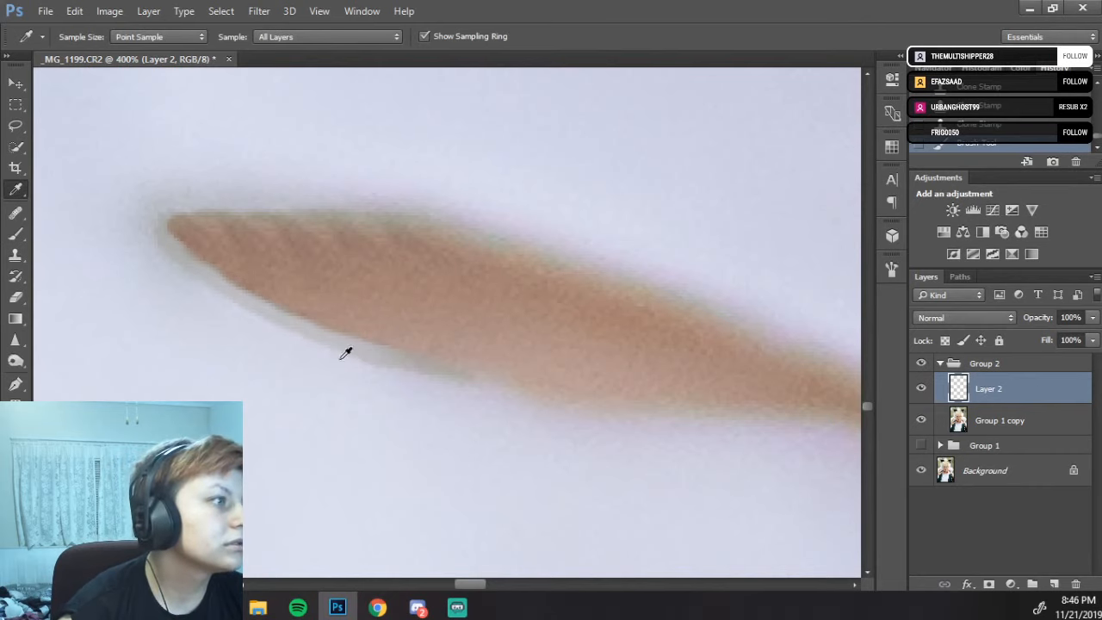
{"action": "left_click", "coordinate": [389, 226]}
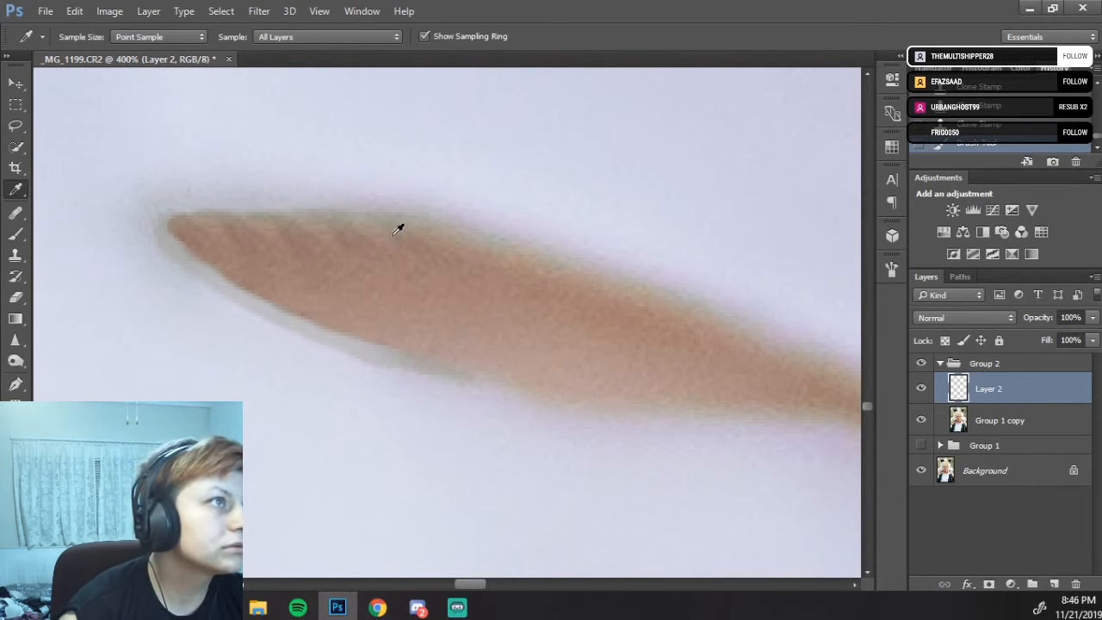
{"action": "key", "text": "b"}
{"action": "left_click", "coordinate": [305, 286], "text": "alt"}
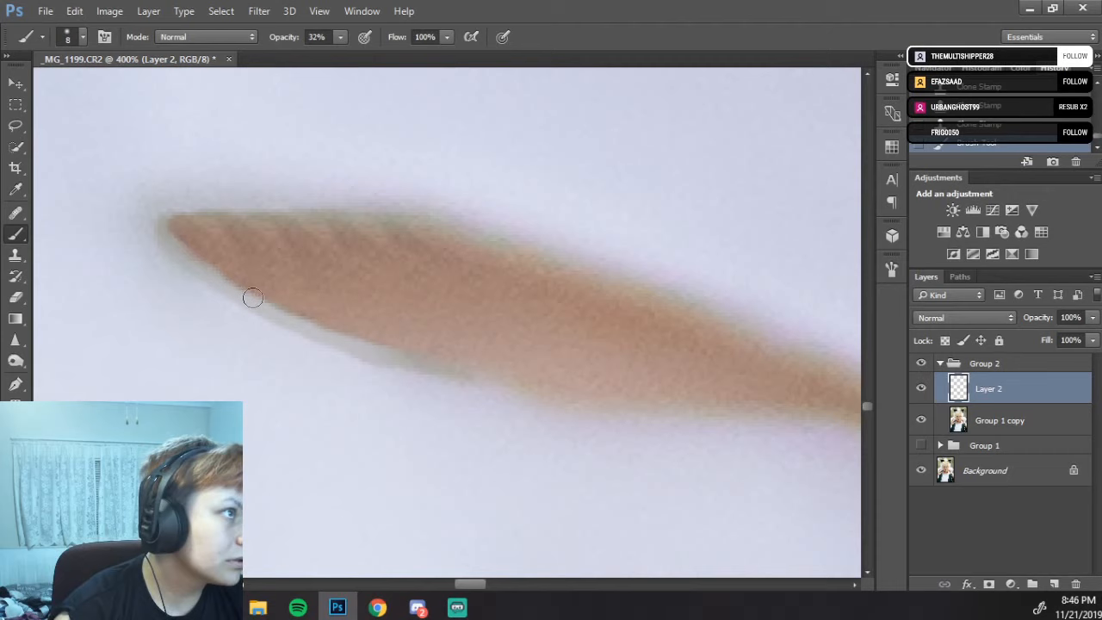
{"action": "left_click_drag", "start_coordinate": [250, 300], "coordinate": [356, 339]}
{"action": "left_click_drag", "start_coordinate": [420, 357], "coordinate": [397, 350]}
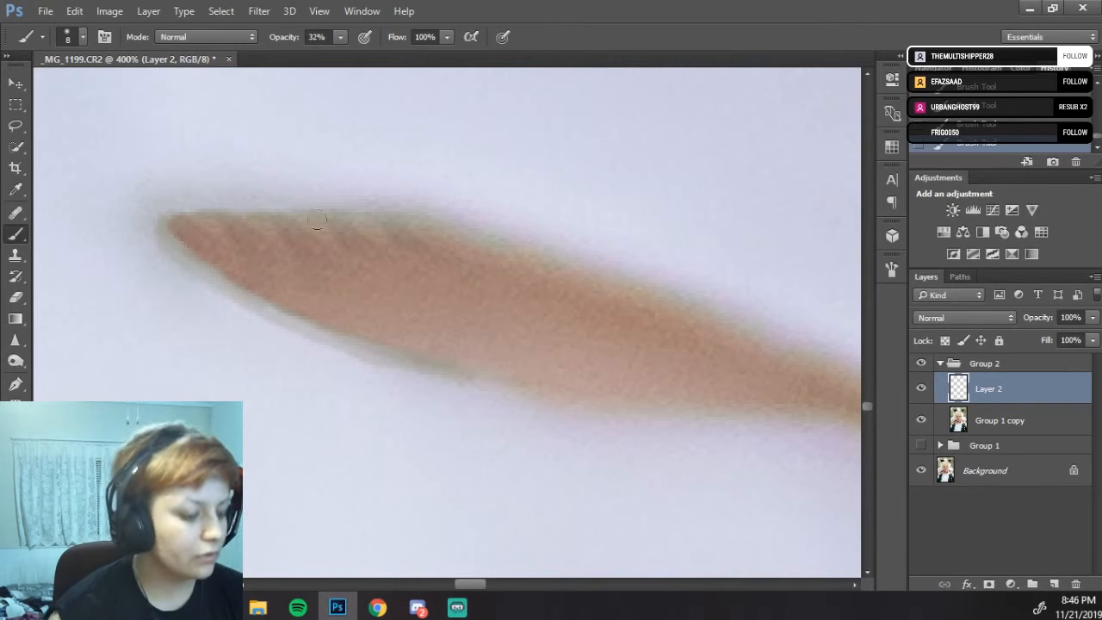
- Even out the repeated clone marks on the skin inside the tear using the Healing Brush at 9 px
{"action": "left_click", "coordinate": [15, 217]}
{"action": "right_click", "coordinate": [16, 220]}
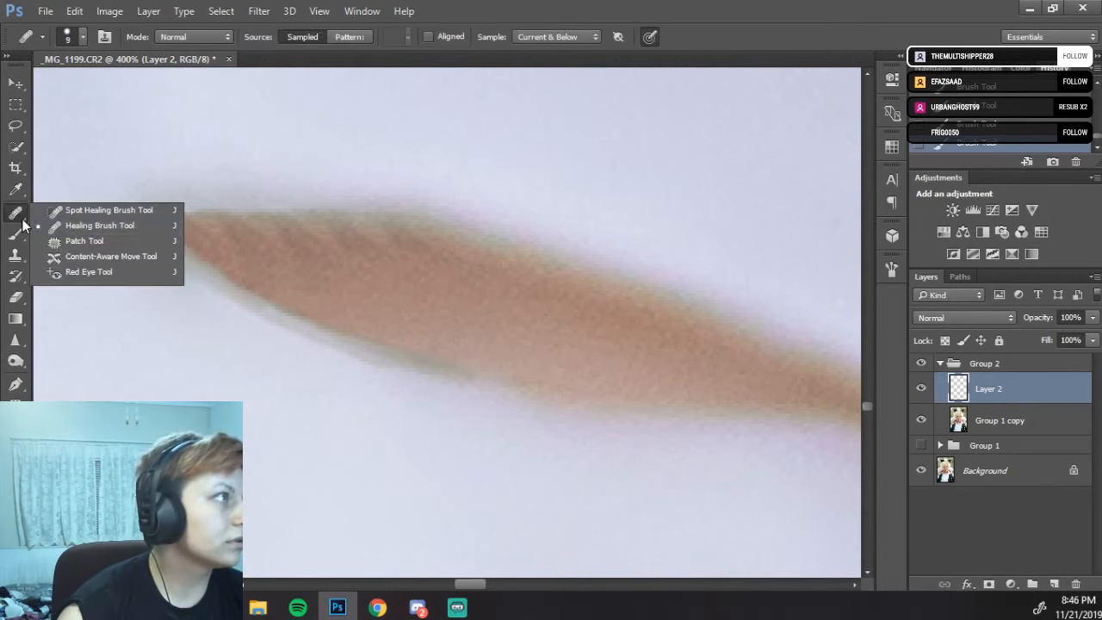
{"action": "left_click", "coordinate": [78, 228]}
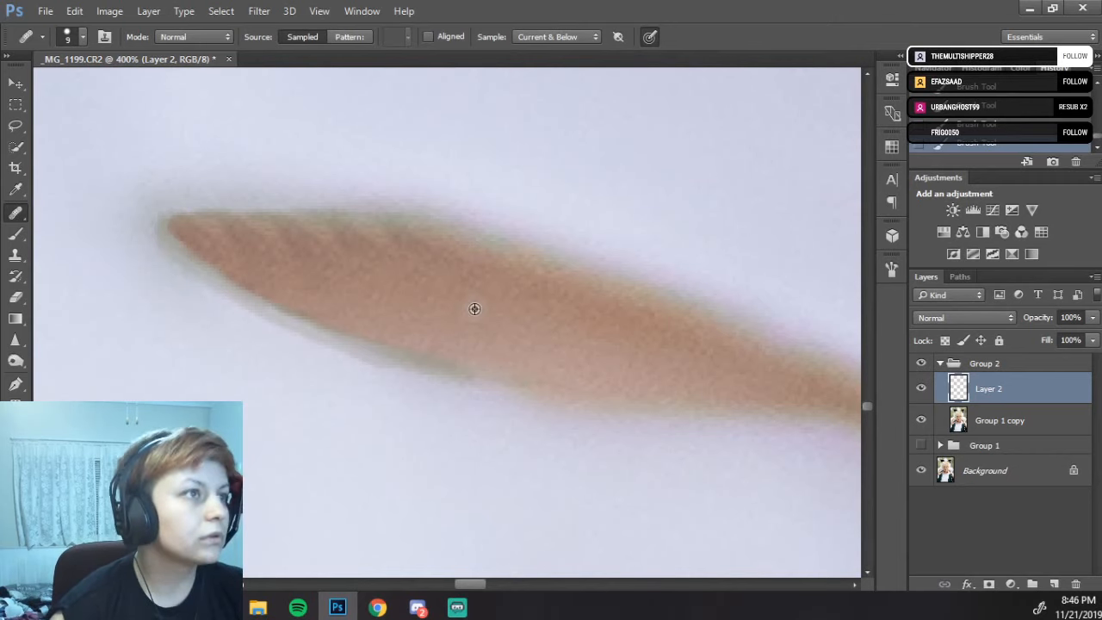
{"action": "mouse_move", "coordinate": [413, 275]}
{"action": "left_mouse_down"}
{"action": "mouse_move", "coordinate": [371, 251]}
{"action": "mouse_move", "coordinate": [243, 245]}
{"action": "mouse_move", "coordinate": [324, 247]}
{"action": "left_mouse_up"}
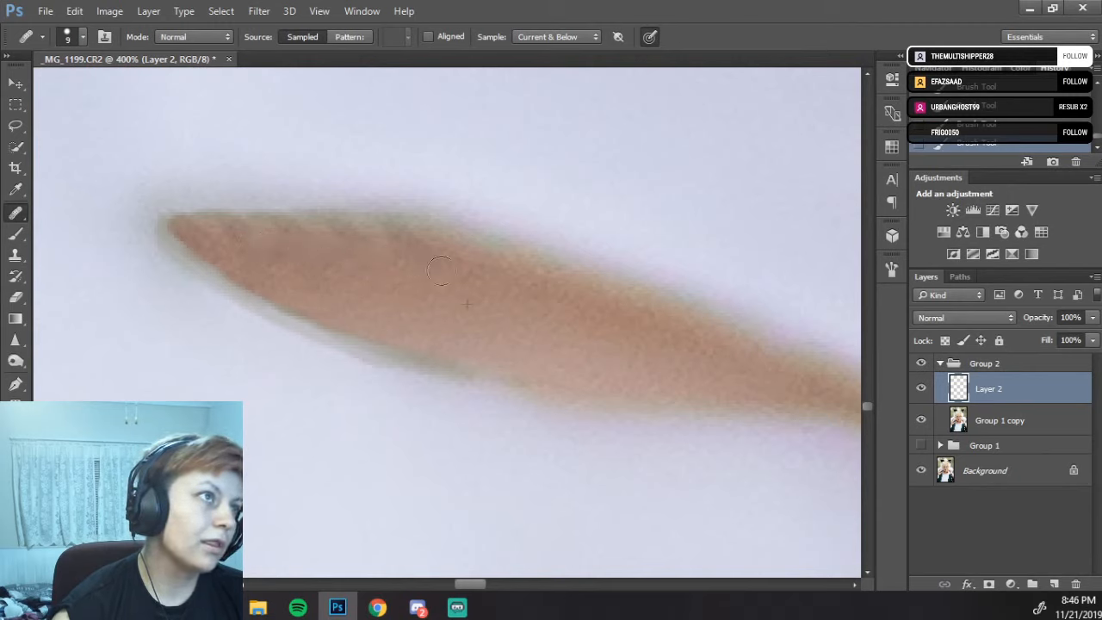
{"action": "left_click_drag", "start_coordinate": [439, 271], "coordinate": [441, 272]}
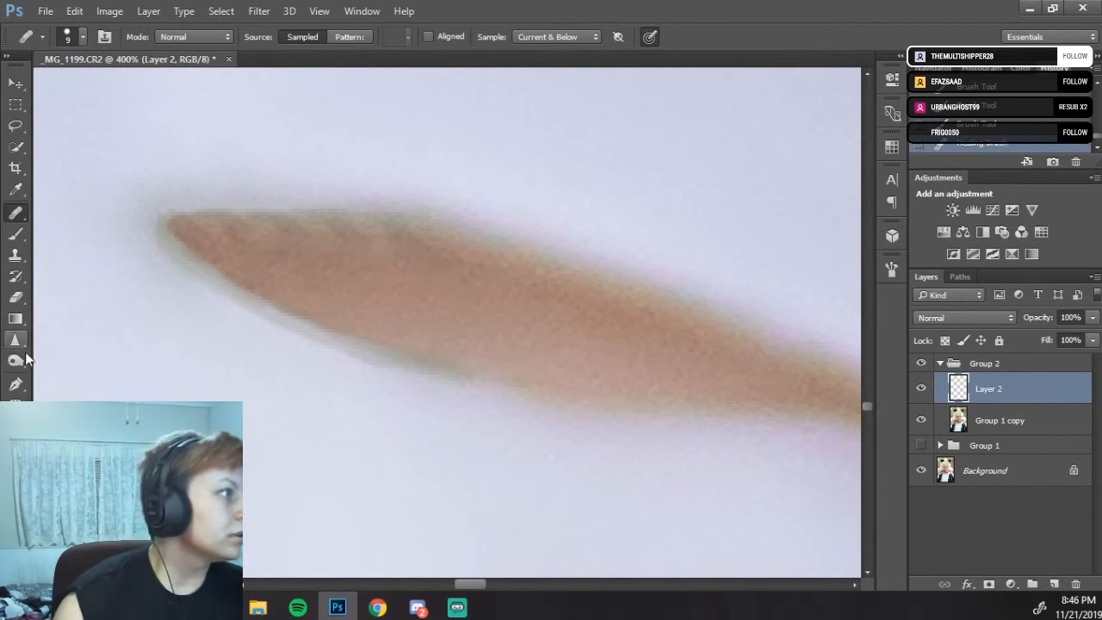
- Blend the painted lower edge and tip of the tear using the Blur tool at 25 px and 100% strength
{"action": "left_click", "coordinate": [16, 341]}
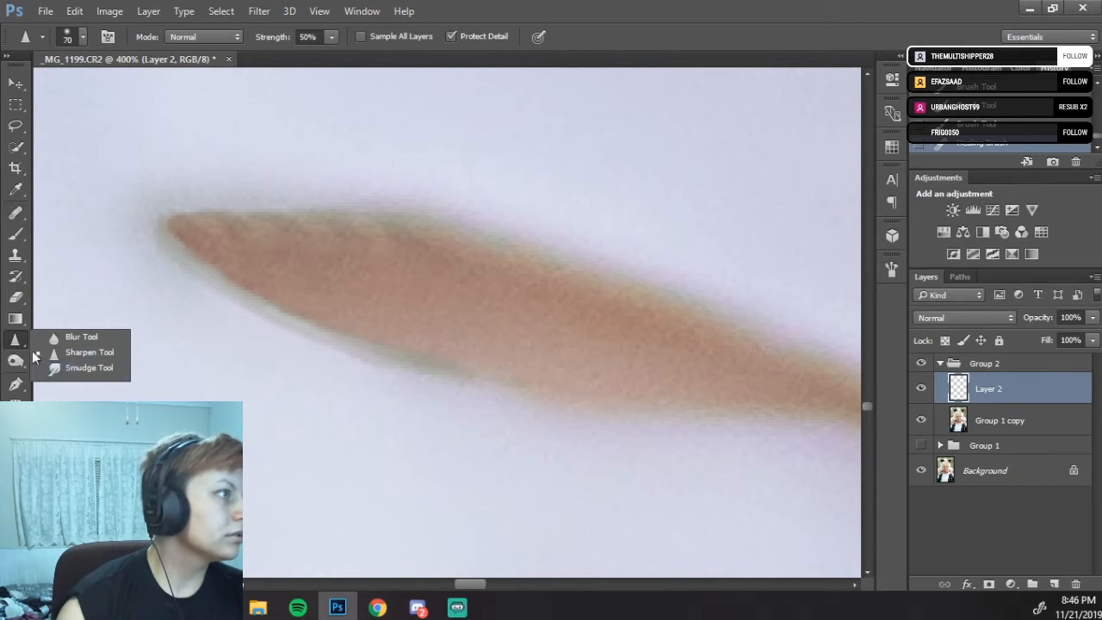
{"action": "left_click", "coordinate": [71, 337]}
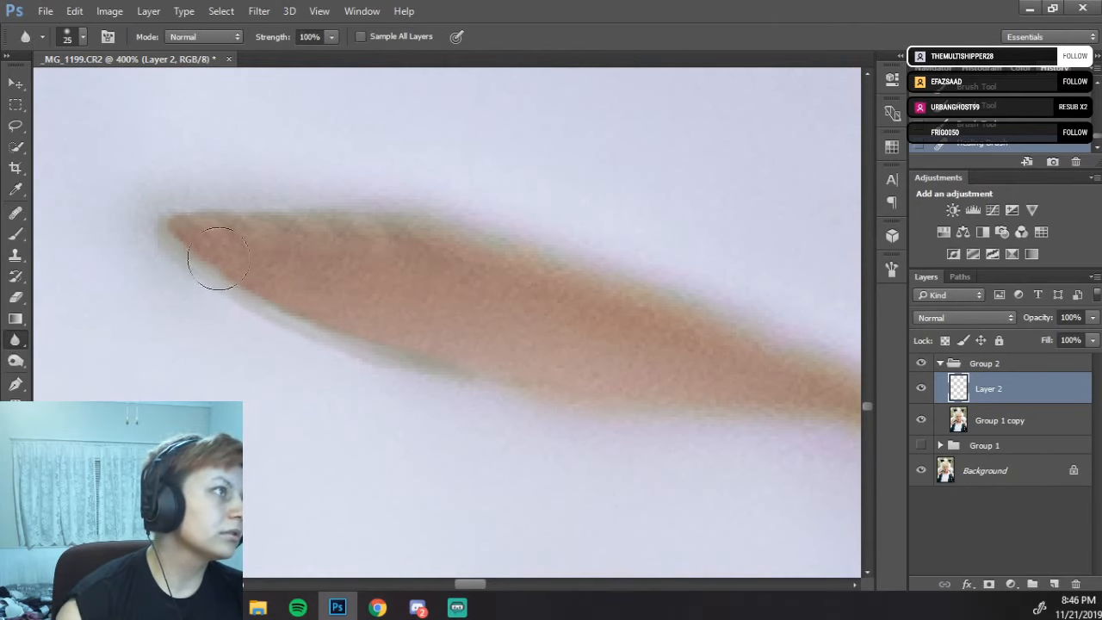
{"action": "mouse_move", "coordinate": [187, 284]}
{"action": "left_mouse_down"}
{"action": "mouse_move", "coordinate": [386, 390]}
{"action": "mouse_move", "coordinate": [329, 377]}
{"action": "mouse_move", "coordinate": [401, 396]}
{"action": "mouse_move", "coordinate": [182, 306]}
{"action": "mouse_move", "coordinate": [171, 273]}
{"action": "mouse_move", "coordinate": [316, 266]}
{"action": "mouse_move", "coordinate": [247, 299]}
{"action": "mouse_move", "coordinate": [218, 249]}
{"action": "mouse_move", "coordinate": [261, 242]}
{"action": "mouse_move", "coordinate": [347, 319]}
{"action": "mouse_move", "coordinate": [292, 302]}
{"action": "mouse_move", "coordinate": [410, 355]}
{"action": "mouse_move", "coordinate": [496, 374]}
{"action": "mouse_move", "coordinate": [527, 401]}
{"action": "mouse_move", "coordinate": [301, 371]}
{"action": "mouse_move", "coordinate": [238, 380]}
{"action": "mouse_move", "coordinate": [205, 364]}
{"action": "mouse_move", "coordinate": [70, 409]}
{"action": "left_mouse_up"}
{"action": "mouse_move", "coordinate": [159, 315]}
{"action": "left_mouse_down"}
{"action": "mouse_move", "coordinate": [289, 365]}
{"action": "mouse_move", "coordinate": [209, 322]}
{"action": "mouse_move", "coordinate": [393, 402]}
{"action": "mouse_move", "coordinate": [199, 315]}
{"action": "mouse_move", "coordinate": [384, 433]}
{"action": "mouse_move", "coordinate": [189, 336]}
{"action": "mouse_move", "coordinate": [84, 179]}
{"action": "mouse_move", "coordinate": [95, 215]}
{"action": "mouse_move", "coordinate": [113, 217]}
{"action": "left_mouse_up"}
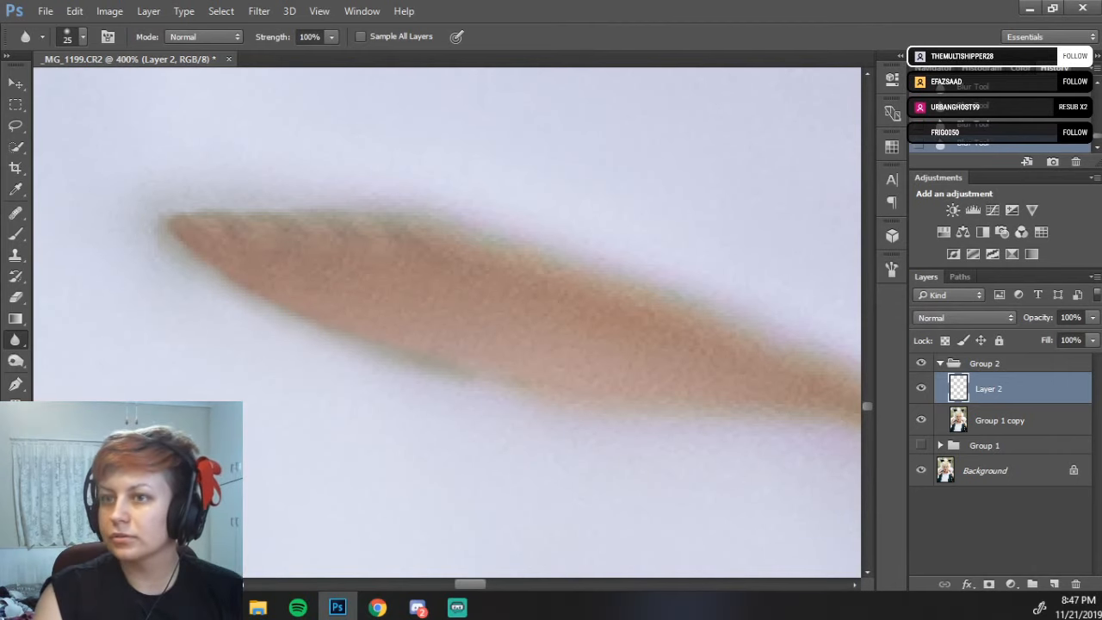
- Sharpen the blurred tip of the tear using the Sharpen tool at 70 px and 50% strength
{"action": "key", "text": "alt+Tab"}
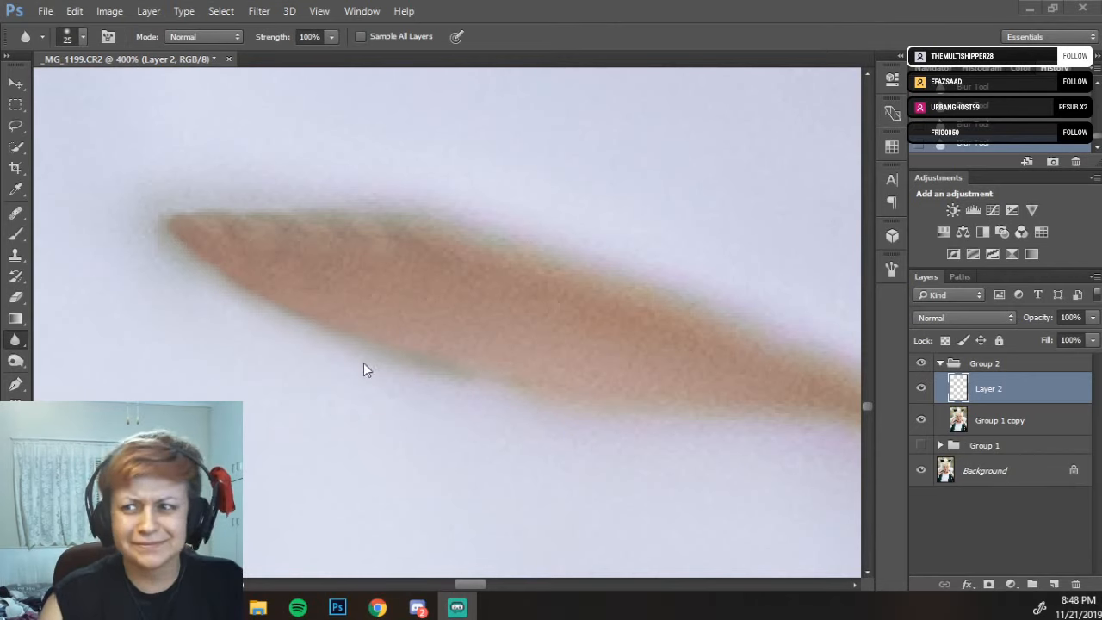
{"action": "left_click", "coordinate": [308, 319]}
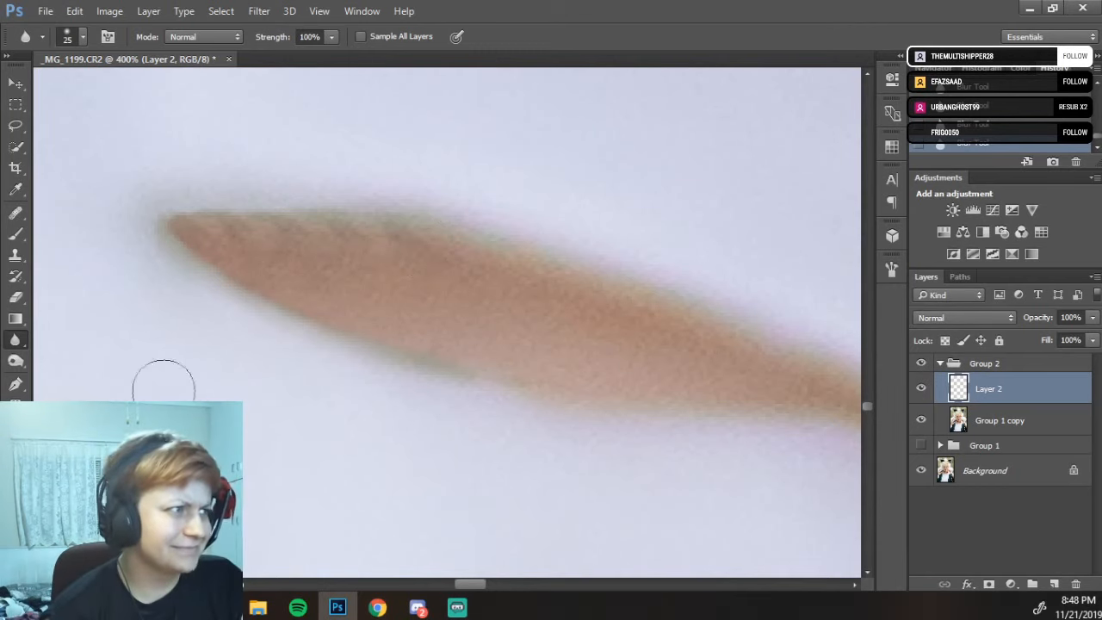
{"action": "right_click", "coordinate": [21, 343]}
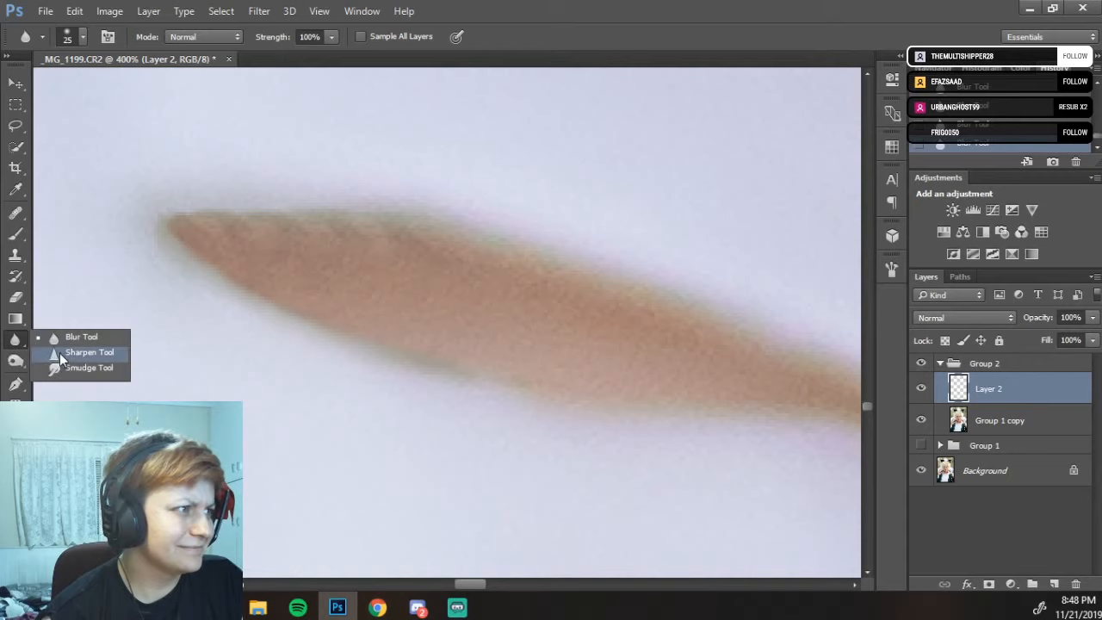
{"action": "left_click", "coordinate": [56, 354]}
{"action": "mouse_move", "coordinate": [204, 270]}
{"action": "left_mouse_down"}
{"action": "mouse_move", "coordinate": [367, 359]}
{"action": "mouse_move", "coordinate": [457, 384]}
{"action": "mouse_move", "coordinate": [209, 290]}
{"action": "left_mouse_up"}
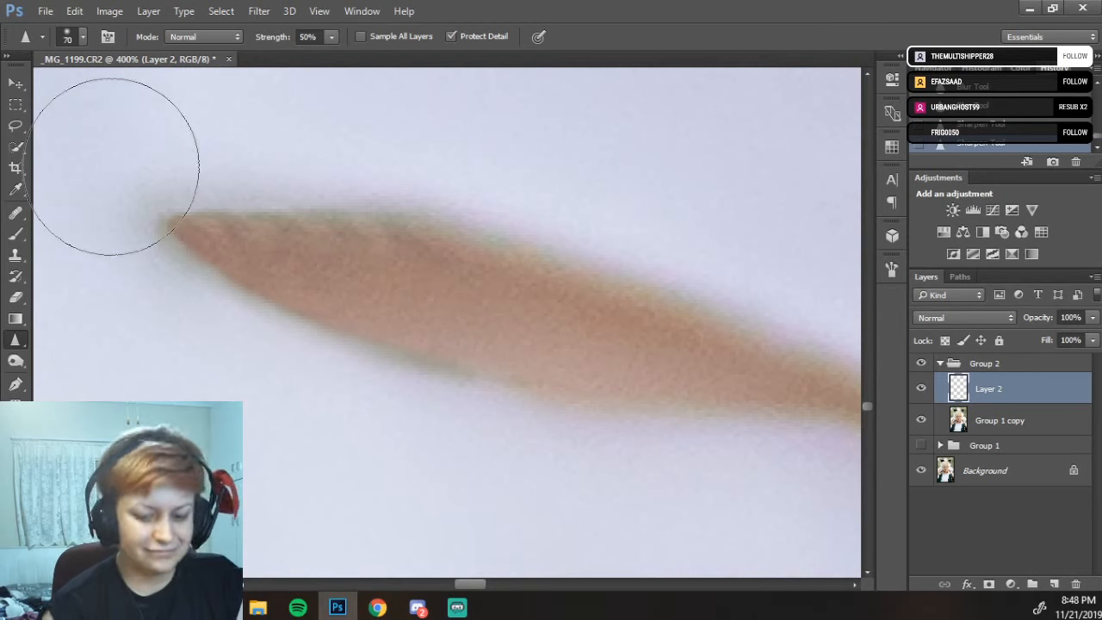
- Examine both shirt tears, the neckline and the area around the raised hand at reduced magnification
{"action": "key", "text": "ctrl+minus"}
{"action": "key", "text": "ctrl+minus"}
{"action": "key", "text": "ctrl+minus"}
{"action": "key", "text": "ctrl+minus"}
{"action": "key", "text": "ctrl+minus"}
{"action": "key", "text": "ctrl+minus"}
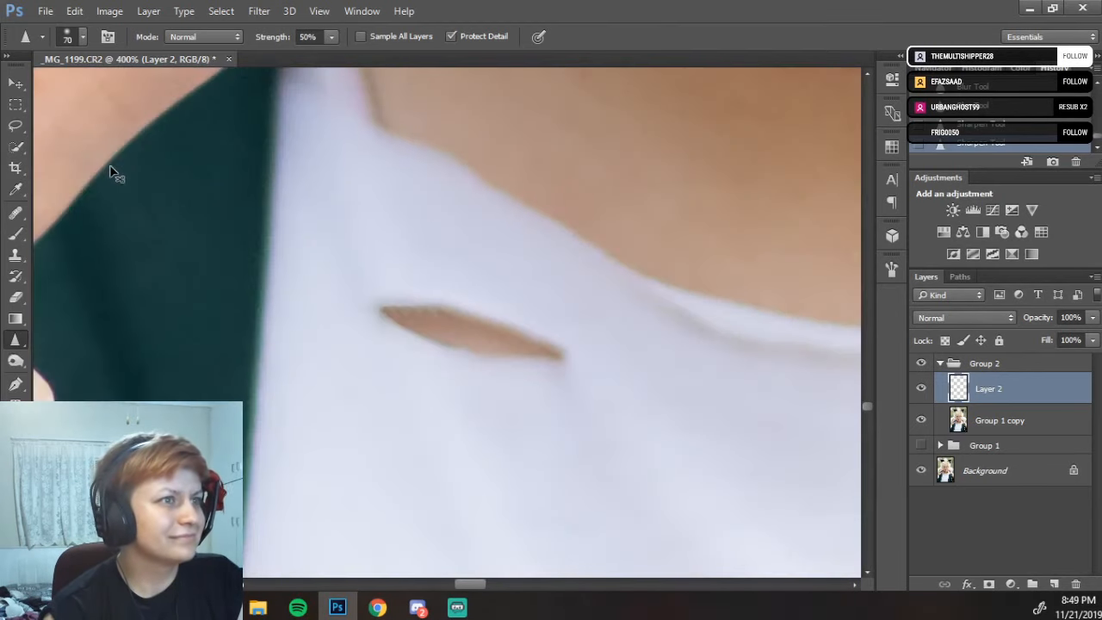
{"action": "key", "text": "ctrl+minus"}
{"action": "key", "text": "ctrl+minus"}
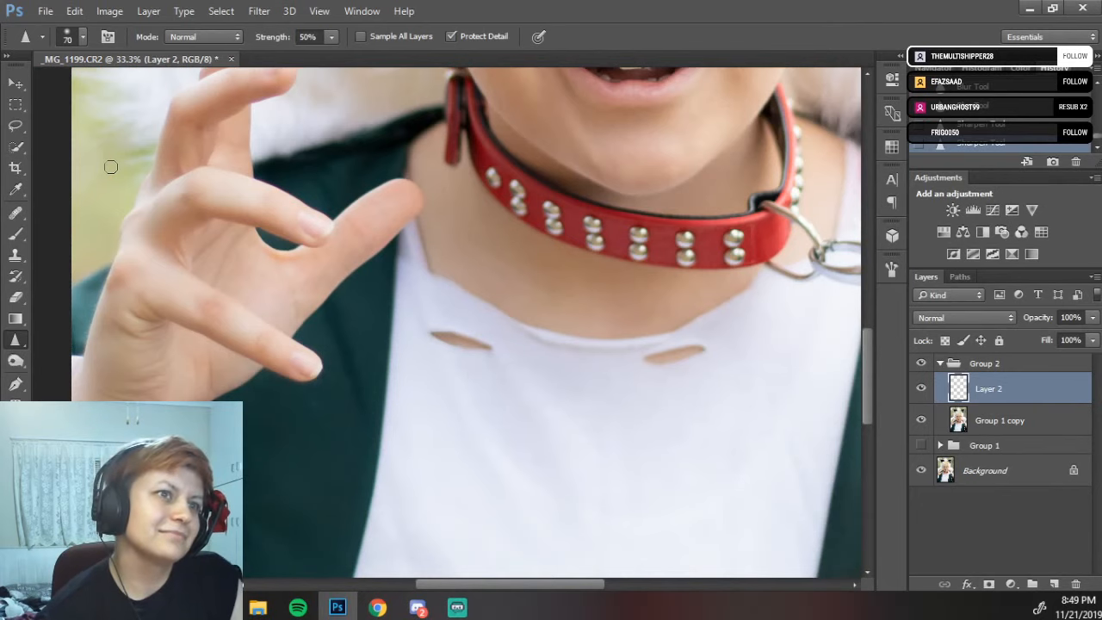
{"action": "left_click_drag", "start_coordinate": [625, 381], "coordinate": [623, 327]}
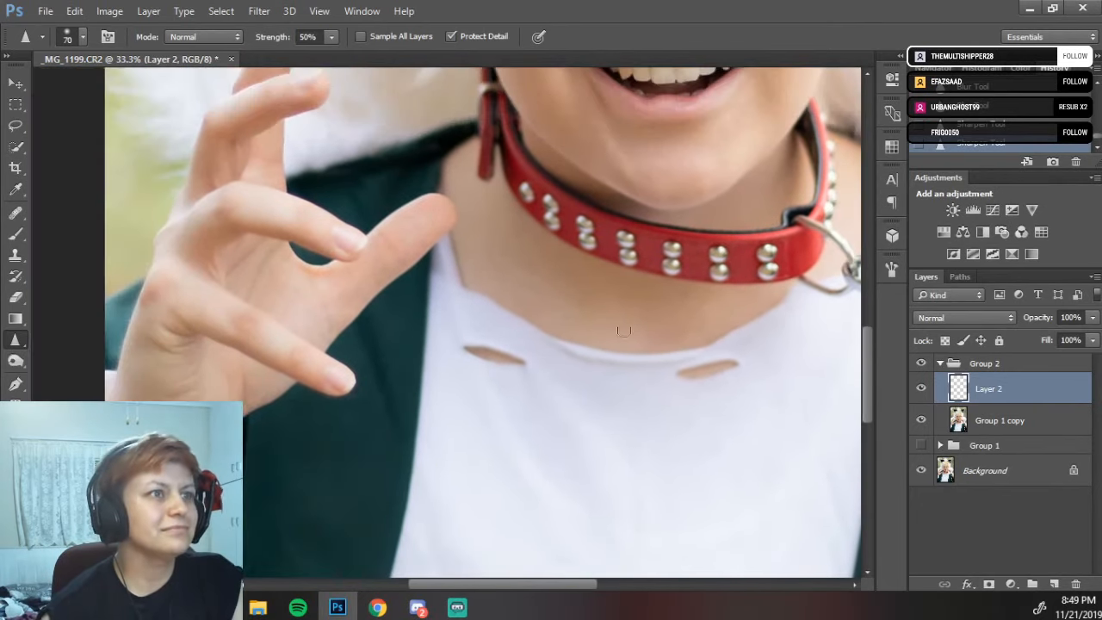
{"action": "left_click_drag", "start_coordinate": [508, 281], "coordinate": [531, 327]}
{"action": "mouse_move", "coordinate": [519, 279]}
{"action": "left_mouse_down"}
{"action": "mouse_move", "coordinate": [532, 239]}
{"action": "mouse_move", "coordinate": [528, 278]}
{"action": "left_mouse_up"}
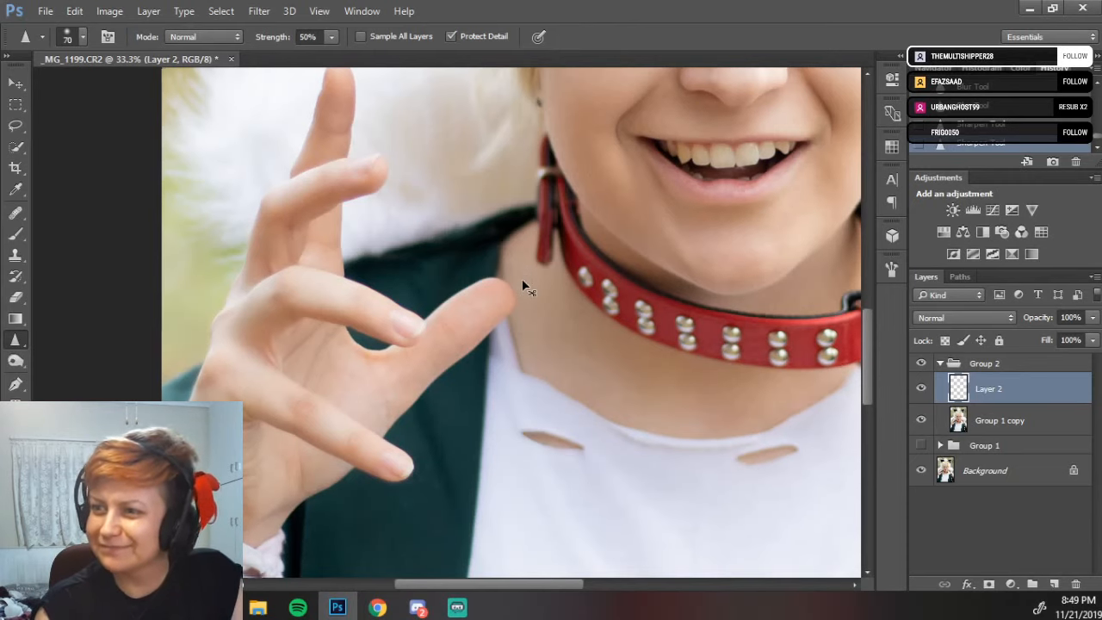
- Clone neck skin over the shadowed corner where the shirt strap below the thumb meets the neckline, using a 30 px Clone Stamp
{"action": "scroll", "coordinate": [522, 282], "scroll_direction": "up", "scroll_amount": 2}
{"action": "scroll", "coordinate": [524, 288], "scroll_direction": "up", "scroll_amount": 1}
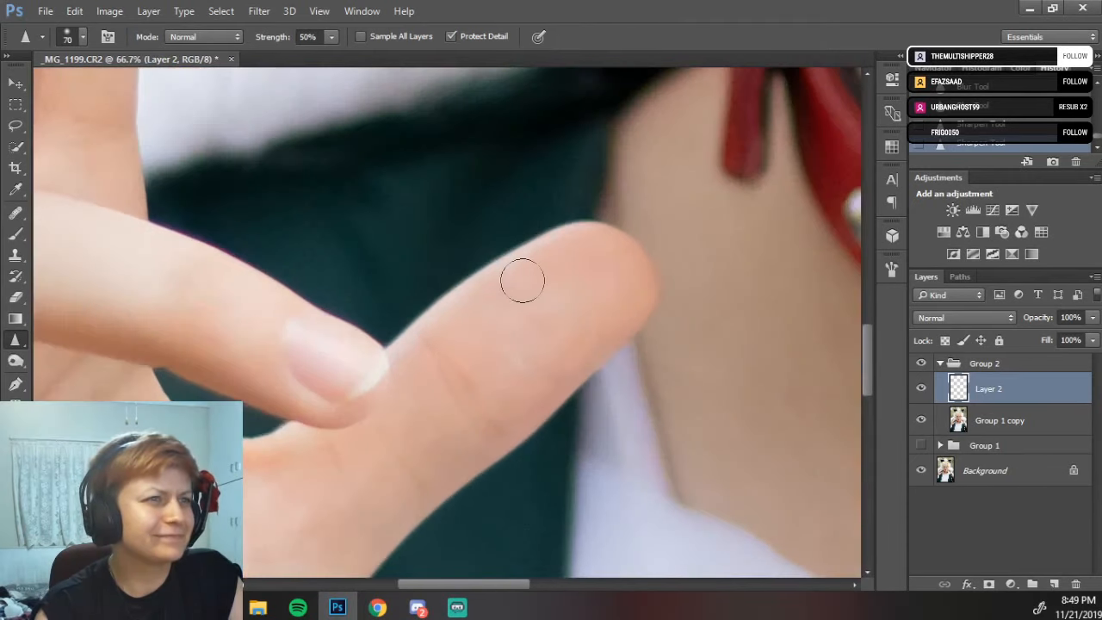
{"action": "scroll", "coordinate": [522, 280], "scroll_direction": "up", "scroll_amount": 1}
{"action": "scroll", "coordinate": [523, 281], "scroll_direction": "up", "scroll_amount": 1}
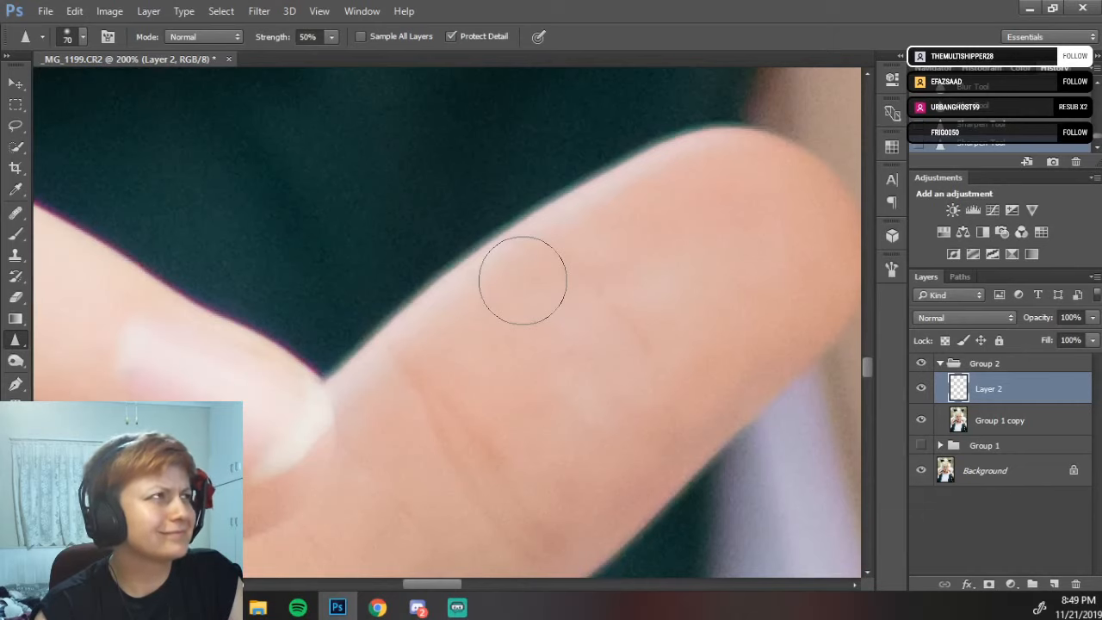
{"action": "left_click_drag", "start_coordinate": [667, 349], "coordinate": [534, 164]}
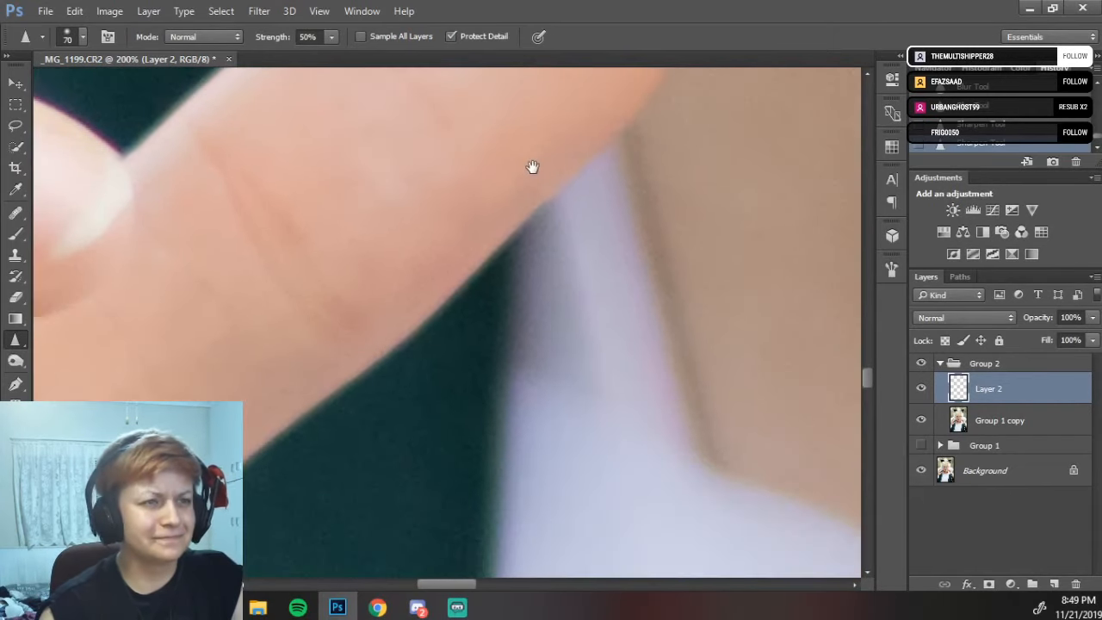
{"action": "left_click_drag", "start_coordinate": [603, 262], "coordinate": [541, 161]}
{"action": "mouse_move", "coordinate": [602, 261]}
{"action": "left_mouse_down"}
{"action": "mouse_move", "coordinate": [545, 212]}
{"action": "mouse_move", "coordinate": [543, 256]}
{"action": "left_mouse_up"}
{"action": "key", "text": "s"}
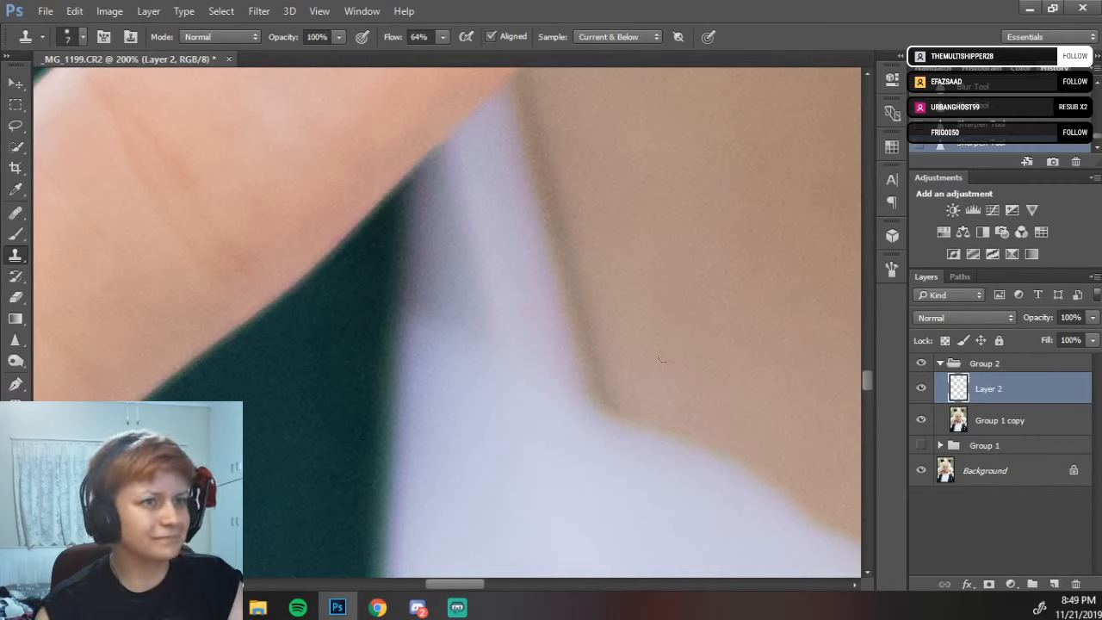
{"action": "key", "text": "bracketright"}
{"action": "key", "text": "bracketright"}
{"action": "key", "text": "bracketright"}
{"action": "key", "text": "bracketright"}
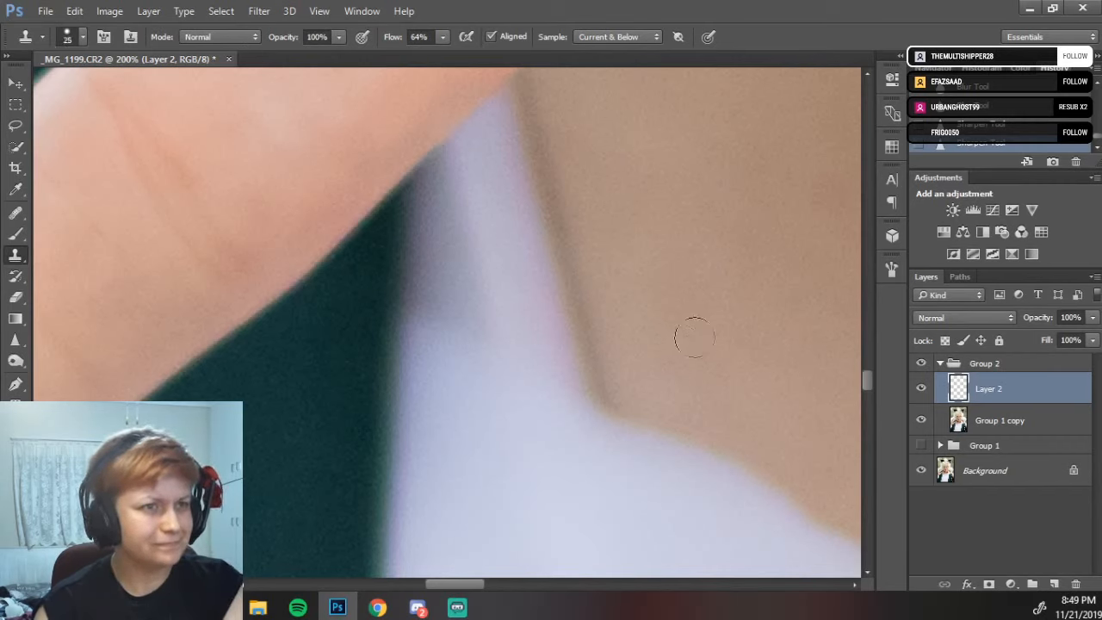
{"action": "left_click", "coordinate": [670, 323], "text": "alt"}
{"action": "left_click", "coordinate": [687, 359], "text": "alt"}
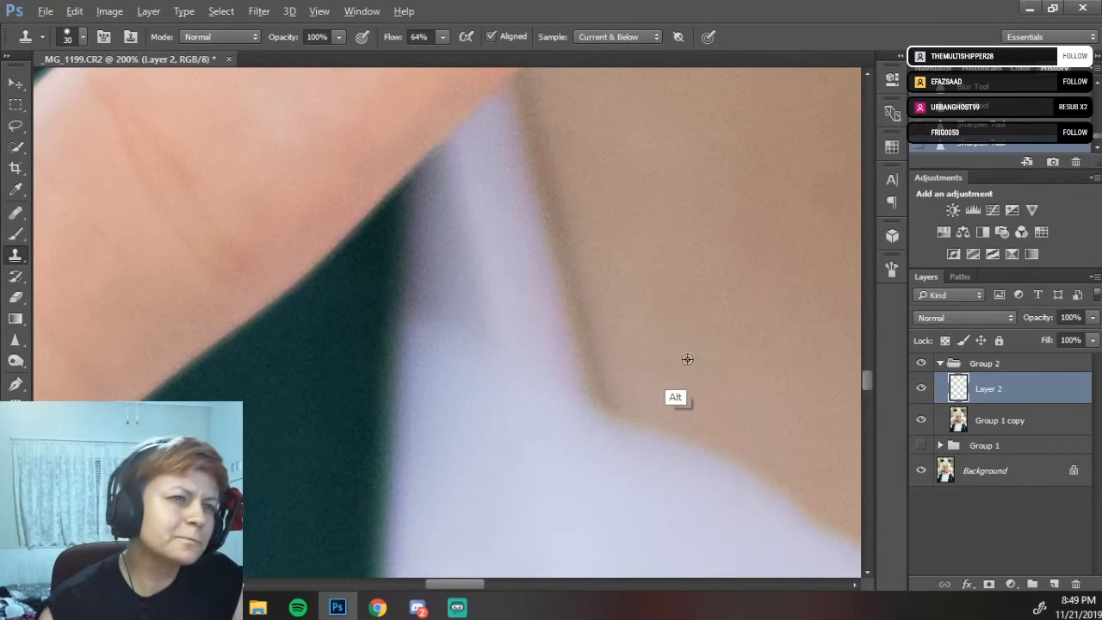
{"action": "left_click", "coordinate": [641, 396]}
{"action": "mouse_move", "coordinate": [596, 378]}
{"action": "left_mouse_down"}
{"action": "mouse_move", "coordinate": [631, 387]}
{"action": "mouse_move", "coordinate": [620, 376]}
{"action": "left_mouse_up"}
- Resample neck skin beside the neckline corner and clone a band of it across the strap's base to the green jacket
{"action": "left_click", "coordinate": [661, 402], "text": "alt"}
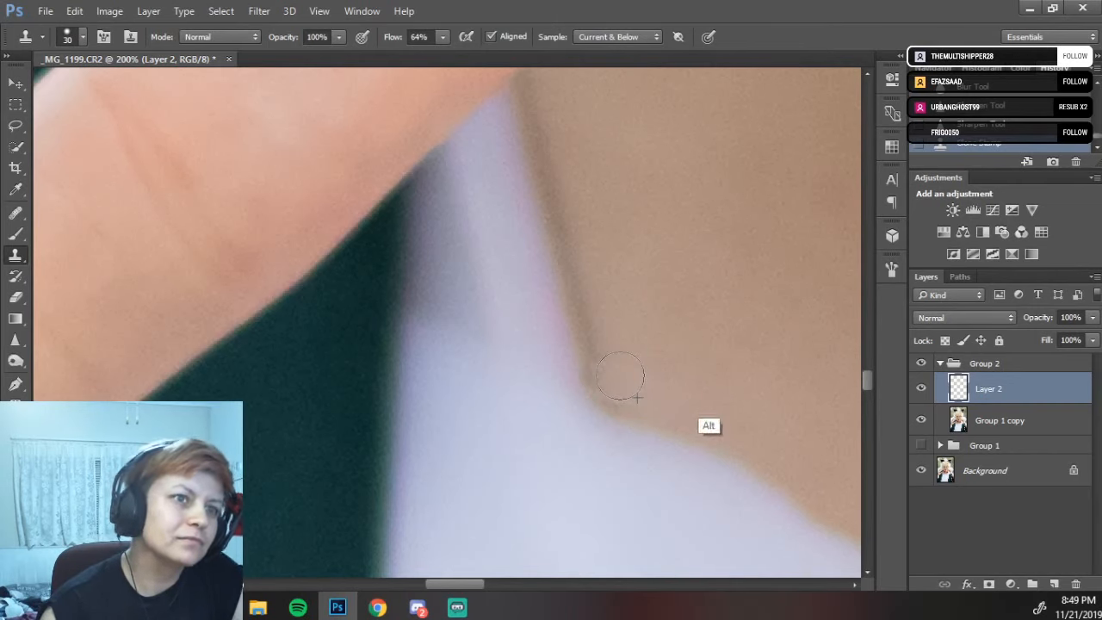
{"action": "left_click", "coordinate": [657, 428], "text": "alt"}
{"action": "left_click_drag", "start_coordinate": [604, 418], "coordinate": [598, 405]}
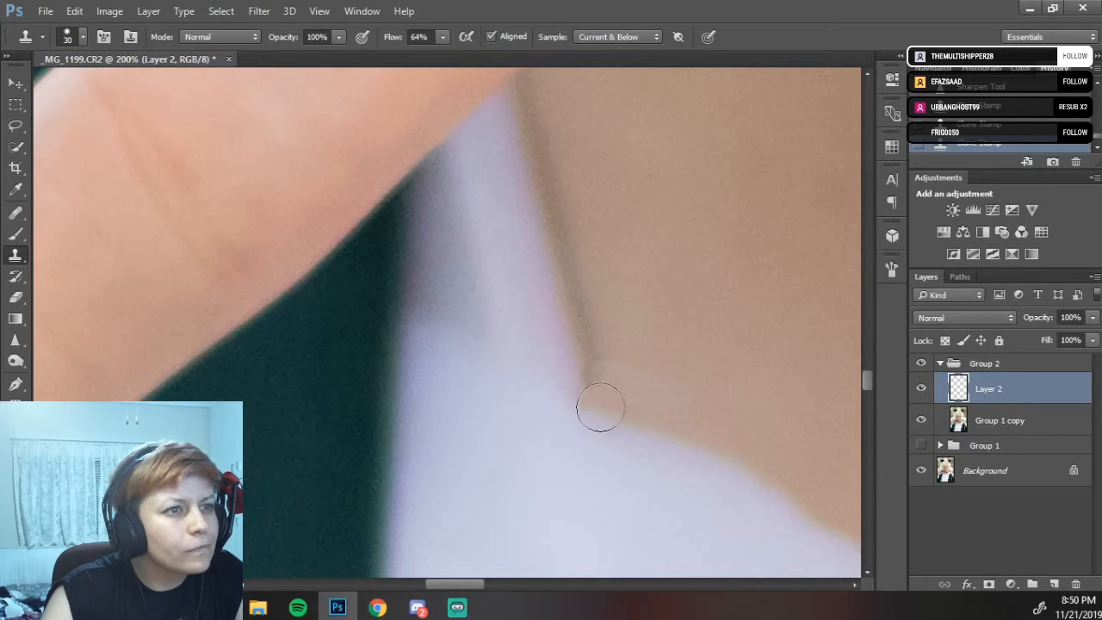
{"action": "left_click_drag", "start_coordinate": [597, 408], "coordinate": [528, 380]}
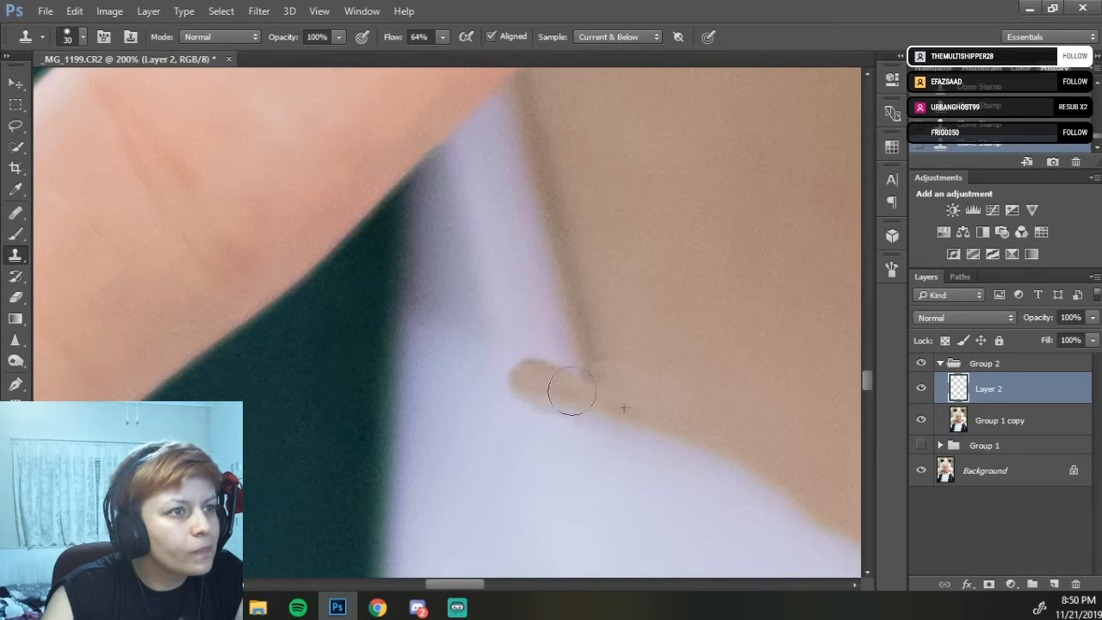
{"action": "mouse_move", "coordinate": [586, 373]}
{"action": "left_mouse_down"}
{"action": "mouse_move", "coordinate": [551, 369]}
{"action": "mouse_move", "coordinate": [529, 347]}
{"action": "mouse_move", "coordinate": [501, 369]}
{"action": "mouse_move", "coordinate": [468, 350]}
{"action": "mouse_move", "coordinate": [479, 364]}
{"action": "mouse_move", "coordinate": [505, 357]}
{"action": "mouse_move", "coordinate": [495, 340]}
{"action": "mouse_move", "coordinate": [464, 361]}
{"action": "mouse_move", "coordinate": [450, 334]}
{"action": "mouse_move", "coordinate": [457, 351]}
{"action": "mouse_move", "coordinate": [467, 341]}
{"action": "left_mouse_up"}
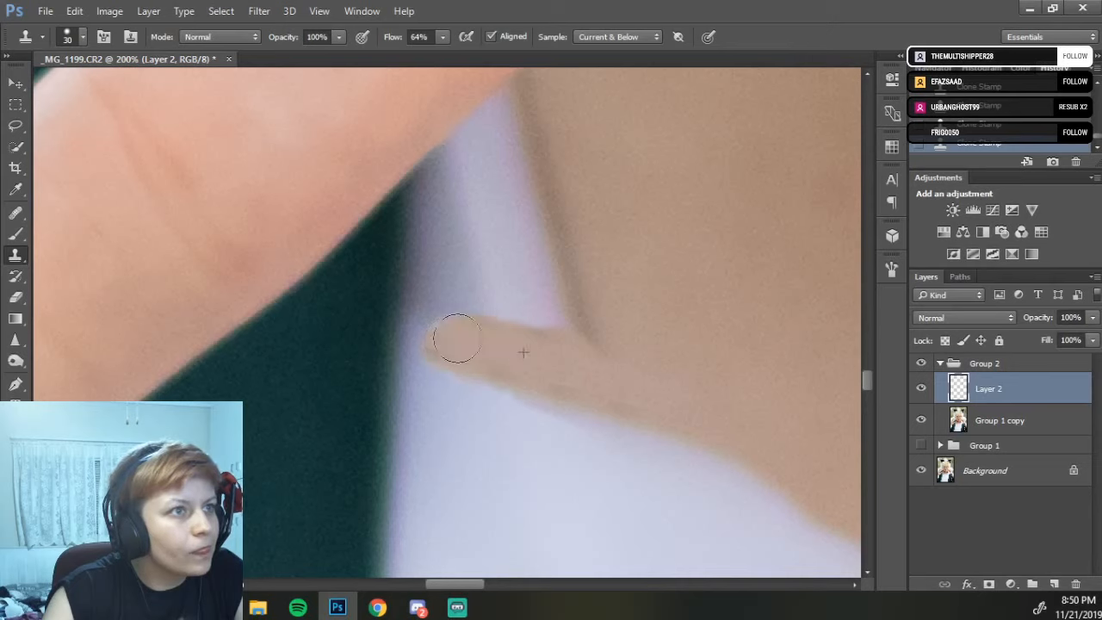
{"action": "left_click_drag", "start_coordinate": [443, 348], "coordinate": [426, 354]}
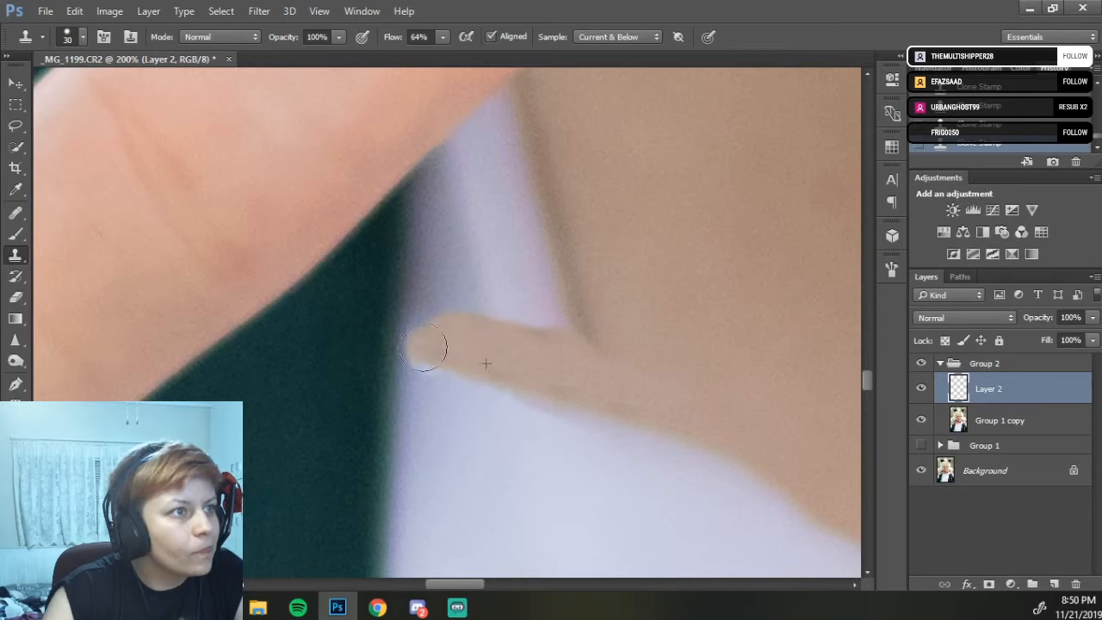
- Widen the cloned skin band up the lower half of the white strap towards the thumb, resampling clean neck skin
{"action": "left_click_drag", "start_coordinate": [572, 356], "coordinate": [511, 336]}
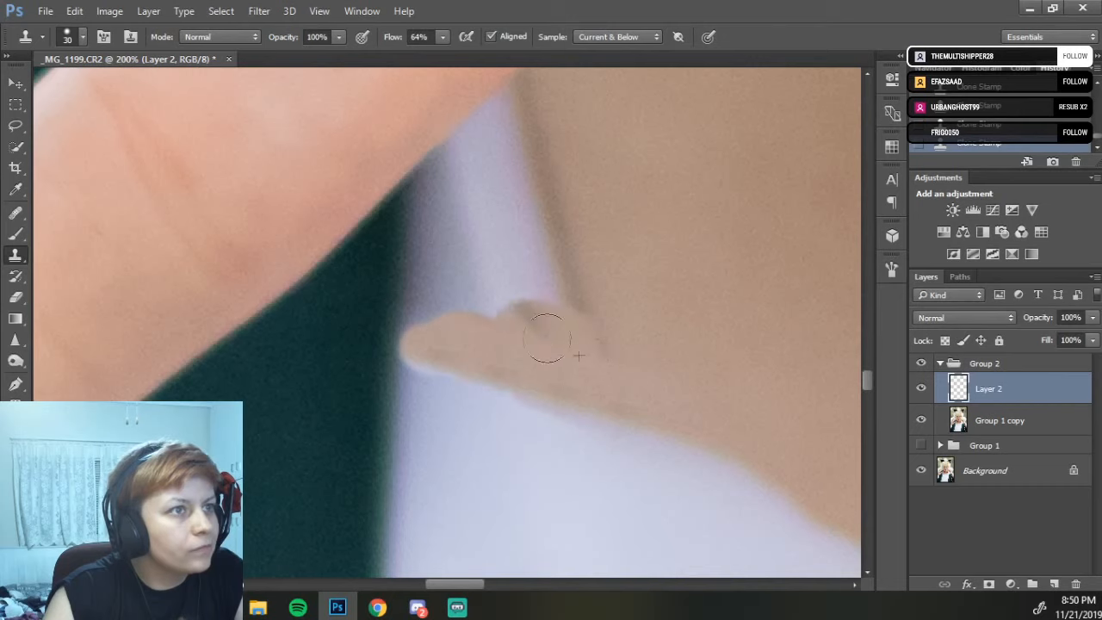
{"action": "mouse_move", "coordinate": [595, 351]}
{"action": "left_mouse_down"}
{"action": "mouse_move", "coordinate": [557, 333]}
{"action": "mouse_move", "coordinate": [596, 323]}
{"action": "mouse_move", "coordinate": [572, 322]}
{"action": "mouse_move", "coordinate": [592, 305]}
{"action": "mouse_move", "coordinate": [567, 300]}
{"action": "mouse_move", "coordinate": [614, 308]}
{"action": "left_mouse_up"}
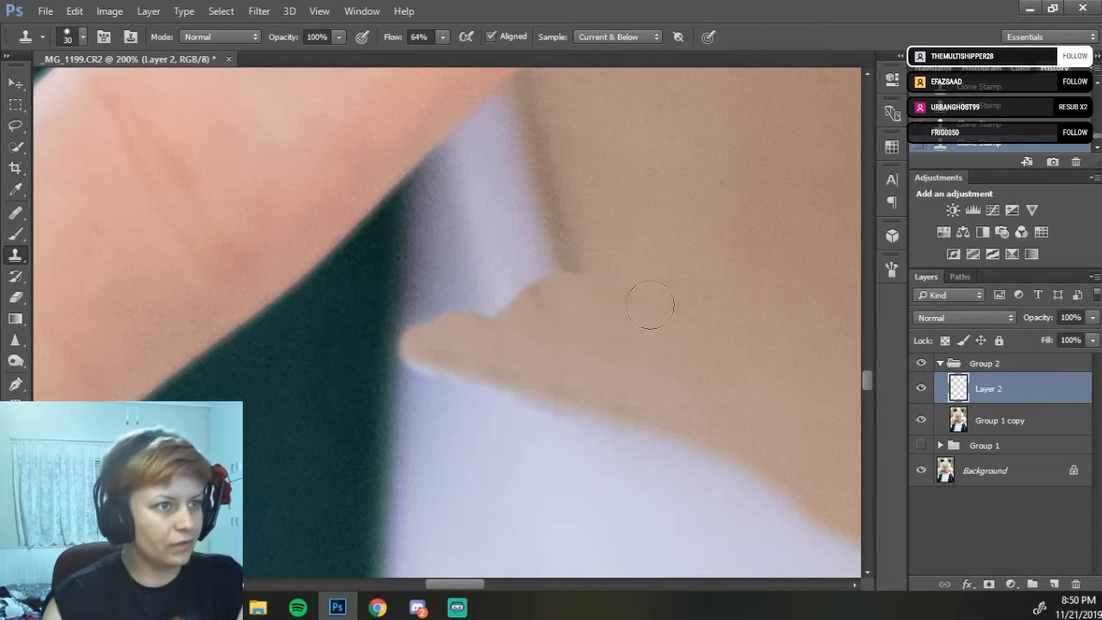
{"action": "mouse_move", "coordinate": [603, 250]}
{"action": "left_mouse_down"}
{"action": "mouse_move", "coordinate": [661, 323]}
{"action": "mouse_move", "coordinate": [664, 453]}
{"action": "mouse_move", "coordinate": [639, 425]}
{"action": "mouse_move", "coordinate": [649, 507]}
{"action": "left_mouse_up"}
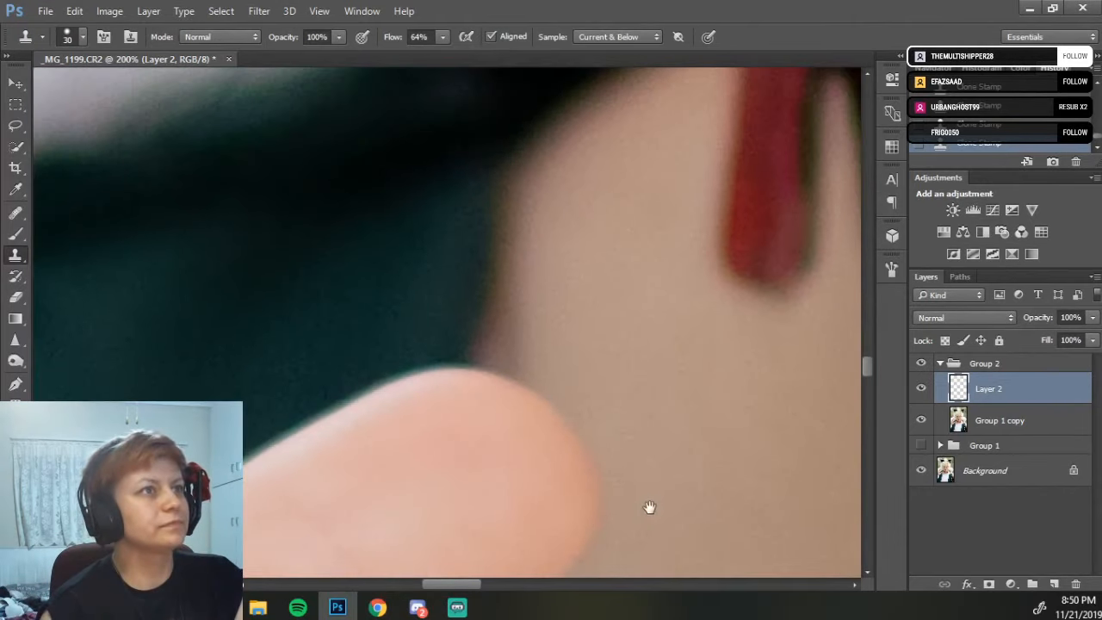
{"action": "left_click_drag", "start_coordinate": [555, 387], "coordinate": [543, 110]}
{"action": "left_click_drag", "start_coordinate": [539, 199], "coordinate": [549, 28]}
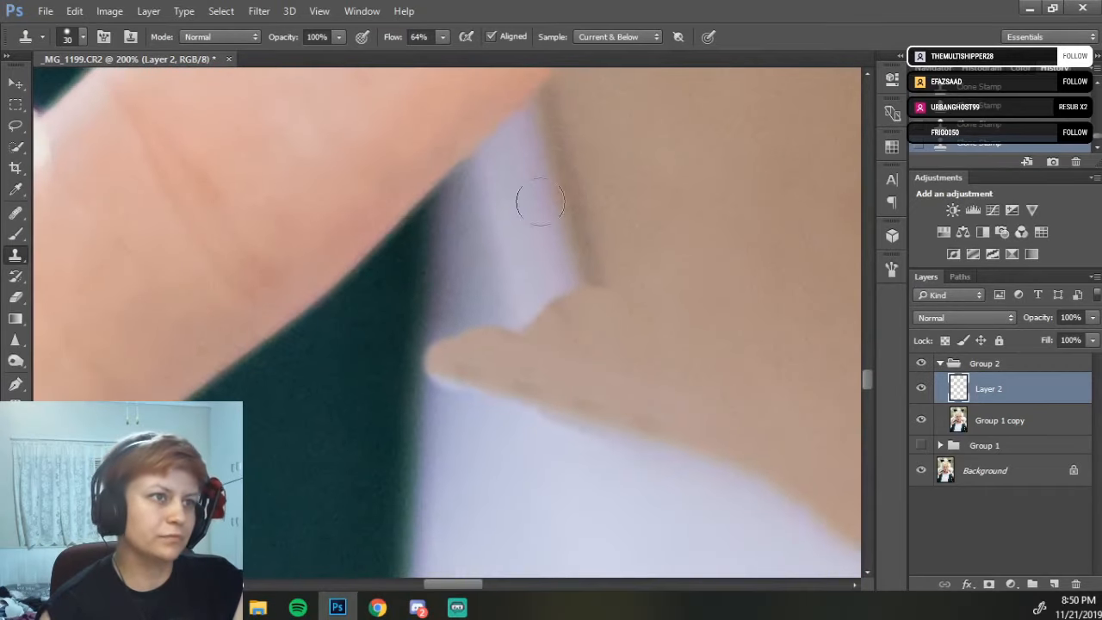
{"action": "left_click_drag", "start_coordinate": [583, 291], "coordinate": [583, 378]}
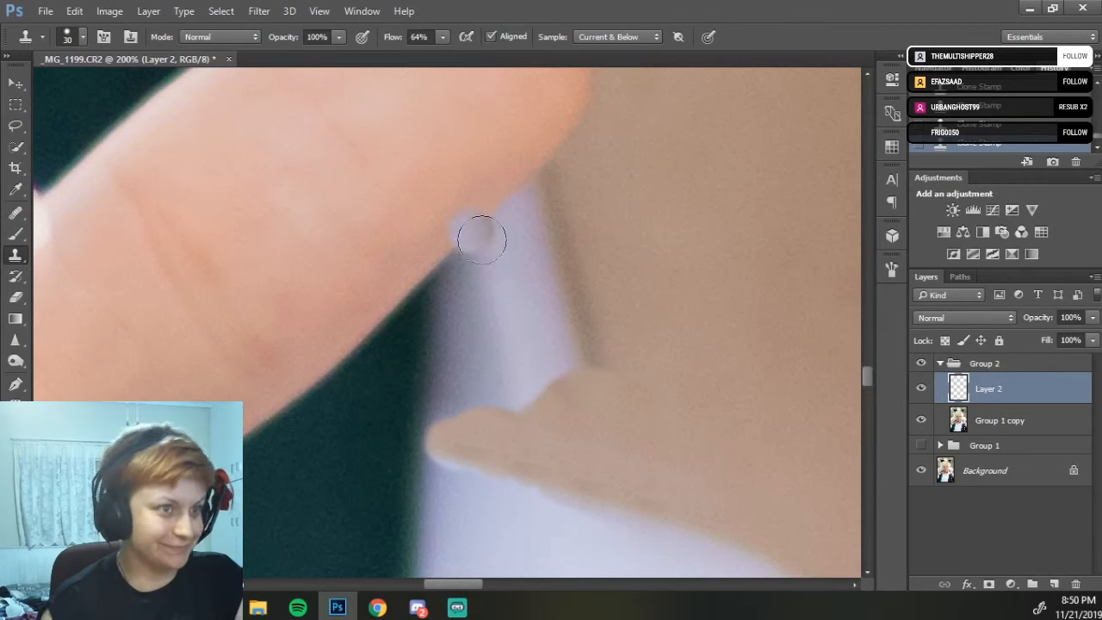
{"action": "left_click", "coordinate": [686, 288], "text": "alt"}
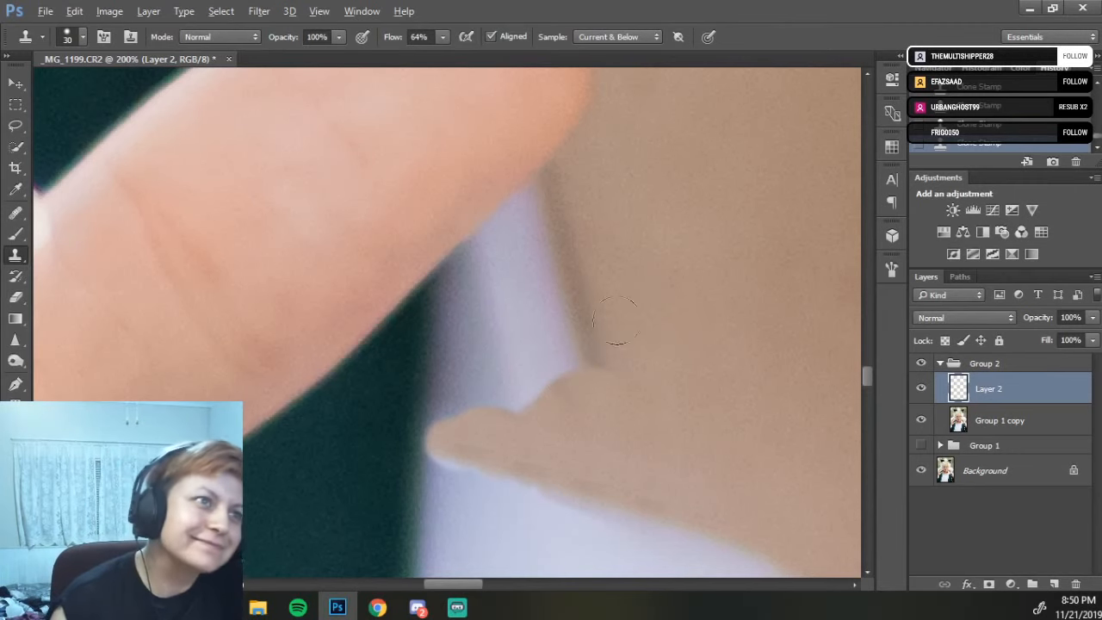
{"action": "mouse_move", "coordinate": [591, 362]}
{"action": "left_mouse_down"}
{"action": "mouse_move", "coordinate": [580, 331]}
{"action": "mouse_move", "coordinate": [546, 319]}
{"action": "mouse_move", "coordinate": [560, 357]}
{"action": "mouse_move", "coordinate": [520, 420]}
{"action": "mouse_move", "coordinate": [472, 398]}
{"action": "mouse_move", "coordinate": [504, 364]}
{"action": "mouse_move", "coordinate": [518, 299]}
{"action": "left_mouse_up"}
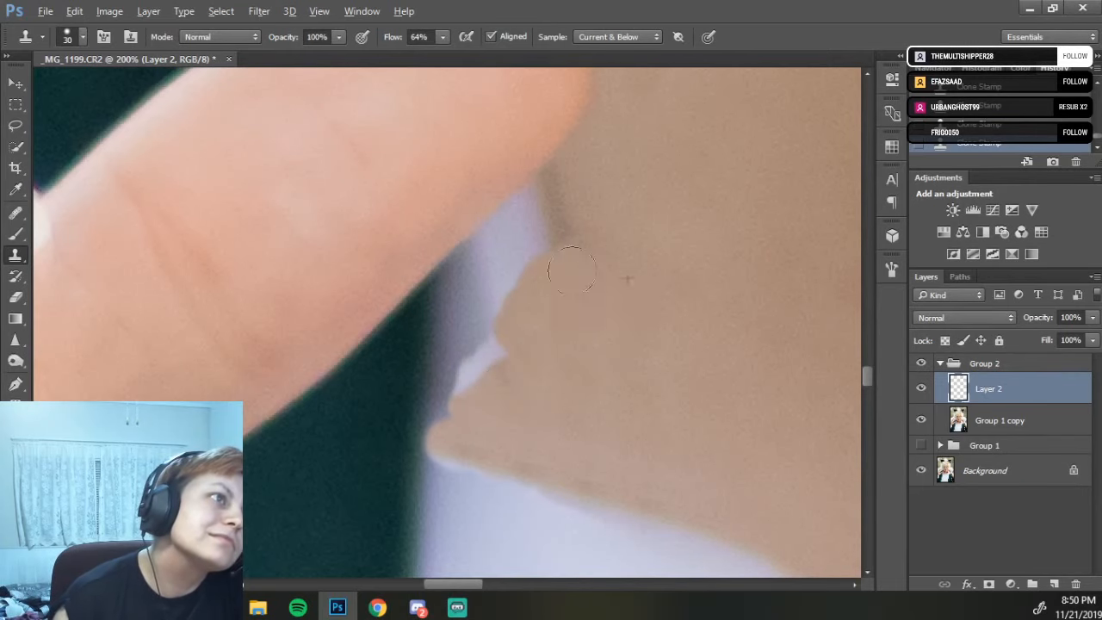
- Soften the 30 px Clone Stamp brush and cover the remaining strap along the green jacket's edge with neck skin
{"action": "left_click_drag", "start_coordinate": [625, 328], "coordinate": [724, 303]}
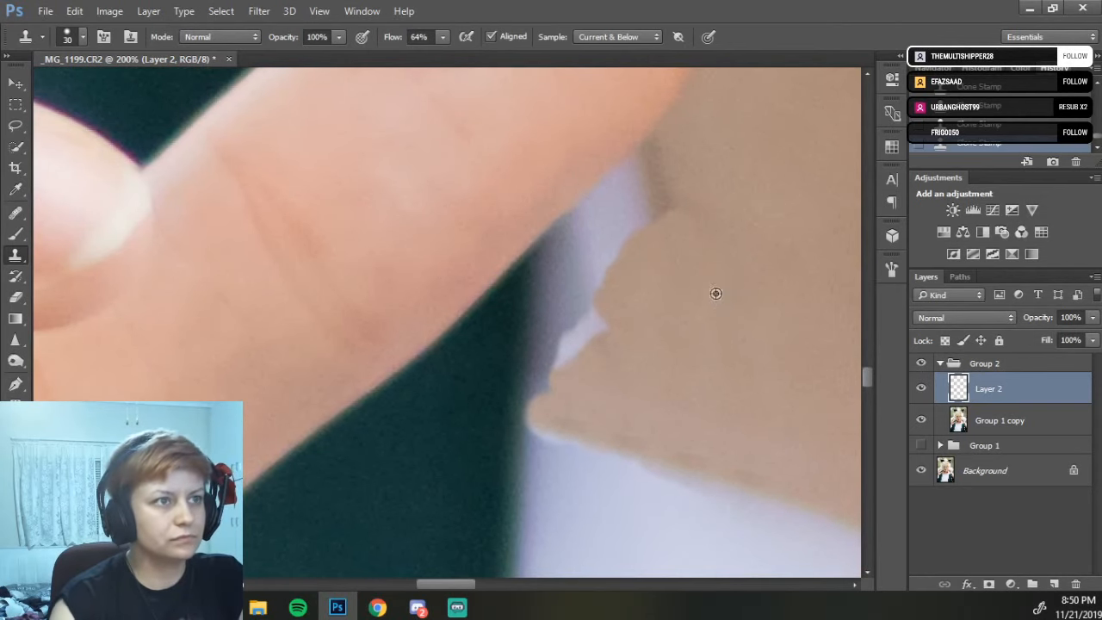
{"action": "key", "text": "ctrl+plus"}
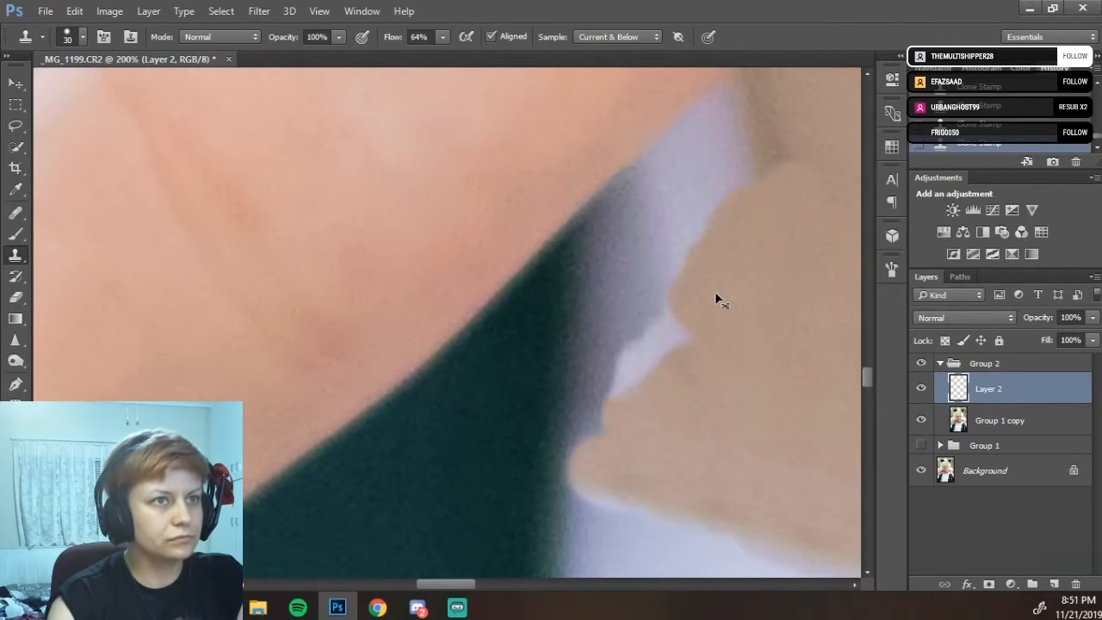
{"action": "mouse_move", "coordinate": [714, 319]}
{"action": "left_mouse_down"}
{"action": "mouse_move", "coordinate": [620, 261]}
{"action": "mouse_move", "coordinate": [634, 330]}
{"action": "left_mouse_up"}
{"action": "right_click", "coordinate": [681, 319]}
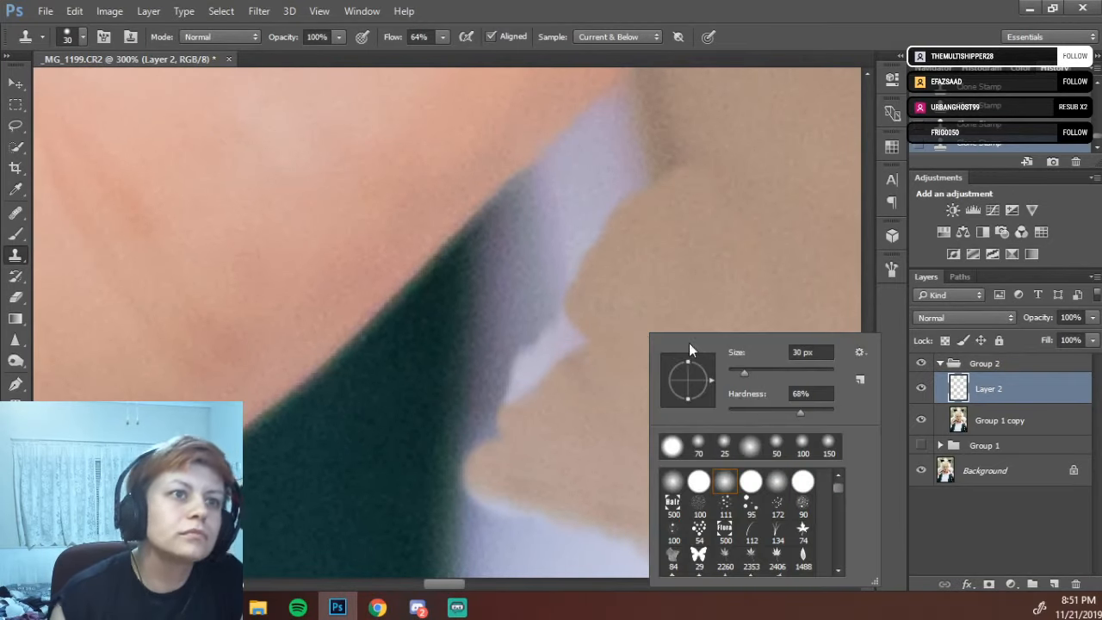
{"action": "left_click", "coordinate": [776, 411]}
{"action": "left_click", "coordinate": [594, 327]}
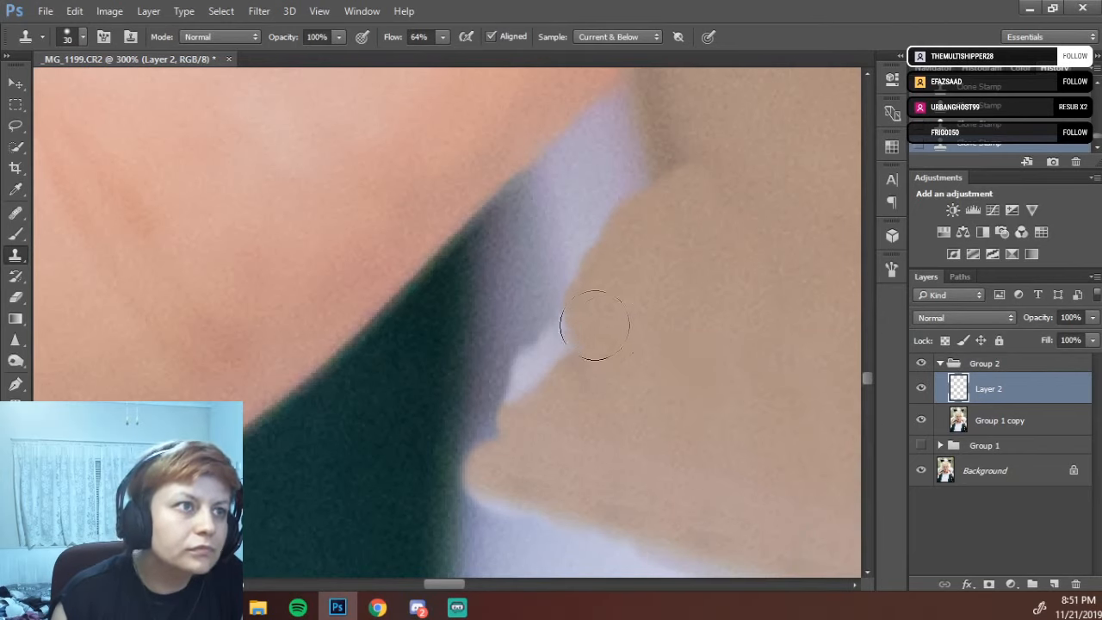
{"action": "mouse_move", "coordinate": [594, 328]}
{"action": "left_mouse_down"}
{"action": "mouse_move", "coordinate": [557, 399]}
{"action": "mouse_move", "coordinate": [546, 368]}
{"action": "mouse_move", "coordinate": [532, 376]}
{"action": "mouse_move", "coordinate": [518, 432]}
{"action": "mouse_move", "coordinate": [475, 470]}
{"action": "mouse_move", "coordinate": [513, 303]}
{"action": "mouse_move", "coordinate": [512, 343]}
{"action": "mouse_move", "coordinate": [507, 355]}
{"action": "mouse_move", "coordinate": [509, 287]}
{"action": "mouse_move", "coordinate": [504, 370]}
{"action": "mouse_move", "coordinate": [517, 309]}
{"action": "mouse_move", "coordinate": [502, 383]}
{"action": "mouse_move", "coordinate": [518, 215]}
{"action": "mouse_move", "coordinate": [523, 290]}
{"action": "mouse_move", "coordinate": [537, 255]}
{"action": "mouse_move", "coordinate": [521, 218]}
{"action": "mouse_move", "coordinate": [523, 240]}
{"action": "mouse_move", "coordinate": [566, 205]}
{"action": "mouse_move", "coordinate": [585, 235]}
{"action": "mouse_move", "coordinate": [634, 209]}
{"action": "mouse_move", "coordinate": [663, 216]}
{"action": "mouse_move", "coordinate": [656, 243]}
{"action": "mouse_move", "coordinate": [593, 280]}
{"action": "left_mouse_up"}
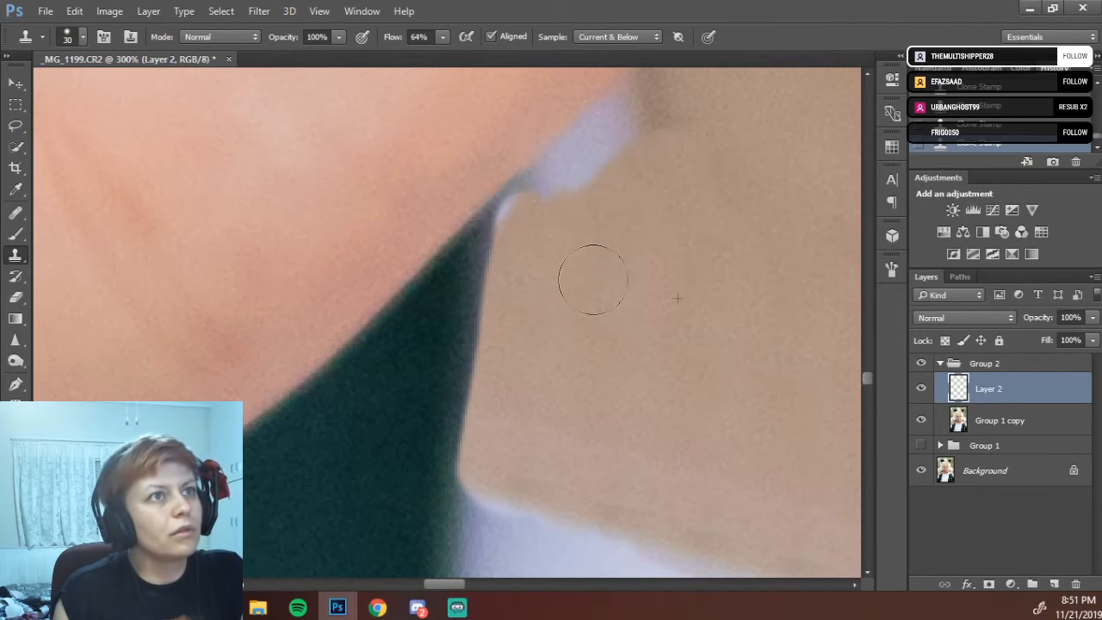
- Clone skin over the strap's shadow just below the thumb and trim the leftover white patch beside the jacket's tip
{"action": "scroll", "coordinate": [615, 332], "scroll_direction": "up", "scroll_amount": 5}
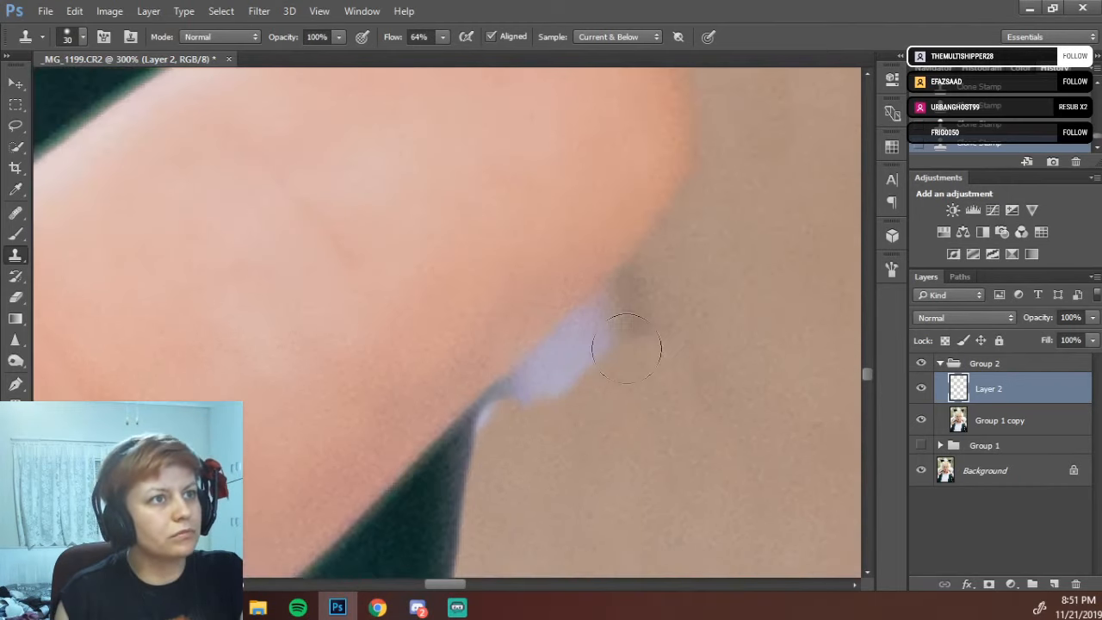
{"action": "left_click_drag", "start_coordinate": [661, 331], "coordinate": [633, 342]}
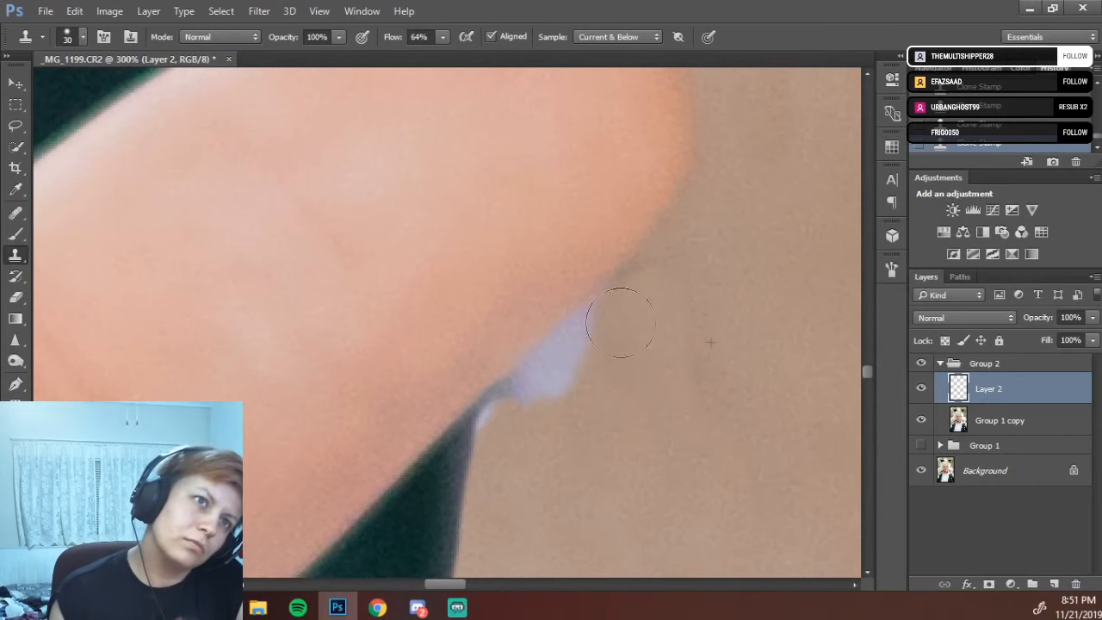
{"action": "mouse_move", "coordinate": [623, 319]}
{"action": "left_mouse_down"}
{"action": "mouse_move", "coordinate": [524, 427]}
{"action": "mouse_move", "coordinate": [546, 411]}
{"action": "left_mouse_up"}
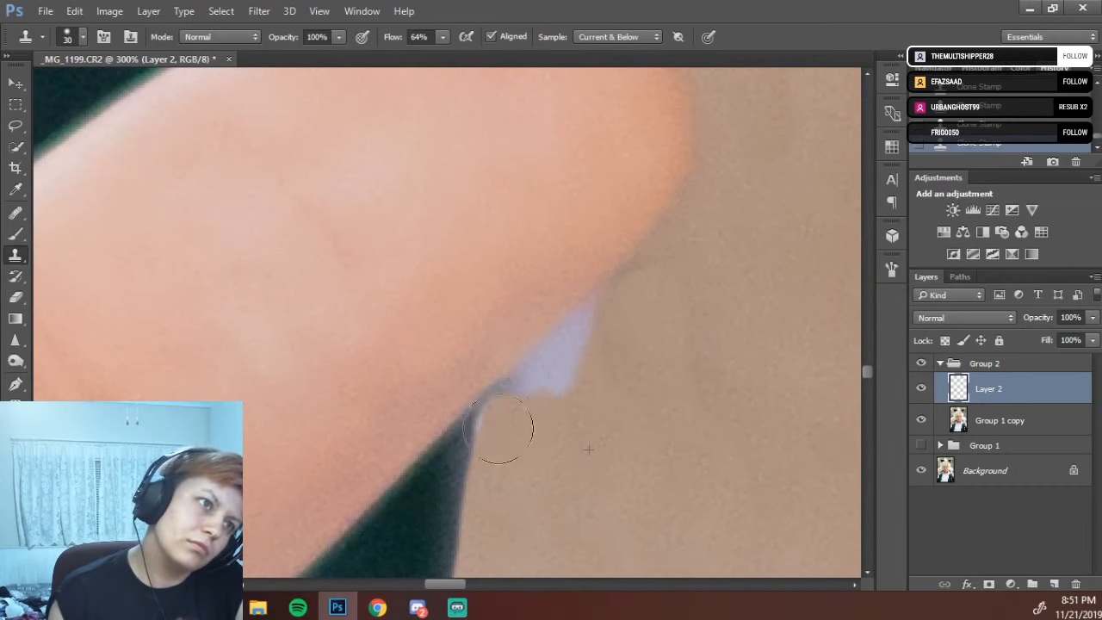
{"action": "left_click_drag", "start_coordinate": [498, 430], "coordinate": [506, 431]}
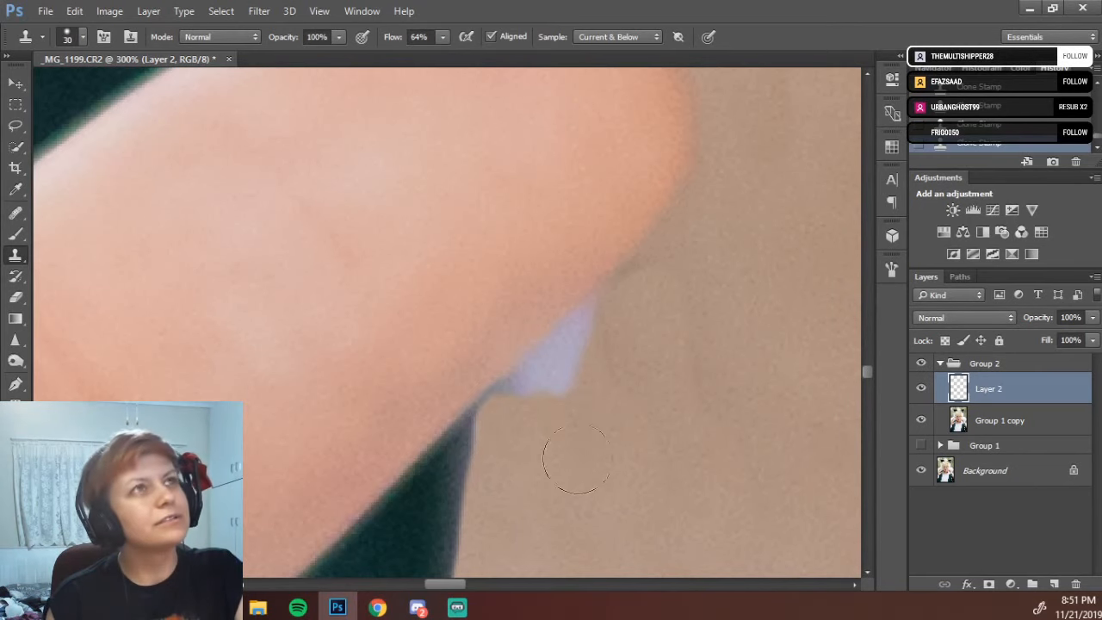
- Set the Clone Stamp hardness to 58% and cover the last white sliver of strap along the thumb's lower edge with skin
{"action": "right_click", "coordinate": [598, 410]}
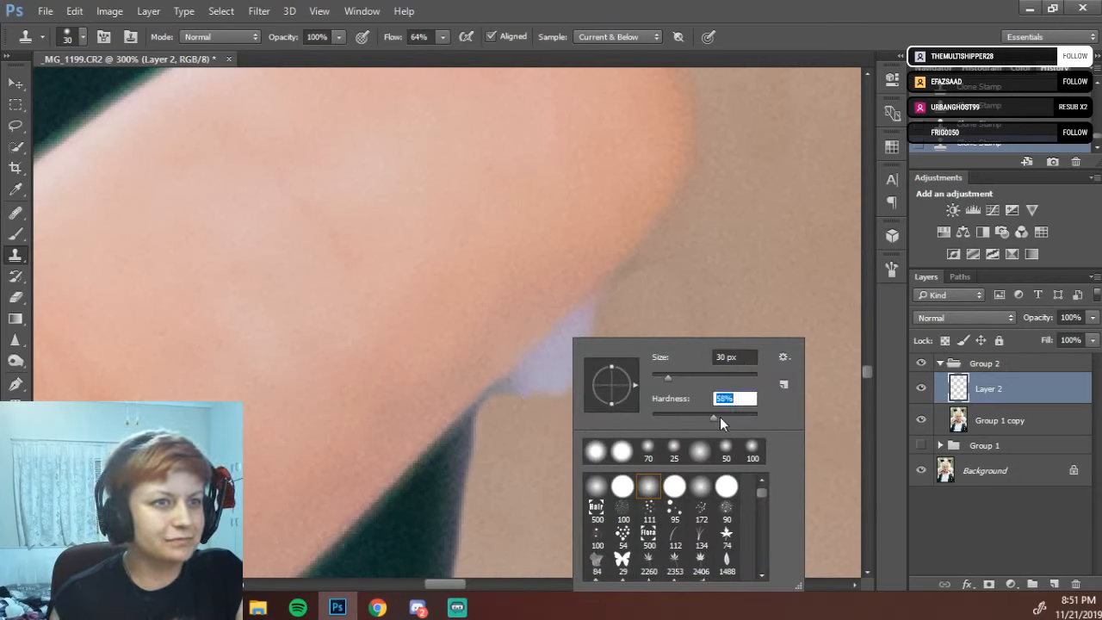
{"action": "left_click", "coordinate": [704, 297]}
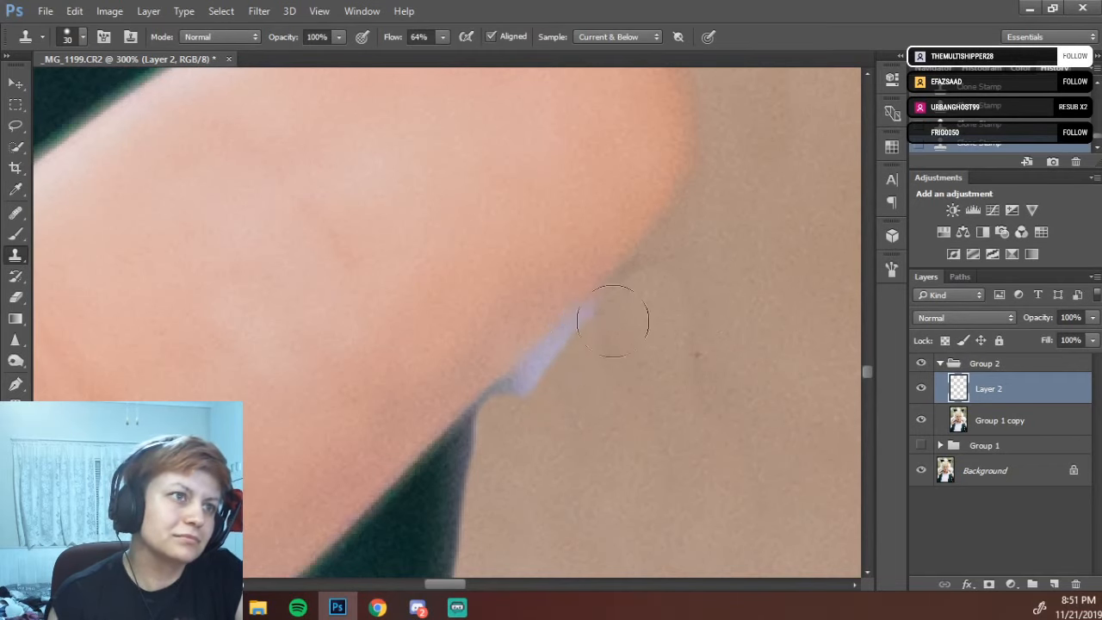
{"action": "mouse_move", "coordinate": [601, 318]}
{"action": "left_mouse_down"}
{"action": "mouse_move", "coordinate": [555, 366]}
{"action": "mouse_move", "coordinate": [570, 348]}
{"action": "left_mouse_up"}
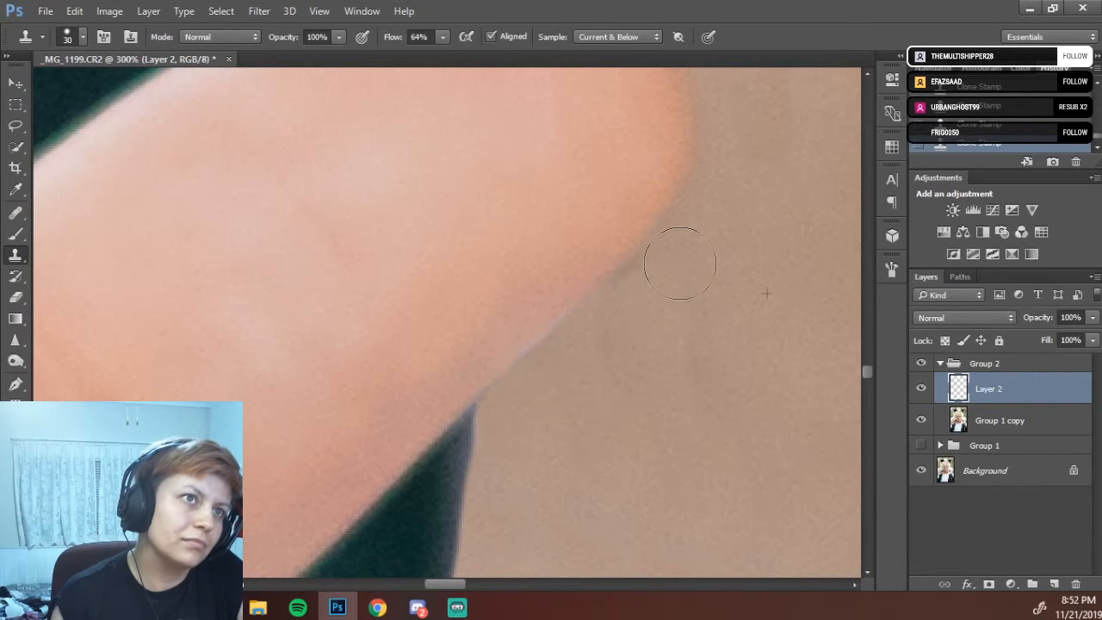
{"action": "left_click_drag", "start_coordinate": [689, 252], "coordinate": [642, 457]}
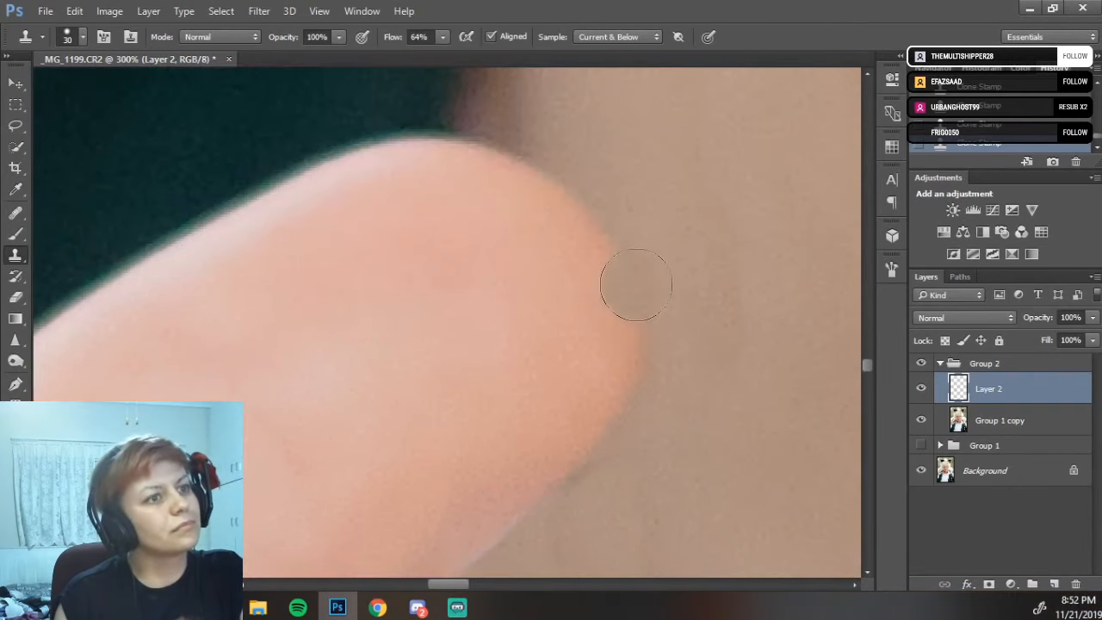
- Clone the shaded skin edge beside the jacket above the thumb onto the middle of the jacket's edge below the thumb
{"action": "left_click_drag", "start_coordinate": [642, 337], "coordinate": [611, 519]}
{"action": "left_click_drag", "start_coordinate": [611, 329], "coordinate": [635, 450]}
{"action": "left_click_drag", "start_coordinate": [630, 385], "coordinate": [662, 374]}
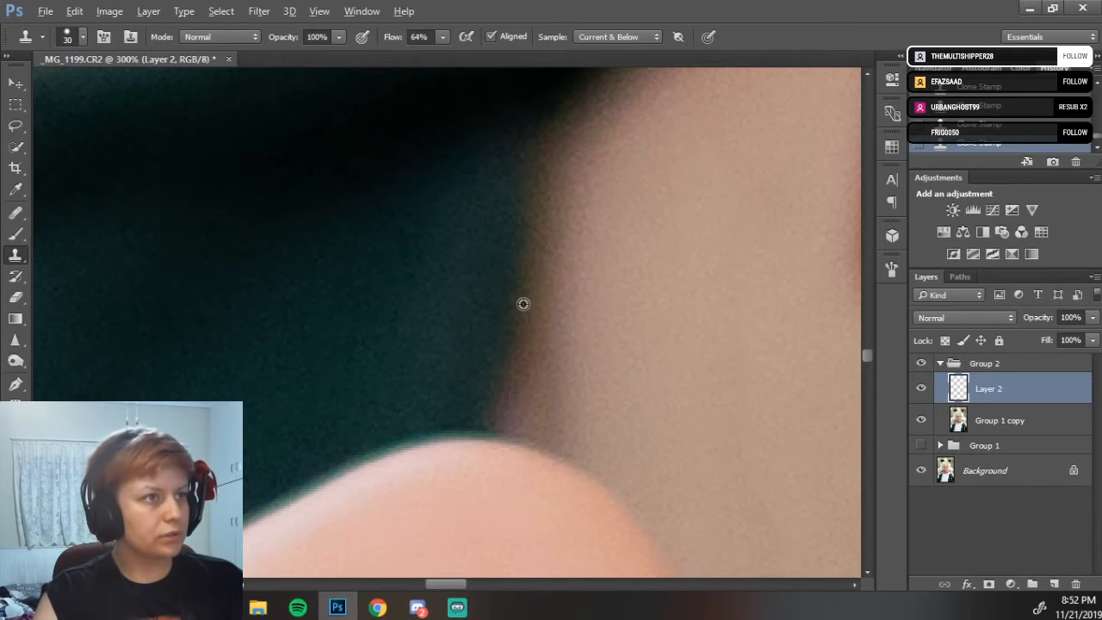
{"action": "scroll", "coordinate": [504, 465], "scroll_direction": "down", "scroll_amount": 5}
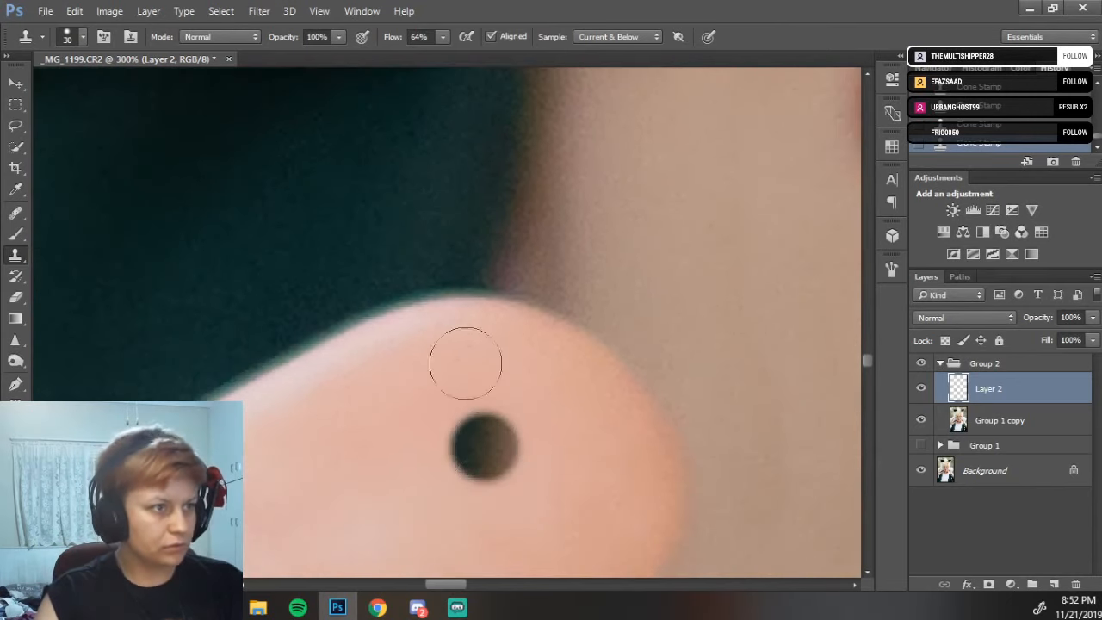
{"action": "scroll", "coordinate": [540, 370], "scroll_direction": "down", "scroll_amount": 6}
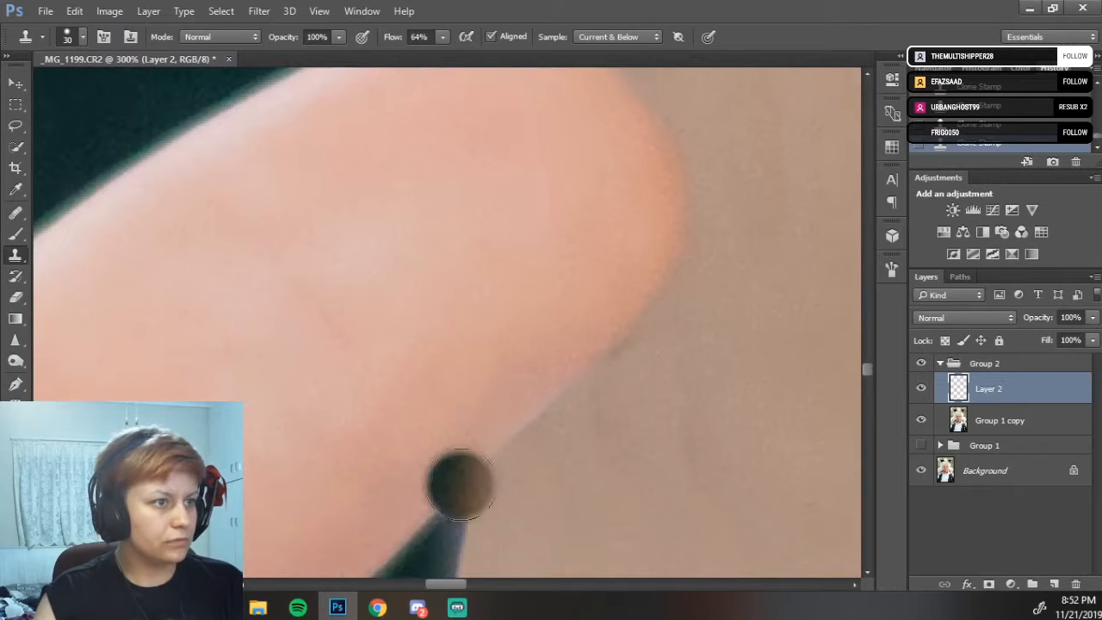
{"action": "scroll", "coordinate": [460, 485], "scroll_direction": "down", "scroll_amount": 6}
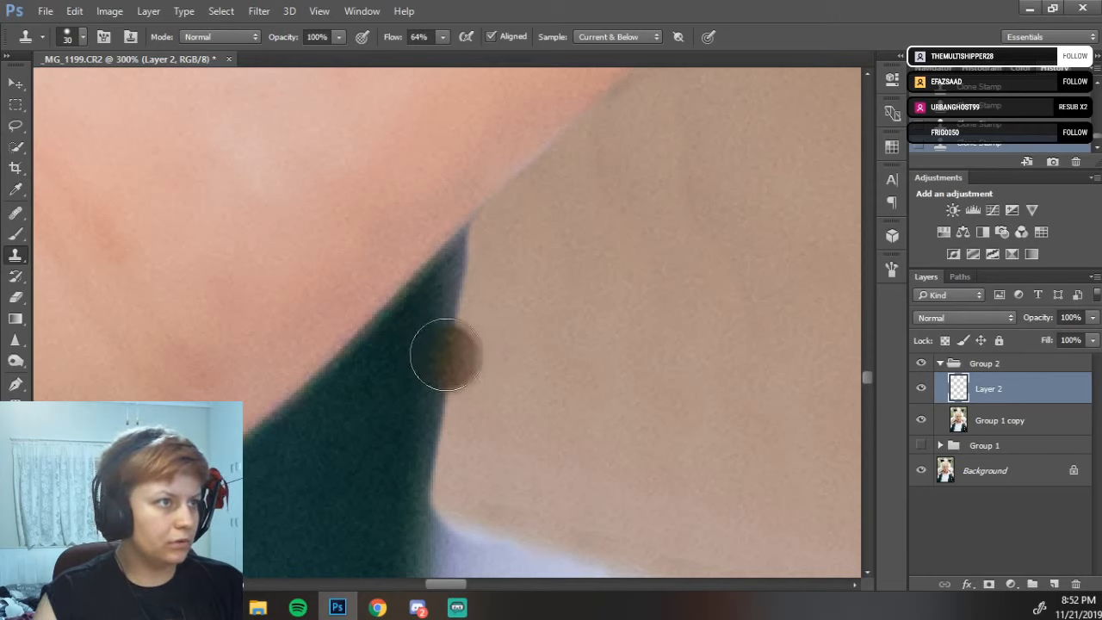
{"action": "left_click", "coordinate": [451, 331]}
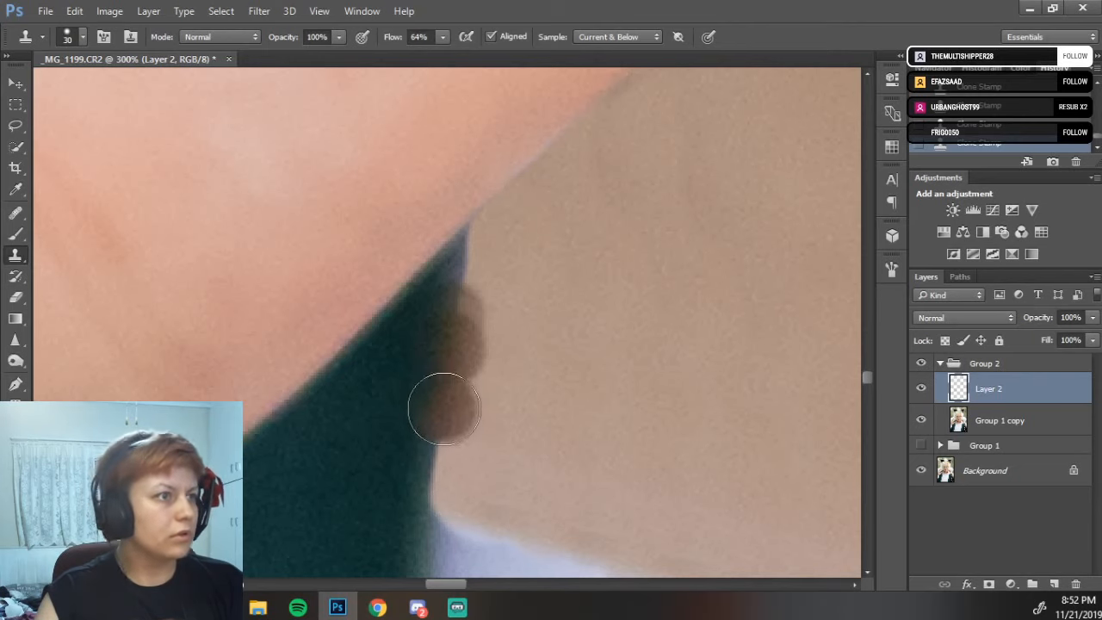
{"action": "left_click", "coordinate": [446, 409]}
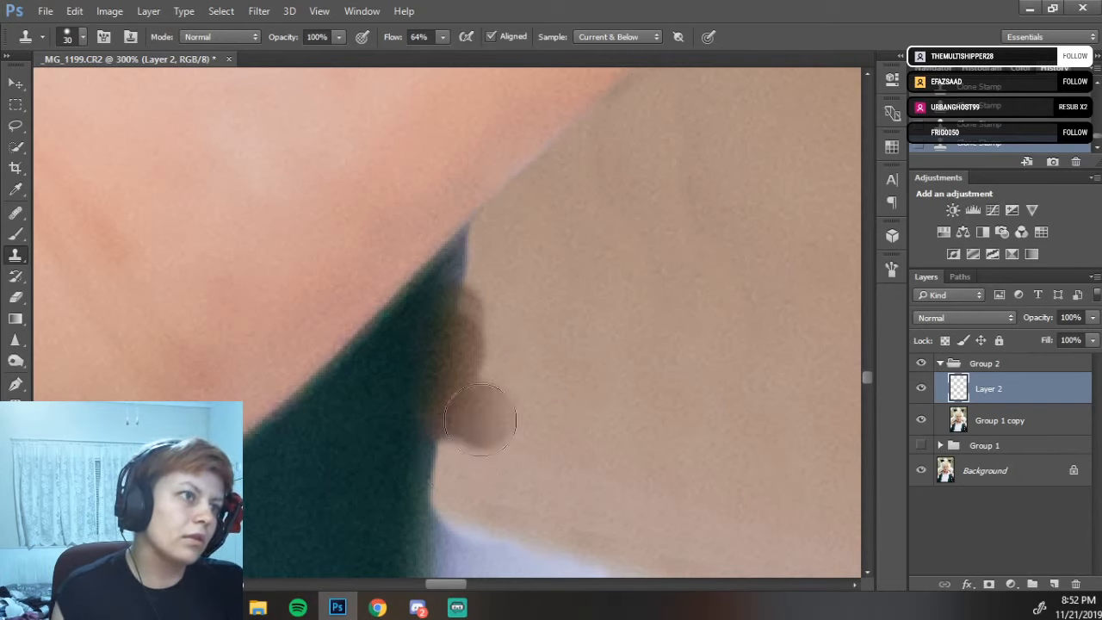
{"action": "left_click", "coordinate": [446, 441]}
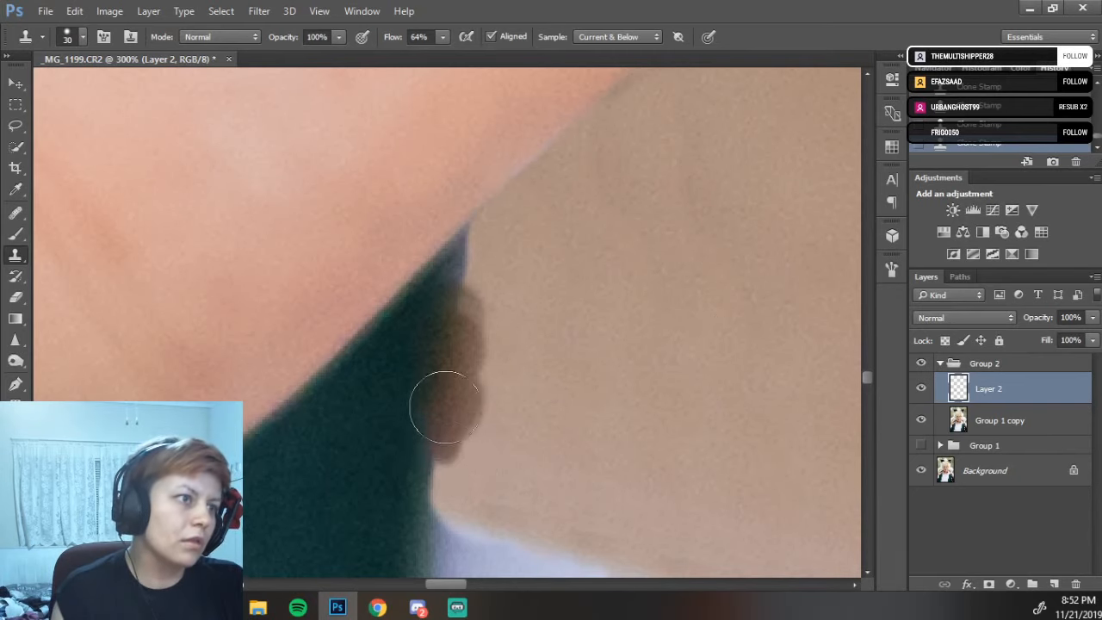
- Extend the cloned brown shadow along the jacket's edge down to the shirt's corner and up to the thumb
{"action": "left_click", "coordinate": [445, 464]}
{"action": "left_click_drag", "start_coordinate": [447, 441], "coordinate": [467, 239]}
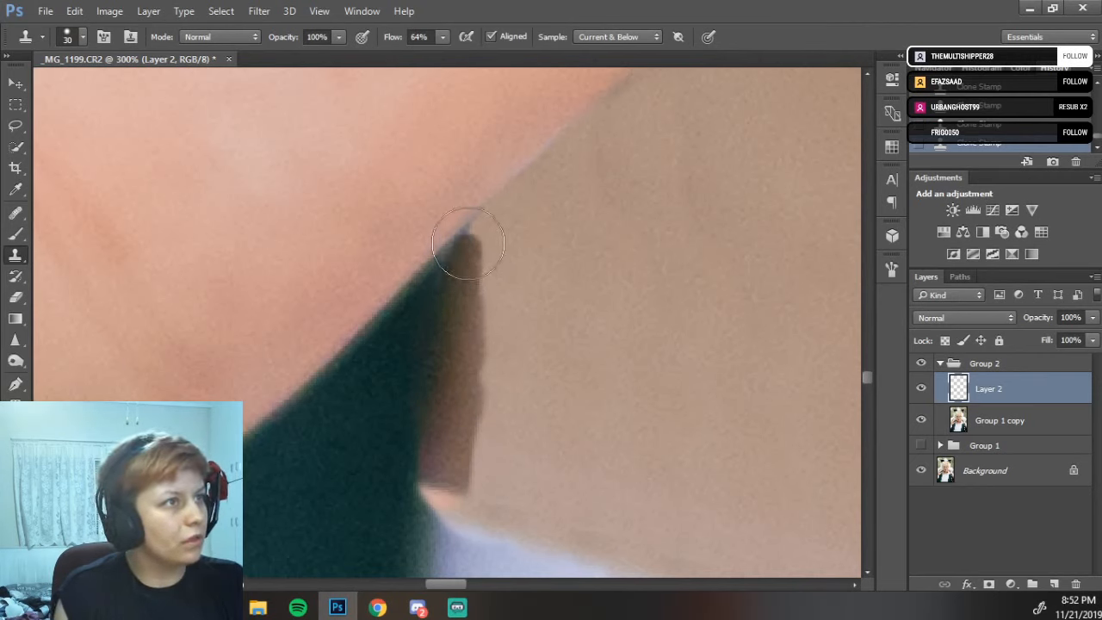
{"action": "left_click", "coordinate": [471, 235]}
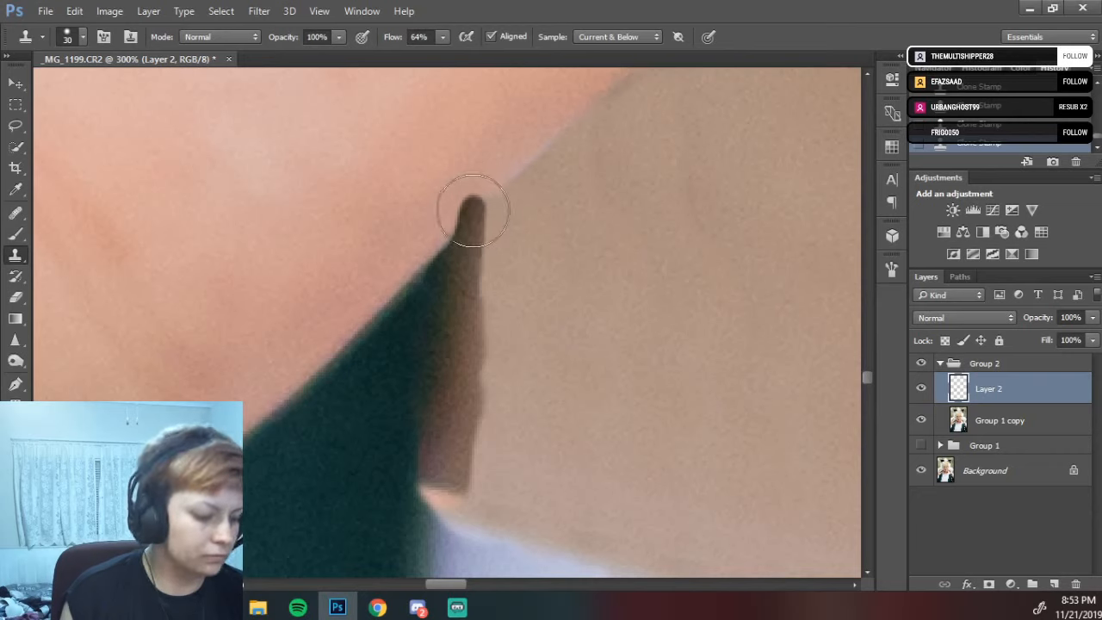
- Erase the cloned shadow that spills over the thumb's lower edge, using a 10 px Eraser
{"action": "key", "text": "e"}
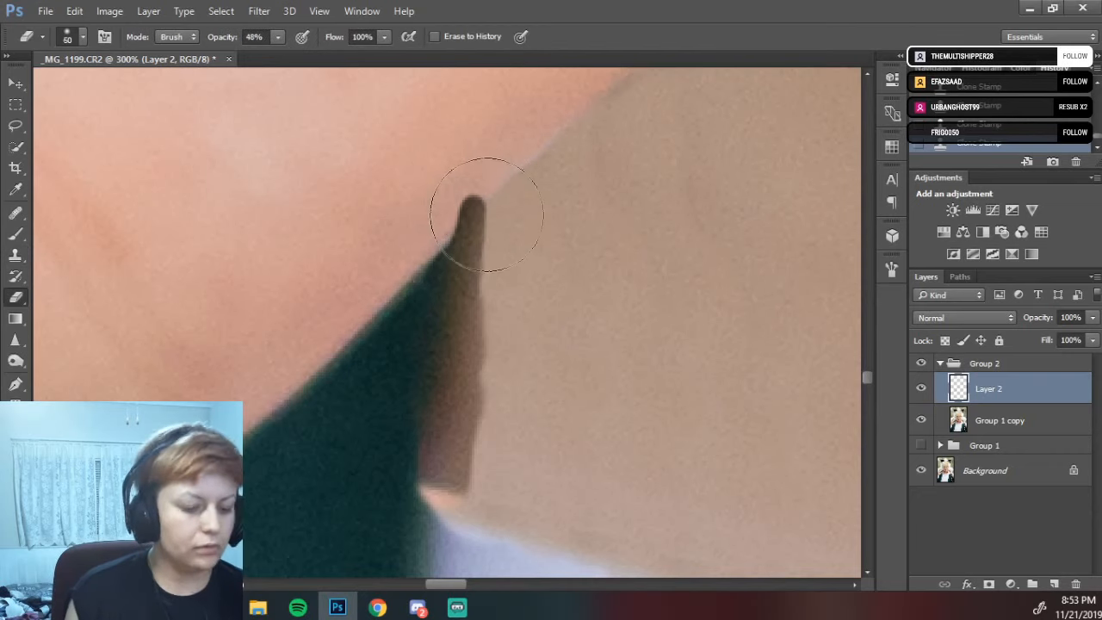
{"action": "key", "text": "bracketleft"}
{"action": "key", "text": "bracketleft"}
{"action": "key", "text": "bracketleft"}
{"action": "key", "text": "bracketleft"}
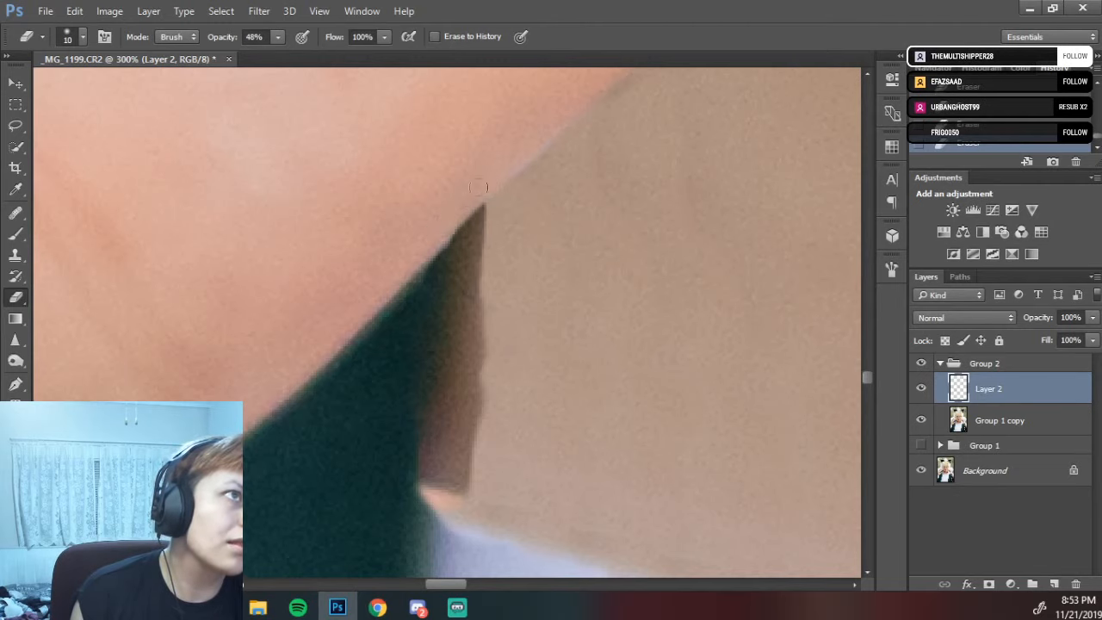
- Use a 10 px Clone Stamp to copy the jacket and shirt border over the pale fringe at the shirt's upper corner
{"action": "mouse_move", "coordinate": [552, 360]}
{"action": "left_mouse_down"}
{"action": "mouse_move", "coordinate": [586, 246]}
{"action": "mouse_move", "coordinate": [578, 252]}
{"action": "left_mouse_up"}
{"action": "left_click_drag", "start_coordinate": [598, 208], "coordinate": [588, 253]}
{"action": "left_click_drag", "start_coordinate": [504, 379], "coordinate": [523, 206]}
{"action": "left_click_drag", "start_coordinate": [543, 361], "coordinate": [481, 204]}
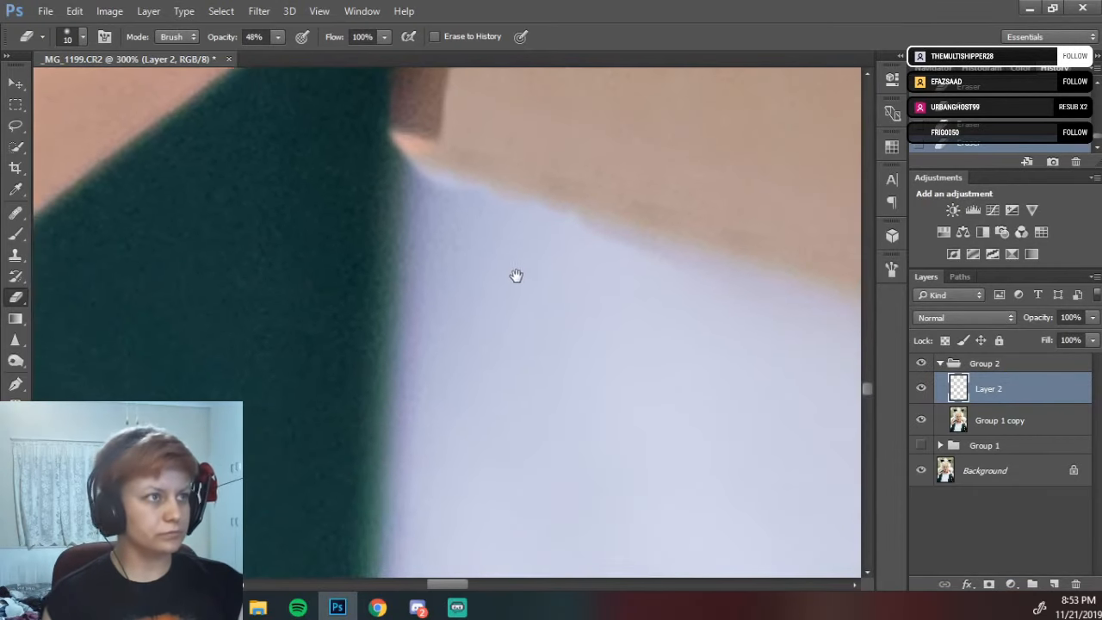
{"action": "left_click_drag", "start_coordinate": [516, 276], "coordinate": [555, 322]}
{"action": "key", "text": "b"}
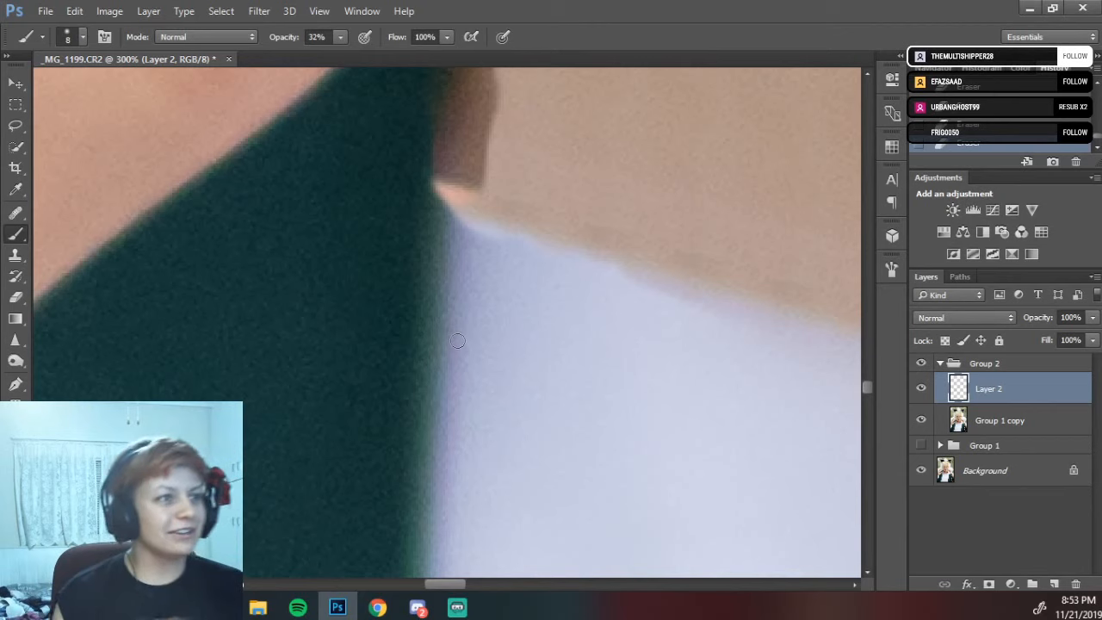
{"action": "left_click_drag", "start_coordinate": [488, 303], "coordinate": [526, 420]}
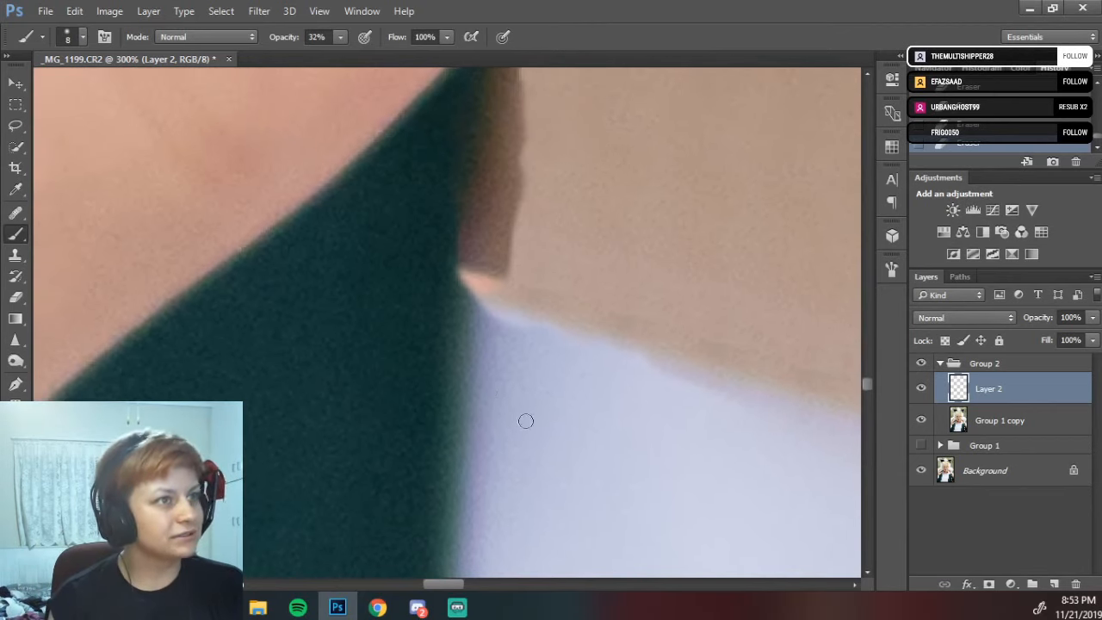
{"action": "key", "text": "s"}
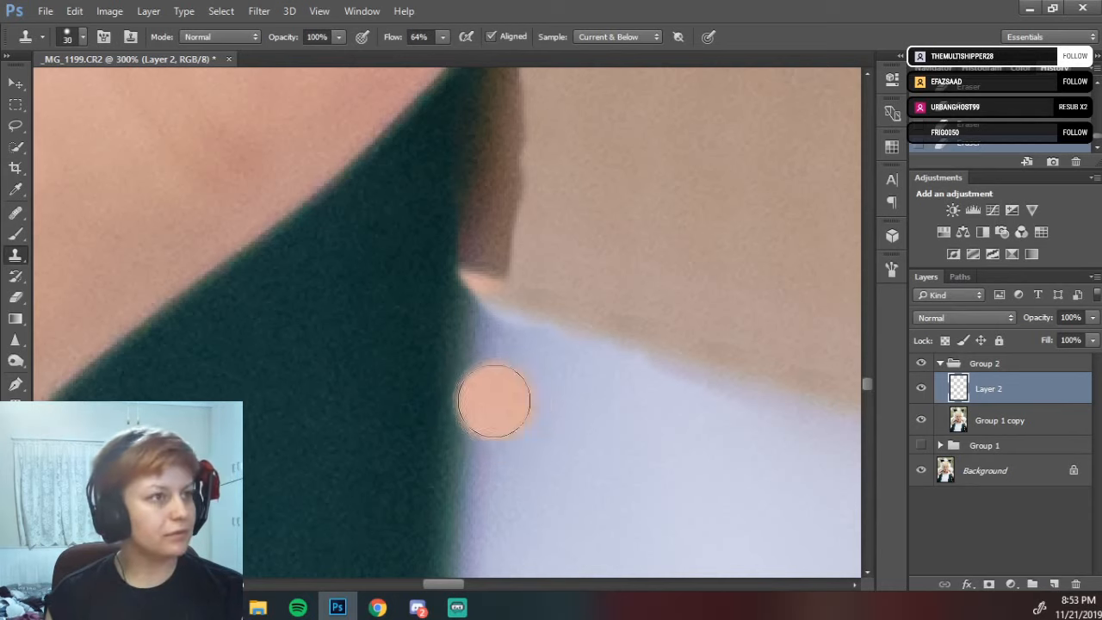
{"action": "key", "text": "bracketleft"}
{"action": "key", "text": "alt"}
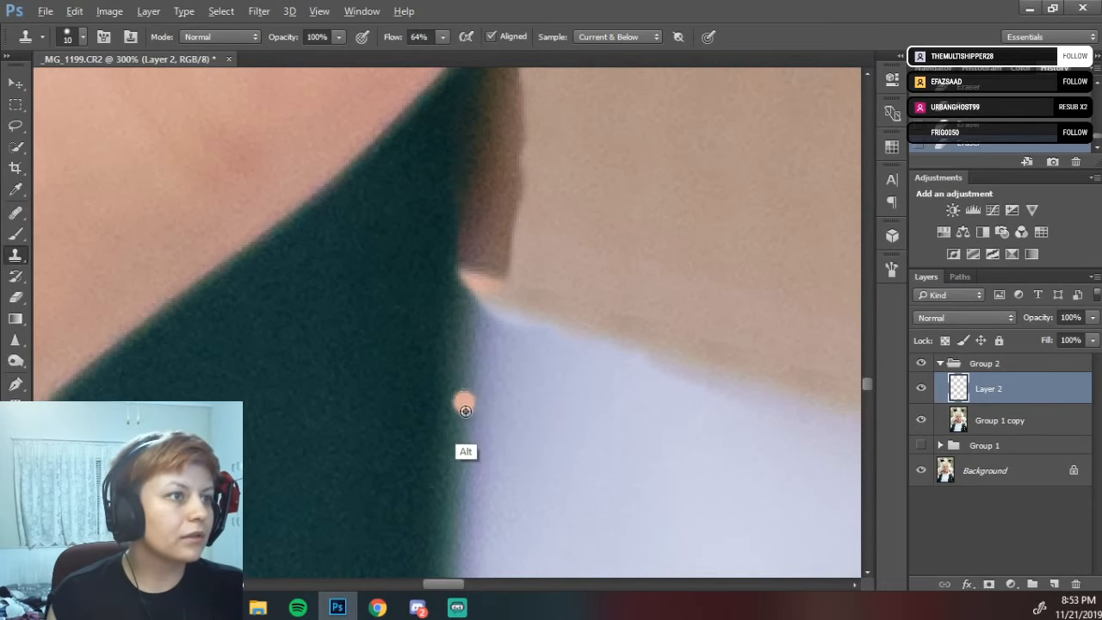
{"action": "left_click", "coordinate": [464, 410], "text": "alt"}
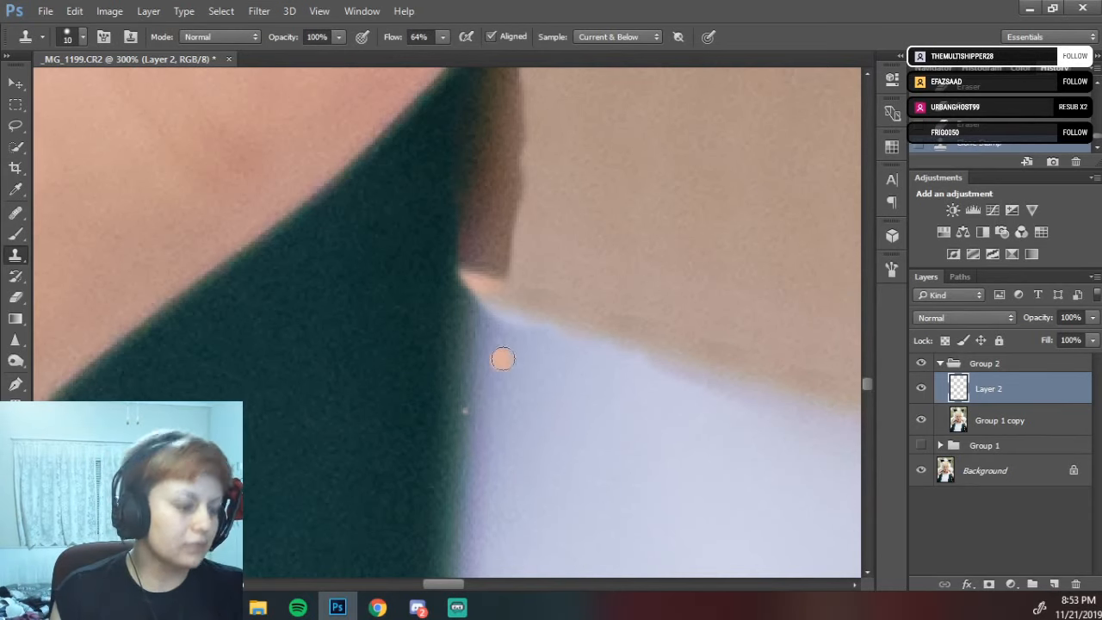
{"action": "key", "text": "ctrl+z"}
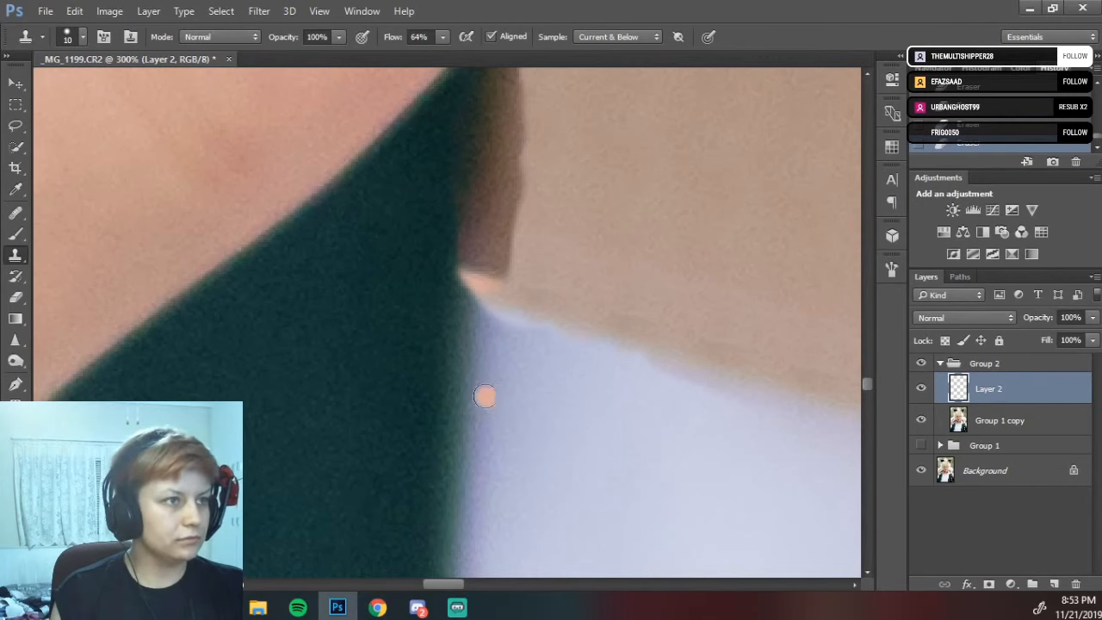
{"action": "key", "text": "alt"}
{"action": "left_click", "coordinate": [466, 406], "text": "alt"}
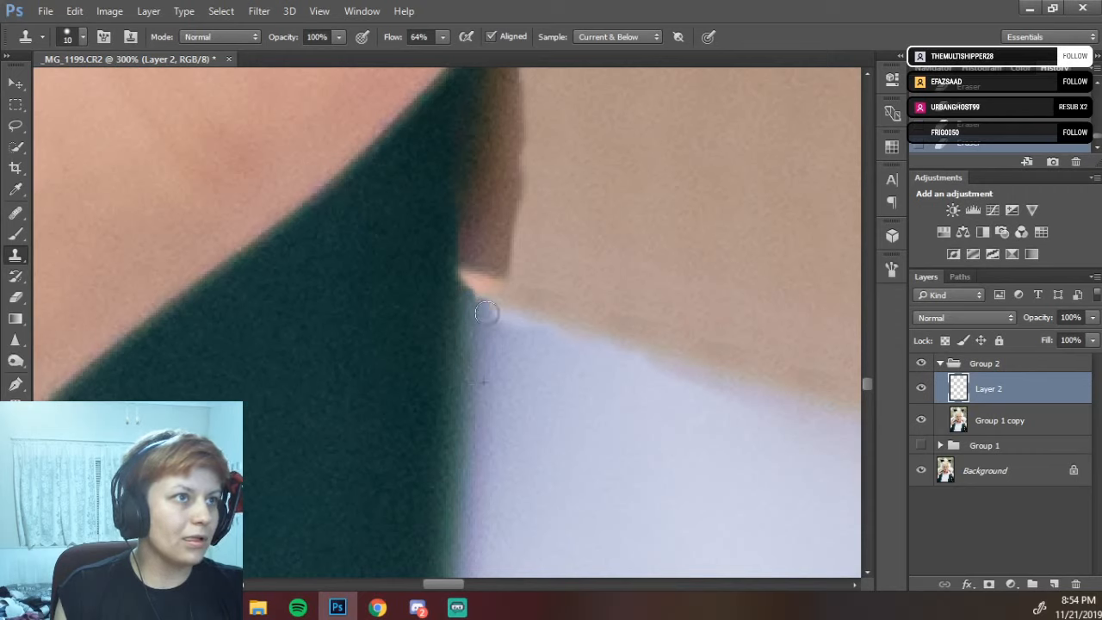
{"action": "mouse_move", "coordinate": [501, 322]}
{"action": "left_mouse_down"}
{"action": "mouse_move", "coordinate": [540, 330]}
{"action": "mouse_move", "coordinate": [505, 327]}
{"action": "left_mouse_up"}
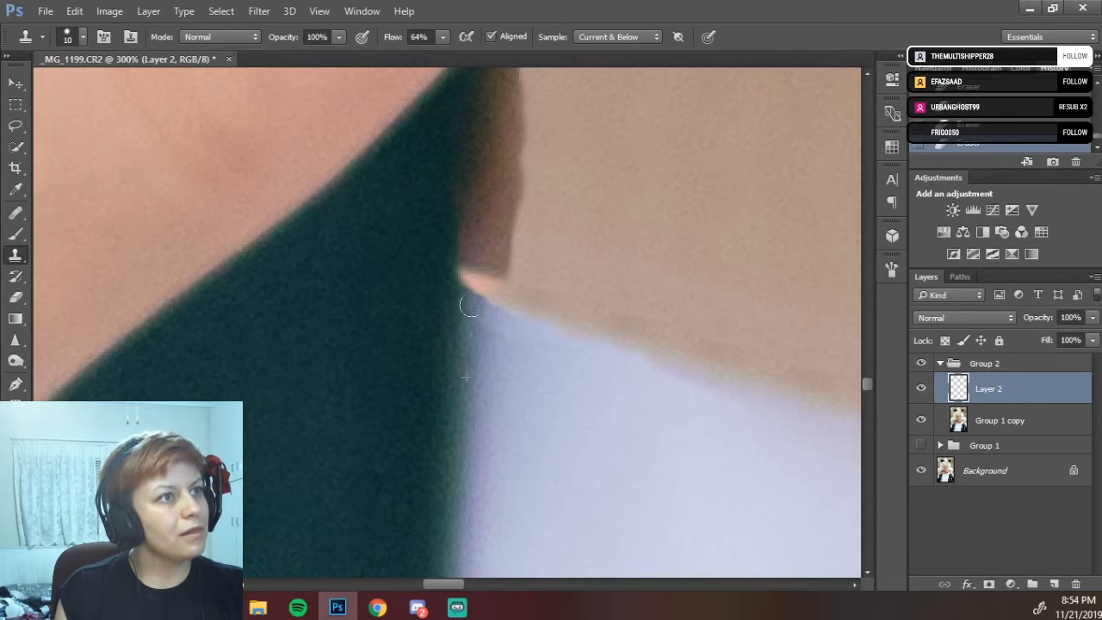
- Clone clean shirt fabric along the shirt's upper edge to even out its border with the neck
{"action": "left_click_drag", "start_coordinate": [501, 336], "coordinate": [528, 340]}
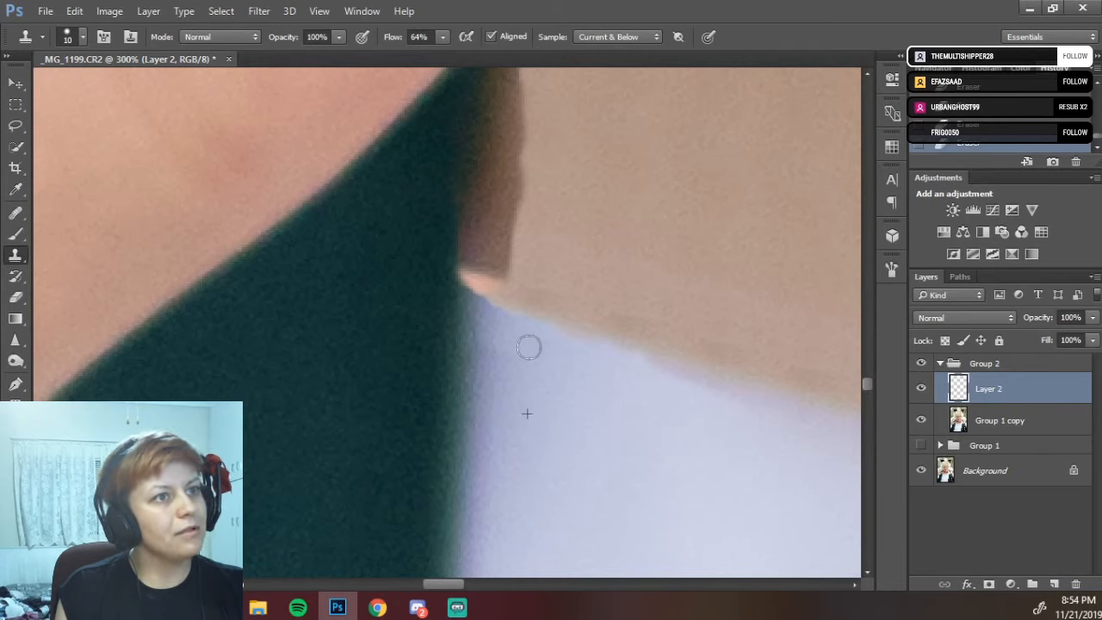
{"action": "mouse_move", "coordinate": [556, 375]}
{"action": "left_mouse_down"}
{"action": "mouse_move", "coordinate": [440, 318]}
{"action": "mouse_move", "coordinate": [386, 315]}
{"action": "mouse_move", "coordinate": [505, 332]}
{"action": "mouse_move", "coordinate": [445, 278]}
{"action": "left_mouse_up"}
{"action": "mouse_move", "coordinate": [507, 334]}
{"action": "left_mouse_down"}
{"action": "mouse_move", "coordinate": [502, 307]}
{"action": "mouse_move", "coordinate": [518, 316]}
{"action": "mouse_move", "coordinate": [474, 295]}
{"action": "mouse_move", "coordinate": [489, 332]}
{"action": "left_mouse_up"}
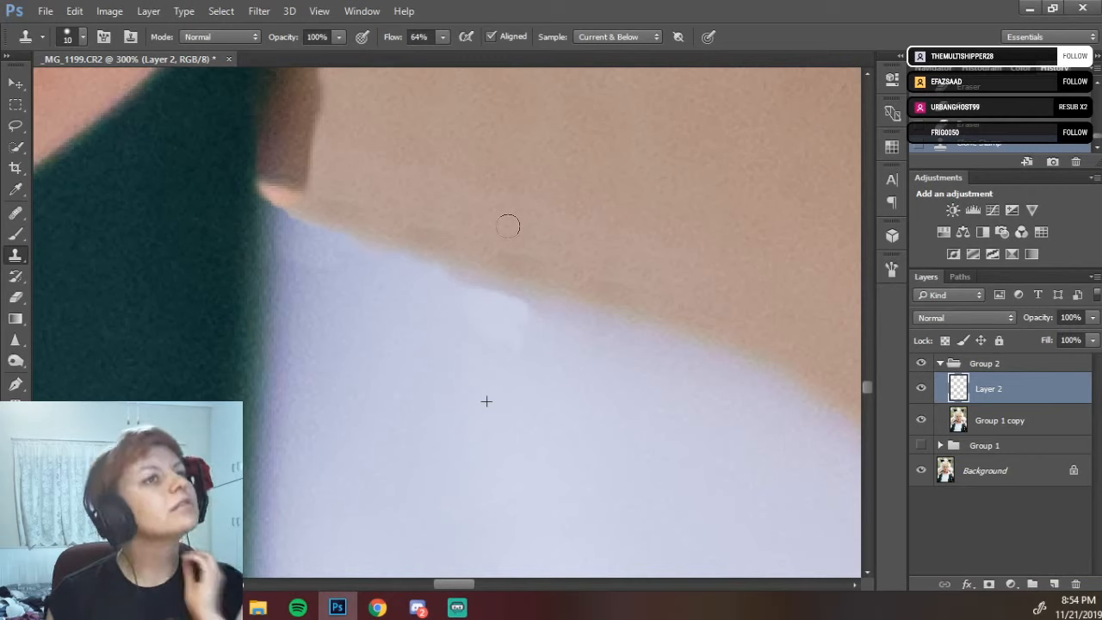
- Return to the cloned shadow beside the jacket and set up the Healing Brush at 25 px
{"action": "left_click_drag", "start_coordinate": [649, 297], "coordinate": [1094, 495]}
{"action": "left_click_drag", "start_coordinate": [440, 216], "coordinate": [867, 577]}
{"action": "left_click_drag", "start_coordinate": [373, 117], "coordinate": [721, 333]}
{"action": "left_click_drag", "start_coordinate": [625, 302], "coordinate": [679, 372]}
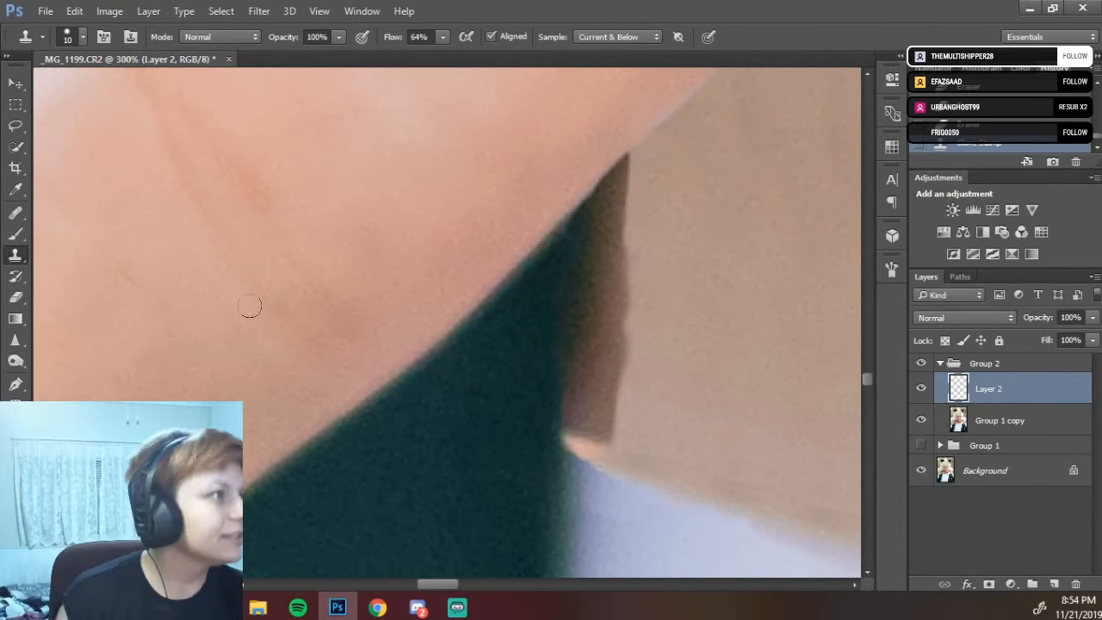
{"action": "left_click", "coordinate": [15, 214]}
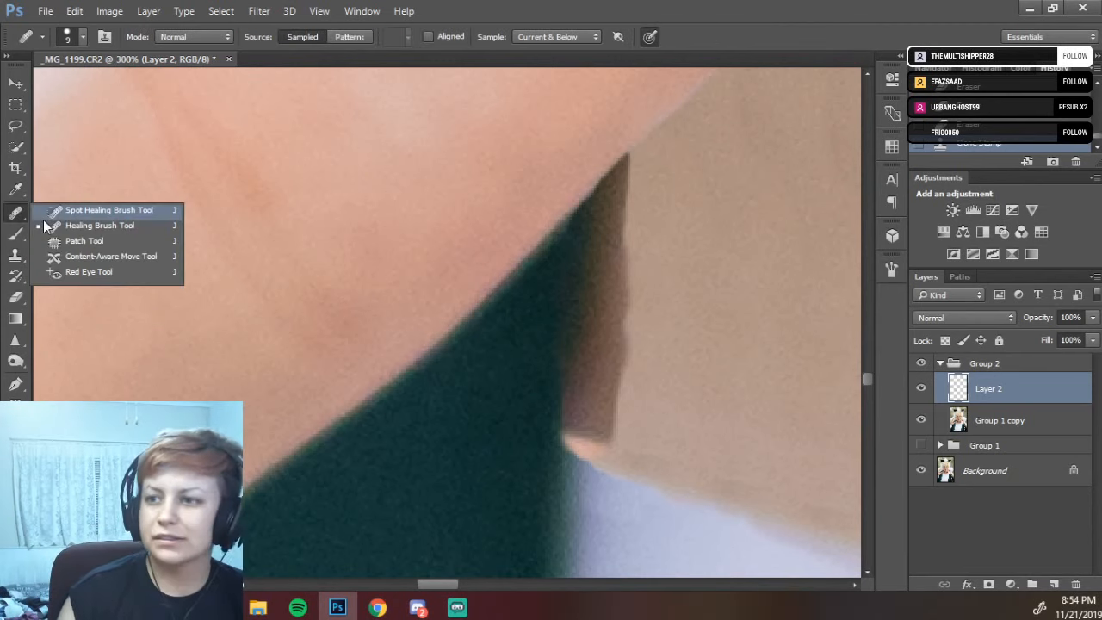
{"action": "left_click", "coordinate": [43, 219]}
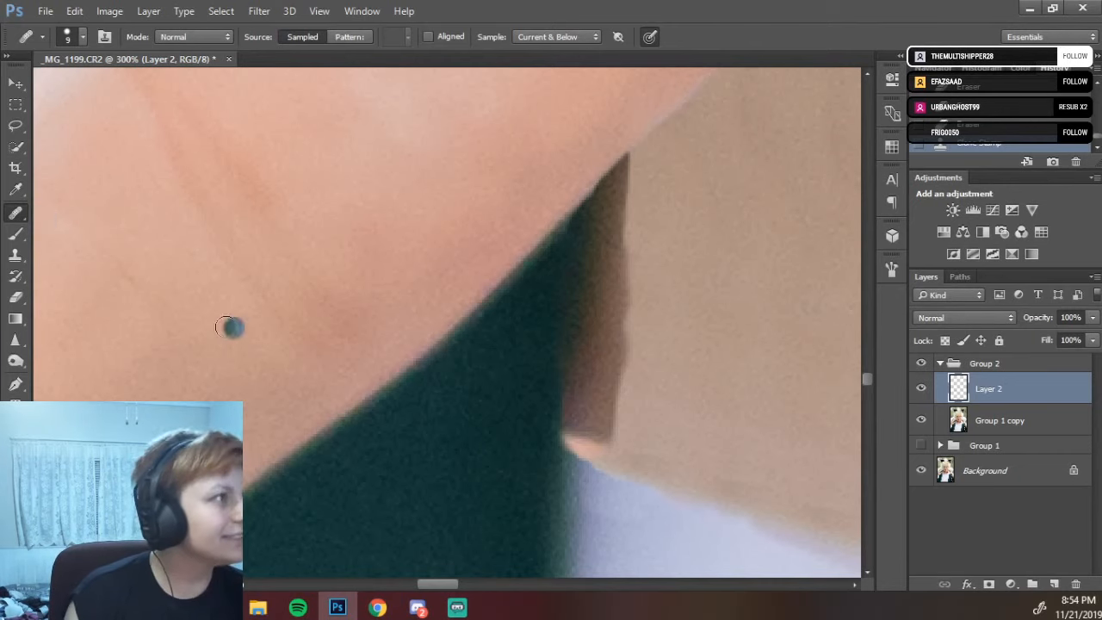
{"action": "right_click", "coordinate": [15, 214]}
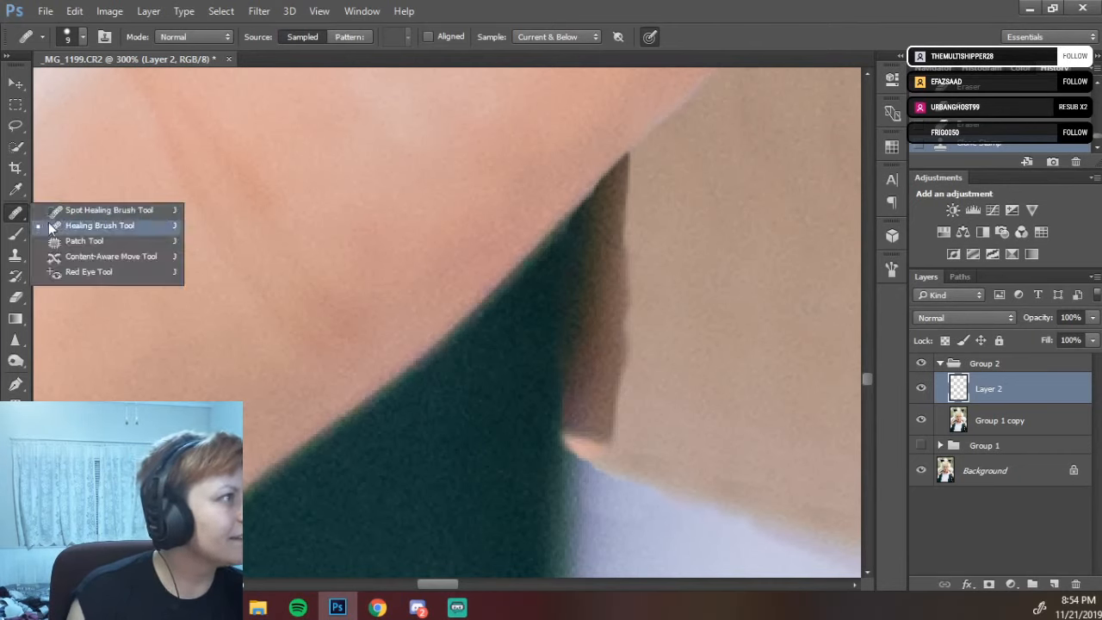
{"action": "left_click", "coordinate": [86, 234]}
{"action": "key", "text": "bracketright"}
{"action": "key", "text": "bracketright"}
{"action": "key", "text": "bracketright"}
{"action": "key", "text": "bracketright"}
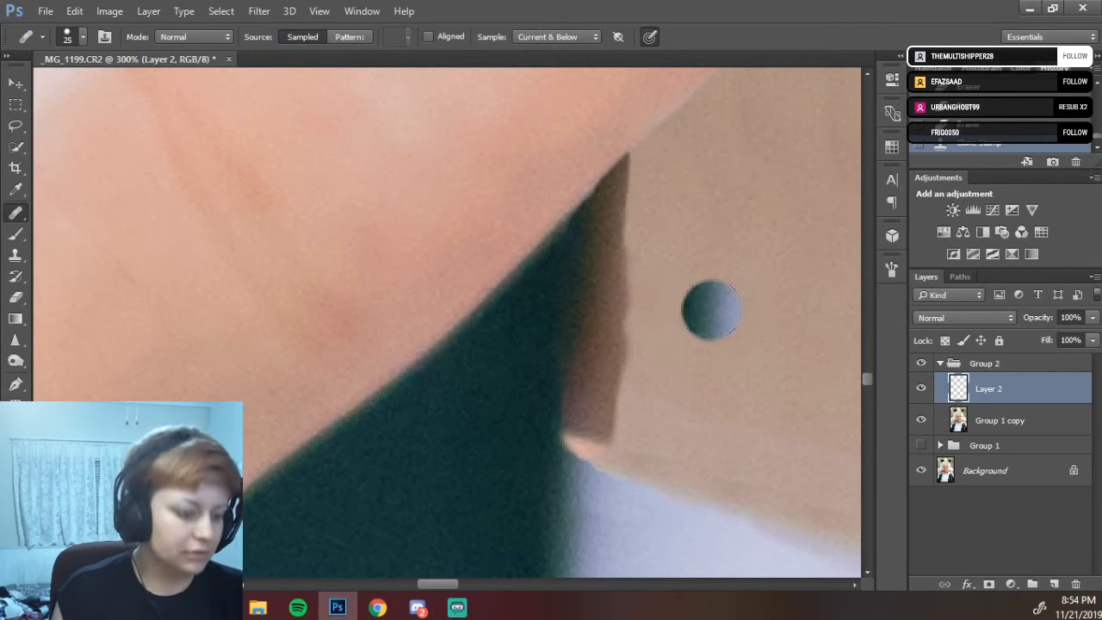
- Try to heal the outer edge of the cloned shadow with neck skin, then undo the strokes
{"action": "left_click", "coordinate": [698, 322], "text": "alt"}
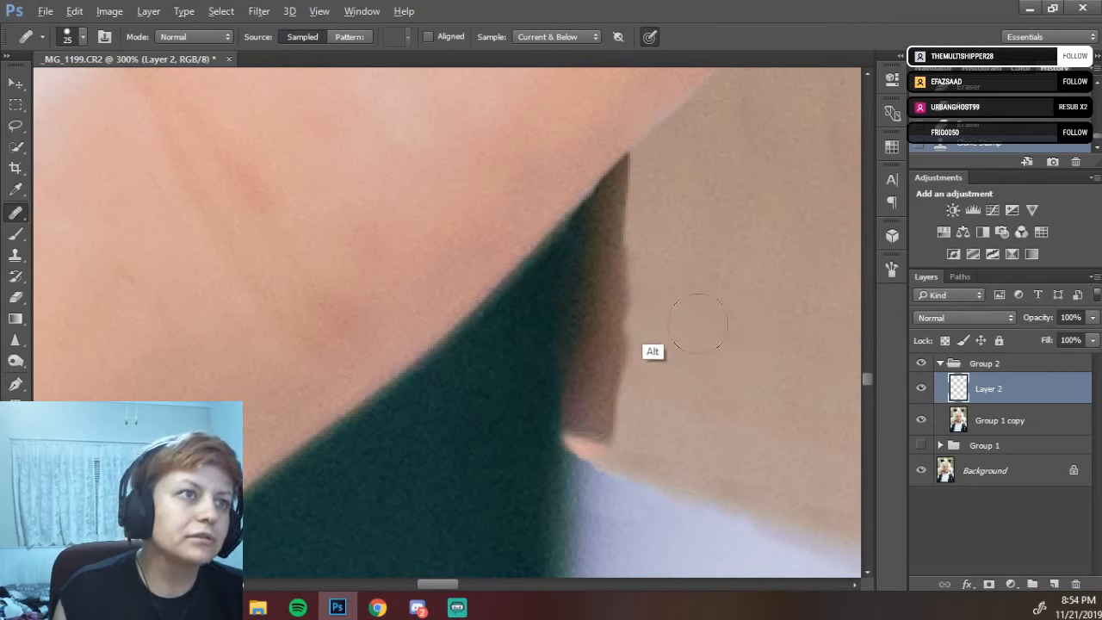
{"action": "left_click_drag", "start_coordinate": [652, 313], "coordinate": [644, 290]}
{"action": "left_click", "coordinate": [641, 328]}
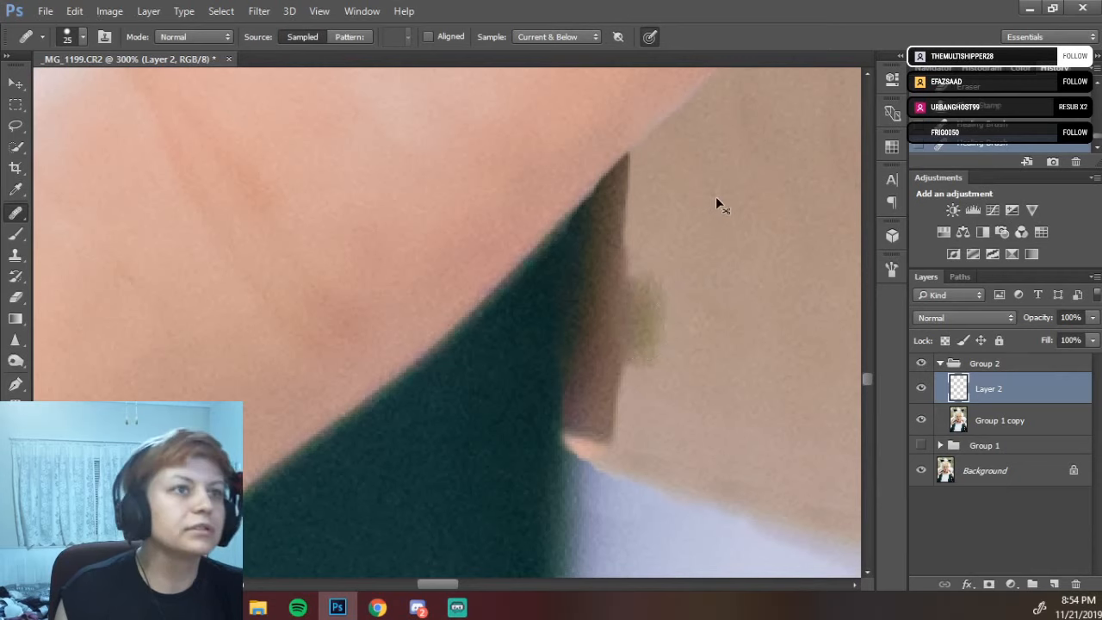
{"action": "key", "text": "ctrl+z"}
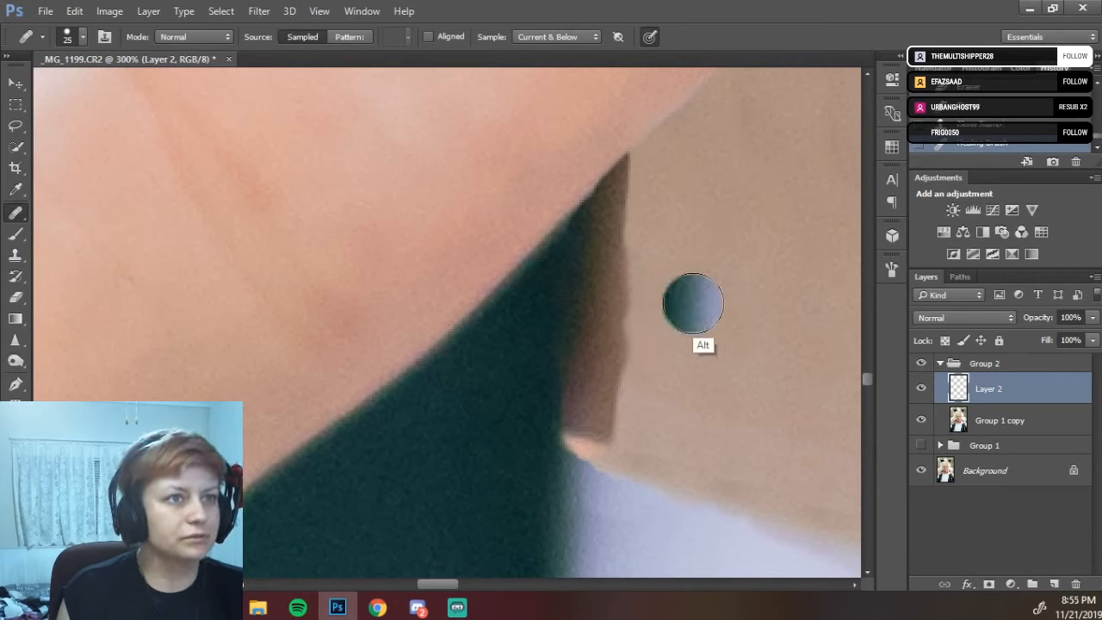
- Heal the small marks on the neck skin beside the shadow with skin sampled nearby, undoing the stray dab near the thumb
{"action": "left_click_drag", "start_coordinate": [703, 305], "coordinate": [690, 305]}
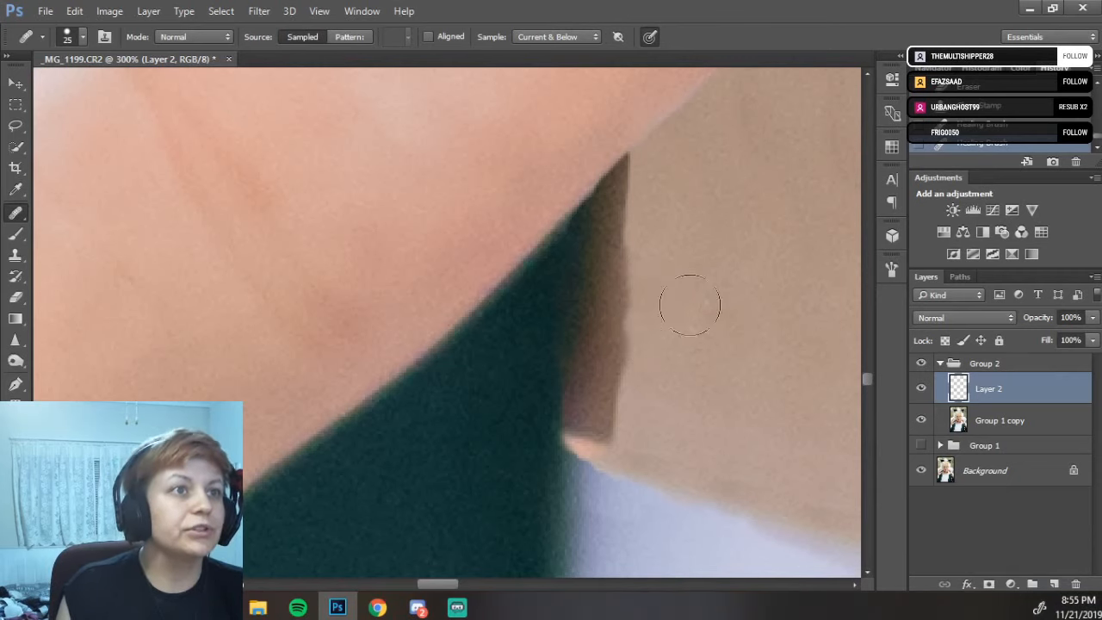
{"action": "left_click", "coordinate": [694, 308], "text": "alt"}
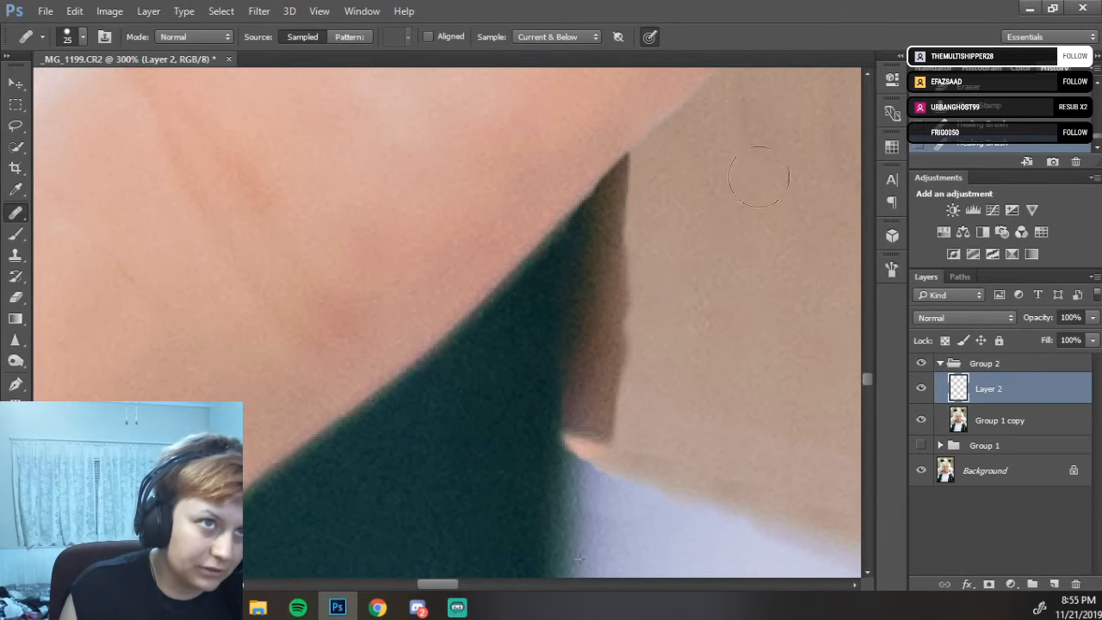
{"action": "left_click", "coordinate": [766, 150]}
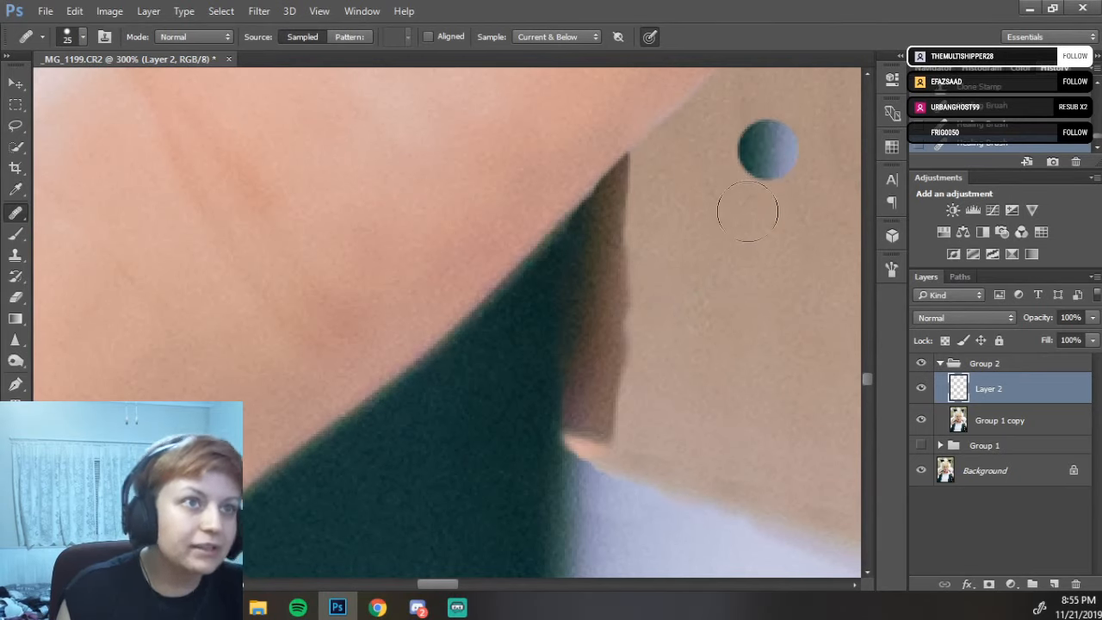
{"action": "key", "text": "ctrl+z"}
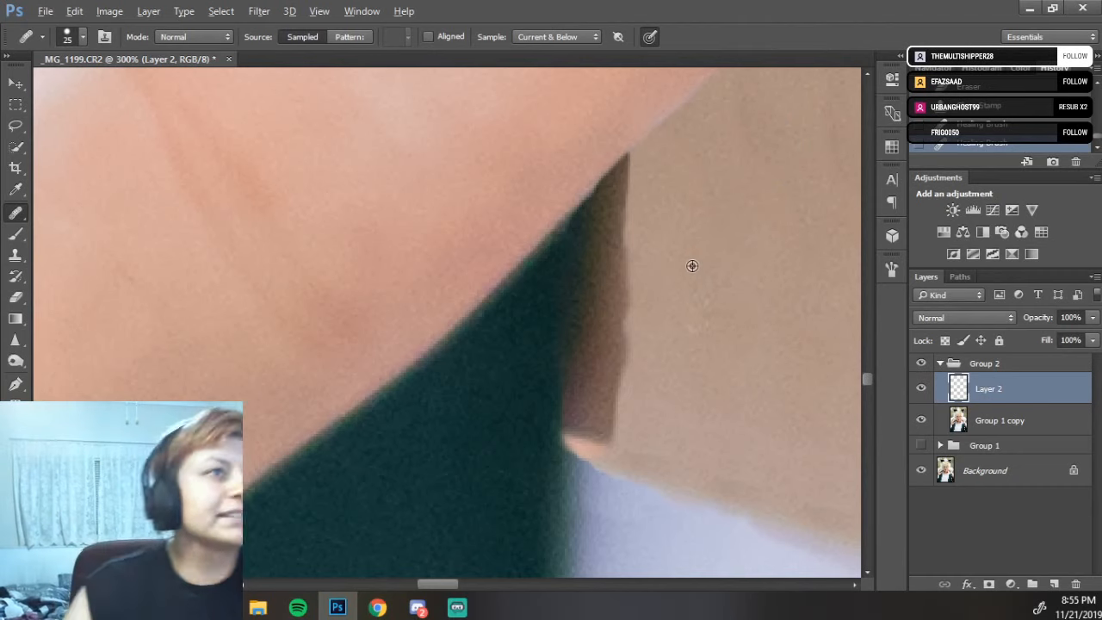
{"action": "left_click_drag", "start_coordinate": [687, 281], "coordinate": [706, 315]}
{"action": "left_click", "coordinate": [772, 258]}
{"action": "left_click", "coordinate": [755, 258], "text": "alt"}
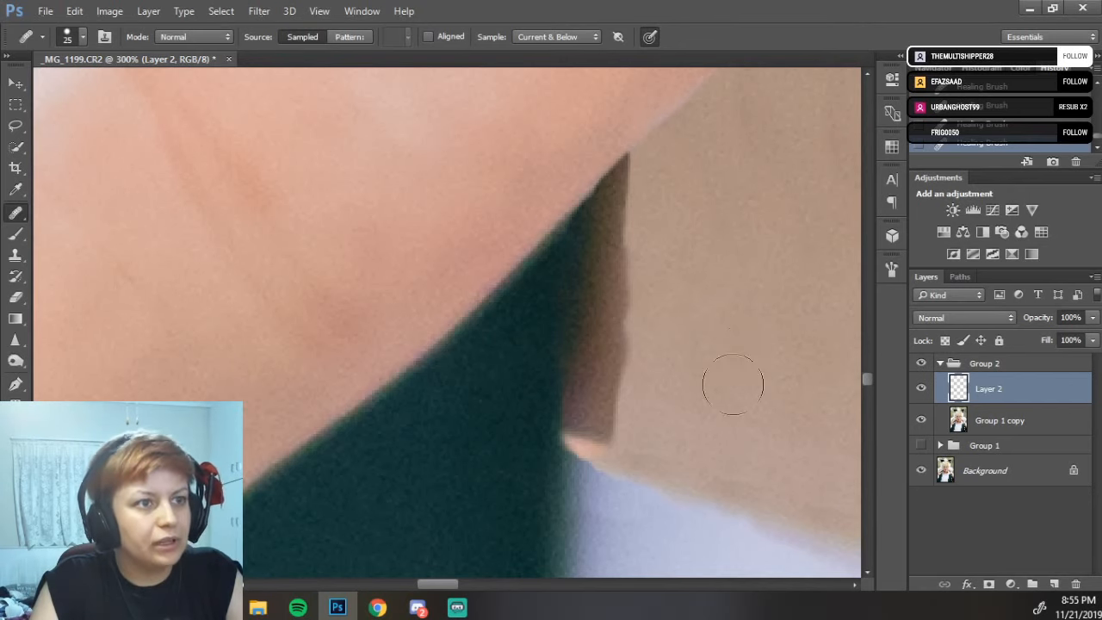
- Try to heal the middle of the shadow's outer edge with neck skin, then undo the healing
{"action": "mouse_move", "coordinate": [683, 287]}
{"action": "left_mouse_down"}
{"action": "mouse_move", "coordinate": [645, 315]}
{"action": "mouse_move", "coordinate": [650, 336]}
{"action": "left_mouse_up"}
{"action": "mouse_move", "coordinate": [671, 285]}
{"action": "left_mouse_down"}
{"action": "mouse_move", "coordinate": [637, 344]}
{"action": "mouse_move", "coordinate": [642, 278]}
{"action": "mouse_move", "coordinate": [627, 323]}
{"action": "mouse_move", "coordinate": [621, 304]}
{"action": "mouse_move", "coordinate": [651, 253]}
{"action": "left_mouse_up"}
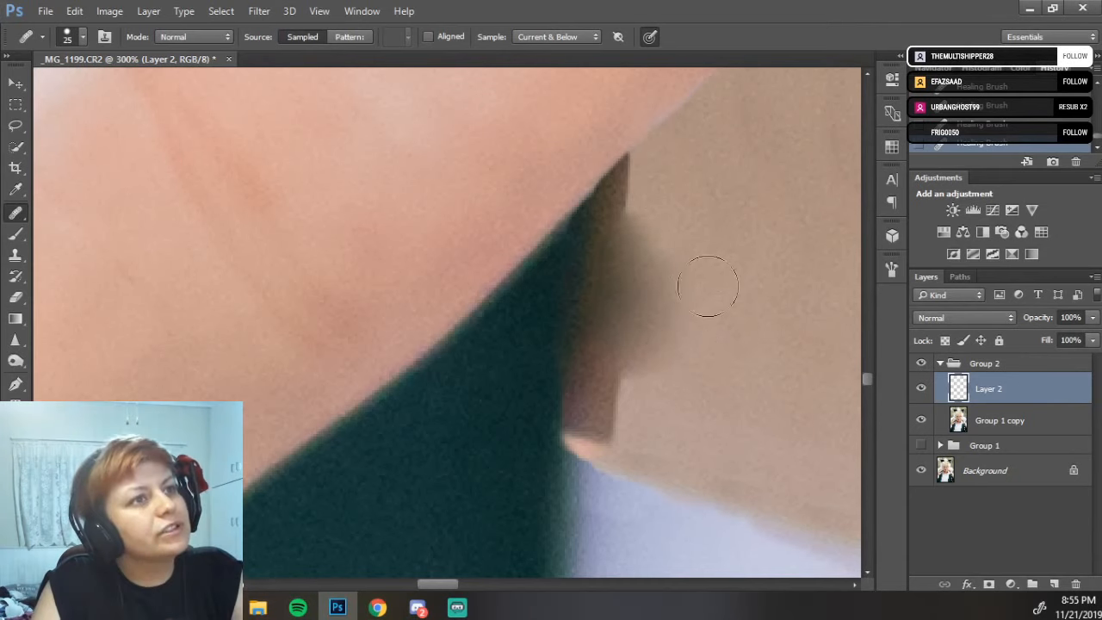
{"action": "key", "text": "ctrl+z"}
- Resample neck skin and heal the shadow's outer edge down to the shirt corner, undoing and redoing the stroke at its lower end
{"action": "left_click", "coordinate": [753, 264], "text": "alt"}
{"action": "mouse_move", "coordinate": [692, 296]}
{"action": "left_mouse_down"}
{"action": "mouse_move", "coordinate": [658, 312]}
{"action": "mouse_move", "coordinate": [639, 425]}
{"action": "mouse_move", "coordinate": [632, 368]}
{"action": "mouse_move", "coordinate": [656, 207]}
{"action": "left_mouse_up"}
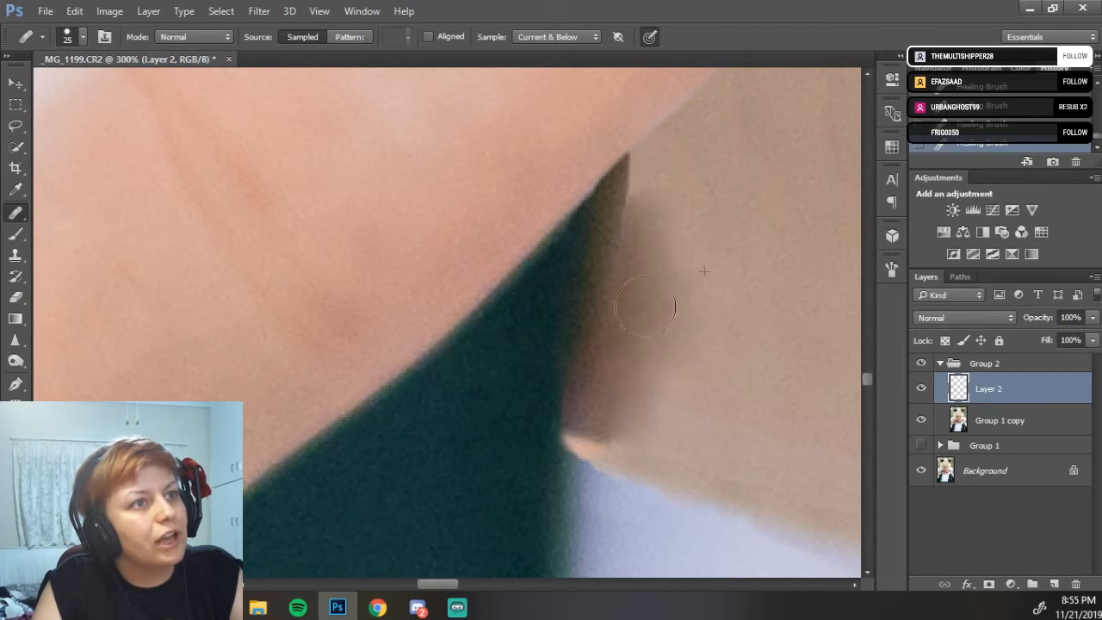
{"action": "mouse_move", "coordinate": [637, 424]}
{"action": "left_mouse_down"}
{"action": "mouse_move", "coordinate": [612, 440]}
{"action": "mouse_move", "coordinate": [600, 405]}
{"action": "mouse_move", "coordinate": [638, 362]}
{"action": "left_mouse_up"}
{"action": "mouse_move", "coordinate": [625, 401]}
{"action": "left_mouse_down"}
{"action": "mouse_move", "coordinate": [674, 349]}
{"action": "mouse_move", "coordinate": [637, 282]}
{"action": "mouse_move", "coordinate": [630, 320]}
{"action": "mouse_move", "coordinate": [656, 401]}
{"action": "mouse_move", "coordinate": [628, 405]}
{"action": "mouse_move", "coordinate": [619, 380]}
{"action": "mouse_move", "coordinate": [594, 432]}
{"action": "left_mouse_up"}
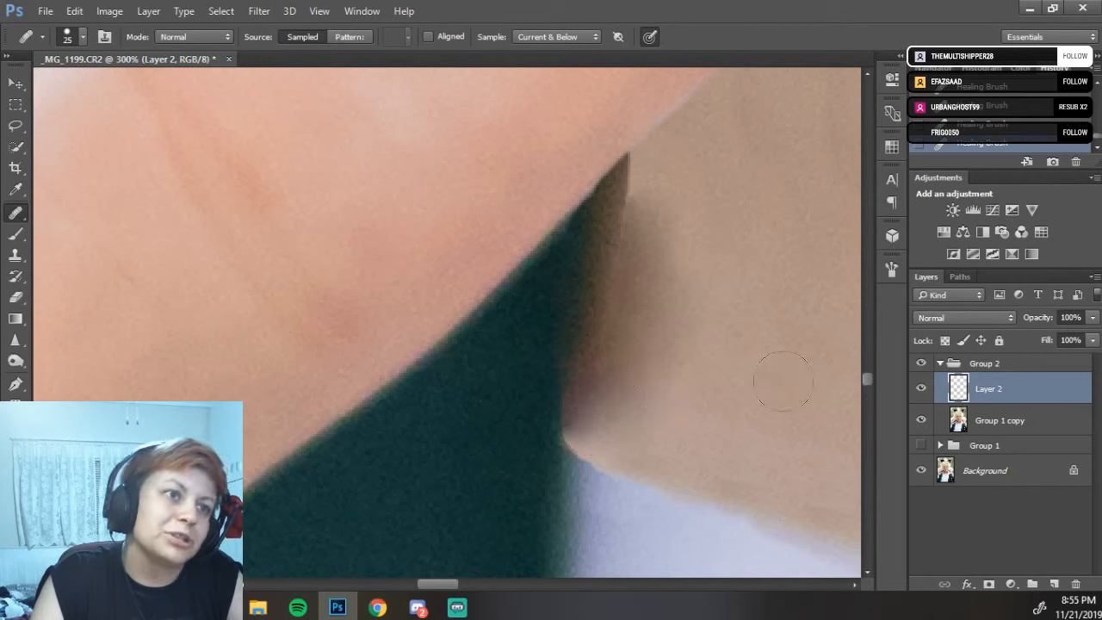
{"action": "key", "text": "ctrl+z"}
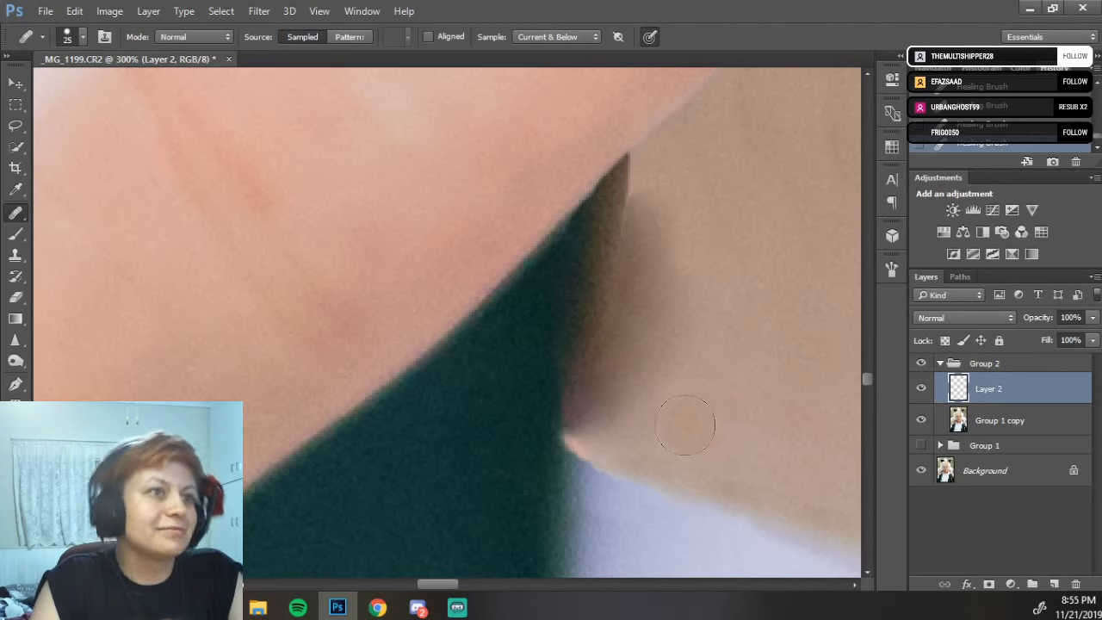
{"action": "left_click_drag", "start_coordinate": [646, 391], "coordinate": [601, 429]}
{"action": "mouse_move", "coordinate": [670, 353]}
{"action": "left_mouse_down"}
{"action": "mouse_move", "coordinate": [667, 299]}
{"action": "mouse_move", "coordinate": [639, 304]}
{"action": "left_mouse_up"}
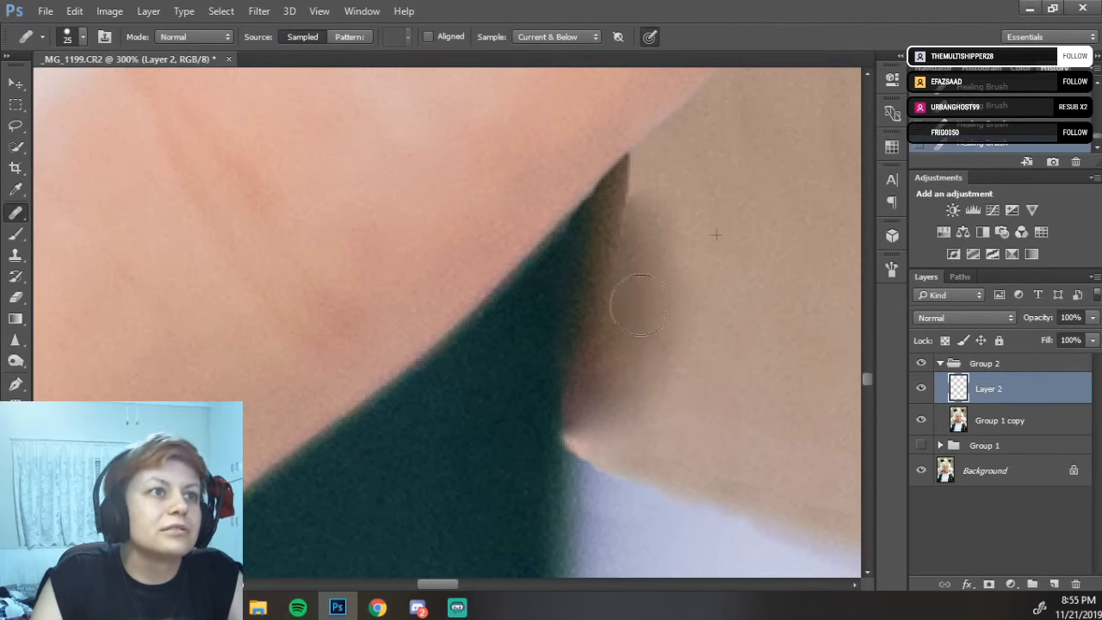
{"action": "mouse_move", "coordinate": [637, 342]}
{"action": "left_mouse_down"}
{"action": "mouse_move", "coordinate": [652, 347]}
{"action": "mouse_move", "coordinate": [640, 320]}
{"action": "mouse_move", "coordinate": [616, 380]}
{"action": "mouse_move", "coordinate": [638, 284]}
{"action": "mouse_move", "coordinate": [620, 199]}
{"action": "mouse_move", "coordinate": [636, 286]}
{"action": "mouse_move", "coordinate": [603, 357]}
{"action": "mouse_move", "coordinate": [626, 267]}
{"action": "mouse_move", "coordinate": [659, 229]}
{"action": "mouse_move", "coordinate": [643, 296]}
{"action": "left_mouse_up"}
- Sample neck skin farther from the shadow and heal the hard upper part of the shadow's outer edge below the thumb
{"action": "left_click", "coordinate": [769, 291], "text": "alt"}
{"action": "scroll", "coordinate": [711, 355], "scroll_direction": "up", "scroll_amount": 5}
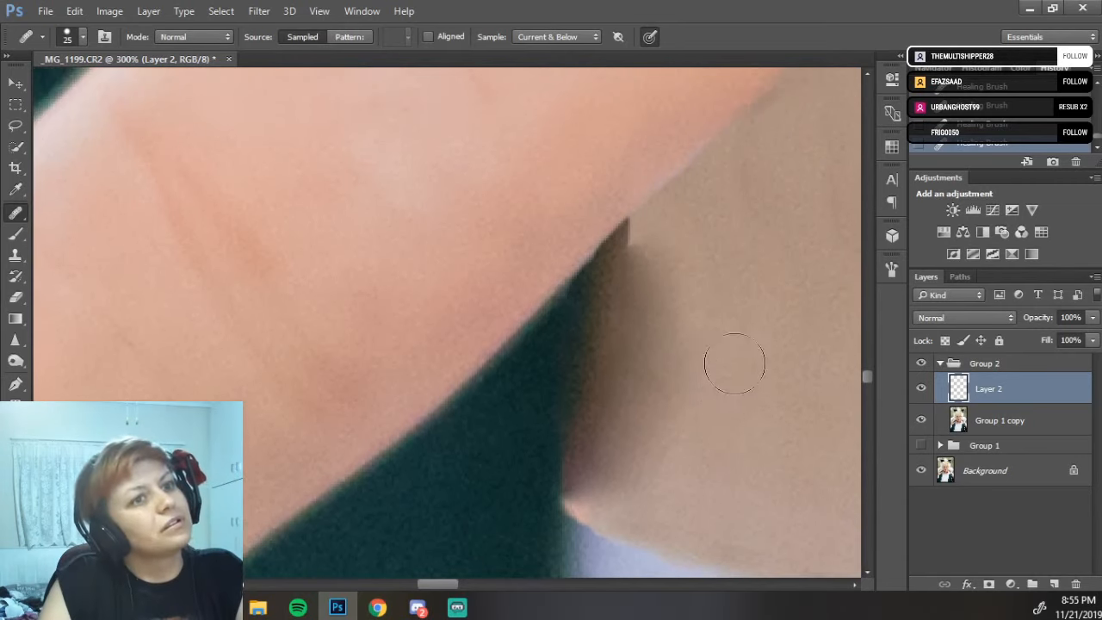
{"action": "scroll", "coordinate": [713, 399], "scroll_direction": "up", "scroll_amount": 1}
{"action": "mouse_move", "coordinate": [686, 361]}
{"action": "left_mouse_down"}
{"action": "mouse_move", "coordinate": [672, 327]}
{"action": "mouse_move", "coordinate": [653, 343]}
{"action": "mouse_move", "coordinate": [653, 272]}
{"action": "mouse_move", "coordinate": [646, 420]}
{"action": "left_mouse_up"}
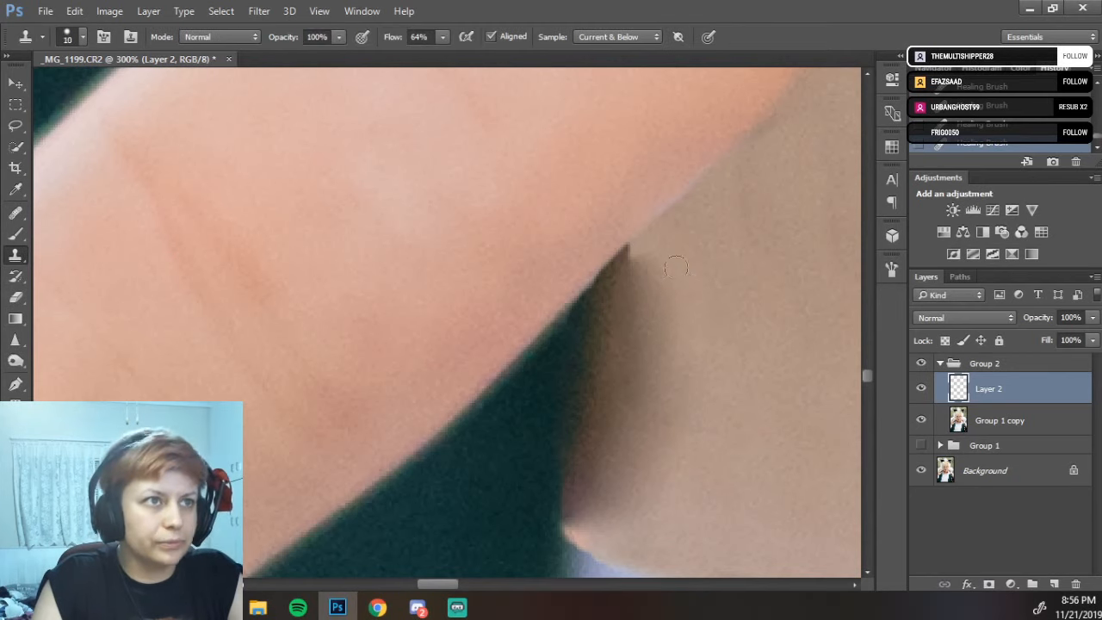
- Clone shadow tone with a 10 px Clone Stamp along the thumb's lower edge and over the pink spot at the shirt corner
{"action": "left_click", "coordinate": [644, 264], "text": "alt"}
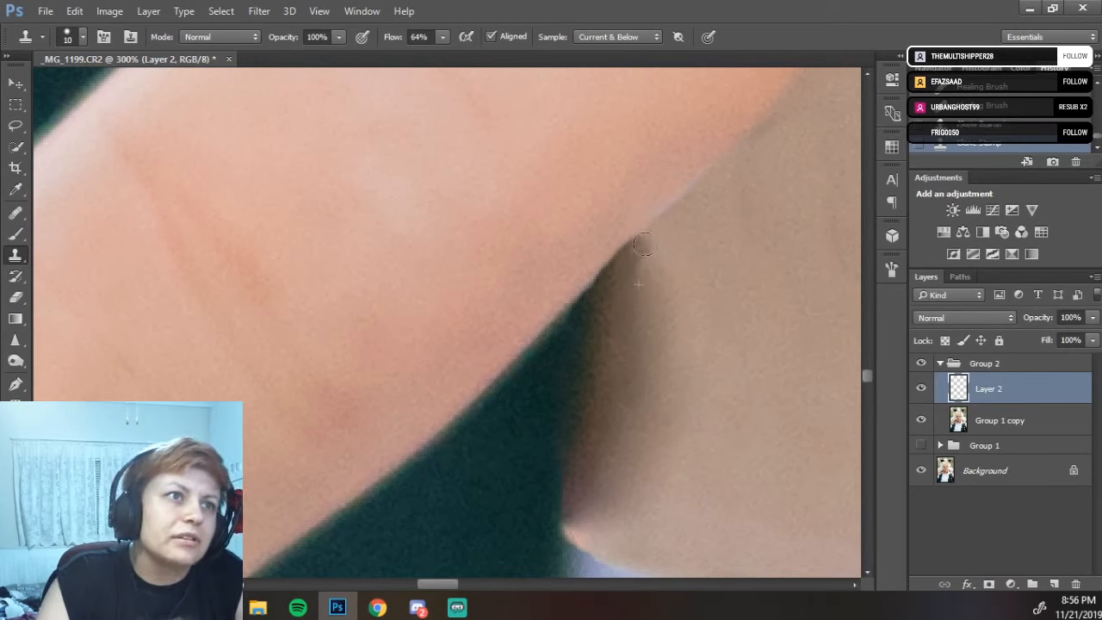
{"action": "left_click", "coordinate": [662, 235]}
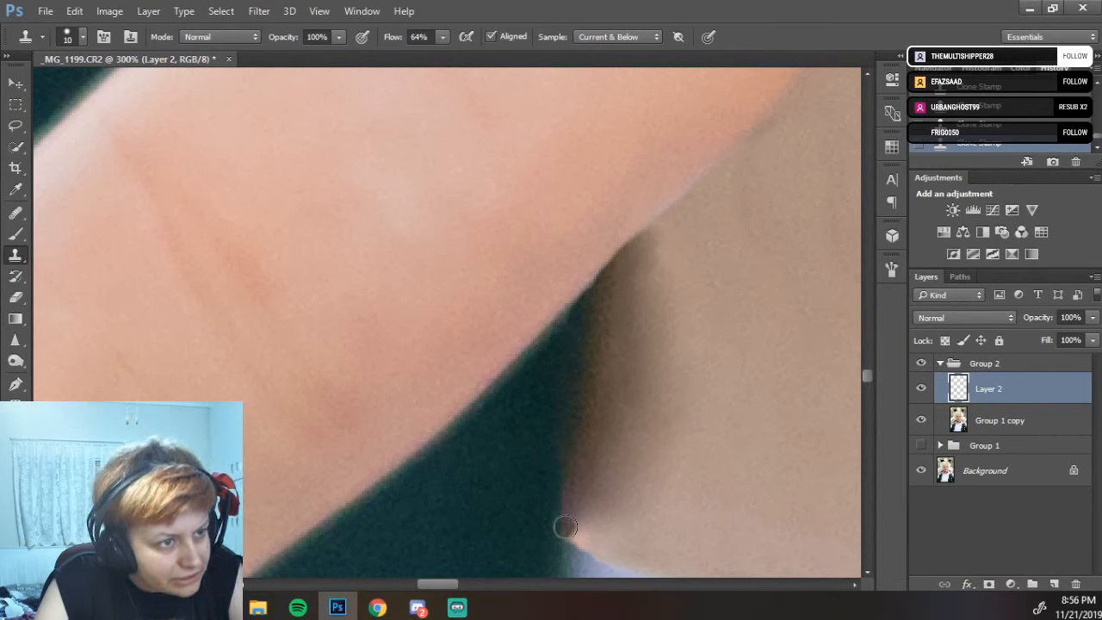
{"action": "left_click_drag", "start_coordinate": [565, 527], "coordinate": [575, 537]}
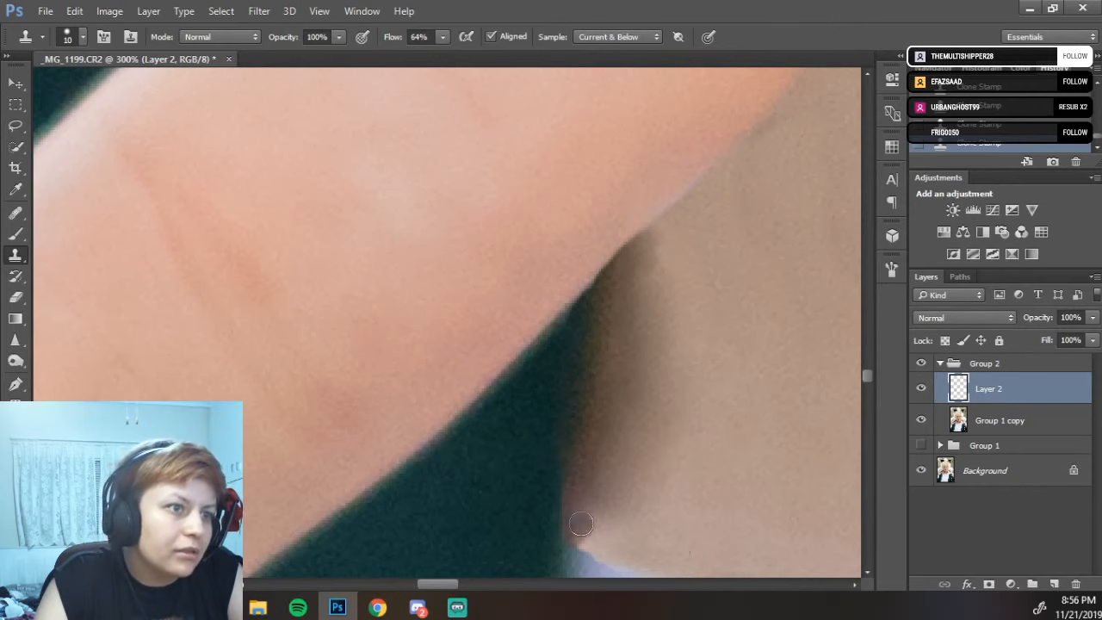
{"action": "left_click_drag", "start_coordinate": [580, 542], "coordinate": [587, 551]}
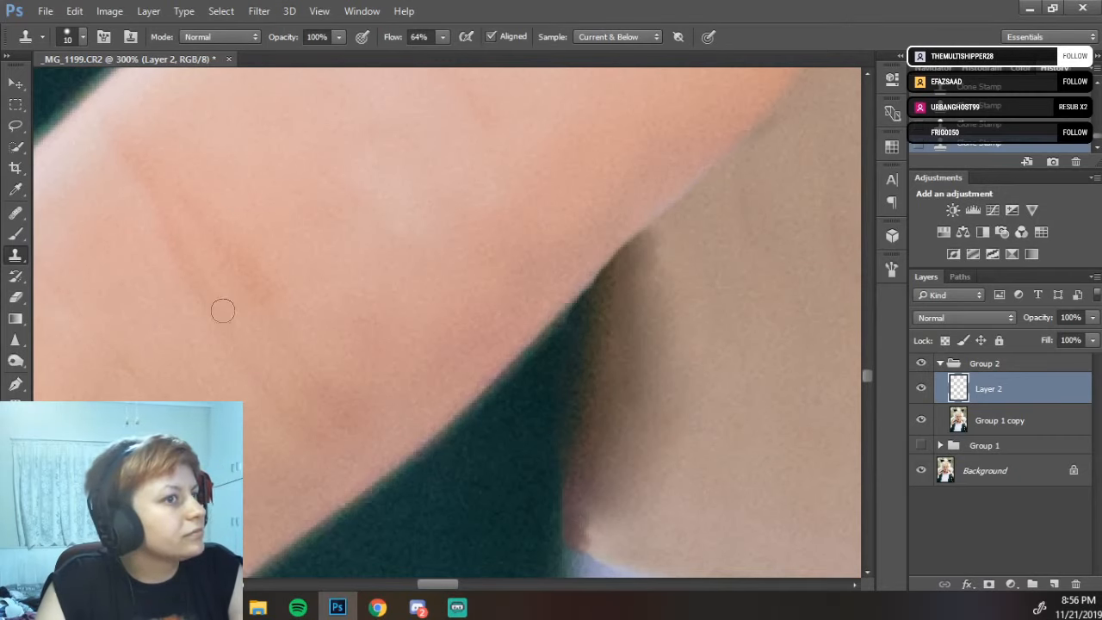
- Examine how the retouched shadow and shirt corner blend with the thumb, jacket and neck from farther away and close up
{"action": "scroll", "coordinate": [430, 418], "scroll_direction": "down", "scroll_amount": 2}
{"action": "key", "text": "ctrl+minus"}
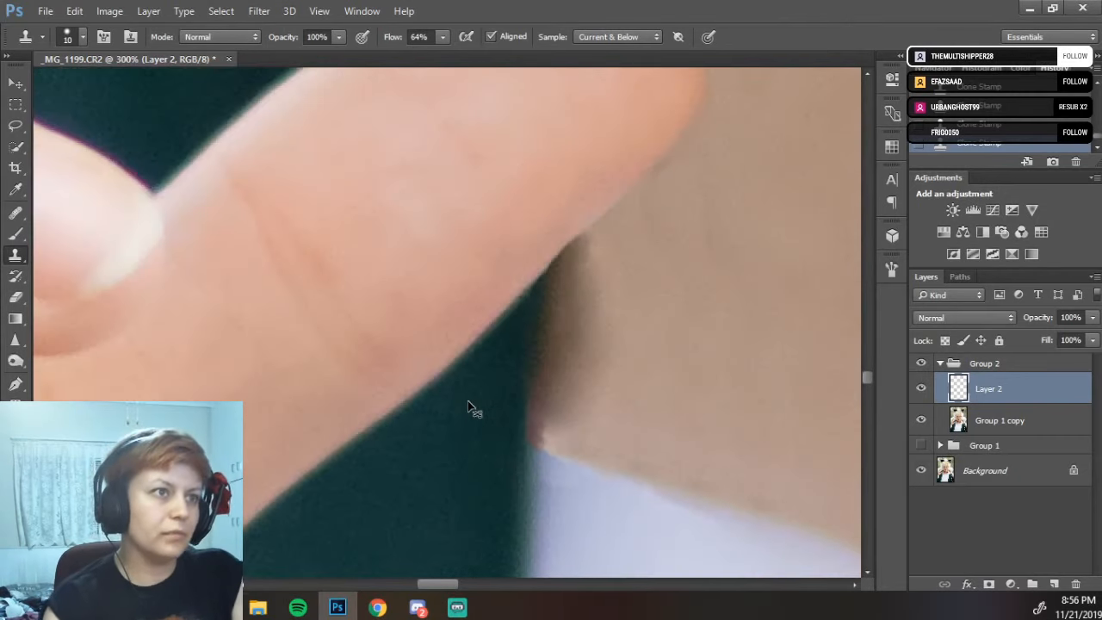
{"action": "key", "text": "ctrl+minus"}
{"action": "key", "text": "ctrl+minus"}
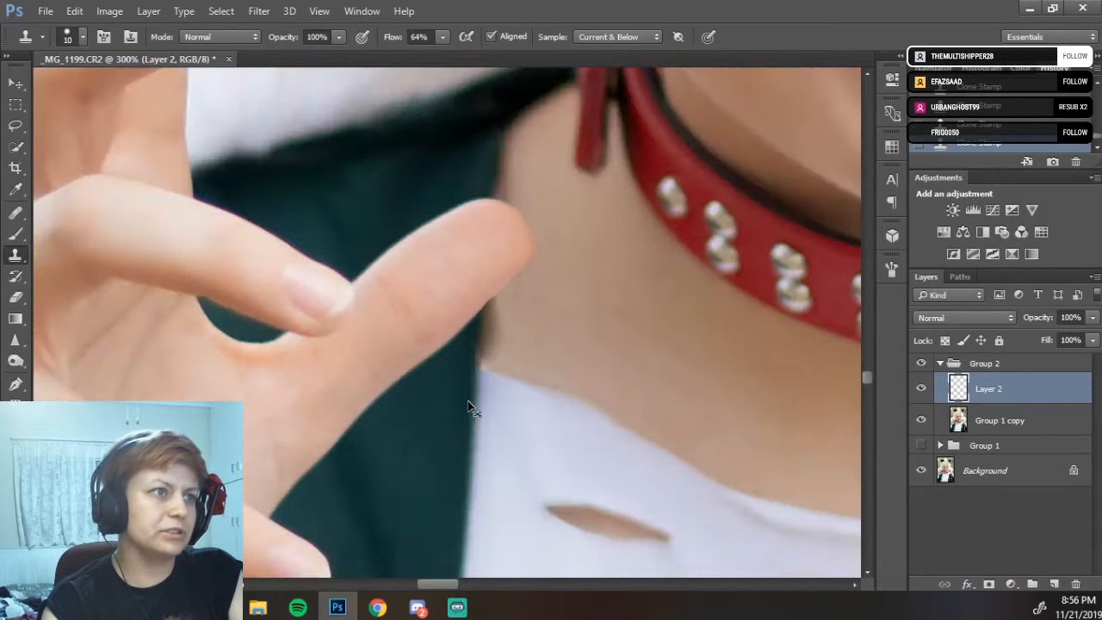
{"action": "key", "text": "ctrl+minus"}
{"action": "key", "text": "ctrl+minus"}
{"action": "key", "text": "ctrl+minus"}
{"action": "key", "text": "ctrl+minus"}
{"action": "key", "text": "ctrl+minus"}
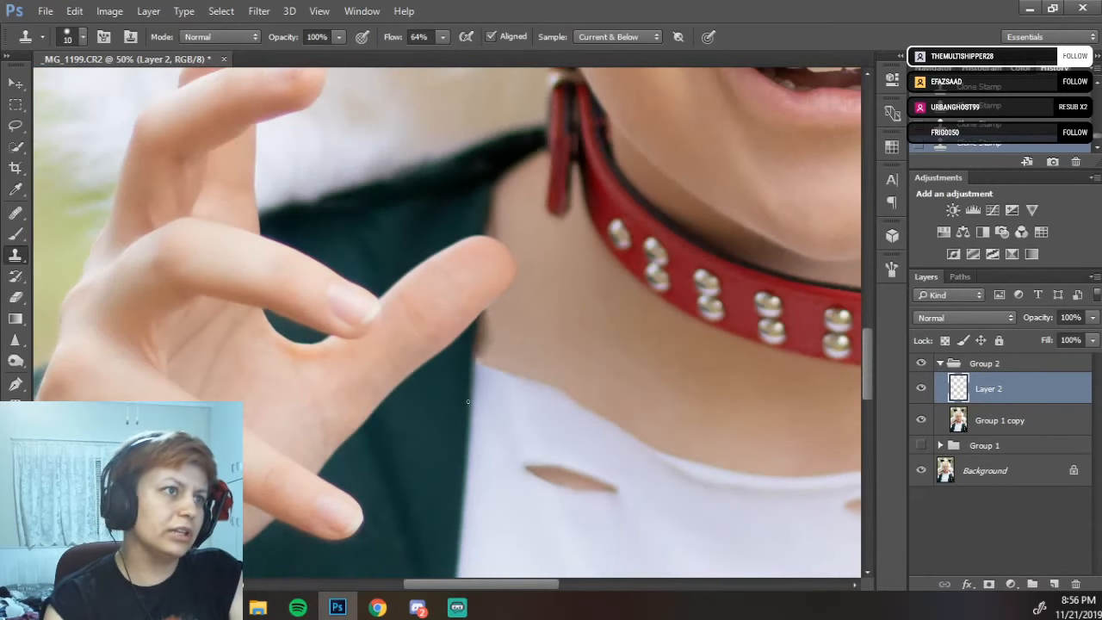
{"action": "key", "text": "ctrl+plus"}
{"action": "key", "text": "ctrl+plus"}
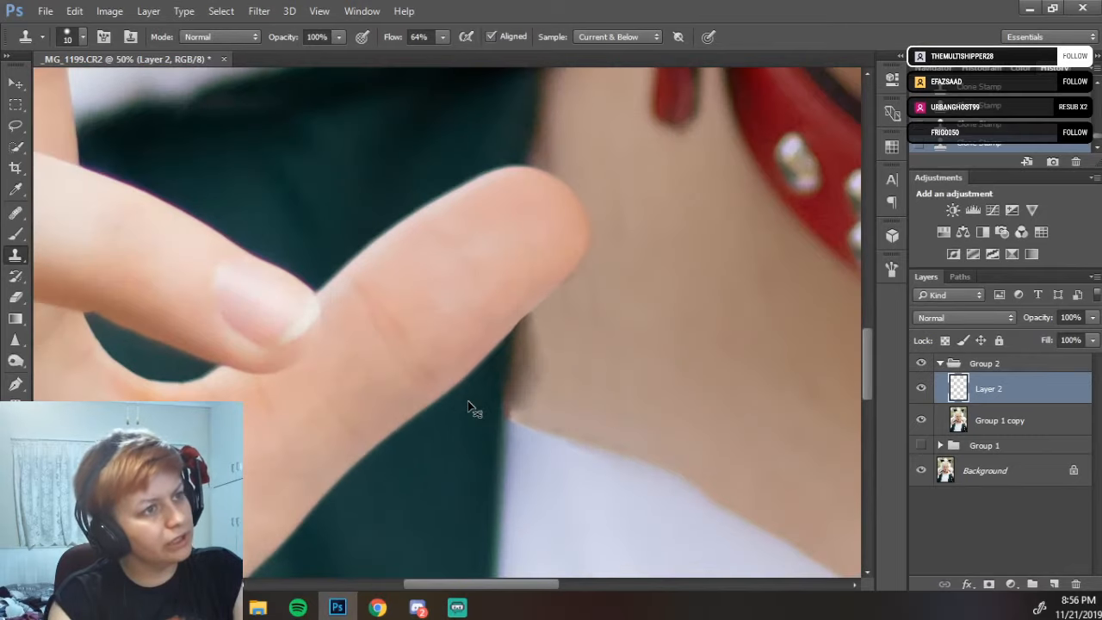
{"action": "key", "text": "ctrl+plus"}
{"action": "key", "text": "ctrl+plus"}
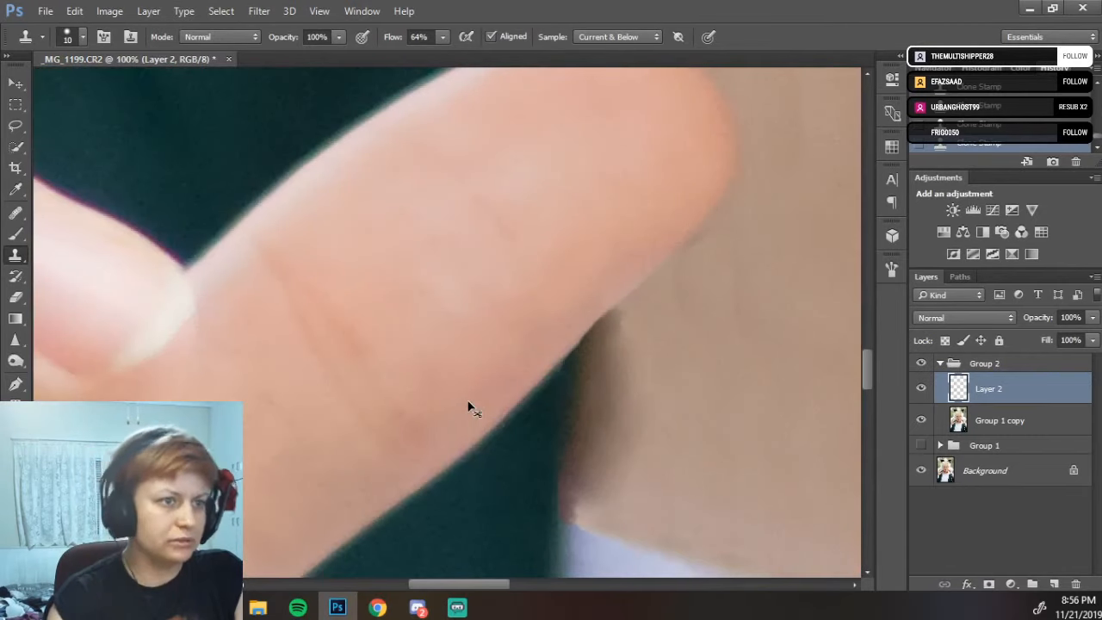
{"action": "key", "text": "ctrl+plus"}
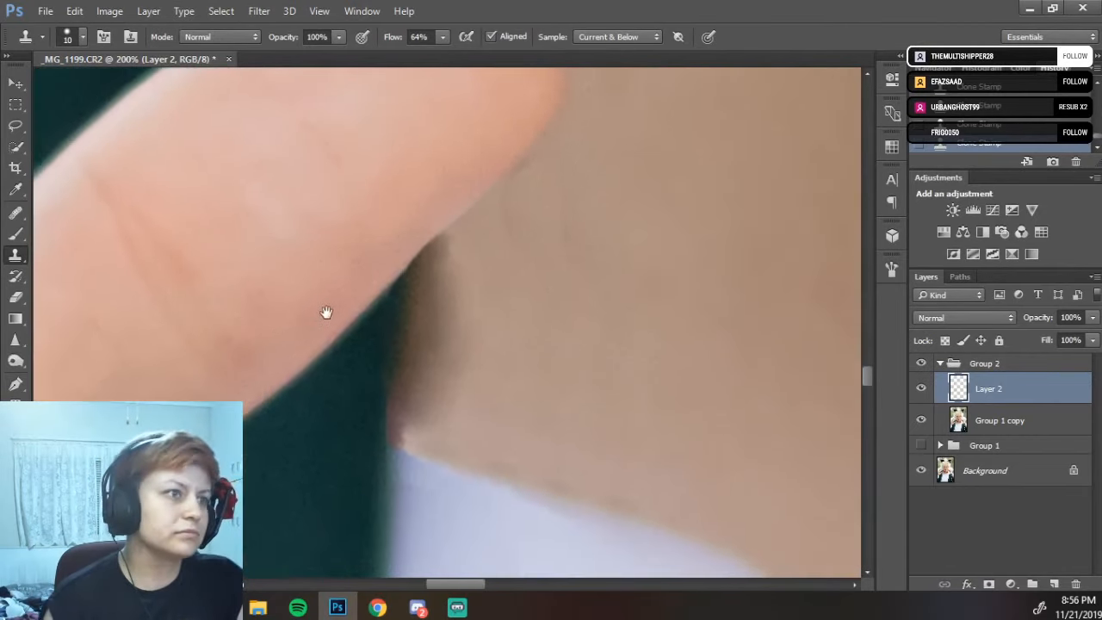
{"action": "left_click_drag", "start_coordinate": [357, 370], "coordinate": [398, 332]}
- Clone neck skin with a 20 px Clone Stamp over the patch beside the shadow's lower end, just above the shirt edge
{"action": "key", "text": "b"}
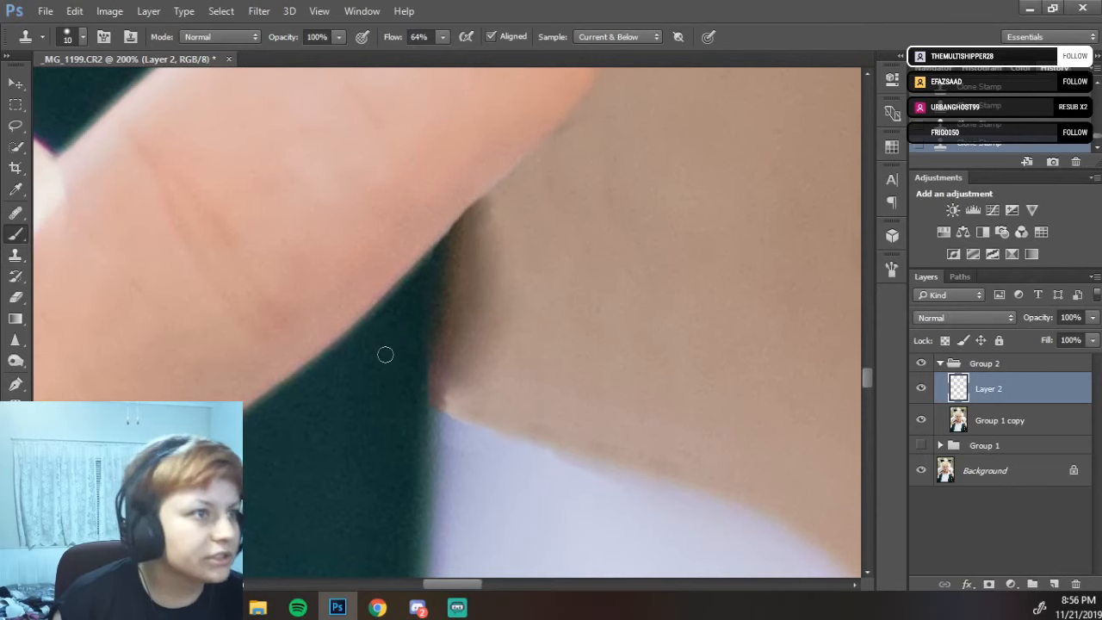
{"action": "mouse_move", "coordinate": [471, 382]}
{"action": "left_mouse_down"}
{"action": "mouse_move", "coordinate": [475, 327]}
{"action": "mouse_move", "coordinate": [472, 343]}
{"action": "left_mouse_up"}
{"action": "key", "text": "s"}
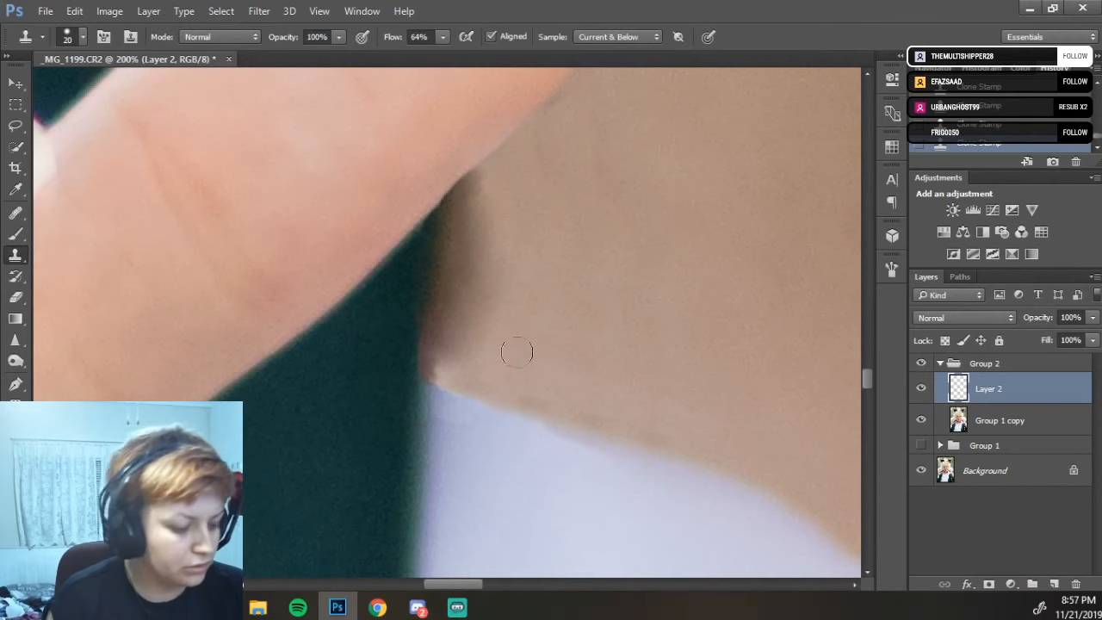
{"action": "left_click", "coordinate": [550, 308], "text": "alt"}
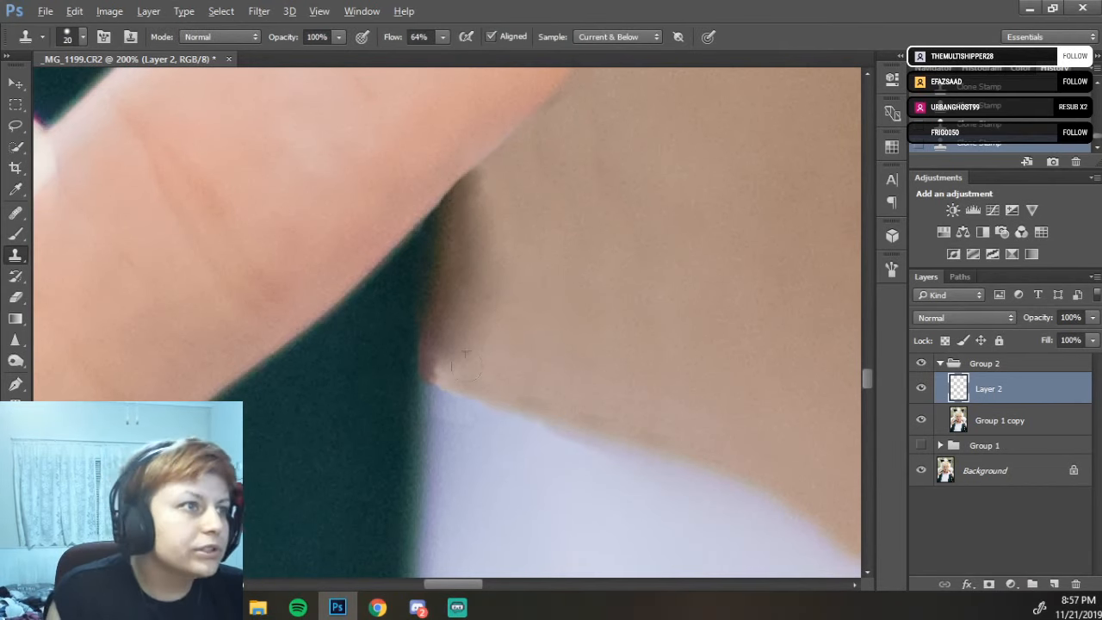
{"action": "left_click", "coordinate": [546, 335], "text": "alt"}
{"action": "left_click", "coordinate": [541, 333], "text": "alt"}
{"action": "mouse_move", "coordinate": [476, 377]}
{"action": "left_mouse_down"}
{"action": "mouse_move", "coordinate": [470, 364]}
{"action": "mouse_move", "coordinate": [445, 366]}
{"action": "mouse_move", "coordinate": [457, 368]}
{"action": "left_mouse_up"}
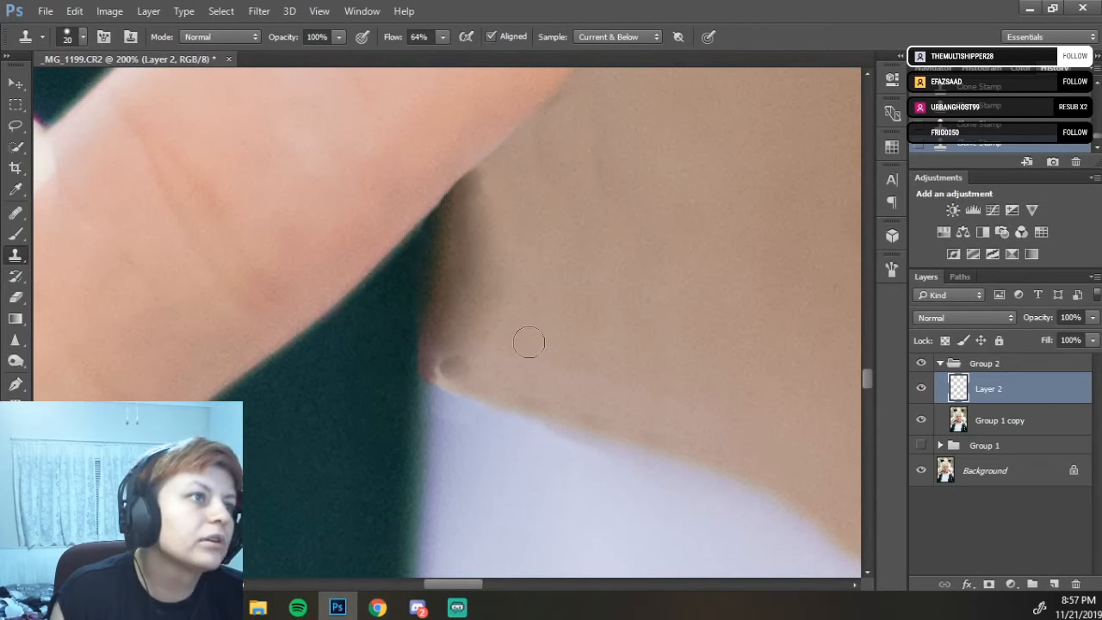
{"action": "left_click", "coordinate": [454, 367]}
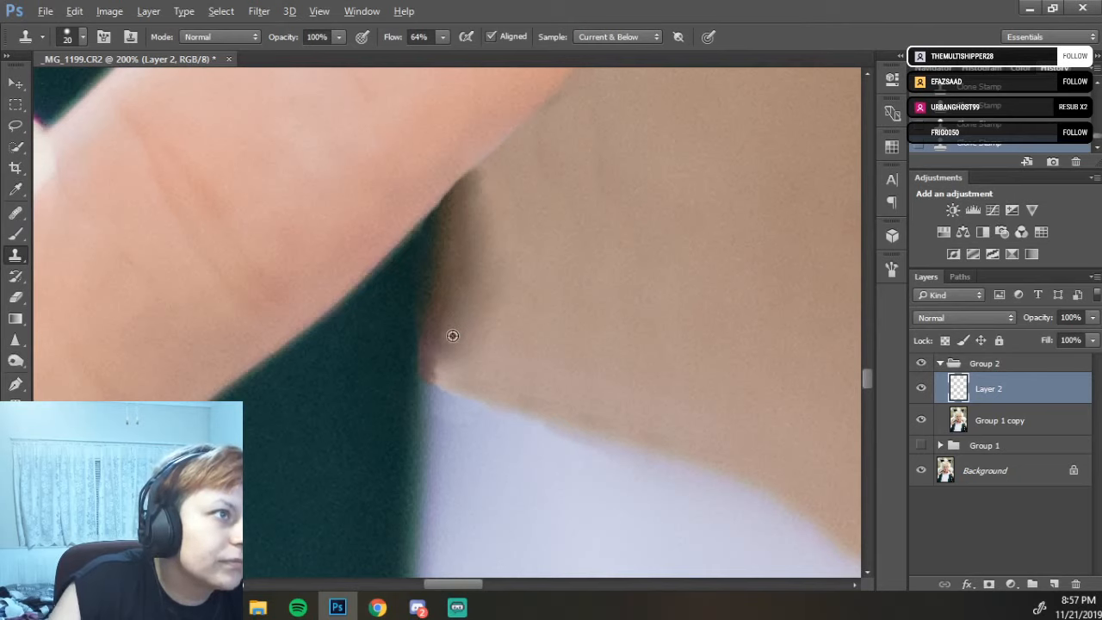
- Clone shadow tone down over the reddish corner where the jacket, shadow and shirt meet
{"action": "left_click", "coordinate": [447, 340], "text": "alt"}
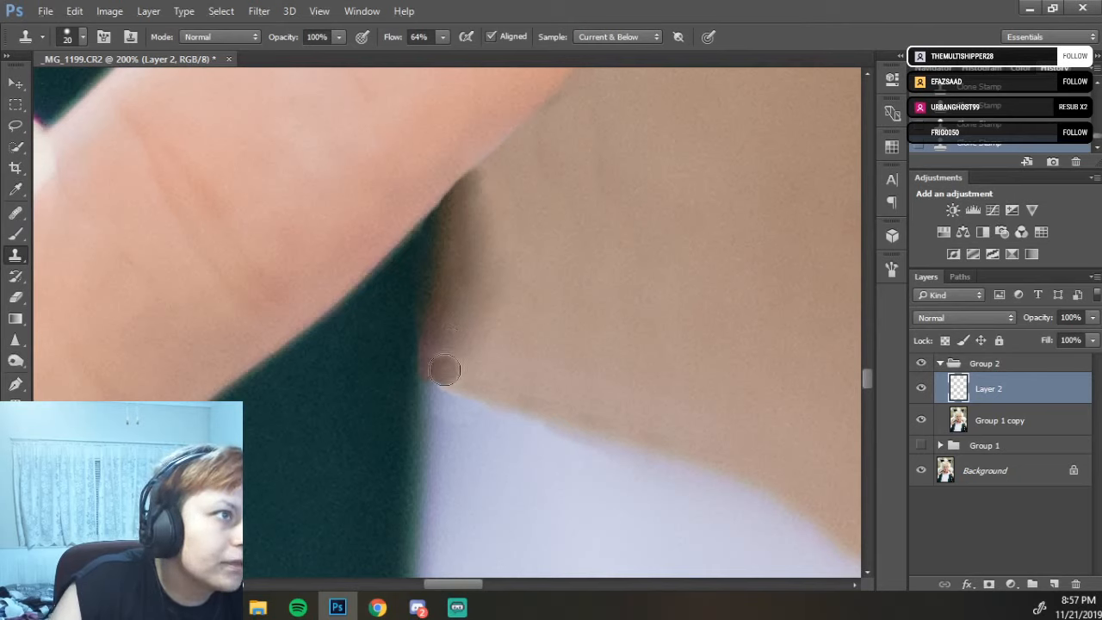
{"action": "mouse_move", "coordinate": [445, 364]}
{"action": "left_mouse_down"}
{"action": "mouse_move", "coordinate": [445, 378]}
{"action": "mouse_move", "coordinate": [441, 338]}
{"action": "left_mouse_up"}
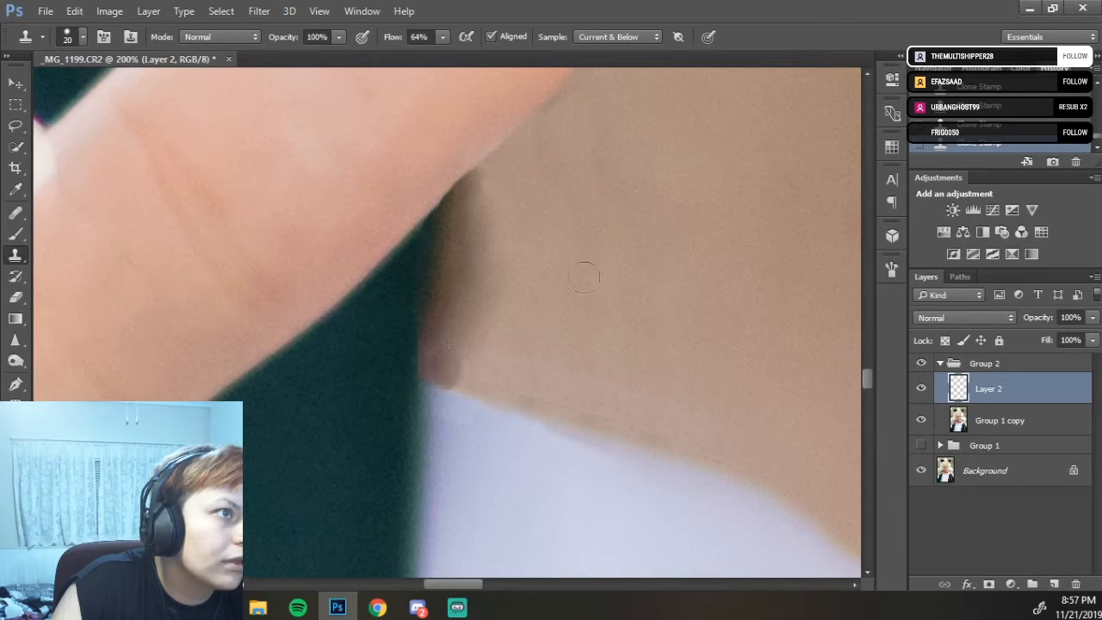
{"action": "left_click_drag", "start_coordinate": [460, 340], "coordinate": [431, 350]}
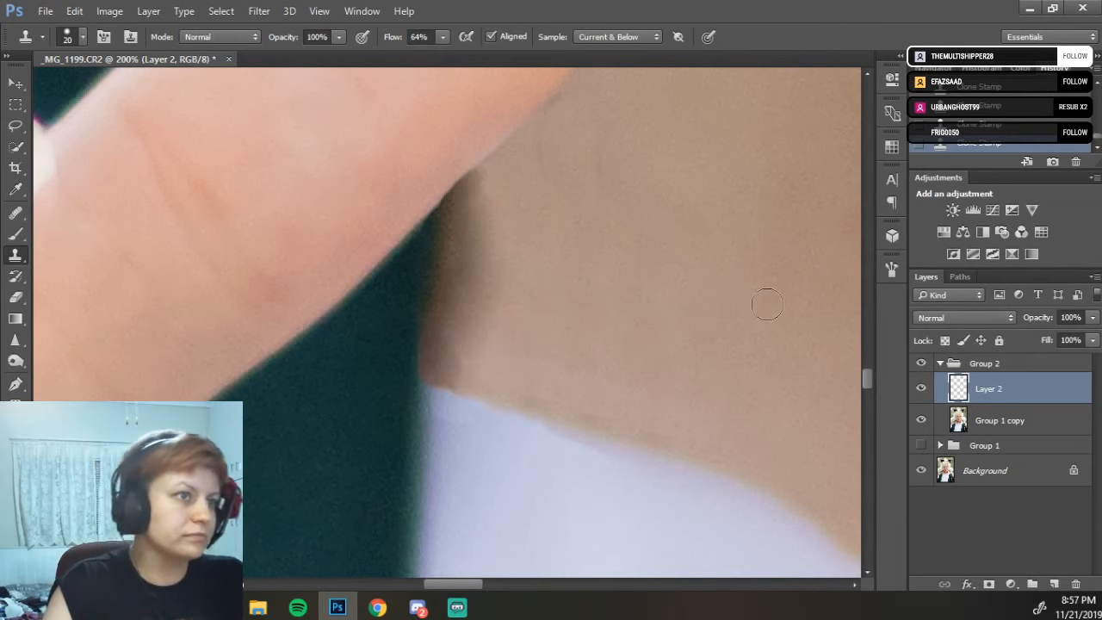
- Switch to the Blur tool at 59% strength, try softening the shirt's upper edge, and undo the stroke
{"action": "left_click", "coordinate": [20, 340]}
{"action": "left_click", "coordinate": [64, 337]}
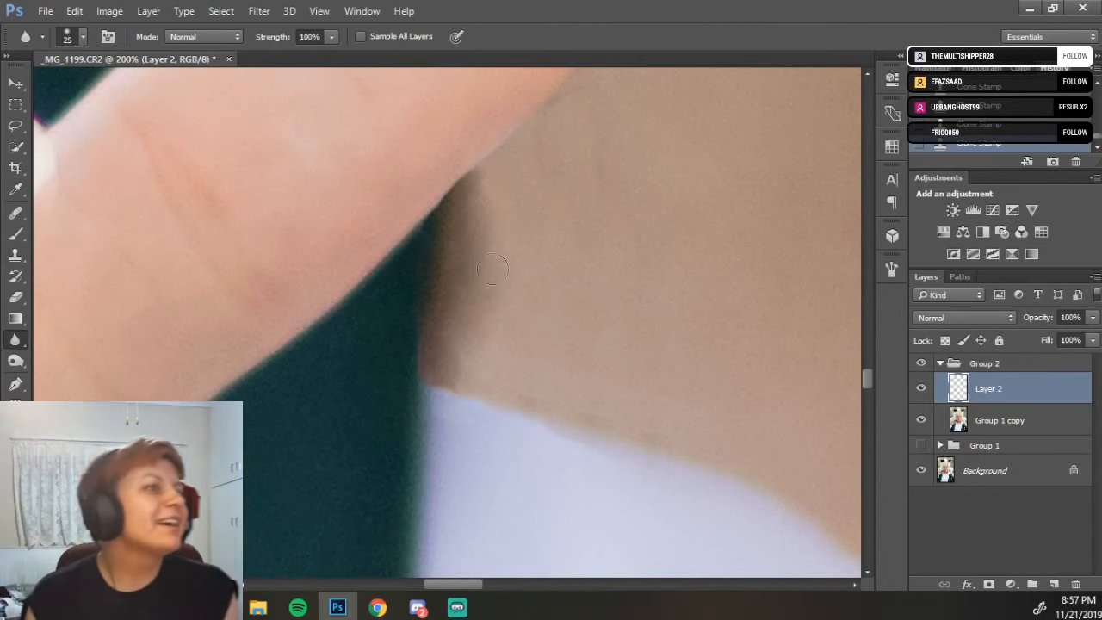
{"action": "left_click_drag", "start_coordinate": [273, 41], "coordinate": [249, 51]}
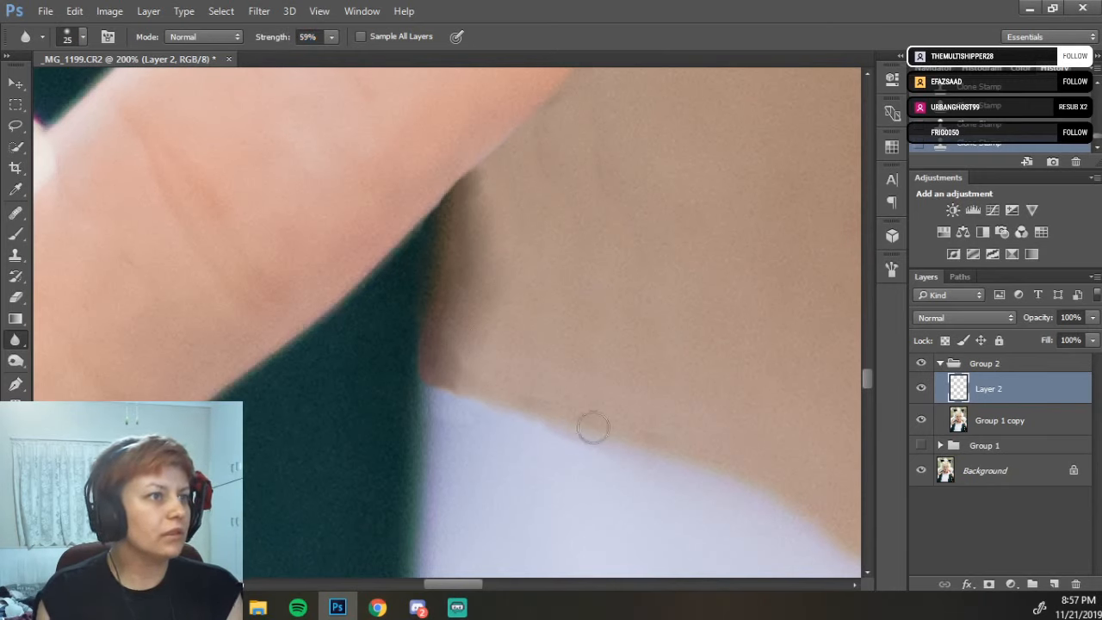
{"action": "mouse_move", "coordinate": [573, 422]}
{"action": "left_mouse_down"}
{"action": "mouse_move", "coordinate": [636, 457]}
{"action": "mouse_move", "coordinate": [682, 465]}
{"action": "mouse_move", "coordinate": [700, 491]}
{"action": "left_mouse_up"}
{"action": "key", "text": "ctrl"}
{"action": "key", "text": "ctrl+z"}
- Set the Blur strength to 36% and soften the retouched area and the neck skin around the thumb
{"action": "left_click", "coordinate": [277, 38]}
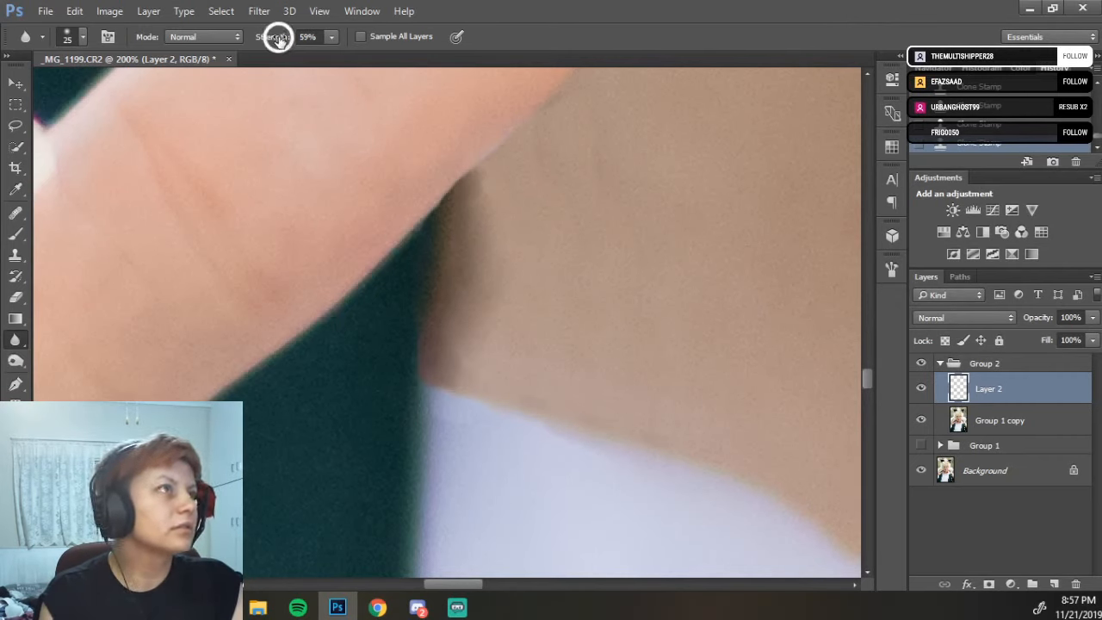
{"action": "left_click_drag", "start_coordinate": [282, 38], "coordinate": [261, 43]}
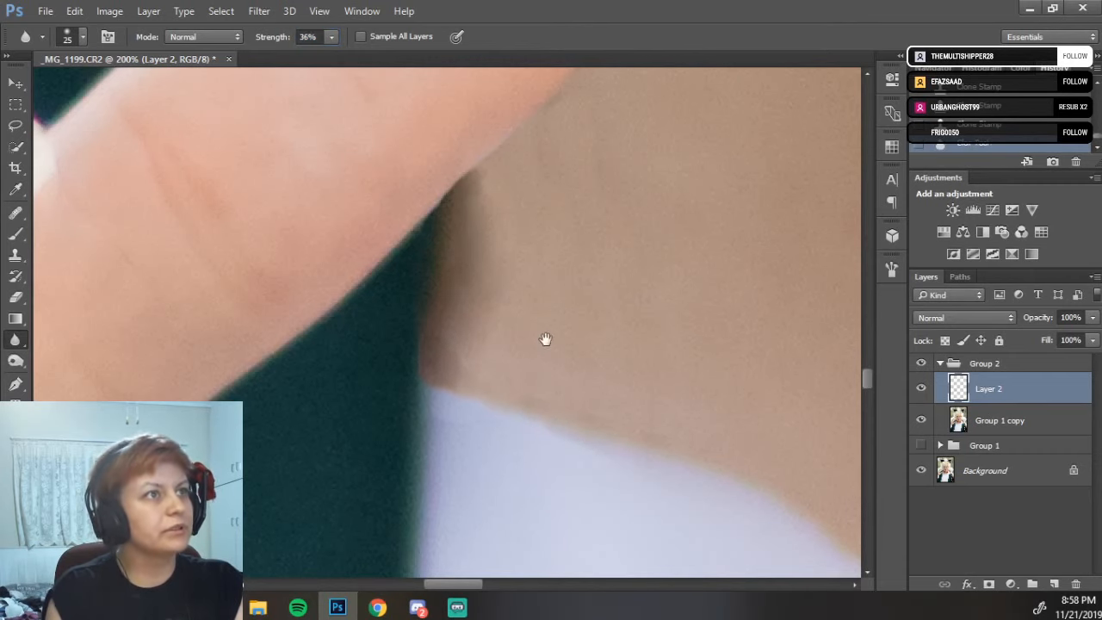
{"action": "scroll", "coordinate": [583, 308], "scroll_direction": "up", "scroll_amount": 3}
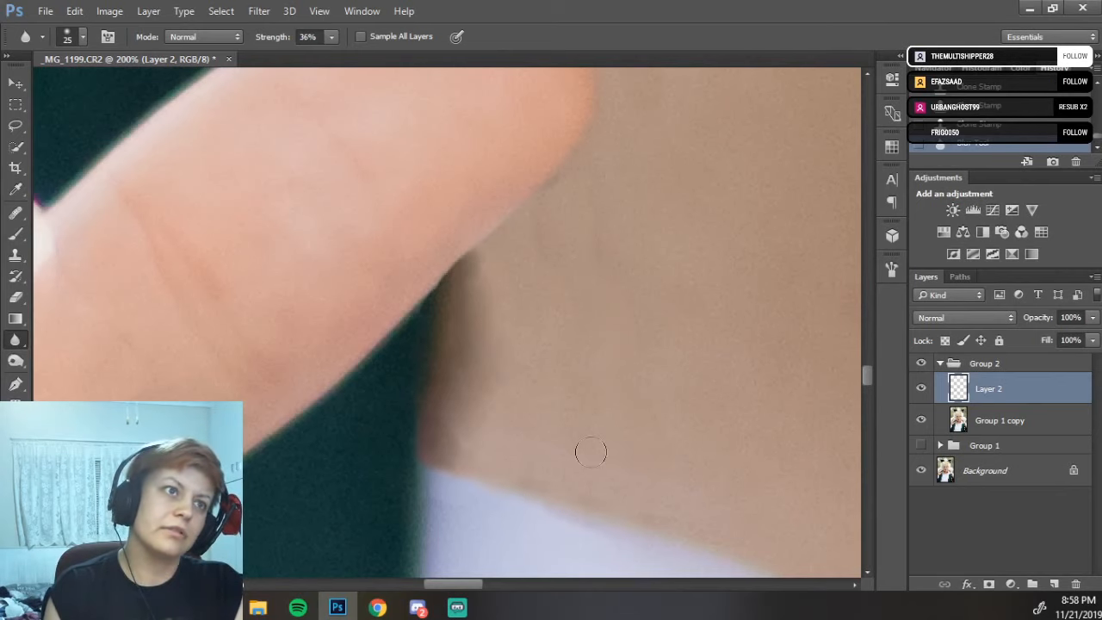
{"action": "scroll", "coordinate": [591, 452], "scroll_direction": "up", "scroll_amount": 9}
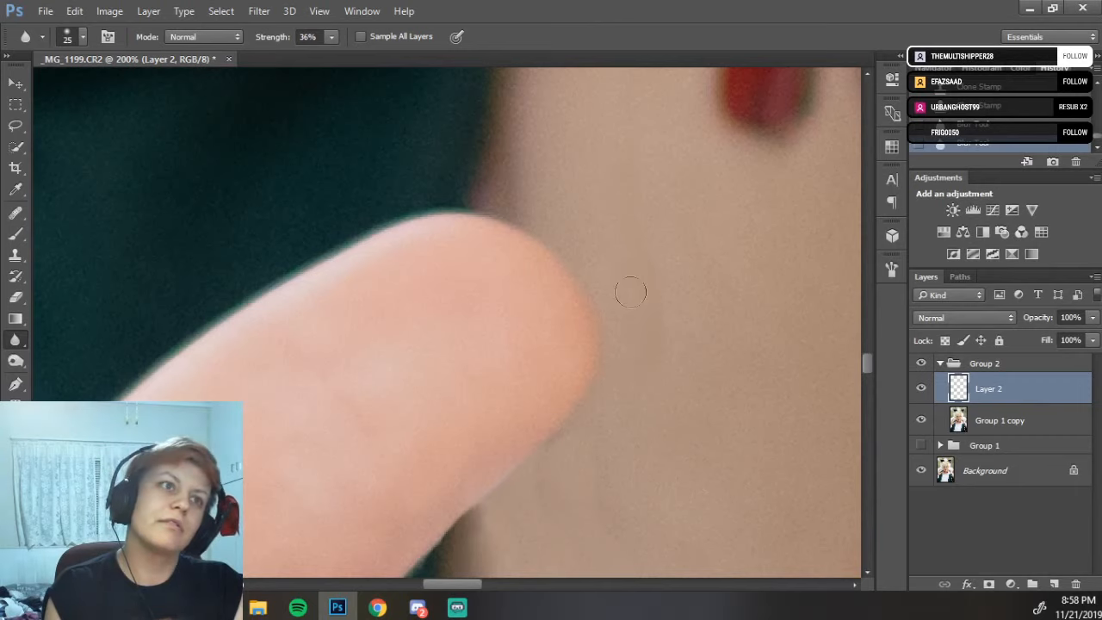
{"action": "scroll", "coordinate": [615, 364], "scroll_direction": "up", "scroll_amount": 8}
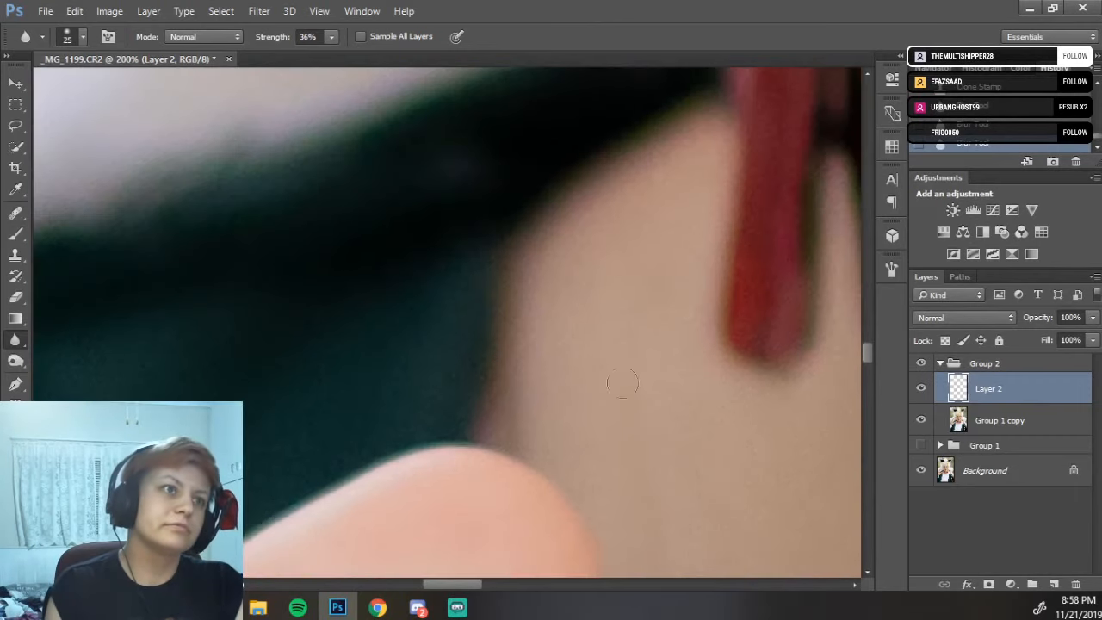
{"action": "mouse_move", "coordinate": [618, 248]}
{"action": "left_mouse_down"}
{"action": "mouse_move", "coordinate": [674, 371]}
{"action": "mouse_move", "coordinate": [656, 324]}
{"action": "left_mouse_up"}
{"action": "left_click_drag", "start_coordinate": [668, 434], "coordinate": [635, 87]}
{"action": "mouse_move", "coordinate": [630, 419]}
{"action": "left_mouse_down"}
{"action": "mouse_move", "coordinate": [618, 220]}
{"action": "mouse_move", "coordinate": [678, 272]}
{"action": "left_mouse_up"}
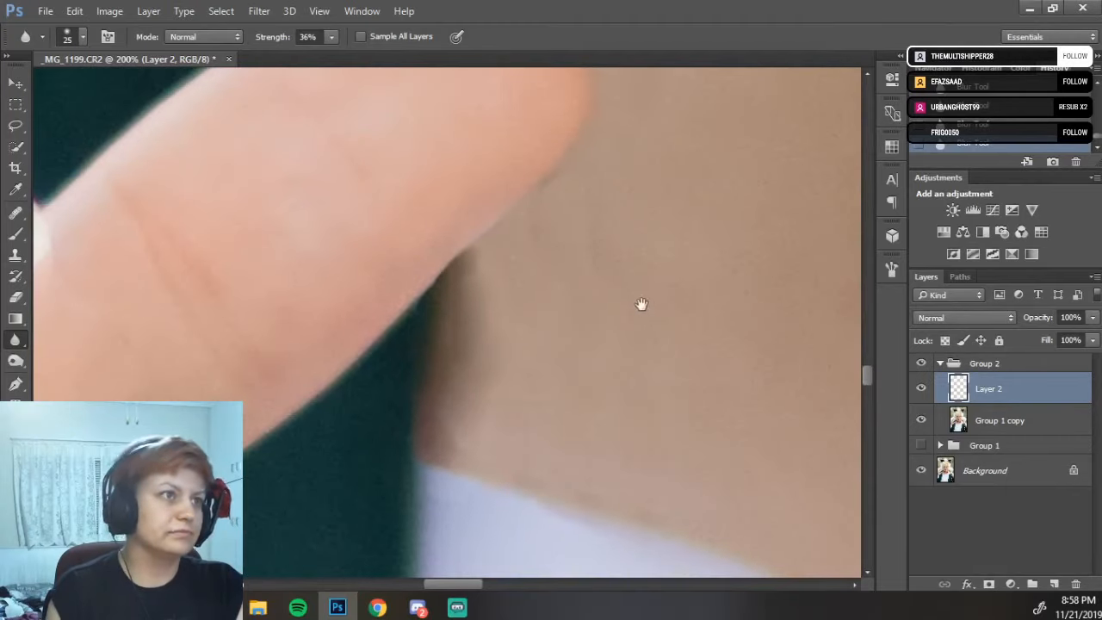
- Sharpen the neck skin beside the fingertip and along the shadow by the green jacket using the Sharpen Tool
{"action": "right_click", "coordinate": [19, 342]}
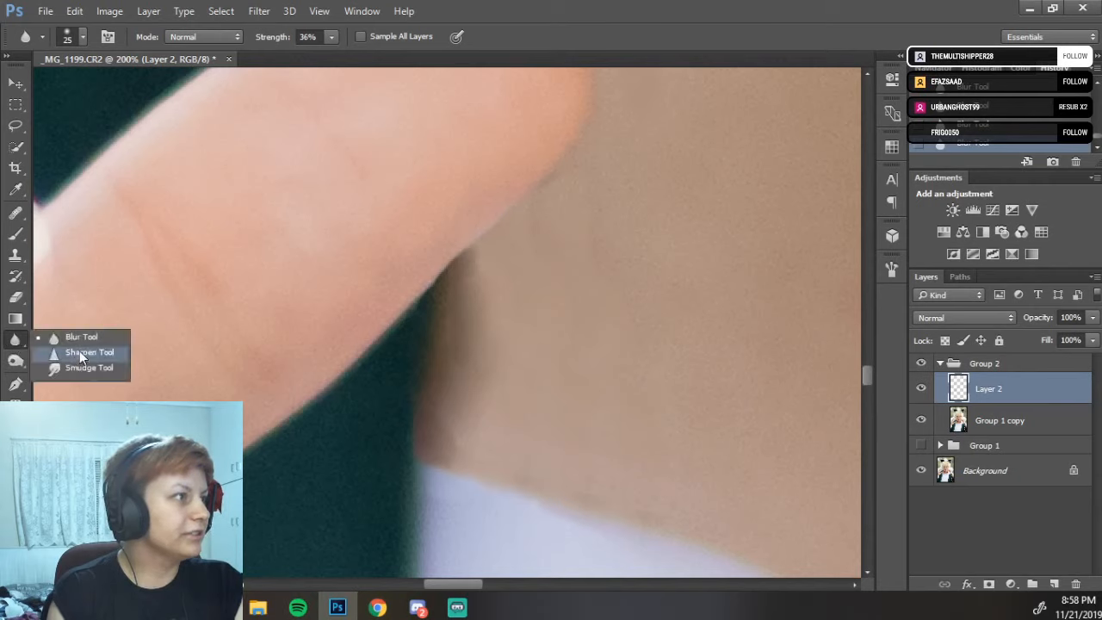
{"action": "left_click", "coordinate": [78, 350]}
{"action": "mouse_move", "coordinate": [519, 254]}
{"action": "left_mouse_down"}
{"action": "mouse_move", "coordinate": [461, 405]}
{"action": "mouse_move", "coordinate": [498, 441]}
{"action": "mouse_move", "coordinate": [621, 417]}
{"action": "mouse_move", "coordinate": [651, 502]}
{"action": "left_mouse_up"}
{"action": "left_click_drag", "start_coordinate": [462, 279], "coordinate": [467, 539]}
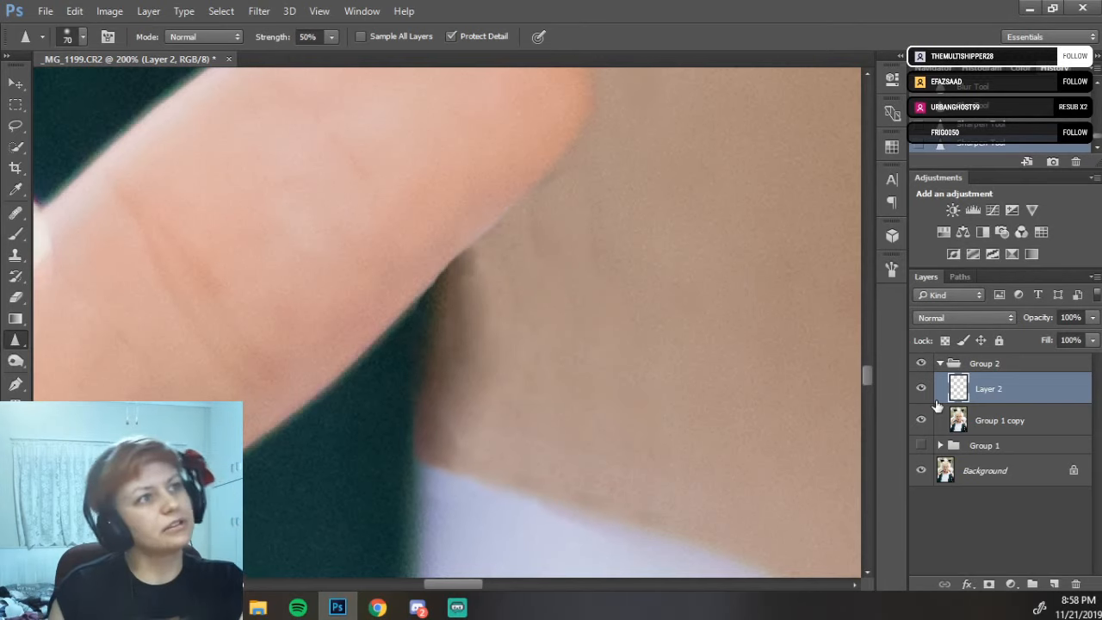
- Examine how the retouched neck area blends into the whole portrait, returning to a 100% close-up of the fingertip
{"action": "key", "text": "ctrl+minus"}
{"action": "key", "text": "ctrl+minus"}
{"action": "key", "text": "ctrl+minus"}
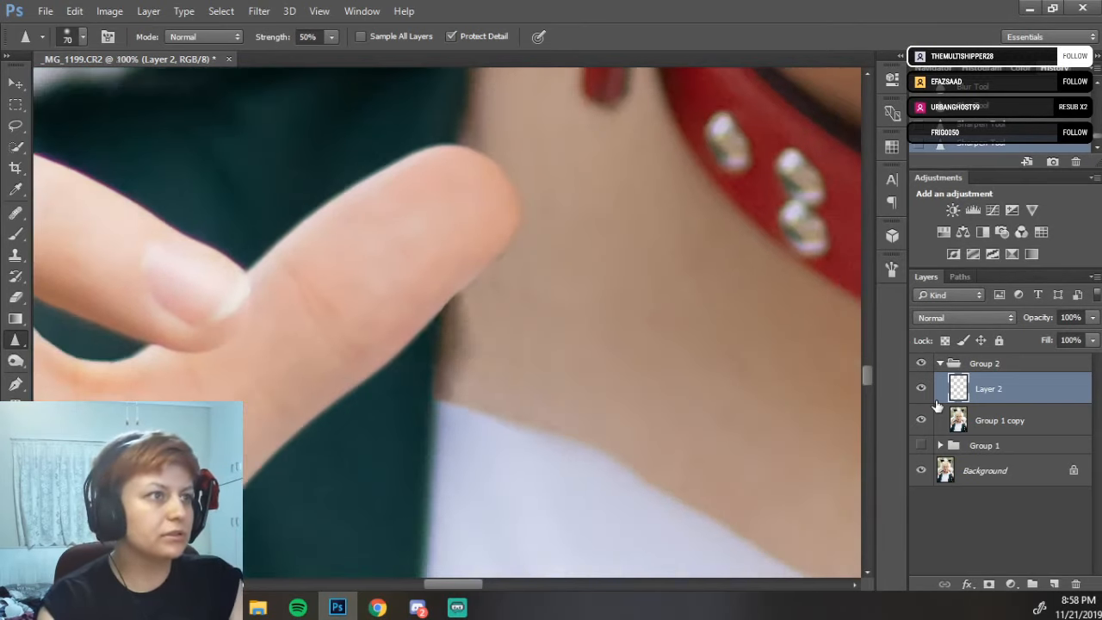
{"action": "key", "text": "ctrl+minus"}
{"action": "key", "text": "ctrl+minus"}
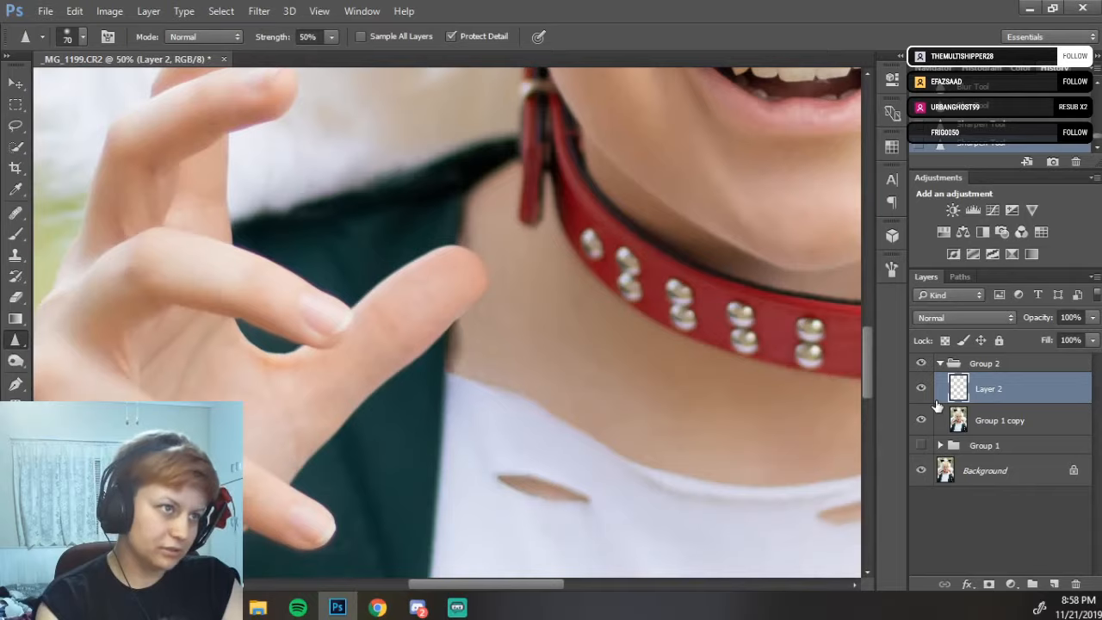
{"action": "key", "text": "ctrl+minus"}
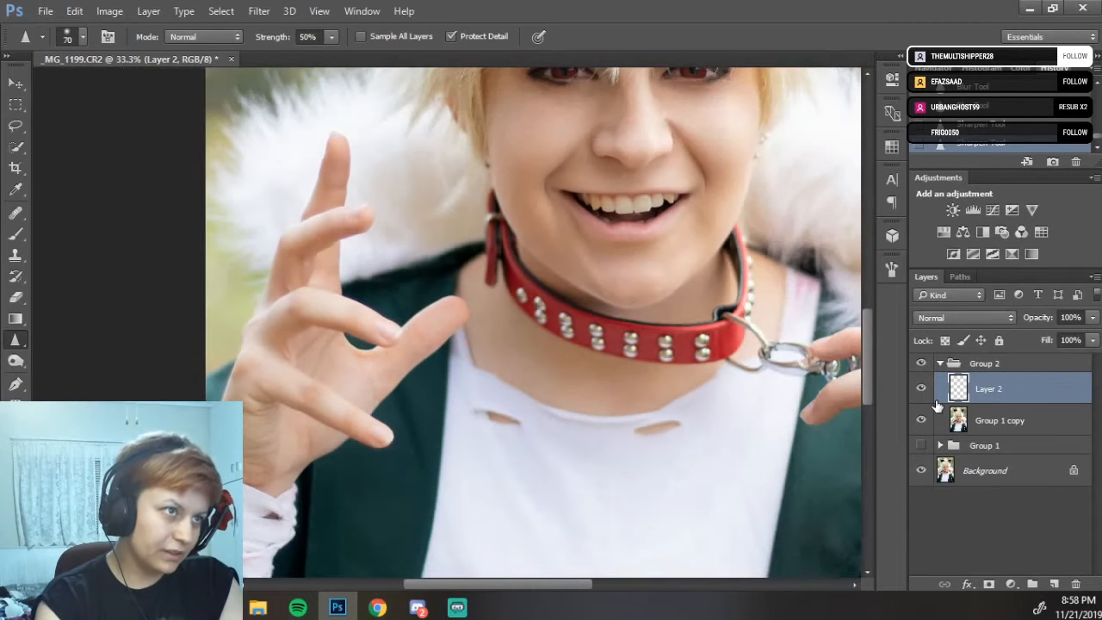
{"action": "key", "text": "ctrl+minus"}
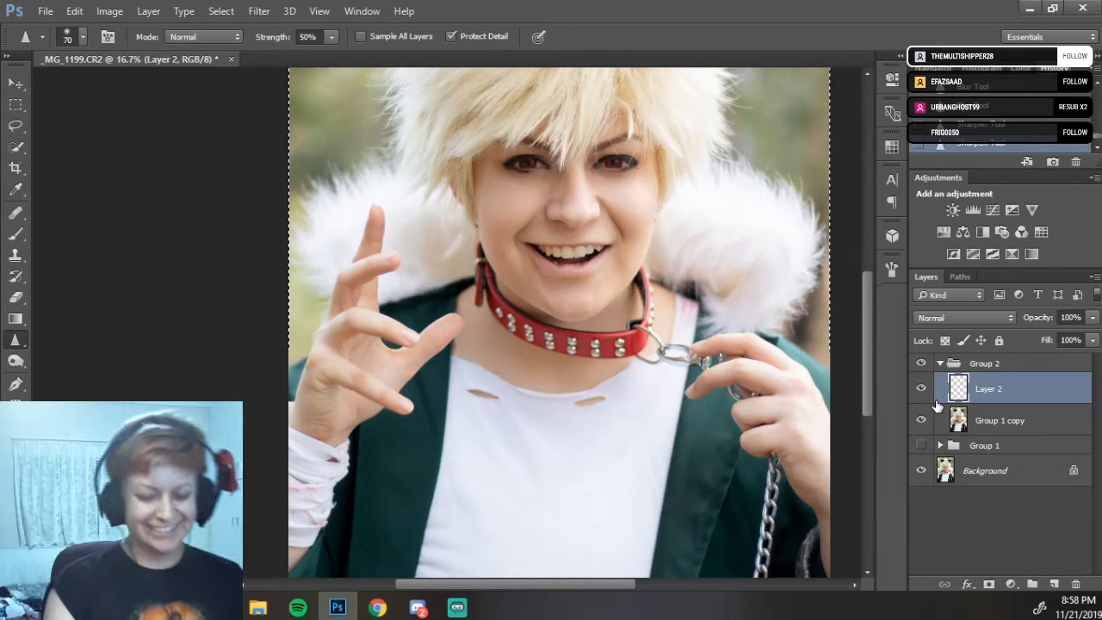
{"action": "key", "text": "ctrl+1"}
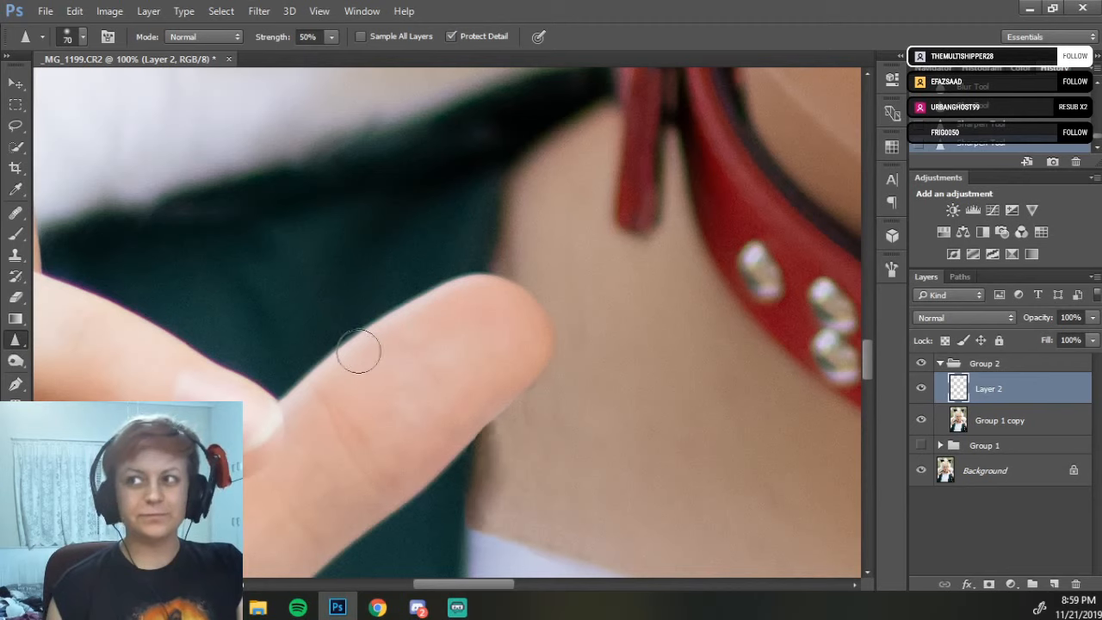
- Switch to the Healing Brush Tool and enlarge its brush size to 45 for the neck area
{"action": "left_click", "coordinate": [23, 234]}
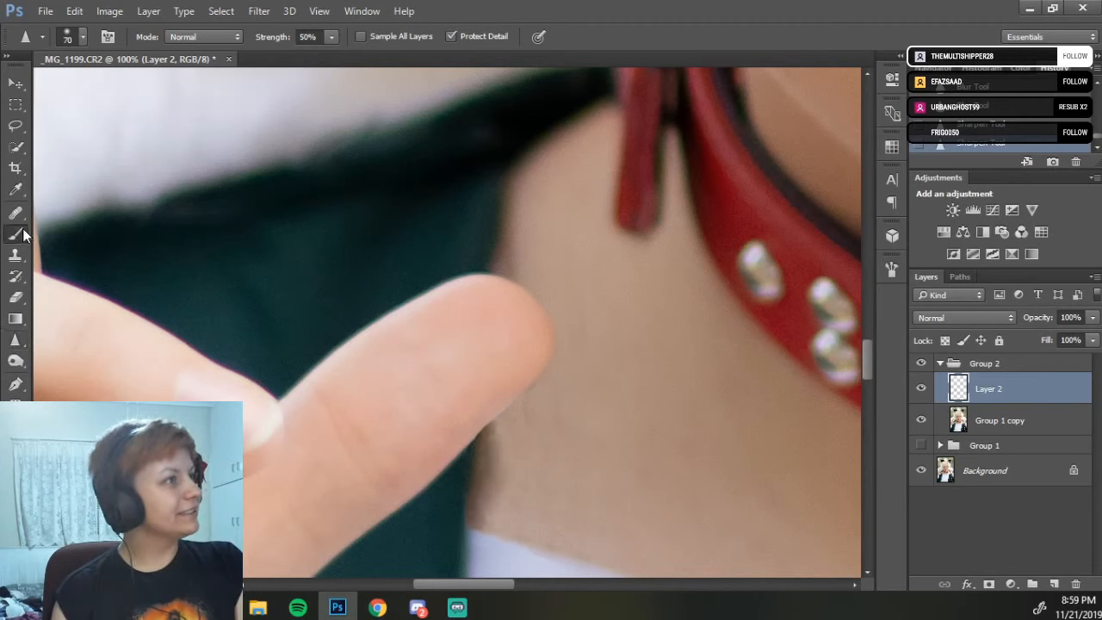
{"action": "left_click", "coordinate": [17, 215]}
{"action": "right_click", "coordinate": [30, 225]}
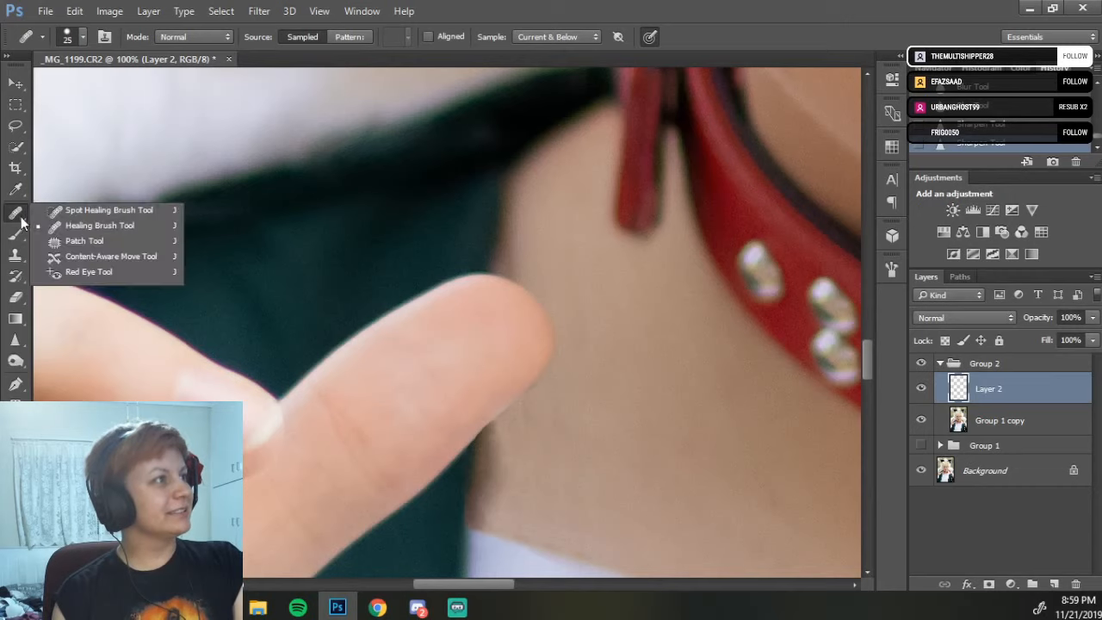
{"action": "left_click", "coordinate": [55, 226]}
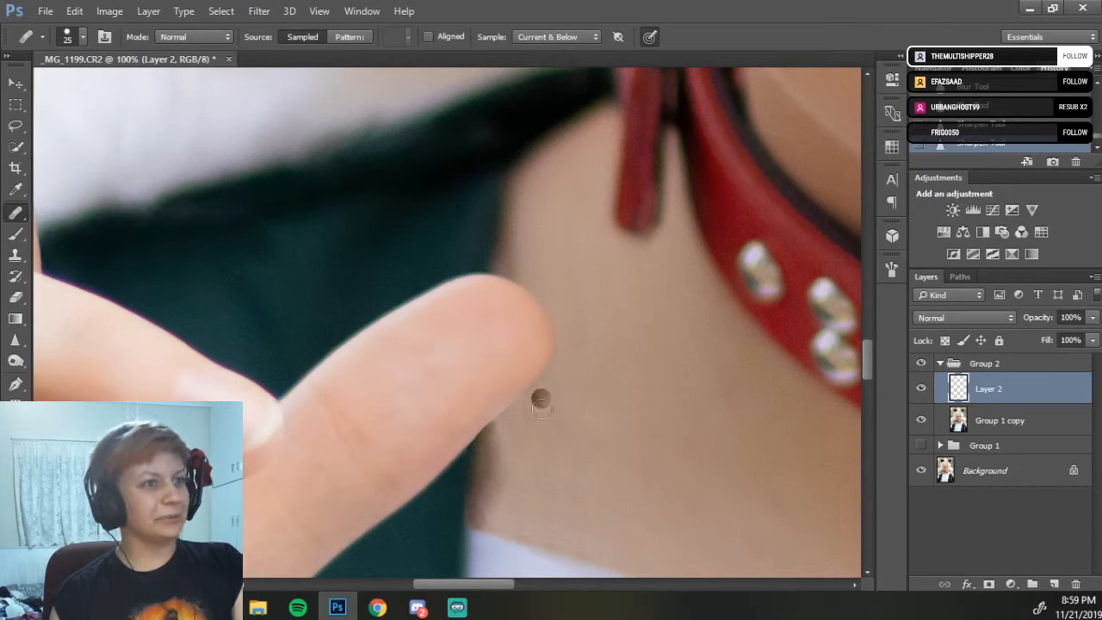
{"action": "key", "text": "bracketright"}
{"action": "key", "text": "bracketright"}
{"action": "left_click_drag", "start_coordinate": [564, 456], "coordinate": [552, 418]}
{"action": "key", "text": "bracketright"}
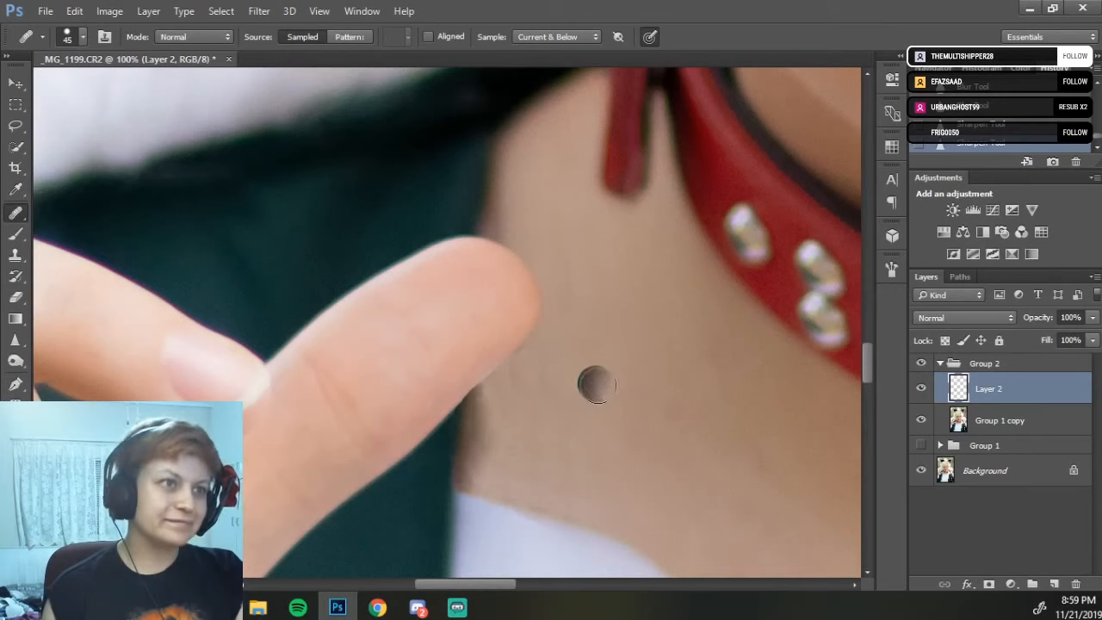
- Try to heal the neck skin below the fingertip with the Healing Brush, and undo the strokes
{"action": "left_click", "coordinate": [615, 394], "text": "alt"}
{"action": "mouse_move", "coordinate": [621, 403]}
{"action": "left_mouse_down"}
{"action": "mouse_move", "coordinate": [587, 414]}
{"action": "mouse_move", "coordinate": [571, 461]}
{"action": "left_mouse_up"}
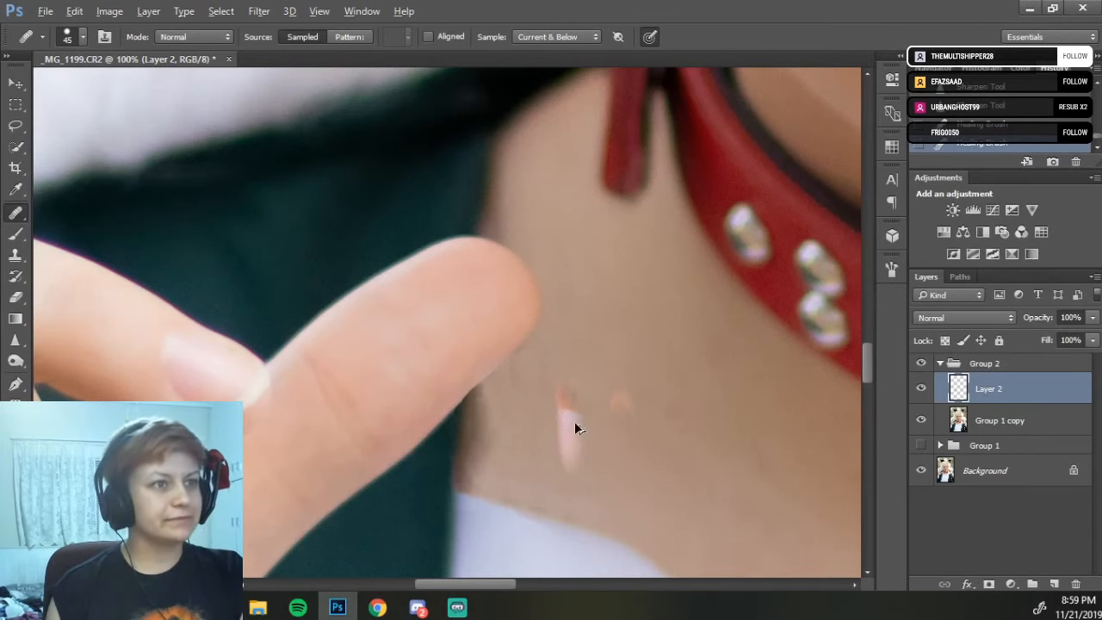
{"action": "key", "text": "ctrl+alt+z"}
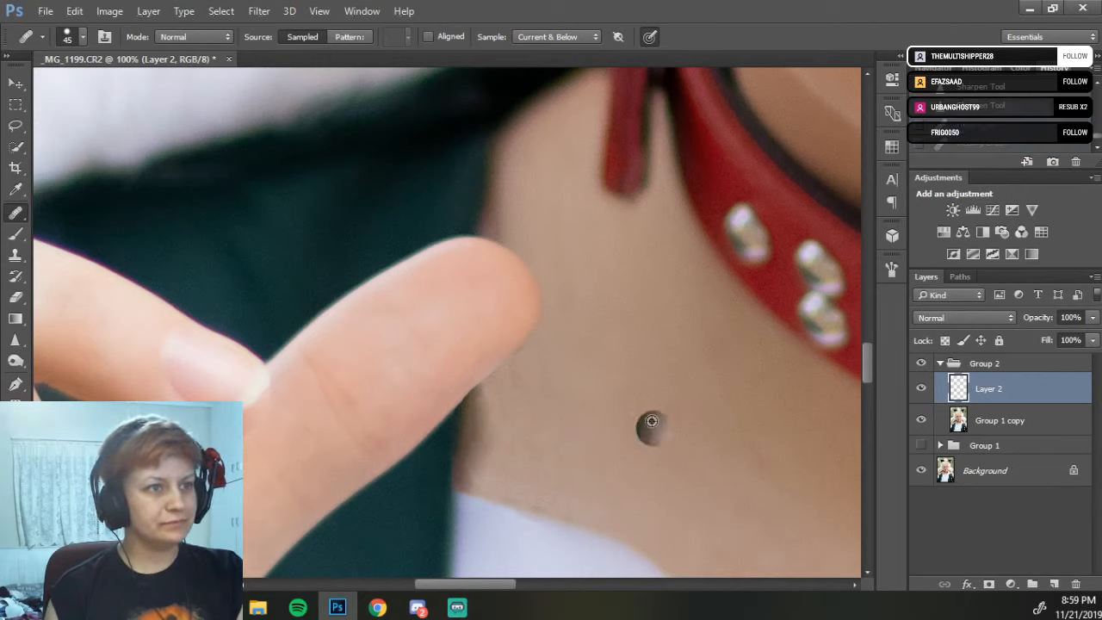
- Try healing the neck beside the fingertip from newly sampled skin, and undo that healing work
{"action": "left_click", "coordinate": [642, 400], "text": "alt"}
{"action": "mouse_move", "coordinate": [577, 380]}
{"action": "left_mouse_down"}
{"action": "mouse_move", "coordinate": [569, 451]}
{"action": "mouse_move", "coordinate": [541, 409]}
{"action": "mouse_move", "coordinate": [552, 382]}
{"action": "mouse_move", "coordinate": [541, 377]}
{"action": "mouse_move", "coordinate": [551, 416]}
{"action": "mouse_move", "coordinate": [528, 472]}
{"action": "mouse_move", "coordinate": [580, 493]}
{"action": "mouse_move", "coordinate": [526, 486]}
{"action": "mouse_move", "coordinate": [545, 489]}
{"action": "mouse_move", "coordinate": [493, 464]}
{"action": "mouse_move", "coordinate": [482, 473]}
{"action": "mouse_move", "coordinate": [501, 475]}
{"action": "mouse_move", "coordinate": [491, 431]}
{"action": "mouse_move", "coordinate": [492, 459]}
{"action": "mouse_move", "coordinate": [495, 405]}
{"action": "mouse_move", "coordinate": [514, 386]}
{"action": "mouse_move", "coordinate": [563, 444]}
{"action": "mouse_move", "coordinate": [594, 286]}
{"action": "left_mouse_up"}
{"action": "mouse_move", "coordinate": [570, 329]}
{"action": "left_mouse_down"}
{"action": "mouse_move", "coordinate": [562, 259]}
{"action": "mouse_move", "coordinate": [598, 323]}
{"action": "mouse_move", "coordinate": [586, 290]}
{"action": "left_mouse_up"}
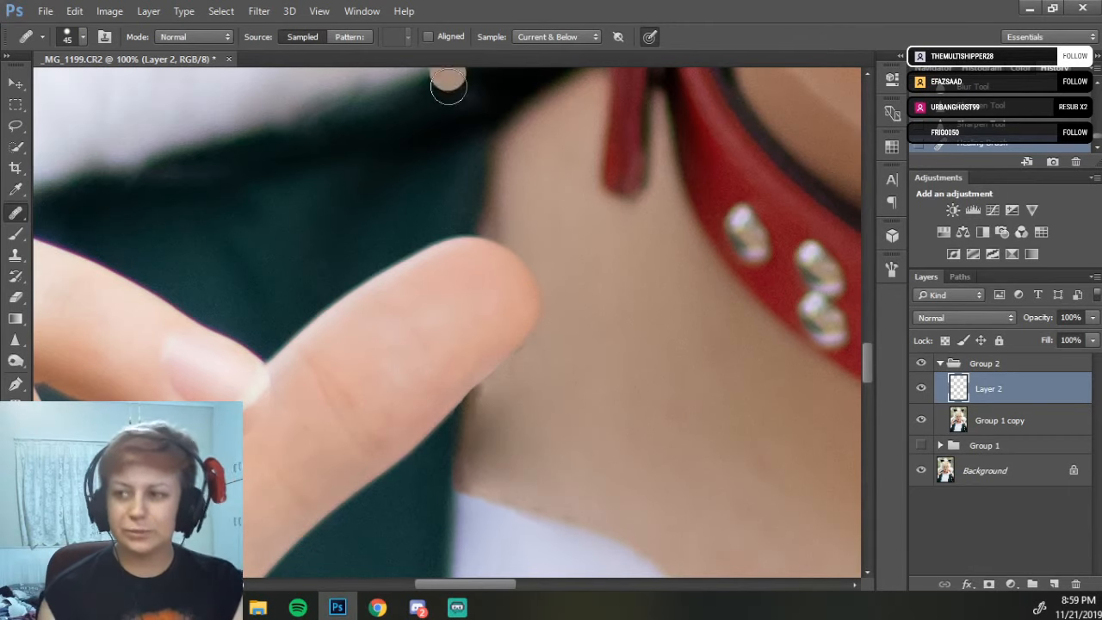
{"action": "left_click_drag", "start_coordinate": [605, 358], "coordinate": [617, 381]}
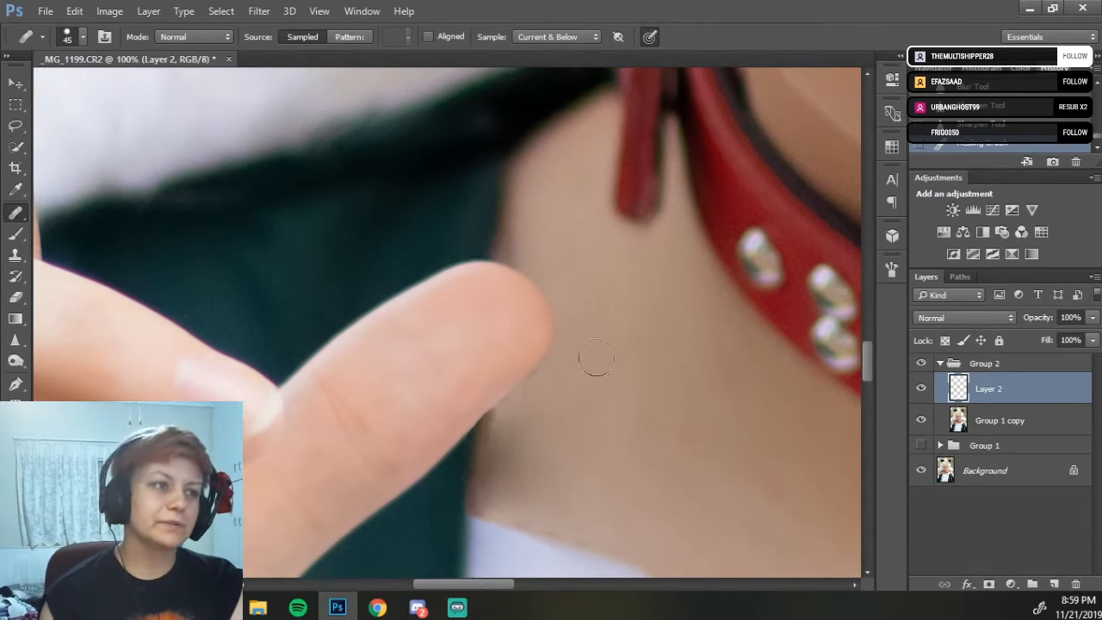
{"action": "left_click", "coordinate": [620, 366], "text": "alt"}
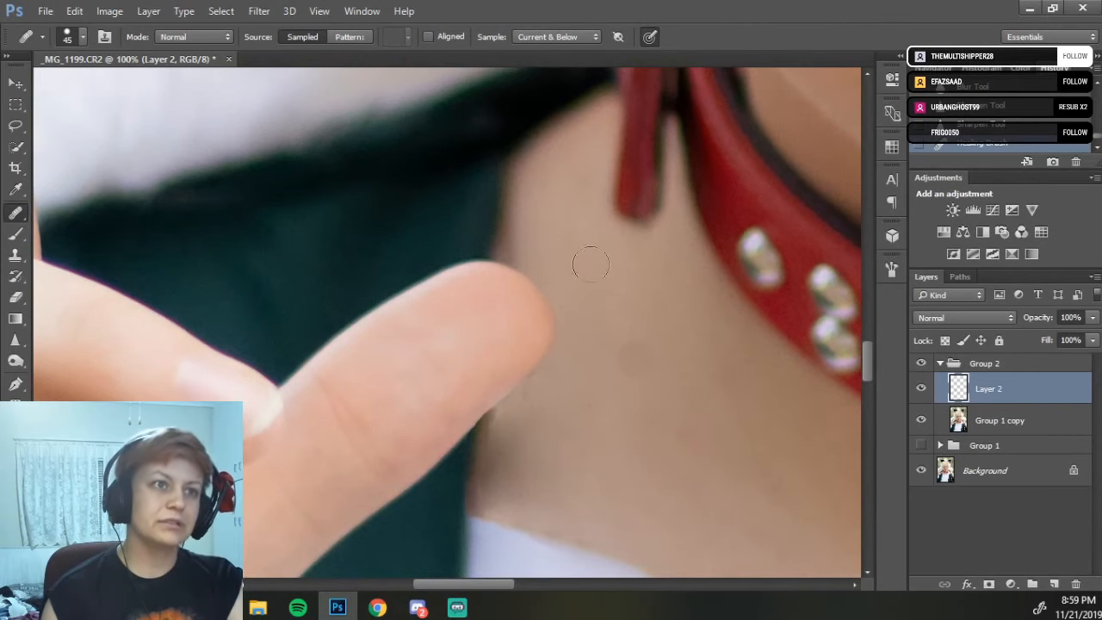
{"action": "key", "text": "ctrl+z"}
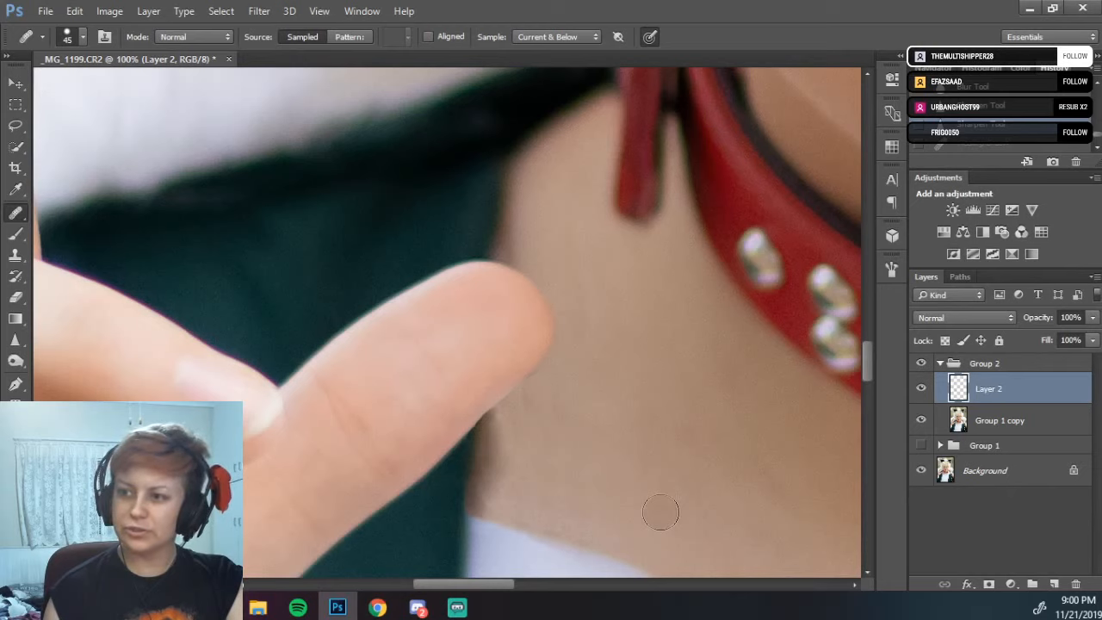
- Heal the uneven neck skin beside and below the fingertip with the Healing Brush, sampling from clean skin nearby
{"action": "left_click", "coordinate": [642, 378], "text": "alt"}
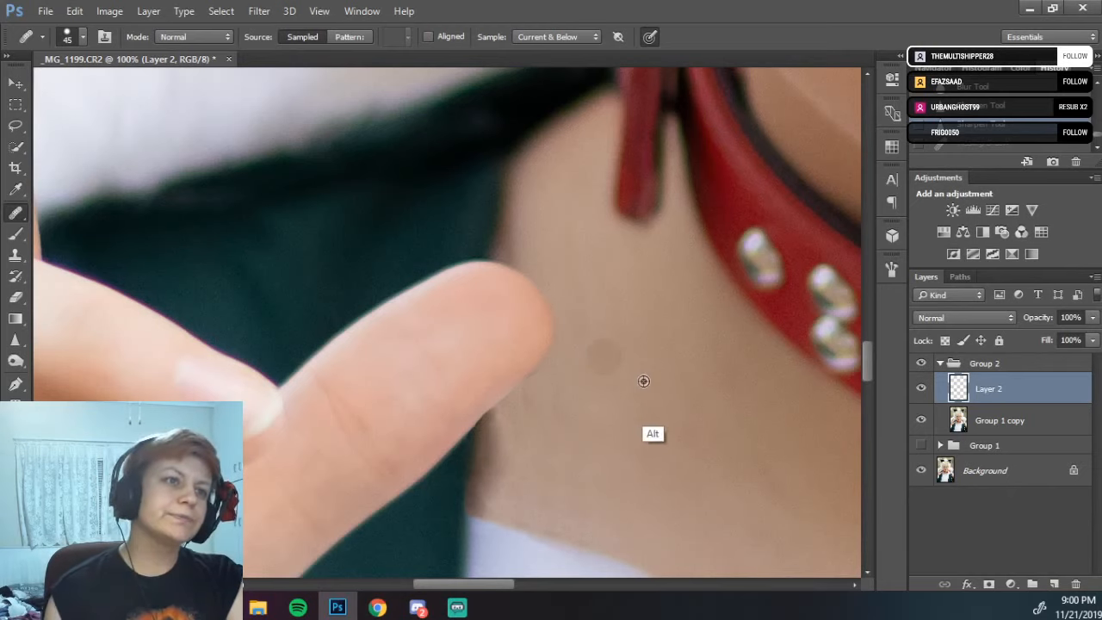
{"action": "left_click", "coordinate": [651, 391]}
{"action": "mouse_move", "coordinate": [597, 314]}
{"action": "left_mouse_down"}
{"action": "mouse_move", "coordinate": [590, 344]}
{"action": "mouse_move", "coordinate": [566, 272]}
{"action": "mouse_move", "coordinate": [562, 201]}
{"action": "mouse_move", "coordinate": [570, 225]}
{"action": "left_mouse_up"}
{"action": "mouse_move", "coordinate": [660, 389]}
{"action": "left_mouse_down"}
{"action": "mouse_move", "coordinate": [697, 315]}
{"action": "mouse_move", "coordinate": [677, 334]}
{"action": "left_mouse_up"}
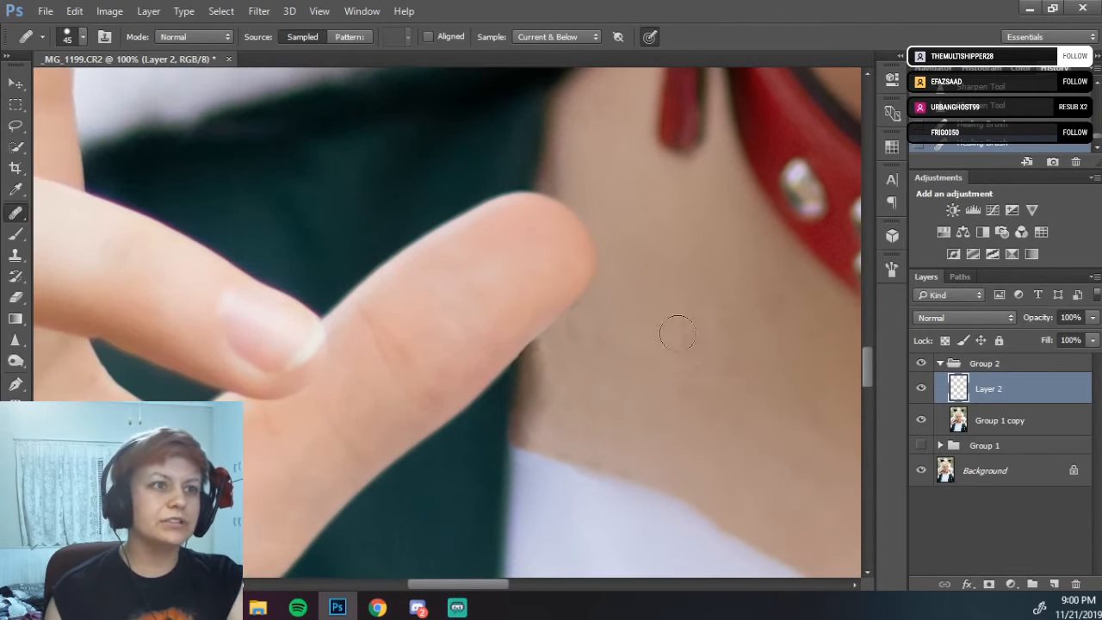
{"action": "left_click", "coordinate": [647, 284], "text": "alt"}
{"action": "mouse_move", "coordinate": [615, 314]}
{"action": "left_mouse_down"}
{"action": "mouse_move", "coordinate": [578, 341]}
{"action": "mouse_move", "coordinate": [602, 310]}
{"action": "mouse_move", "coordinate": [583, 327]}
{"action": "mouse_move", "coordinate": [580, 393]}
{"action": "mouse_move", "coordinate": [601, 377]}
{"action": "mouse_move", "coordinate": [611, 437]}
{"action": "mouse_move", "coordinate": [564, 372]}
{"action": "mouse_move", "coordinate": [583, 430]}
{"action": "left_mouse_up"}
{"action": "left_click_drag", "start_coordinate": [650, 352], "coordinate": [692, 307]}
{"action": "key", "text": "ctrl+plus"}
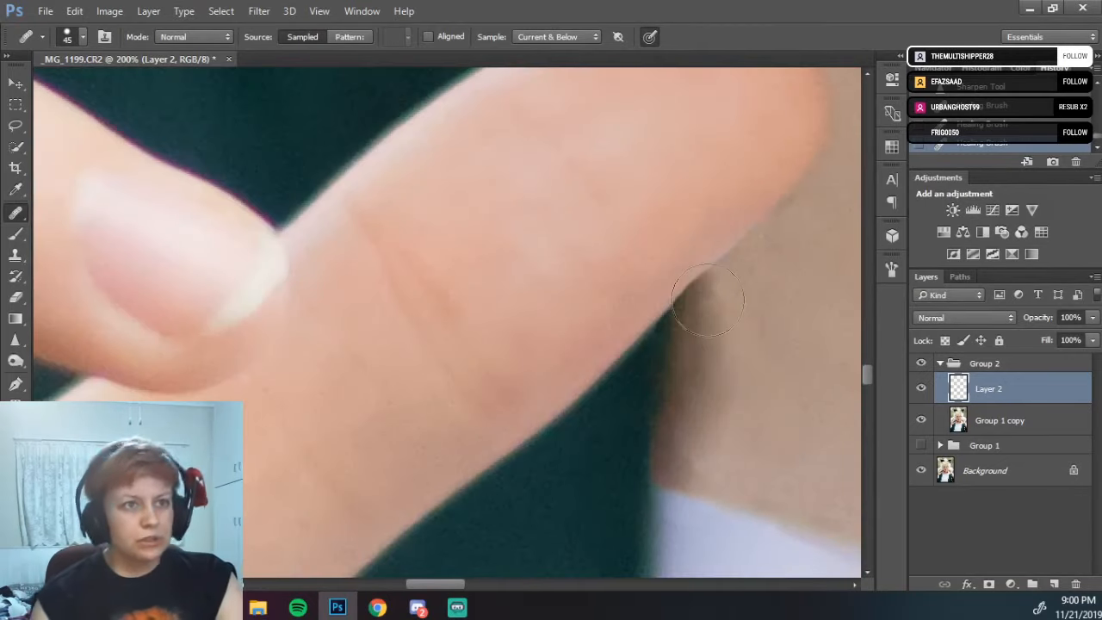
{"action": "left_click_drag", "start_coordinate": [576, 236], "coordinate": [408, 145]}
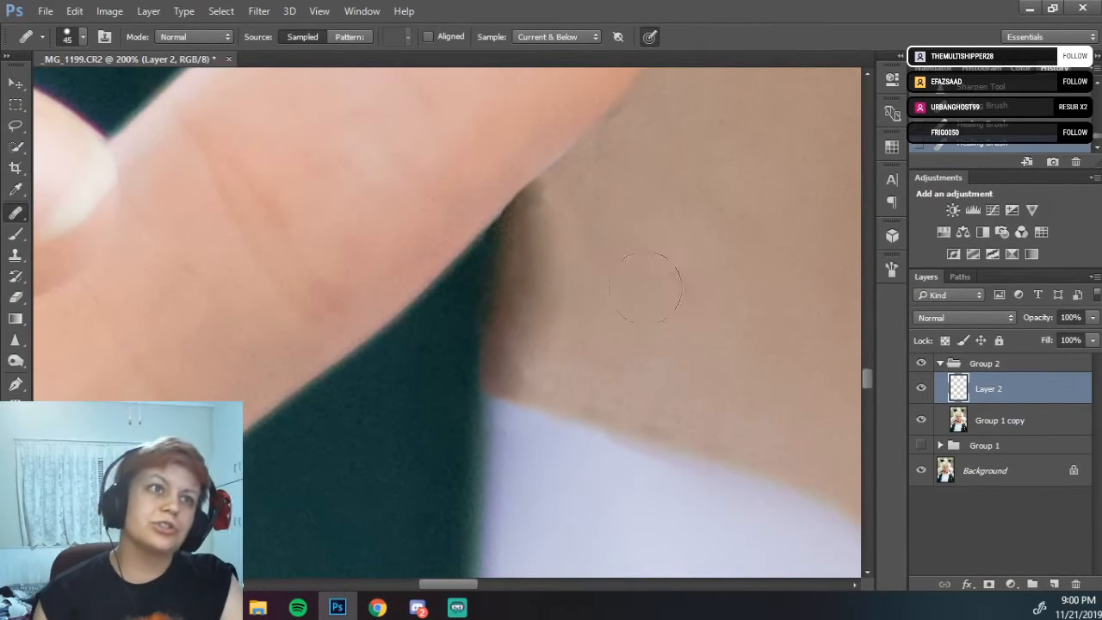
{"action": "left_click_drag", "start_coordinate": [617, 302], "coordinate": [647, 283]}
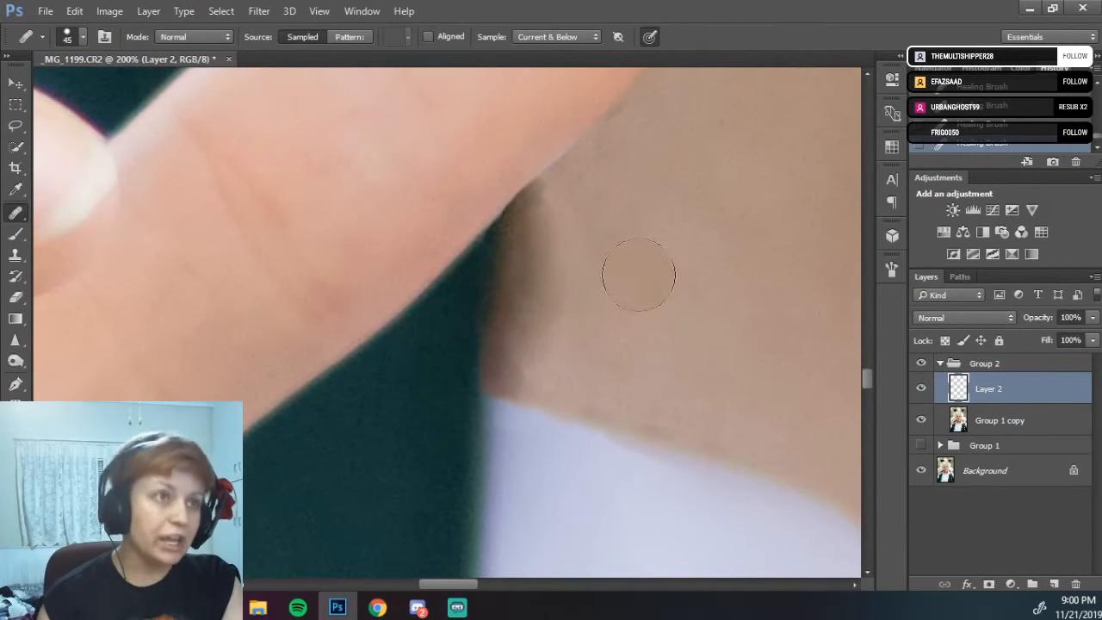
- Reduce the Healing Brush size to 25 and heal blemishes on the neck just above the white shirt's neckline
{"action": "key", "text": "bracketleft"}
{"action": "key", "text": "bracketleft"}
{"action": "key", "text": "bracketleft"}
{"action": "key", "text": "bracketleft"}
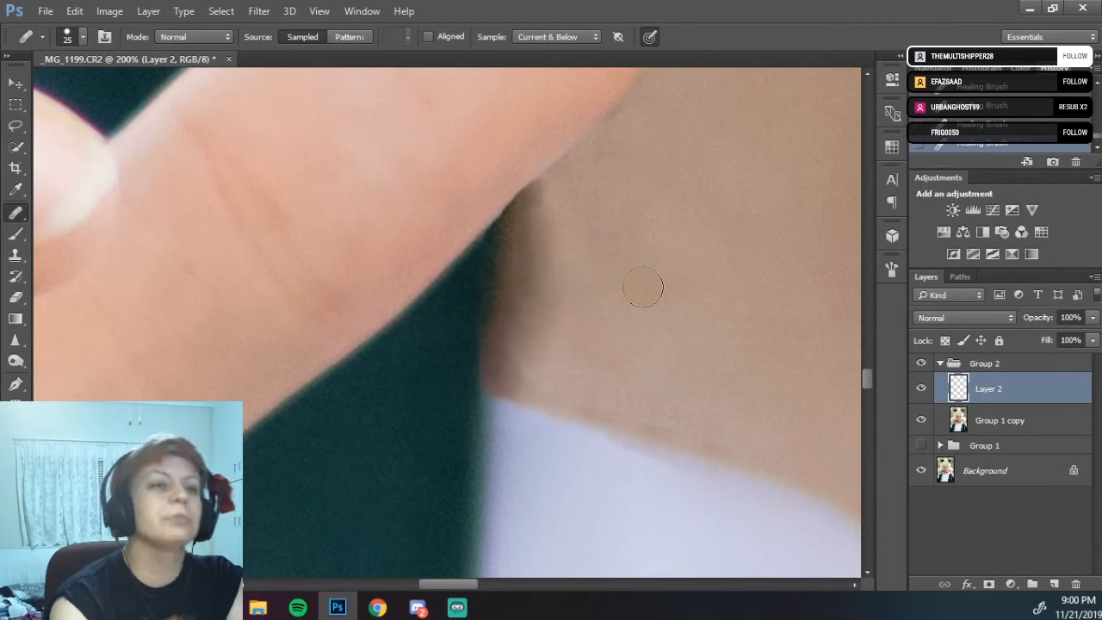
{"action": "left_click", "coordinate": [708, 284]}
{"action": "left_click", "coordinate": [617, 349]}
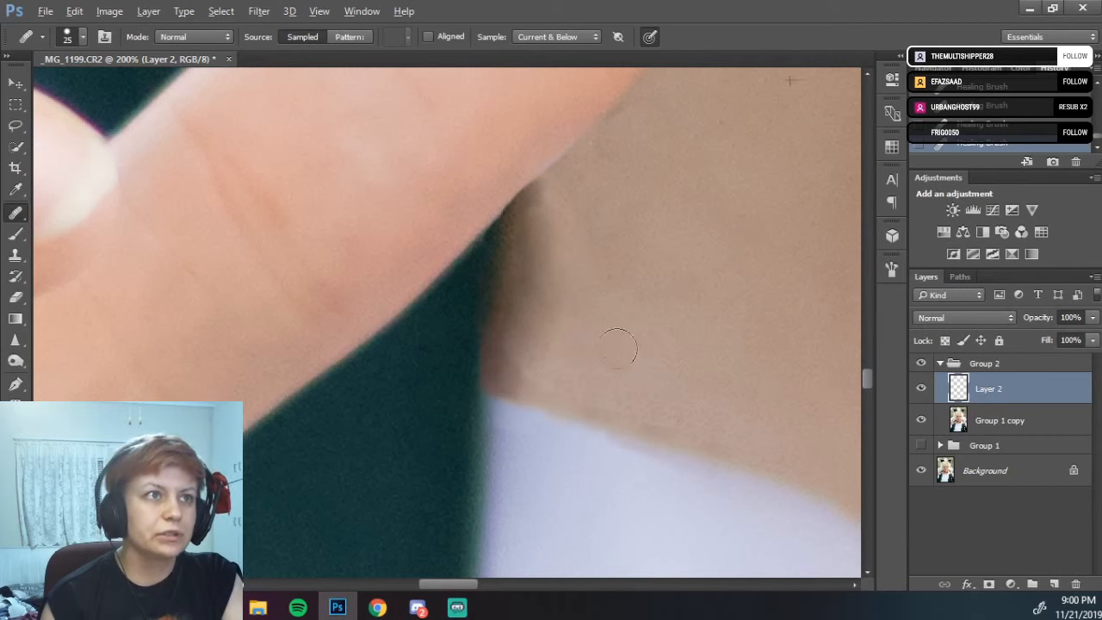
{"action": "mouse_move", "coordinate": [649, 398]}
{"action": "left_mouse_down"}
{"action": "mouse_move", "coordinate": [615, 398]}
{"action": "mouse_move", "coordinate": [712, 425]}
{"action": "mouse_move", "coordinate": [594, 387]}
{"action": "left_mouse_up"}
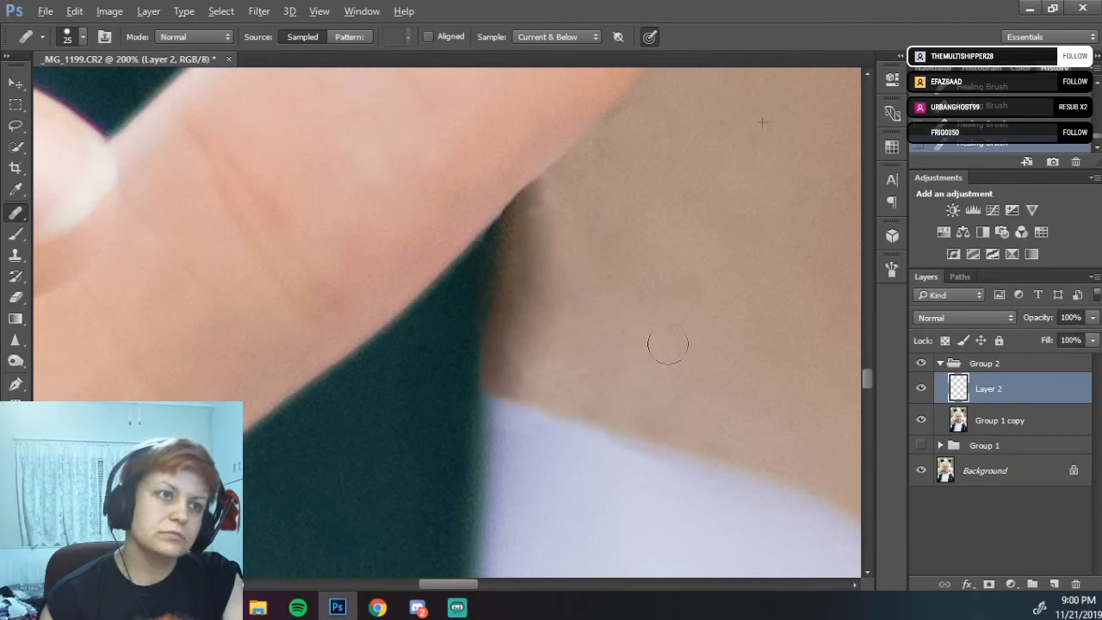
- Resample clean neck skin and smooth the remaining uneven patches between the jacket shadow and the shirt neckline
{"action": "left_click", "coordinate": [720, 319], "text": "alt"}
{"action": "left_click_drag", "start_coordinate": [670, 379], "coordinate": [608, 384]}
{"action": "left_click", "coordinate": [721, 331], "text": "alt"}
{"action": "left_click", "coordinate": [684, 334]}
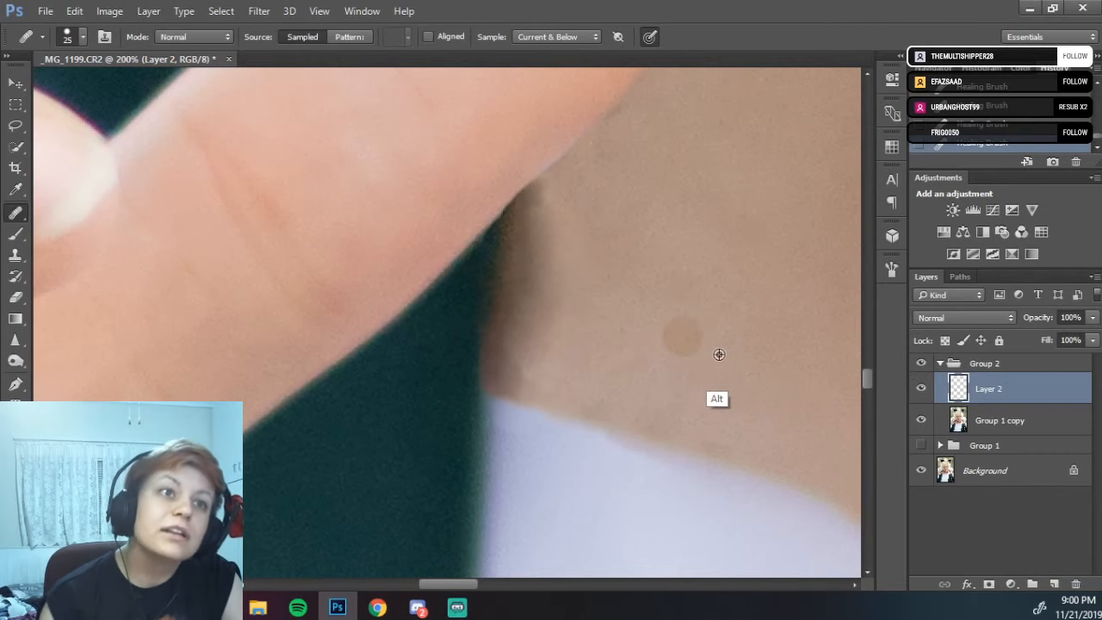
- Heal the edge of the dark shadow between the finger and the shirt so it blends softly into the neck
{"action": "left_click", "coordinate": [720, 358], "text": "alt"}
{"action": "mouse_move", "coordinate": [720, 374]}
{"action": "left_mouse_down"}
{"action": "mouse_move", "coordinate": [573, 377]}
{"action": "mouse_move", "coordinate": [552, 349]}
{"action": "mouse_move", "coordinate": [561, 298]}
{"action": "mouse_move", "coordinate": [511, 376]}
{"action": "mouse_move", "coordinate": [541, 374]}
{"action": "mouse_move", "coordinate": [507, 362]}
{"action": "mouse_move", "coordinate": [544, 244]}
{"action": "left_mouse_up"}
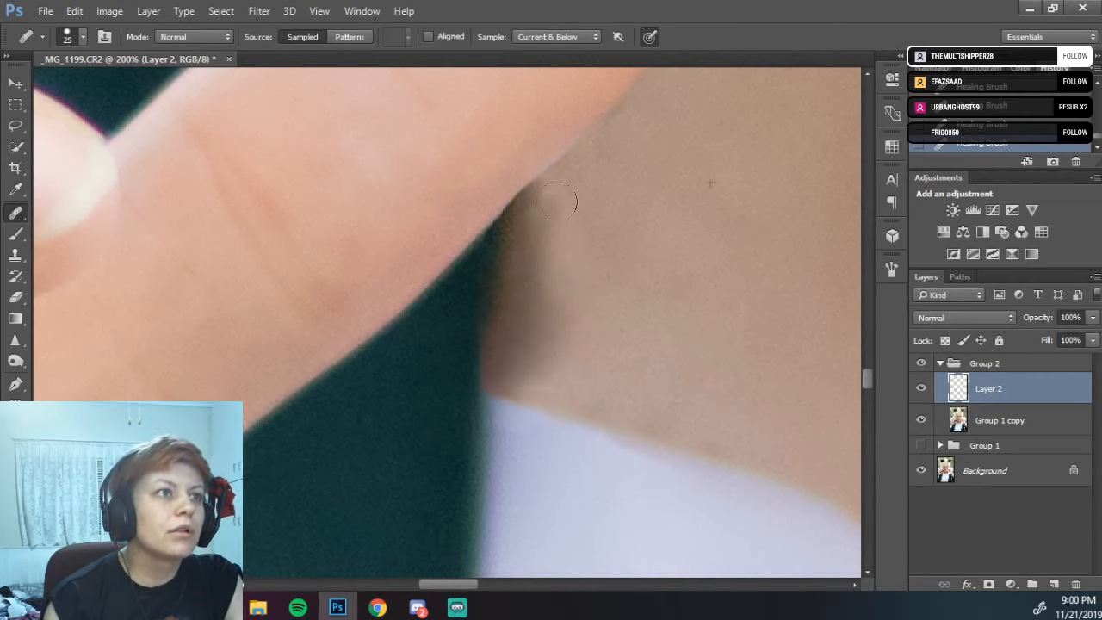
{"action": "left_click_drag", "start_coordinate": [552, 194], "coordinate": [589, 238]}
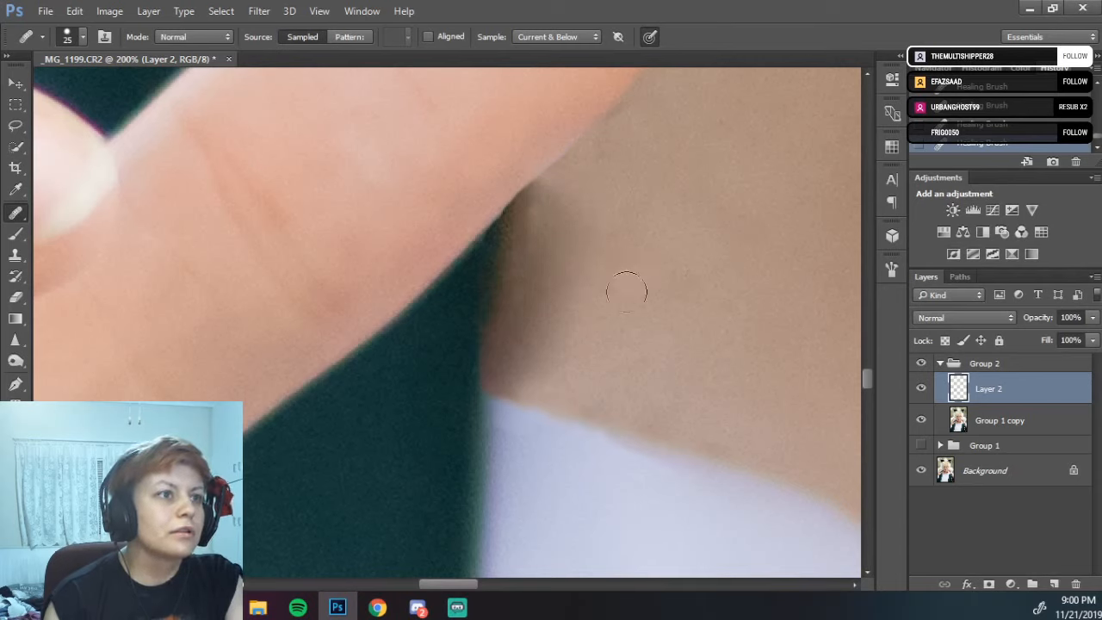
{"action": "mouse_move", "coordinate": [544, 357]}
{"action": "left_mouse_down"}
{"action": "mouse_move", "coordinate": [511, 376]}
{"action": "mouse_move", "coordinate": [495, 369]}
{"action": "mouse_move", "coordinate": [515, 396]}
{"action": "mouse_move", "coordinate": [560, 389]}
{"action": "mouse_move", "coordinate": [684, 422]}
{"action": "left_mouse_up"}
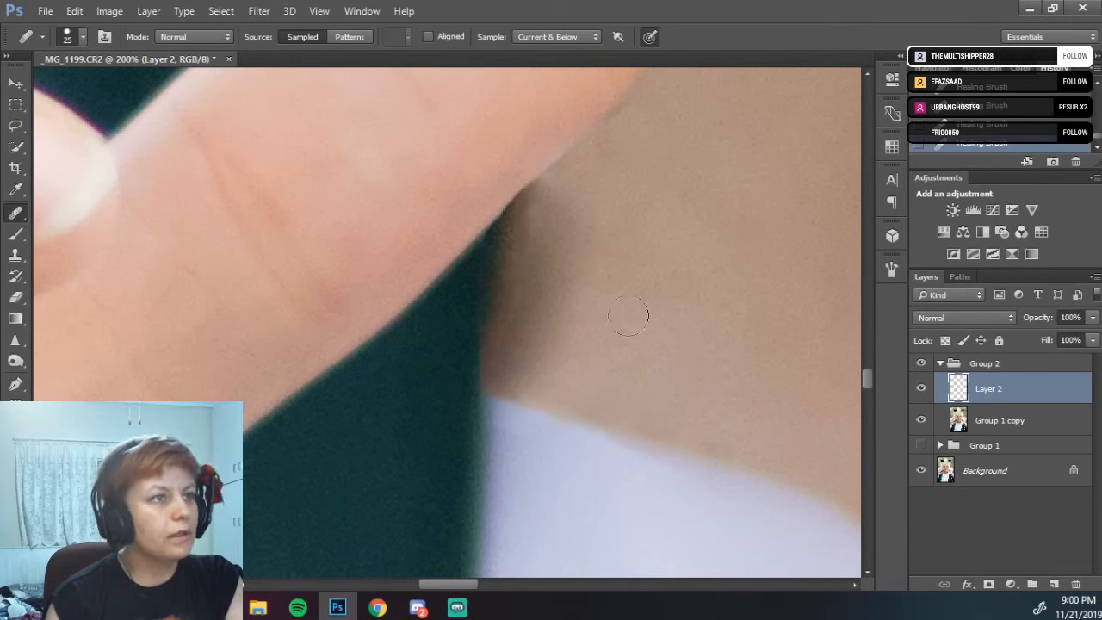
{"action": "mouse_move", "coordinate": [522, 367]}
{"action": "left_mouse_down"}
{"action": "mouse_move", "coordinate": [485, 369]}
{"action": "mouse_move", "coordinate": [526, 224]}
{"action": "mouse_move", "coordinate": [546, 200]}
{"action": "left_mouse_up"}
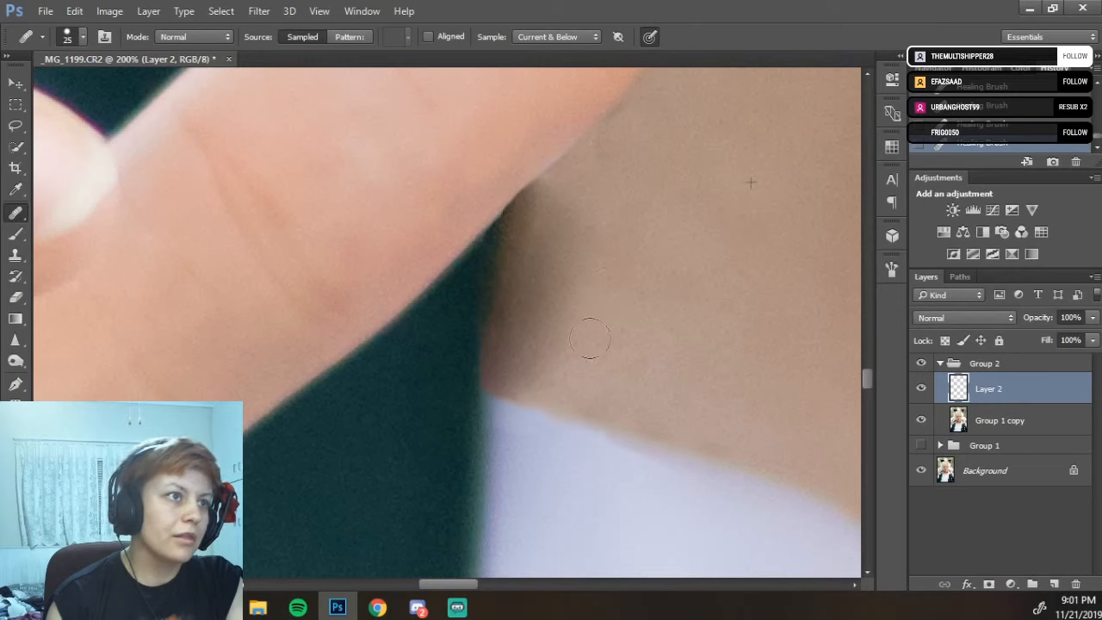
- Heal along the shirt's neckline edge from sampled white fabric, and touch up its corner by the jacket at brush size 6
{"action": "left_click", "coordinate": [648, 520], "text": "alt"}
{"action": "mouse_move", "coordinate": [627, 465]}
{"action": "left_mouse_down"}
{"action": "mouse_move", "coordinate": [667, 492]}
{"action": "mouse_move", "coordinate": [673, 477]}
{"action": "mouse_move", "coordinate": [660, 465]}
{"action": "mouse_move", "coordinate": [577, 450]}
{"action": "mouse_move", "coordinate": [498, 416]}
{"action": "mouse_move", "coordinate": [669, 459]}
{"action": "mouse_move", "coordinate": [774, 509]}
{"action": "left_mouse_up"}
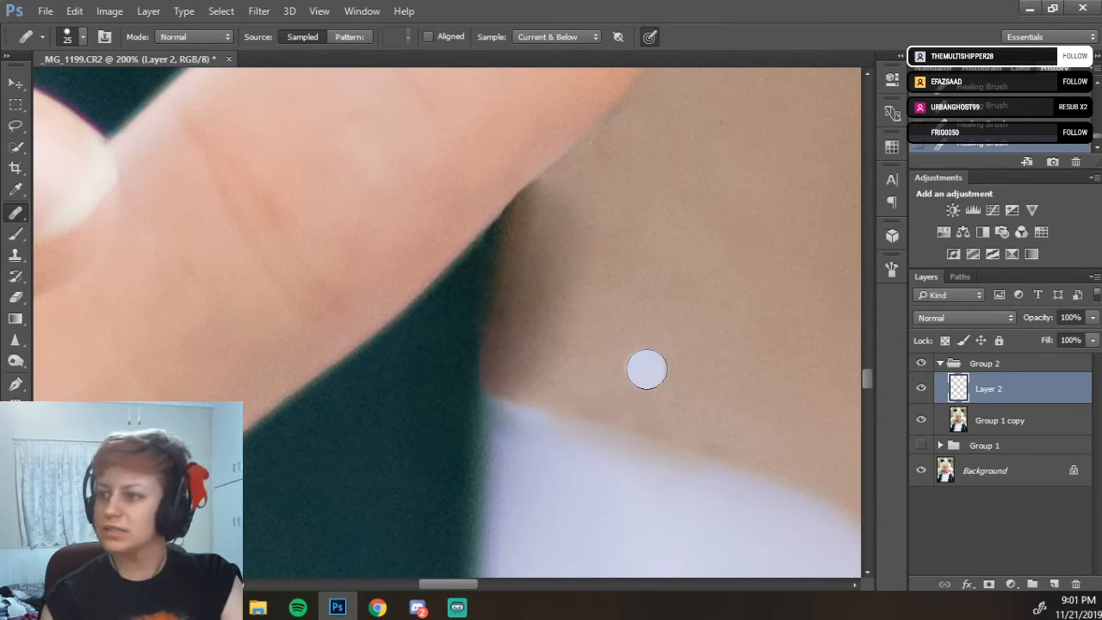
{"action": "key", "text": "bracketleft"}
{"action": "key", "text": "bracketleft"}
{"action": "key", "text": "bracketleft"}
{"action": "key", "text": "bracketleft"}
{"action": "key", "text": "bracketleft"}
{"action": "key", "text": "bracketleft"}
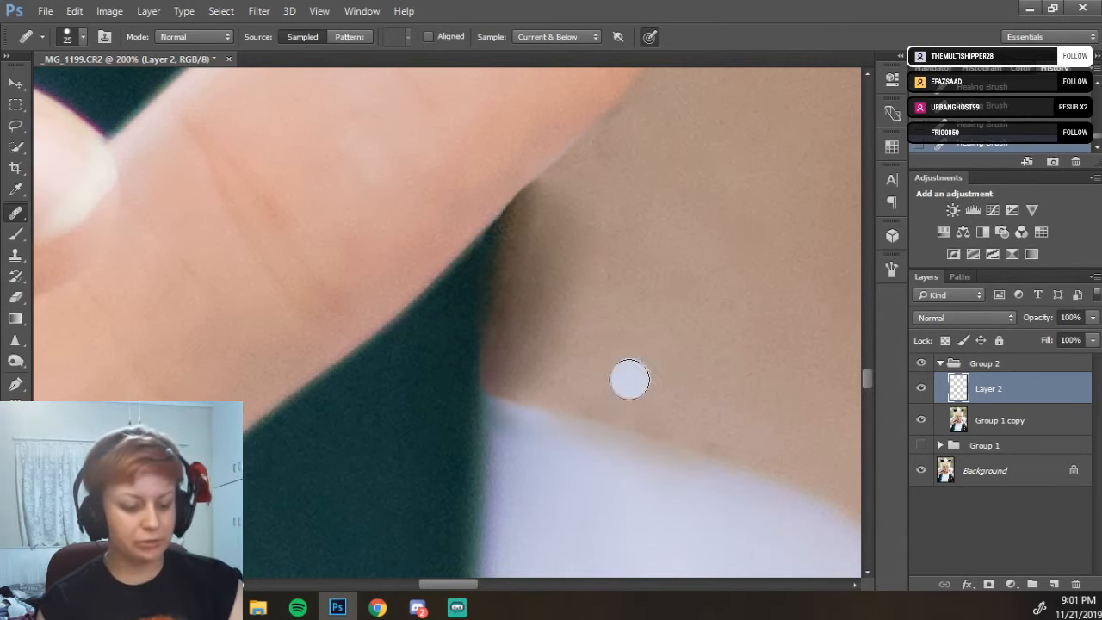
{"action": "key", "text": "bracketleft"}
{"action": "left_click_drag", "start_coordinate": [492, 417], "coordinate": [491, 419]}
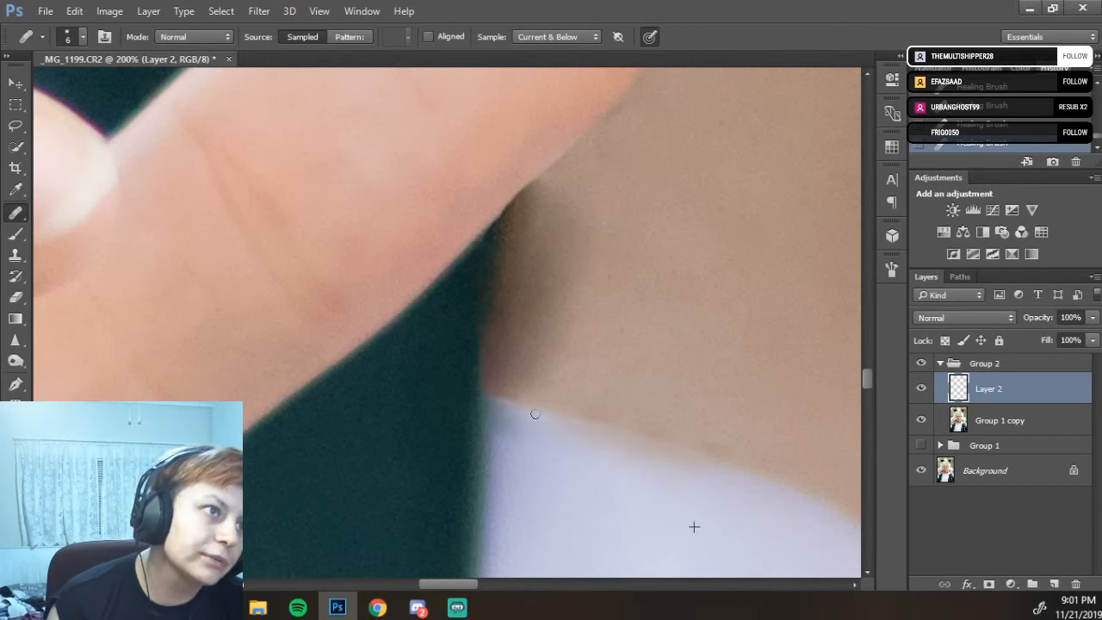
- Dab out small specks on the neck skin around the jacket shadow and shirt corner with the fine Healing Brush
{"action": "left_click", "coordinate": [537, 332]}
{"action": "left_click", "coordinate": [559, 381], "text": "alt"}
{"action": "left_click", "coordinate": [518, 389]}
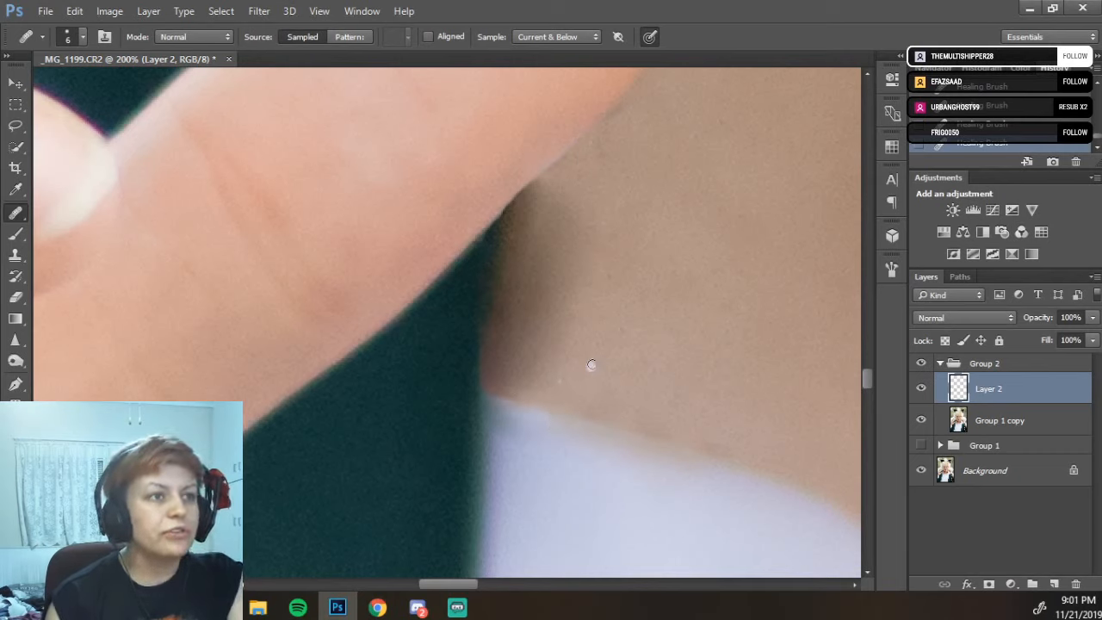
{"action": "left_click", "coordinate": [612, 162]}
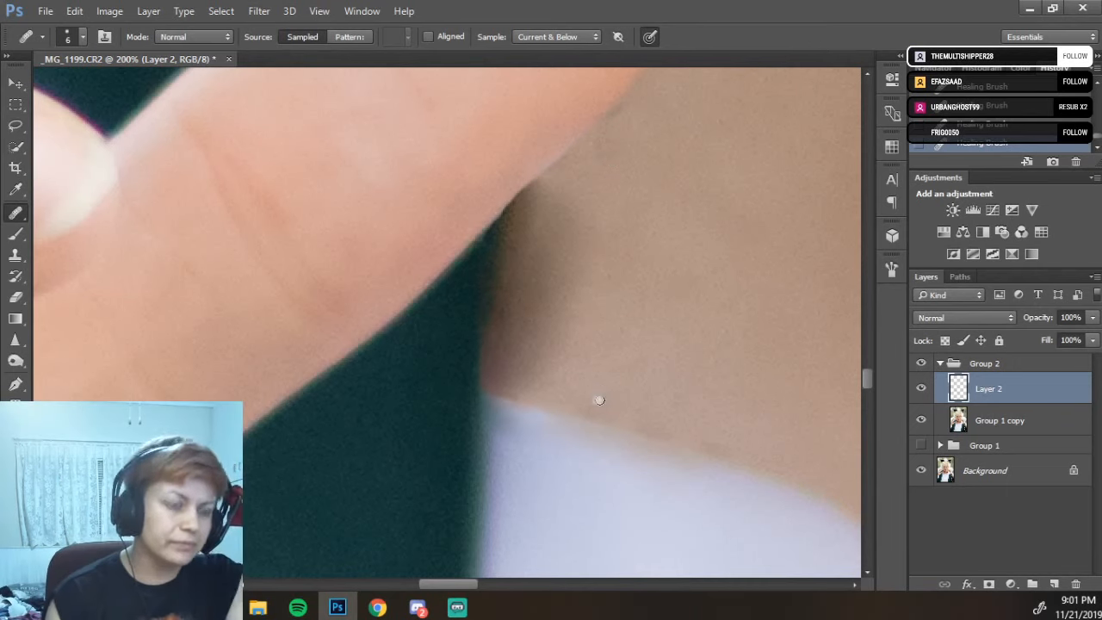
- Heal the reddish spot where the neck shadow meets the shirt corner by the jacket, using brush size 8
{"action": "key", "text": "bracketright"}
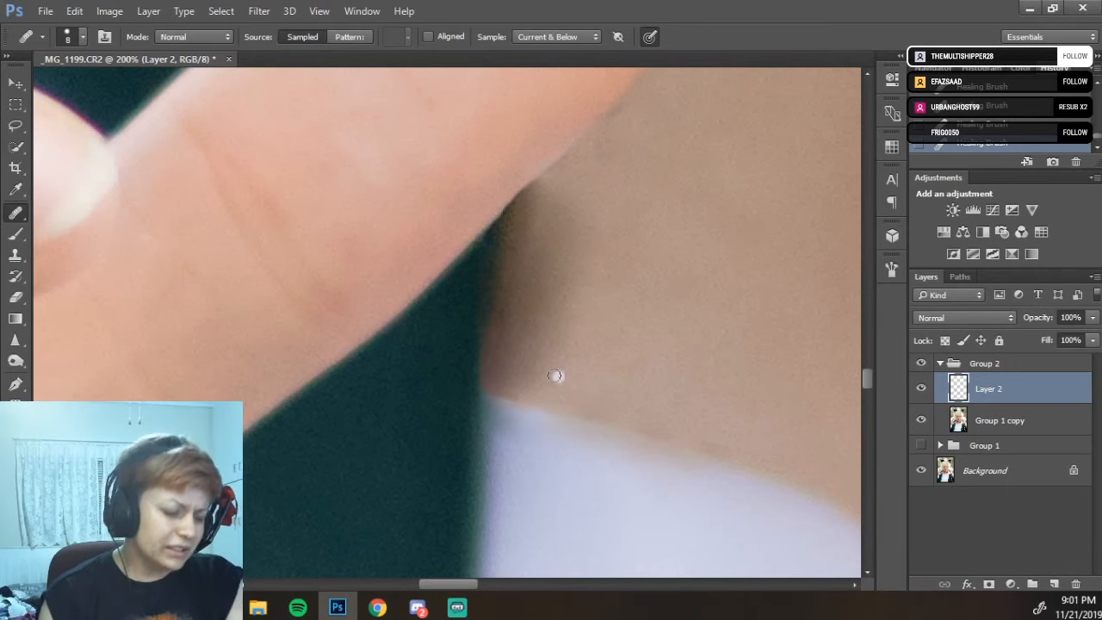
{"action": "key", "text": "alt"}
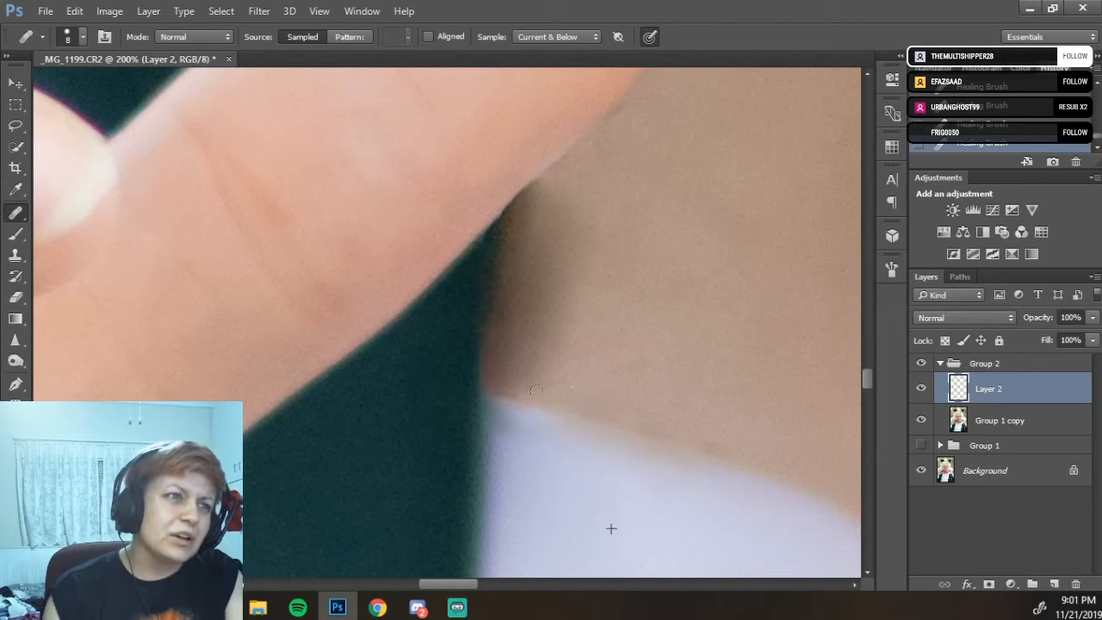
{"action": "left_click", "coordinate": [611, 529], "text": "alt"}
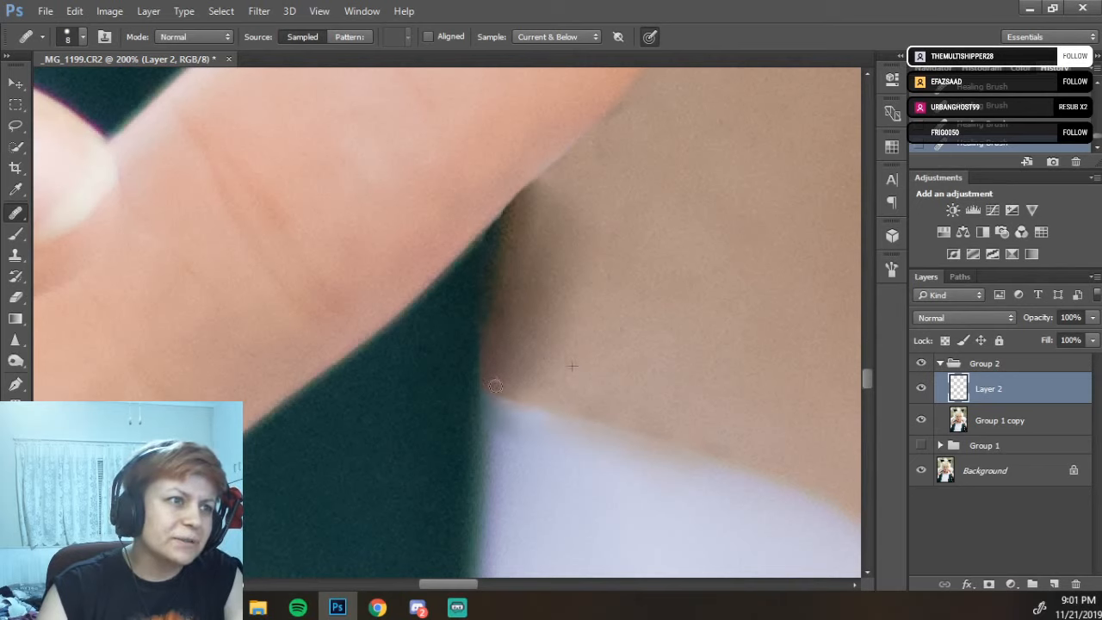
{"action": "mouse_move", "coordinate": [495, 379]}
{"action": "left_mouse_down"}
{"action": "mouse_move", "coordinate": [489, 364]}
{"action": "mouse_move", "coordinate": [487, 382]}
{"action": "left_mouse_up"}
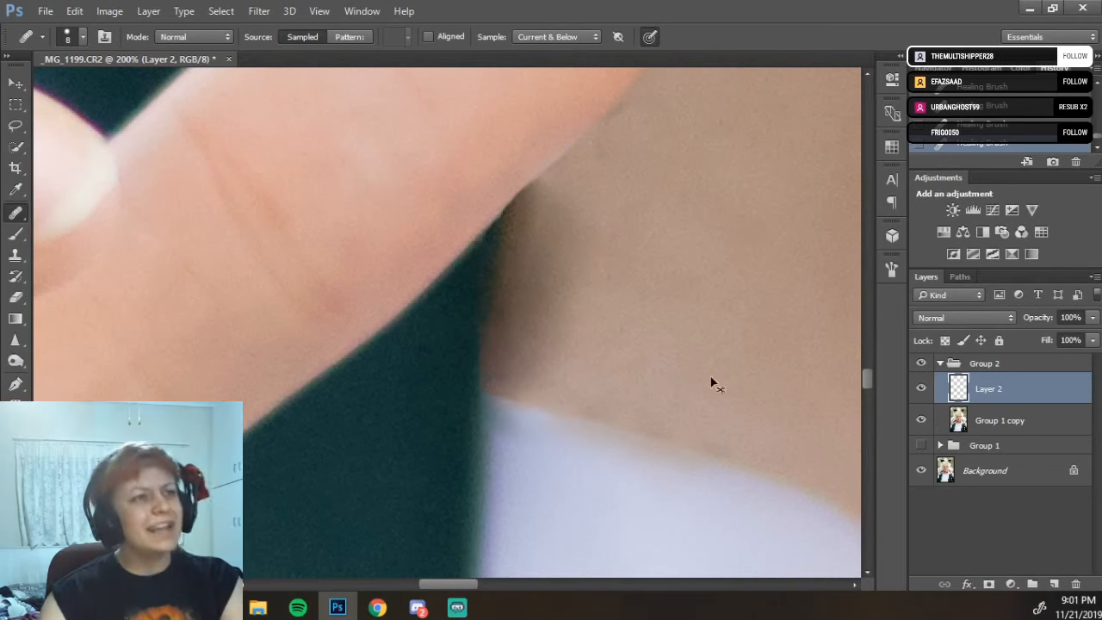
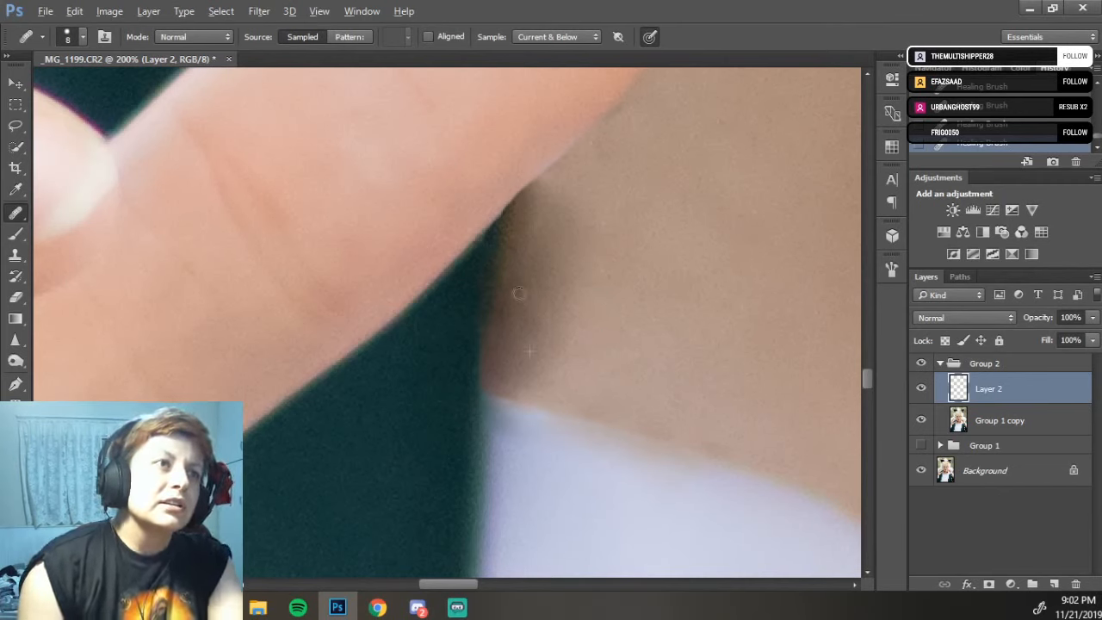
- Examine the retouched neck and finger area both close up and from further out for remaining flaws
{"action": "left_click_drag", "start_coordinate": [595, 275], "coordinate": [566, 411]}
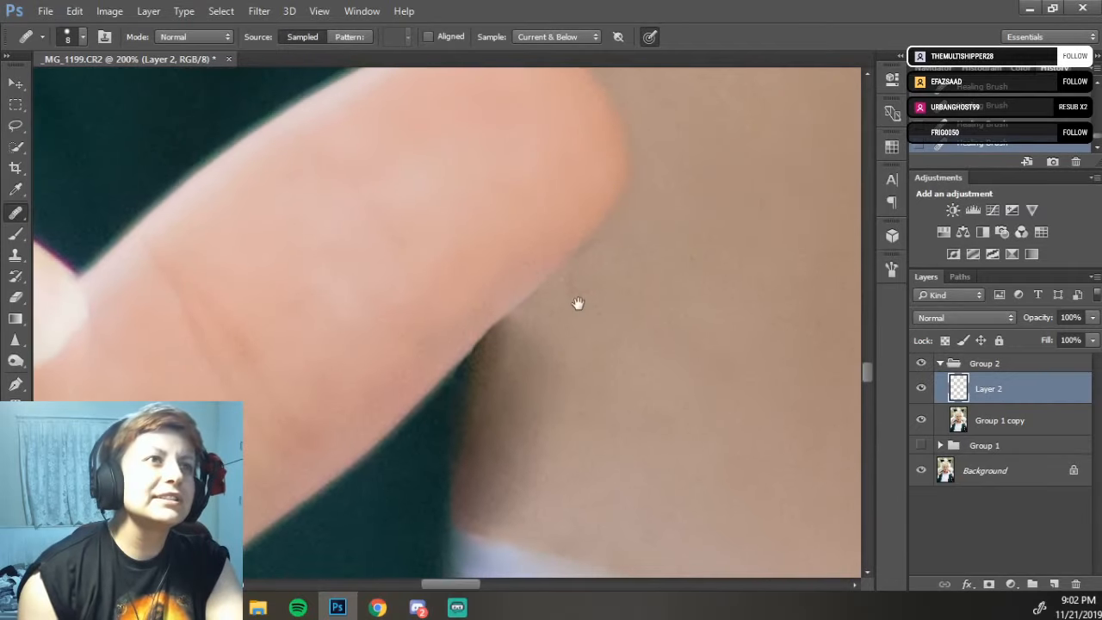
{"action": "left_click_drag", "start_coordinate": [575, 303], "coordinate": [562, 428]}
{"action": "mouse_move", "coordinate": [573, 243]}
{"action": "left_mouse_down"}
{"action": "mouse_move", "coordinate": [554, 369]}
{"action": "mouse_move", "coordinate": [517, 383]}
{"action": "left_mouse_up"}
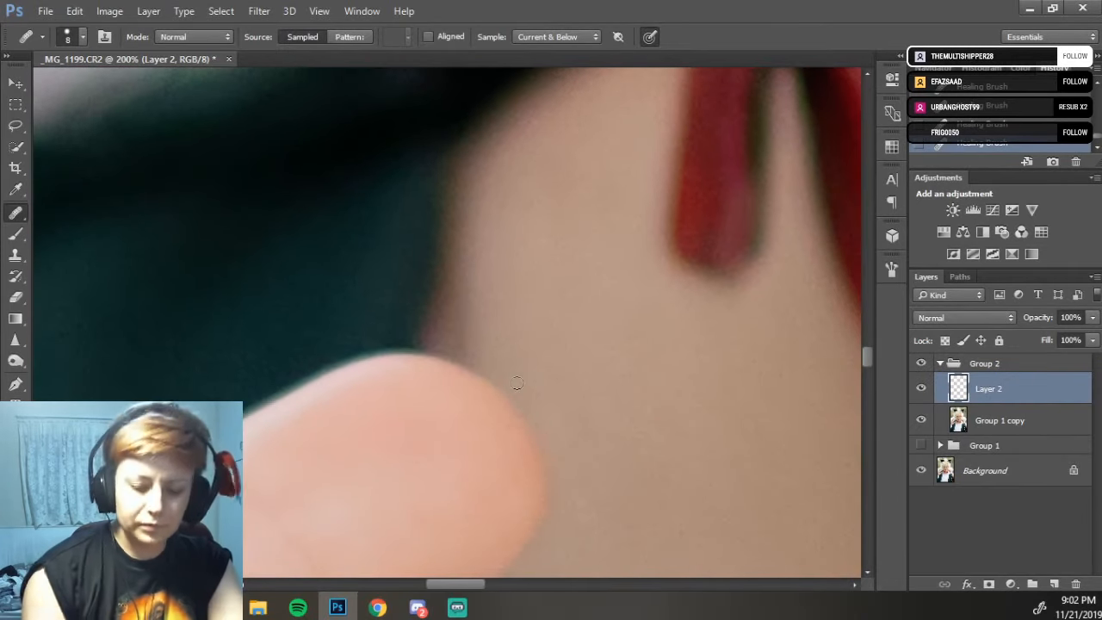
{"action": "scroll", "coordinate": [515, 380], "scroll_direction": "down", "scroll_amount": 4}
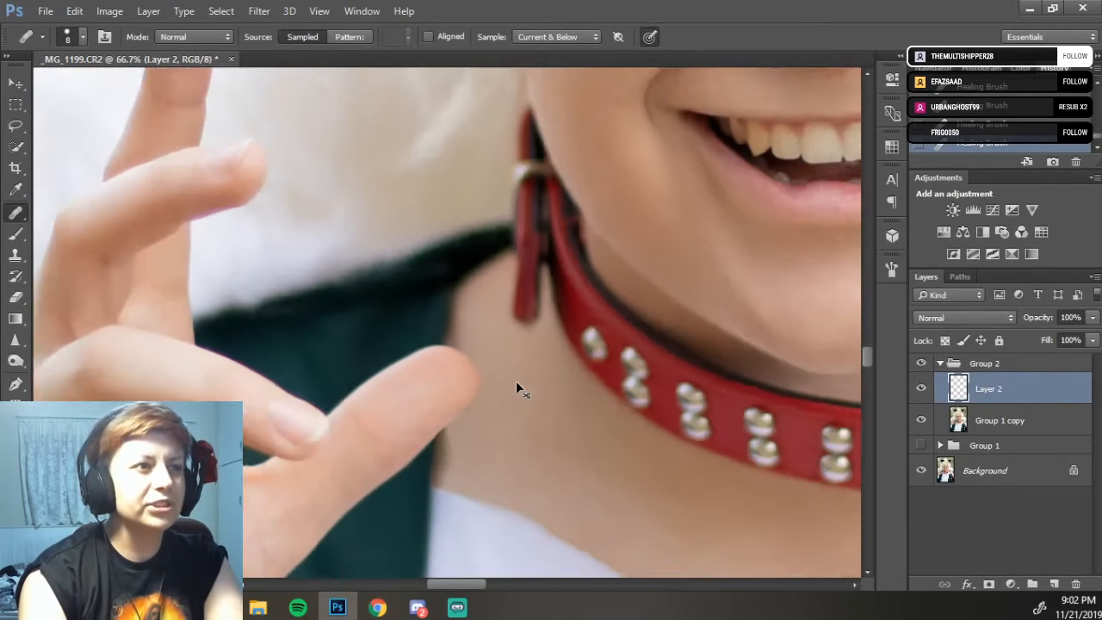
{"action": "scroll", "coordinate": [516, 380], "scroll_direction": "down", "scroll_amount": 1}
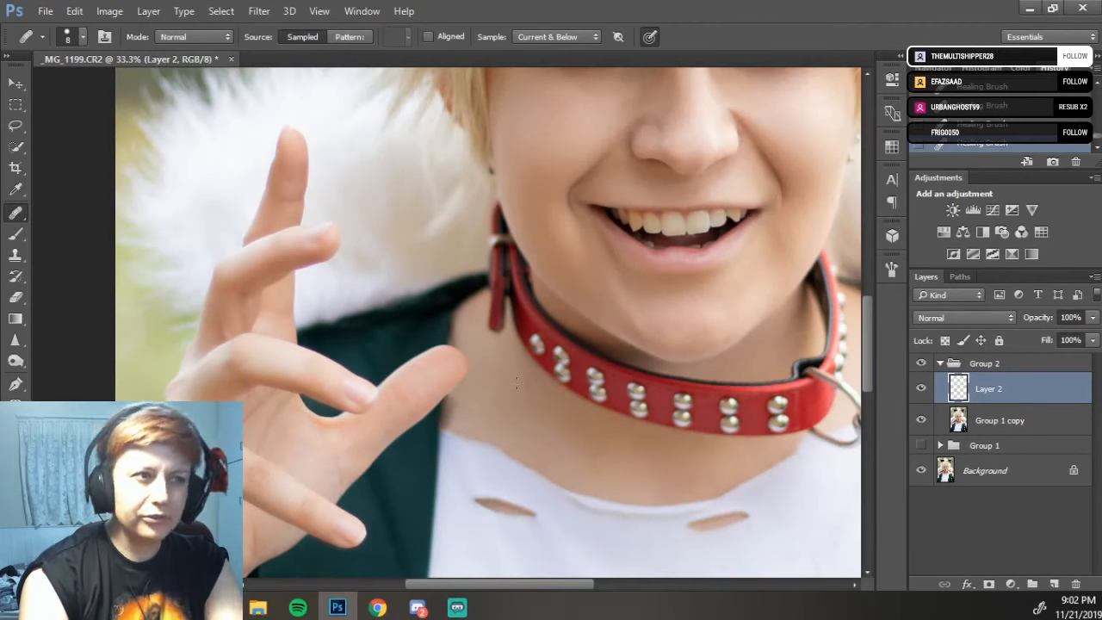
{"action": "scroll", "coordinate": [516, 384], "scroll_direction": "up", "scroll_amount": 5}
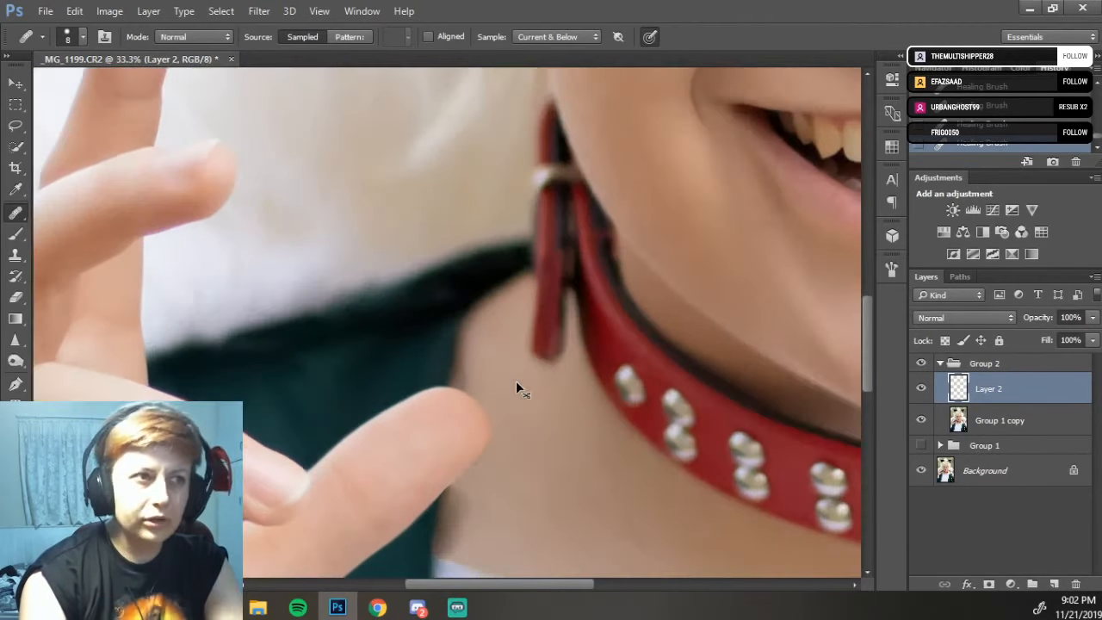
{"action": "scroll", "coordinate": [515, 381], "scroll_direction": "up", "scroll_amount": 4}
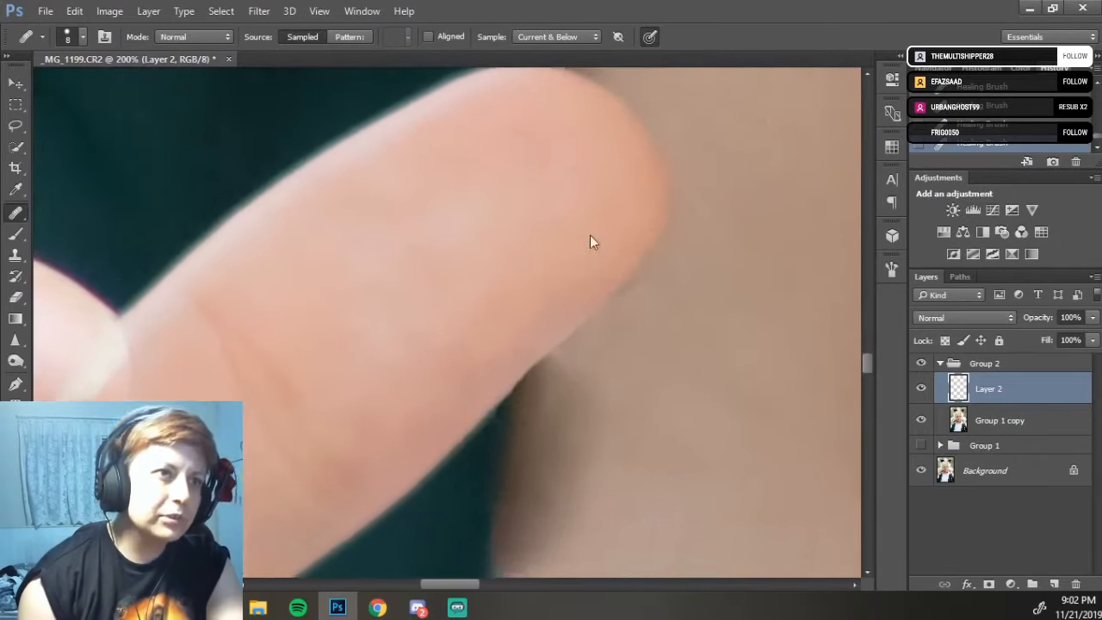
{"action": "left_click_drag", "start_coordinate": [590, 241], "coordinate": [567, 212]}
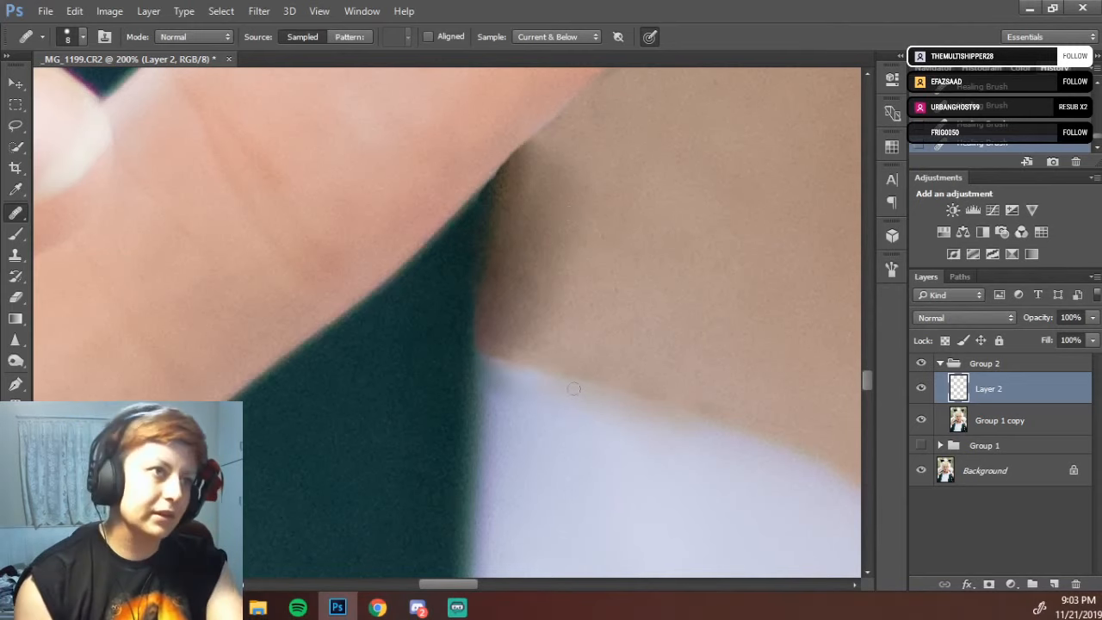
- Sample clean white fabric and dab the Healing Brush over the shirt just below its corner by the jacket
{"action": "left_click_drag", "start_coordinate": [545, 432], "coordinate": [523, 363]}
{"action": "left_click", "coordinate": [532, 436], "text": "alt"}
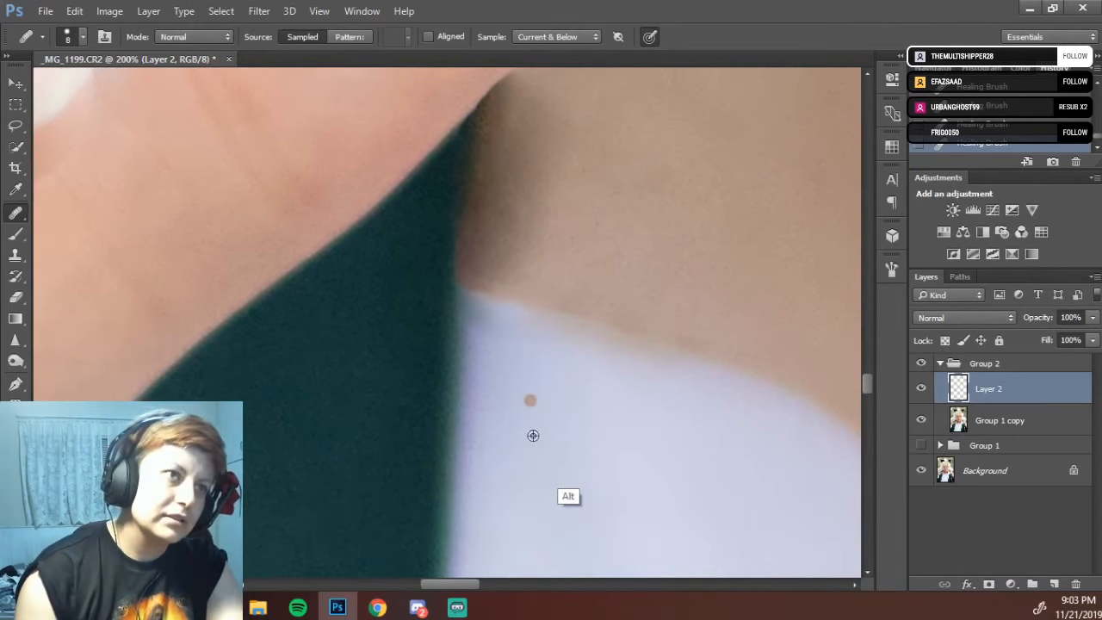
{"action": "left_click", "coordinate": [527, 402]}
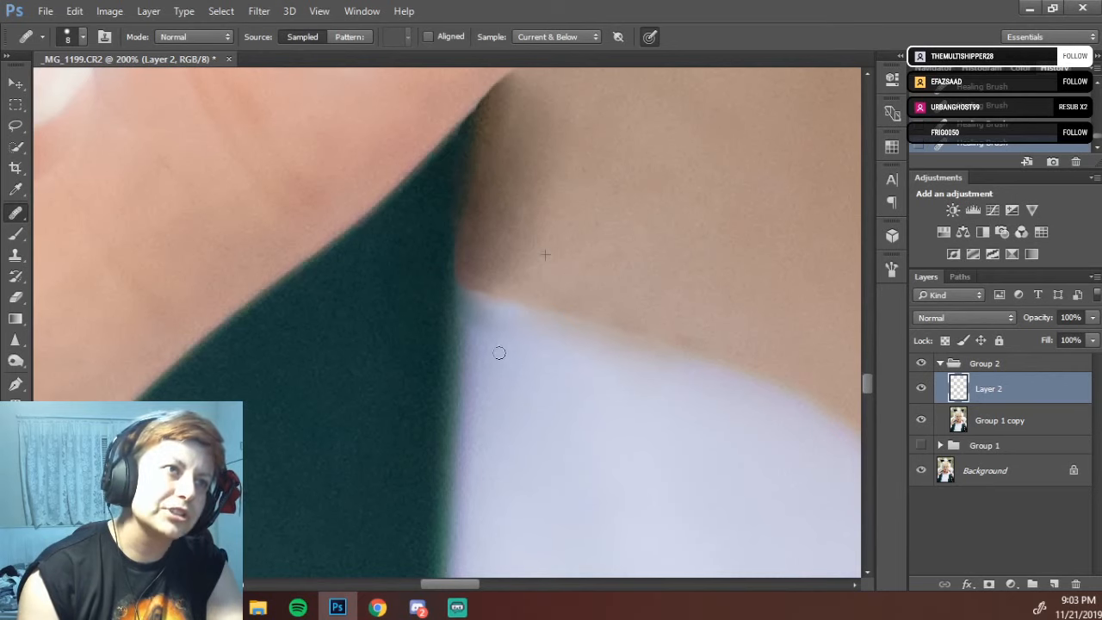
{"action": "left_click", "coordinate": [543, 449], "text": "alt"}
{"action": "left_click", "coordinate": [532, 403]}
{"action": "left_click", "coordinate": [570, 437]}
{"action": "left_click", "coordinate": [561, 475], "text": "alt"}
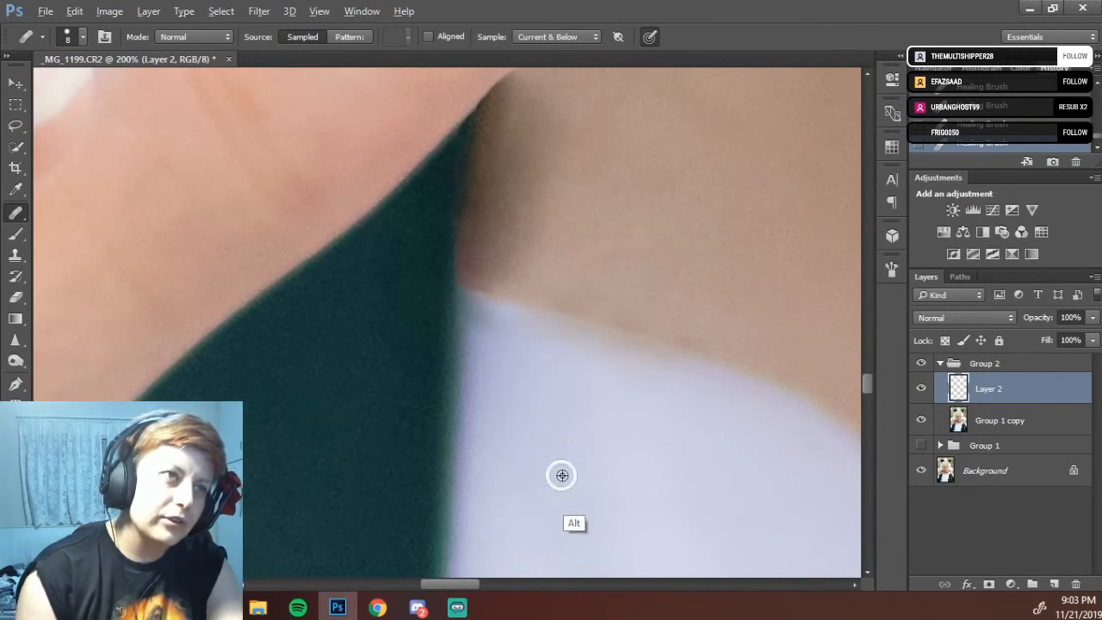
{"action": "left_click", "coordinate": [535, 405]}
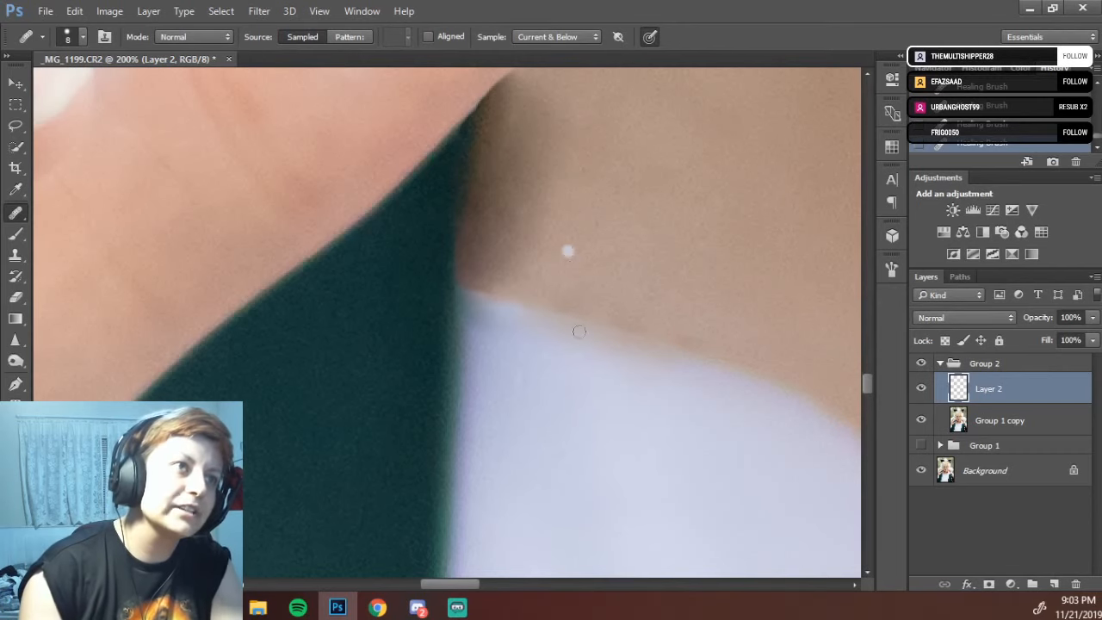
- Heal the shirt corner along the jacket and neckline edges from freshly sampled white fabric
{"action": "left_click", "coordinate": [558, 429], "text": "alt"}
{"action": "mouse_move", "coordinate": [516, 364]}
{"action": "left_mouse_down"}
{"action": "mouse_move", "coordinate": [480, 321]}
{"action": "mouse_move", "coordinate": [506, 361]}
{"action": "mouse_move", "coordinate": [487, 363]}
{"action": "mouse_move", "coordinate": [496, 332]}
{"action": "left_mouse_up"}
{"action": "left_click", "coordinate": [533, 384]}
{"action": "mouse_move", "coordinate": [543, 387]}
{"action": "left_mouse_down"}
{"action": "mouse_move", "coordinate": [494, 364]}
{"action": "mouse_move", "coordinate": [472, 307]}
{"action": "left_mouse_up"}
{"action": "left_click", "coordinate": [492, 367], "text": "alt"}
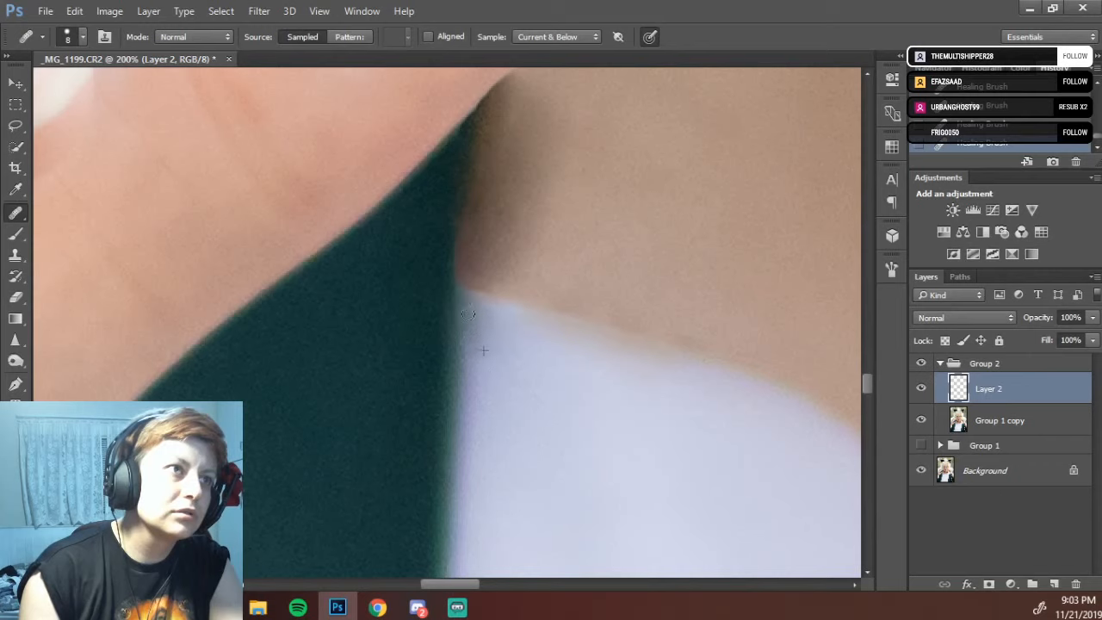
{"action": "left_click_drag", "start_coordinate": [531, 328], "coordinate": [580, 332]}
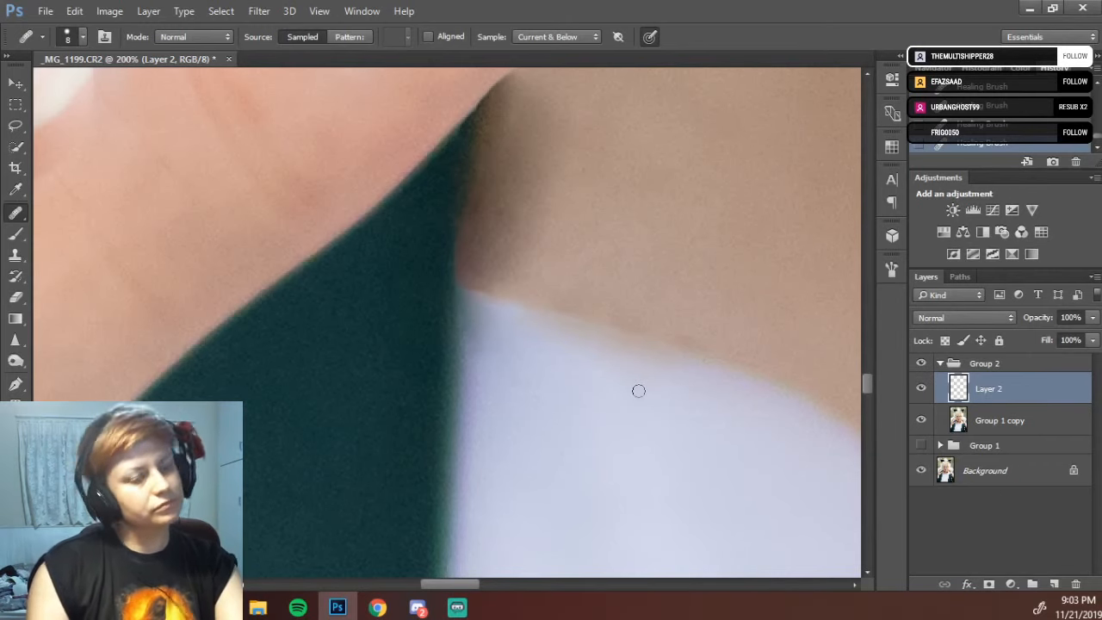
- Compare the portrait before and after retouching by hiding and showing Group 2 with the face and neck in view
{"action": "key", "text": "ctrl+0"}
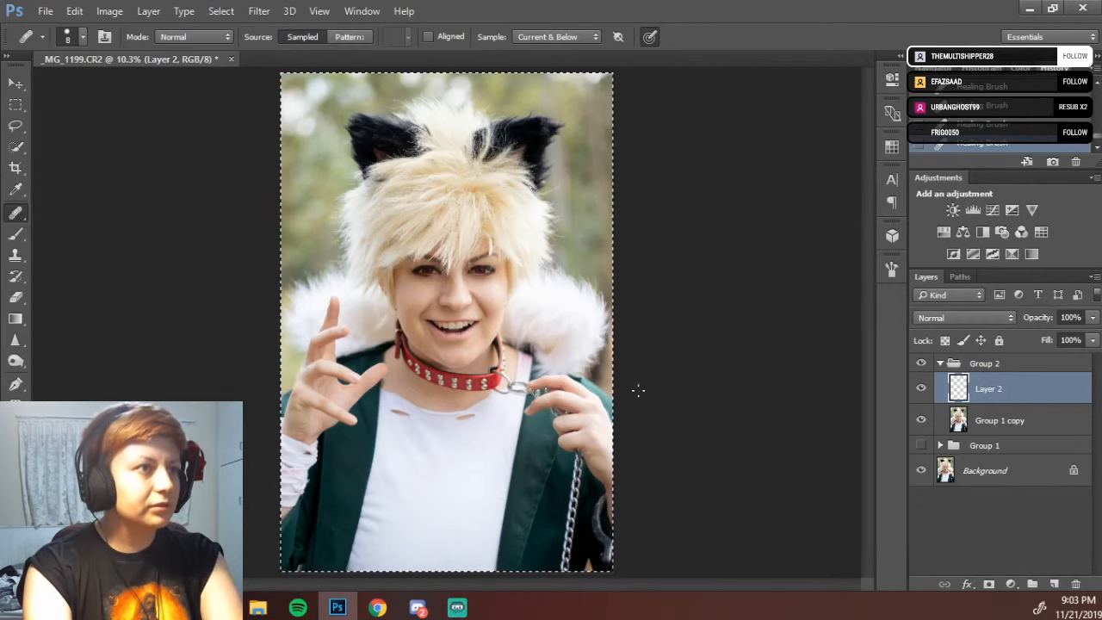
{"action": "key", "text": "ctrl+plus"}
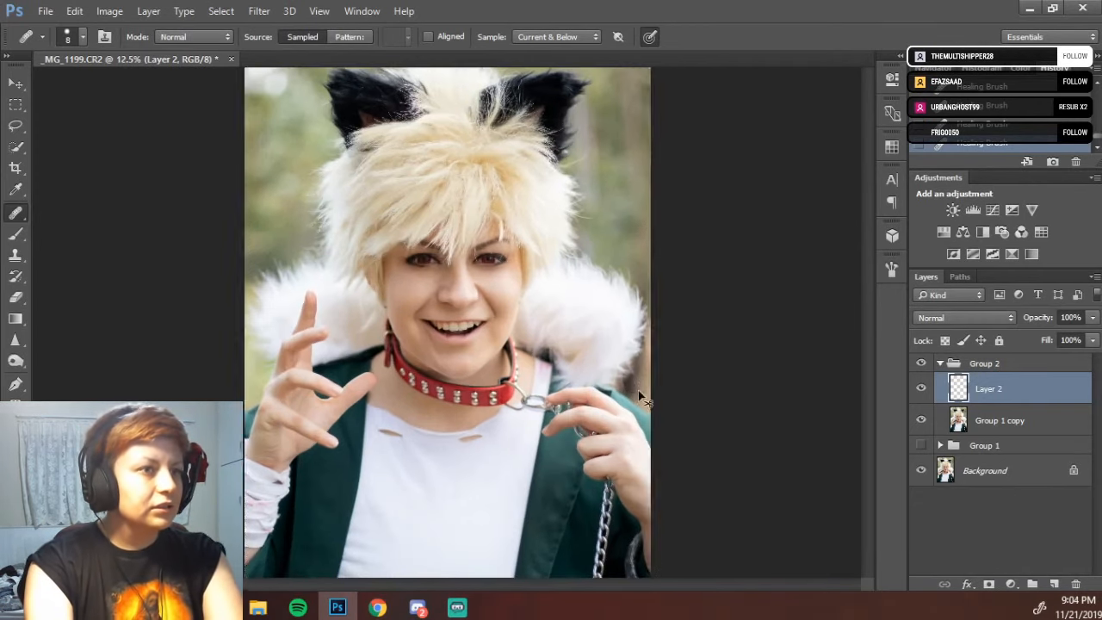
{"action": "key", "text": "ctrl+plus"}
{"action": "key", "text": "ctrl+plus"}
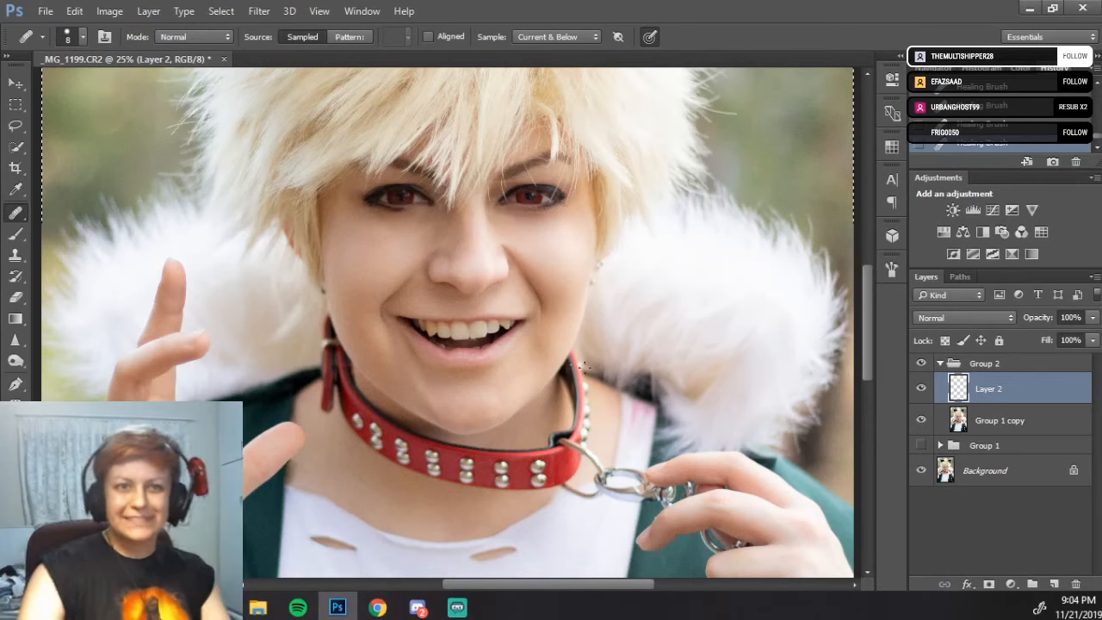
{"action": "left_click", "coordinate": [920, 363]}
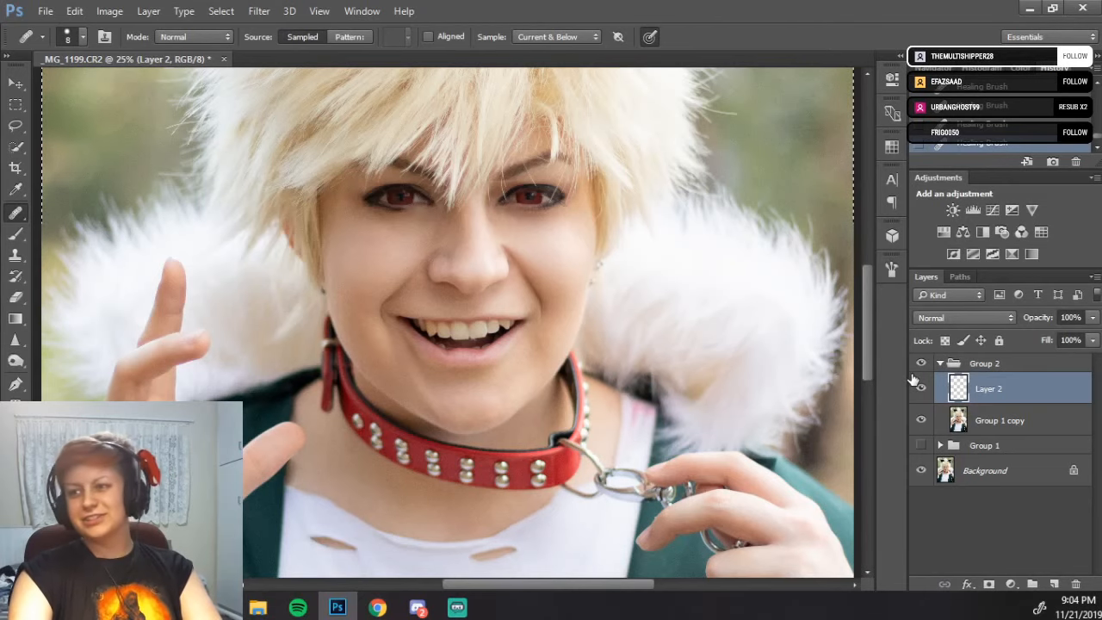
{"action": "left_click", "coordinate": [921, 365]}
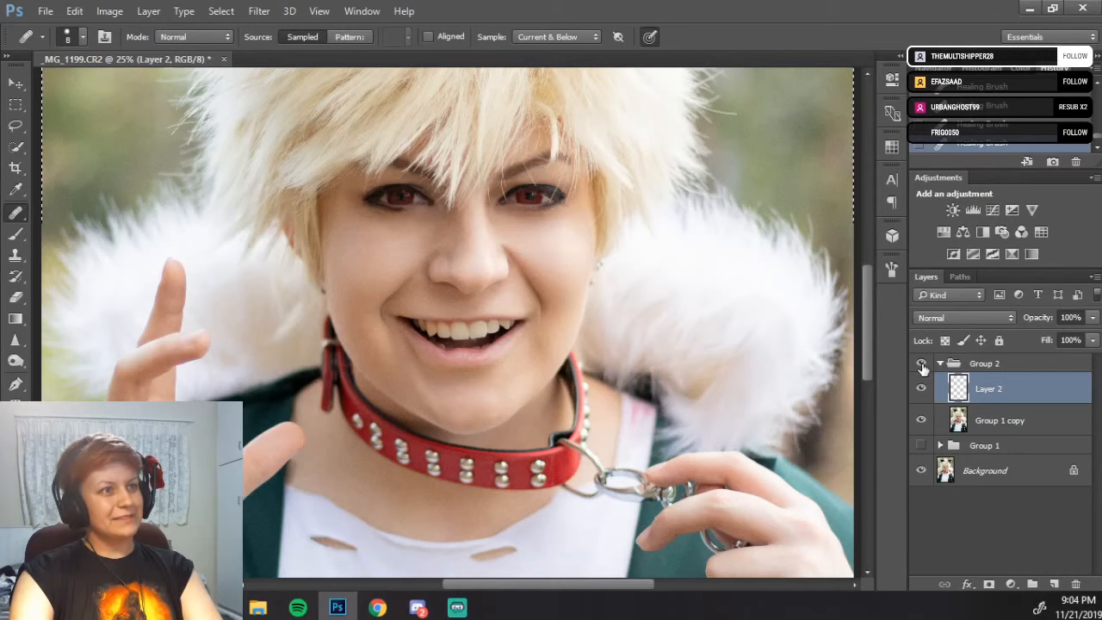
{"action": "left_click", "coordinate": [922, 364]}
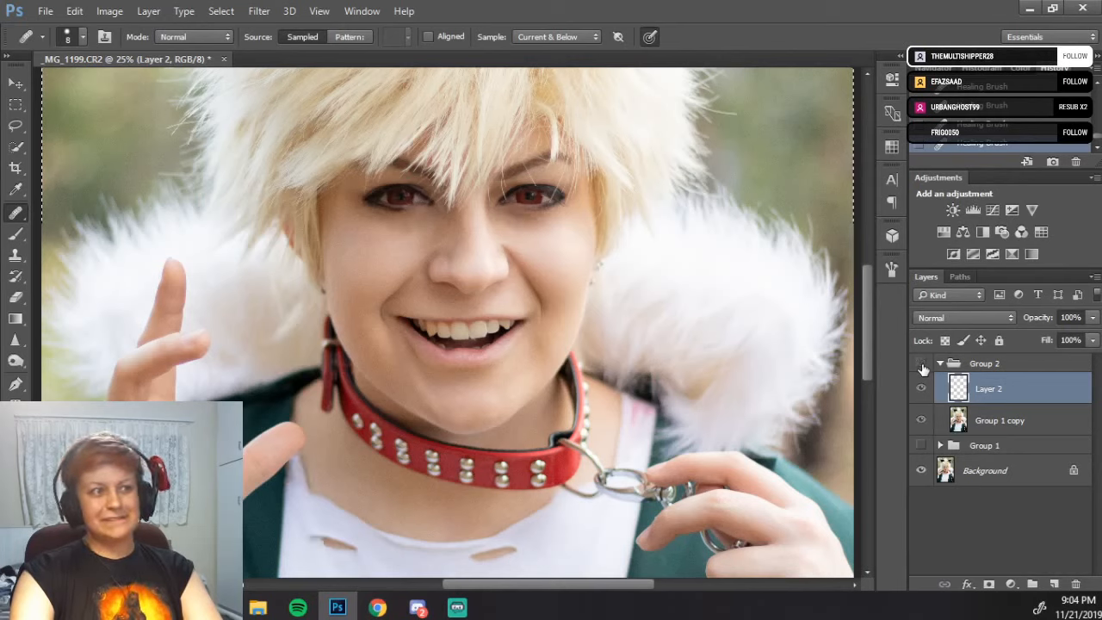
{"action": "left_click", "coordinate": [921, 364]}
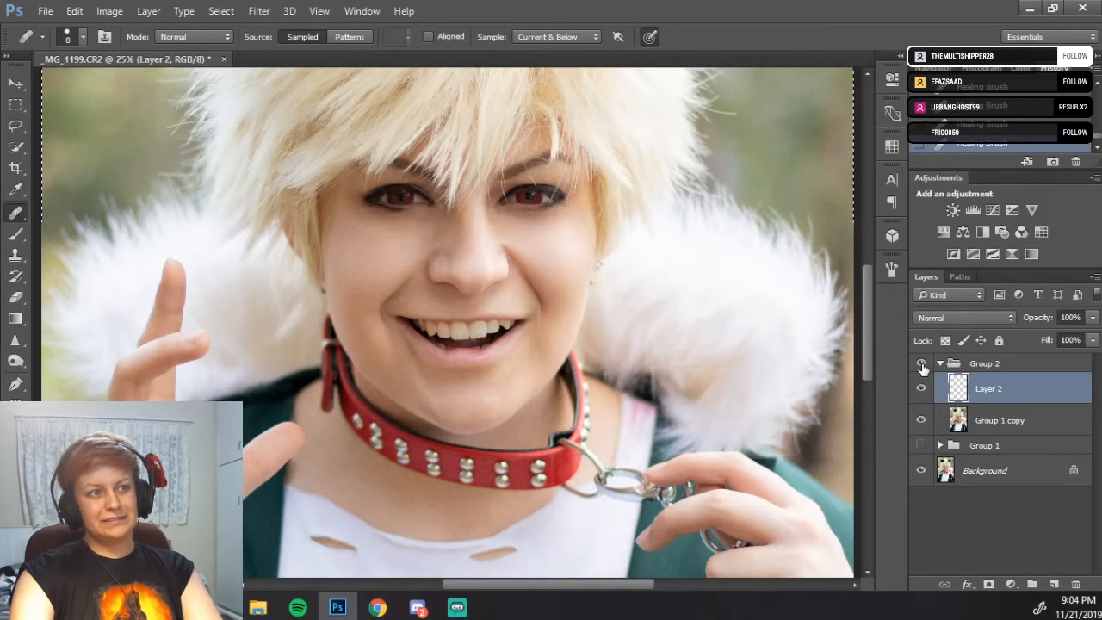
{"action": "left_click", "coordinate": [921, 364]}
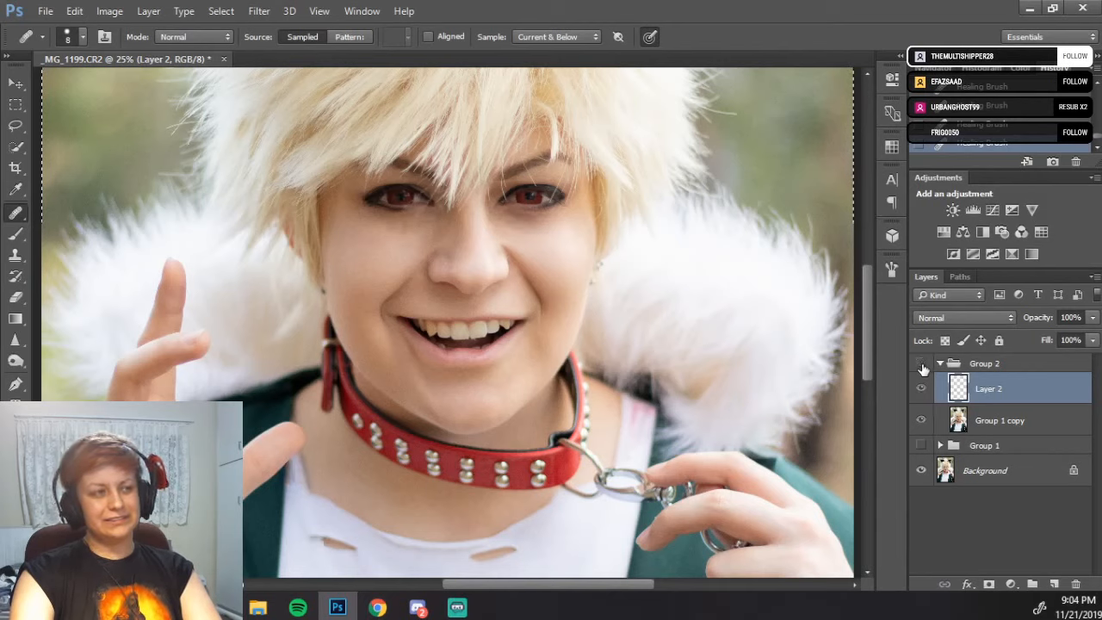
{"action": "left_click", "coordinate": [921, 364]}
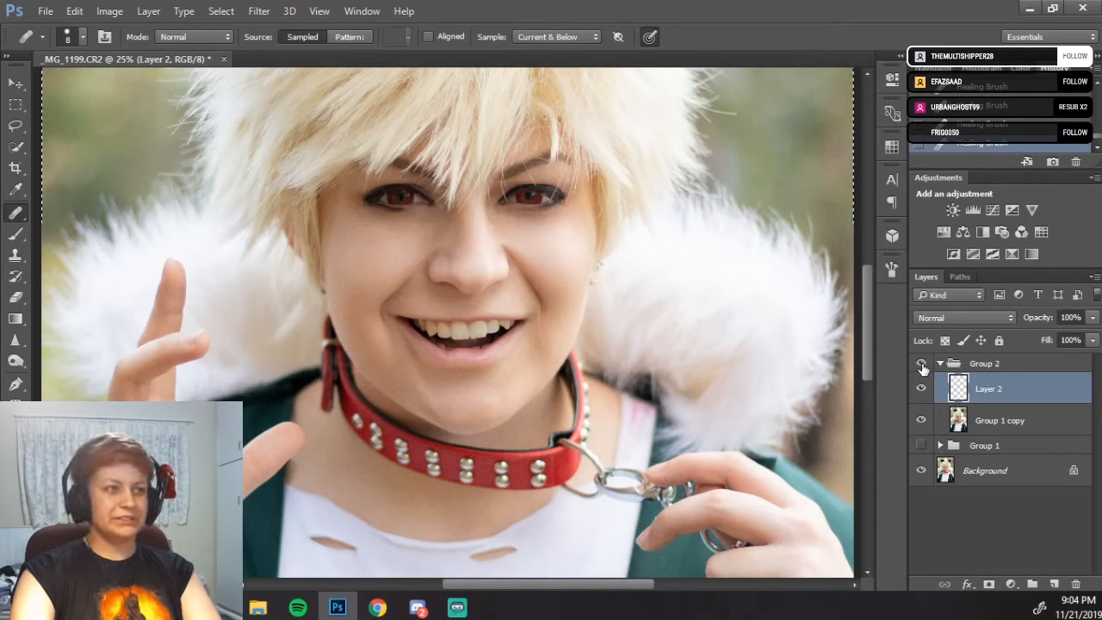
{"action": "left_click", "coordinate": [921, 364]}
{"action": "left_click", "coordinate": [921, 364]}
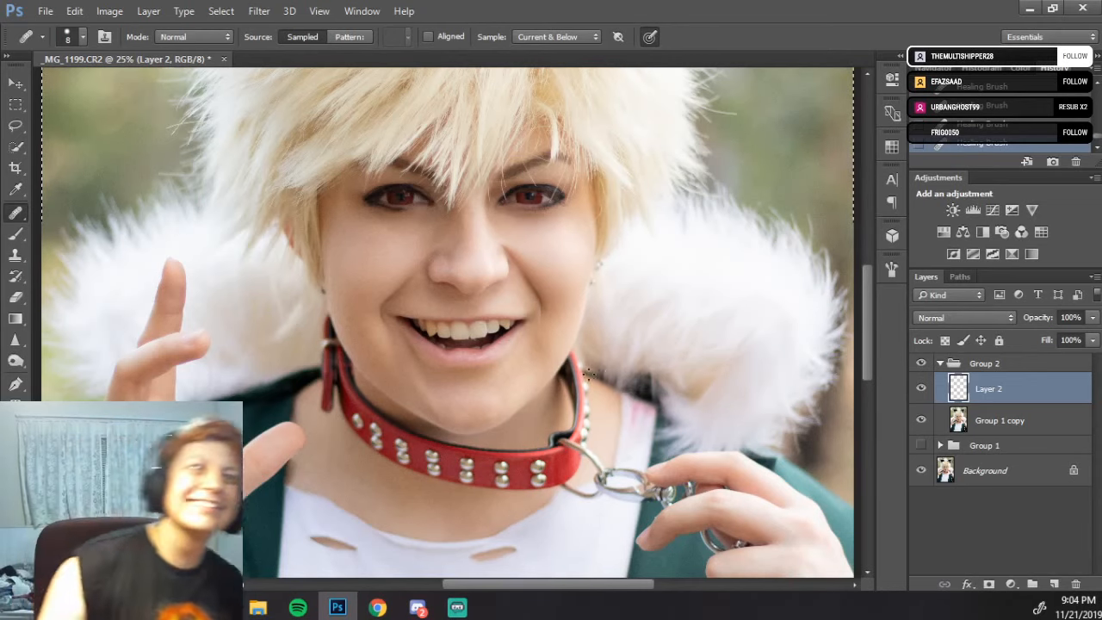
- Remove the curved upper part of the stray fringe strand on Group 1 copy using the Spot Healing Brush at size 15 with Content-Aware
{"action": "scroll", "coordinate": [607, 346], "scroll_direction": "up", "scroll_amount": 2}
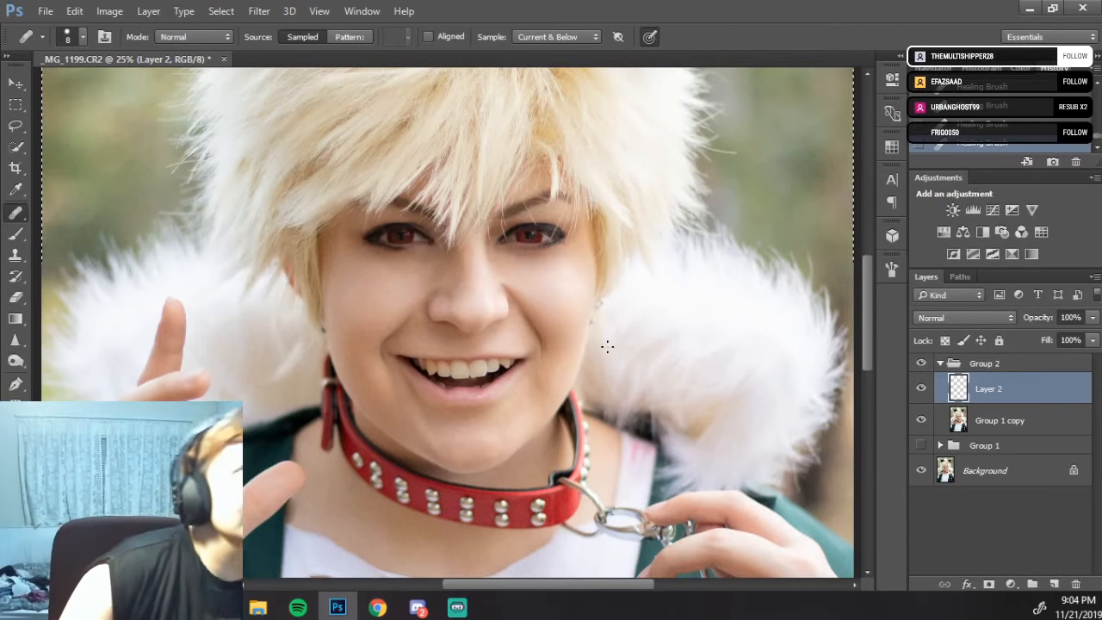
{"action": "scroll", "coordinate": [606, 345], "scroll_direction": "up", "scroll_amount": 2}
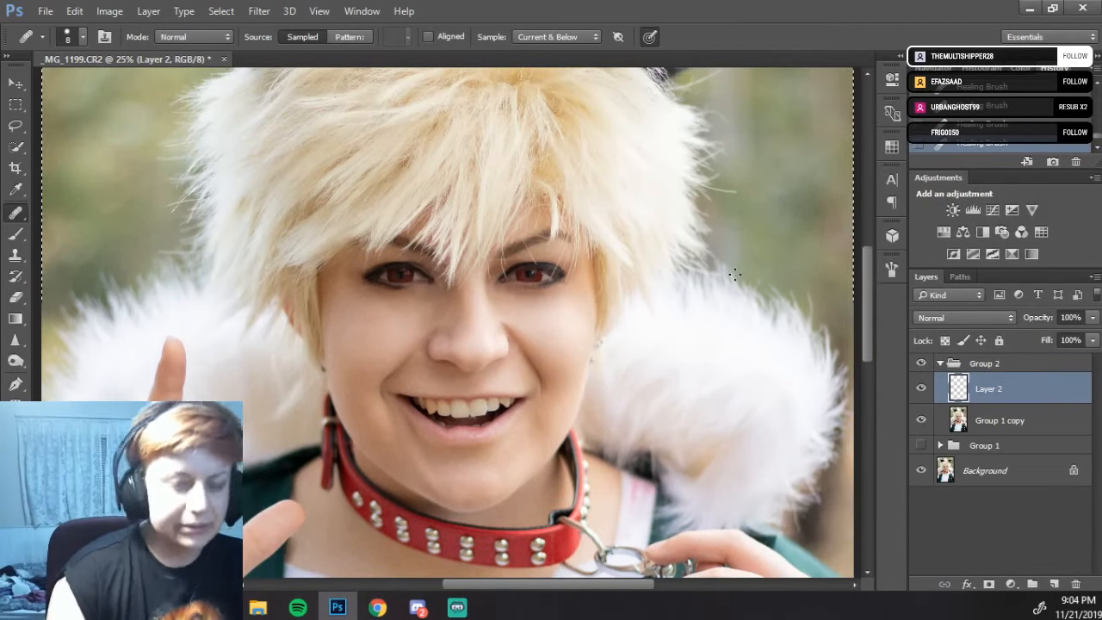
{"action": "key", "text": "ctrl+plus"}
{"action": "key", "text": "ctrl+plus"}
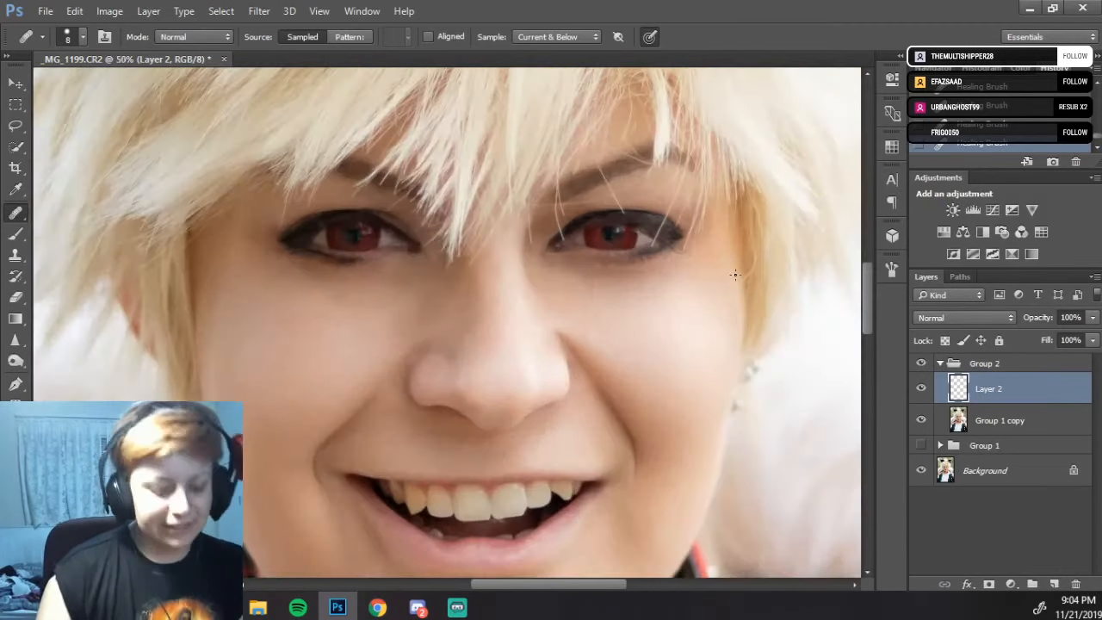
{"action": "left_click_drag", "start_coordinate": [520, 251], "coordinate": [509, 386]}
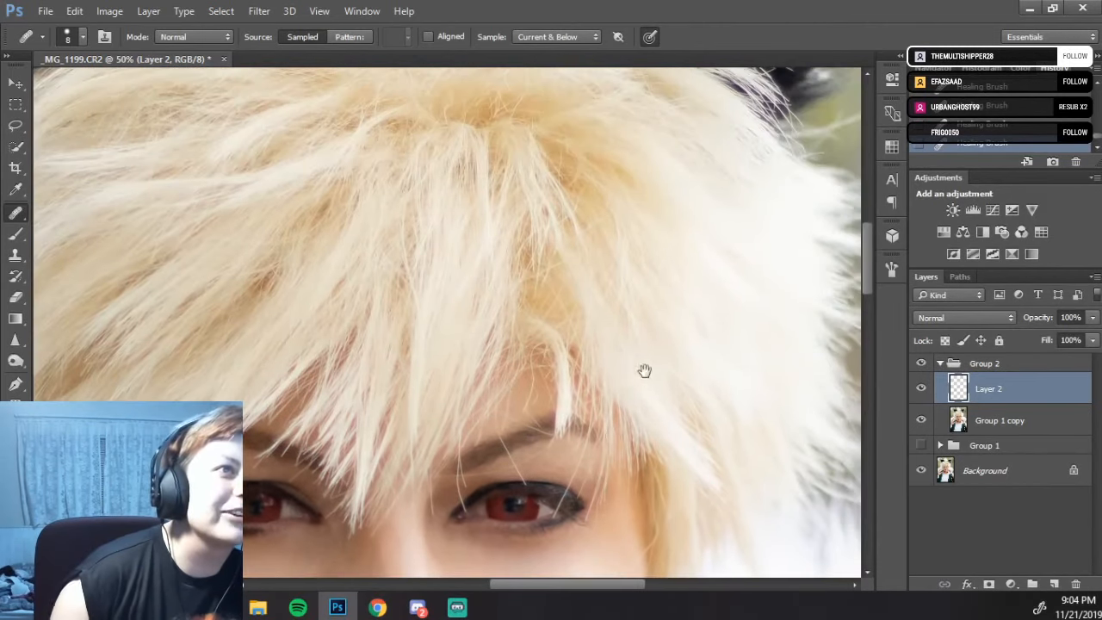
{"action": "left_click", "coordinate": [950, 421]}
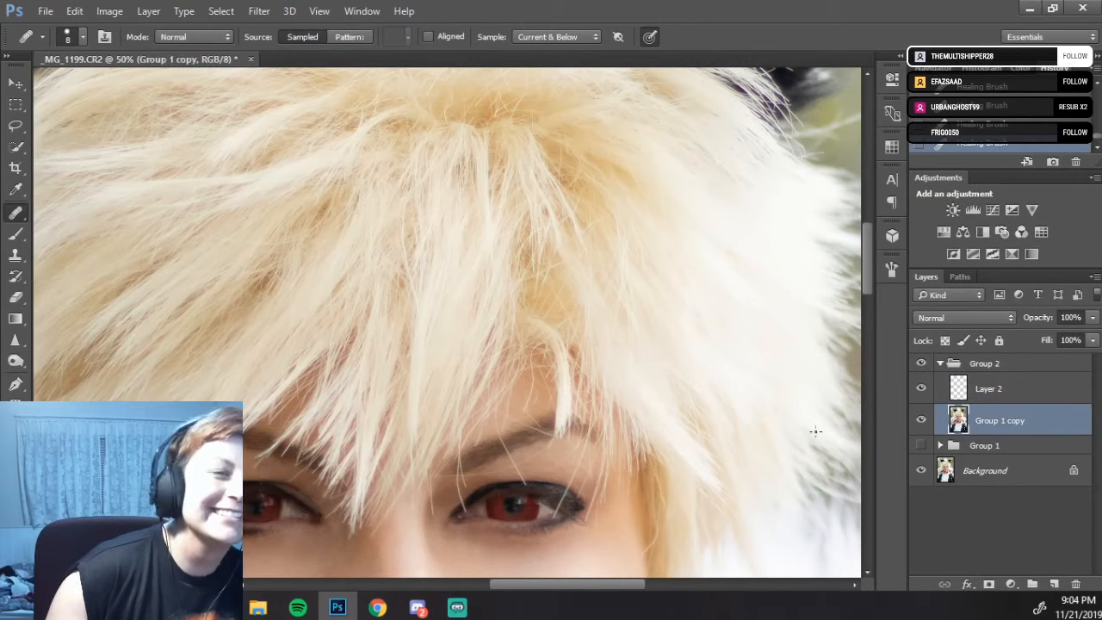
{"action": "left_click", "coordinate": [23, 270]}
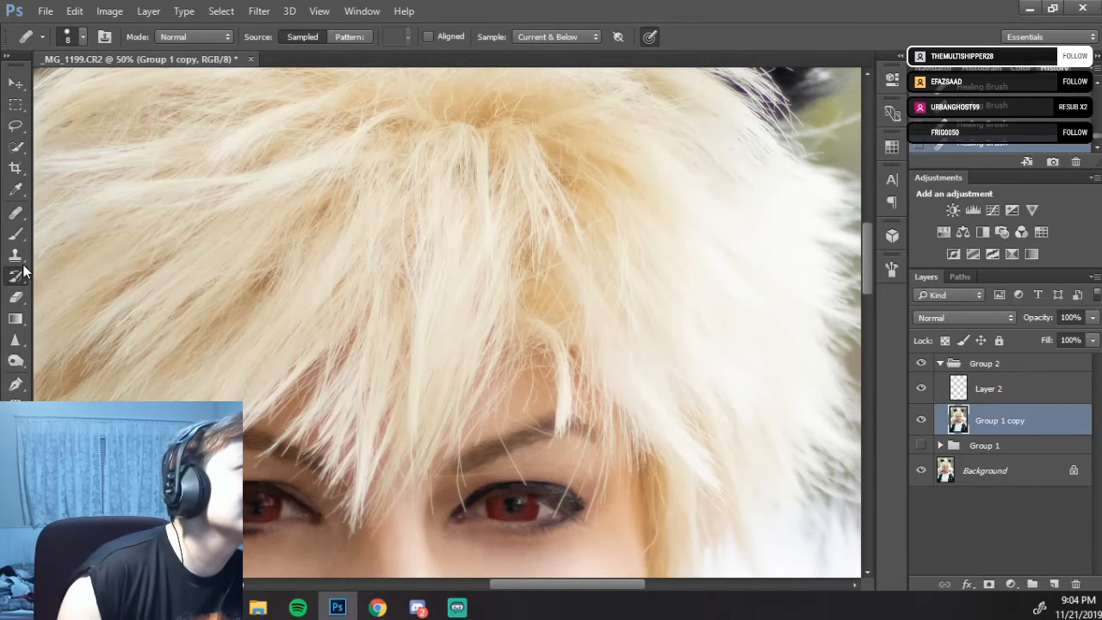
{"action": "left_click", "coordinate": [15, 219]}
{"action": "left_click", "coordinate": [48, 214]}
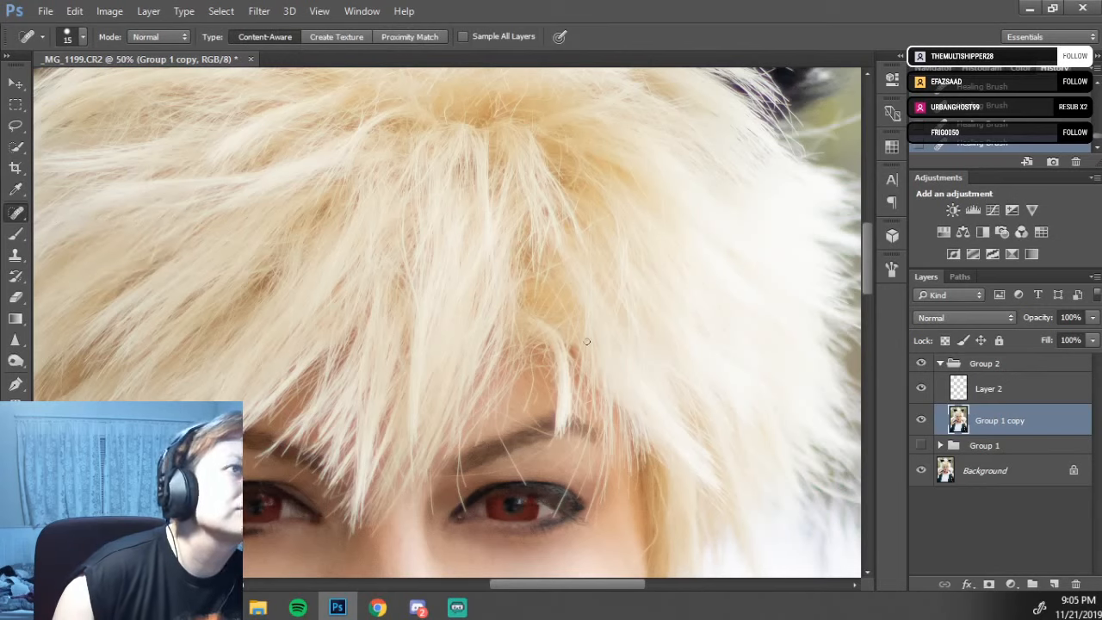
{"action": "mouse_move", "coordinate": [545, 329]}
{"action": "left_mouse_down"}
{"action": "mouse_move", "coordinate": [527, 301]}
{"action": "mouse_move", "coordinate": [560, 337]}
{"action": "mouse_move", "coordinate": [529, 302]}
{"action": "left_mouse_up"}
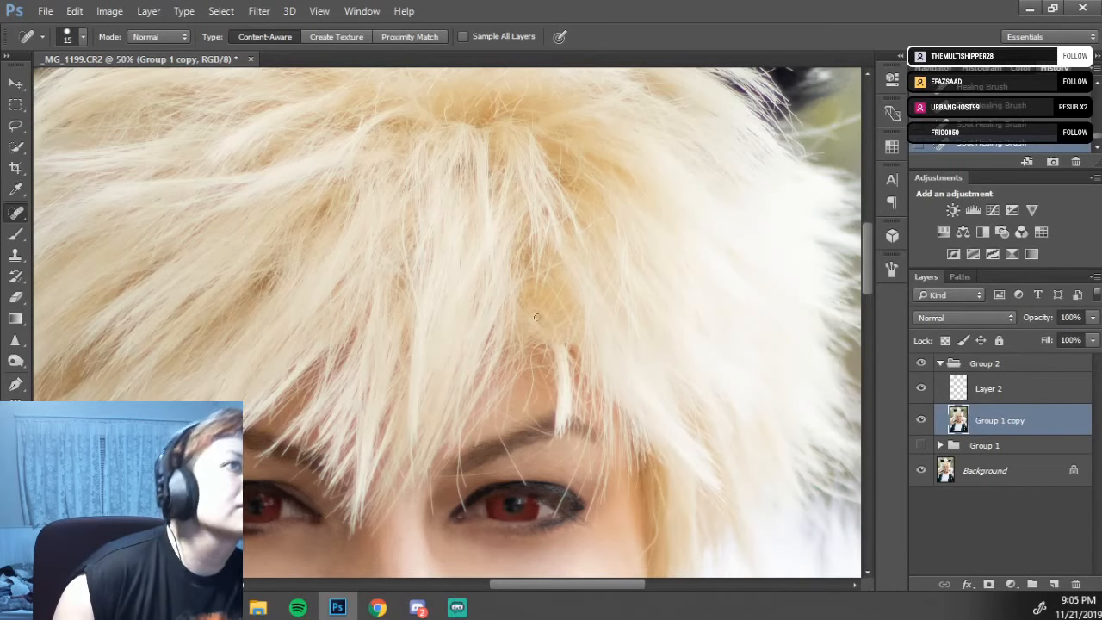
{"action": "left_click_drag", "start_coordinate": [529, 303], "coordinate": [538, 320]}
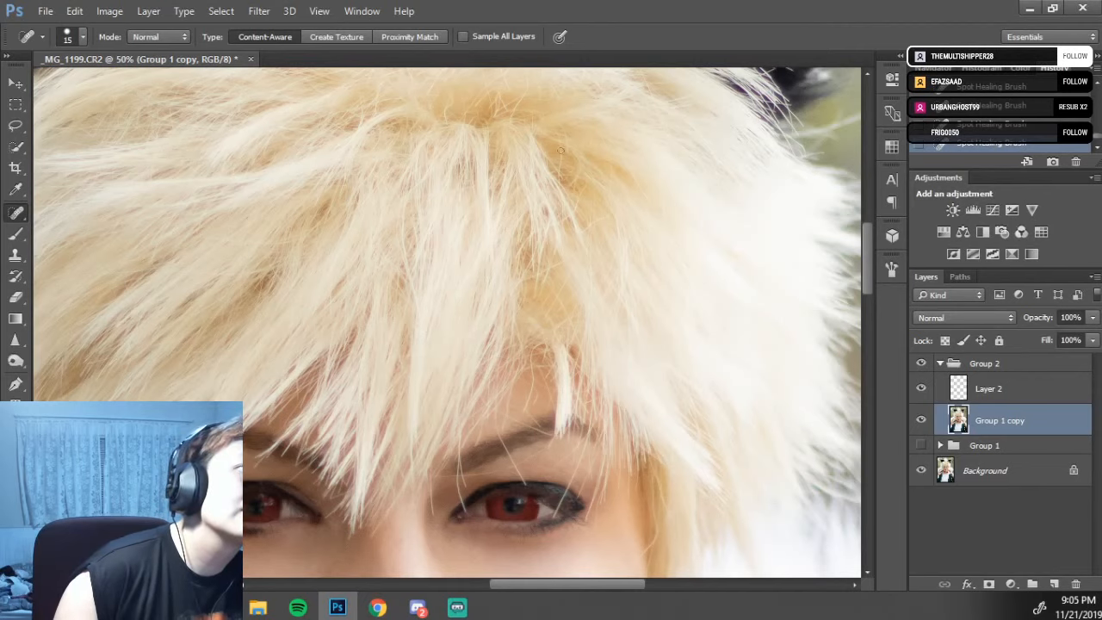
- Heal the small bright spot at the lower edge of the green jacket on Group 1 copy with the Spot Healing Brush at size 50
{"action": "key", "text": "ctrl+minus"}
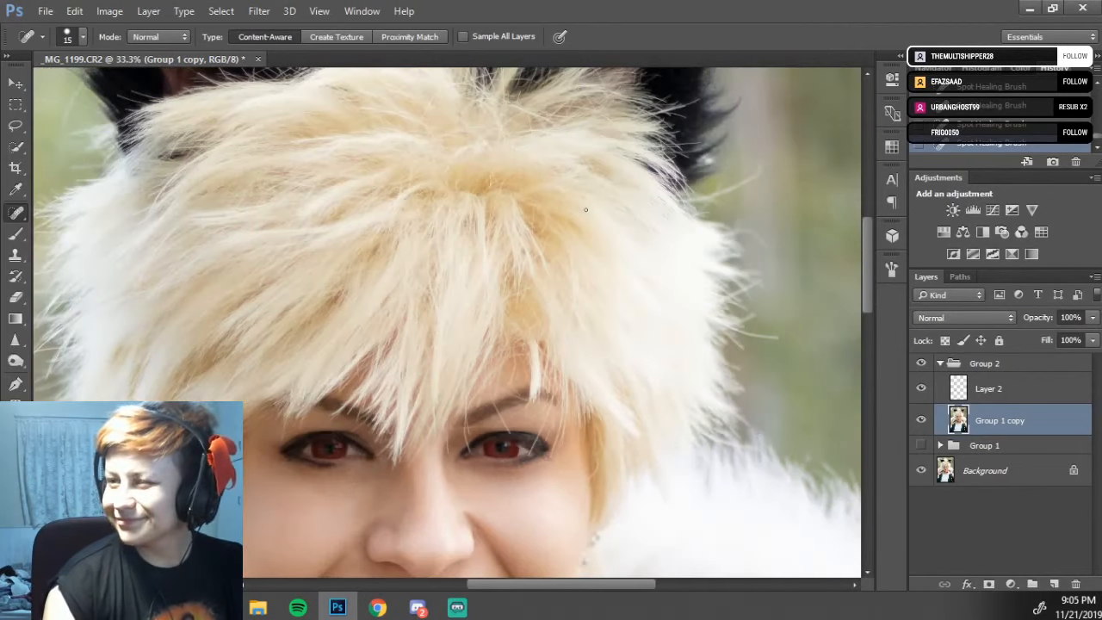
{"action": "key", "text": "ctrl+minus"}
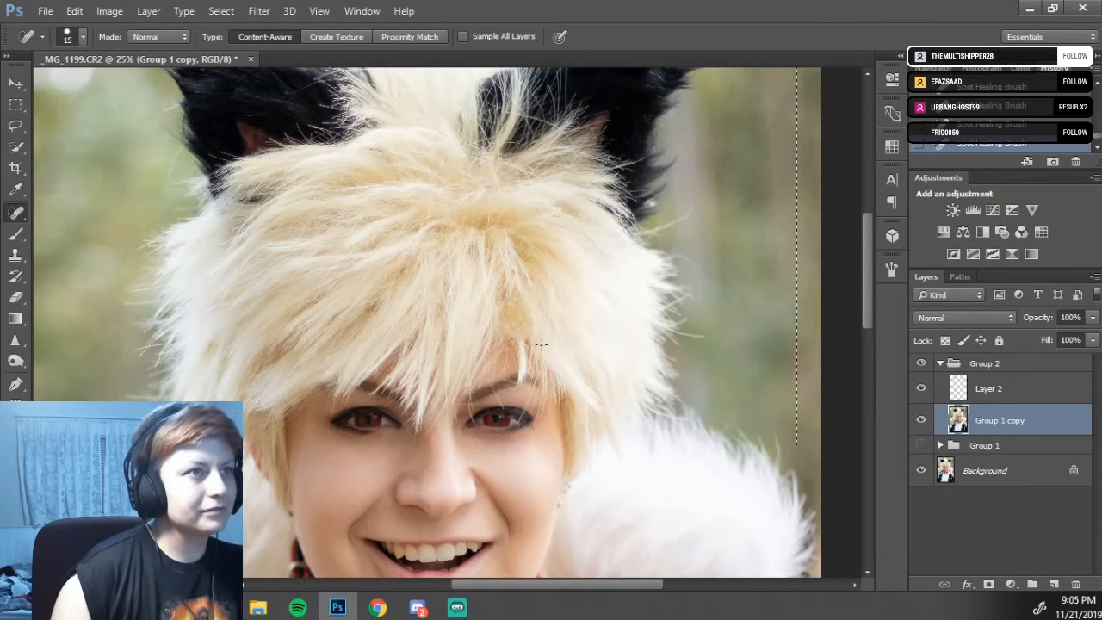
{"action": "left_click_drag", "start_coordinate": [520, 346], "coordinate": [527, 368]}
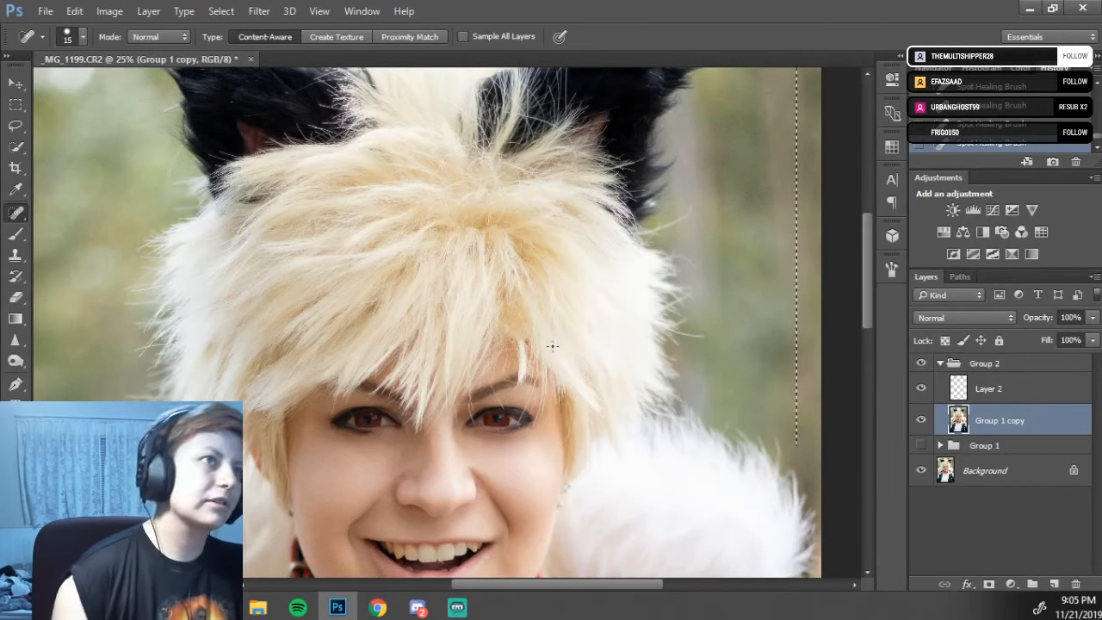
{"action": "key", "text": "ctrl+minus"}
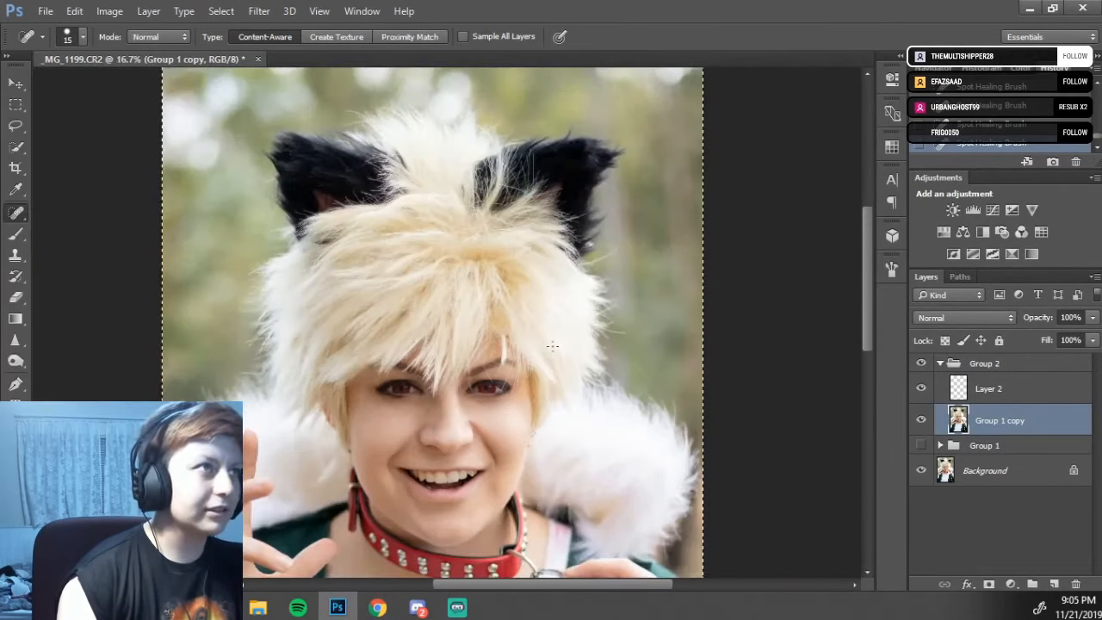
{"action": "left_click_drag", "start_coordinate": [415, 319], "coordinate": [470, 153]}
{"action": "key", "text": "ctrl+a"}
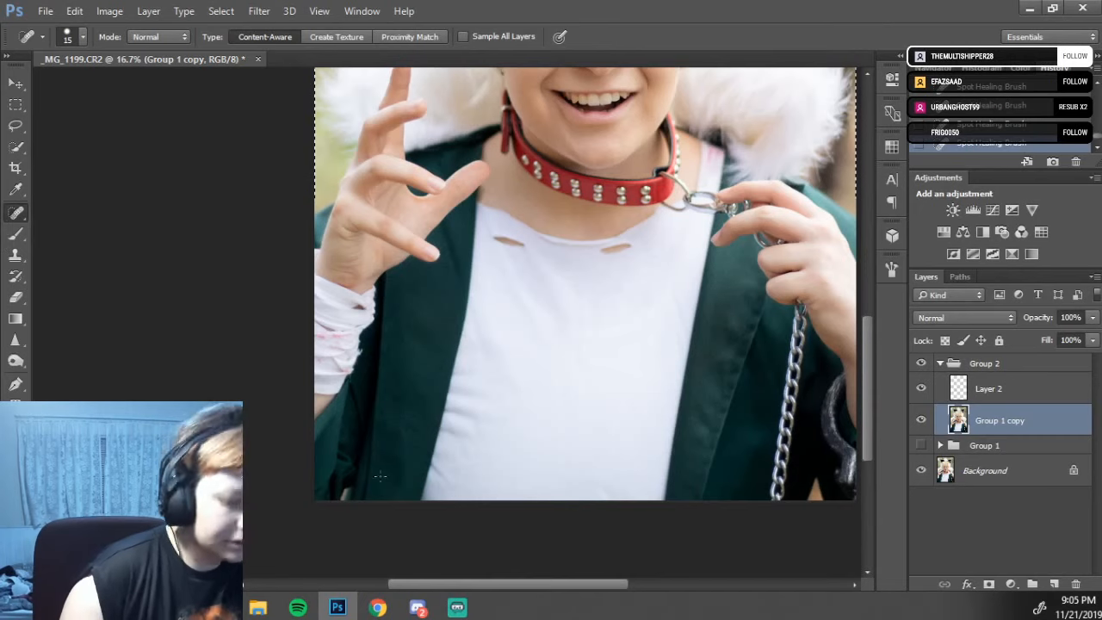
{"action": "key", "text": "bracketright"}
{"action": "key", "text": "bracketright"}
{"action": "key", "text": "bracketright"}
{"action": "key", "text": "bracketright"}
{"action": "key", "text": "bracketright"}
{"action": "key", "text": "bracketright"}
{"action": "key", "text": "bracketright"}
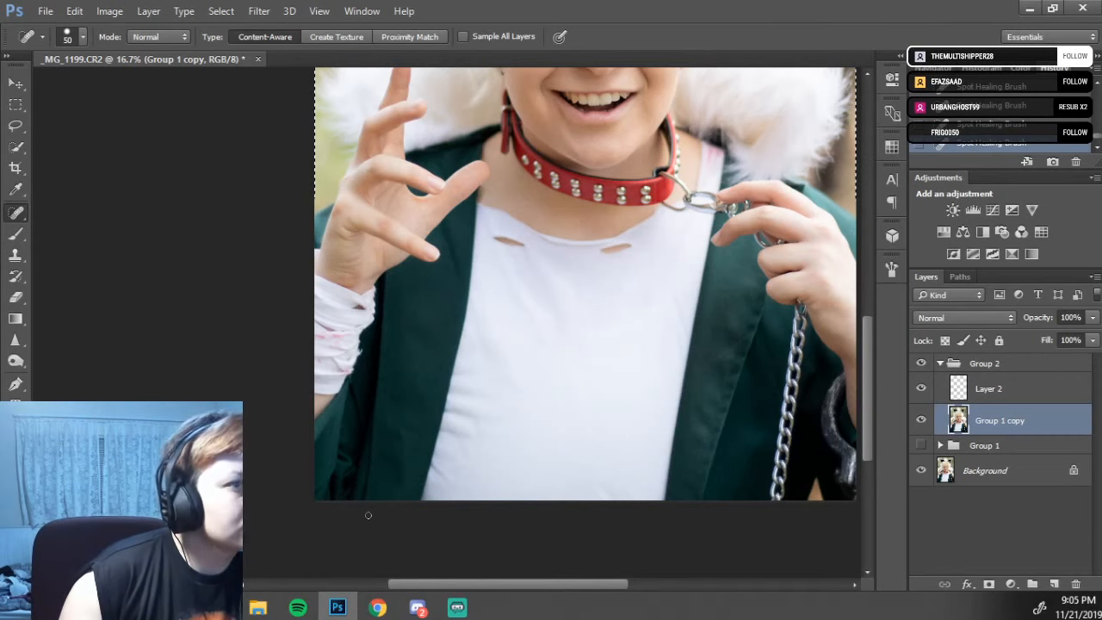
- Examine the shirt, jacket, hands, face and whole portrait from different distances for remaining flaws
{"action": "left_click_drag", "start_coordinate": [699, 470], "coordinate": [608, 401]}
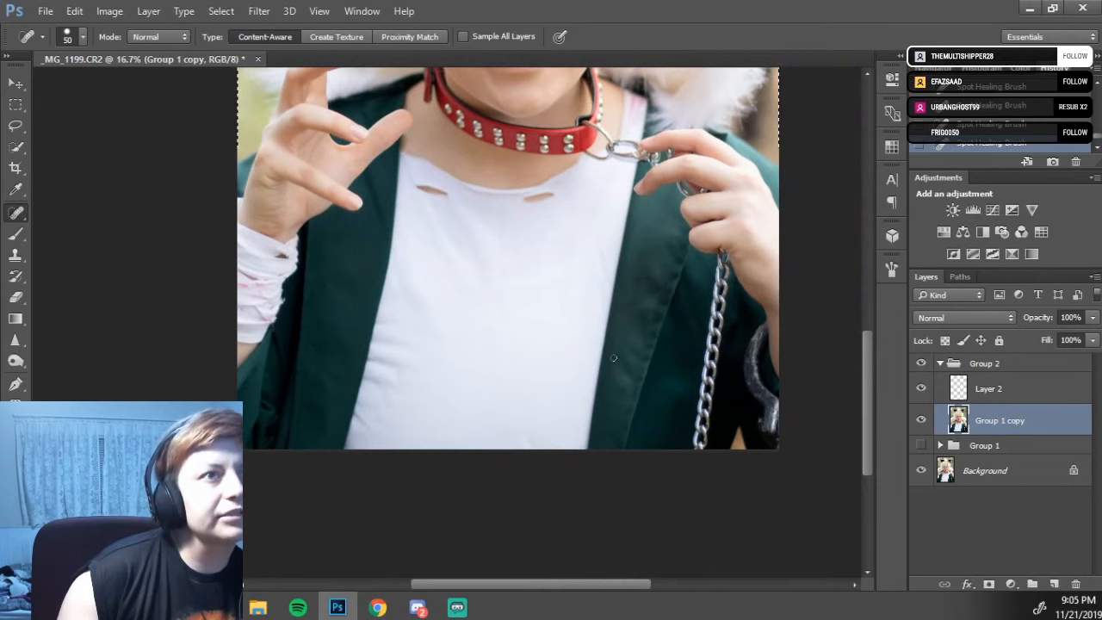
{"action": "left_click_drag", "start_coordinate": [597, 280], "coordinate": [605, 437]}
{"action": "left_click_drag", "start_coordinate": [616, 319], "coordinate": [637, 383]}
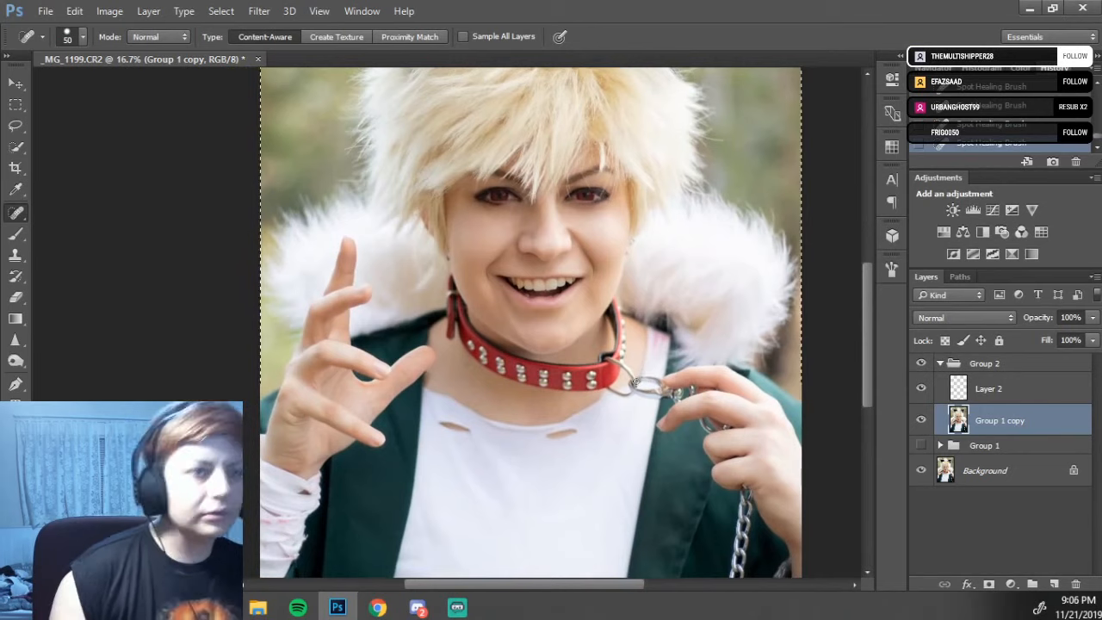
{"action": "key", "text": "ctrl+minus"}
{"action": "key", "text": "ctrl+minus"}
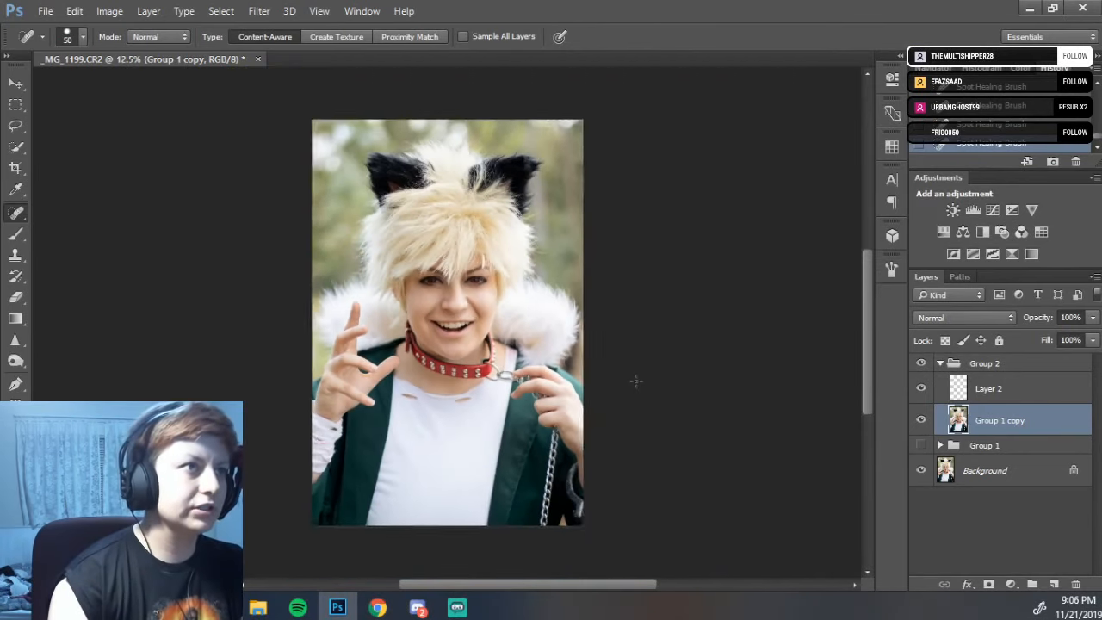
{"action": "key", "text": "ctrl+plus"}
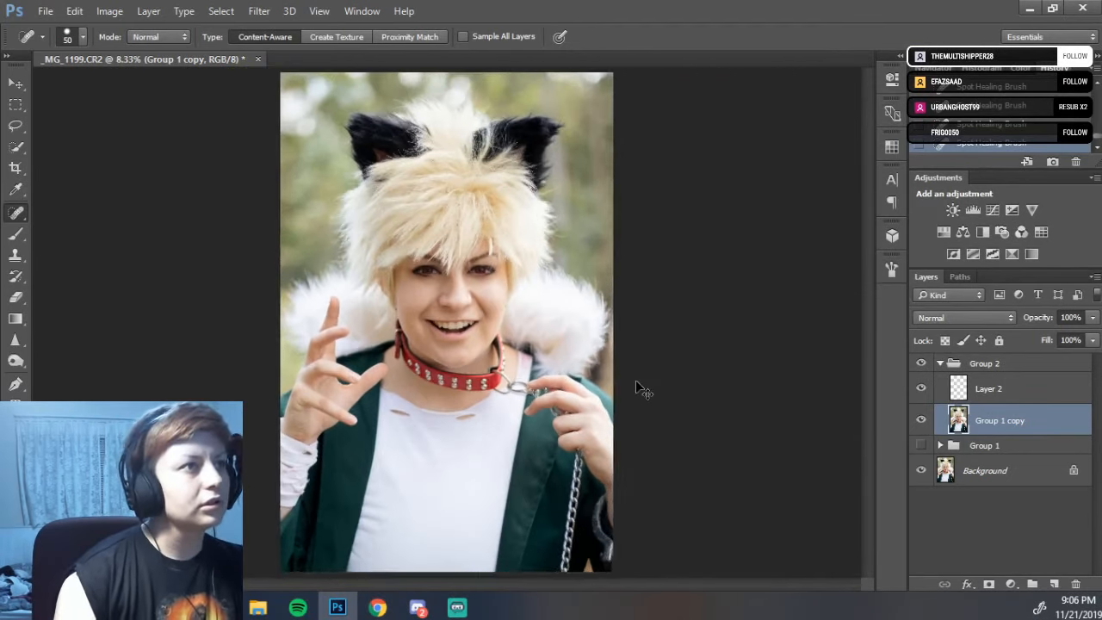
{"action": "key", "text": "ctrl+plus"}
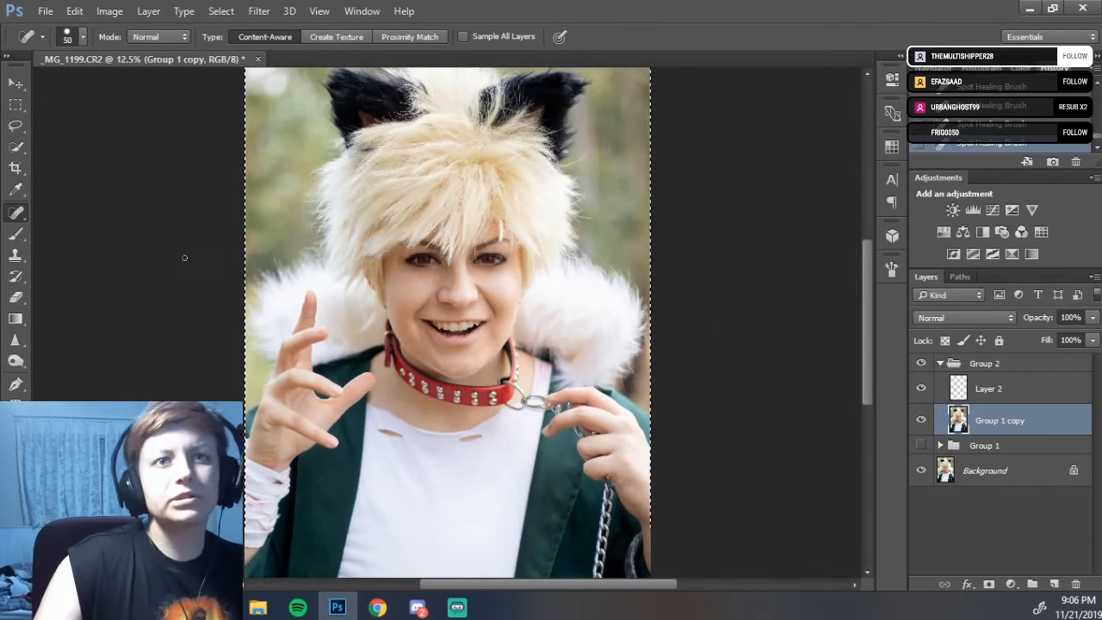
- Add a Curves adjustment layer above the collapsed Group 2, raise its midtones slightly and invert its mask to black
{"action": "left_click", "coordinate": [947, 368]}
{"action": "left_click", "coordinate": [940, 363]}
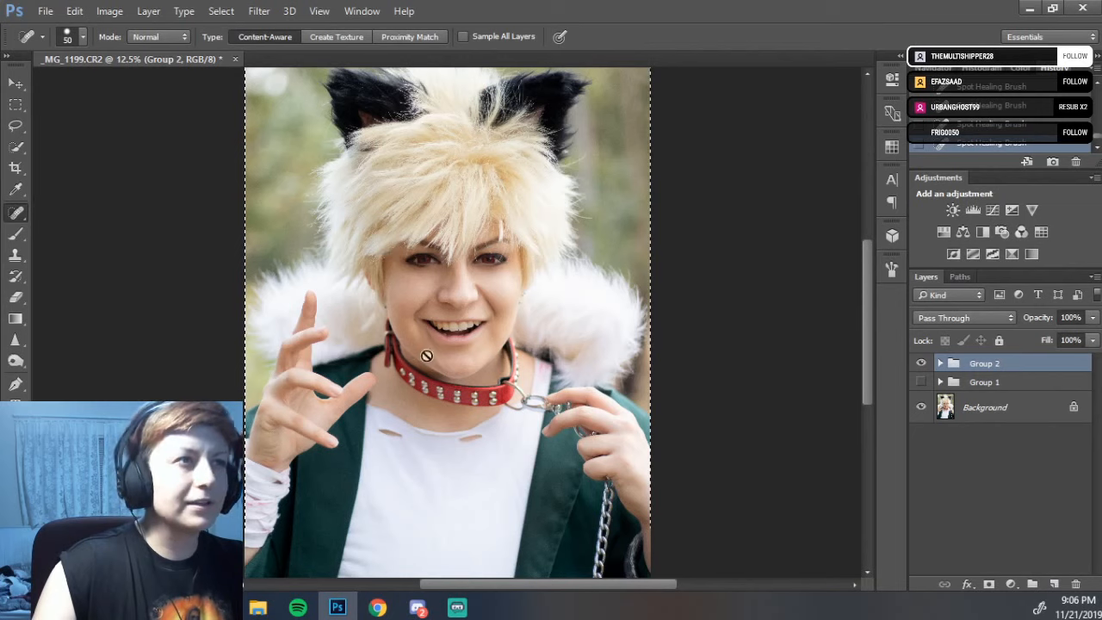
{"action": "left_click", "coordinate": [993, 209]}
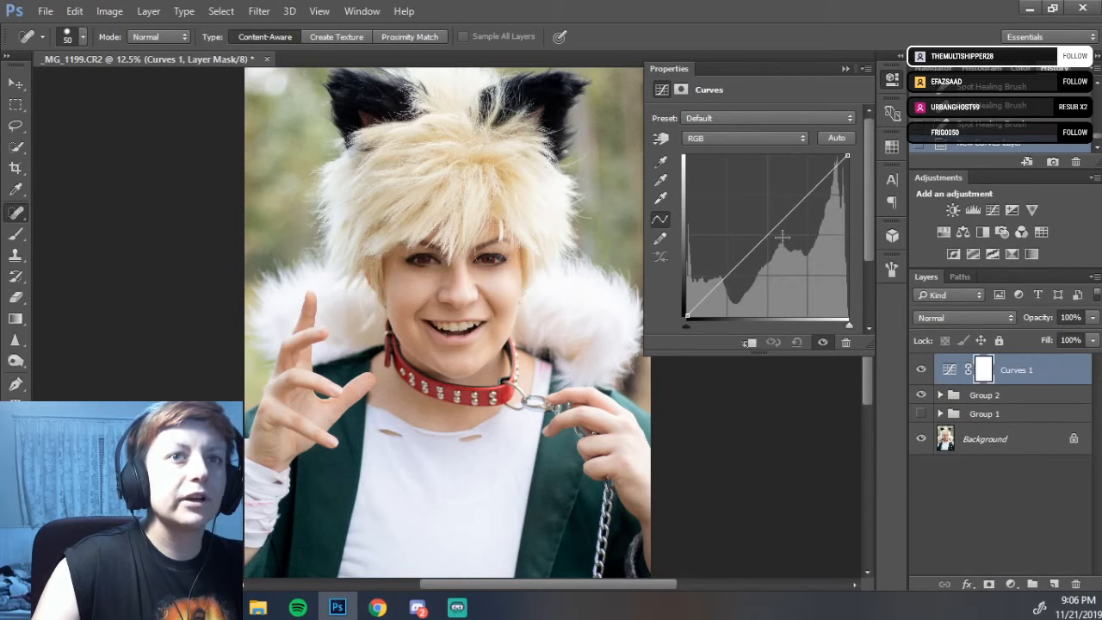
{"action": "left_click_drag", "start_coordinate": [773, 231], "coordinate": [766, 223]}
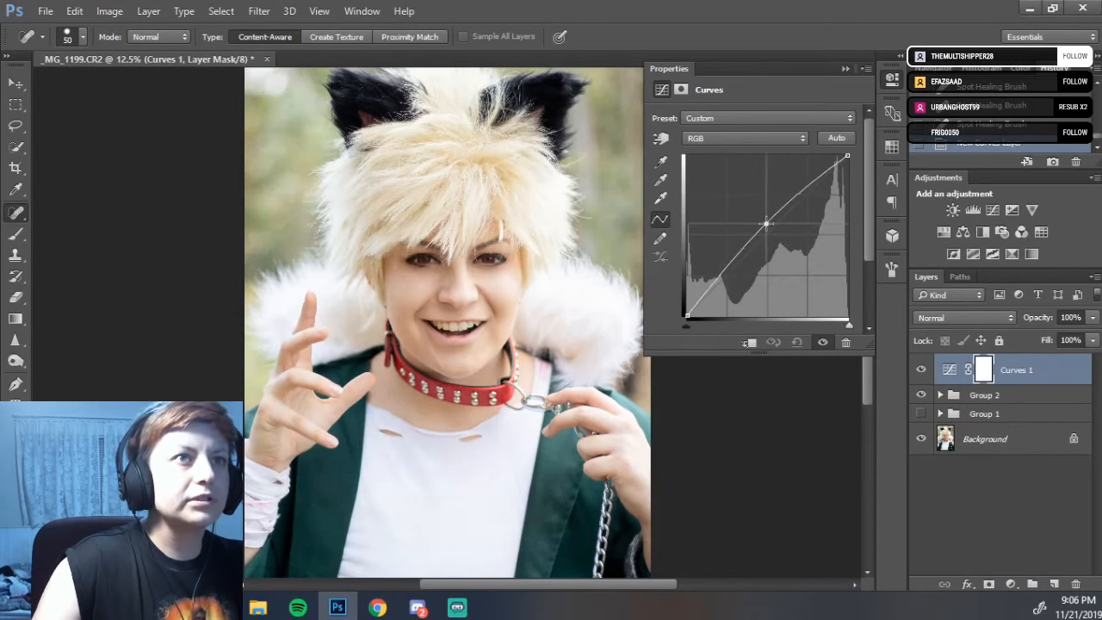
{"action": "left_click", "coordinate": [845, 69]}
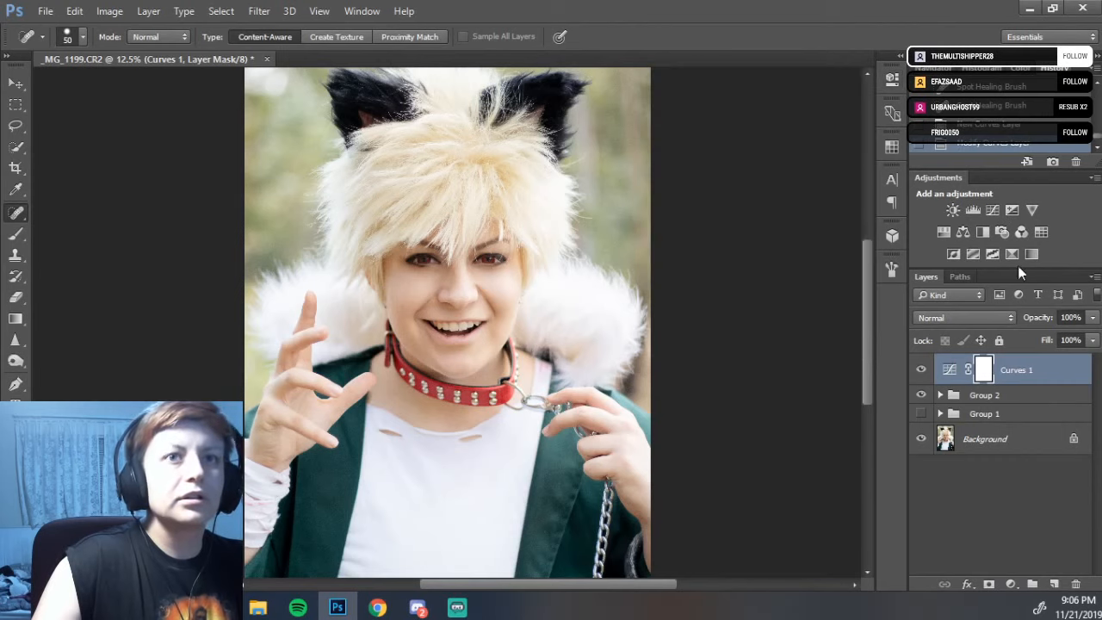
{"action": "key", "text": "ctrl+i"}
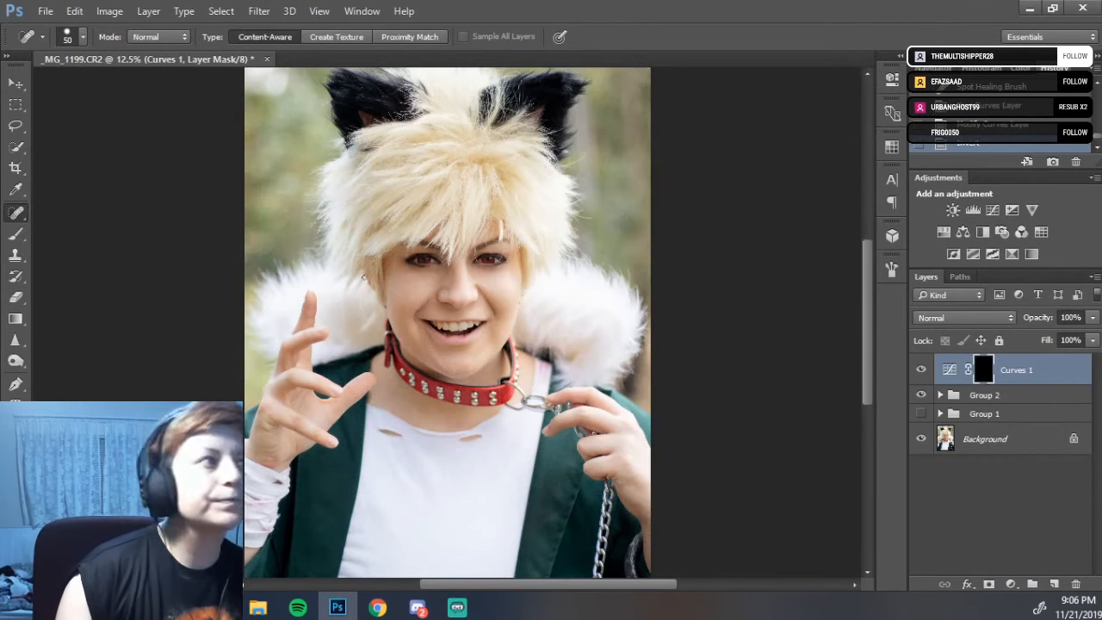
- Brighten the face and neck by painting the Curves 1 mask with a soft 500 px brush at 32% opacity, comparing with the adjustment hidden
{"action": "key", "text": "b"}
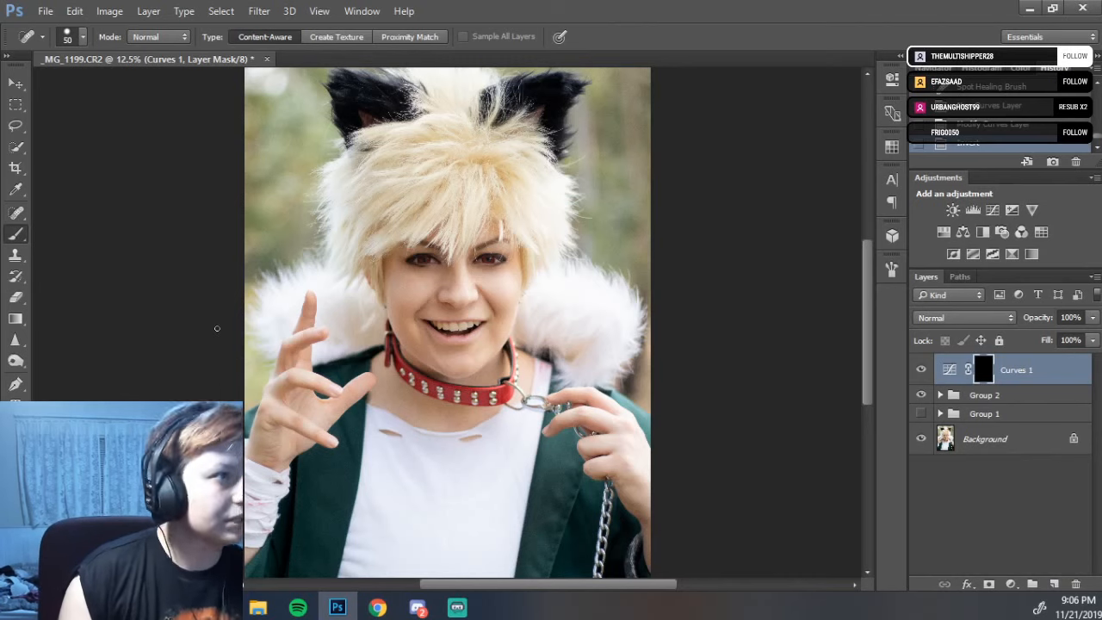
{"action": "right_click", "coordinate": [368, 325]}
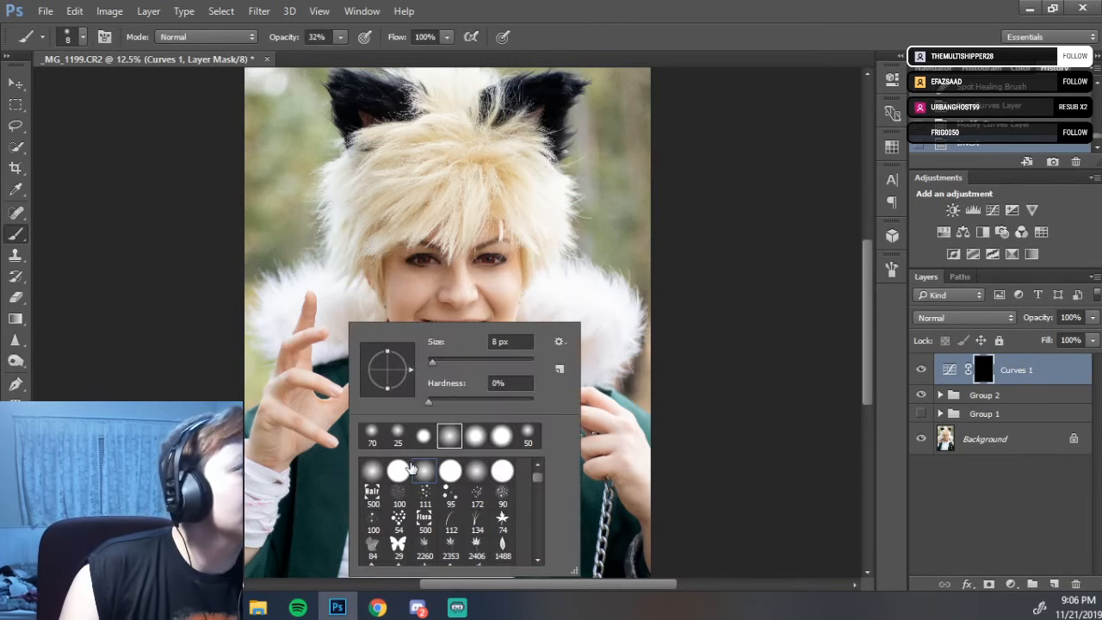
{"action": "left_click", "coordinate": [327, 278]}
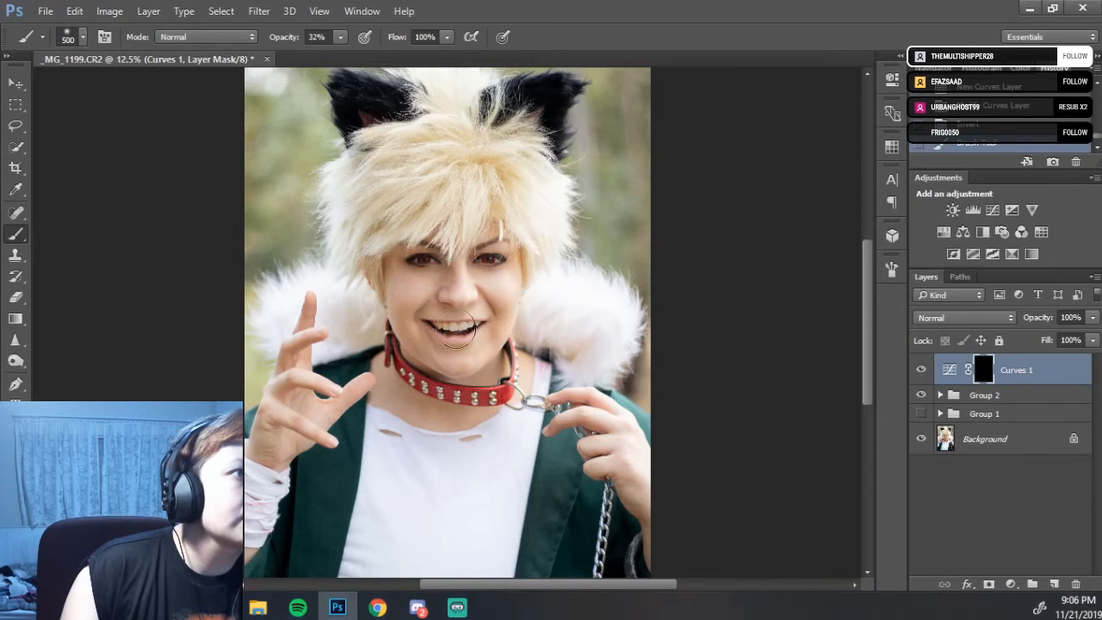
{"action": "left_click", "coordinate": [445, 351]}
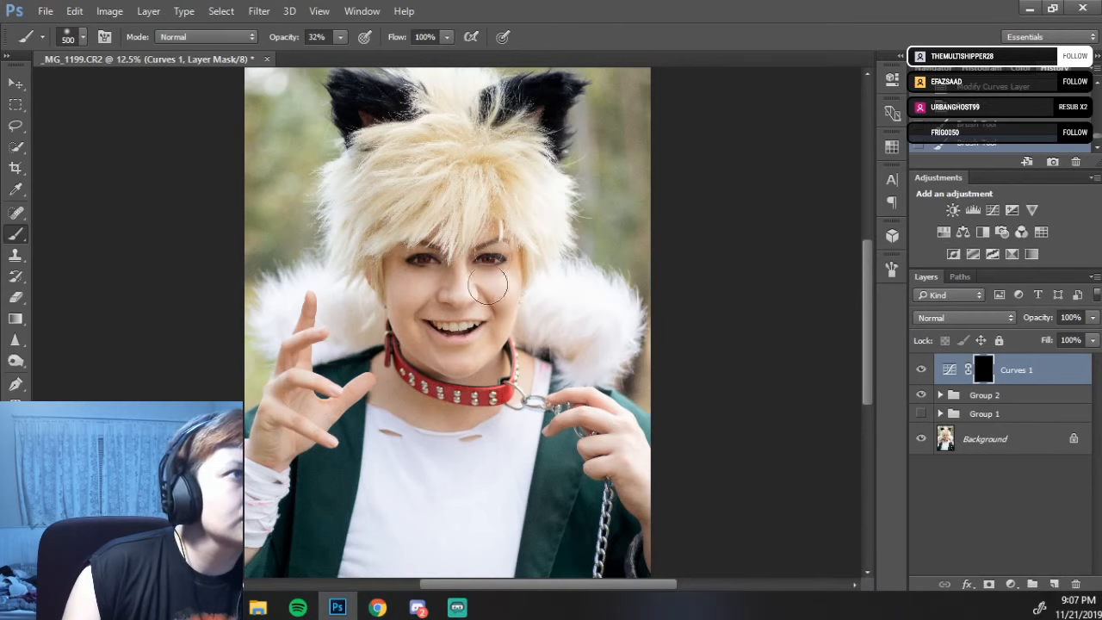
{"action": "left_click_drag", "start_coordinate": [422, 277], "coordinate": [423, 286]}
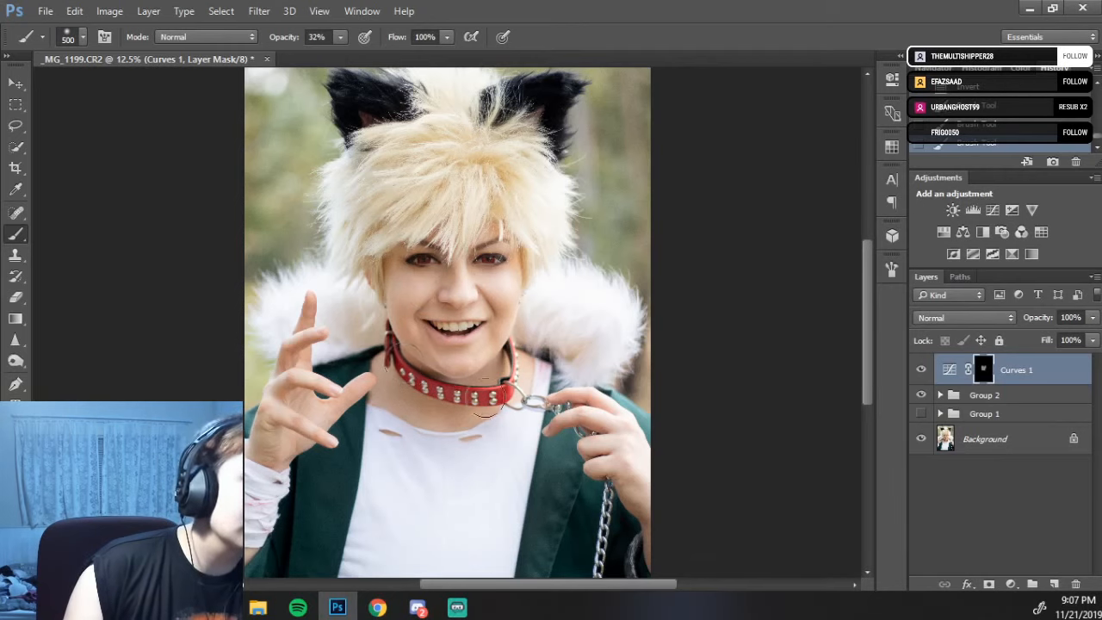
{"action": "left_click", "coordinate": [387, 418]}
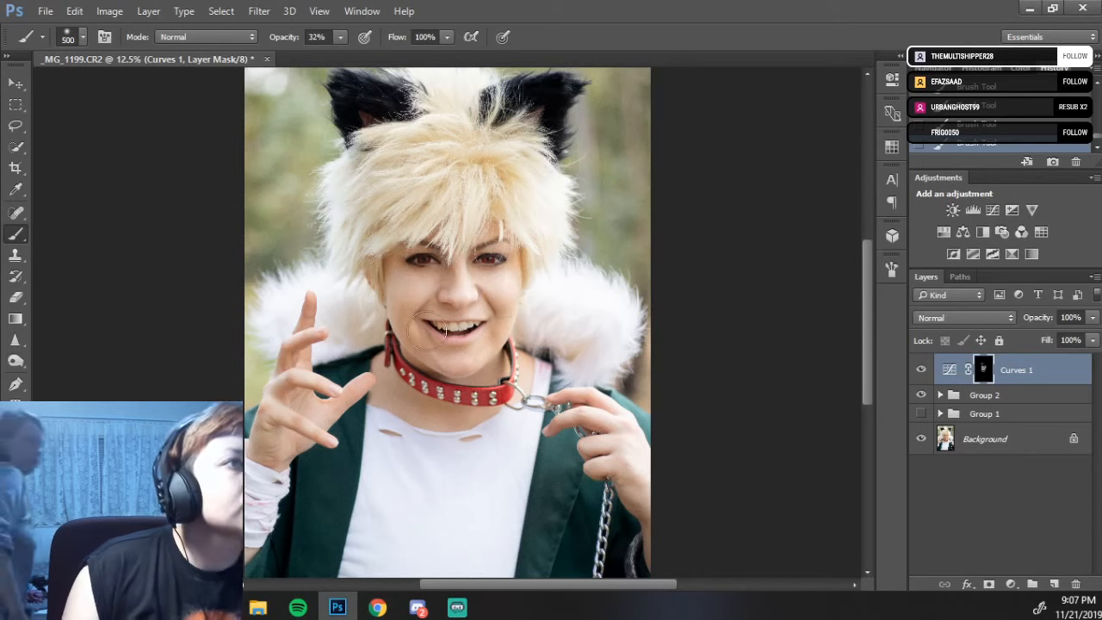
{"action": "left_click", "coordinate": [921, 370]}
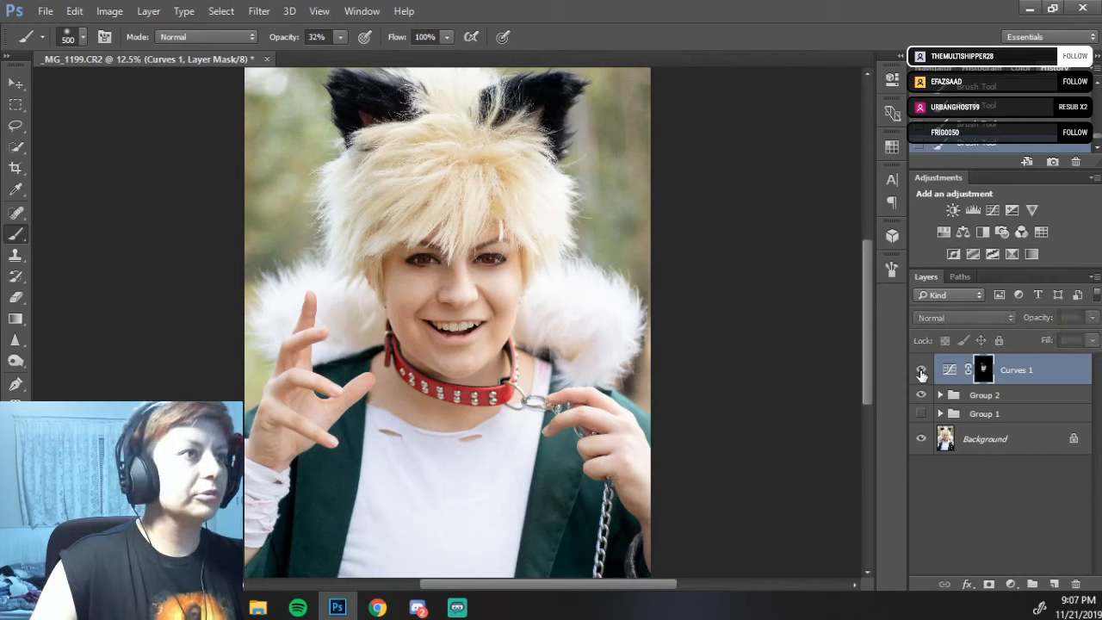
{"action": "left_click", "coordinate": [921, 371]}
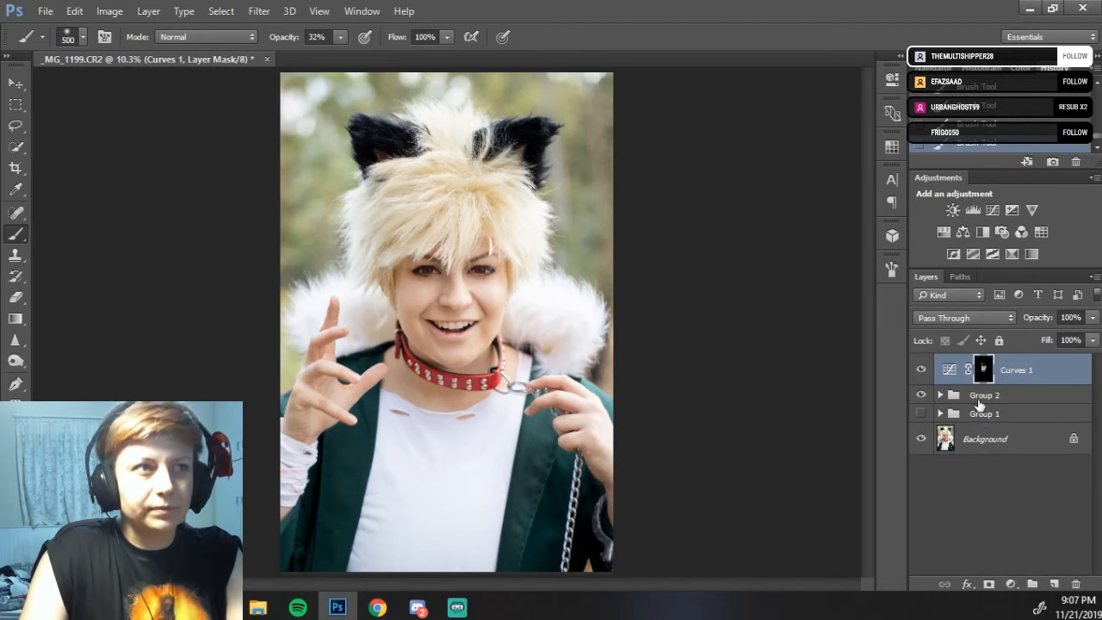
- Create a new layer above Layer 2 inside Group 2 and name it "nails"
{"action": "left_click", "coordinate": [940, 394]}
{"action": "left_click", "coordinate": [984, 394]}
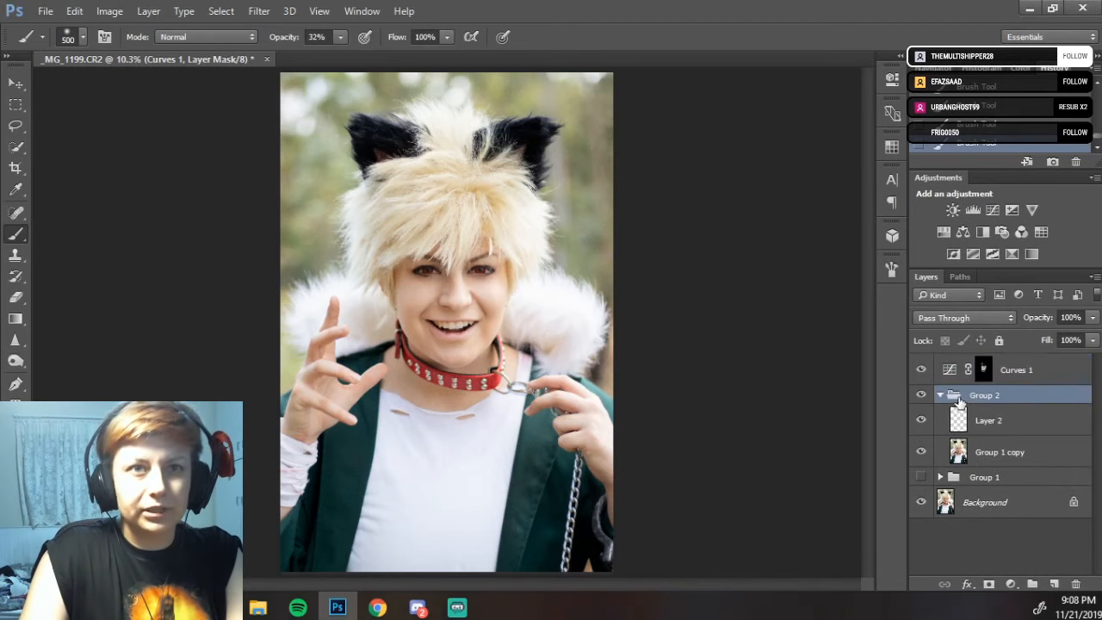
{"action": "left_click", "coordinate": [986, 425]}
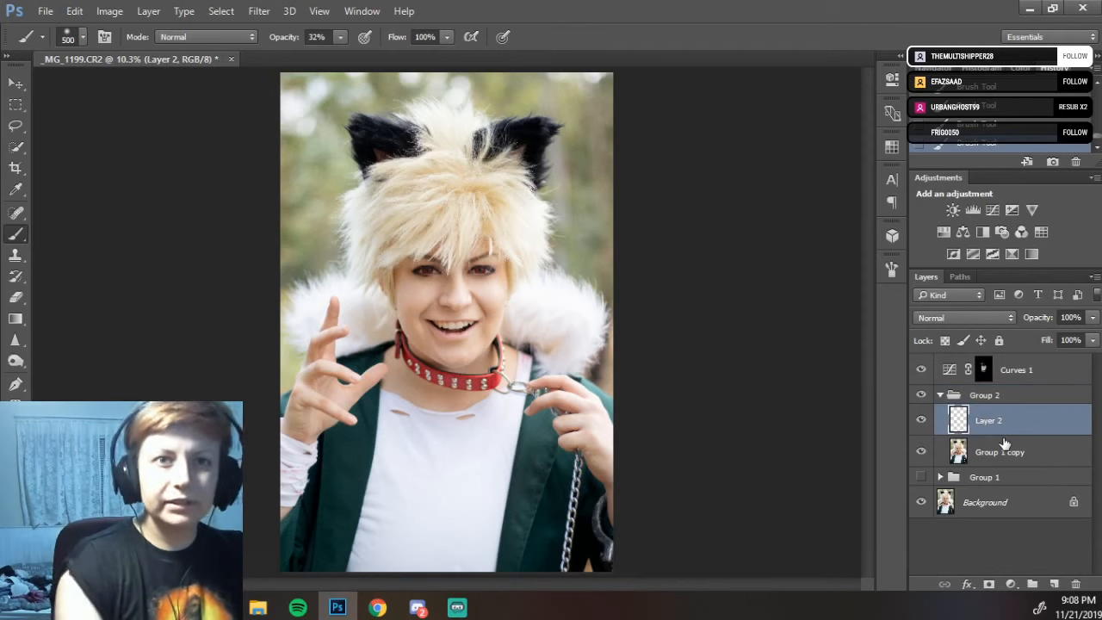
{"action": "key", "text": "ctrl+shift+n"}
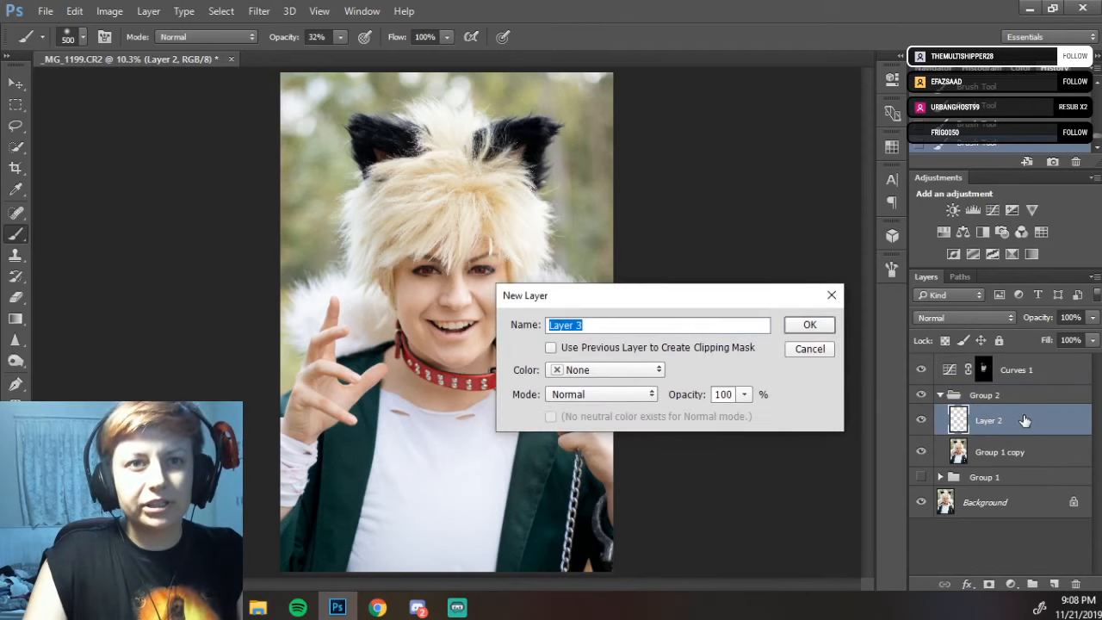
{"action": "key", "text": "Return"}
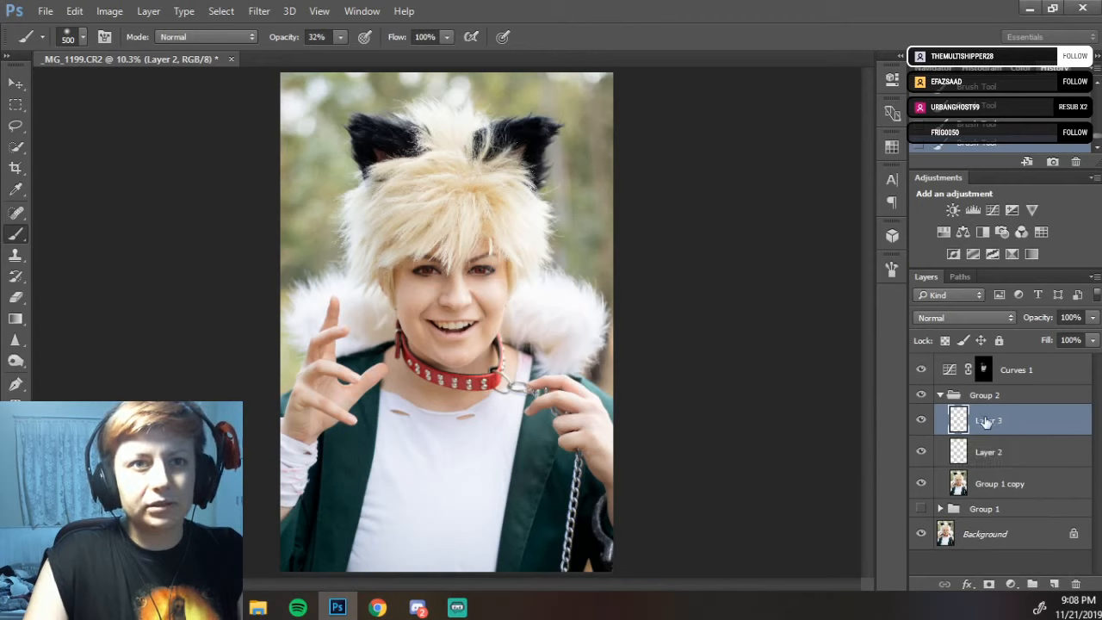
{"action": "double_click", "coordinate": [988, 420]}
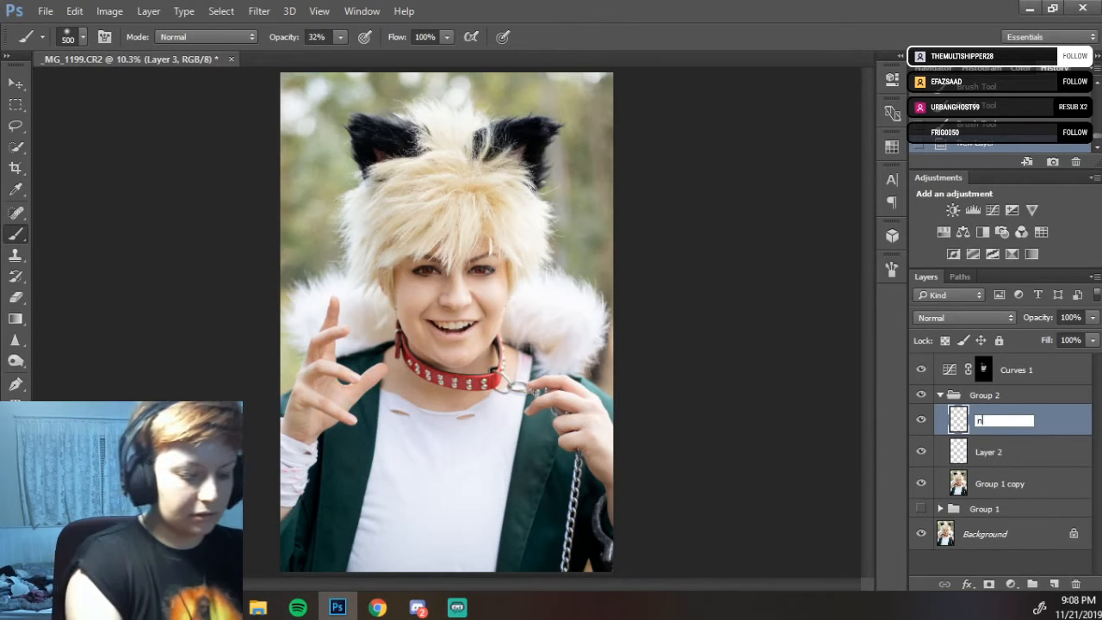
{"action": "type", "text": "nails"}
{"action": "key", "text": "Return"}
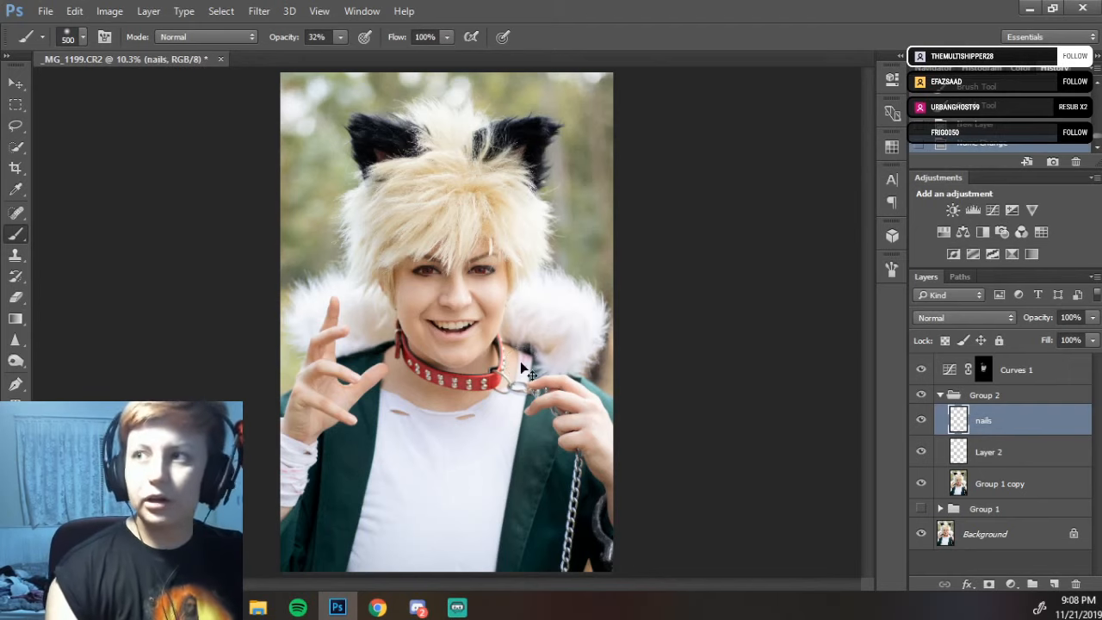
- Dab black onto the nail of the raised hand's lowest finger with a 70 px brush at 32% opacity in Normal mode
{"action": "key", "text": "ctrl+1"}
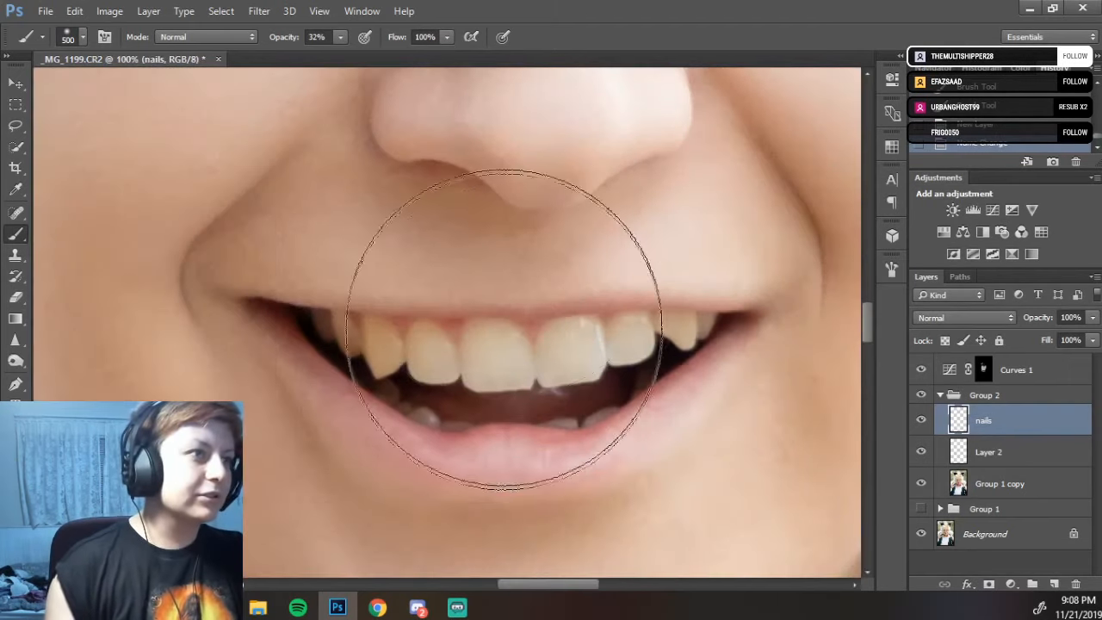
{"action": "left_click_drag", "start_coordinate": [300, 437], "coordinate": [818, 23]}
{"action": "left_click_drag", "start_coordinate": [284, 427], "coordinate": [523, 104]}
{"action": "mouse_move", "coordinate": [519, 162]}
{"action": "left_mouse_down"}
{"action": "mouse_move", "coordinate": [468, 264]}
{"action": "mouse_move", "coordinate": [449, 266]}
{"action": "left_mouse_up"}
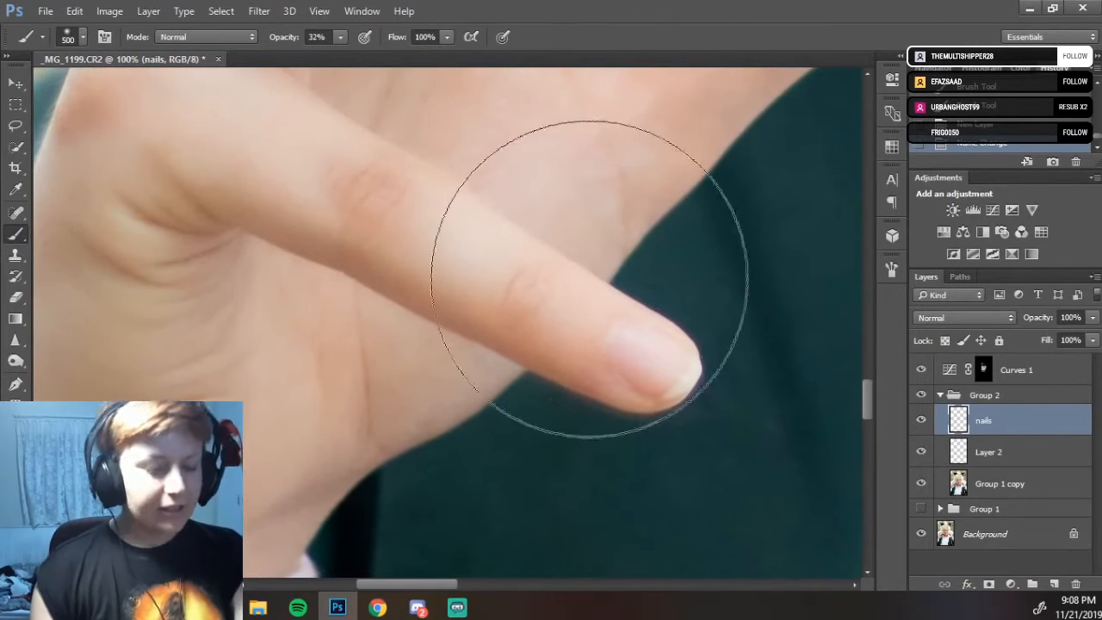
{"action": "key", "text": "bracketleft"}
{"action": "key", "text": "bracketleft"}
{"action": "key", "text": "bracketleft"}
{"action": "key", "text": "bracketleft"}
{"action": "key", "text": "bracketleft"}
{"action": "key", "text": "bracketleft"}
{"action": "key", "text": "bracketleft"}
{"action": "key", "text": "bracketleft"}
{"action": "key", "text": "bracketleft"}
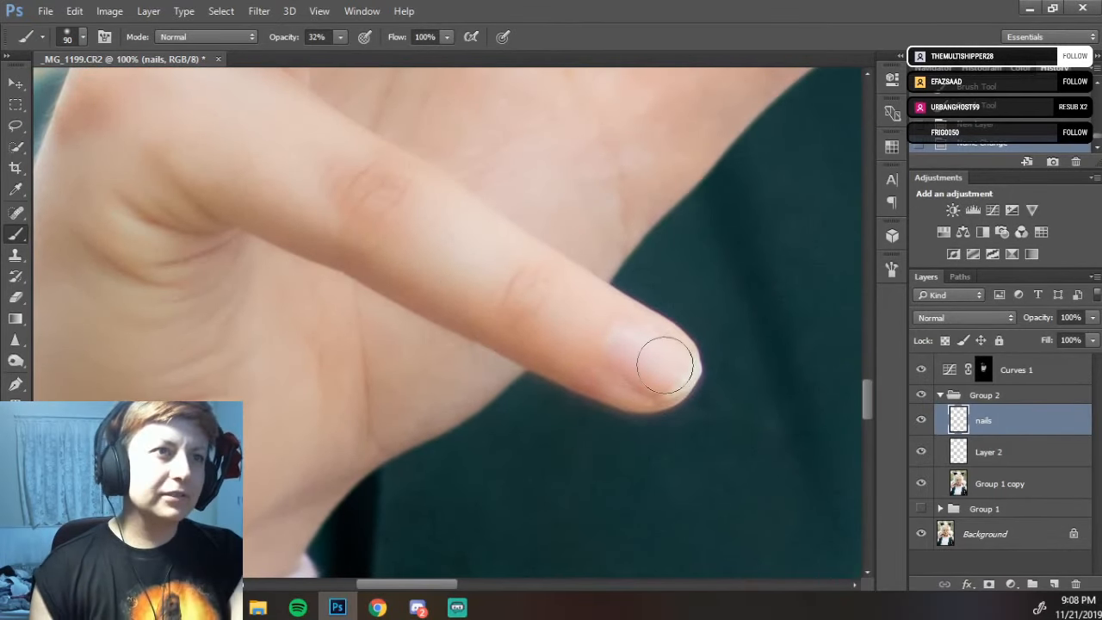
{"action": "mouse_move", "coordinate": [576, 337]}
{"action": "left_mouse_down"}
{"action": "mouse_move", "coordinate": [545, 327]}
{"action": "mouse_move", "coordinate": [539, 360]}
{"action": "mouse_move", "coordinate": [524, 327]}
{"action": "mouse_move", "coordinate": [505, 336]}
{"action": "left_mouse_up"}
{"action": "key", "text": "bracketleft"}
{"action": "key", "text": "bracketleft"}
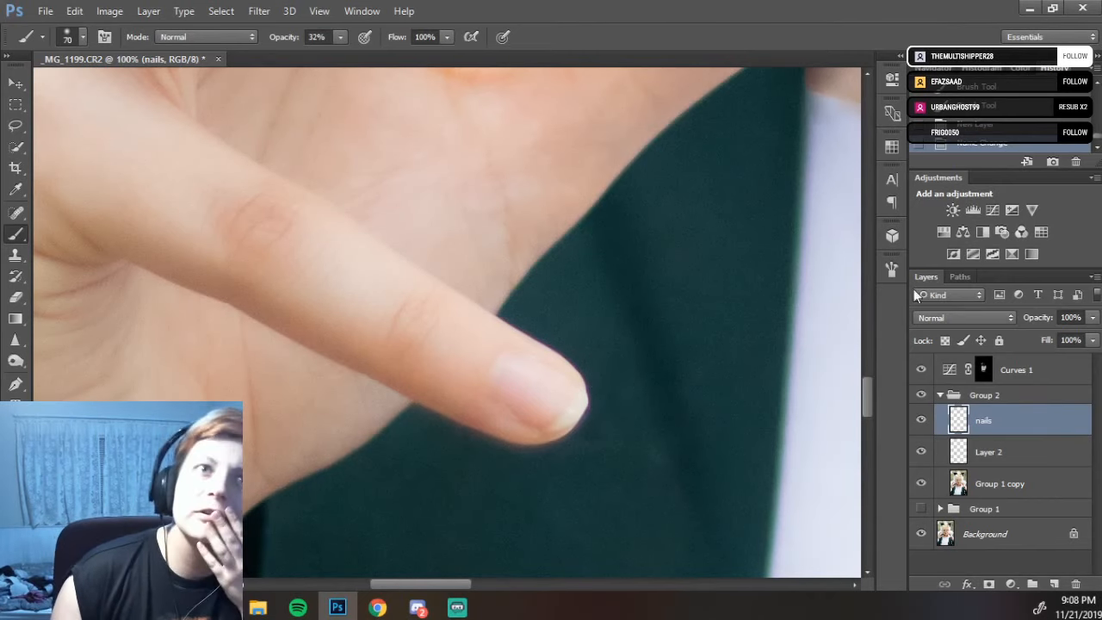
{"action": "left_click", "coordinate": [950, 320]}
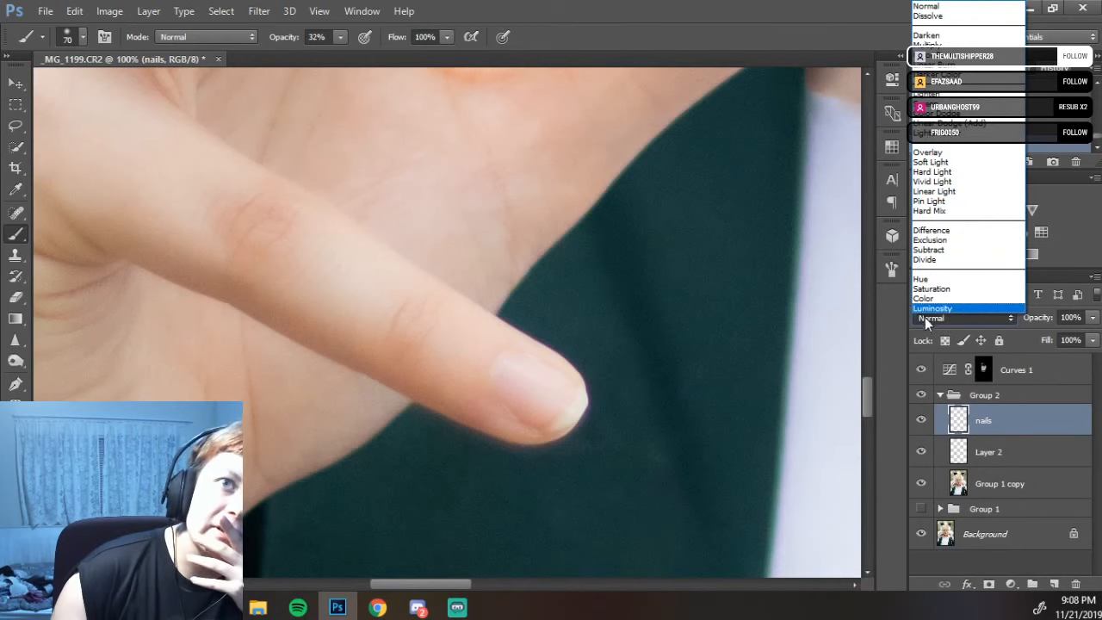
{"action": "left_click", "coordinate": [927, 320]}
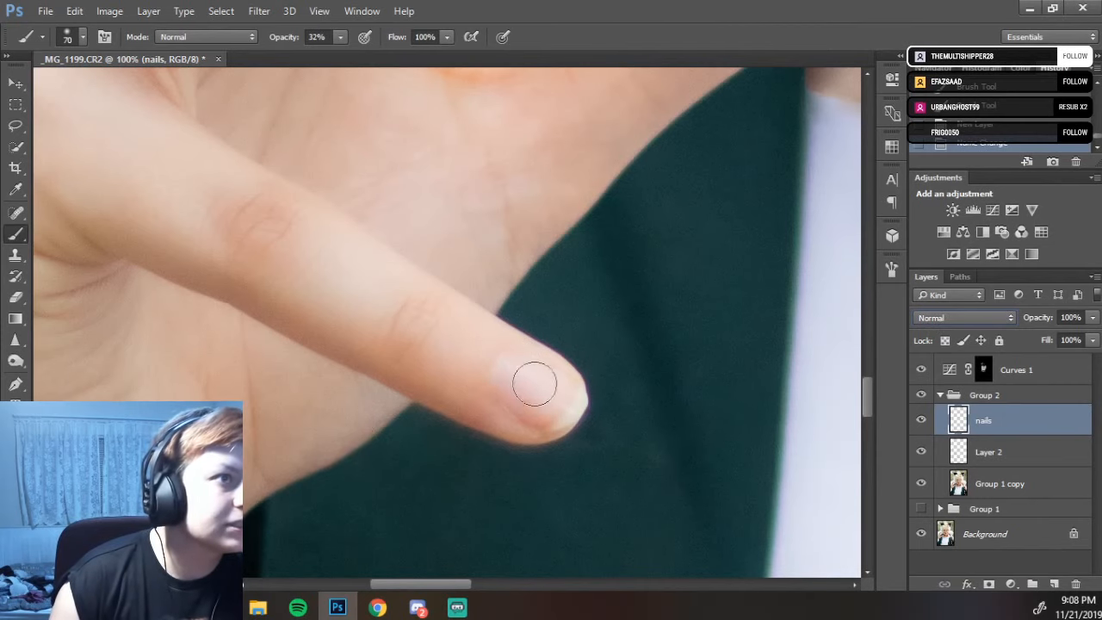
{"action": "left_click_drag", "start_coordinate": [526, 384], "coordinate": [535, 389]}
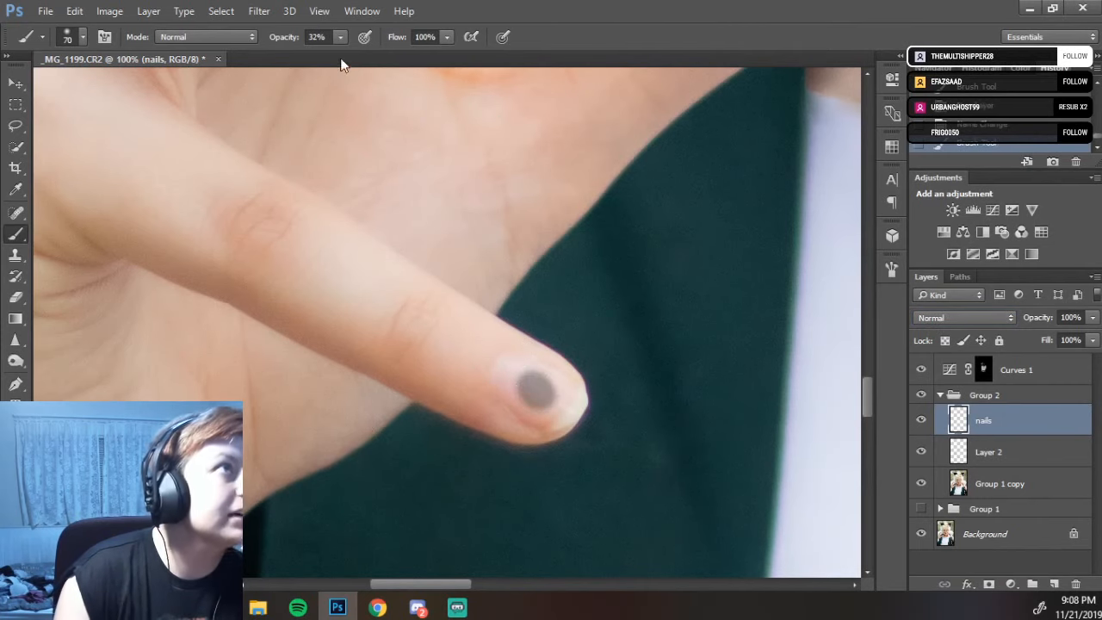
- Cover the lowest finger's nail in solid black with a 40 px brush at 100% opacity, adjusting the brush hardness
{"action": "left_click_drag", "start_coordinate": [284, 40], "coordinate": [354, 33]}
{"action": "key", "text": "bracketleft"}
{"action": "key", "text": "bracketleft"}
{"action": "key", "text": "bracketleft"}
{"action": "left_click_drag", "start_coordinate": [534, 378], "coordinate": [546, 395]}
{"action": "right_click", "coordinate": [546, 394]}
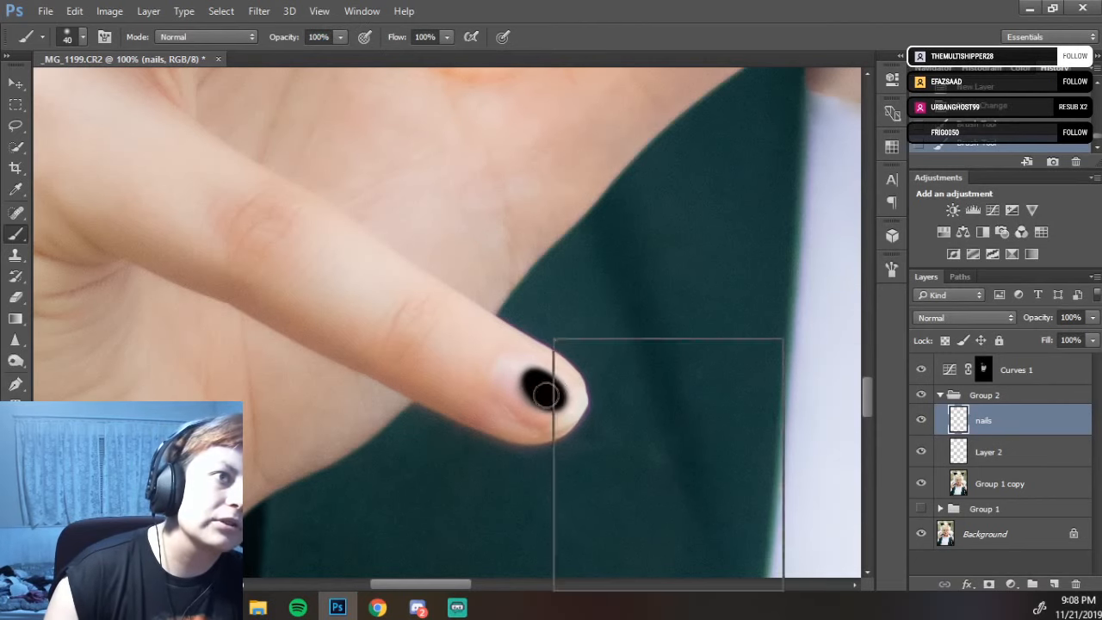
{"action": "left_click_drag", "start_coordinate": [696, 415], "coordinate": [714, 418]}
{"action": "left_click_drag", "start_coordinate": [525, 390], "coordinate": [544, 396]}
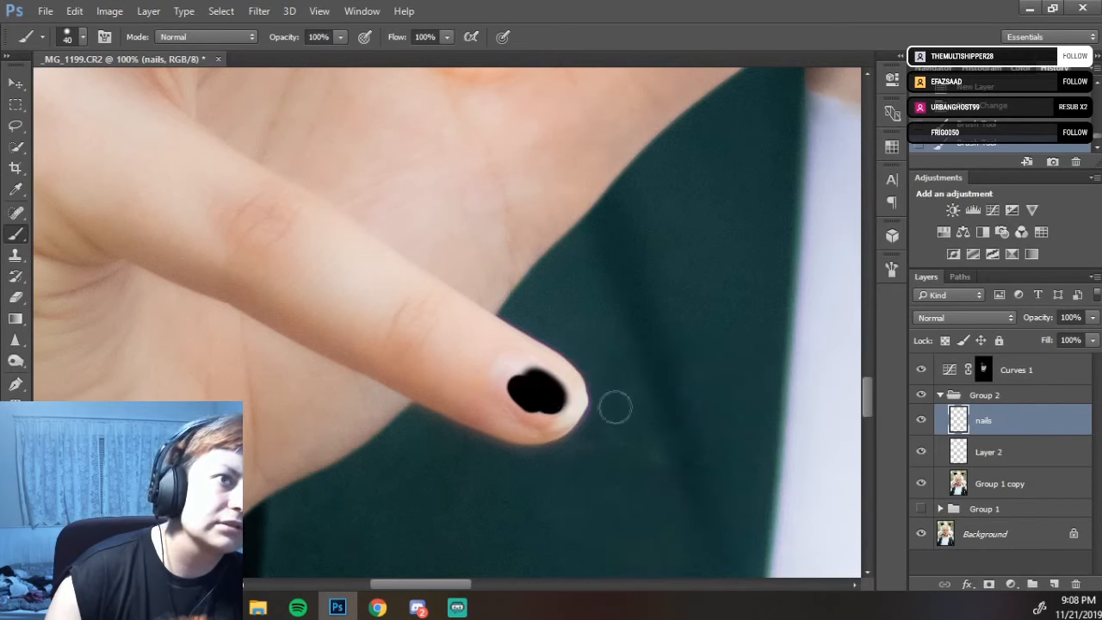
{"action": "right_click", "coordinate": [646, 414]}
{"action": "left_click", "coordinate": [692, 416]}
{"action": "mouse_move", "coordinate": [531, 389]}
{"action": "left_mouse_down"}
{"action": "mouse_move", "coordinate": [577, 399]}
{"action": "mouse_move", "coordinate": [530, 366]}
{"action": "mouse_move", "coordinate": [532, 376]}
{"action": "mouse_move", "coordinate": [507, 368]}
{"action": "mouse_move", "coordinate": [513, 389]}
{"action": "mouse_move", "coordinate": [515, 371]}
{"action": "mouse_move", "coordinate": [501, 378]}
{"action": "mouse_move", "coordinate": [527, 406]}
{"action": "mouse_move", "coordinate": [504, 381]}
{"action": "mouse_move", "coordinate": [522, 405]}
{"action": "mouse_move", "coordinate": [509, 396]}
{"action": "mouse_move", "coordinate": [550, 413]}
{"action": "left_mouse_up"}
- Paint the nail of the next finger up solid black with the 40 px brush, covering it out to its edges
{"action": "mouse_move", "coordinate": [334, 342]}
{"action": "left_mouse_down"}
{"action": "mouse_move", "coordinate": [480, 192]}
{"action": "mouse_move", "coordinate": [586, 258]}
{"action": "mouse_move", "coordinate": [530, 598]}
{"action": "mouse_move", "coordinate": [408, 568]}
{"action": "mouse_move", "coordinate": [357, 573]}
{"action": "left_mouse_up"}
{"action": "mouse_move", "coordinate": [551, 247]}
{"action": "left_mouse_down"}
{"action": "mouse_move", "coordinate": [516, 379]}
{"action": "mouse_move", "coordinate": [534, 399]}
{"action": "left_mouse_up"}
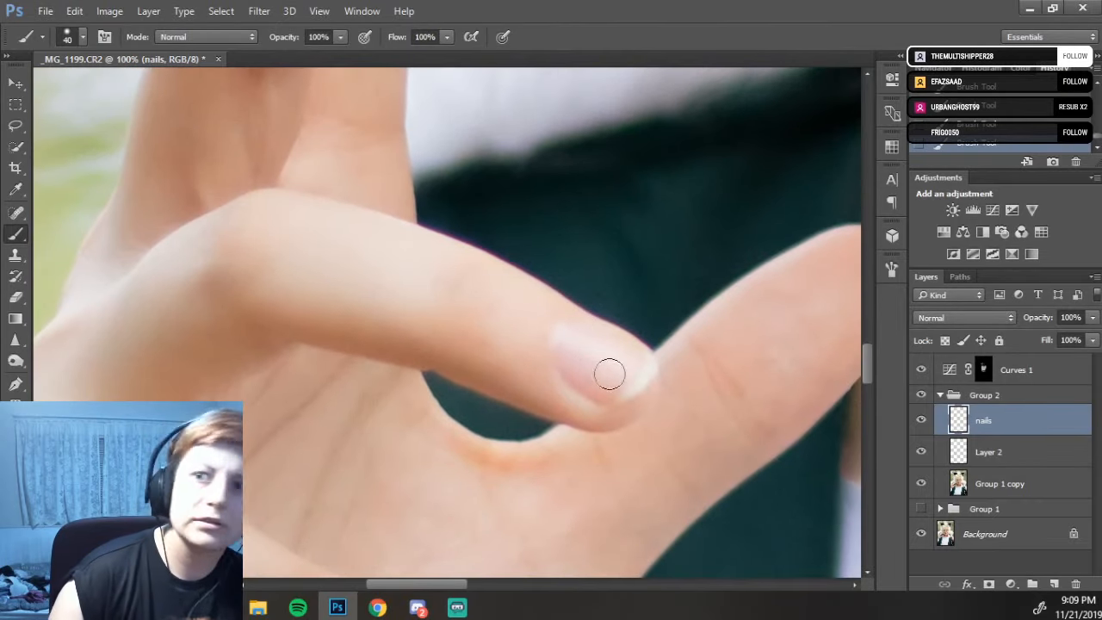
{"action": "mouse_move", "coordinate": [591, 359]}
{"action": "left_mouse_down"}
{"action": "mouse_move", "coordinate": [610, 379]}
{"action": "mouse_move", "coordinate": [581, 363]}
{"action": "mouse_move", "coordinate": [591, 386]}
{"action": "mouse_move", "coordinate": [580, 373]}
{"action": "mouse_move", "coordinate": [607, 394]}
{"action": "mouse_move", "coordinate": [594, 385]}
{"action": "mouse_move", "coordinate": [616, 392]}
{"action": "mouse_move", "coordinate": [640, 371]}
{"action": "mouse_move", "coordinate": [622, 392]}
{"action": "mouse_move", "coordinate": [611, 393]}
{"action": "mouse_move", "coordinate": [645, 370]}
{"action": "mouse_move", "coordinate": [619, 351]}
{"action": "left_mouse_up"}
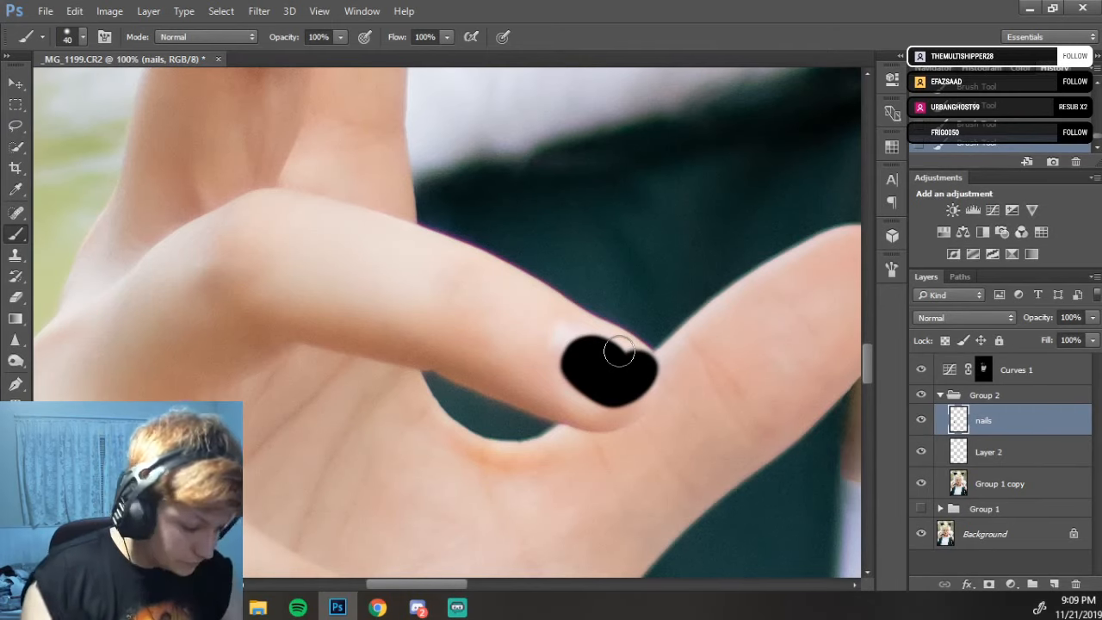
{"action": "mouse_move", "coordinate": [586, 370]}
{"action": "left_mouse_down"}
{"action": "mouse_move", "coordinate": [571, 342]}
{"action": "mouse_move", "coordinate": [588, 354]}
{"action": "mouse_move", "coordinate": [574, 342]}
{"action": "mouse_move", "coordinate": [601, 353]}
{"action": "mouse_move", "coordinate": [588, 354]}
{"action": "mouse_move", "coordinate": [596, 341]}
{"action": "mouse_move", "coordinate": [637, 366]}
{"action": "mouse_move", "coordinate": [620, 370]}
{"action": "mouse_move", "coordinate": [599, 353]}
{"action": "left_mouse_up"}
{"action": "mouse_move", "coordinate": [587, 342]}
{"action": "left_mouse_down"}
{"action": "mouse_move", "coordinate": [571, 350]}
{"action": "mouse_move", "coordinate": [580, 339]}
{"action": "mouse_move", "coordinate": [607, 365]}
{"action": "left_mouse_up"}
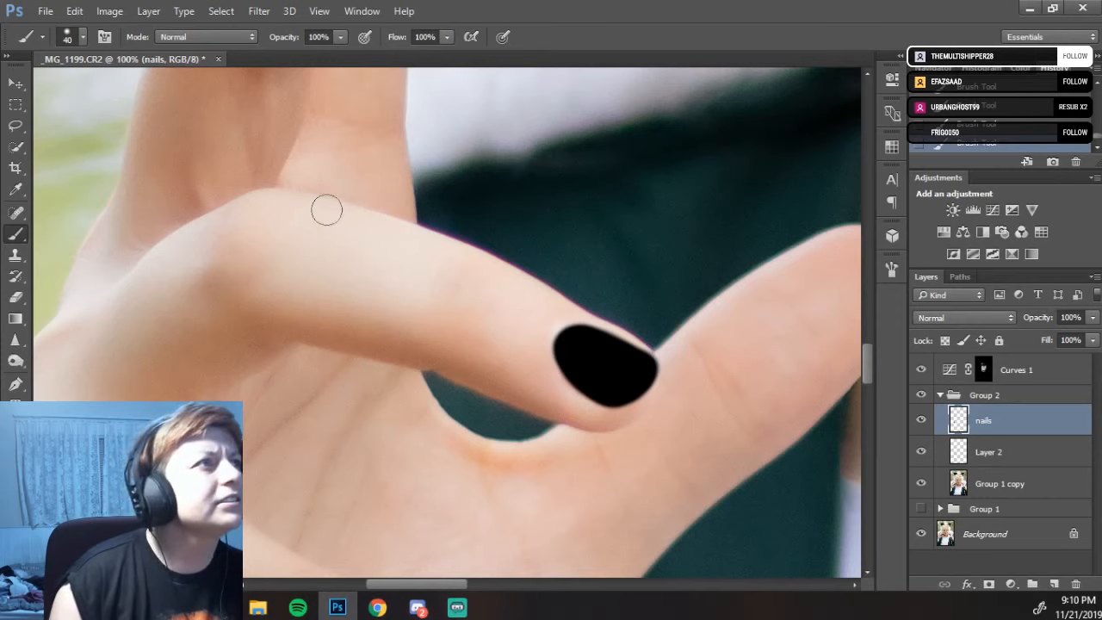
- Paint the bent finger's nail beside the upright finger black at brush size 25 and trim its tip with a 10 px eraser at 100% opacity
{"action": "left_click_drag", "start_coordinate": [425, 184], "coordinate": [506, 450]}
{"action": "left_click_drag", "start_coordinate": [531, 224], "coordinate": [551, 394]}
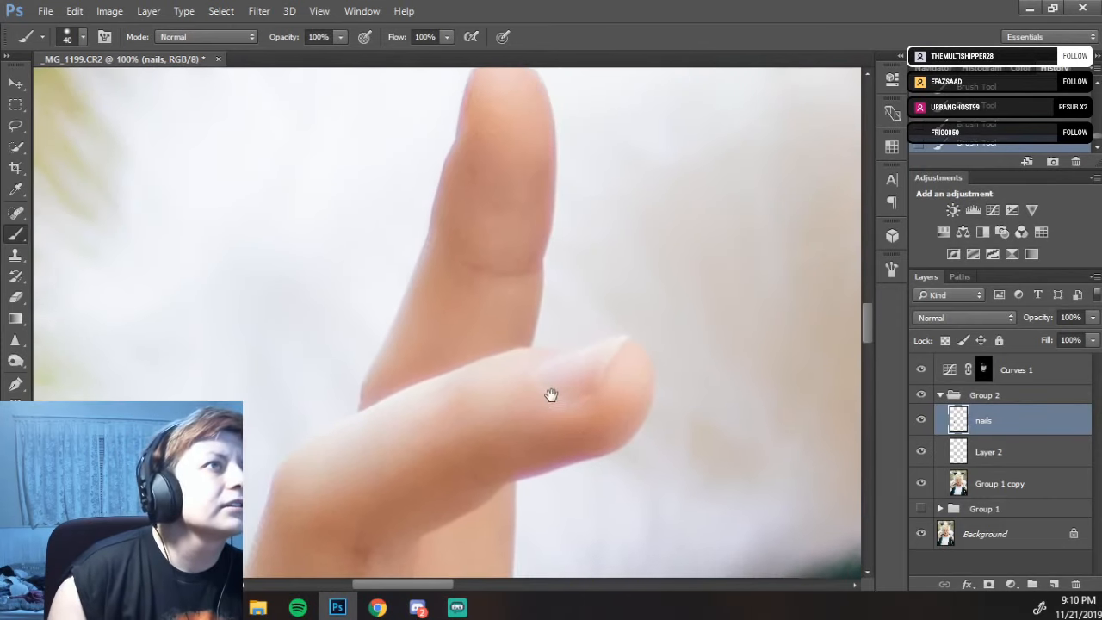
{"action": "mouse_move", "coordinate": [500, 192]}
{"action": "left_mouse_down"}
{"action": "mouse_move", "coordinate": [494, 253]}
{"action": "mouse_move", "coordinate": [459, 163]}
{"action": "left_mouse_up"}
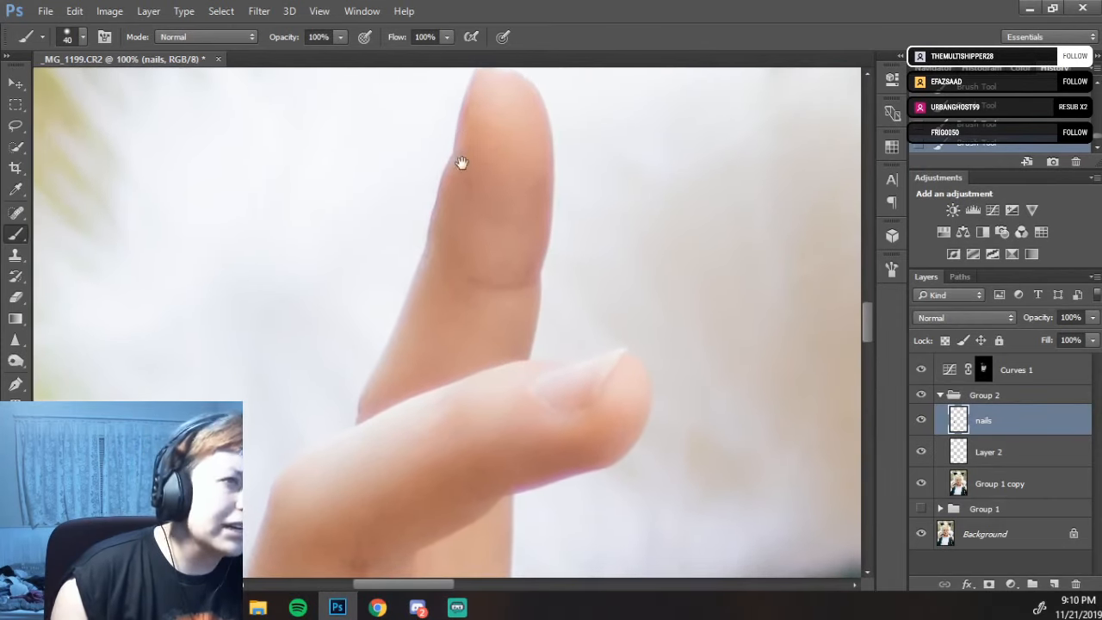
{"action": "key", "text": "bracketleft"}
{"action": "key", "text": "bracketleft"}
{"action": "key", "text": "bracketleft"}
{"action": "mouse_move", "coordinate": [585, 374]}
{"action": "left_mouse_down"}
{"action": "mouse_move", "coordinate": [580, 387]}
{"action": "mouse_move", "coordinate": [592, 374]}
{"action": "left_mouse_up"}
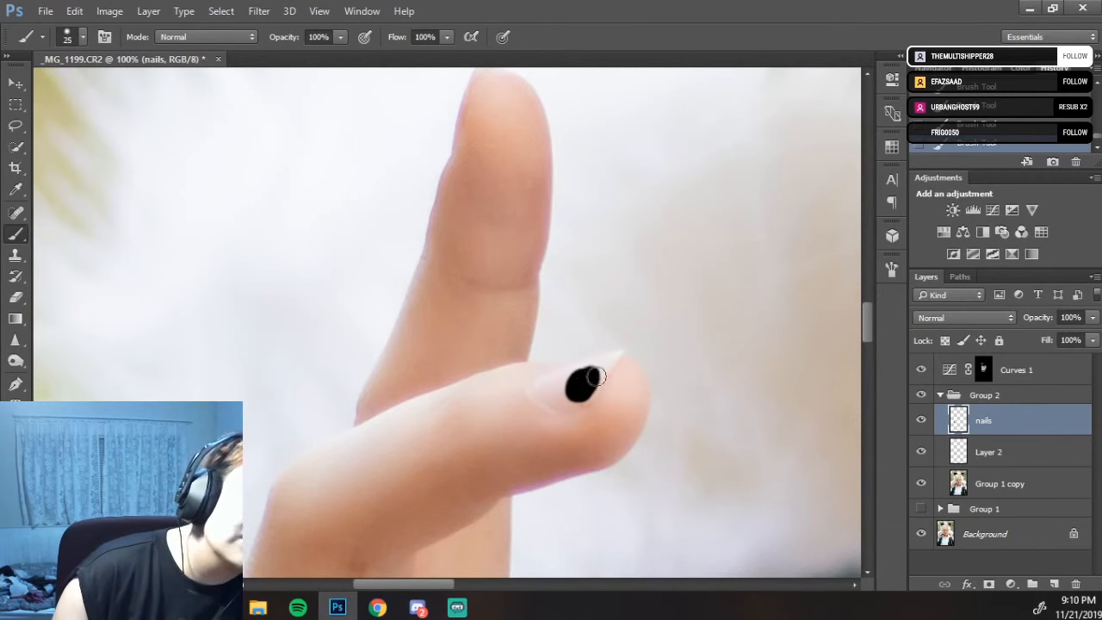
{"action": "mouse_move", "coordinate": [606, 368]}
{"action": "left_mouse_down"}
{"action": "mouse_move", "coordinate": [617, 357]}
{"action": "mouse_move", "coordinate": [582, 401]}
{"action": "left_mouse_up"}
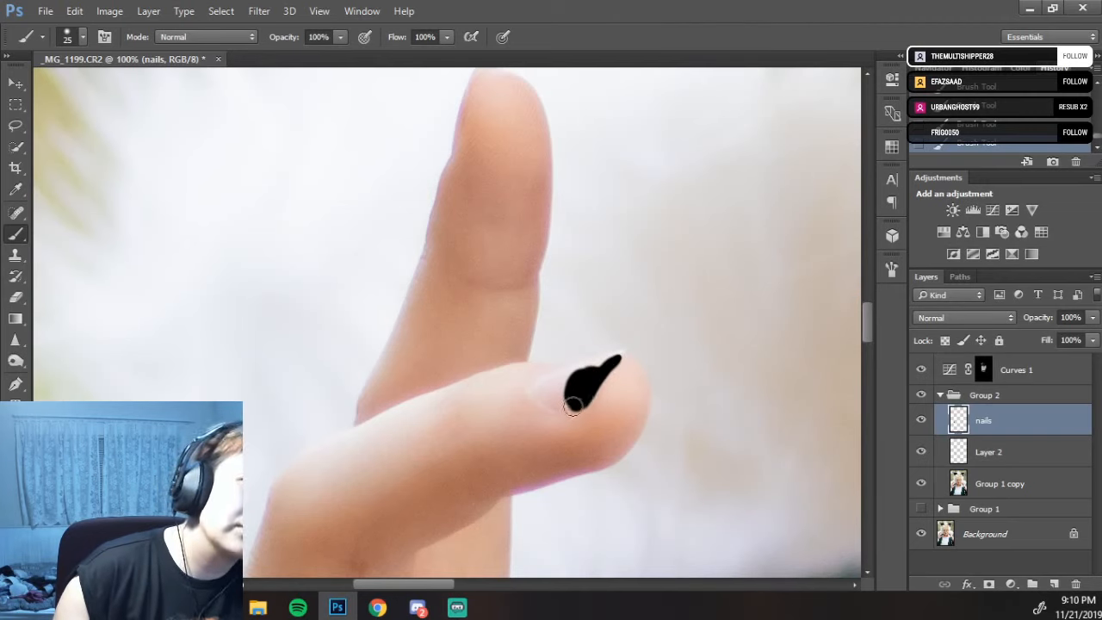
{"action": "mouse_move", "coordinate": [558, 402]}
{"action": "left_mouse_down"}
{"action": "mouse_move", "coordinate": [538, 387]}
{"action": "mouse_move", "coordinate": [571, 372]}
{"action": "left_mouse_up"}
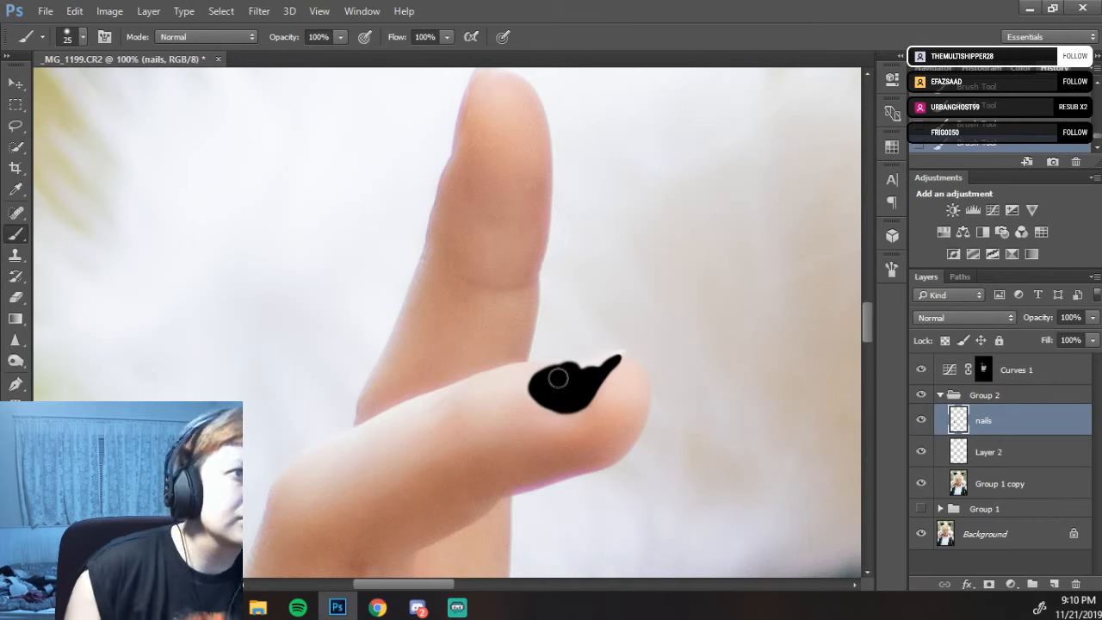
{"action": "left_click_drag", "start_coordinate": [575, 372], "coordinate": [620, 353]}
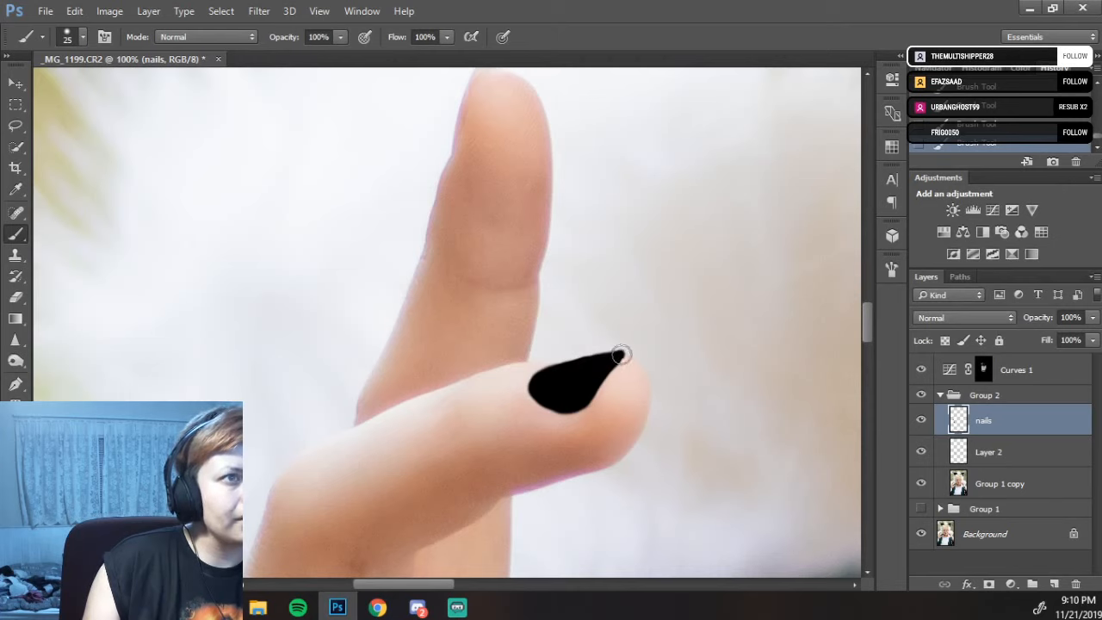
{"action": "key", "text": "e"}
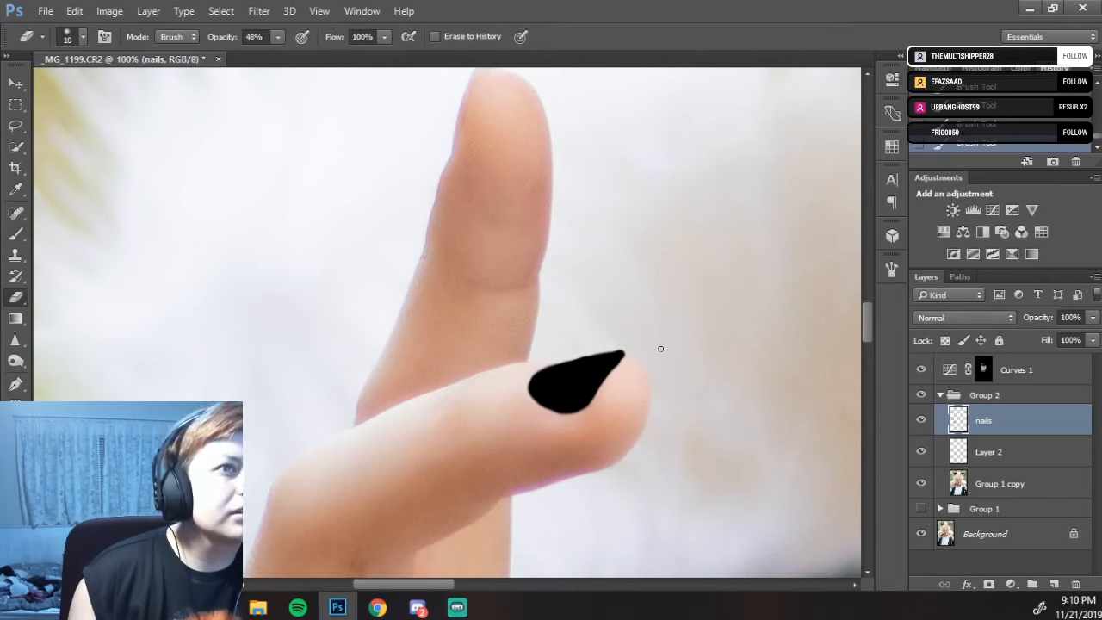
{"action": "left_click_drag", "start_coordinate": [222, 41], "coordinate": [258, 41]}
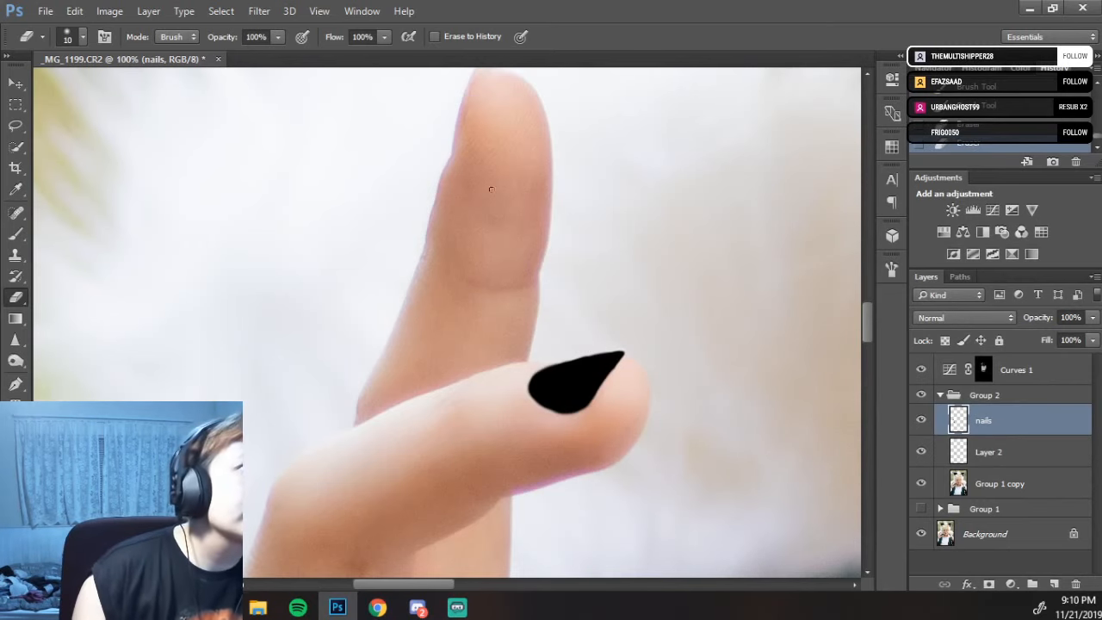
- Try to paint the upright finger's narrow side nail black with the 25 px brush
{"action": "left_click_drag", "start_coordinate": [481, 159], "coordinate": [553, 285]}
{"action": "key", "text": "b"}
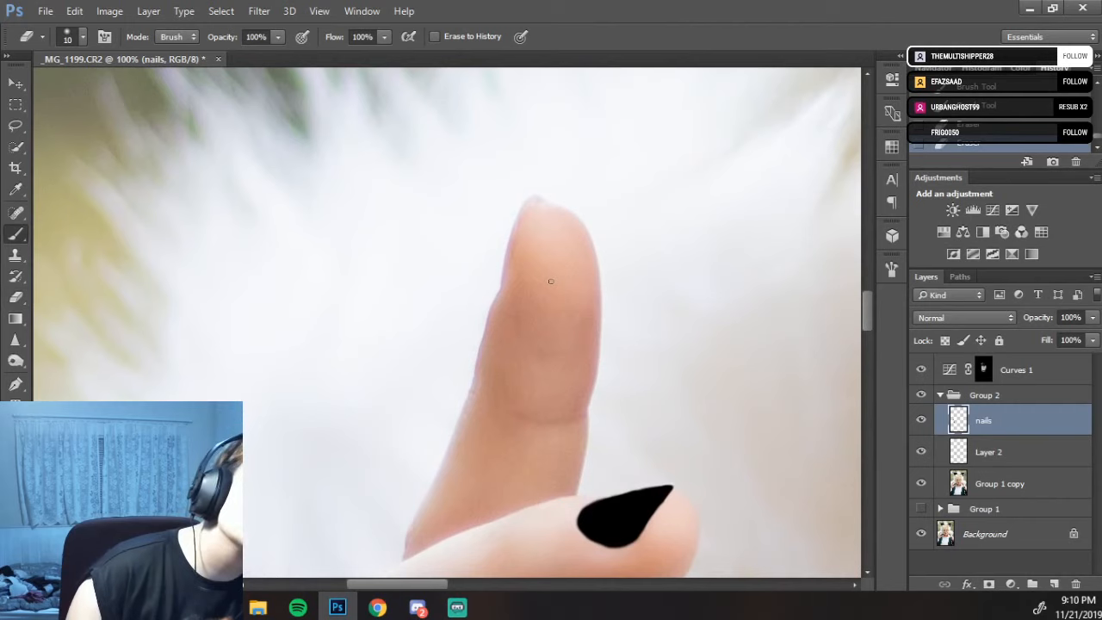
{"action": "left_click_drag", "start_coordinate": [512, 243], "coordinate": [501, 282]}
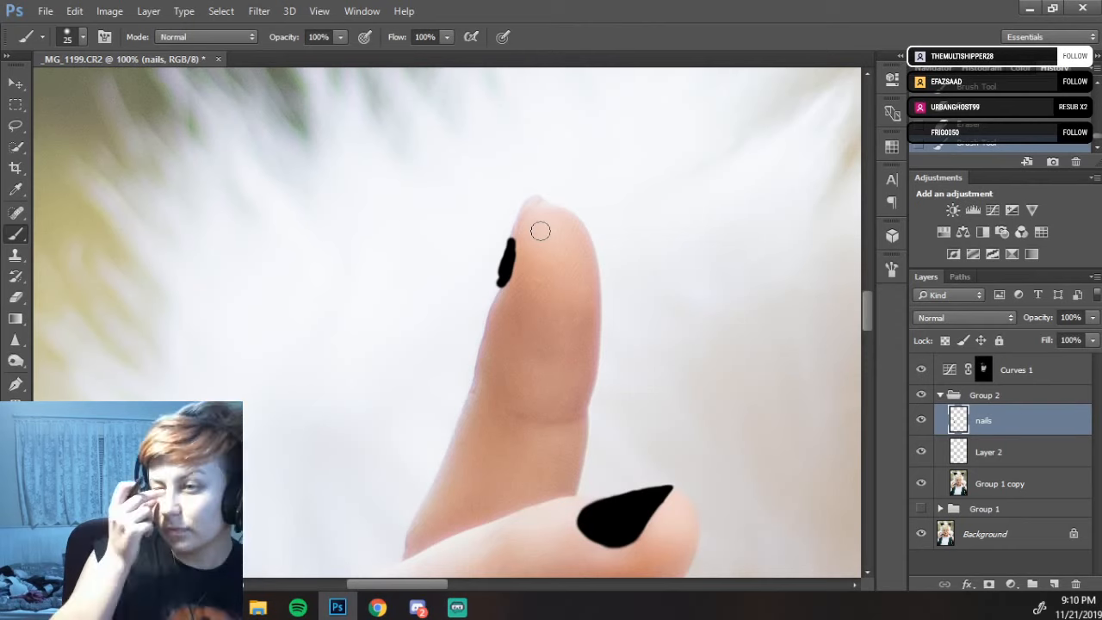
{"action": "key", "text": "ctrl+z"}
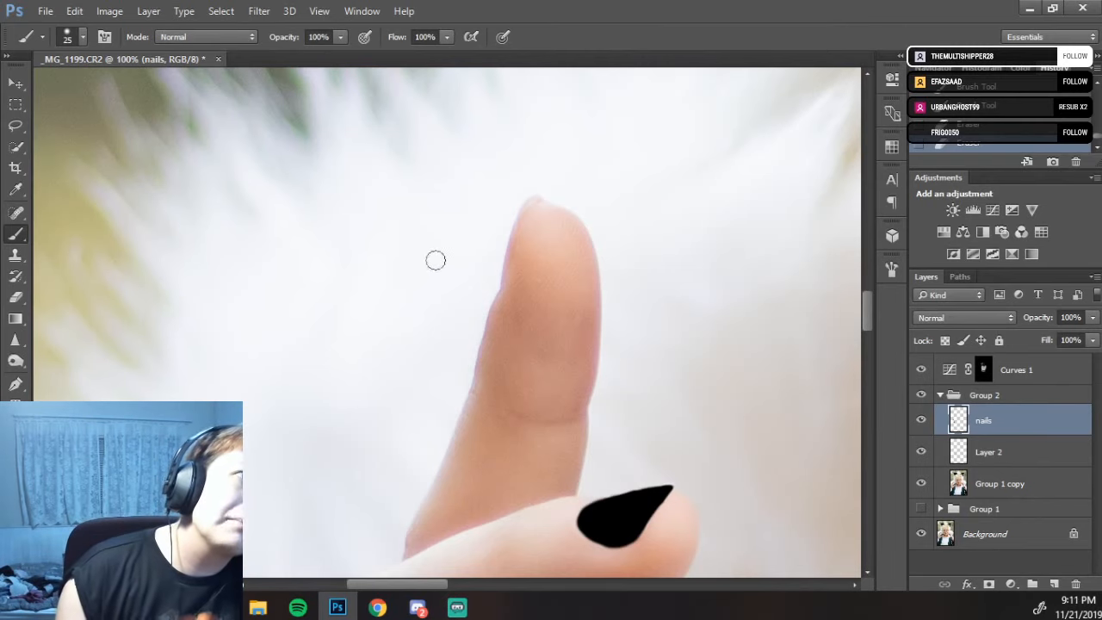
- Paint the upright finger's narrow side nail black from its base to the fingertip with a 9 px brush
{"action": "left_click_drag", "start_coordinate": [508, 328], "coordinate": [534, 451]}
{"action": "left_click_drag", "start_coordinate": [529, 394], "coordinate": [546, 302]}
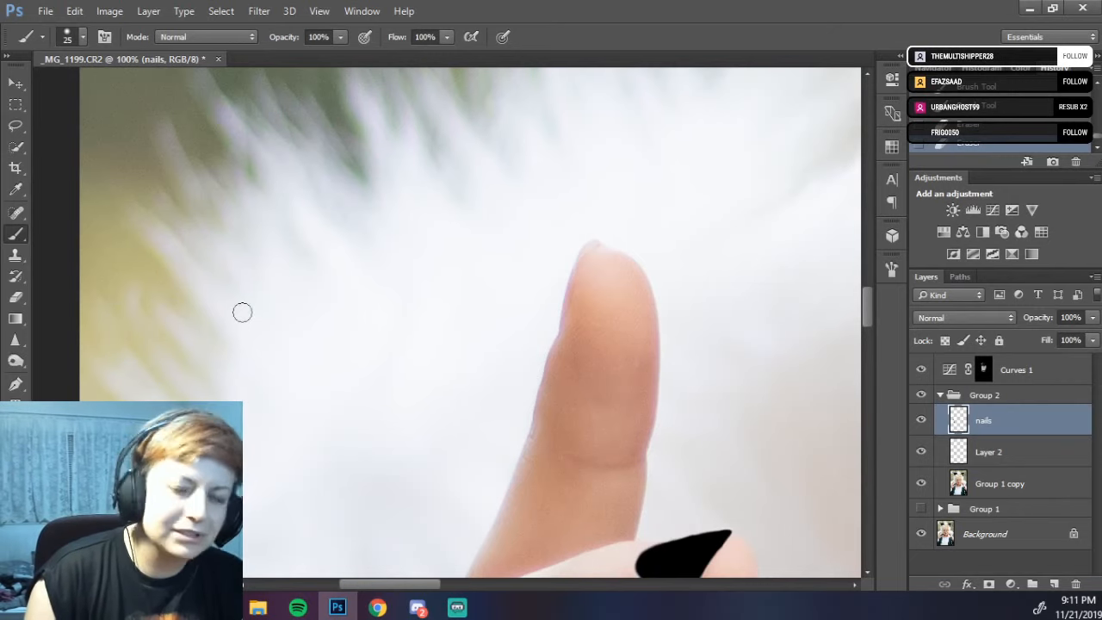
{"action": "key", "text": "bracketleft"}
{"action": "key", "text": "bracketleft"}
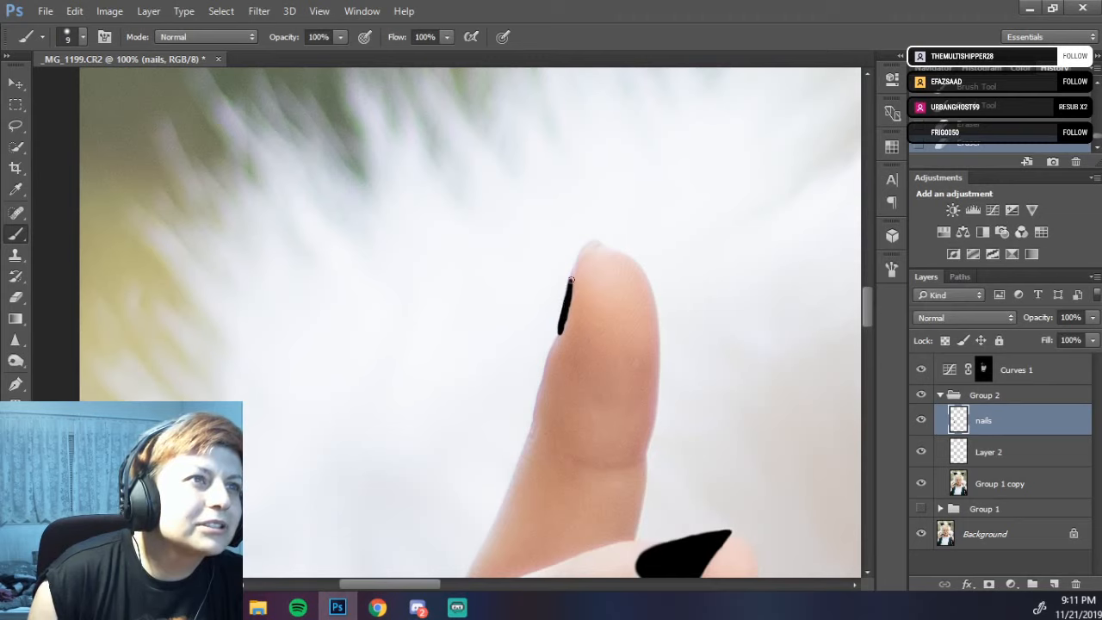
{"action": "left_click_drag", "start_coordinate": [574, 267], "coordinate": [575, 258]}
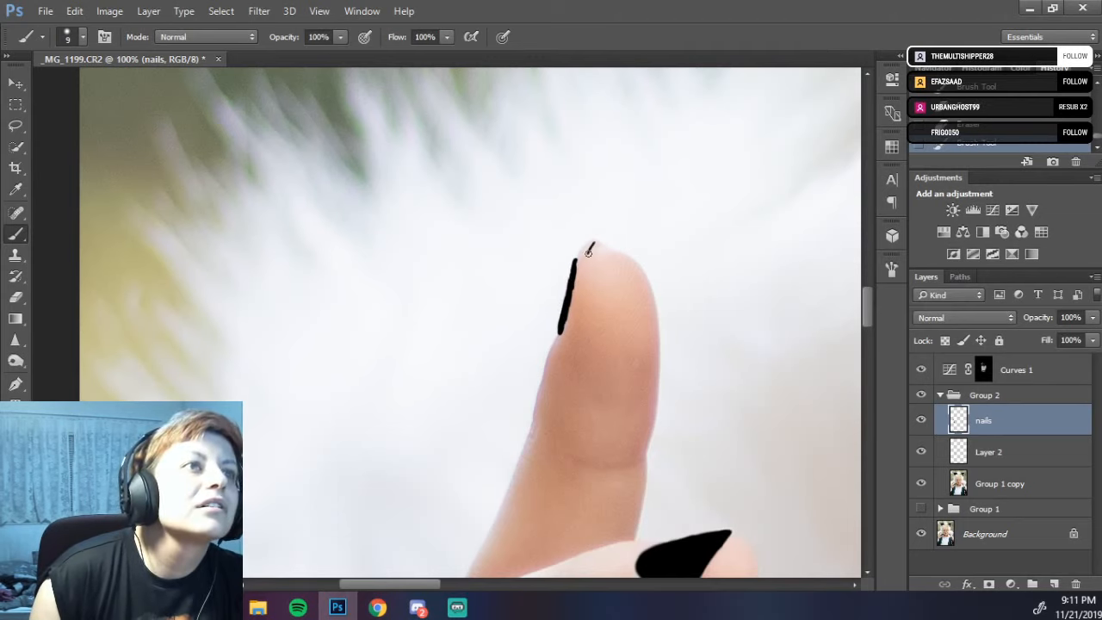
{"action": "left_click_drag", "start_coordinate": [591, 244], "coordinate": [575, 278]}
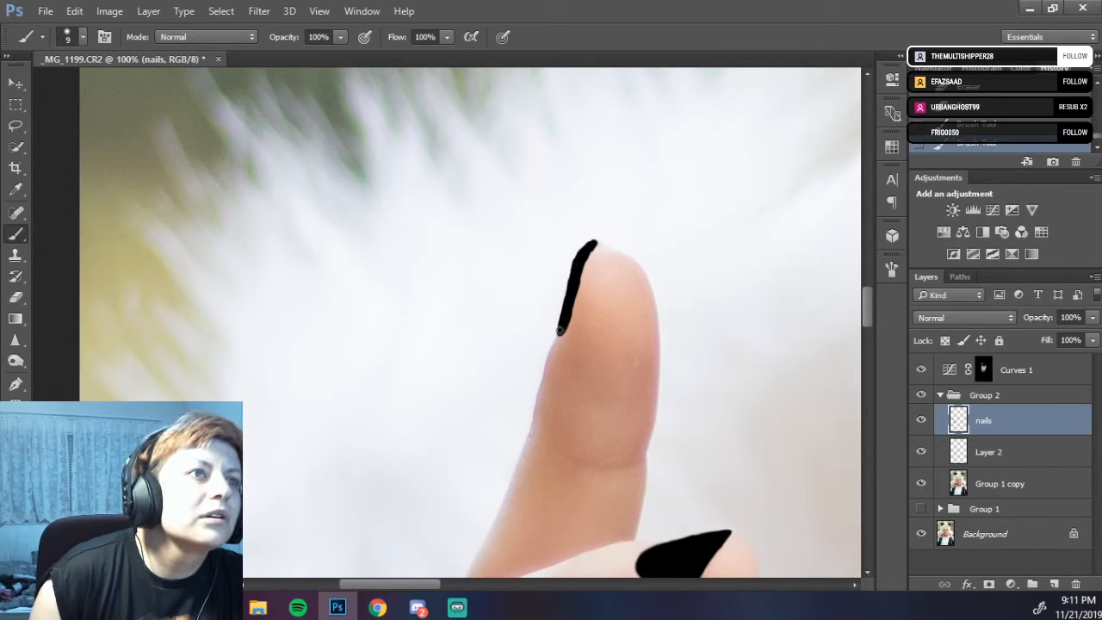
- Trim both edges and the tip of the upright finger's black nail with the 10 px eraser at 100% opacity
{"action": "key", "text": "e"}
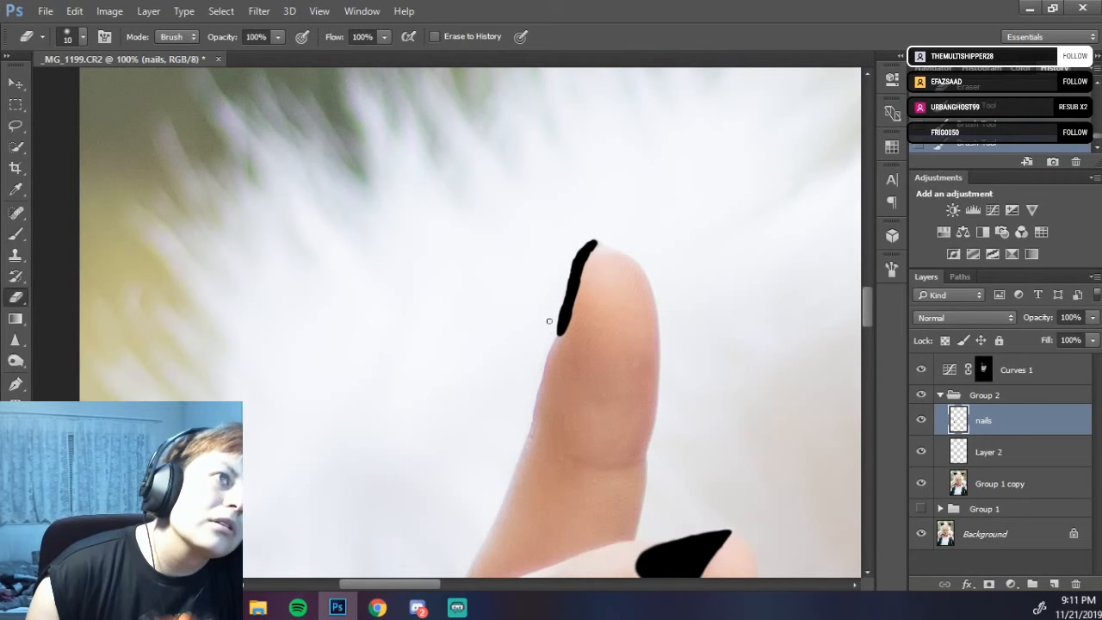
{"action": "left_click_drag", "start_coordinate": [558, 306], "coordinate": [559, 317]}
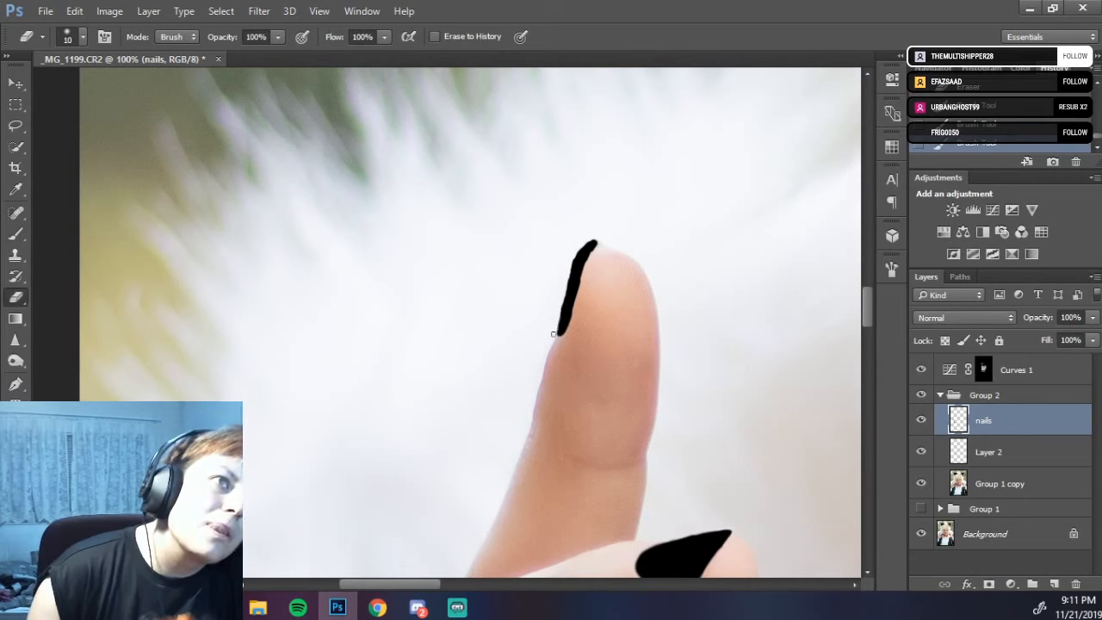
{"action": "left_click_drag", "start_coordinate": [560, 297], "coordinate": [570, 247]}
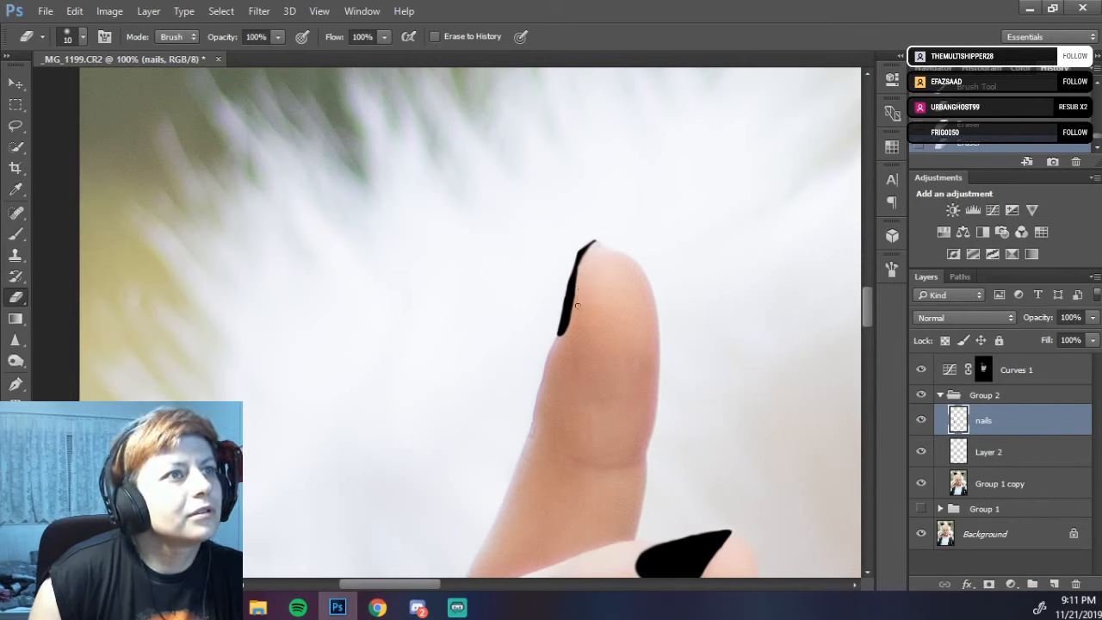
{"action": "left_click_drag", "start_coordinate": [595, 246], "coordinate": [600, 240]}
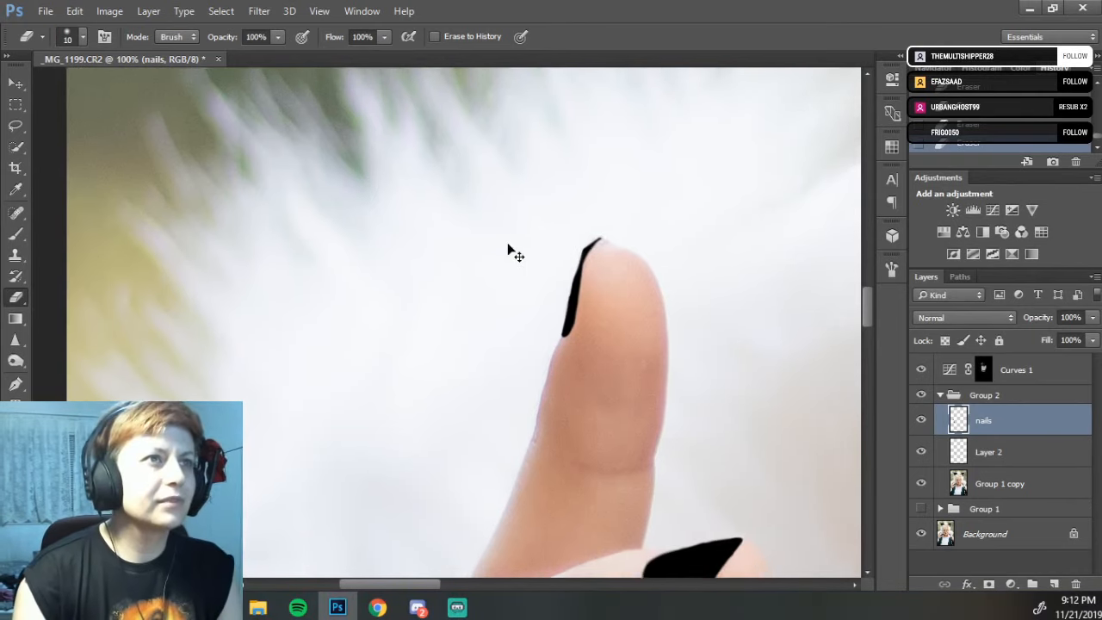
- Thicken the black at the upright finger's nail tip with the 9 px brush and clean its inner edge with the 10 px eraser
{"action": "key", "text": "ctrl+plus"}
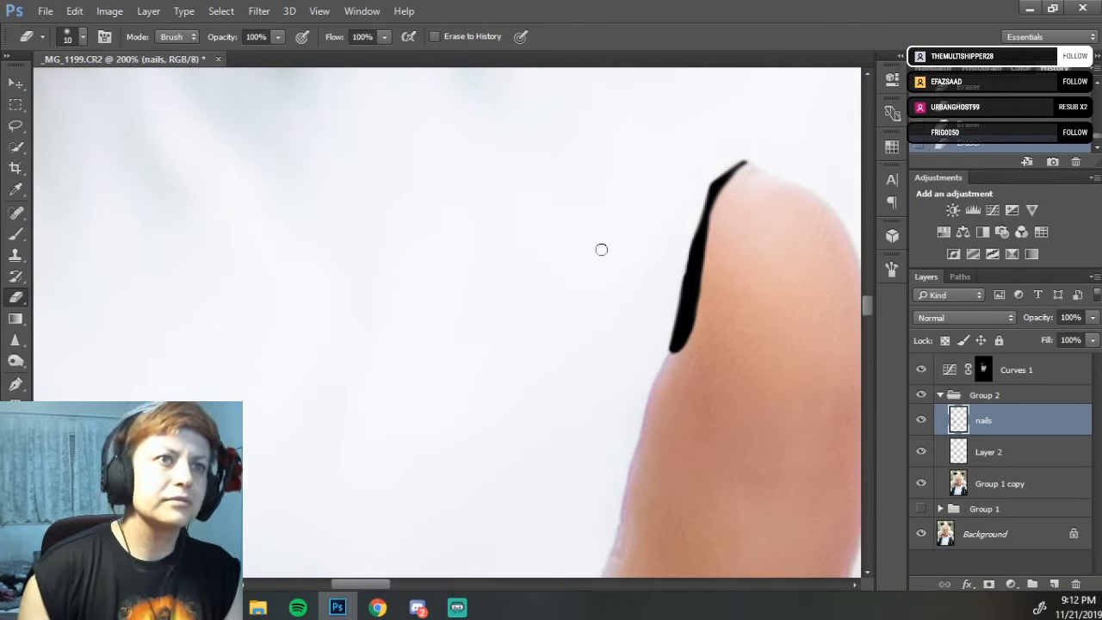
{"action": "left_click_drag", "start_coordinate": [655, 289], "coordinate": [522, 371]}
{"action": "left_click_drag", "start_coordinate": [556, 283], "coordinate": [511, 280]}
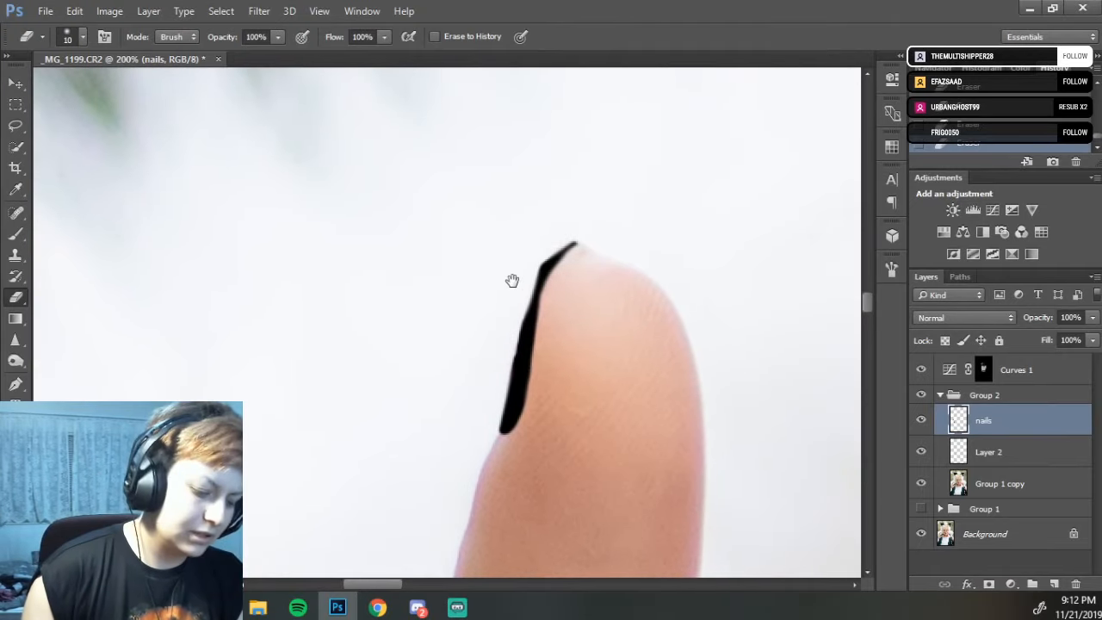
{"action": "key", "text": "b"}
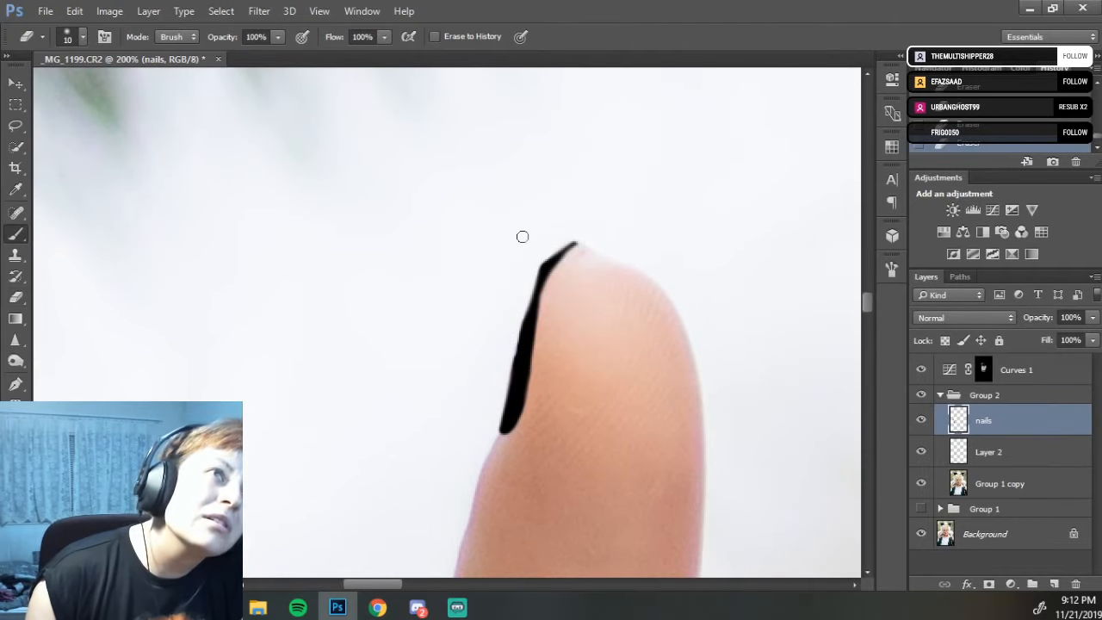
{"action": "left_click_drag", "start_coordinate": [575, 244], "coordinate": [544, 278]}
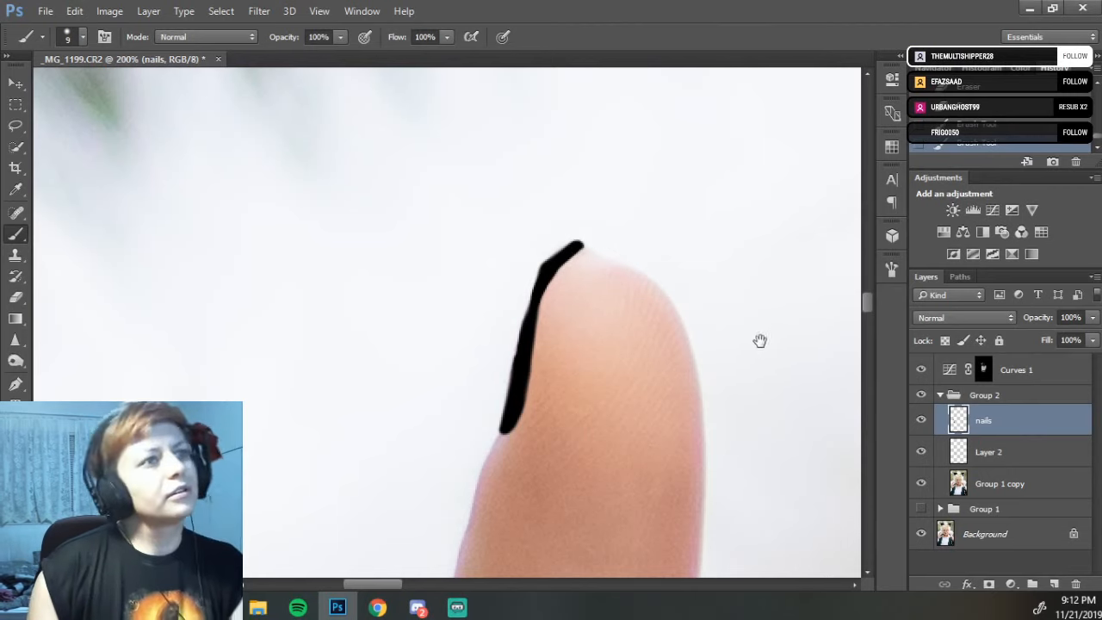
{"action": "left_click_drag", "start_coordinate": [729, 356], "coordinate": [639, 300]}
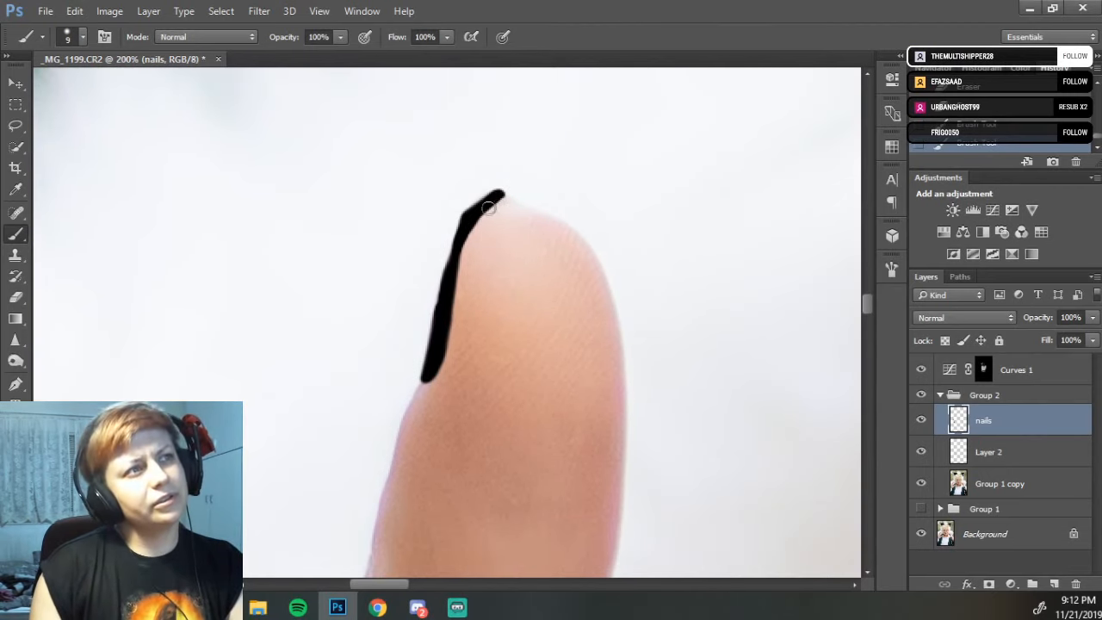
{"action": "left_click_drag", "start_coordinate": [486, 204], "coordinate": [506, 198]}
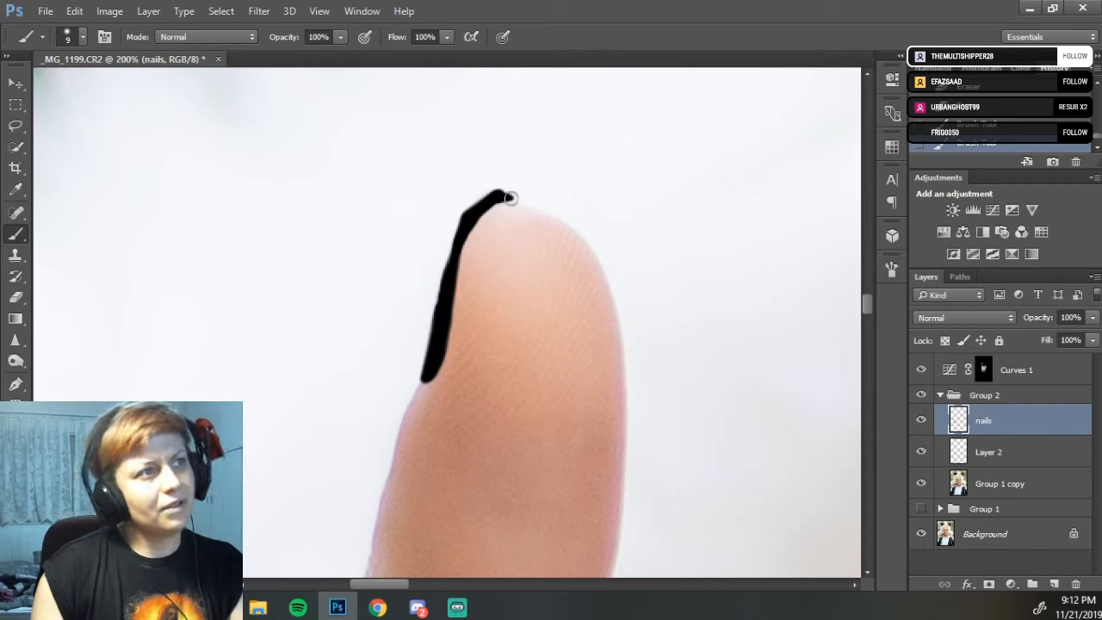
{"action": "key", "text": "e"}
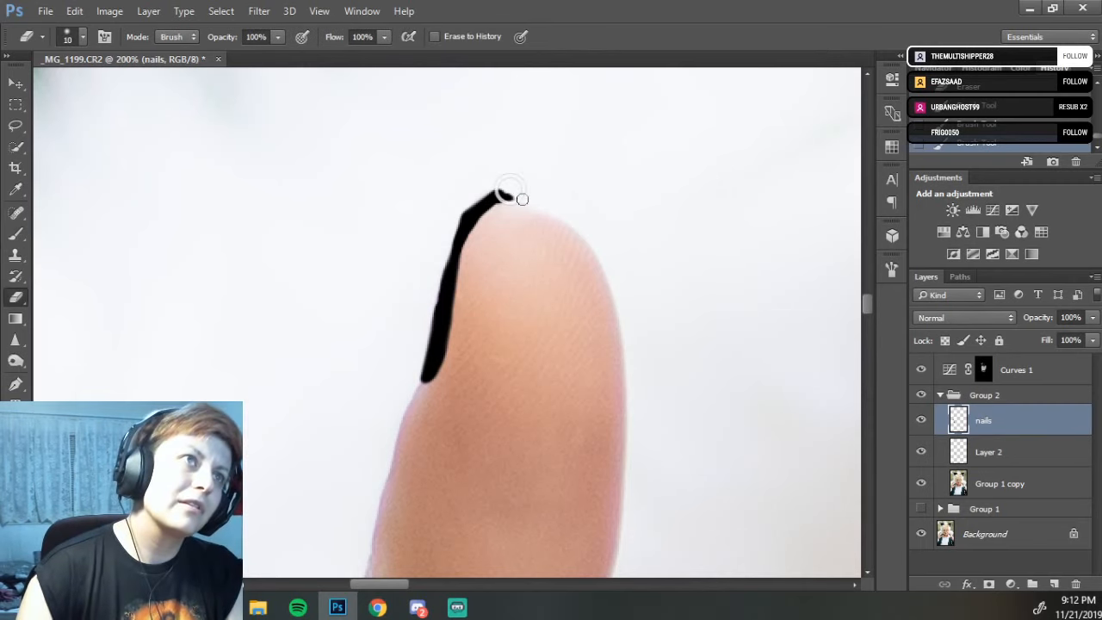
{"action": "left_click_drag", "start_coordinate": [518, 204], "coordinate": [503, 213]}
{"action": "key", "text": "space"}
- Paint the middle fingernail of the hand holding the collar's clip solid black with the 9 px brush, filling it to its edges
{"action": "mouse_move", "coordinate": [650, 367]}
{"action": "left_mouse_down"}
{"action": "mouse_move", "coordinate": [565, 382]}
{"action": "mouse_move", "coordinate": [239, 227]}
{"action": "left_mouse_up"}
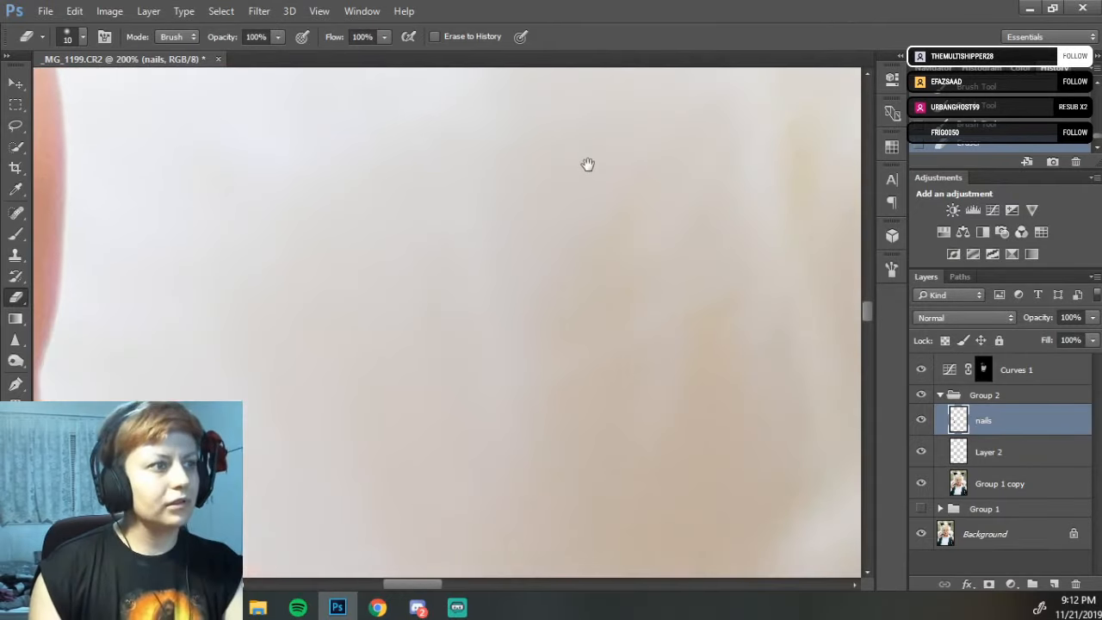
{"action": "key", "text": "ctrl+minus"}
{"action": "key", "text": "ctrl+minus"}
{"action": "key", "text": "ctrl+minus"}
{"action": "key", "text": "space"}
{"action": "left_click_drag", "start_coordinate": [597, 322], "coordinate": [534, 143]}
{"action": "left_click_drag", "start_coordinate": [668, 333], "coordinate": [602, 184]}
{"action": "left_click_drag", "start_coordinate": [588, 340], "coordinate": [416, 190]}
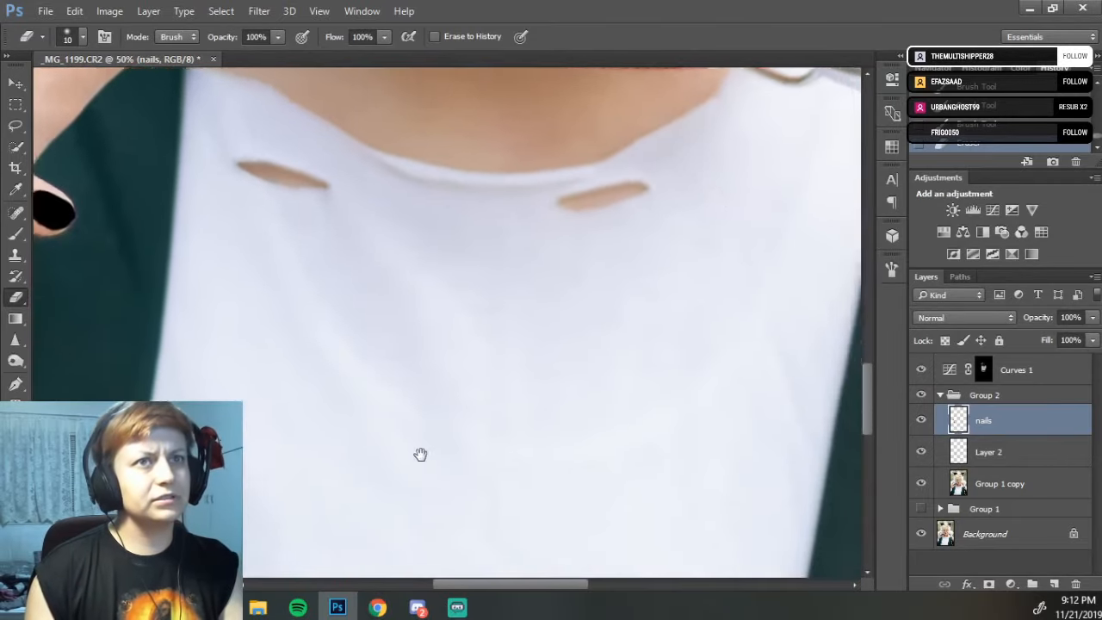
{"action": "left_click_drag", "start_coordinate": [757, 204], "coordinate": [561, 325]}
{"action": "mouse_move", "coordinate": [671, 258]}
{"action": "left_mouse_down"}
{"action": "mouse_move", "coordinate": [683, 126]}
{"action": "mouse_move", "coordinate": [645, 86]}
{"action": "left_mouse_up"}
{"action": "left_click_drag", "start_coordinate": [605, 131], "coordinate": [634, 187]}
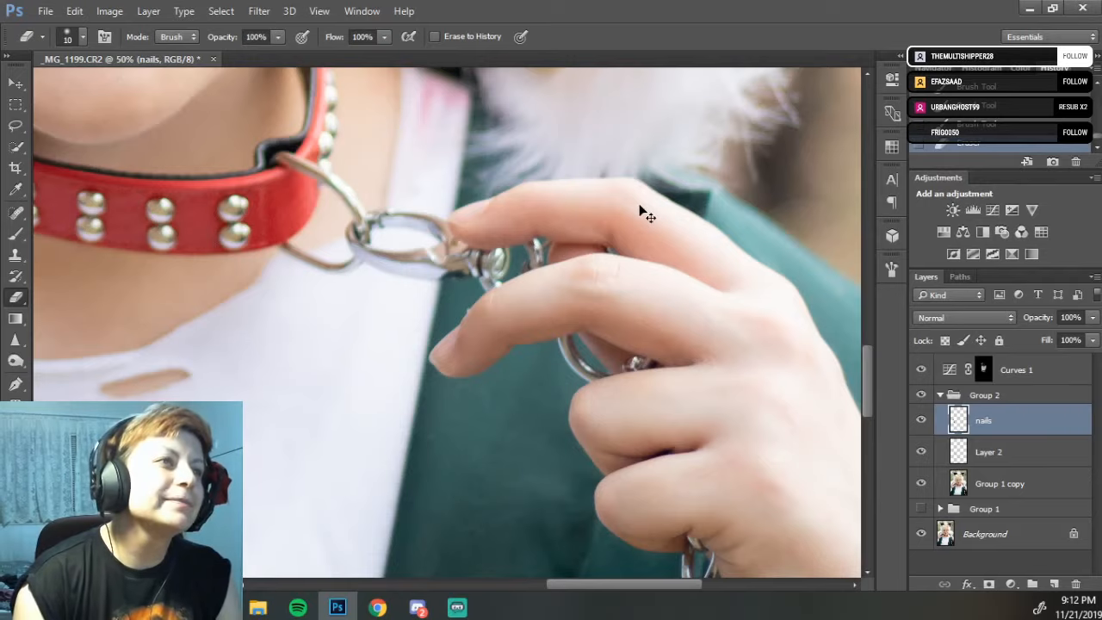
{"action": "scroll", "coordinate": [639, 207], "scroll_direction": "up", "scroll_amount": 2}
{"action": "left_click_drag", "start_coordinate": [443, 427], "coordinate": [605, 380]}
{"action": "key", "text": "ctrl+plus"}
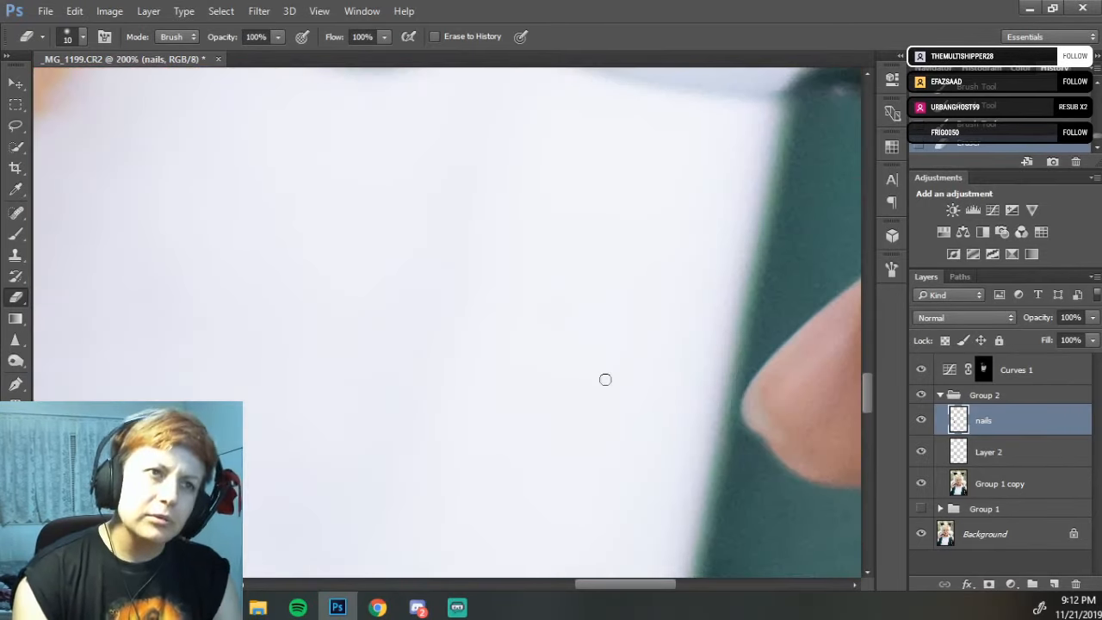
{"action": "left_click_drag", "start_coordinate": [549, 339], "coordinate": [451, 226]}
{"action": "left_click_drag", "start_coordinate": [511, 276], "coordinate": [566, 310]}
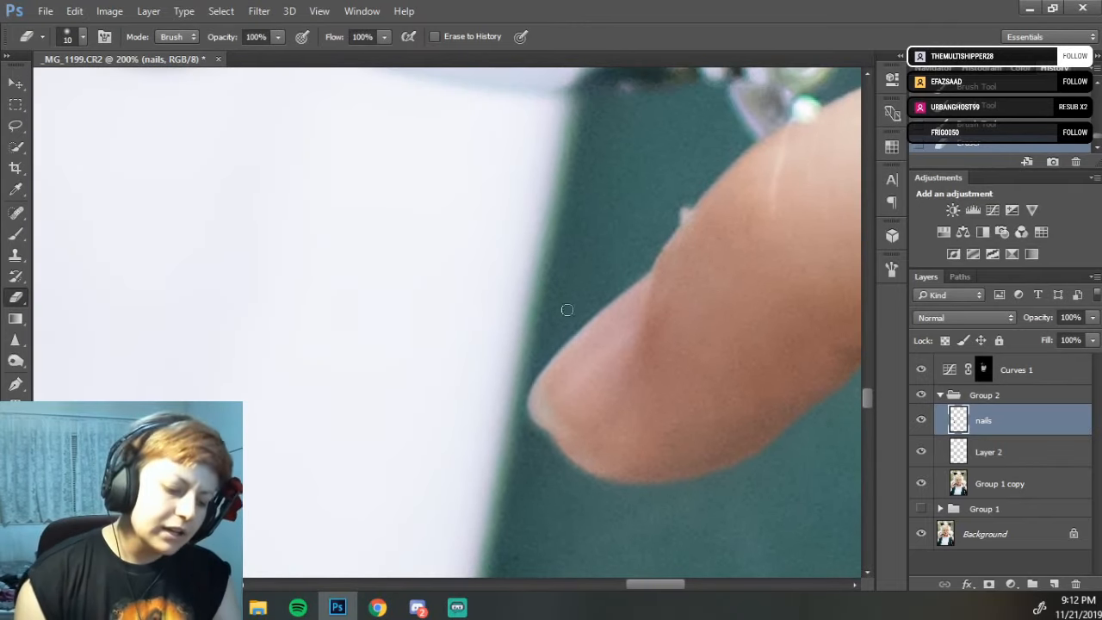
{"action": "key", "text": "b"}
{"action": "mouse_move", "coordinate": [609, 351]}
{"action": "left_mouse_down"}
{"action": "mouse_move", "coordinate": [577, 386]}
{"action": "mouse_move", "coordinate": [579, 364]}
{"action": "mouse_move", "coordinate": [592, 369]}
{"action": "mouse_move", "coordinate": [588, 413]}
{"action": "mouse_move", "coordinate": [573, 425]}
{"action": "mouse_move", "coordinate": [562, 405]}
{"action": "mouse_move", "coordinate": [578, 423]}
{"action": "mouse_move", "coordinate": [570, 433]}
{"action": "mouse_move", "coordinate": [560, 420]}
{"action": "mouse_move", "coordinate": [585, 431]}
{"action": "mouse_move", "coordinate": [571, 429]}
{"action": "mouse_move", "coordinate": [598, 406]}
{"action": "mouse_move", "coordinate": [580, 435]}
{"action": "mouse_move", "coordinate": [630, 352]}
{"action": "mouse_move", "coordinate": [625, 380]}
{"action": "mouse_move", "coordinate": [628, 363]}
{"action": "mouse_move", "coordinate": [601, 417]}
{"action": "mouse_move", "coordinate": [624, 375]}
{"action": "mouse_move", "coordinate": [604, 414]}
{"action": "mouse_move", "coordinate": [610, 381]}
{"action": "mouse_move", "coordinate": [599, 387]}
{"action": "mouse_move", "coordinate": [616, 325]}
{"action": "mouse_move", "coordinate": [626, 338]}
{"action": "mouse_move", "coordinate": [620, 358]}
{"action": "mouse_move", "coordinate": [631, 321]}
{"action": "mouse_move", "coordinate": [629, 353]}
{"action": "mouse_move", "coordinate": [628, 324]}
{"action": "mouse_move", "coordinate": [563, 411]}
{"action": "mouse_move", "coordinate": [568, 430]}
{"action": "mouse_move", "coordinate": [546, 420]}
{"action": "mouse_move", "coordinate": [566, 438]}
{"action": "mouse_move", "coordinate": [533, 408]}
{"action": "mouse_move", "coordinate": [556, 362]}
{"action": "mouse_move", "coordinate": [538, 388]}
{"action": "mouse_move", "coordinate": [565, 379]}
{"action": "left_mouse_up"}
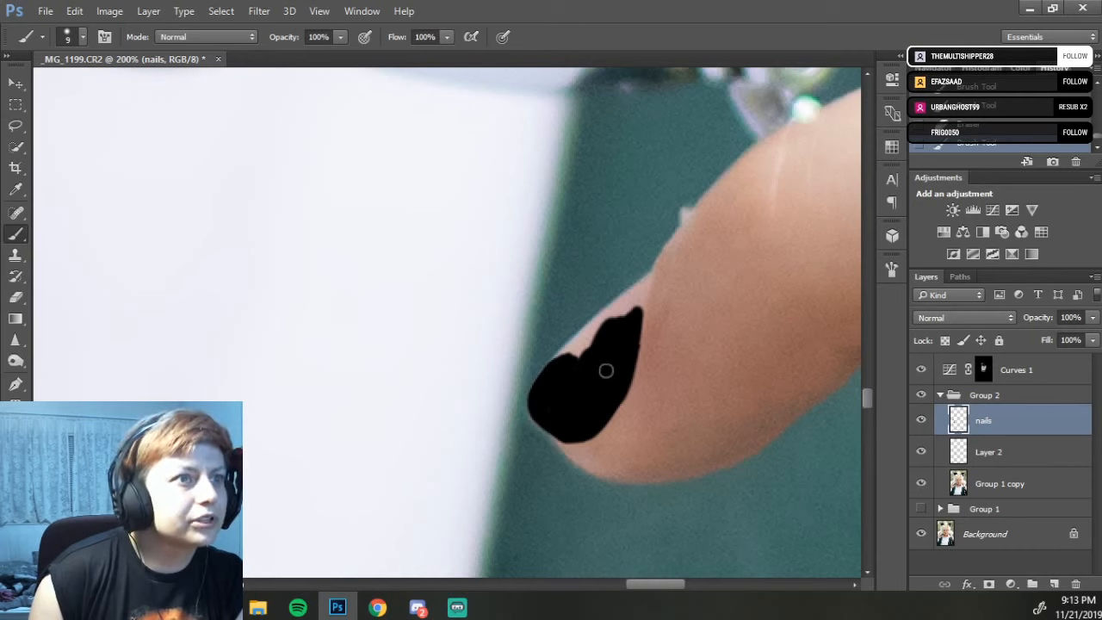
{"action": "mouse_move", "coordinate": [593, 344]}
{"action": "left_mouse_down"}
{"action": "mouse_move", "coordinate": [558, 367]}
{"action": "mouse_move", "coordinate": [580, 339]}
{"action": "mouse_move", "coordinate": [545, 380]}
{"action": "mouse_move", "coordinate": [603, 312]}
{"action": "mouse_move", "coordinate": [579, 336]}
{"action": "mouse_move", "coordinate": [633, 292]}
{"action": "mouse_move", "coordinate": [632, 322]}
{"action": "mouse_move", "coordinate": [642, 294]}
{"action": "left_mouse_up"}
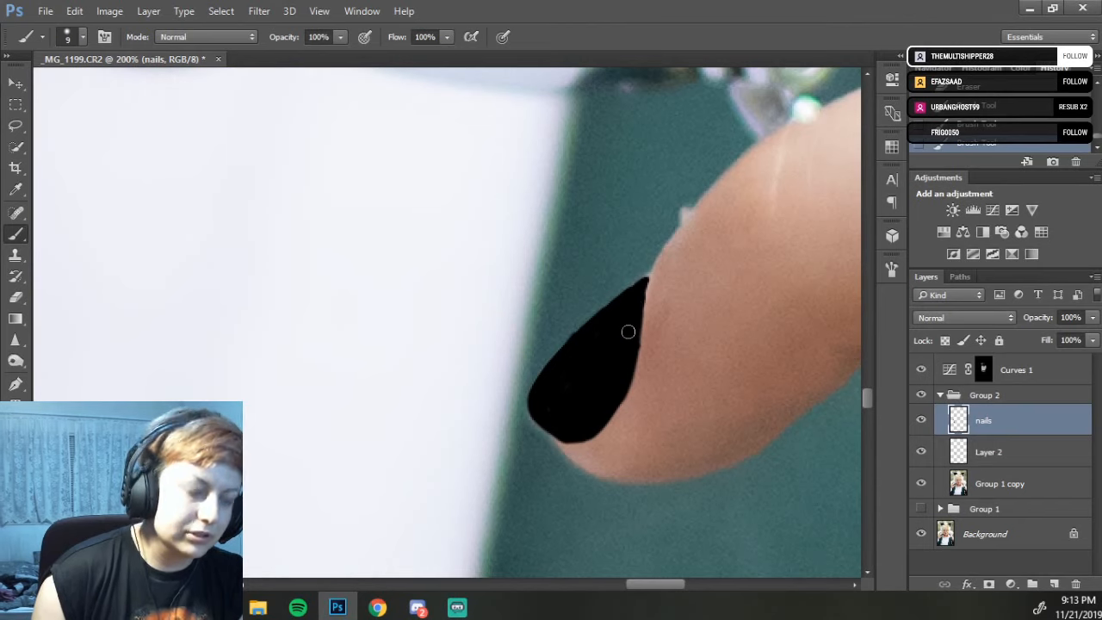
{"action": "key", "text": "e"}
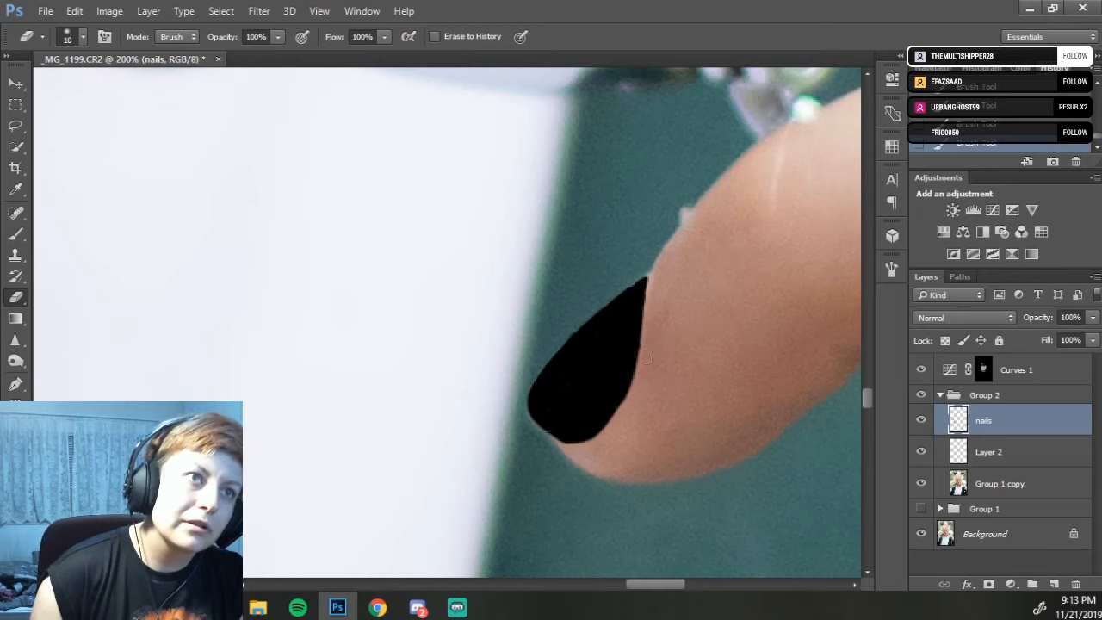
- Paint the index fingernail beside the collar's metal ring solid black with the 9 px brush, out to its upper edge and tip
{"action": "left_click_drag", "start_coordinate": [680, 227], "coordinate": [615, 399]}
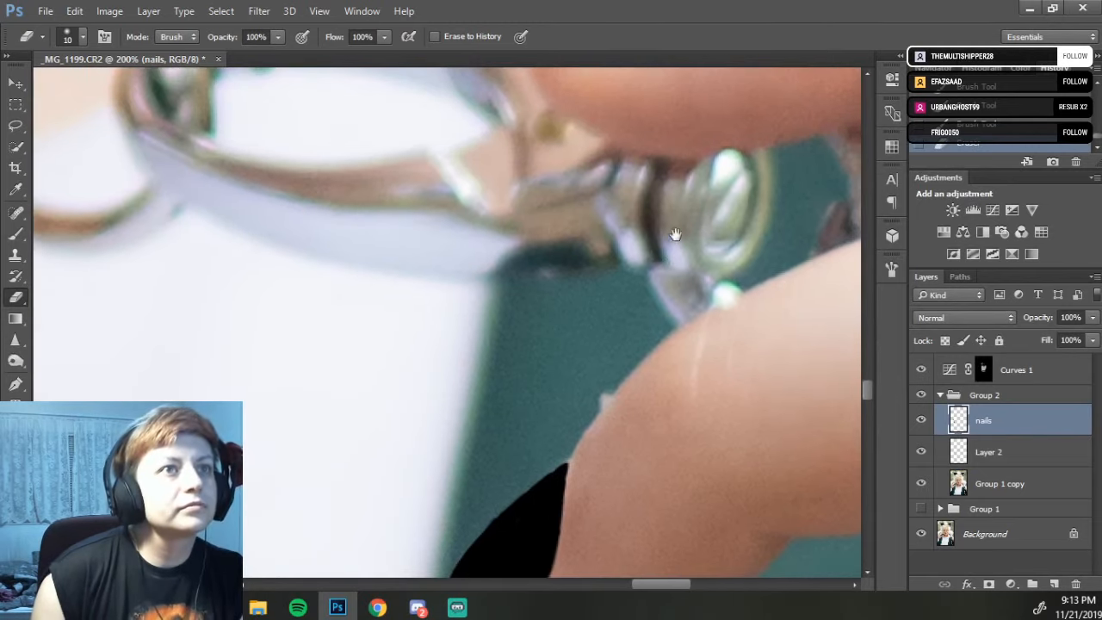
{"action": "left_click_drag", "start_coordinate": [674, 233], "coordinate": [653, 470]}
{"action": "left_click_drag", "start_coordinate": [653, 217], "coordinate": [645, 324]}
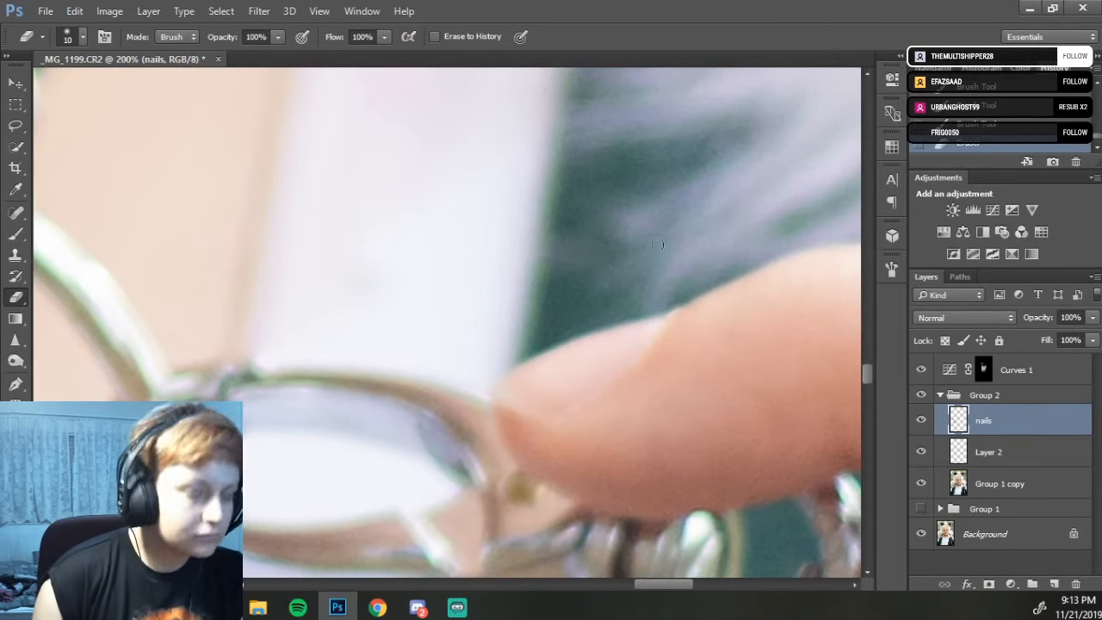
{"action": "key", "text": "b"}
{"action": "mouse_move", "coordinate": [603, 357]}
{"action": "left_mouse_down"}
{"action": "mouse_move", "coordinate": [542, 418]}
{"action": "mouse_move", "coordinate": [555, 424]}
{"action": "mouse_move", "coordinate": [579, 399]}
{"action": "mouse_move", "coordinate": [573, 413]}
{"action": "mouse_move", "coordinate": [563, 419]}
{"action": "mouse_move", "coordinate": [653, 329]}
{"action": "mouse_move", "coordinate": [571, 393]}
{"action": "mouse_move", "coordinate": [526, 404]}
{"action": "mouse_move", "coordinate": [551, 412]}
{"action": "mouse_move", "coordinate": [544, 420]}
{"action": "mouse_move", "coordinate": [503, 395]}
{"action": "left_mouse_up"}
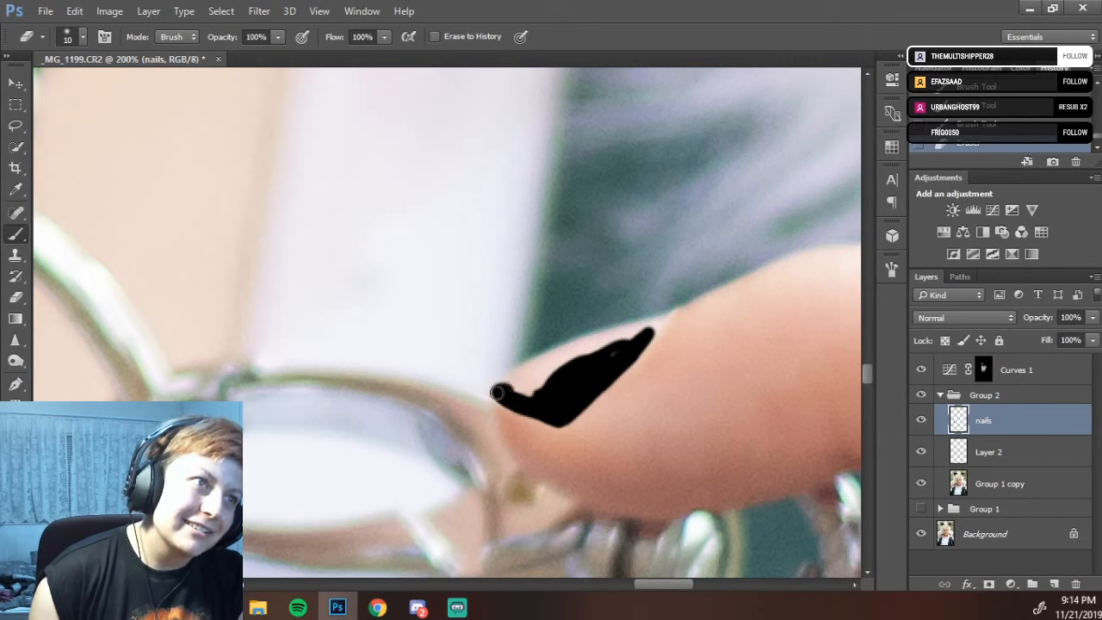
{"action": "mouse_move", "coordinate": [497, 392]}
{"action": "left_mouse_down"}
{"action": "mouse_move", "coordinate": [632, 342]}
{"action": "mouse_move", "coordinate": [612, 354]}
{"action": "mouse_move", "coordinate": [645, 333]}
{"action": "mouse_move", "coordinate": [605, 345]}
{"action": "mouse_move", "coordinate": [663, 319]}
{"action": "mouse_move", "coordinate": [519, 370]}
{"action": "mouse_move", "coordinate": [492, 392]}
{"action": "mouse_move", "coordinate": [543, 356]}
{"action": "mouse_move", "coordinate": [499, 383]}
{"action": "left_mouse_up"}
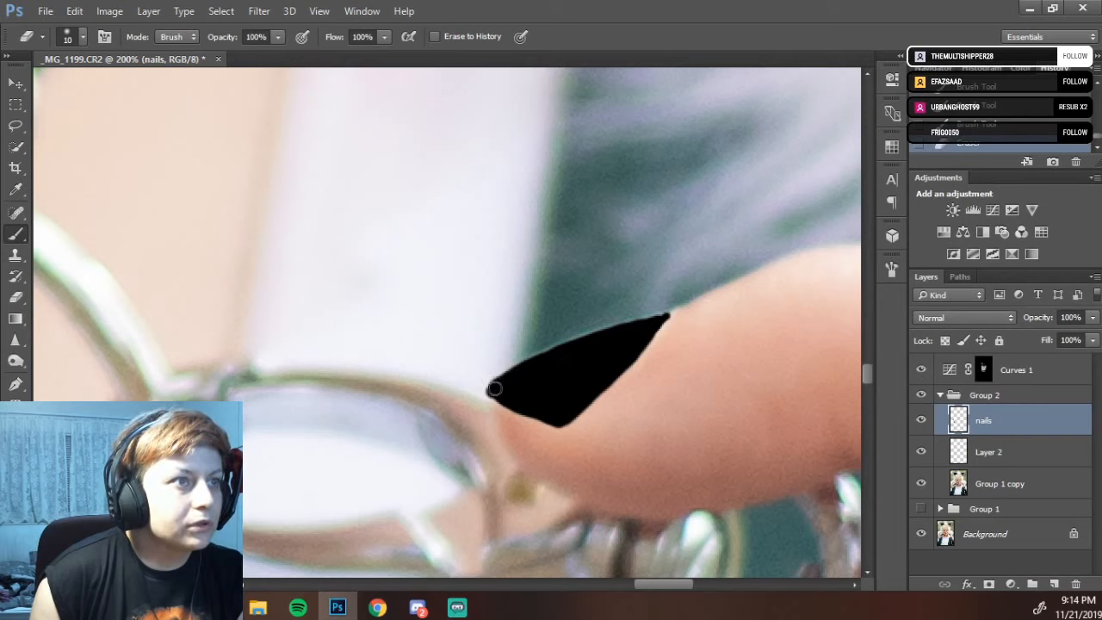
{"action": "key", "text": "b"}
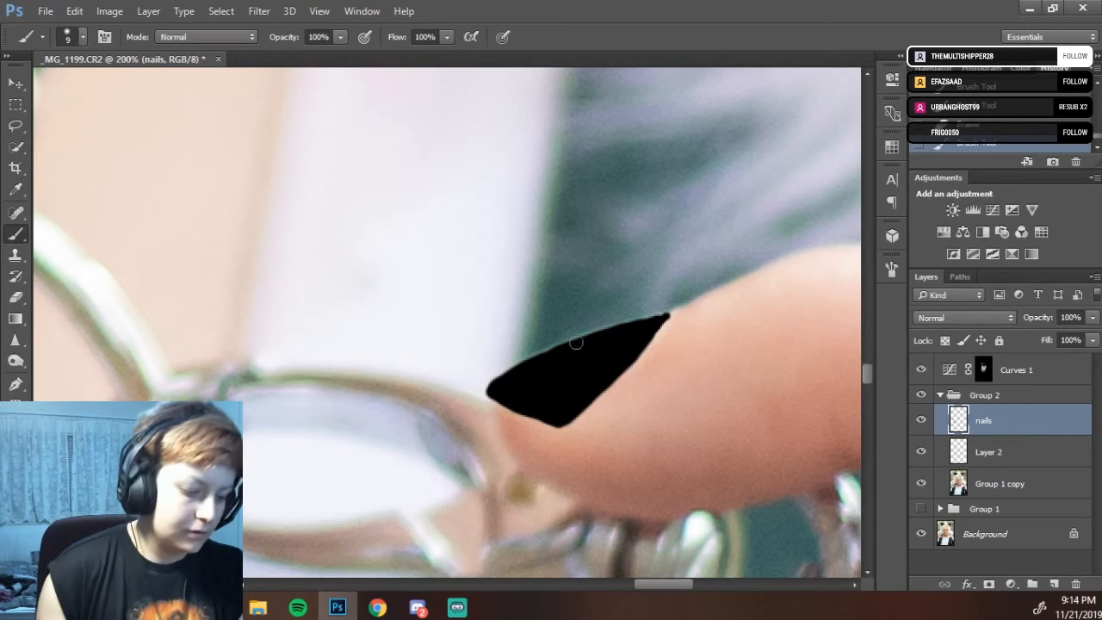
- Refine the tip of the black index fingernail beside the metal ring with the 10 px eraser and the 9 px brush
{"action": "key", "text": "e"}
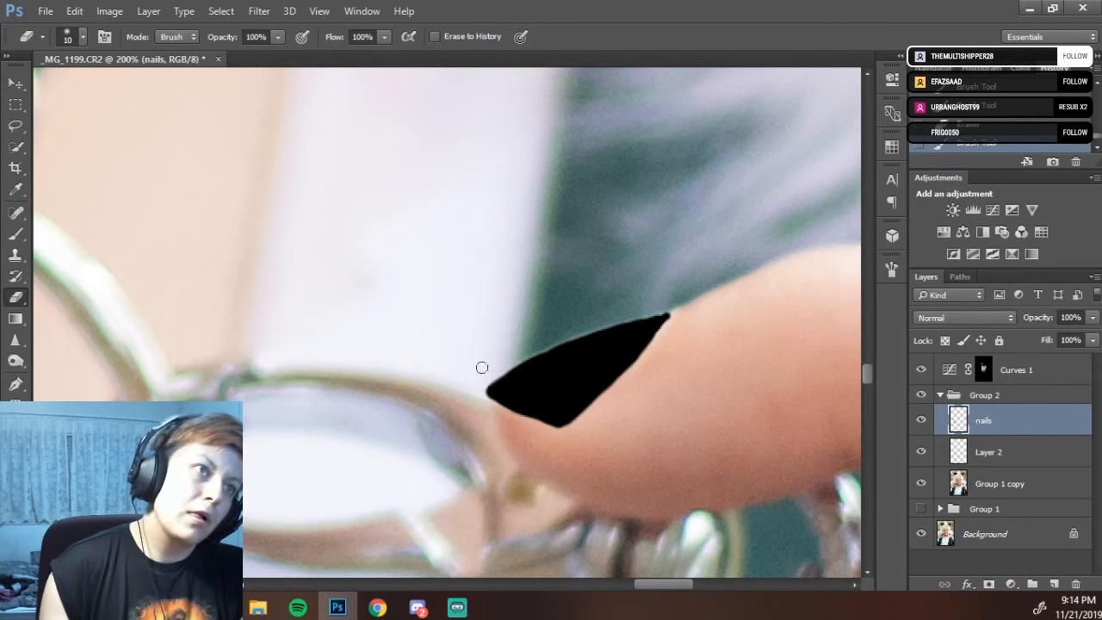
{"action": "key", "text": "b"}
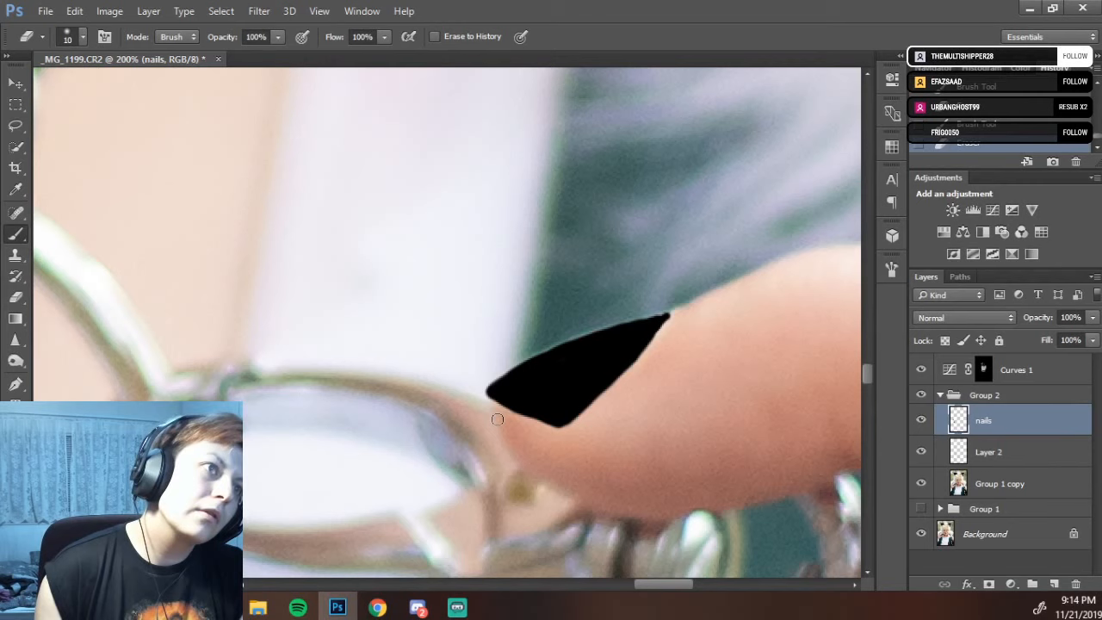
{"action": "key", "text": "b"}
{"action": "right_click", "coordinate": [488, 391]}
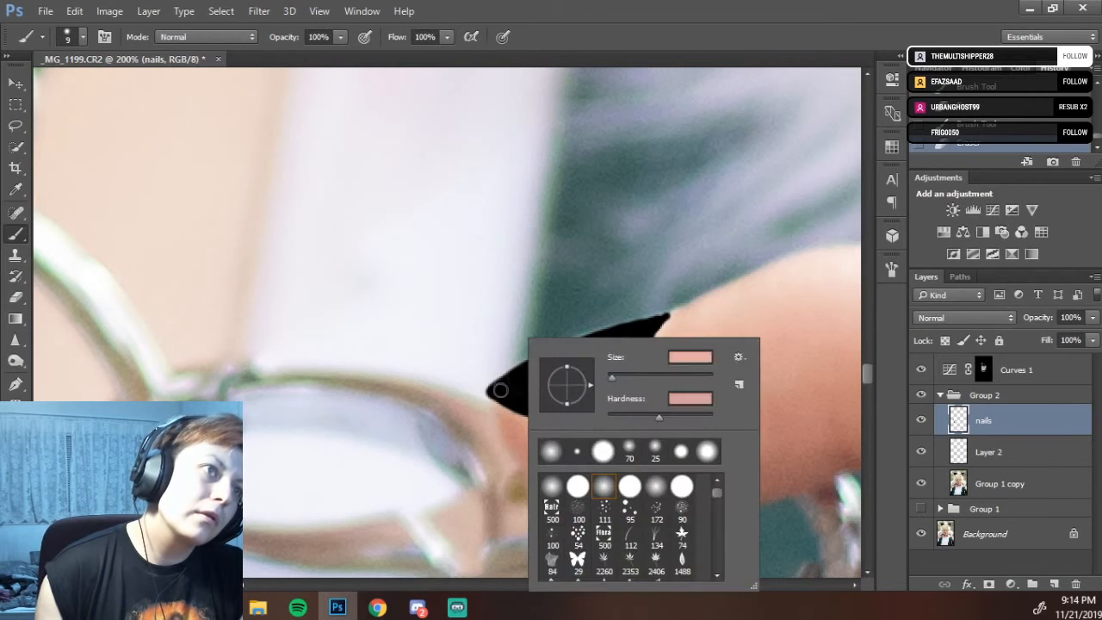
{"action": "key", "text": "Return"}
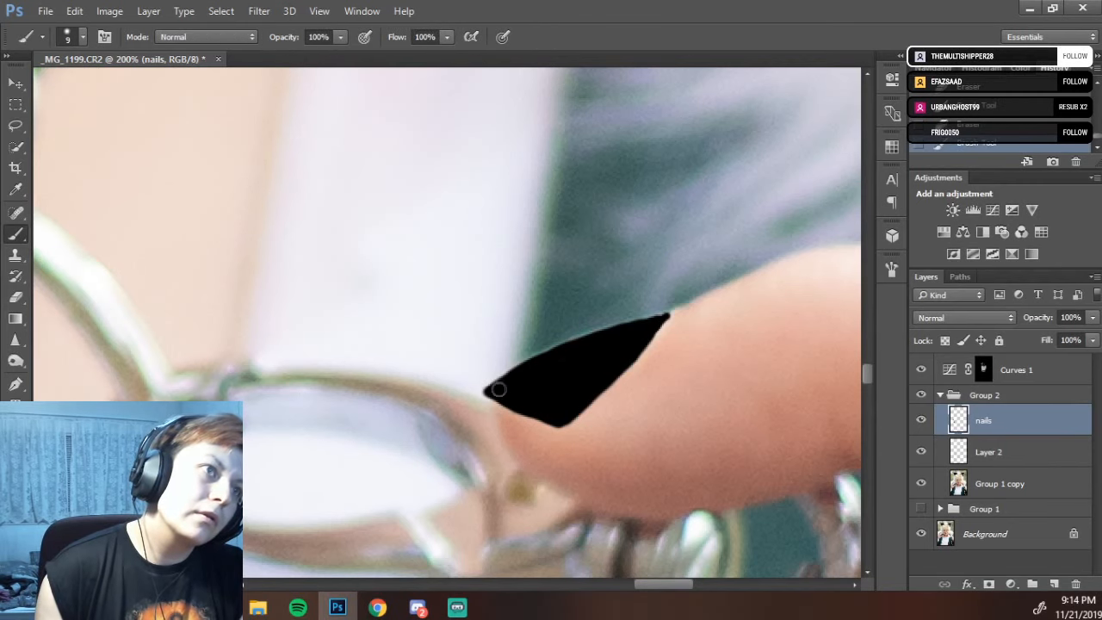
{"action": "left_click", "coordinate": [539, 374]}
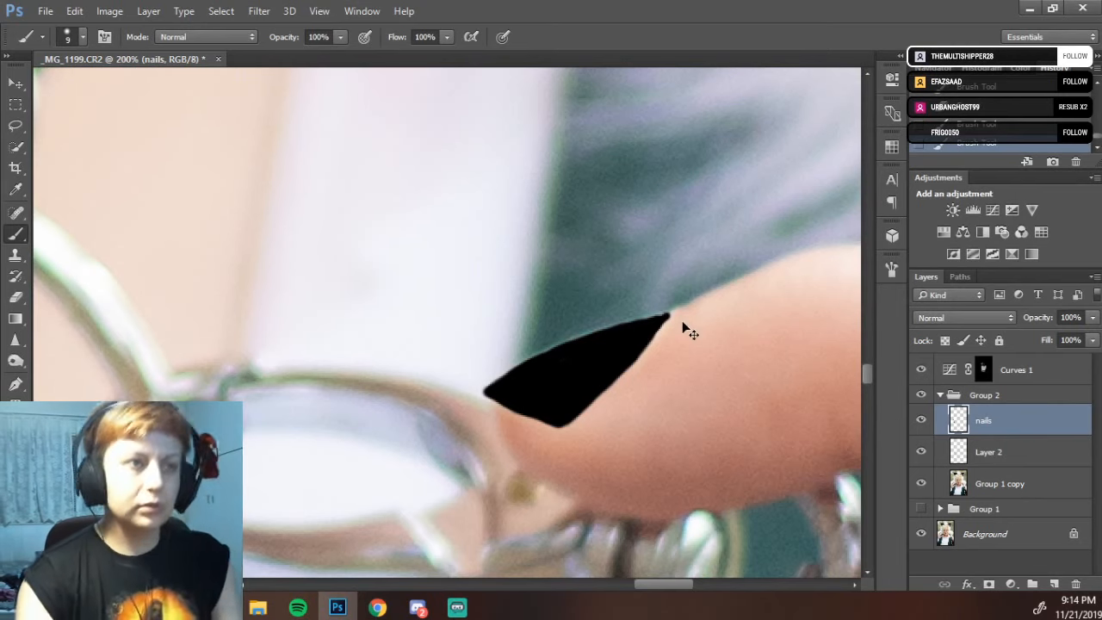
{"action": "key", "text": "ctrl+minus"}
{"action": "key", "text": "ctrl+minus"}
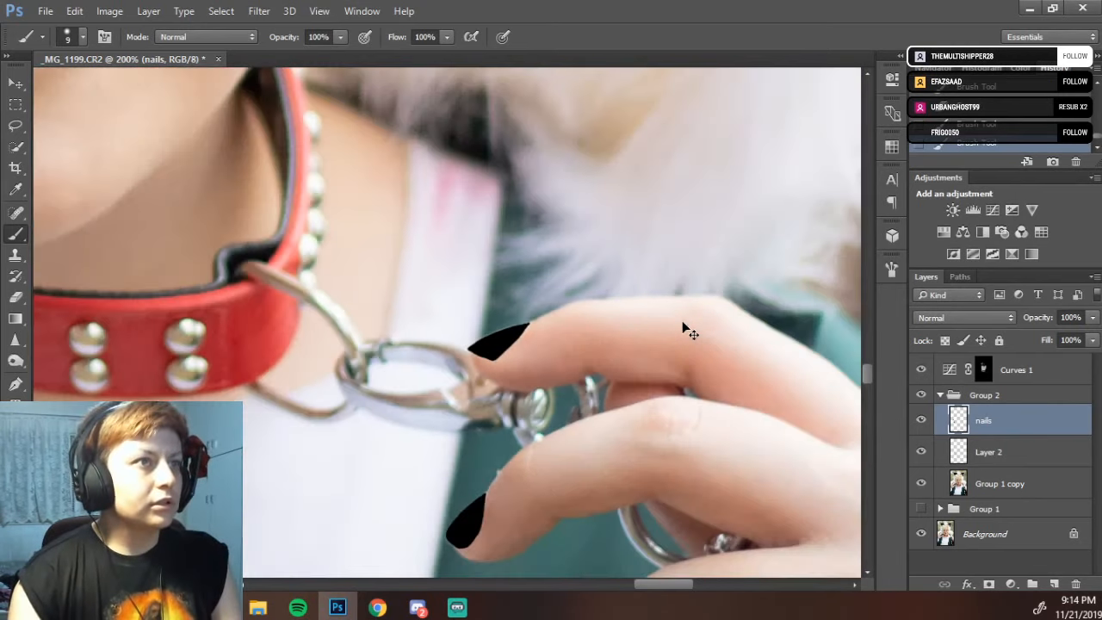
{"action": "key", "text": "ctrl+minus"}
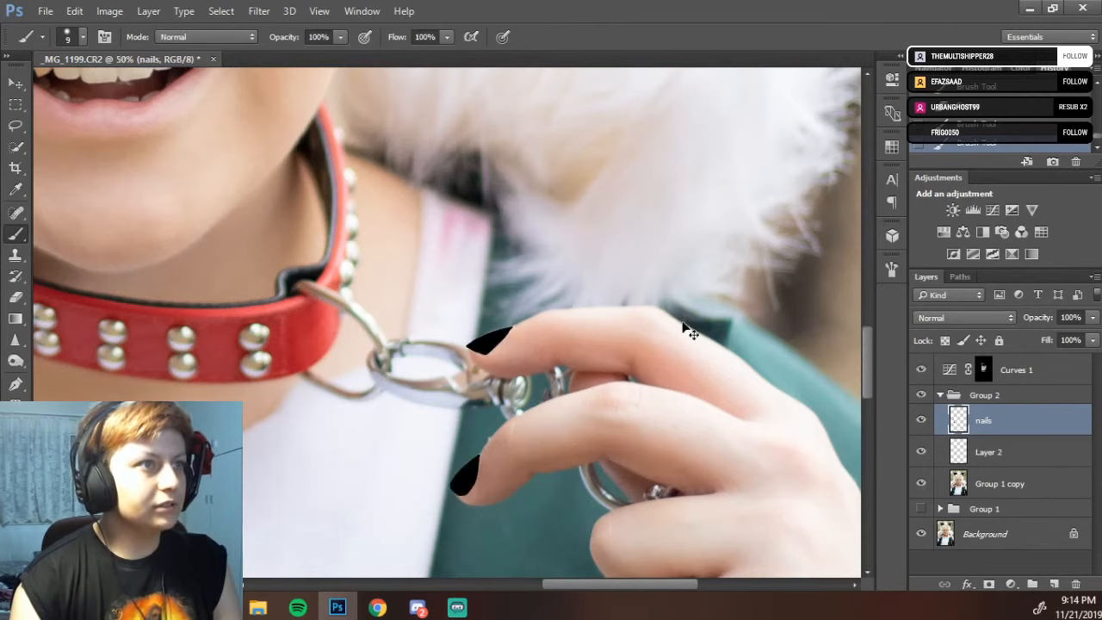
- Try the Multiply blend mode on the nails layer, checking it on the raised hand's black fingernails
{"action": "key", "text": "ctrl+minus"}
{"action": "key", "text": "ctrl+minus"}
{"action": "left_click_drag", "start_coordinate": [389, 398], "coordinate": [763, 389]}
{"action": "left_click_drag", "start_coordinate": [315, 362], "coordinate": [483, 360]}
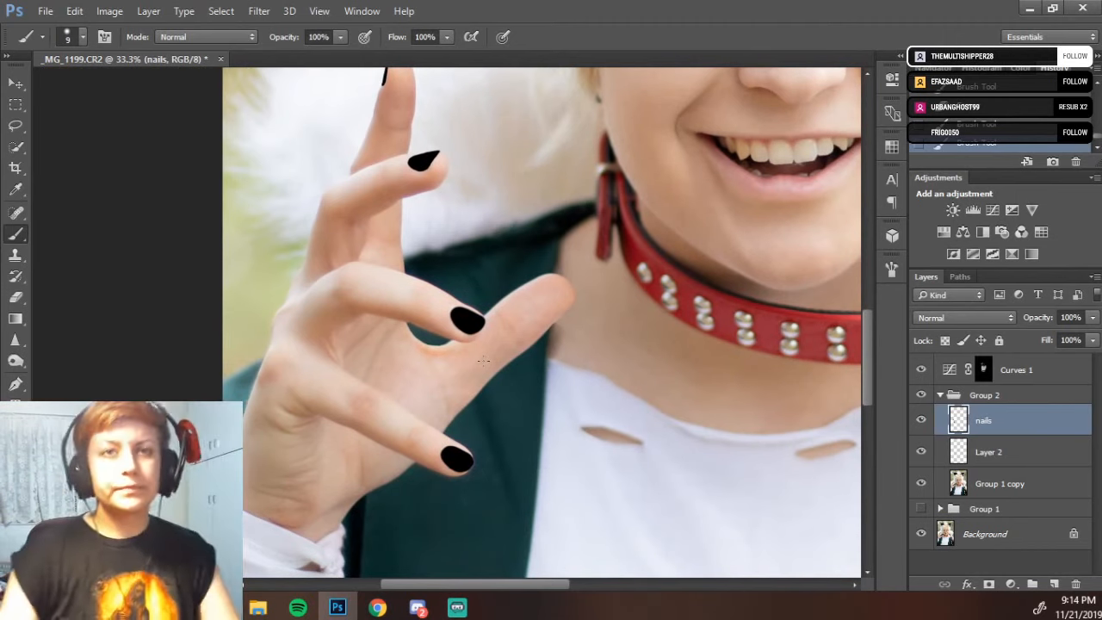
{"action": "mouse_move", "coordinate": [1044, 320]}
{"action": "left_mouse_down"}
{"action": "mouse_move", "coordinate": [1027, 321]}
{"action": "mouse_move", "coordinate": [1055, 321]}
{"action": "mouse_move", "coordinate": [1057, 332]}
{"action": "left_mouse_up"}
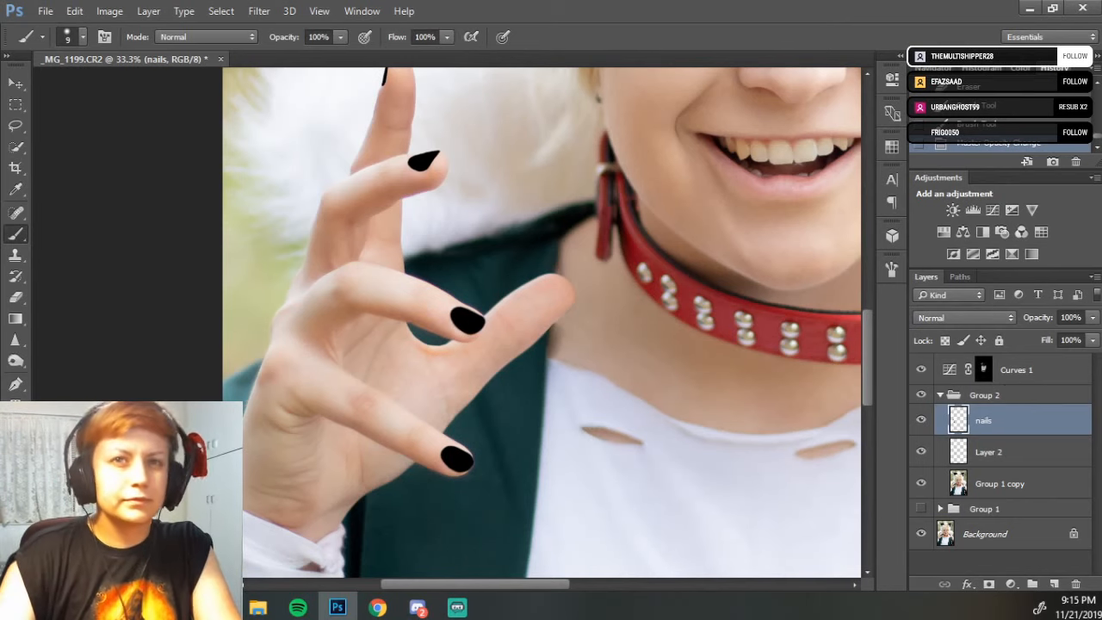
{"action": "left_click", "coordinate": [938, 319]}
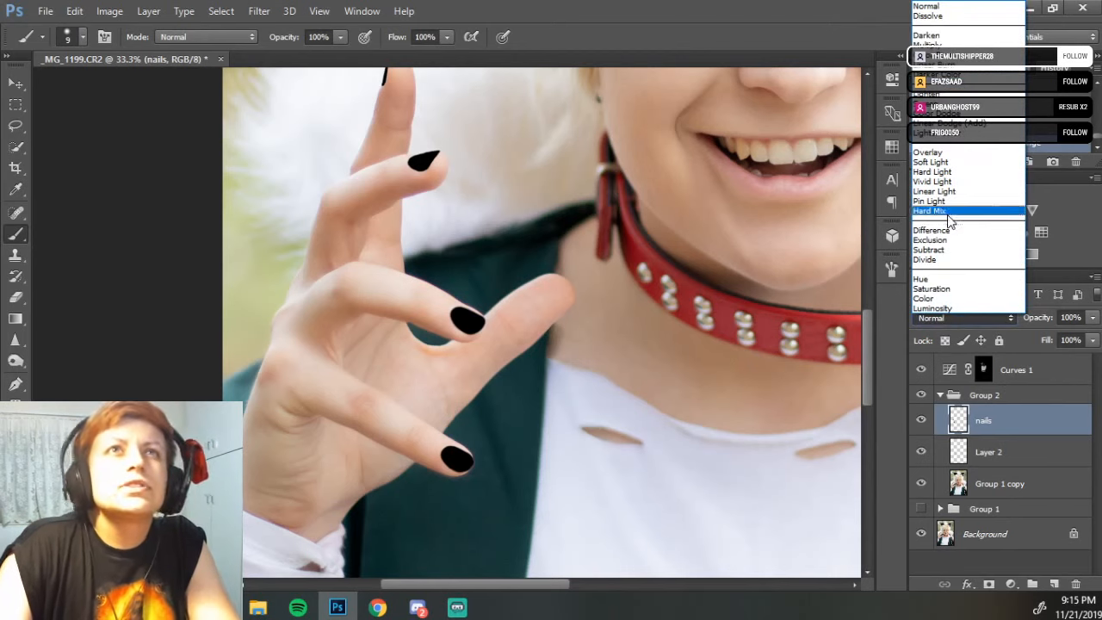
{"action": "left_click", "coordinate": [934, 45]}
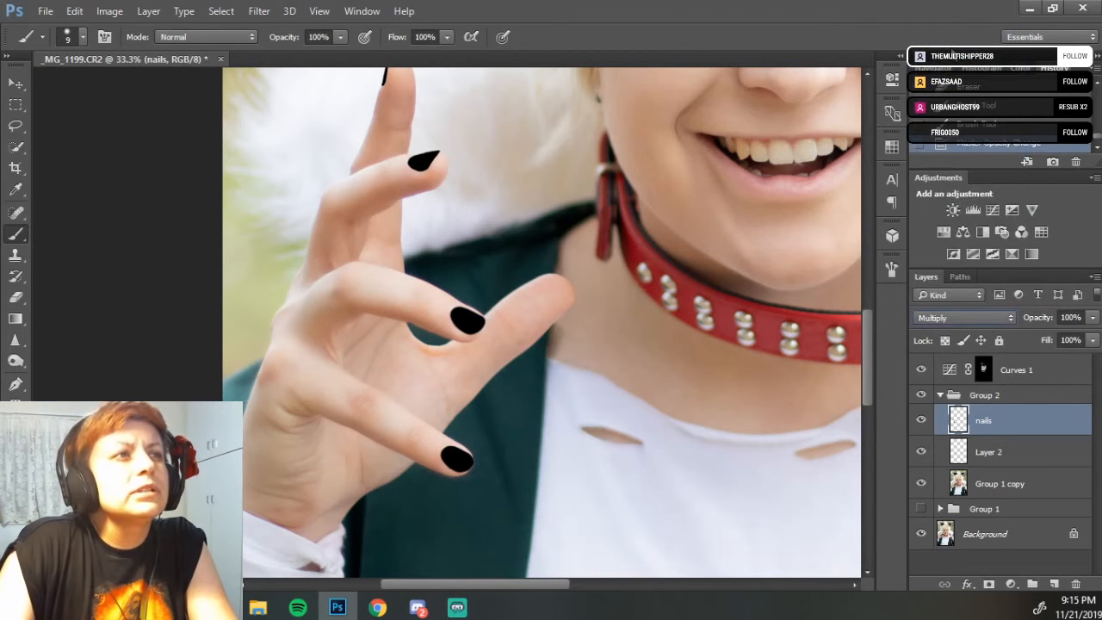
{"action": "mouse_move", "coordinate": [1048, 319]}
{"action": "left_mouse_down"}
{"action": "mouse_move", "coordinate": [1029, 322]}
{"action": "mouse_move", "coordinate": [1052, 318]}
{"action": "left_mouse_up"}
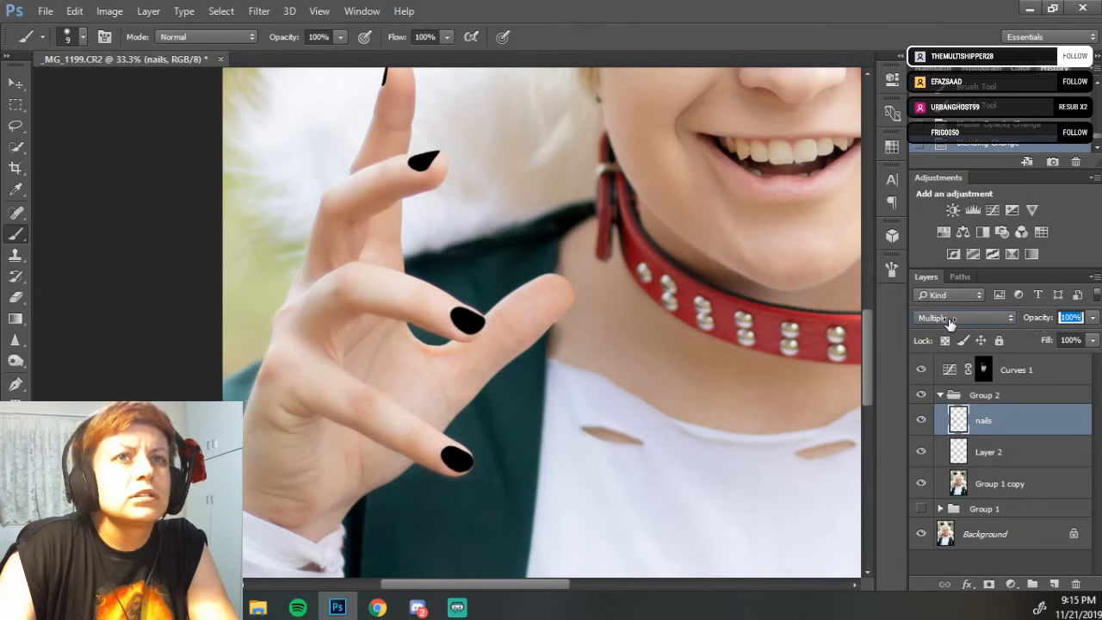
- Try the Overlay, Lighten and Screen blend modes on the nails layer
{"action": "left_click", "coordinate": [972, 320]}
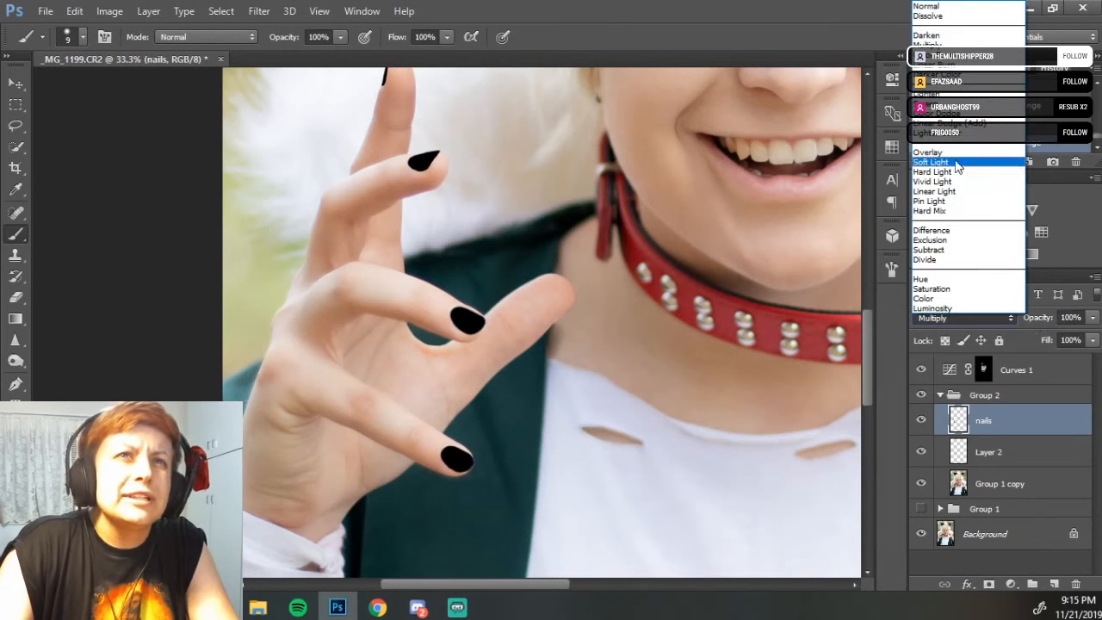
{"action": "left_click", "coordinate": [930, 152]}
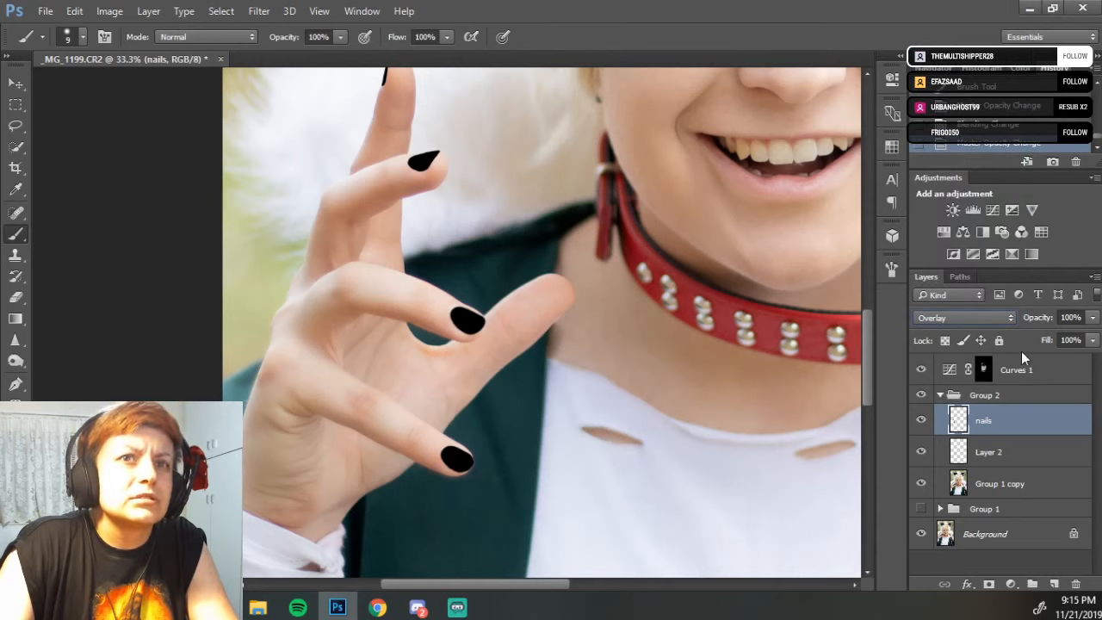
{"action": "left_click", "coordinate": [1044, 317]}
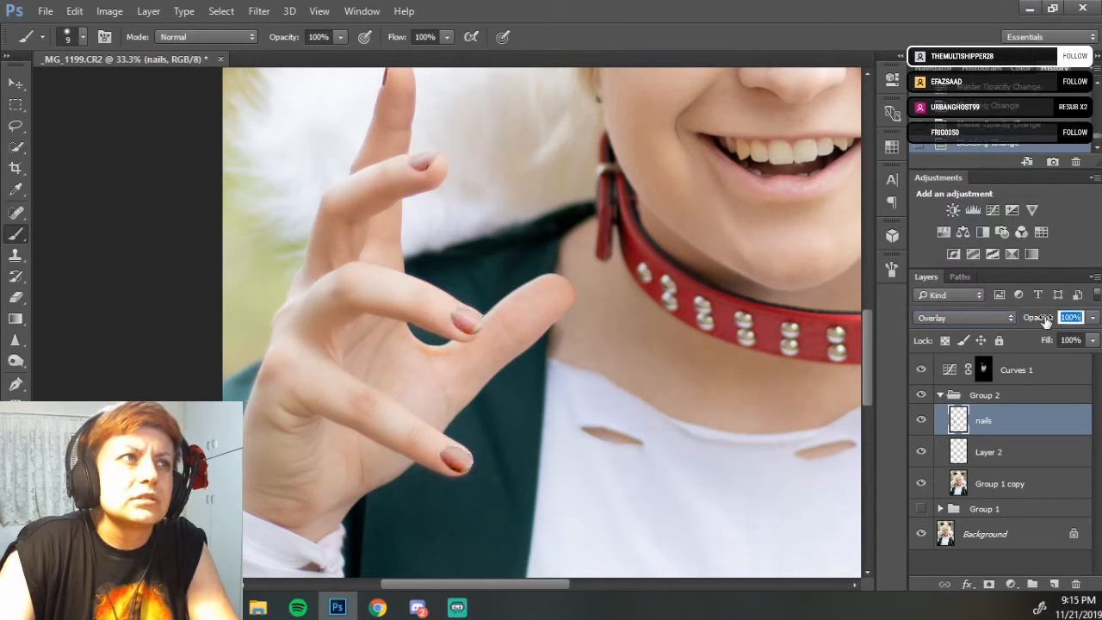
{"action": "left_click", "coordinate": [975, 317]}
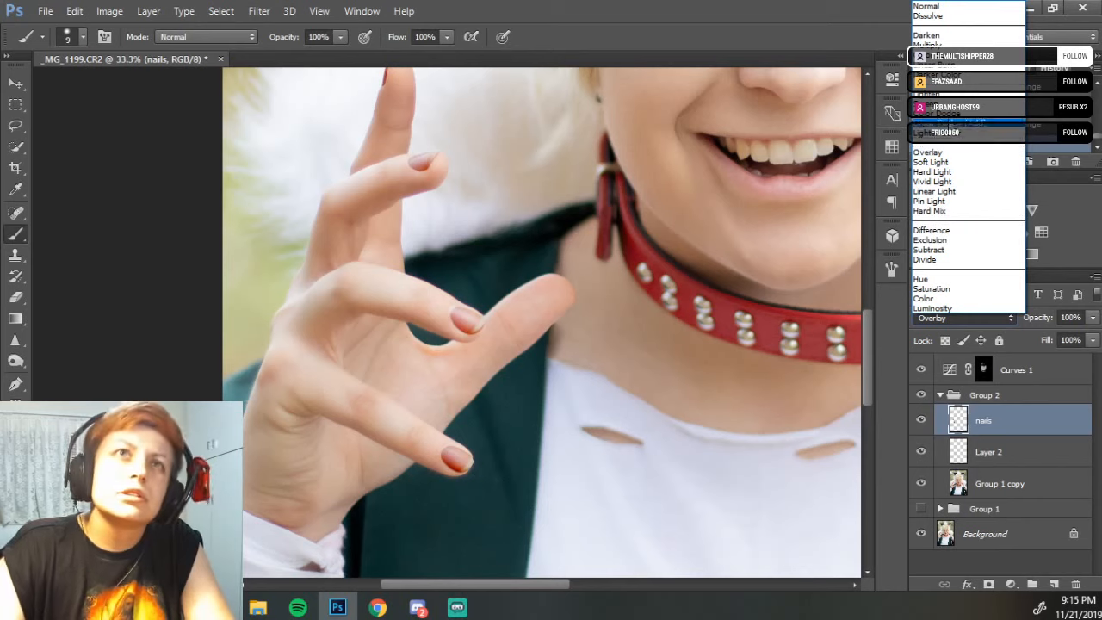
{"action": "left_click", "coordinate": [934, 94]}
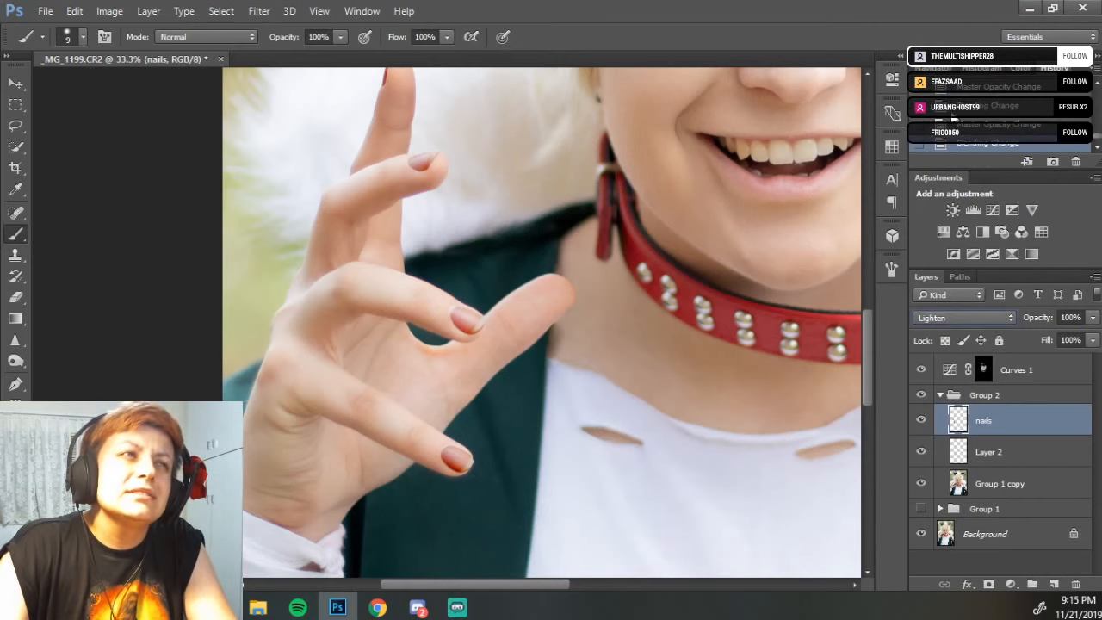
{"action": "left_click", "coordinate": [940, 315]}
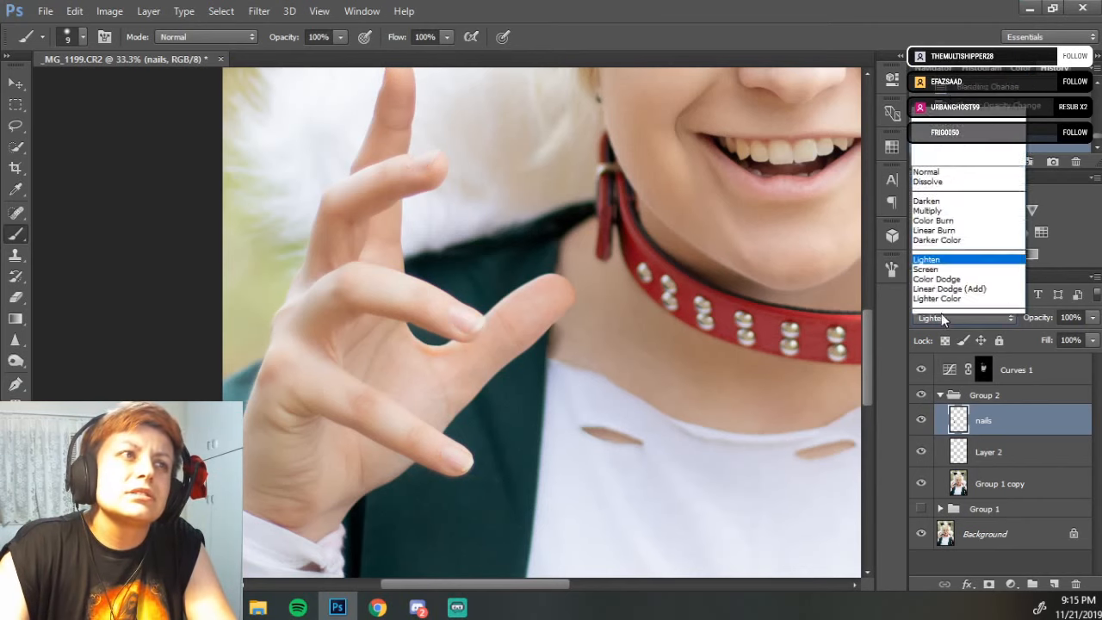
{"action": "left_click", "coordinate": [934, 103]}
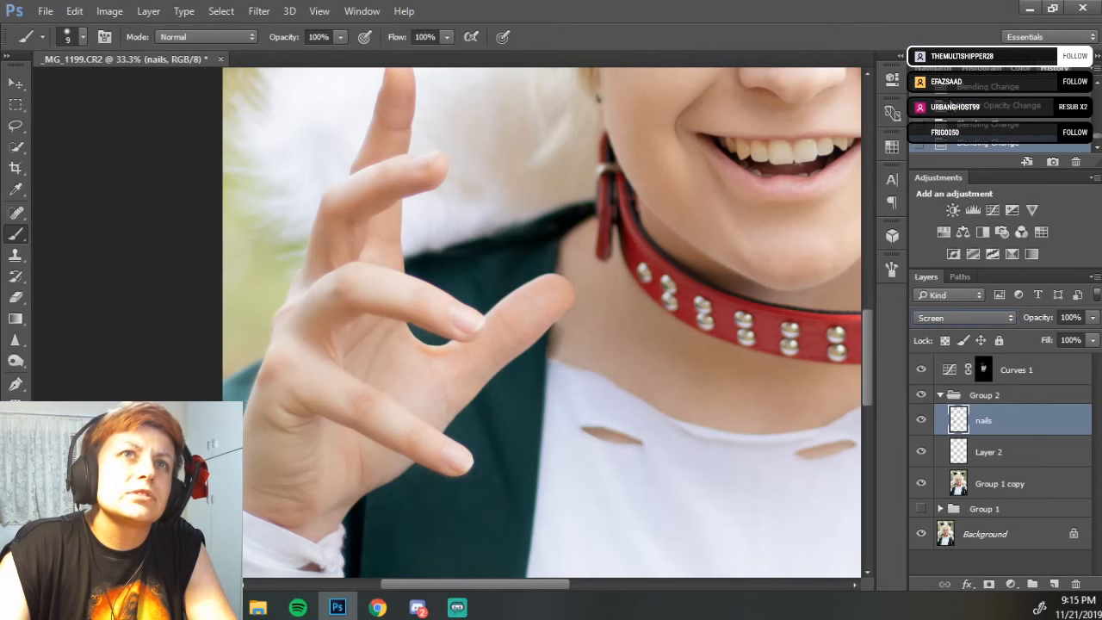
- Try the Hard Light and Soft Light blend modes on the nails layer
{"action": "left_click", "coordinate": [954, 322]}
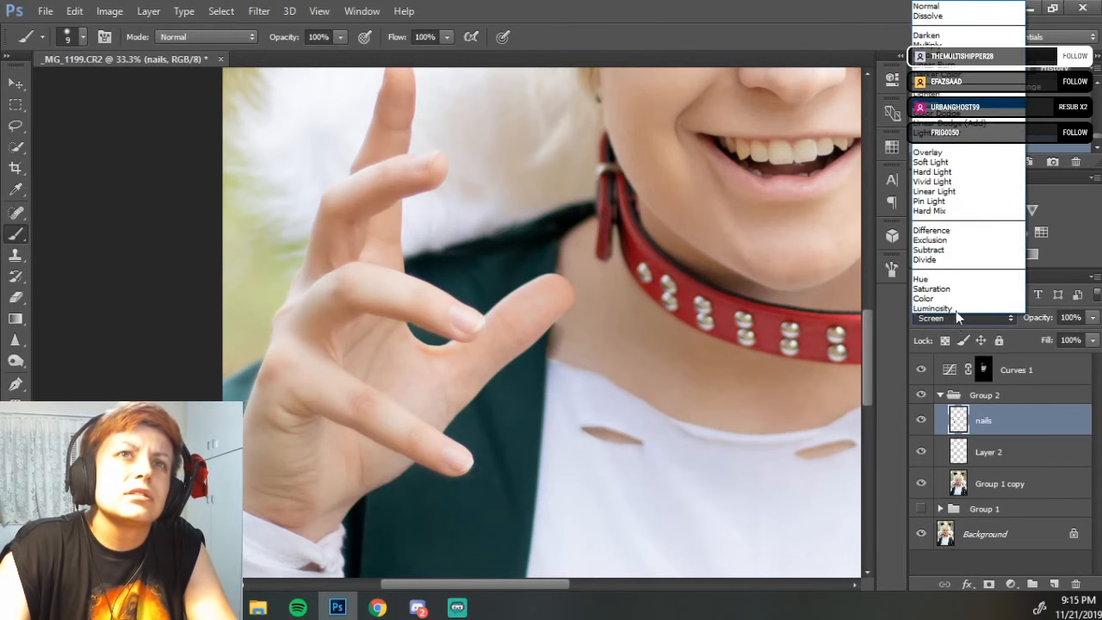
{"action": "left_click", "coordinate": [967, 172]}
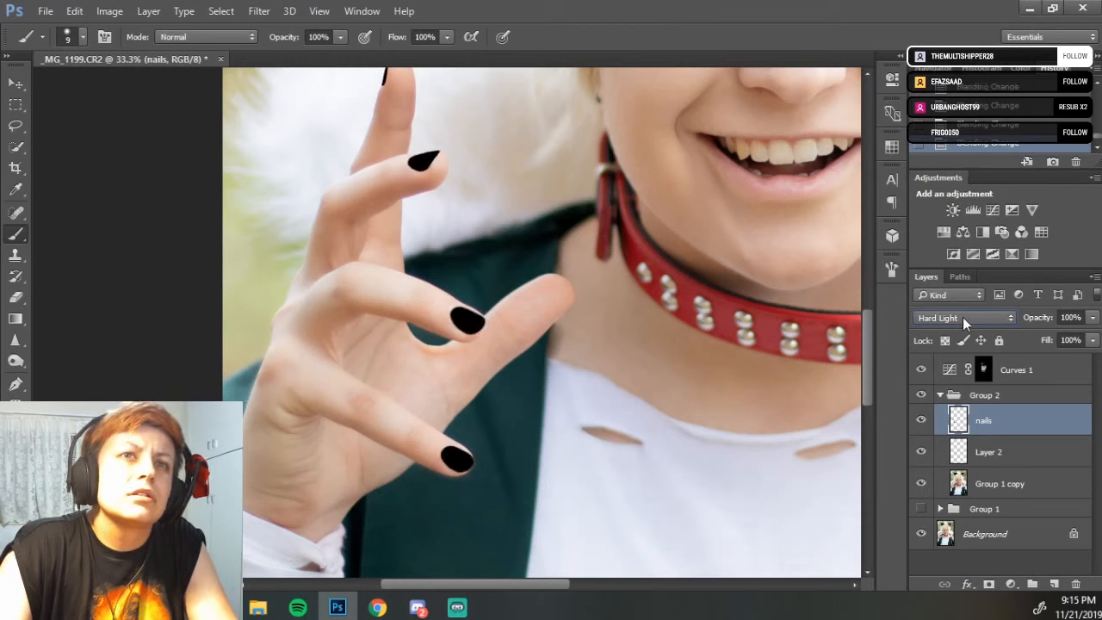
{"action": "left_click", "coordinate": [964, 317]}
{"action": "left_click", "coordinate": [965, 161]}
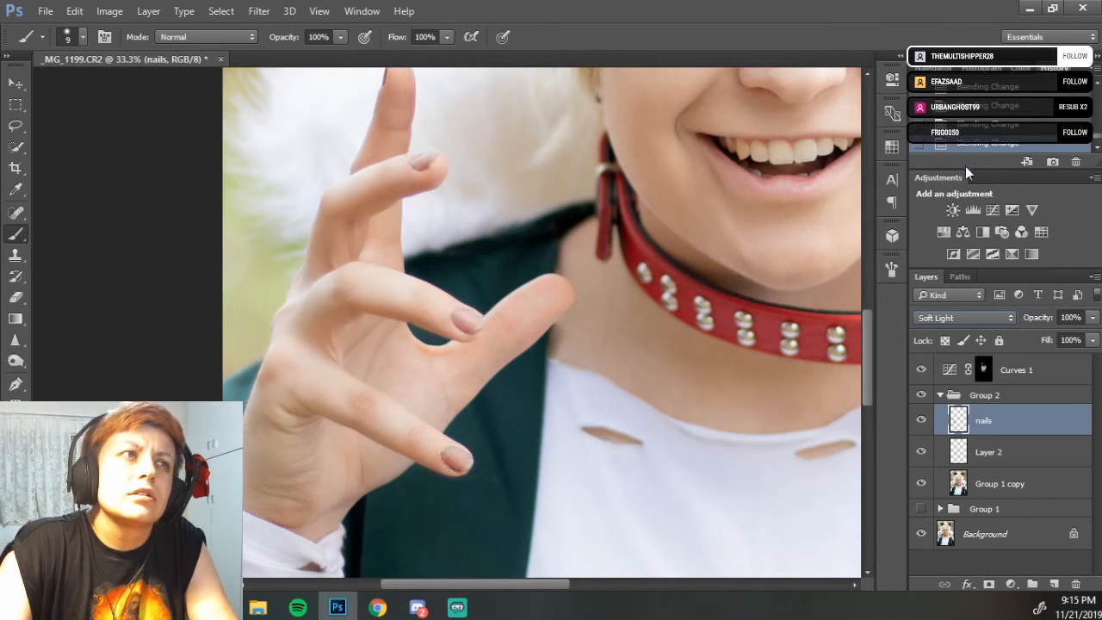
- Try the Linear Light blend mode on the nails layer with its opacity lowered to 74%, and restore the opacity to 100%
{"action": "left_click", "coordinate": [974, 313]}
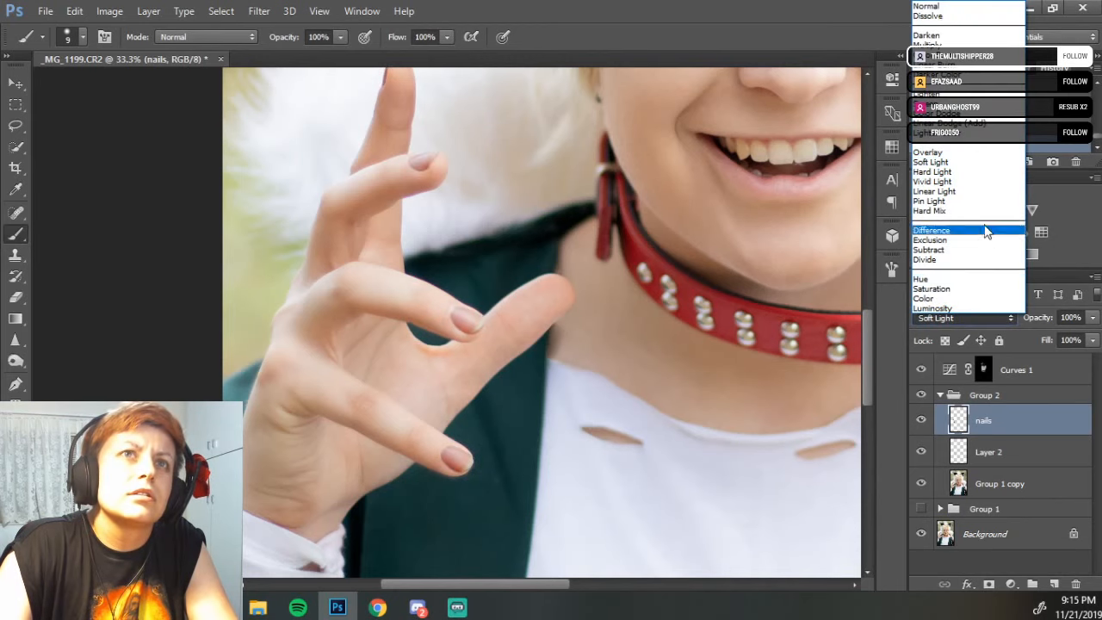
{"action": "left_click", "coordinate": [966, 198]}
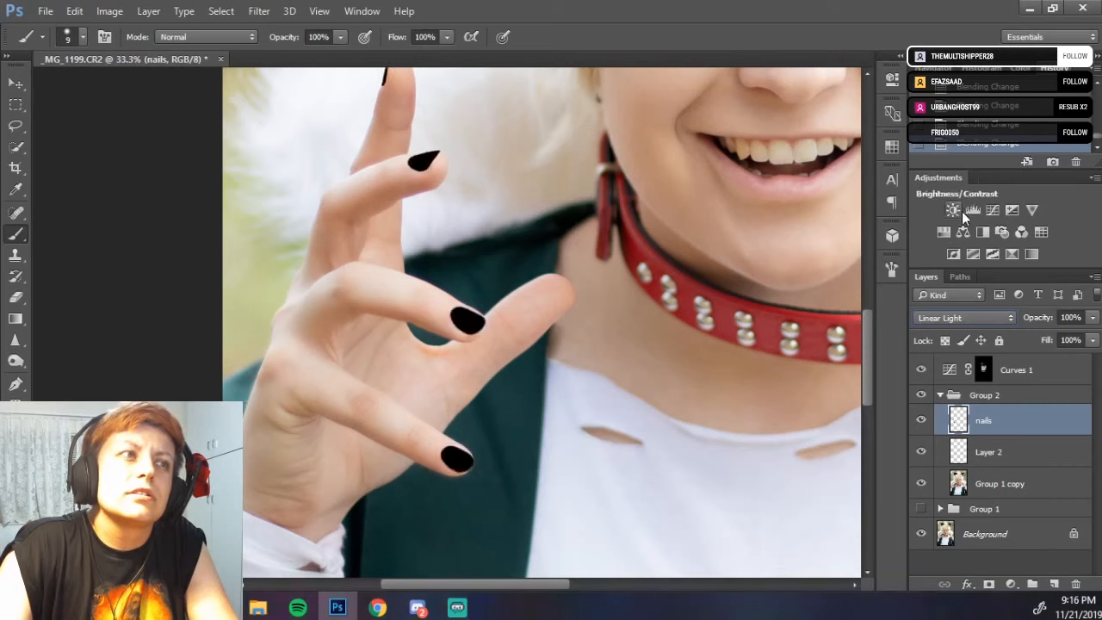
{"action": "left_click_drag", "start_coordinate": [1054, 318], "coordinate": [1044, 320]}
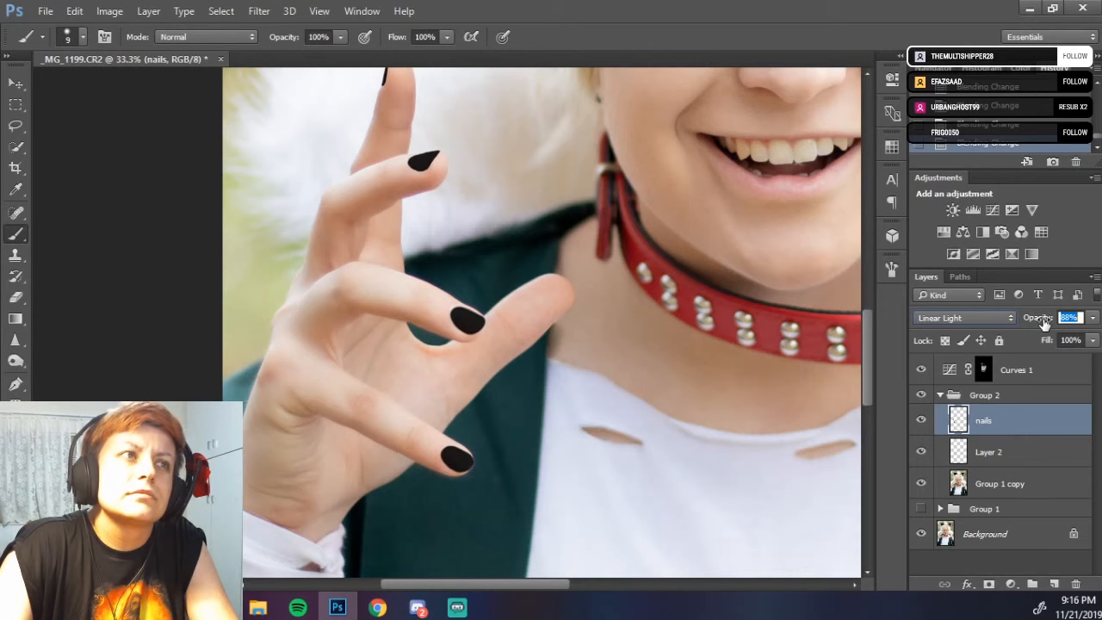
{"action": "left_click_drag", "start_coordinate": [1049, 323], "coordinate": [1033, 318]}
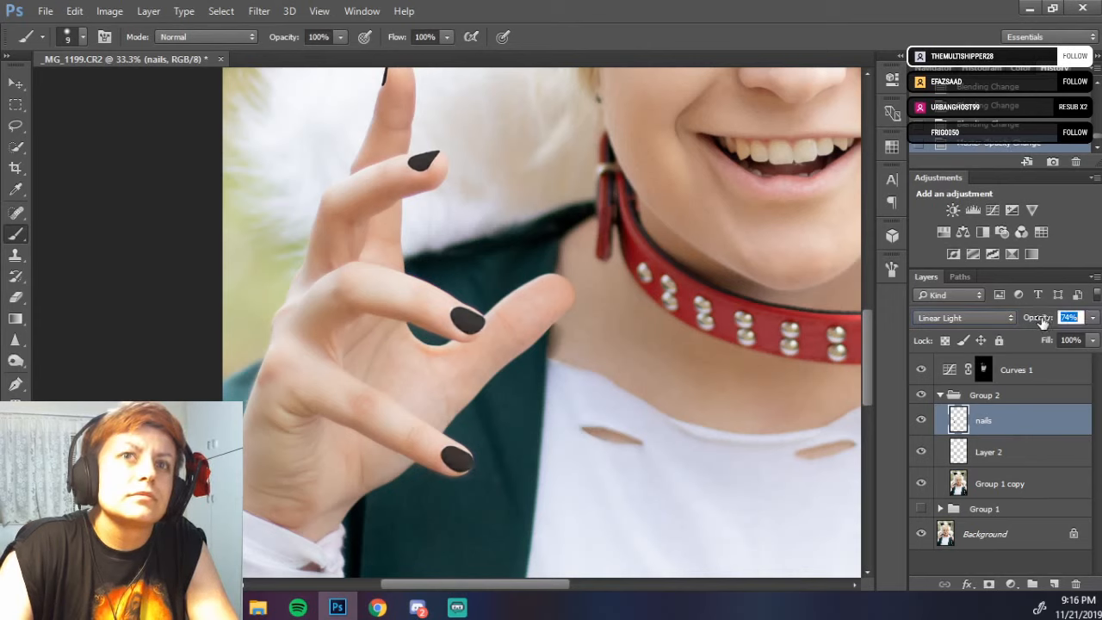
{"action": "left_click_drag", "start_coordinate": [1037, 321], "coordinate": [1004, 327]}
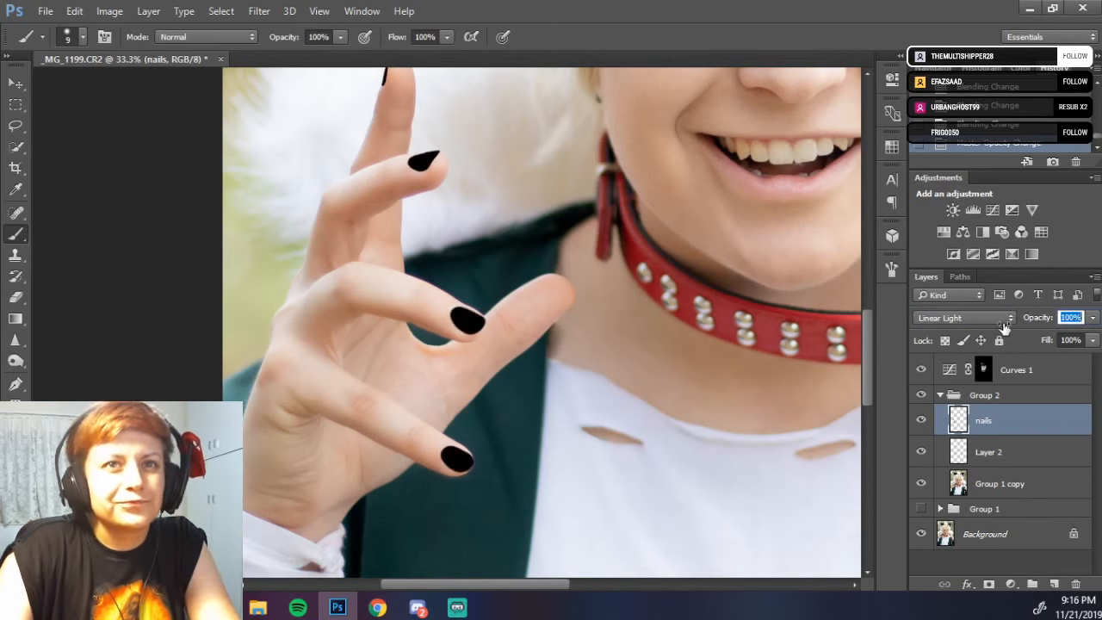
- Return the nails layer to the Normal blend mode, and load and clear a selection of the painted nails
{"action": "left_click", "coordinate": [1010, 318]}
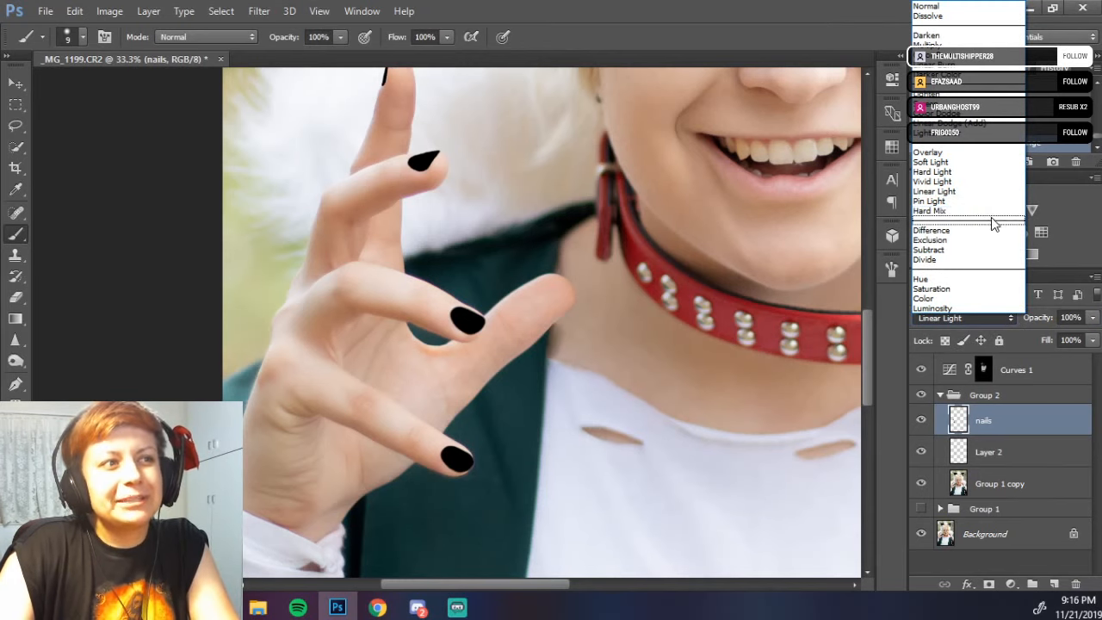
{"action": "left_click", "coordinate": [1030, 347]}
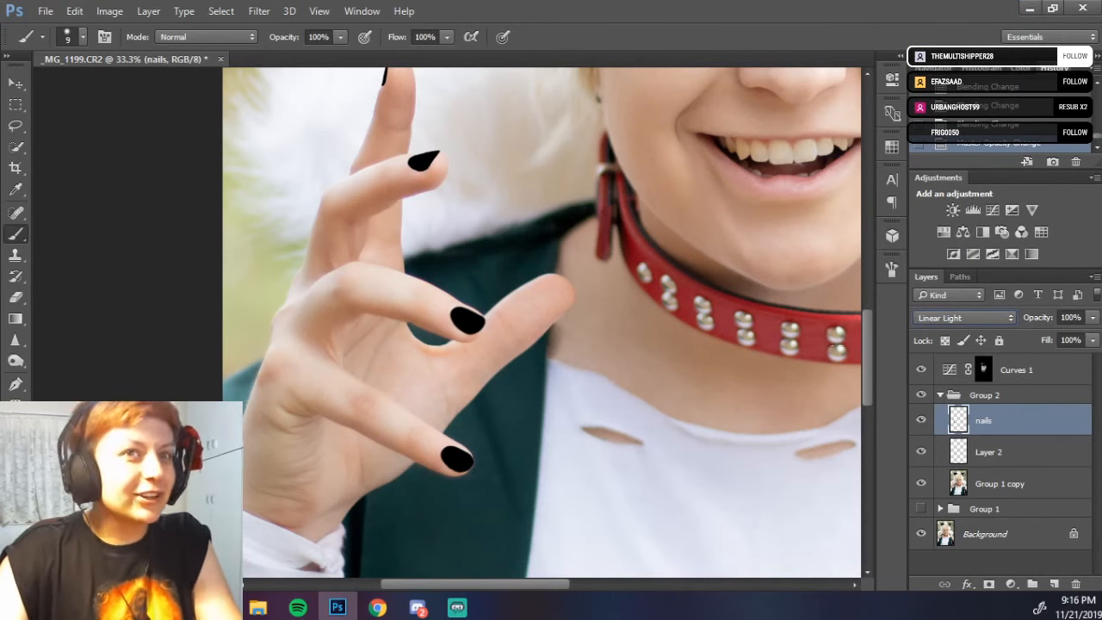
{"action": "left_click", "coordinate": [986, 320]}
{"action": "left_click", "coordinate": [942, 10]}
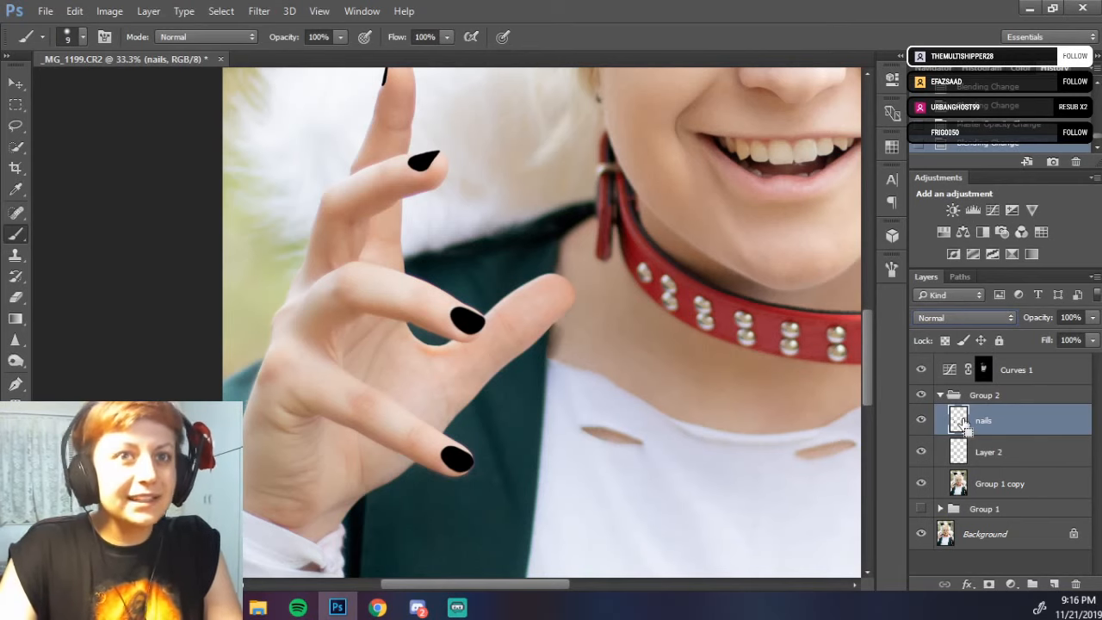
{"action": "left_click", "coordinate": [968, 446], "text": "ctrl"}
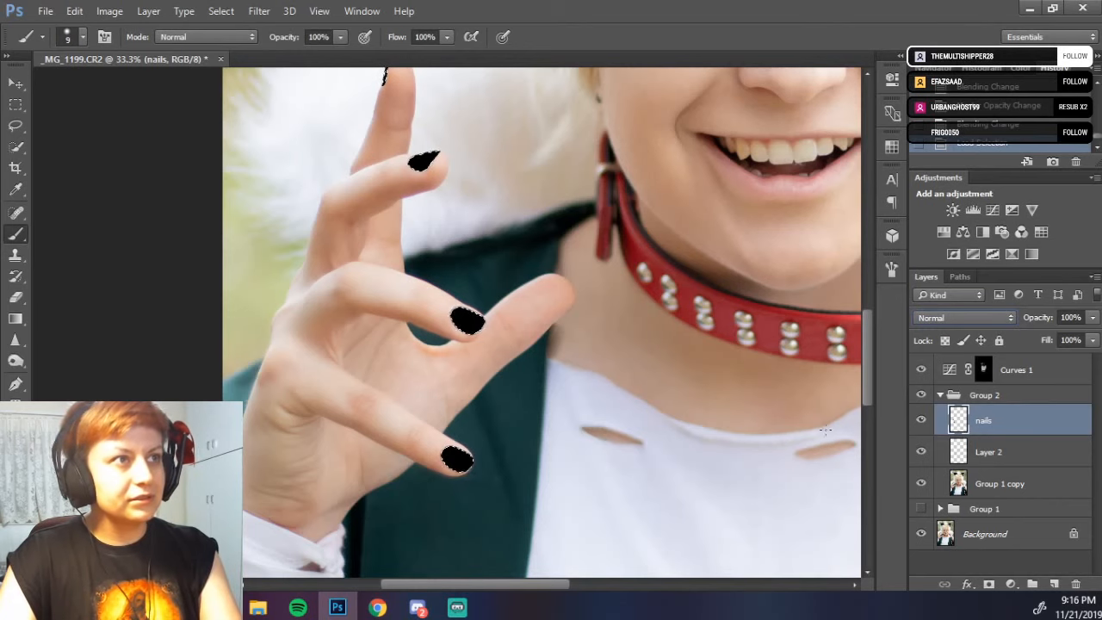
{"action": "key", "text": "ctrl+d"}
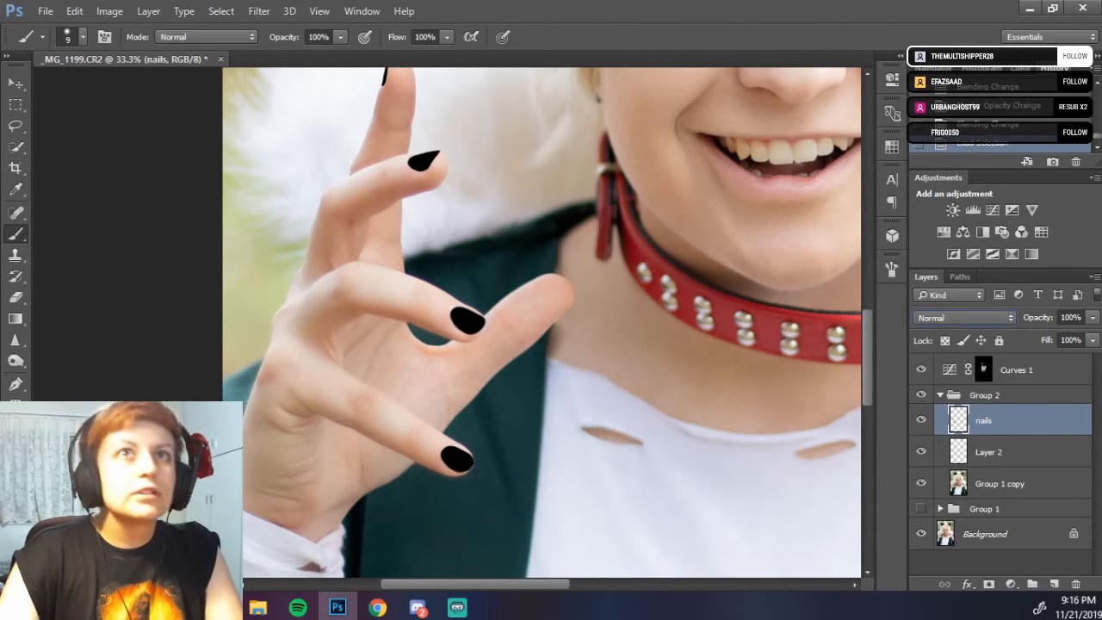
- Move the nails layer out of Group 2 to just above it and place it in a new group of its own
{"action": "left_click", "coordinate": [1016, 67]}
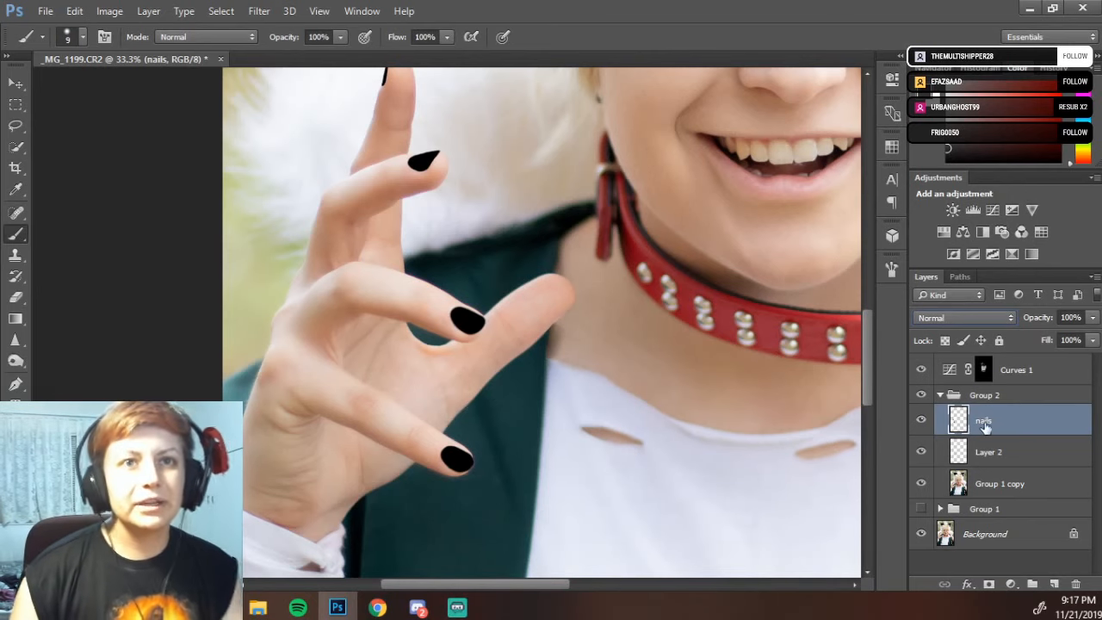
{"action": "mouse_move", "coordinate": [989, 417]}
{"action": "left_mouse_down"}
{"action": "mouse_move", "coordinate": [994, 384]}
{"action": "mouse_move", "coordinate": [996, 411]}
{"action": "left_mouse_up"}
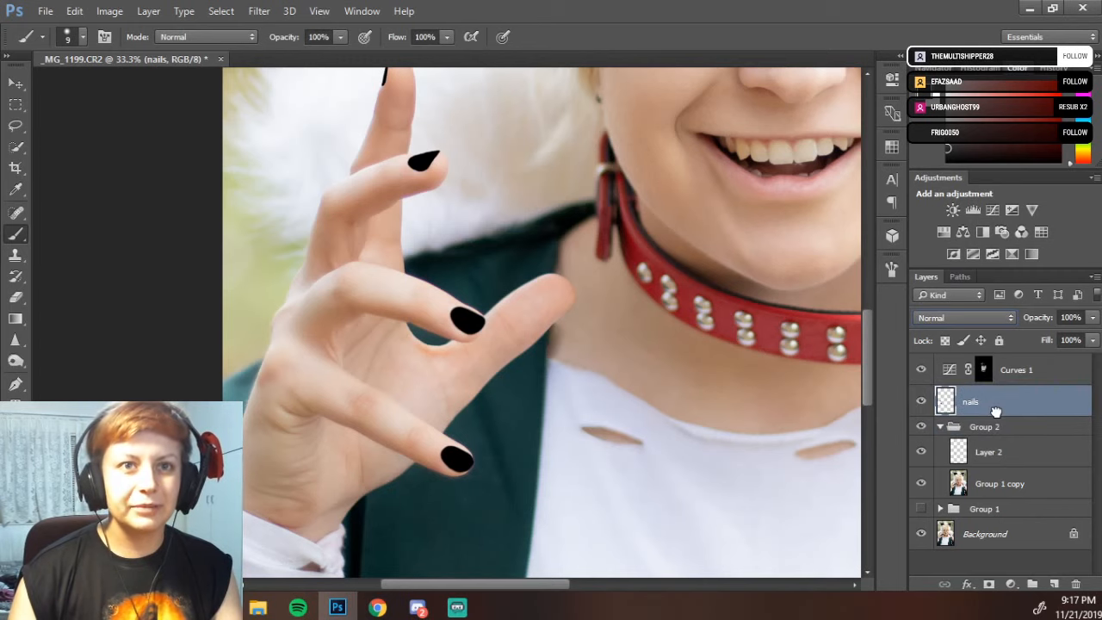
{"action": "left_click", "coordinate": [940, 428]}
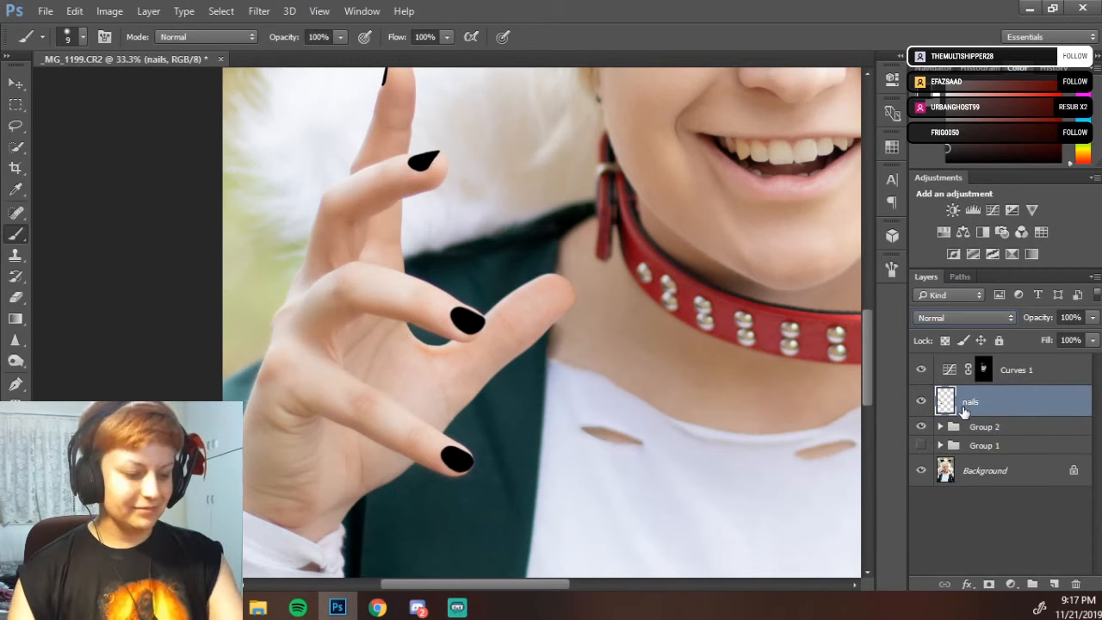
{"action": "key", "text": "ctrl+g"}
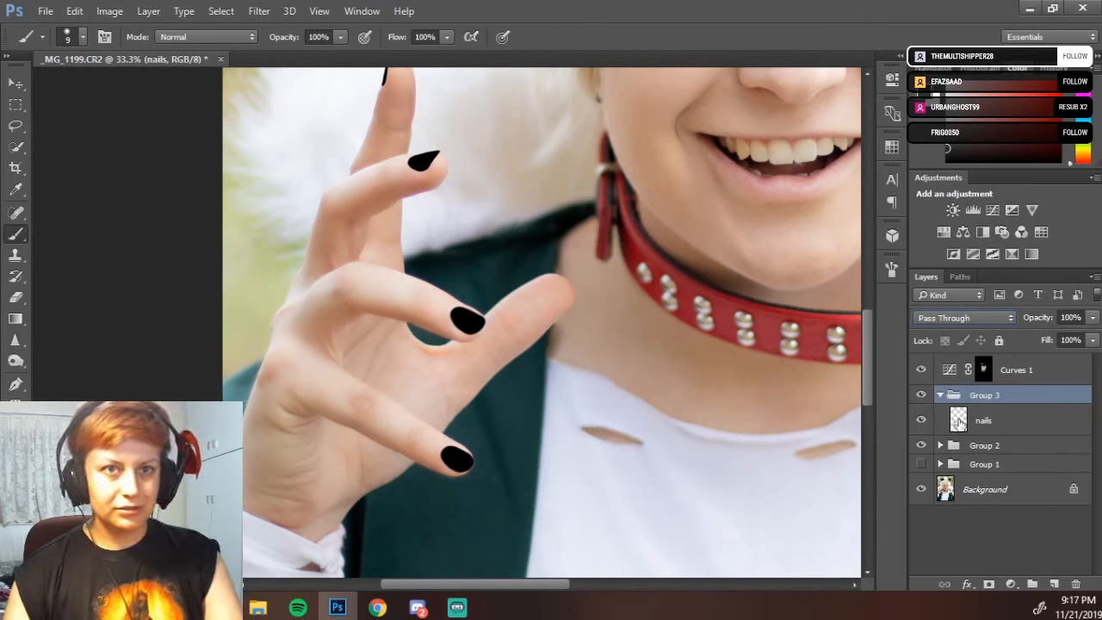
- Add an empty layer in Normal mode at 100% opacity directly above the nails layer, inside the new group
{"action": "left_click", "coordinate": [957, 420]}
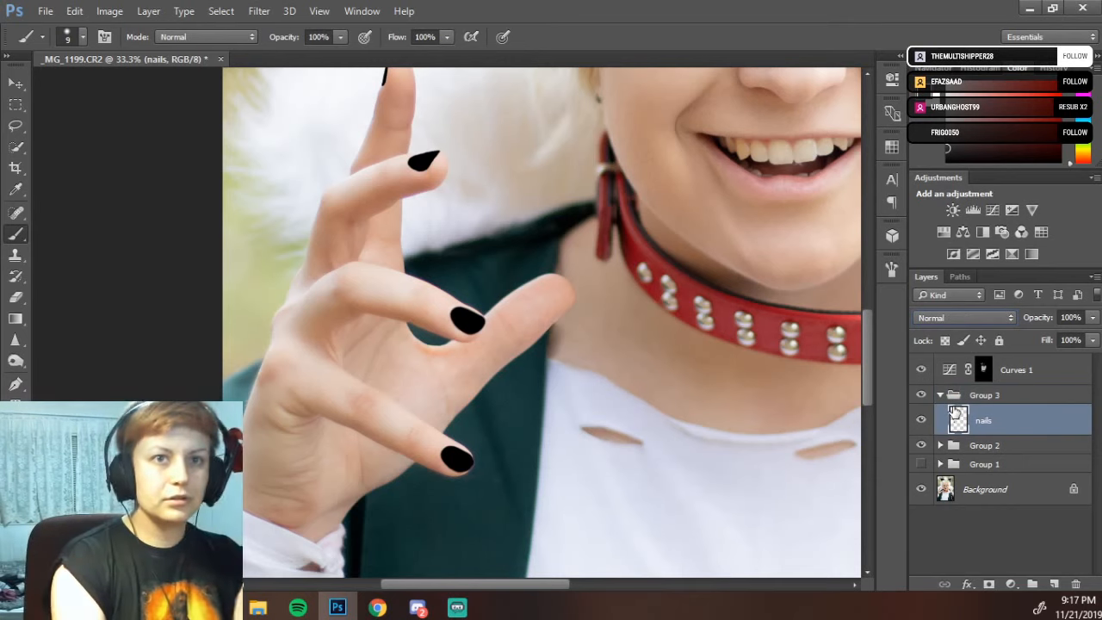
{"action": "key", "text": "ctrl+shift+n"}
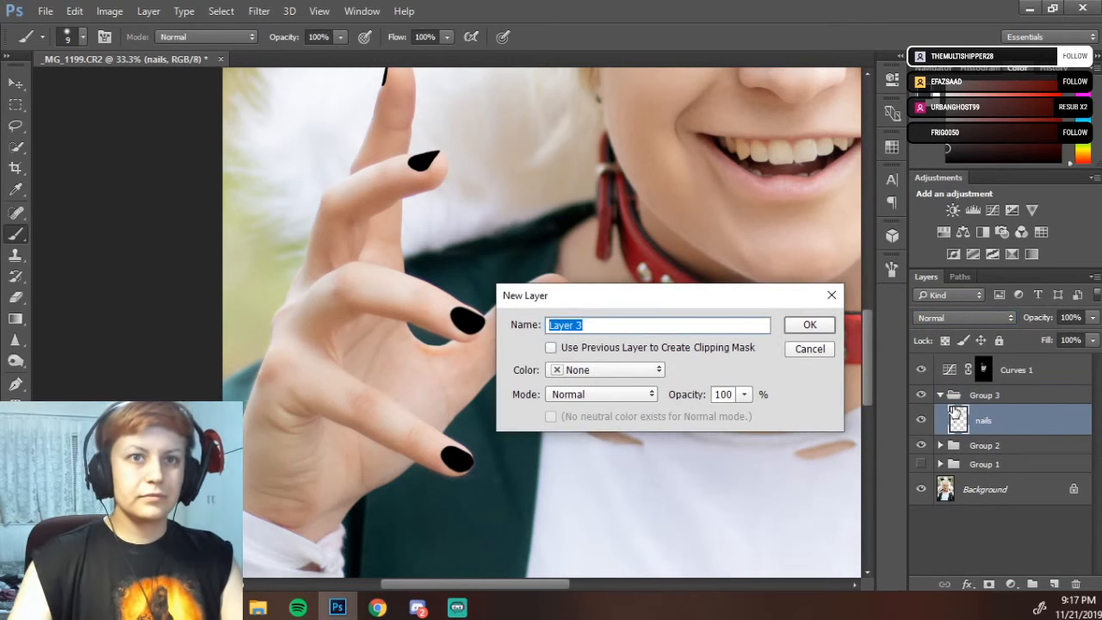
{"action": "key", "text": "Return"}
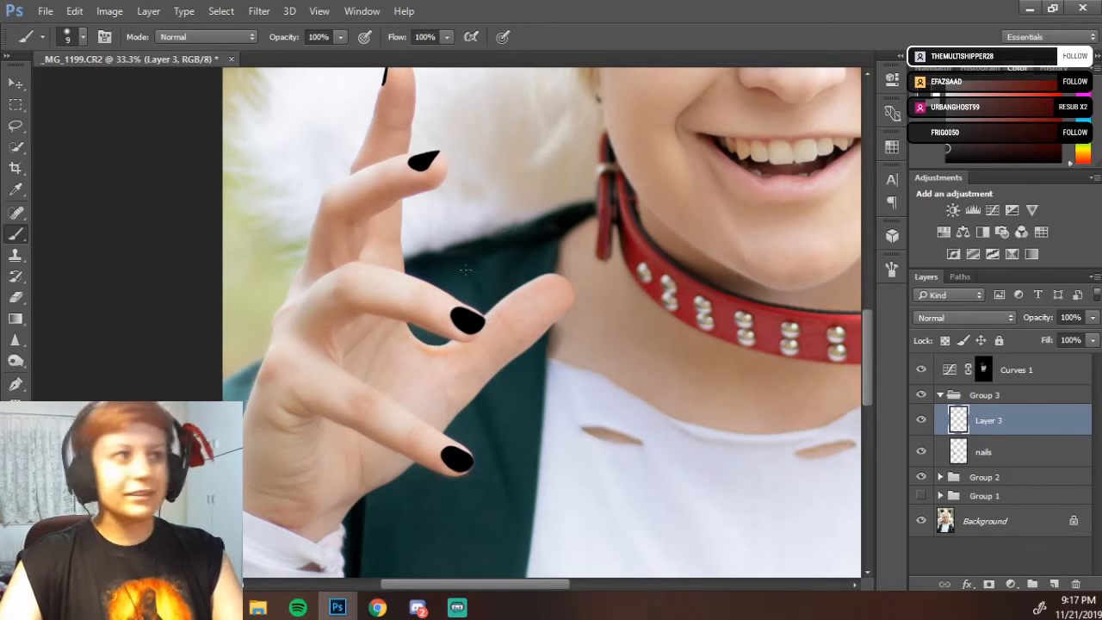
- Set the brush to 60 px with 0% hardness and 63% opacity
{"action": "key", "text": "bracketright"}
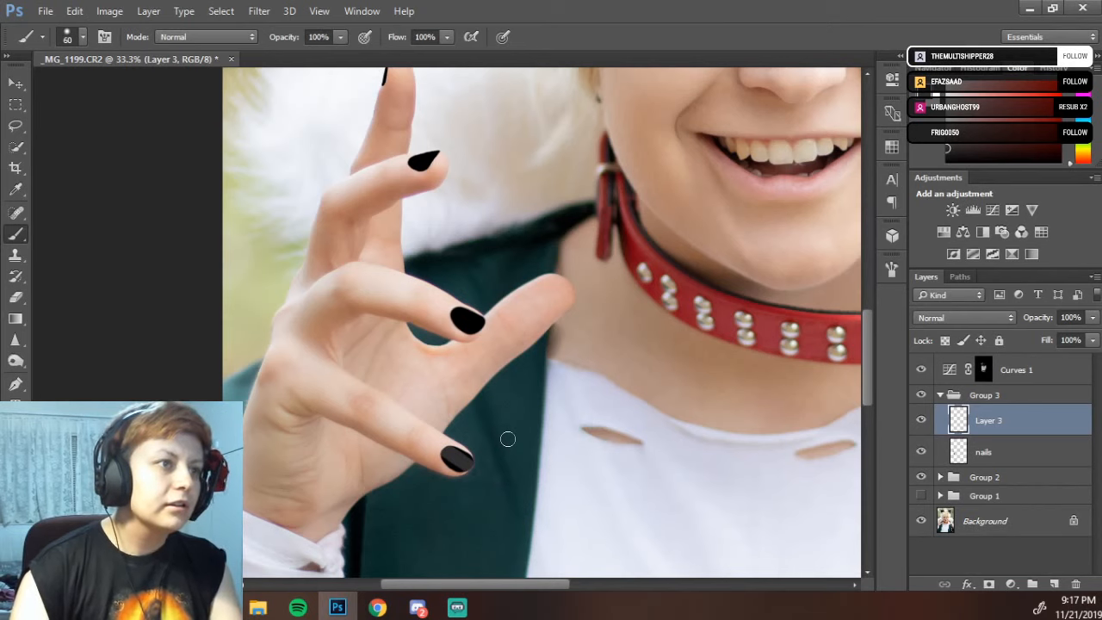
{"action": "right_click", "coordinate": [448, 438]}
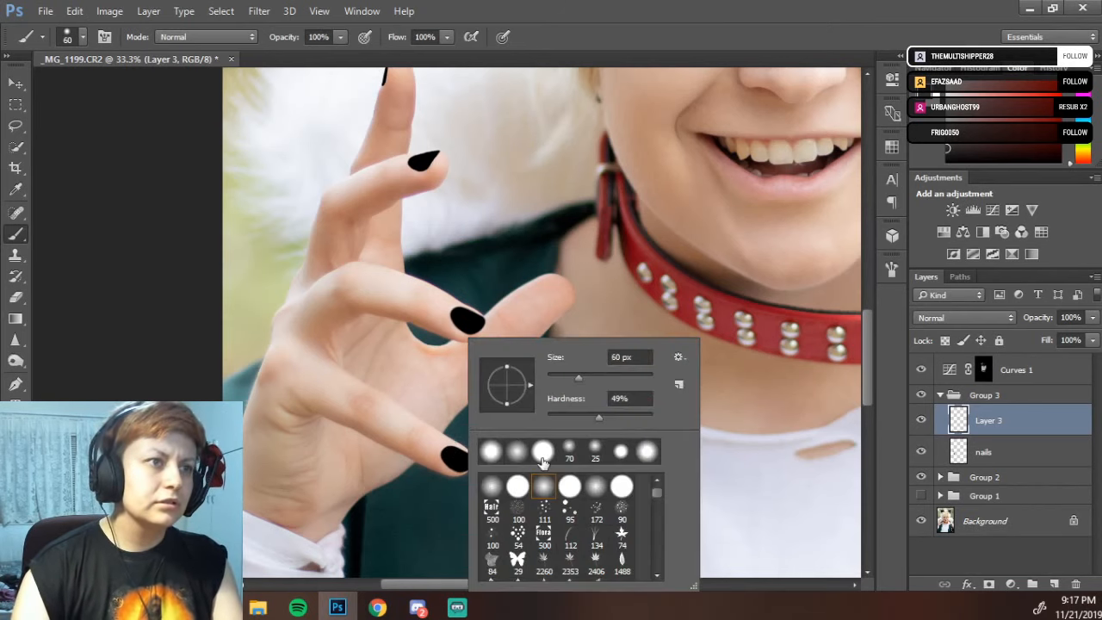
{"action": "left_click_drag", "start_coordinate": [576, 416], "coordinate": [563, 416]}
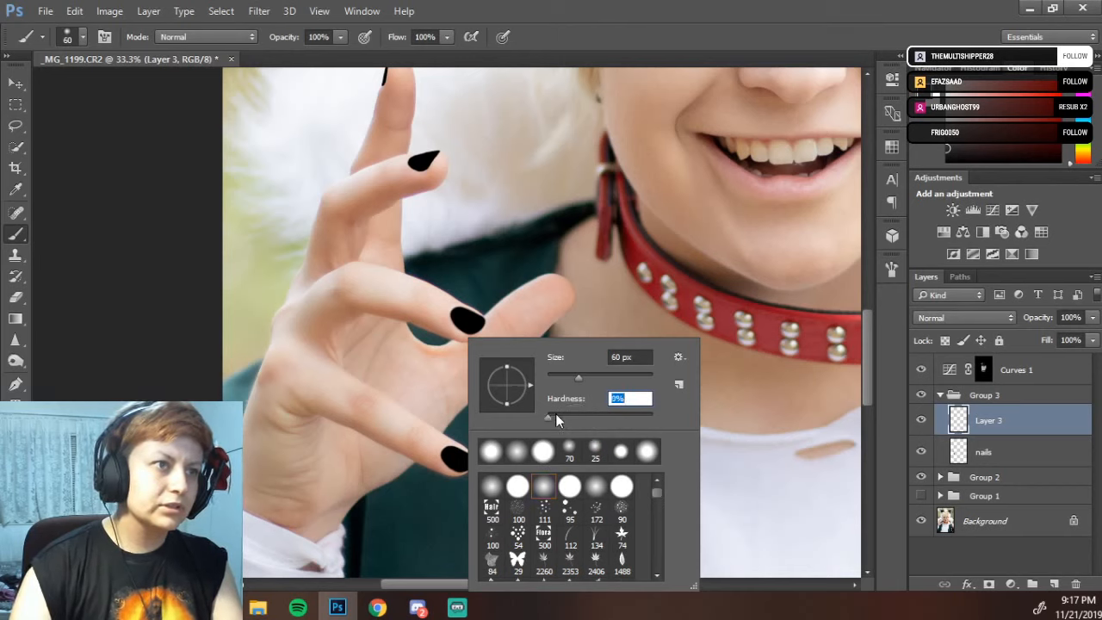
{"action": "key", "text": "Return"}
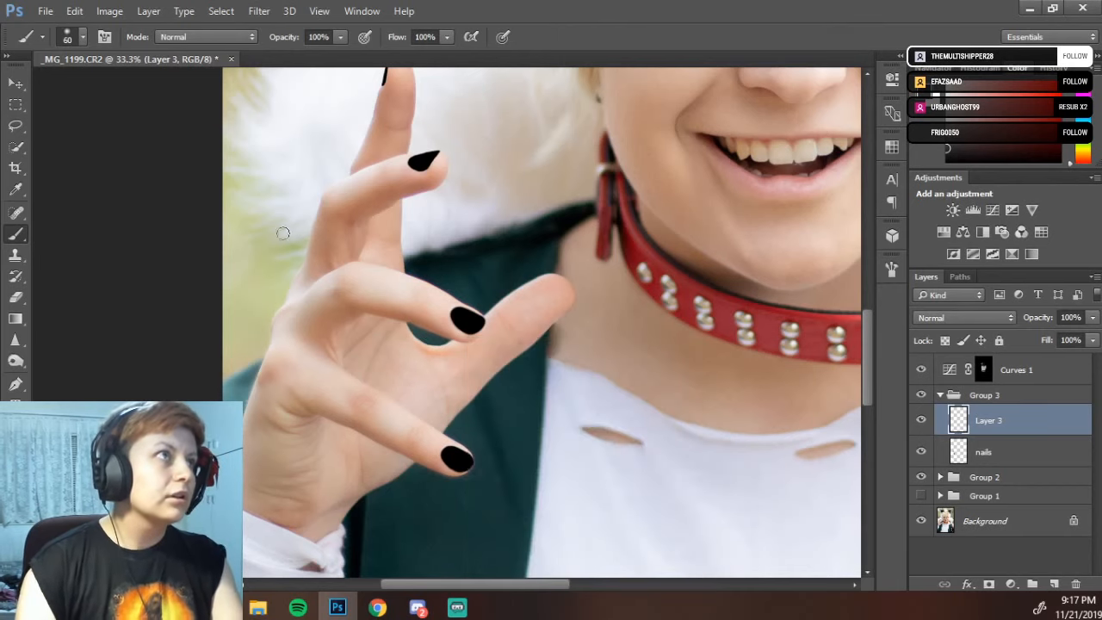
{"action": "left_click", "coordinate": [284, 39]}
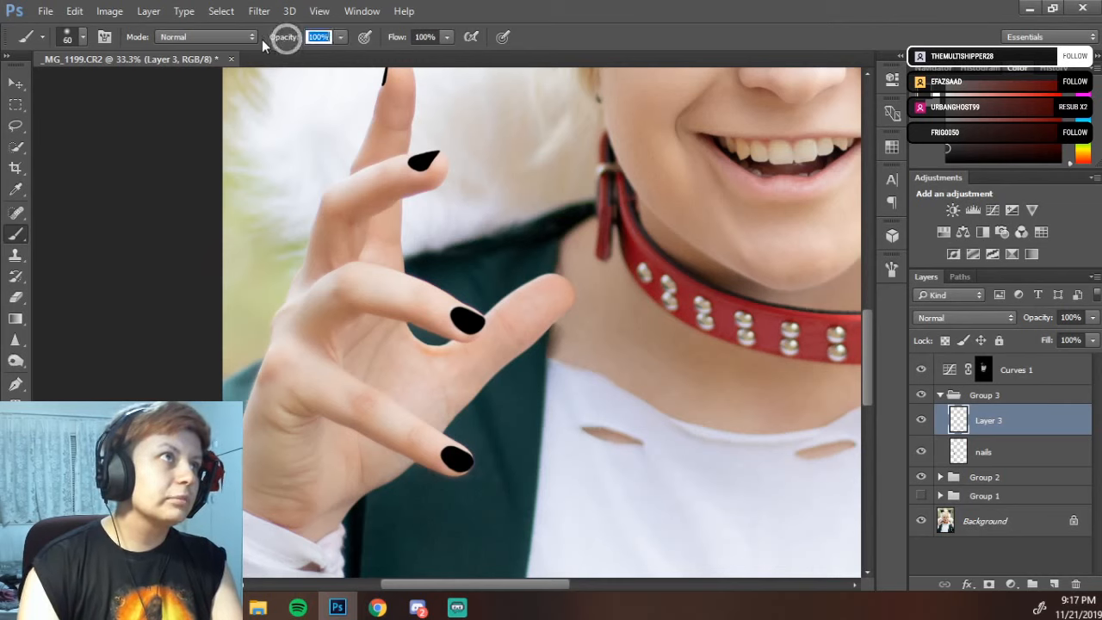
{"action": "left_click_drag", "start_coordinate": [284, 39], "coordinate": [256, 40]}
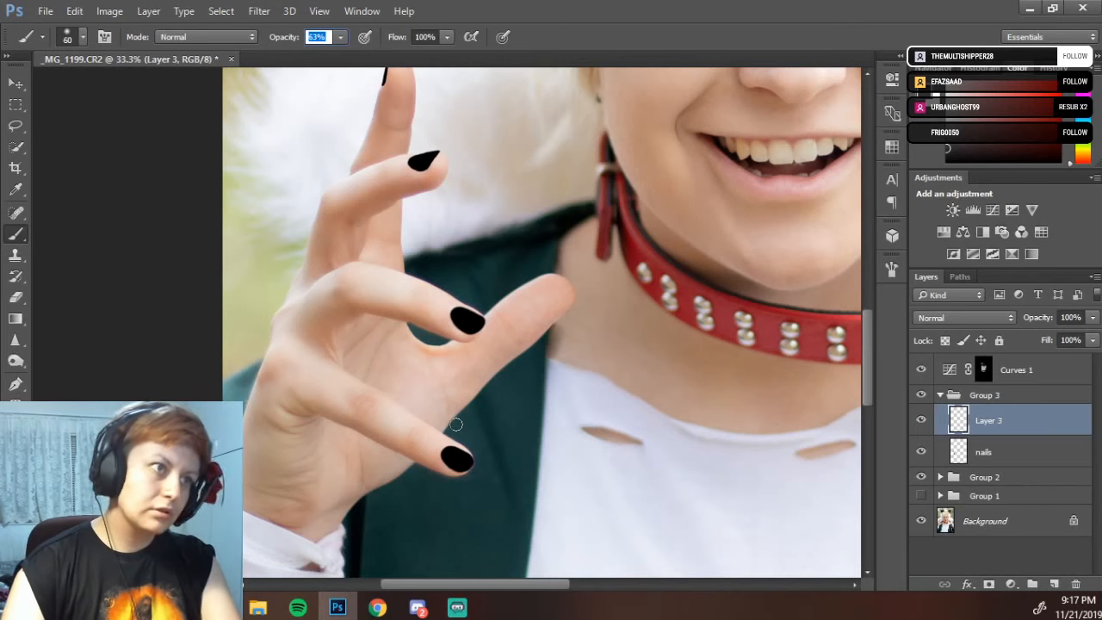
- Paint a soft dark grey highlight on the lowest black fingernail of the raised hand
{"action": "left_click_drag", "start_coordinate": [448, 453], "coordinate": [468, 466]}
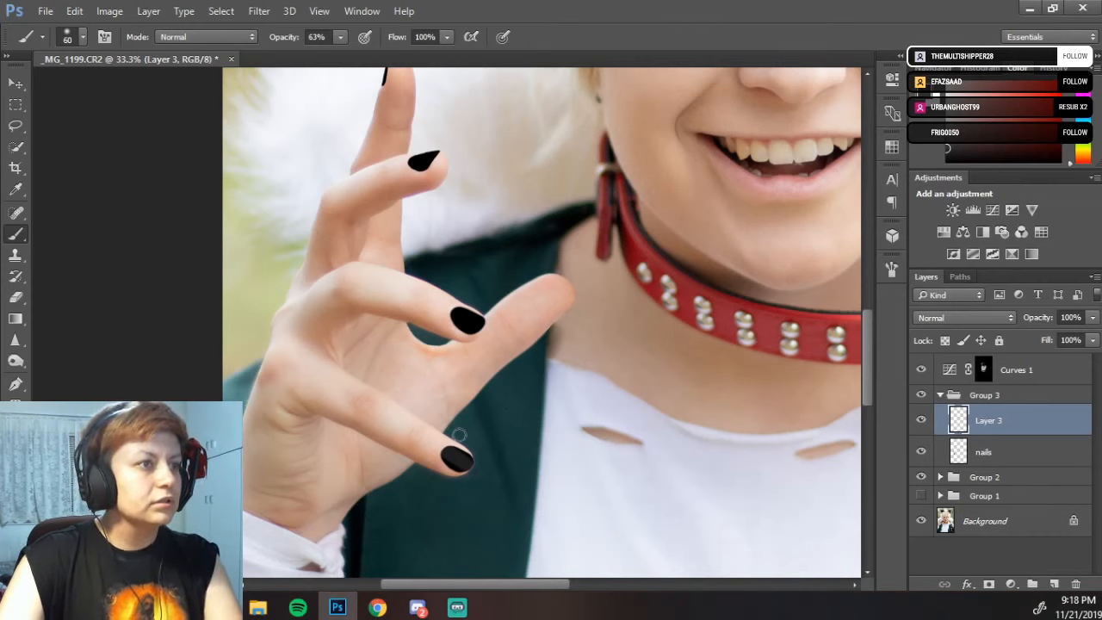
{"action": "right_click", "coordinate": [554, 415]}
{"action": "left_click", "coordinate": [552, 417]}
{"action": "left_click_drag", "start_coordinate": [552, 417], "coordinate": [545, 417]}
{"action": "left_click", "coordinate": [156, 400]}
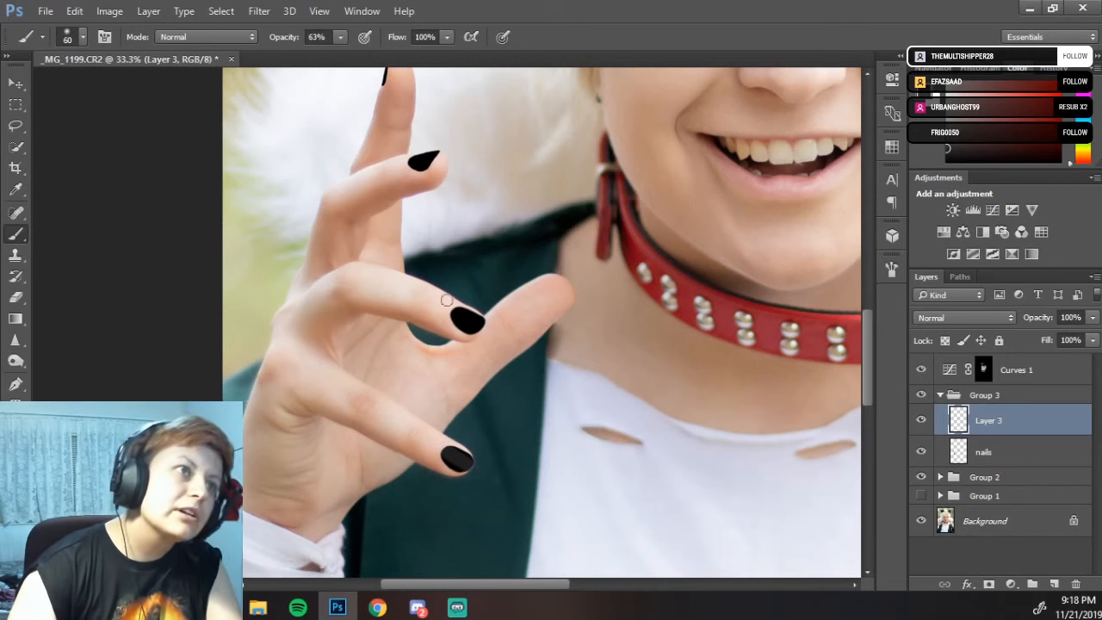
- Paint matching soft grey highlights on the remaining black fingernails of both hands
{"action": "left_click_drag", "start_coordinate": [456, 310], "coordinate": [490, 337]}
{"action": "left_click_drag", "start_coordinate": [422, 225], "coordinate": [484, 276]}
{"action": "left_click_drag", "start_coordinate": [471, 198], "coordinate": [505, 204]}
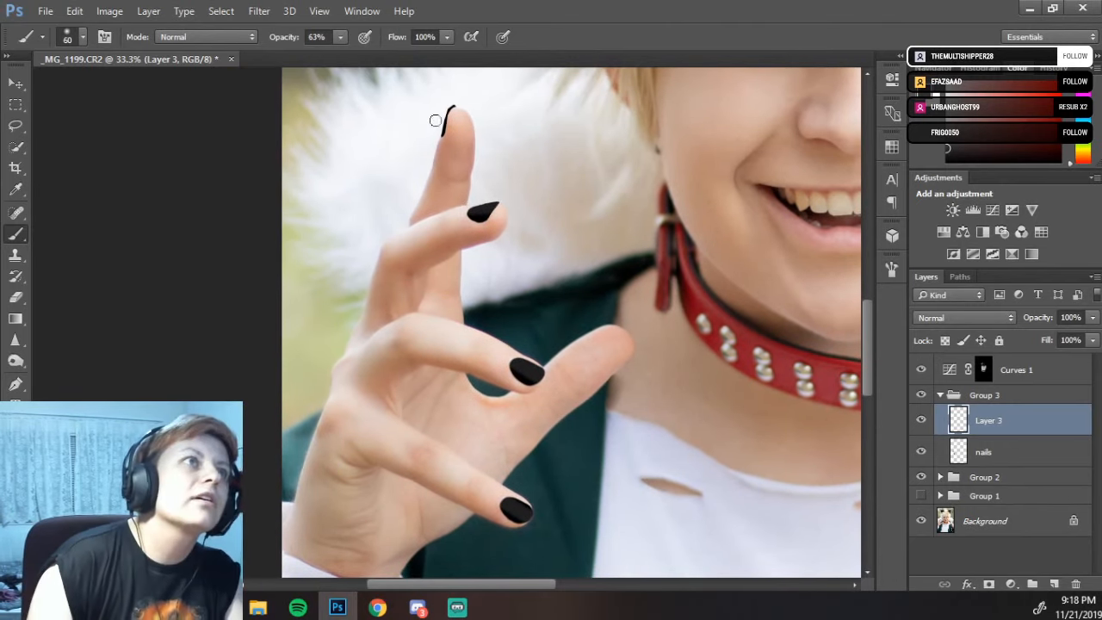
{"action": "left_click_drag", "start_coordinate": [729, 266], "coordinate": [445, 256]}
{"action": "left_click_drag", "start_coordinate": [543, 279], "coordinate": [401, 229]}
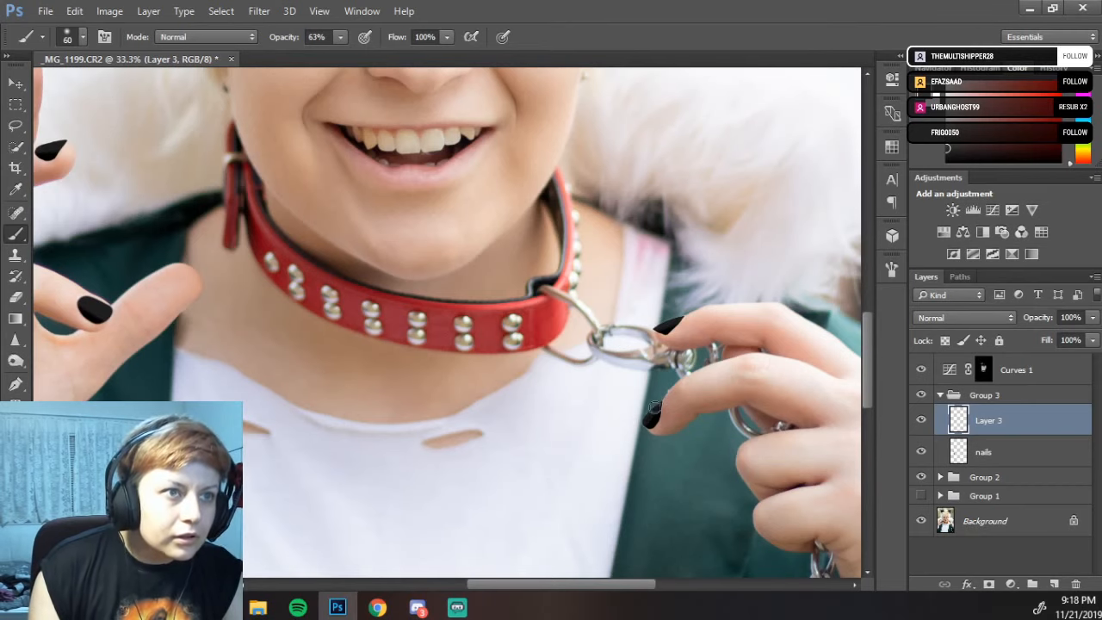
{"action": "left_click_drag", "start_coordinate": [650, 455], "coordinate": [836, 371]}
{"action": "left_click_drag", "start_coordinate": [253, 288], "coordinate": [419, 345]}
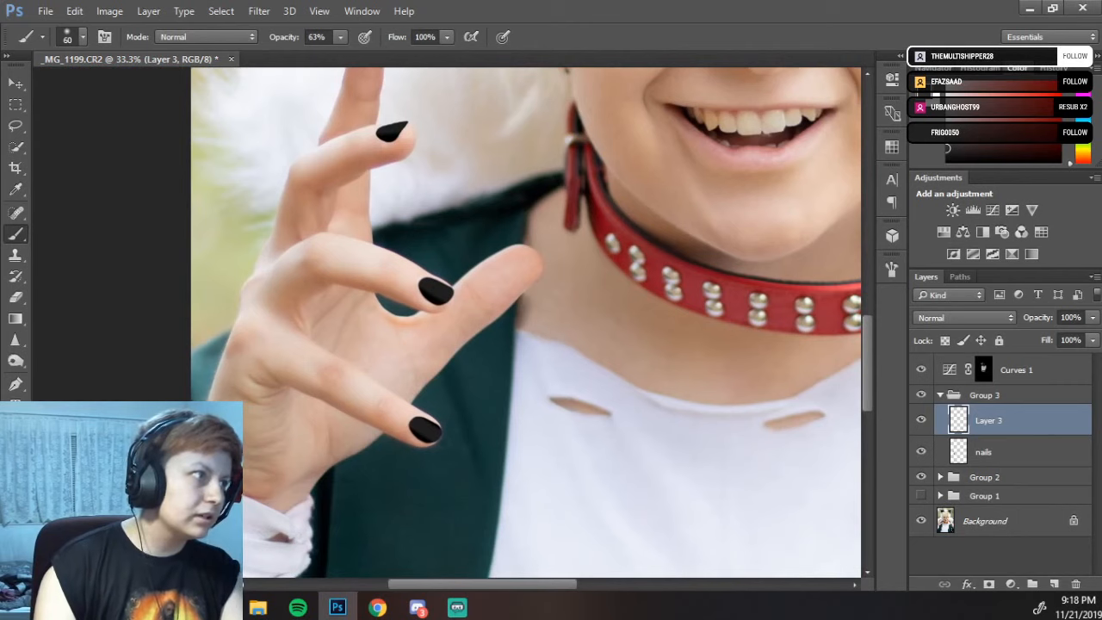
- Set the Blur tool to 250 px and 98% strength for softening the nail highlights
{"action": "left_click", "coordinate": [18, 344]}
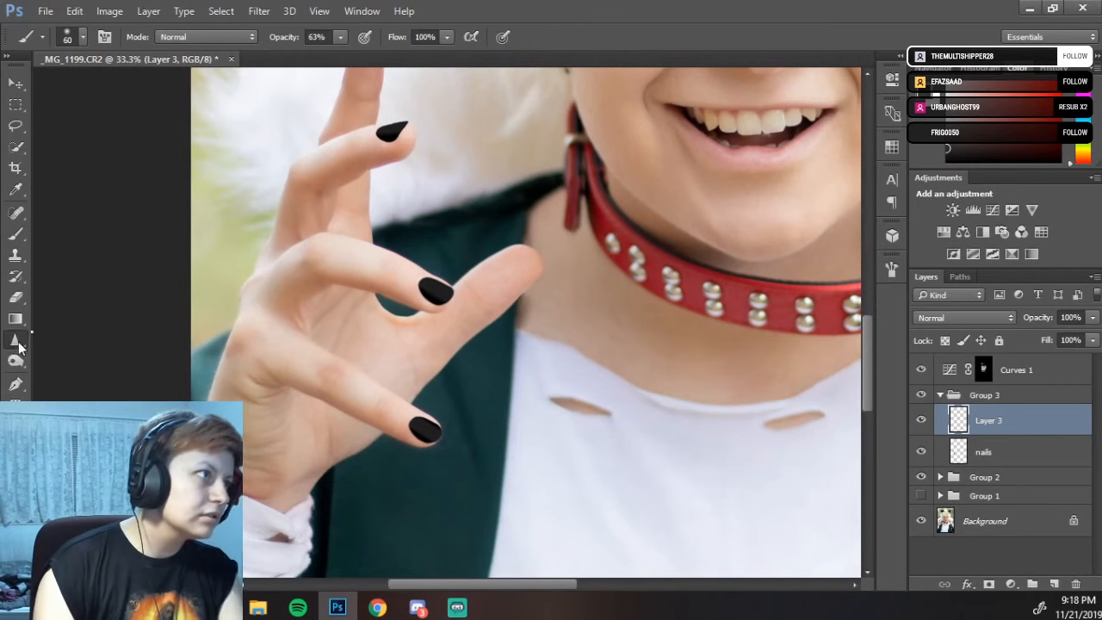
{"action": "right_click", "coordinate": [18, 343]}
{"action": "left_click", "coordinate": [68, 336]}
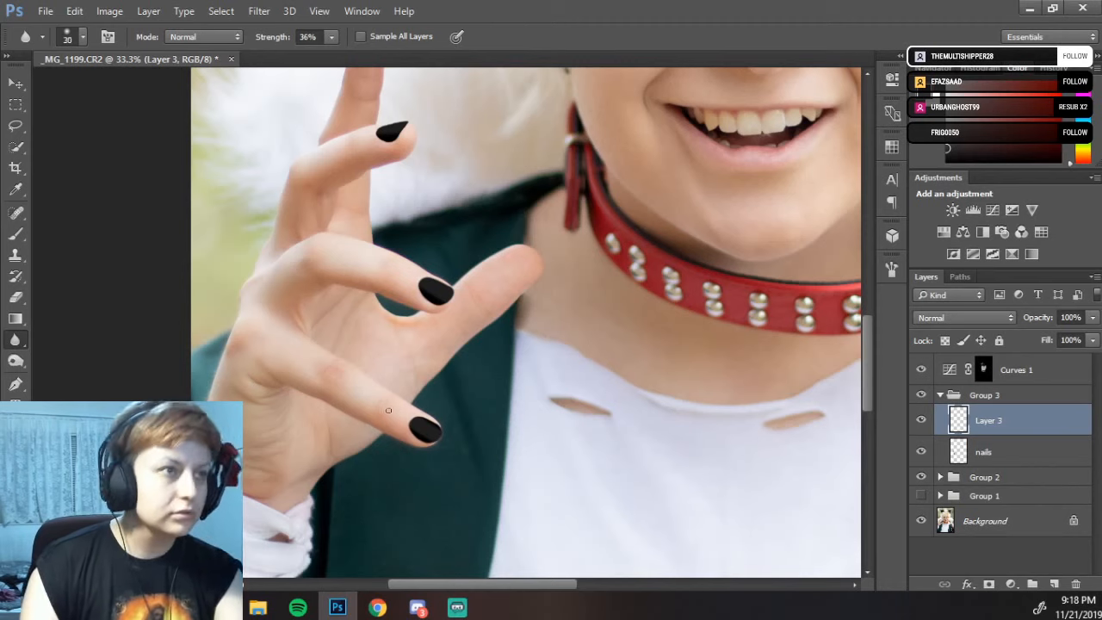
{"action": "key", "text": "bracketright"}
{"action": "key", "text": "bracketright"}
{"action": "key", "text": "bracketright"}
{"action": "key", "text": "bracketright"}
{"action": "key", "text": "bracketright"}
{"action": "key", "text": "bracketright"}
{"action": "key", "text": "bracketright"}
{"action": "key", "text": "bracketright"}
{"action": "key", "text": "bracketright"}
{"action": "key", "text": "bracketright"}
{"action": "key", "text": "bracketright"}
{"action": "key", "text": "bracketright"}
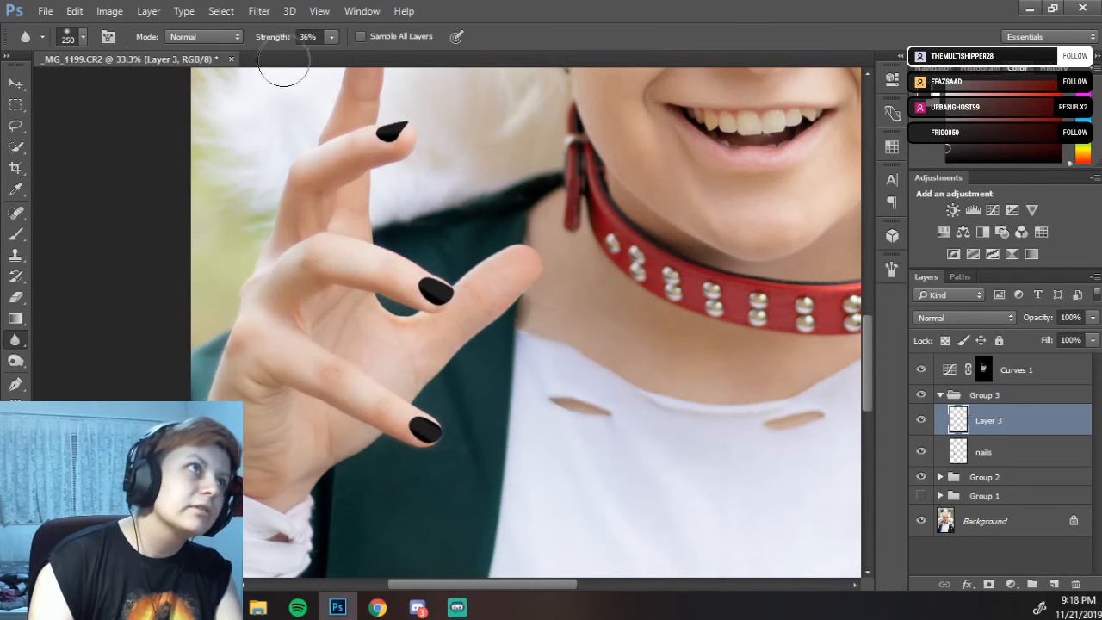
{"action": "left_click_drag", "start_coordinate": [270, 41], "coordinate": [406, 78]}
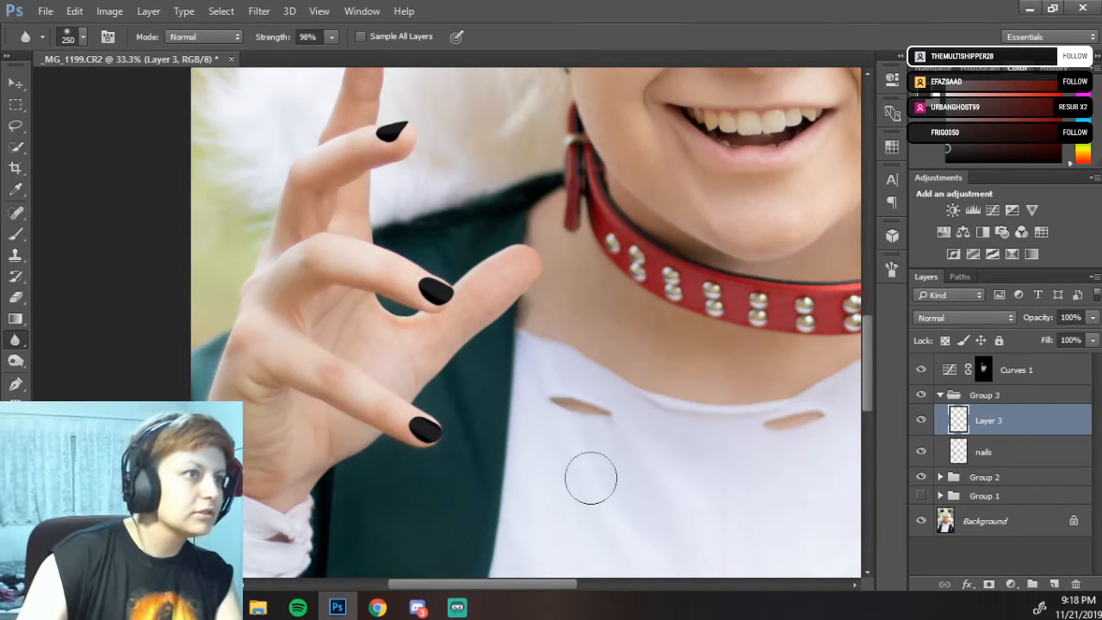
- Smudge the highlights on the two lower nails of the raised hand with the Smudge tool at 300 px and 50% strength
{"action": "scroll", "coordinate": [590, 478], "scroll_direction": "up", "scroll_amount": 2}
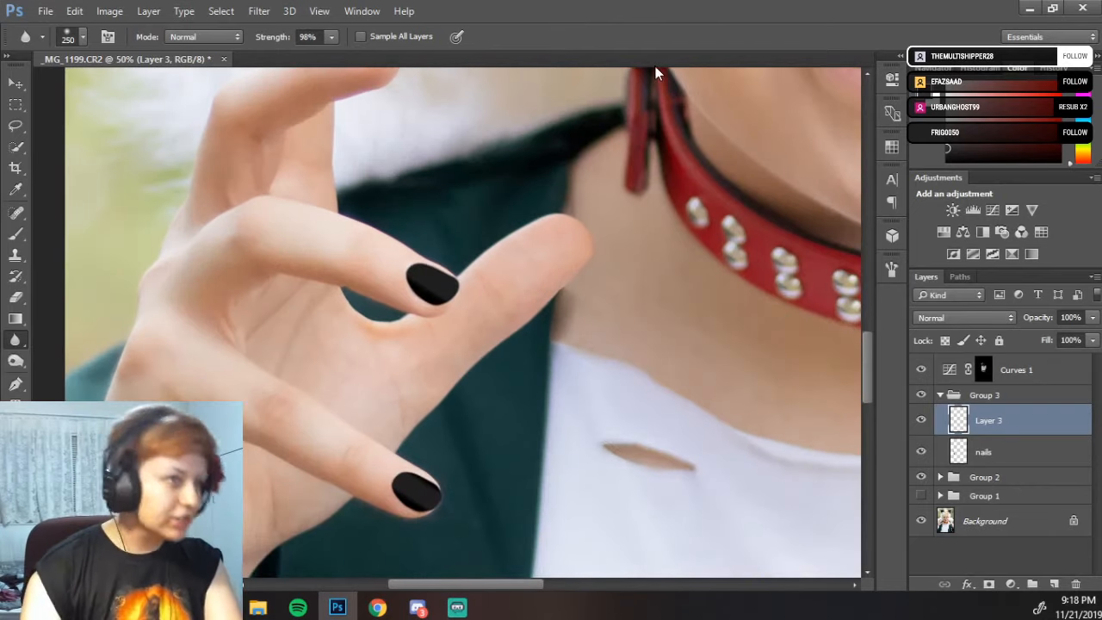
{"action": "right_click", "coordinate": [12, 341]}
{"action": "left_click", "coordinate": [53, 344]}
{"action": "right_click", "coordinate": [15, 343]}
{"action": "left_click", "coordinate": [68, 368]}
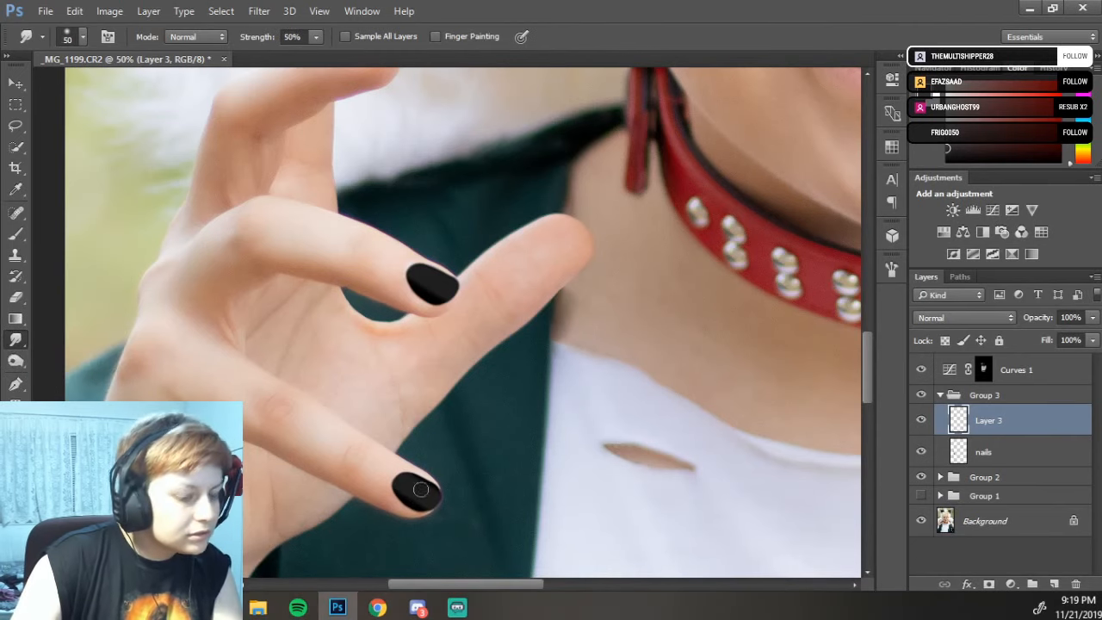
{"action": "key", "text": "bracketright"}
{"action": "key", "text": "bracketright"}
{"action": "key", "text": "bracketright"}
{"action": "key", "text": "bracketright"}
{"action": "key", "text": "bracketright"}
{"action": "key", "text": "bracketright"}
{"action": "key", "text": "bracketright"}
{"action": "key", "text": "bracketright"}
{"action": "key", "text": "bracketright"}
{"action": "key", "text": "bracketright"}
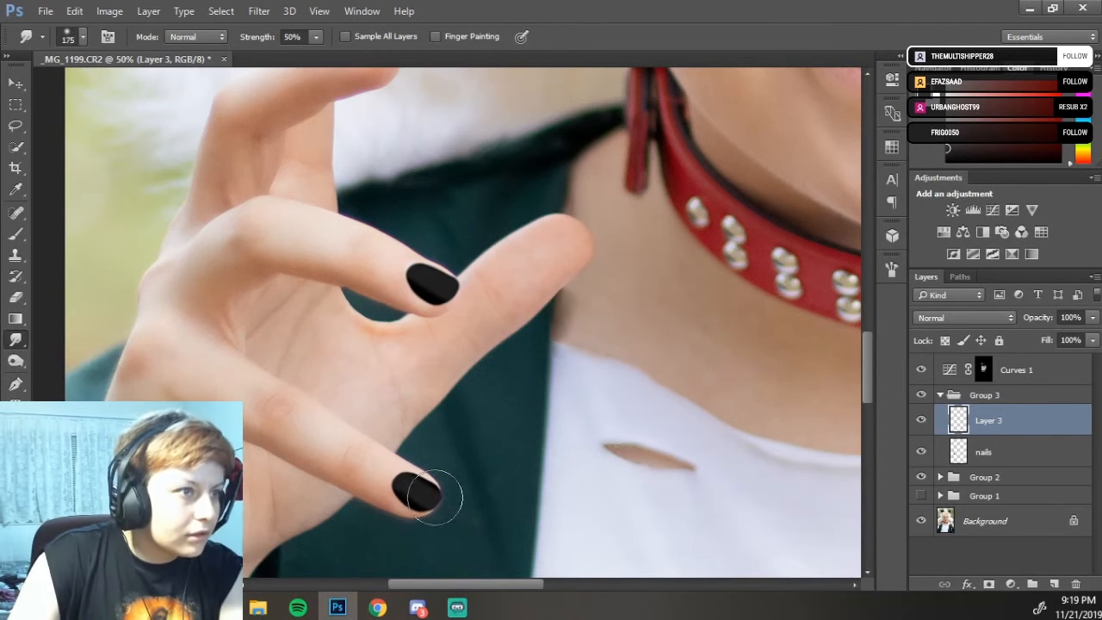
{"action": "key", "text": "bracketright"}
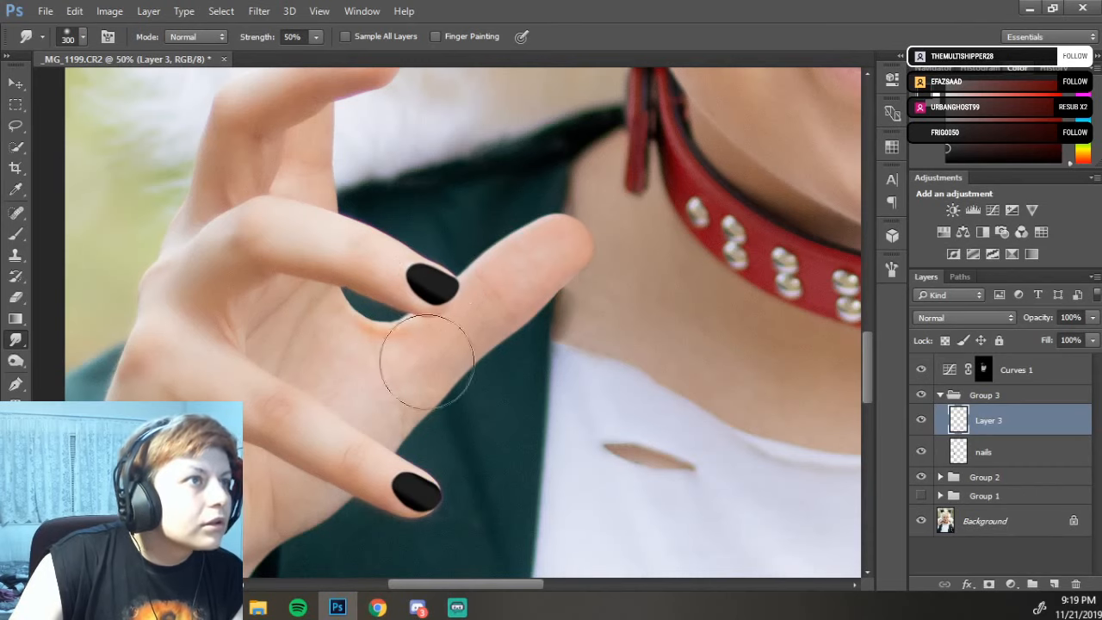
- Smudge the highlights on the remaining nails of both hands, and collapse Group 3
{"action": "scroll", "coordinate": [425, 357], "scroll_direction": "up", "scroll_amount": 5}
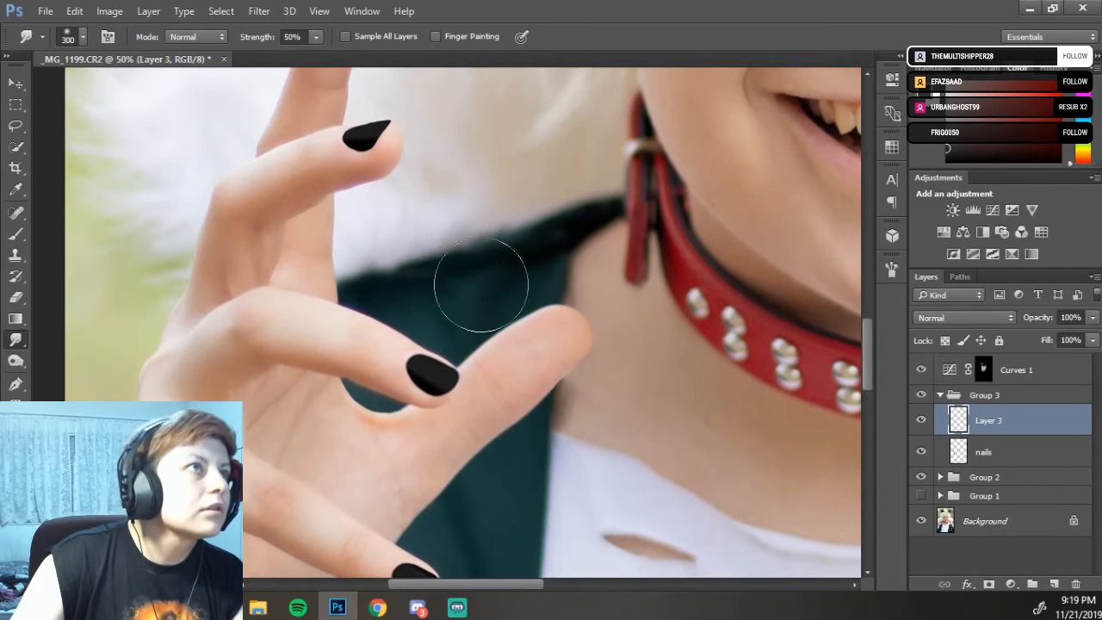
{"action": "scroll", "coordinate": [473, 267], "scroll_direction": "up", "scroll_amount": 5}
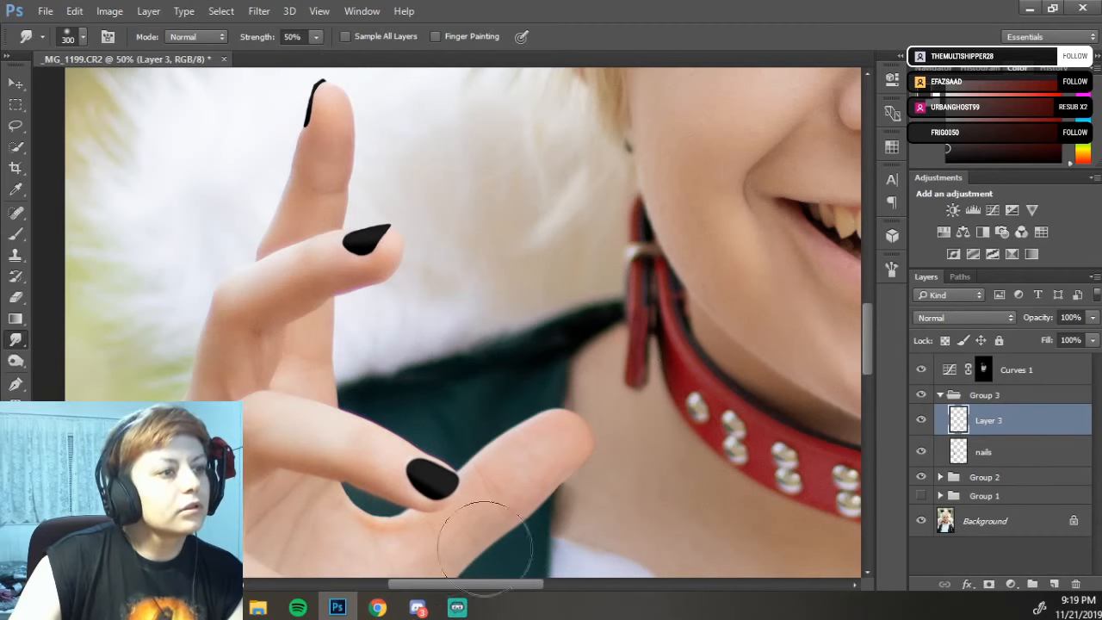
{"action": "mouse_move", "coordinate": [663, 361]}
{"action": "left_mouse_down"}
{"action": "mouse_move", "coordinate": [432, 275]}
{"action": "mouse_move", "coordinate": [386, 407]}
{"action": "mouse_move", "coordinate": [508, 287]}
{"action": "mouse_move", "coordinate": [528, 332]}
{"action": "left_mouse_up"}
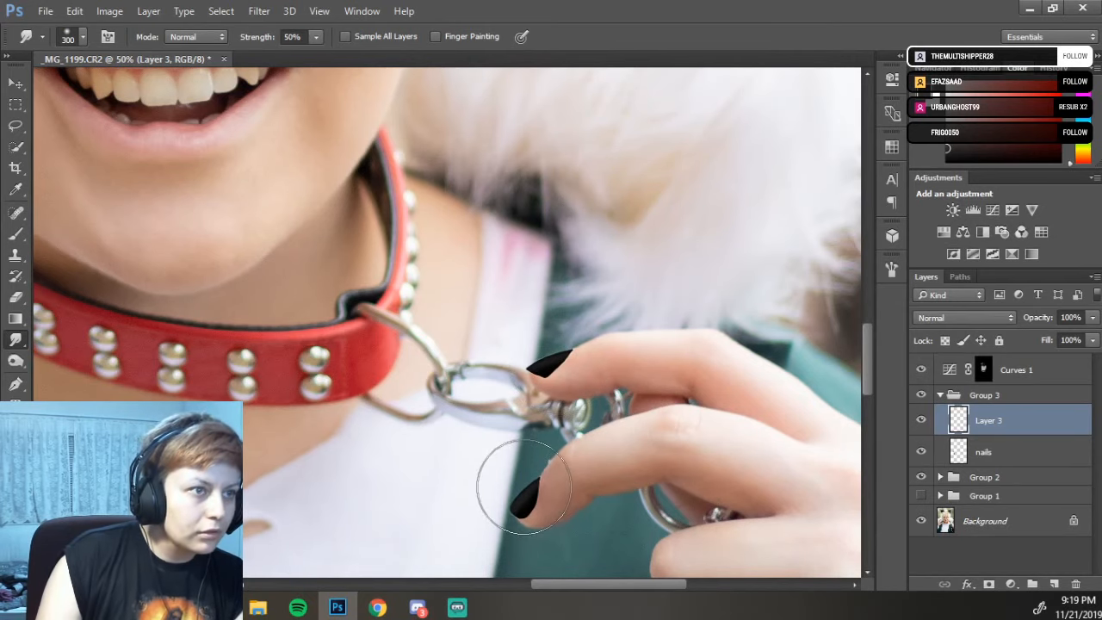
{"action": "left_click_drag", "start_coordinate": [505, 463], "coordinate": [516, 269]}
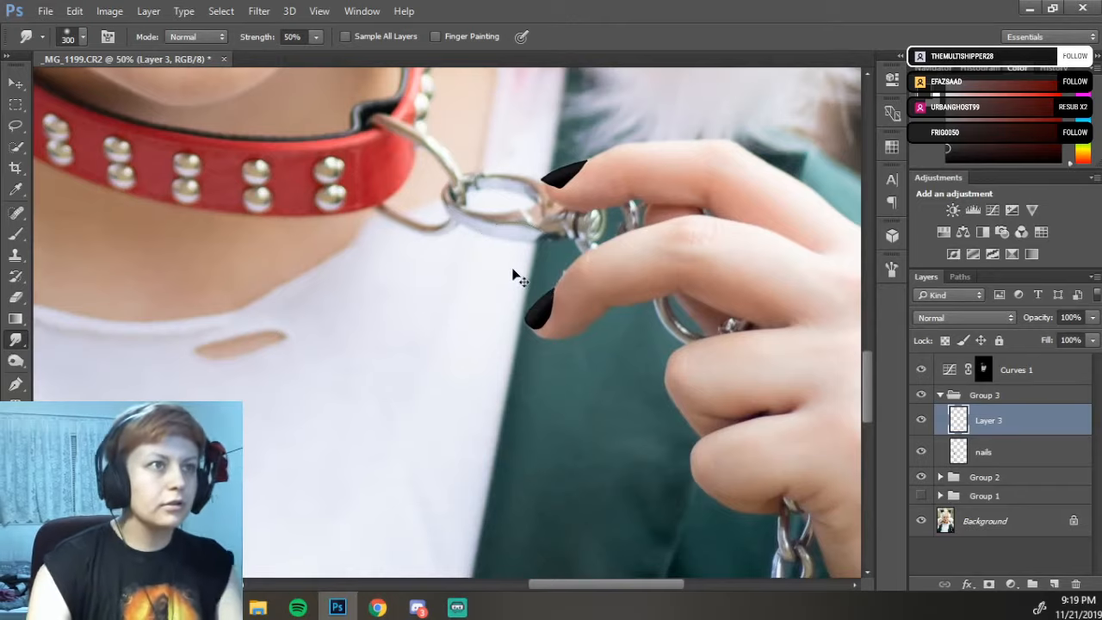
{"action": "key", "text": "ctrl+0"}
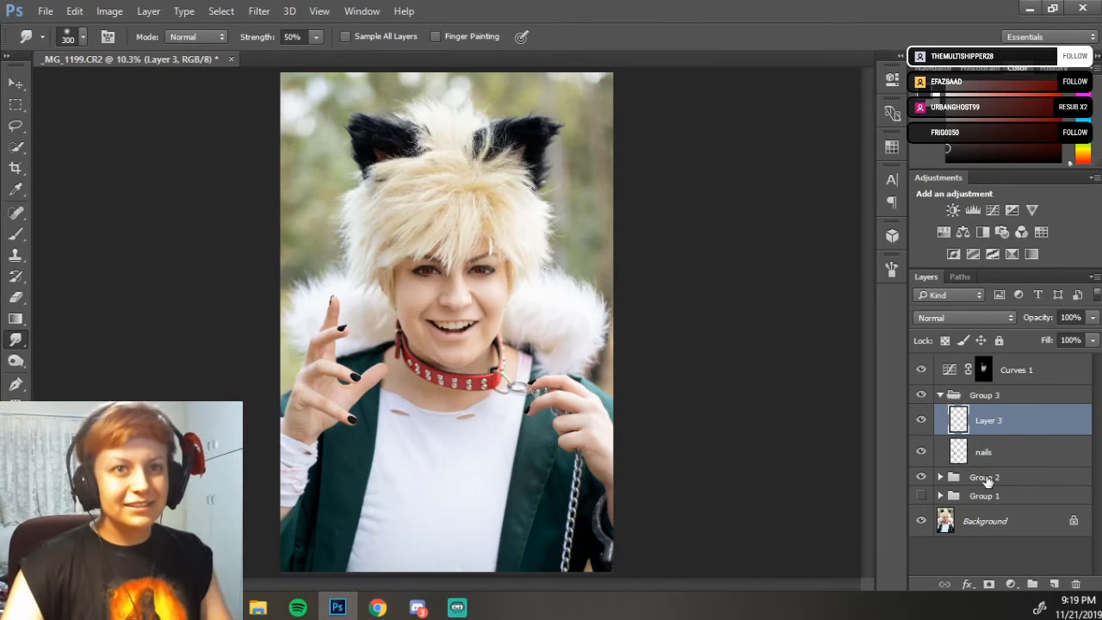
{"action": "left_click", "coordinate": [942, 395]}
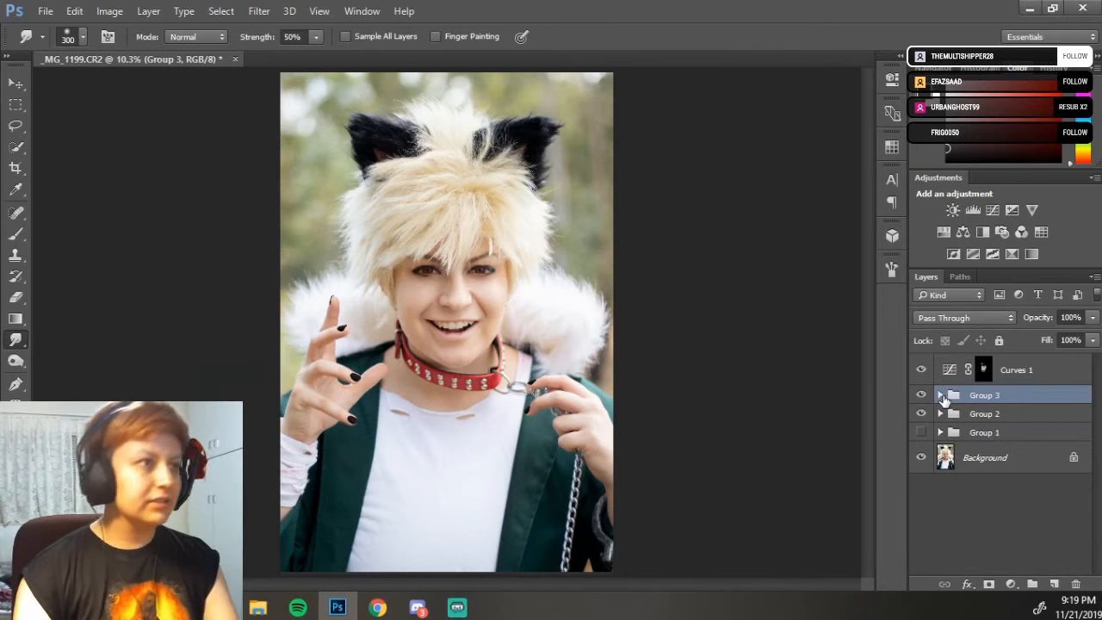
- Examine the shaded nails of the raised hand up close, and compare them with Group 3 hidden and shown
{"action": "key", "text": "ctrl+1"}
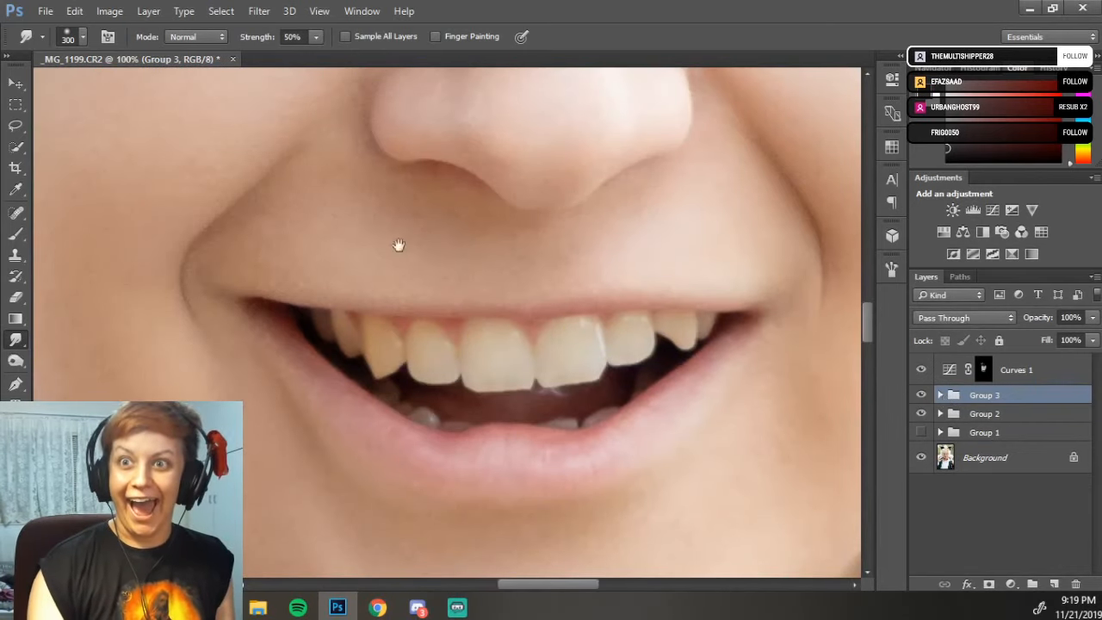
{"action": "left_click_drag", "start_coordinate": [347, 321], "coordinate": [533, 240]}
{"action": "left_click_drag", "start_coordinate": [265, 361], "coordinate": [460, 307]}
{"action": "mouse_move", "coordinate": [323, 285]}
{"action": "left_mouse_down"}
{"action": "mouse_move", "coordinate": [652, 148]}
{"action": "mouse_move", "coordinate": [529, 69]}
{"action": "left_mouse_up"}
{"action": "left_click_drag", "start_coordinate": [511, 314], "coordinate": [450, 239]}
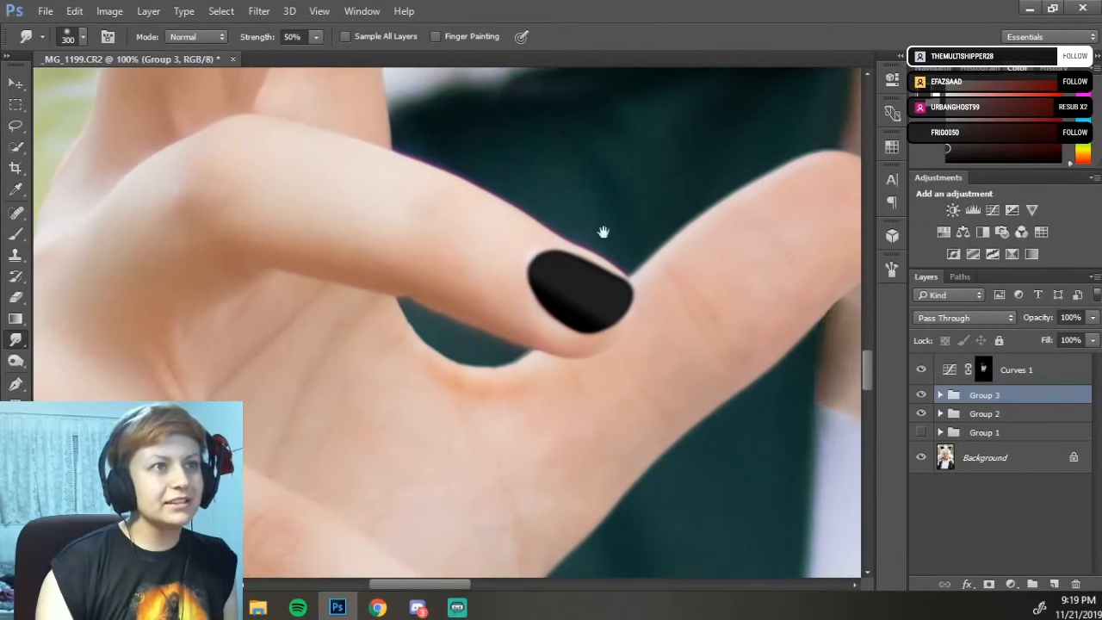
{"action": "key", "text": "ctrl+minus"}
{"action": "key", "text": "ctrl+minus"}
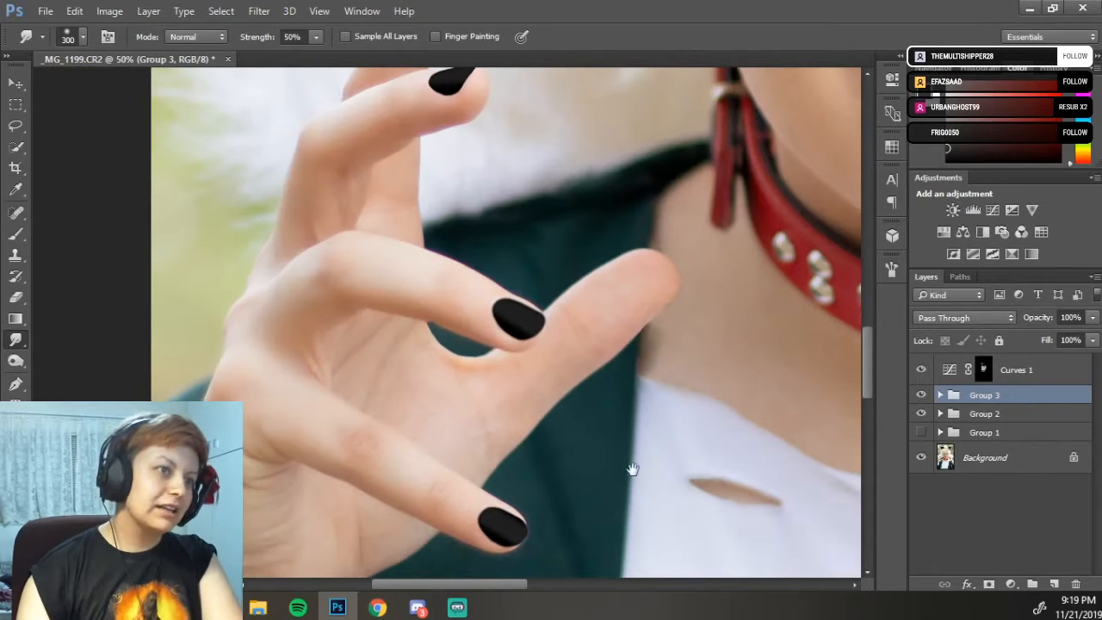
{"action": "left_click_drag", "start_coordinate": [639, 504], "coordinate": [563, 327]}
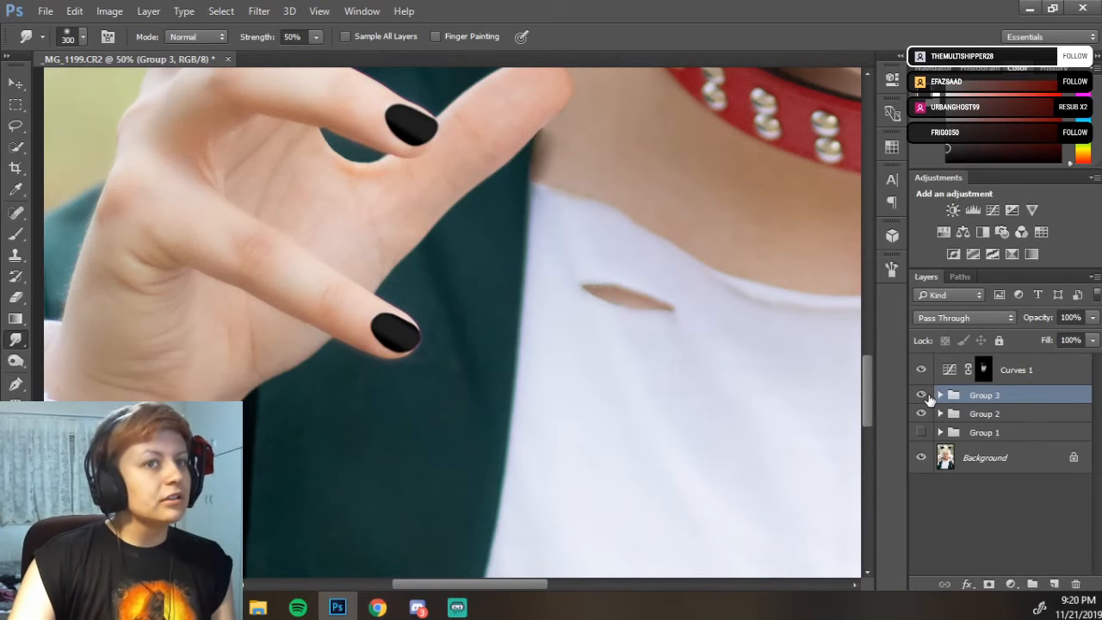
{"action": "left_click", "coordinate": [922, 394]}
{"action": "left_click", "coordinate": [921, 395]}
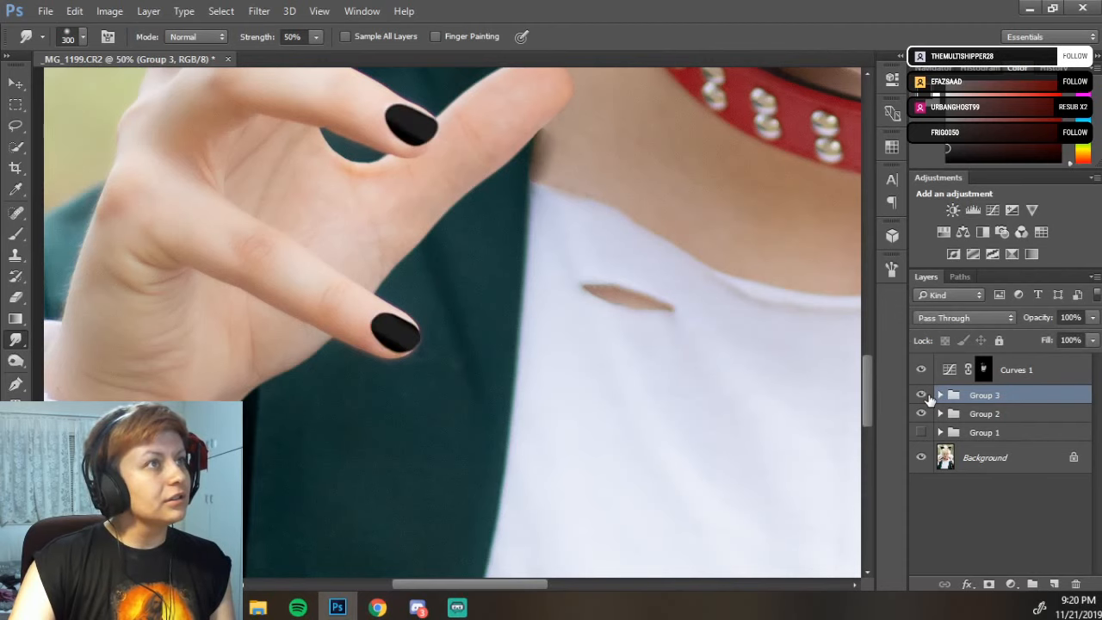
- Inspect the painted nails of the hand holding the chain beside the collar at up to 100% magnification
{"action": "key", "text": "ctrl+minus"}
{"action": "key", "text": "ctrl+minus"}
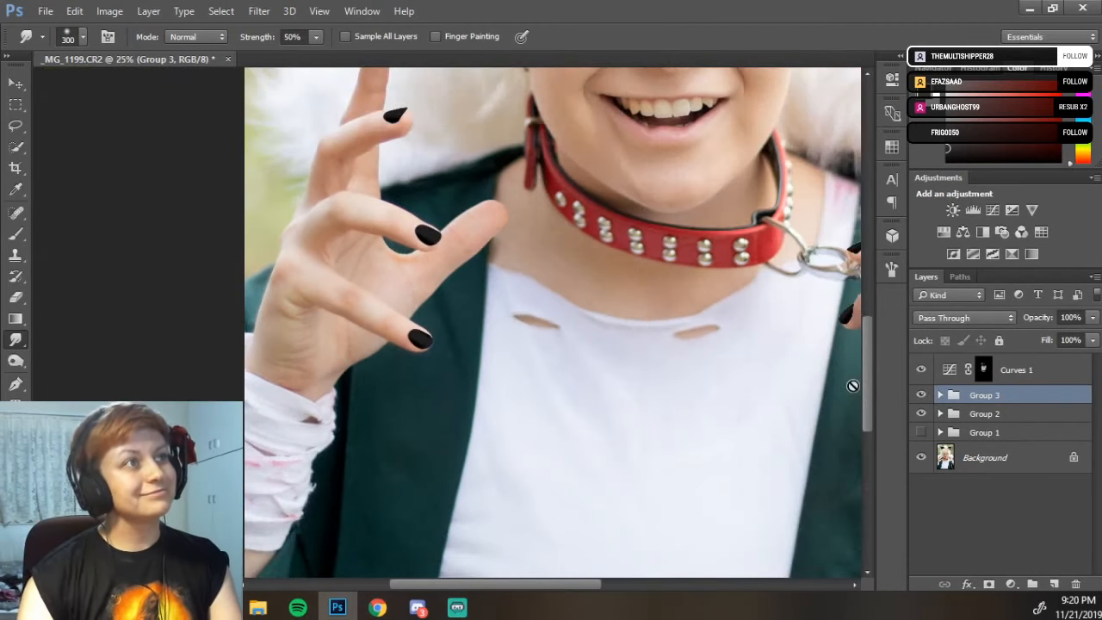
{"action": "left_click_drag", "start_coordinate": [562, 284], "coordinate": [277, 369]}
{"action": "key", "text": "ctrl+plus"}
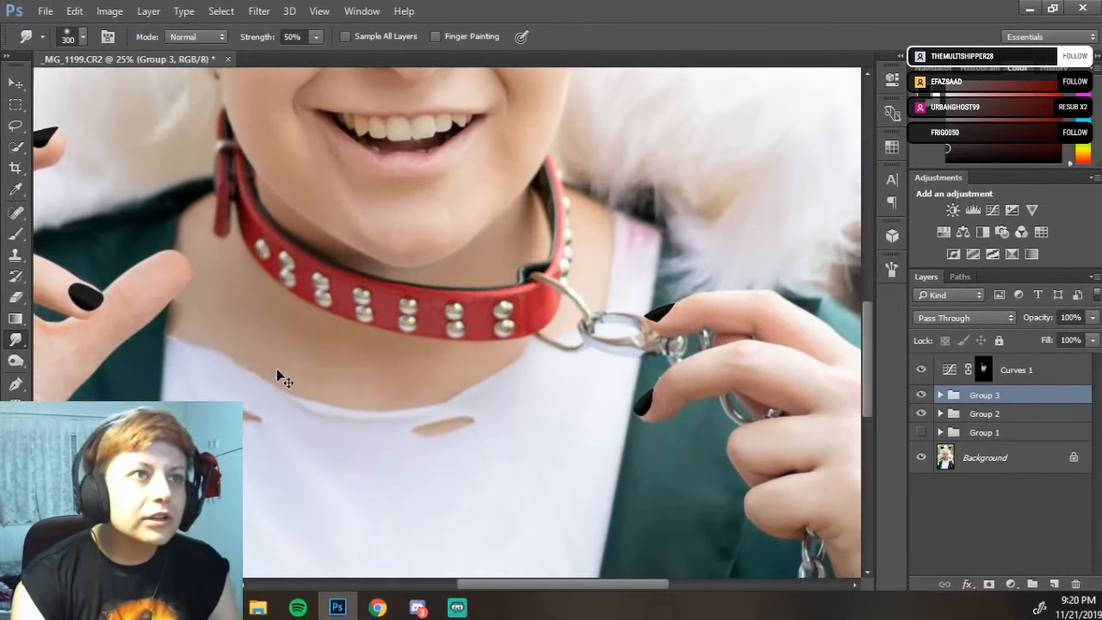
{"action": "key", "text": "ctrl+plus"}
{"action": "key", "text": "ctrl+plus"}
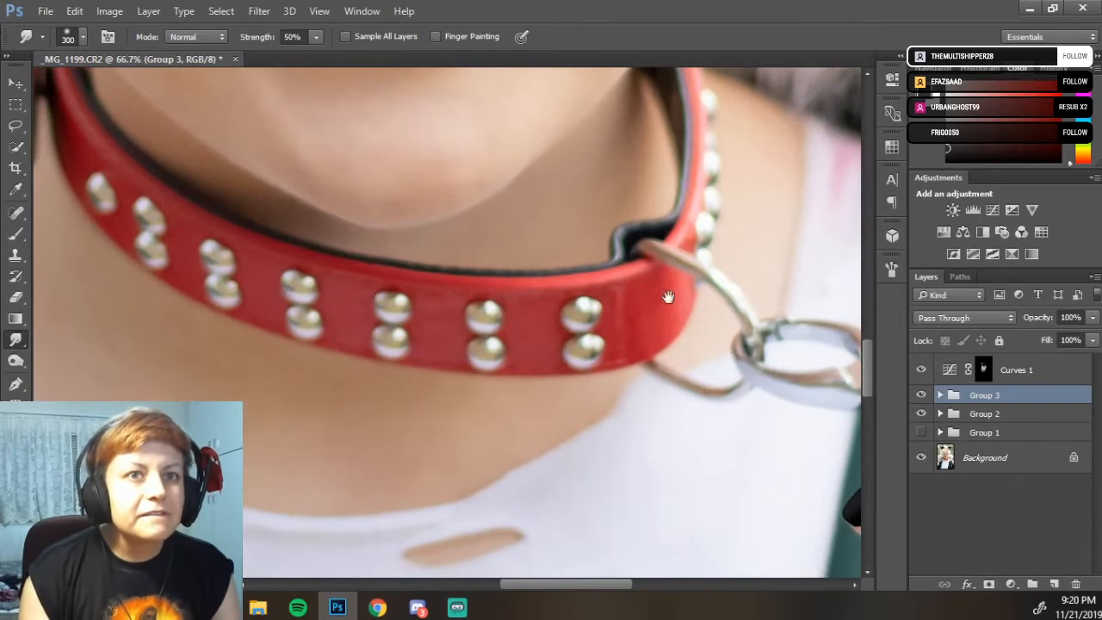
{"action": "left_click_drag", "start_coordinate": [682, 352], "coordinate": [425, 364]}
{"action": "left_click_drag", "start_coordinate": [638, 318], "coordinate": [563, 321]}
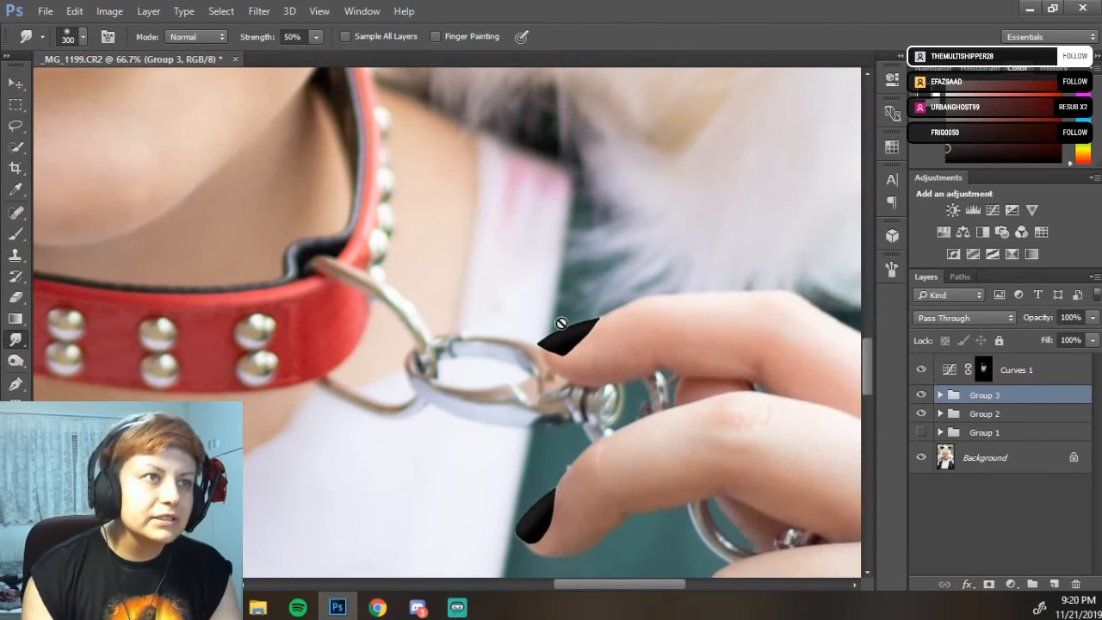
{"action": "key", "text": "ctrl+plus"}
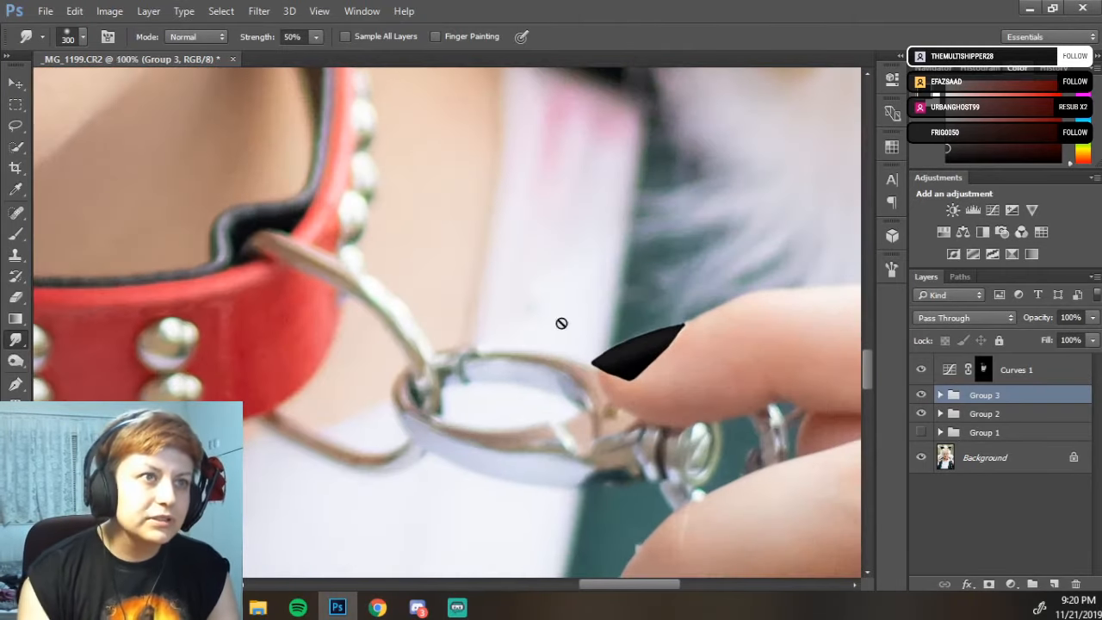
- Clear the selection around the upper black nail of the hand holding the chain
{"action": "left_click_drag", "start_coordinate": [682, 276], "coordinate": [596, 224]}
{"action": "key", "text": "ctrl+plus"}
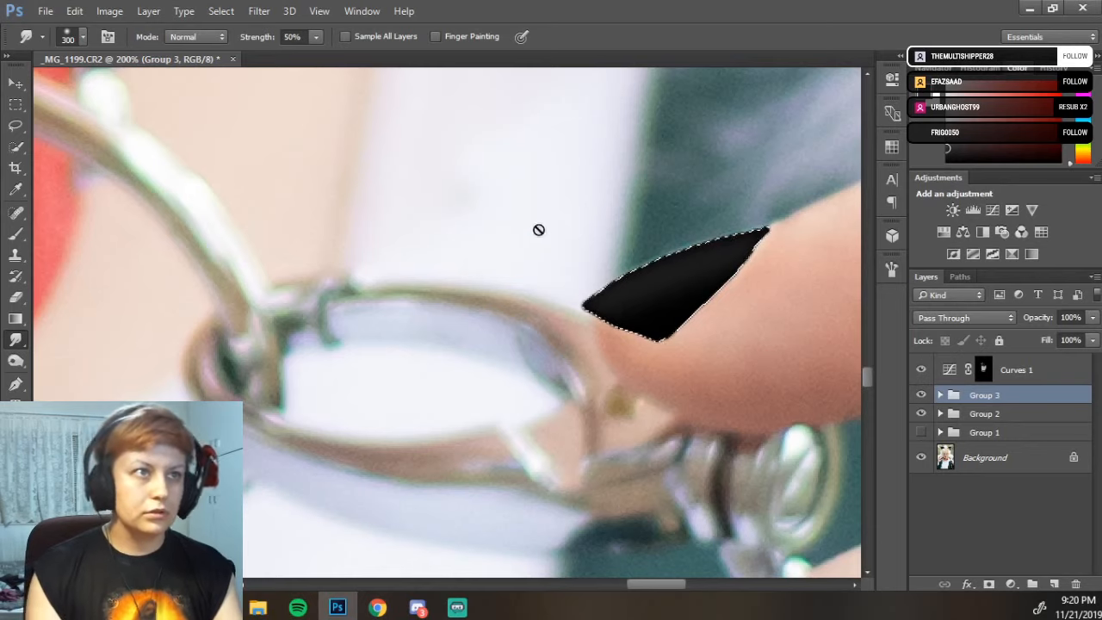
{"action": "left_click_drag", "start_coordinate": [580, 252], "coordinate": [548, 272]}
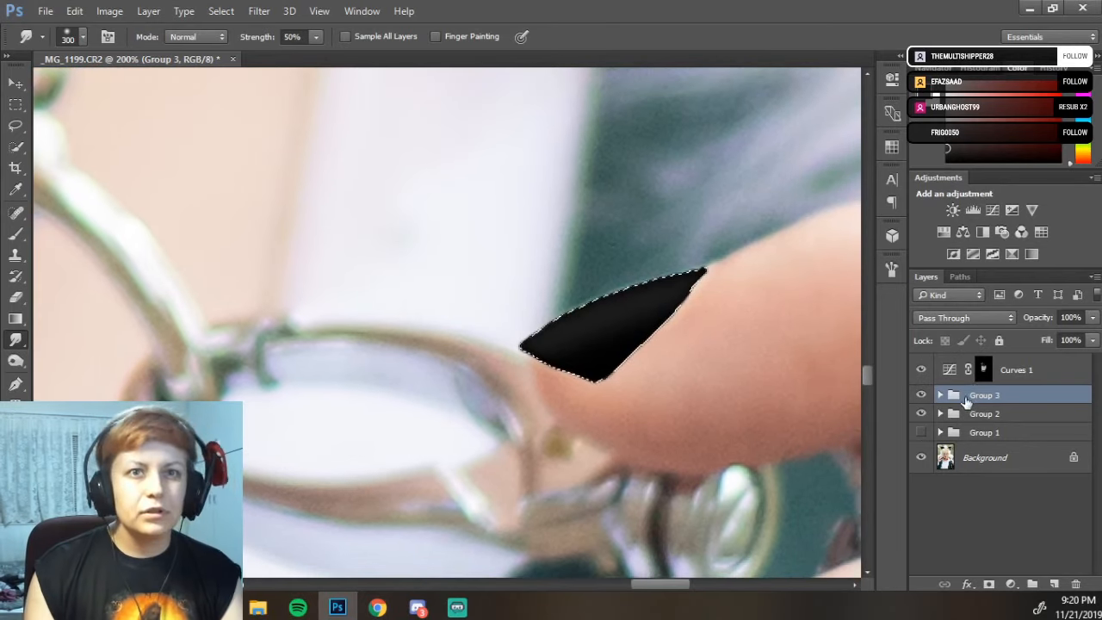
{"action": "key", "text": "ctrl+d"}
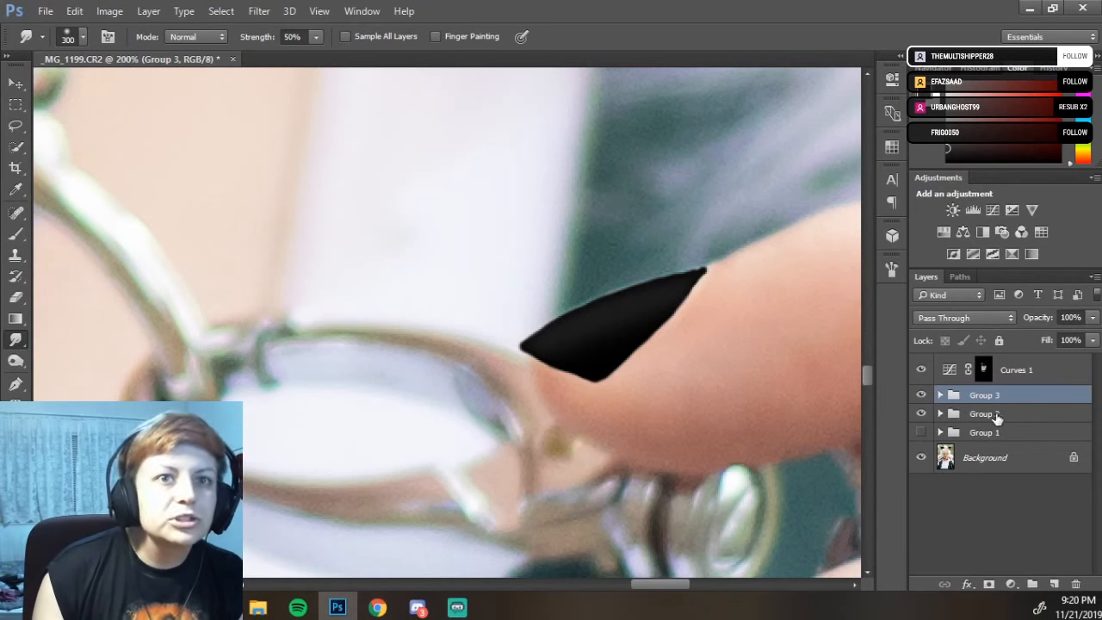
- Try to soften the upper nail's edge on Layer 3 and the nails layer with the Smudge tool at 45 px
{"action": "left_click", "coordinate": [940, 395]}
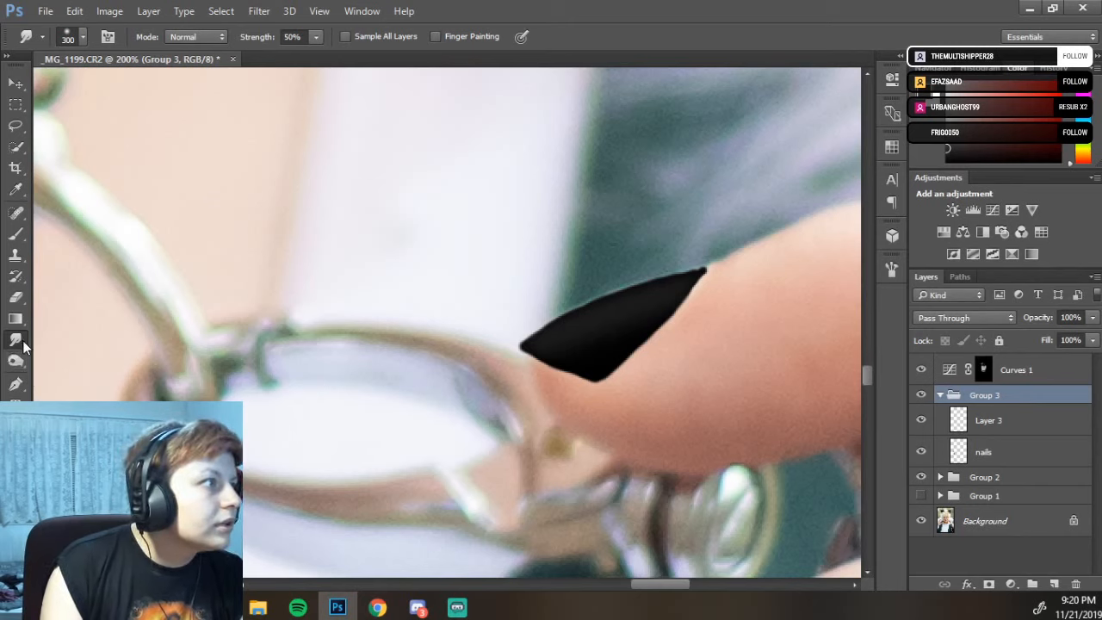
{"action": "left_click", "coordinate": [958, 421]}
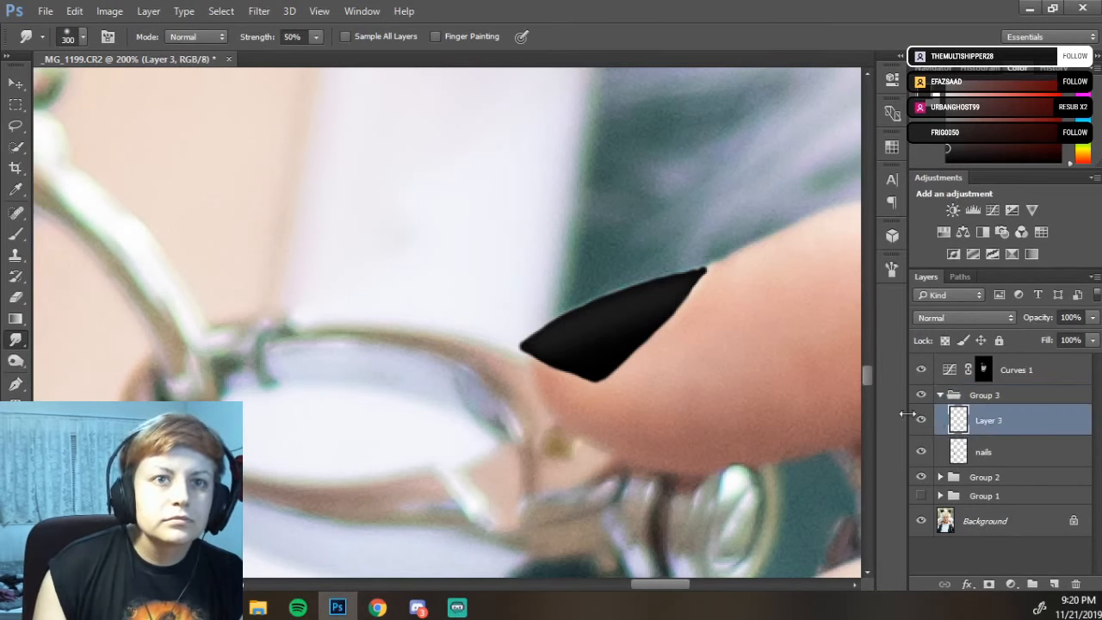
{"action": "key", "text": "bracketleft"}
{"action": "key", "text": "bracketleft"}
{"action": "key", "text": "bracketleft"}
{"action": "key", "text": "bracketleft"}
{"action": "key", "text": "bracketleft"}
{"action": "key", "text": "bracketleft"}
{"action": "key", "text": "bracketleft"}
{"action": "key", "text": "bracketleft"}
{"action": "key", "text": "bracketleft"}
{"action": "key", "text": "bracketleft"}
{"action": "key", "text": "bracketleft"}
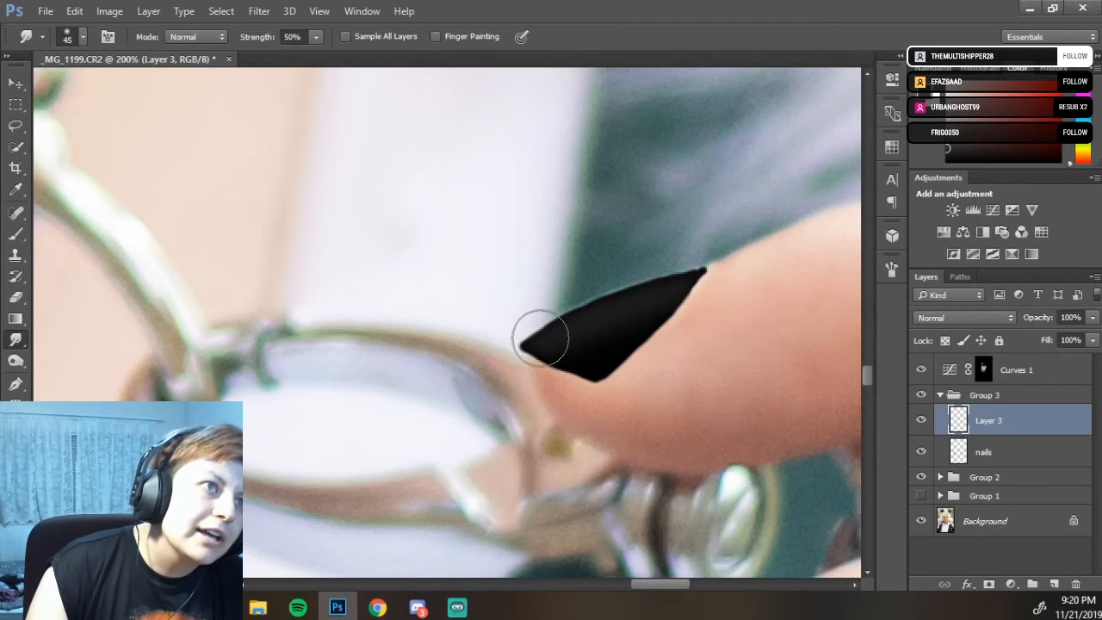
{"action": "key", "text": "bracketleft"}
{"action": "right_click", "coordinate": [540, 336]}
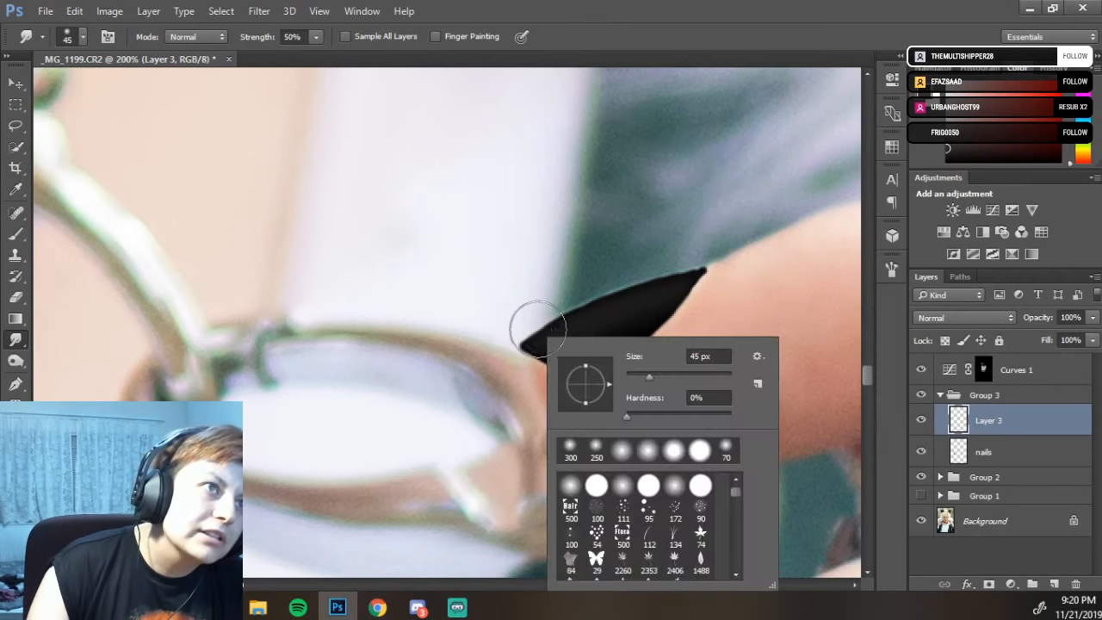
{"action": "left_click", "coordinate": [545, 326]}
{"action": "right_click", "coordinate": [581, 304]}
{"action": "left_click", "coordinate": [580, 306]}
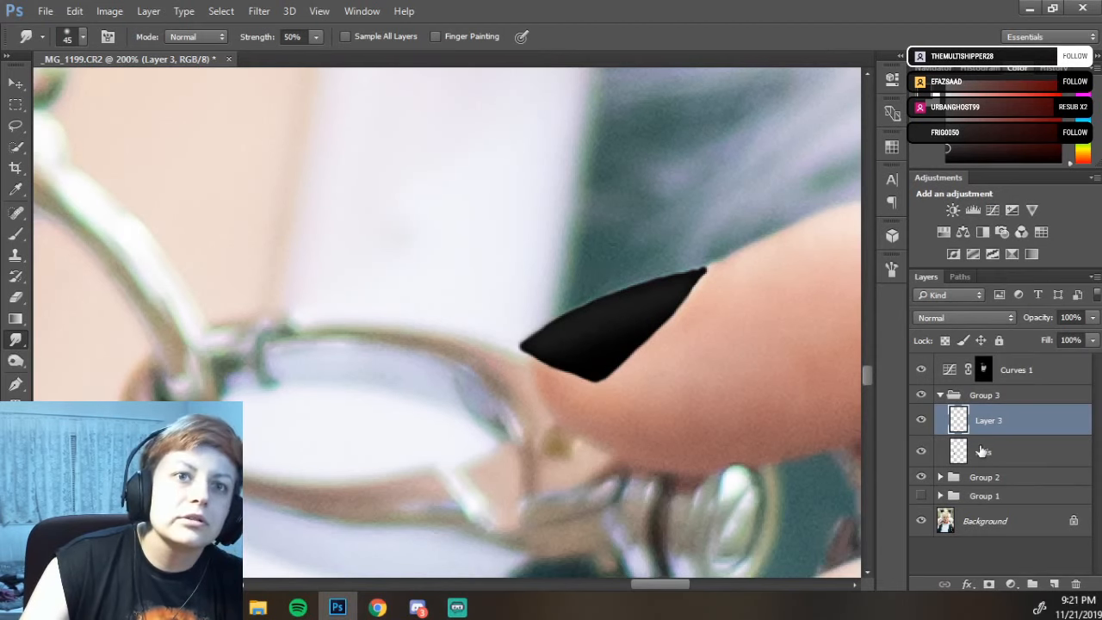
{"action": "left_click", "coordinate": [981, 452]}
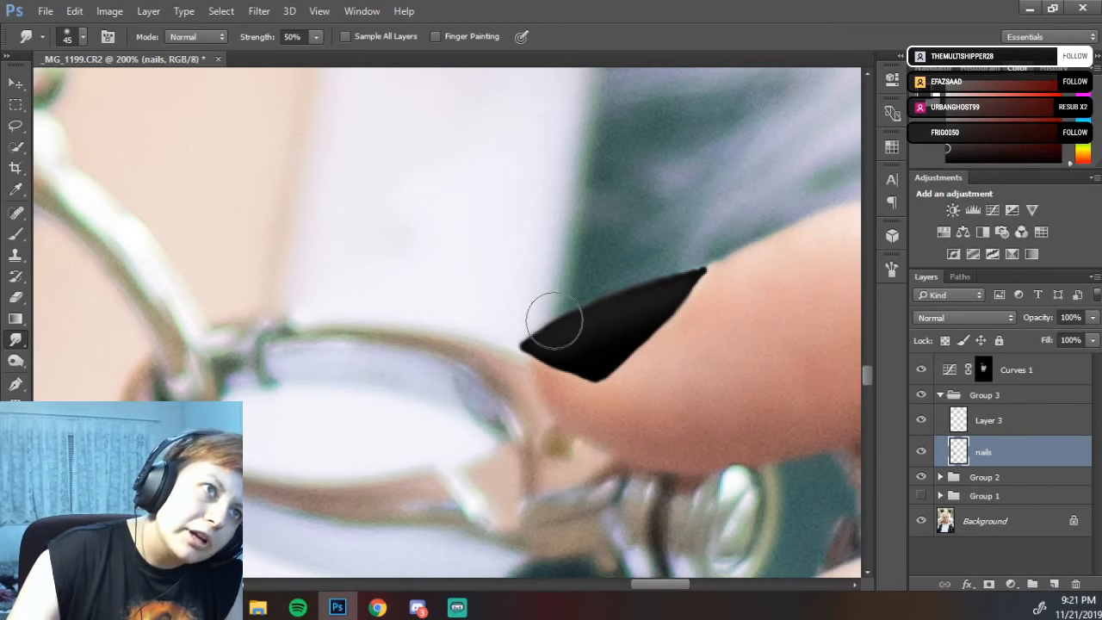
{"action": "scroll", "coordinate": [832, 244], "scroll_direction": "down", "scroll_amount": 4}
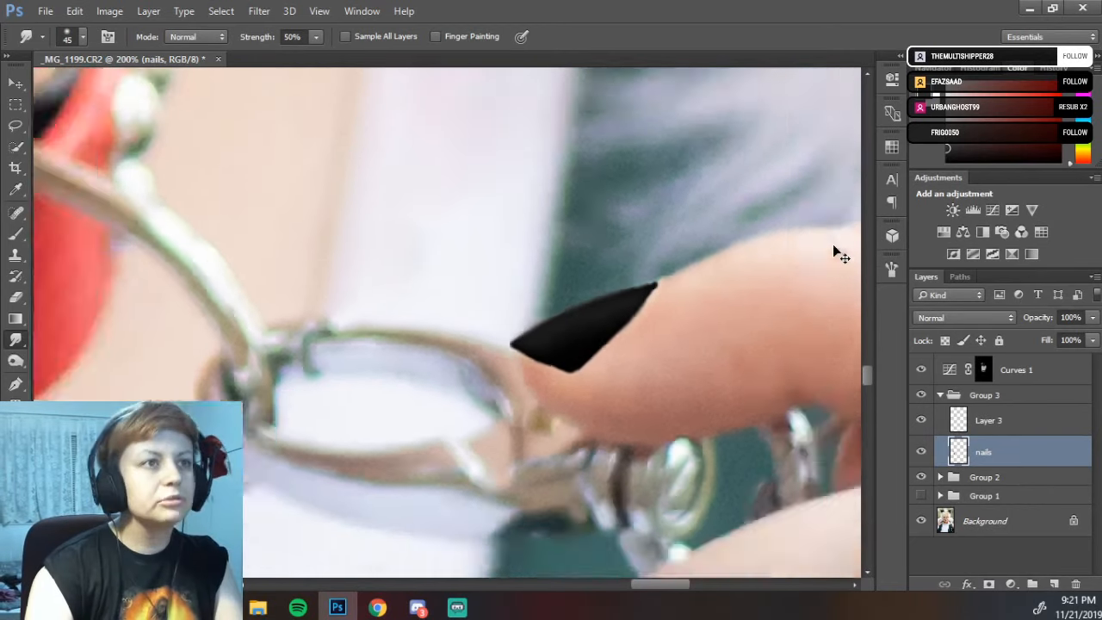
{"action": "scroll", "coordinate": [833, 244], "scroll_direction": "down", "scroll_amount": 2}
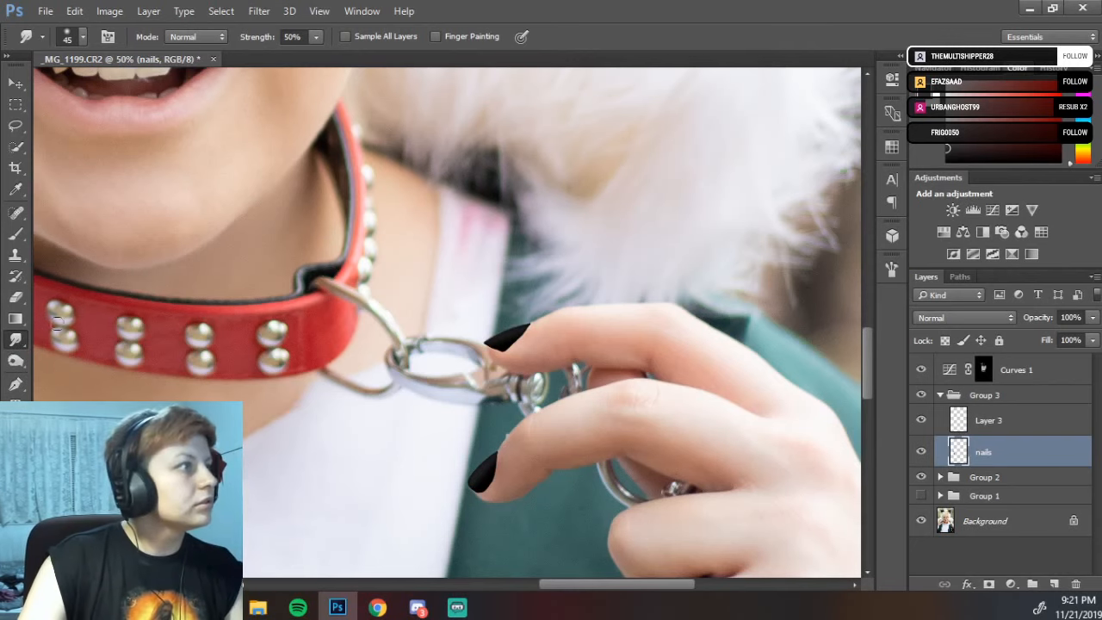
- Collapse Group 3 and switch from the Smudge tool to the Blur tool
{"action": "left_click", "coordinate": [941, 396]}
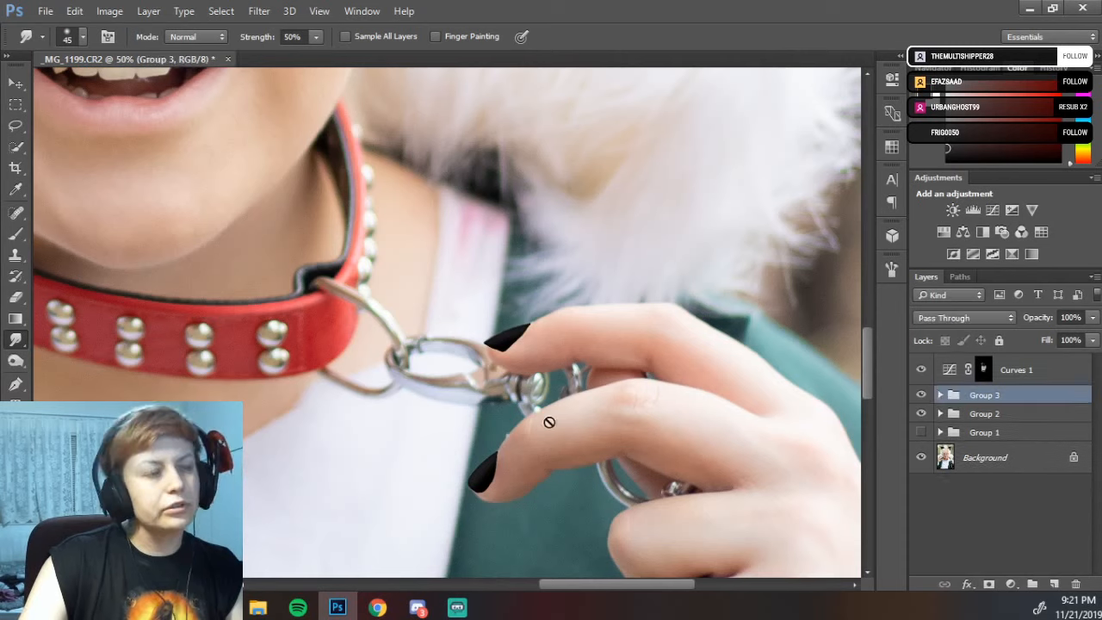
{"action": "right_click", "coordinate": [15, 340]}
{"action": "left_click", "coordinate": [78, 339]}
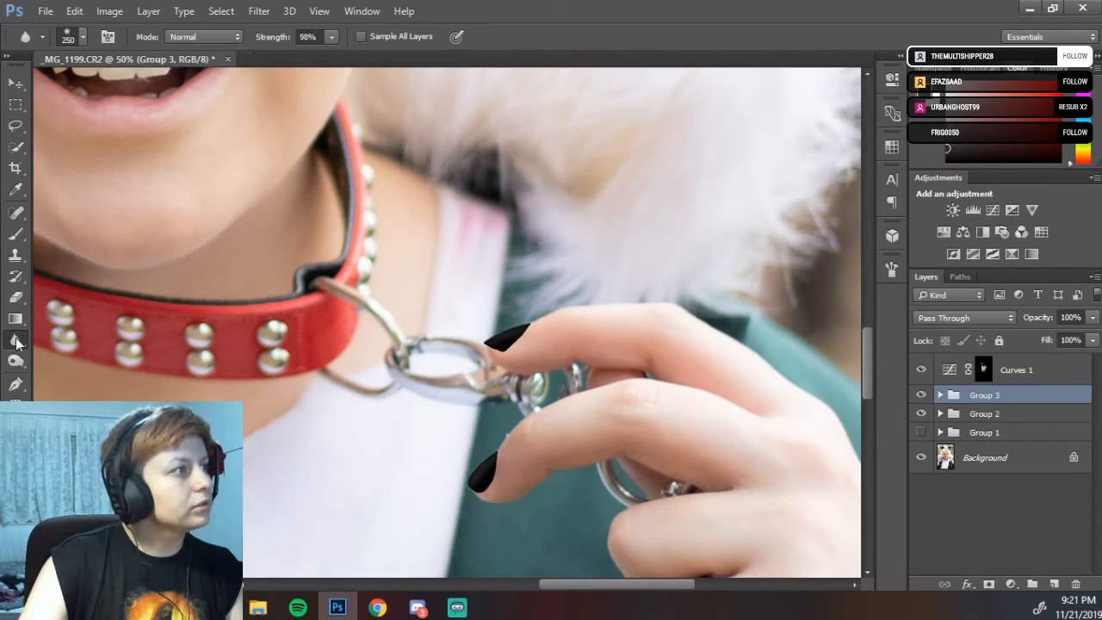
{"action": "right_click", "coordinate": [17, 341]}
{"action": "left_click", "coordinate": [49, 341]}
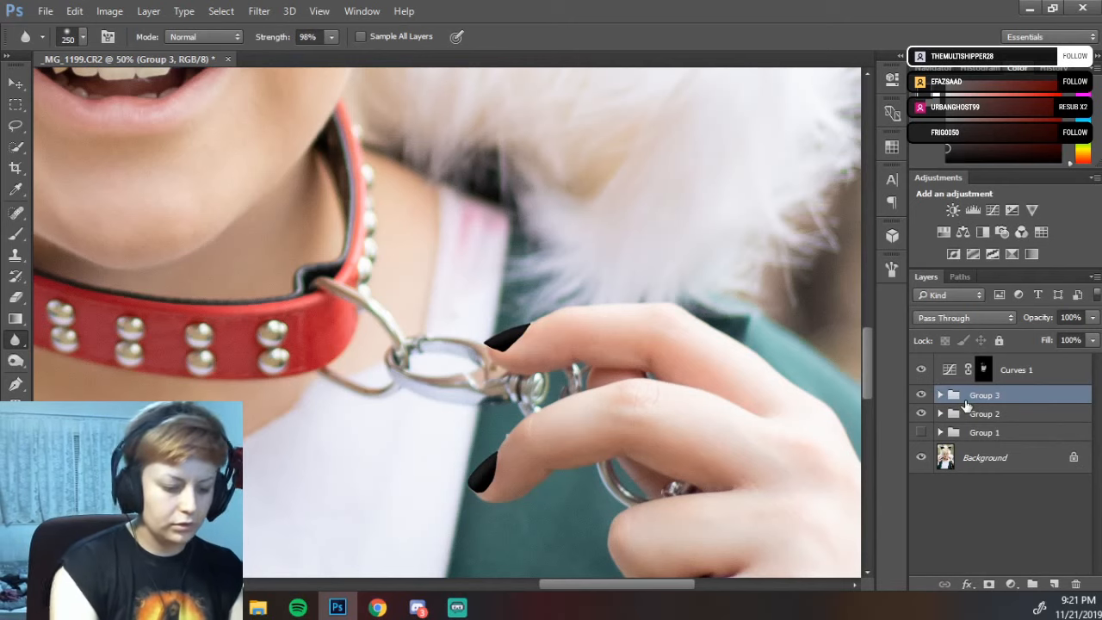
- Duplicate Group 3, merge the copy into a single layer, and hide the original group
{"action": "key", "text": "ctrl+j"}
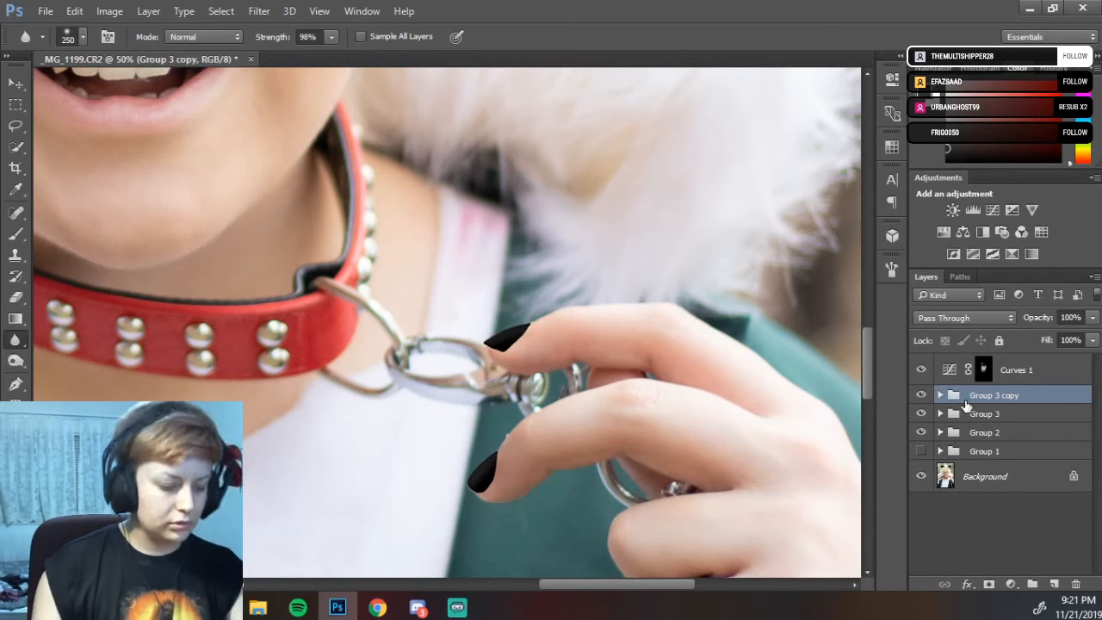
{"action": "key", "text": "ctrl+e"}
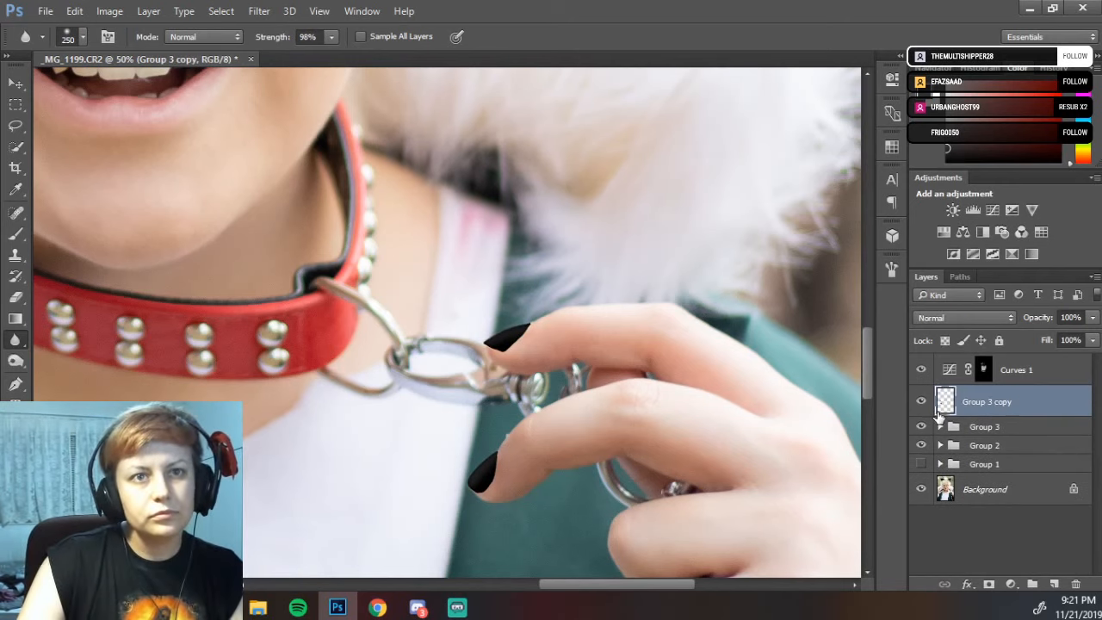
{"action": "left_click", "coordinate": [921, 426]}
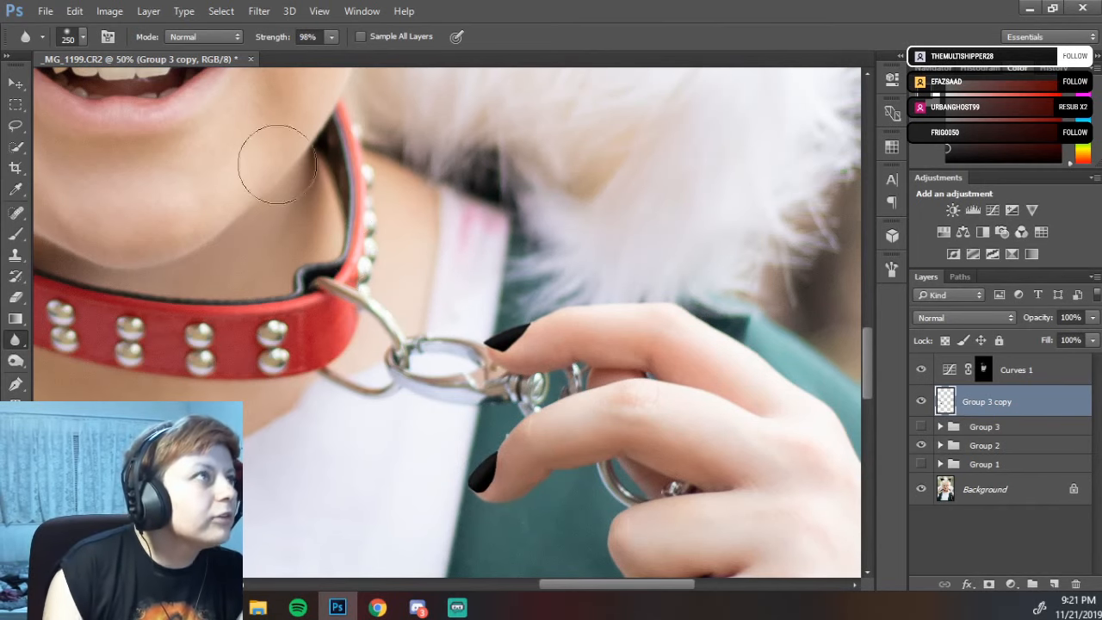
- Blur the edges of the painted nails on both hands with the Blur tool at 250 px and 37% strength
{"action": "left_click_drag", "start_coordinate": [262, 43], "coordinate": [230, 41]}
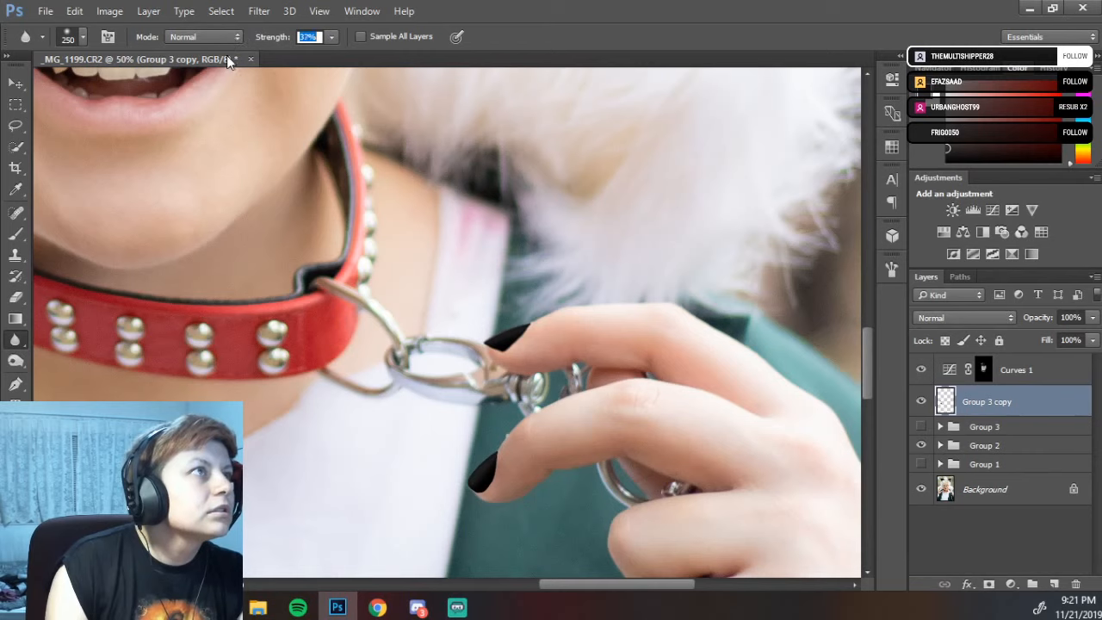
{"action": "left_click_drag", "start_coordinate": [585, 450], "coordinate": [1071, 339]}
{"action": "left_click_drag", "start_coordinate": [182, 295], "coordinate": [157, 233]}
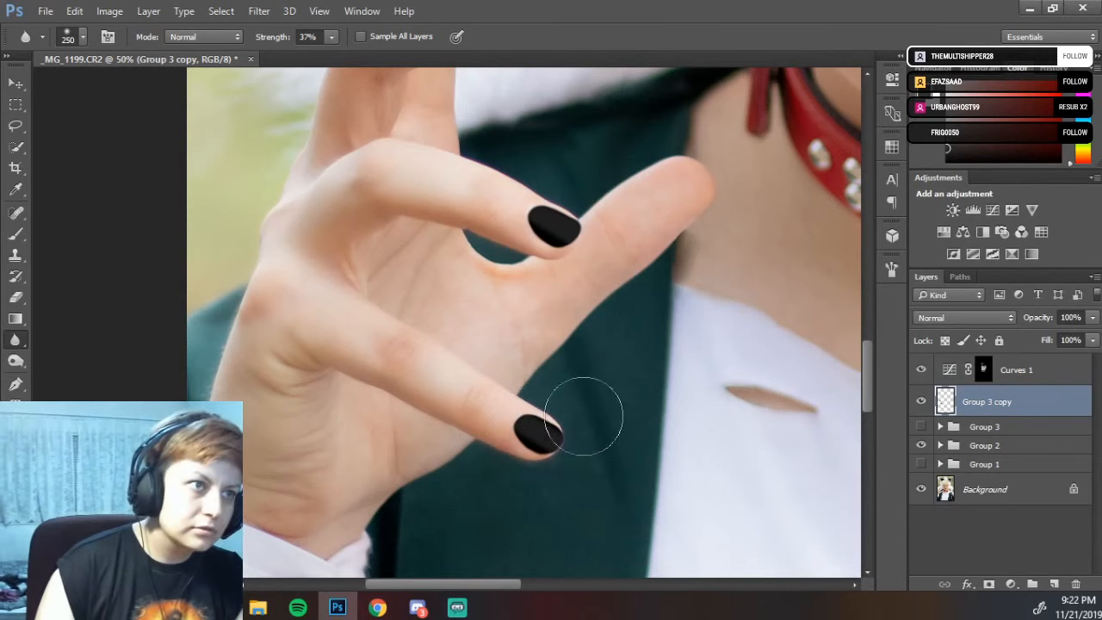
{"action": "left_click_drag", "start_coordinate": [534, 120], "coordinate": [513, 448]}
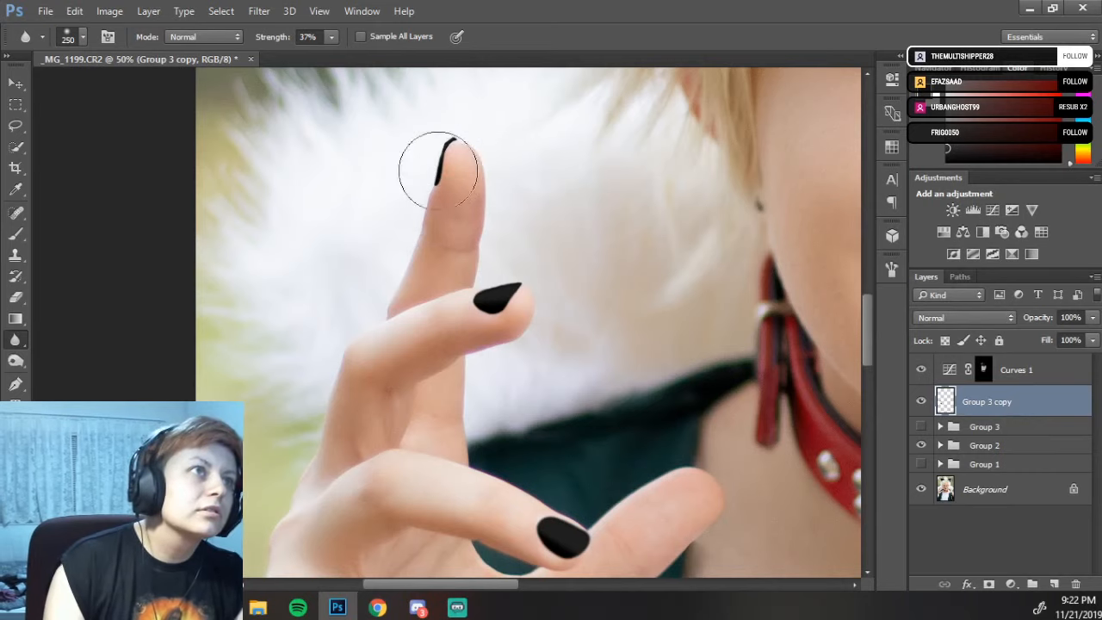
{"action": "left_click_drag", "start_coordinate": [640, 443], "coordinate": [591, 275]}
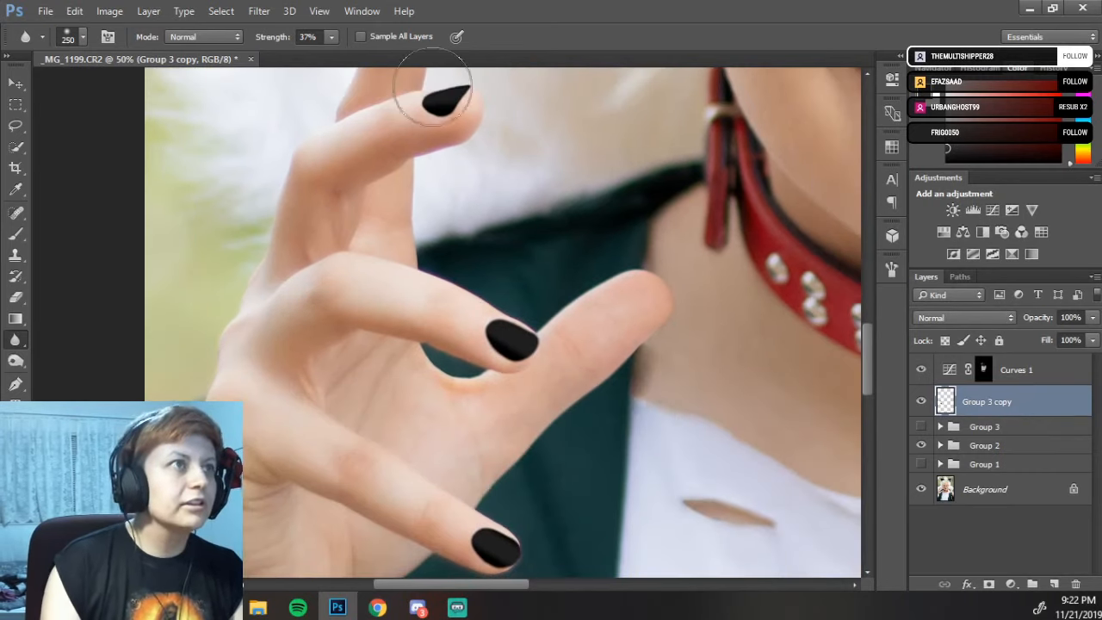
{"action": "left_click_drag", "start_coordinate": [577, 458], "coordinate": [573, 289]}
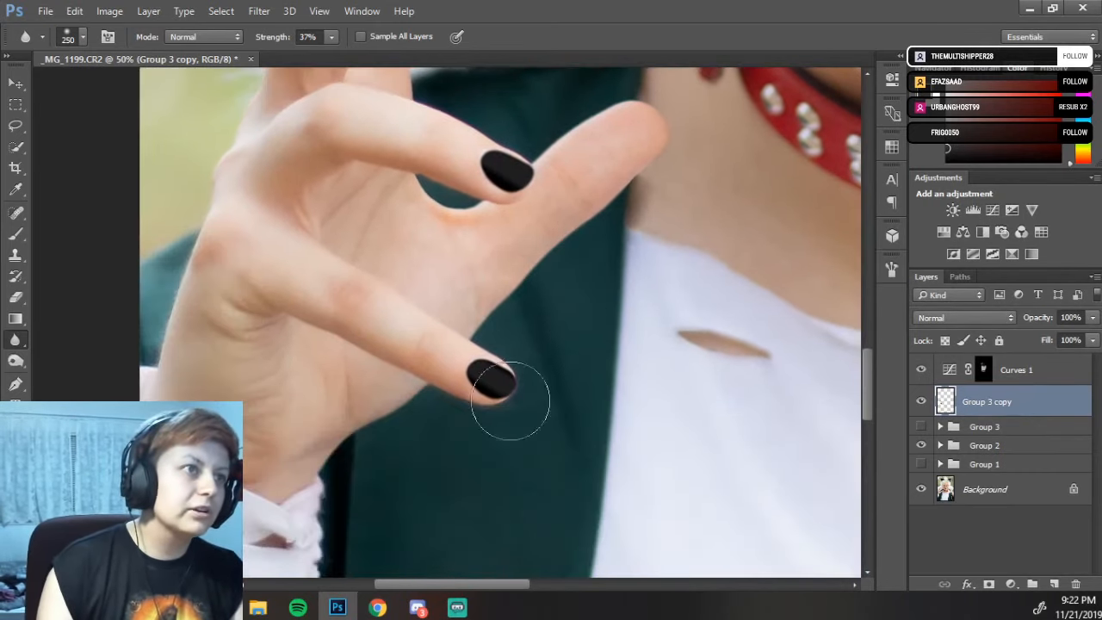
{"action": "left_click_drag", "start_coordinate": [517, 184], "coordinate": [183, 220]}
{"action": "left_click_drag", "start_coordinate": [721, 189], "coordinate": [537, 338]}
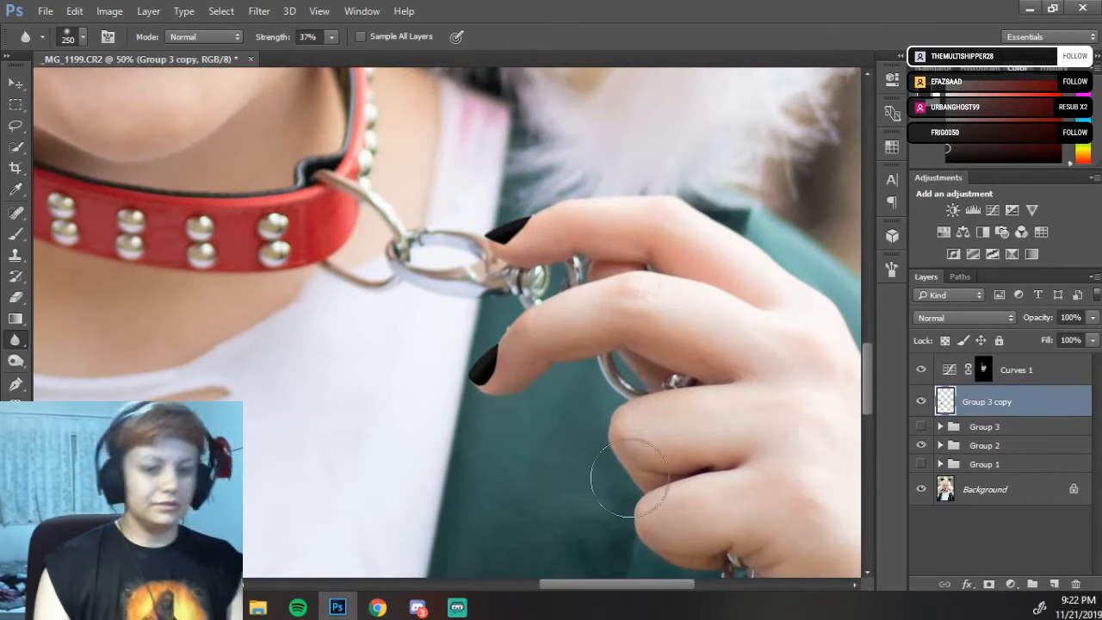
- Move the Group 3 copy layer and the Curves 1 adjustment into Group 2, with Curves 1 at the top of the group
{"action": "key", "text": "ctrl+0"}
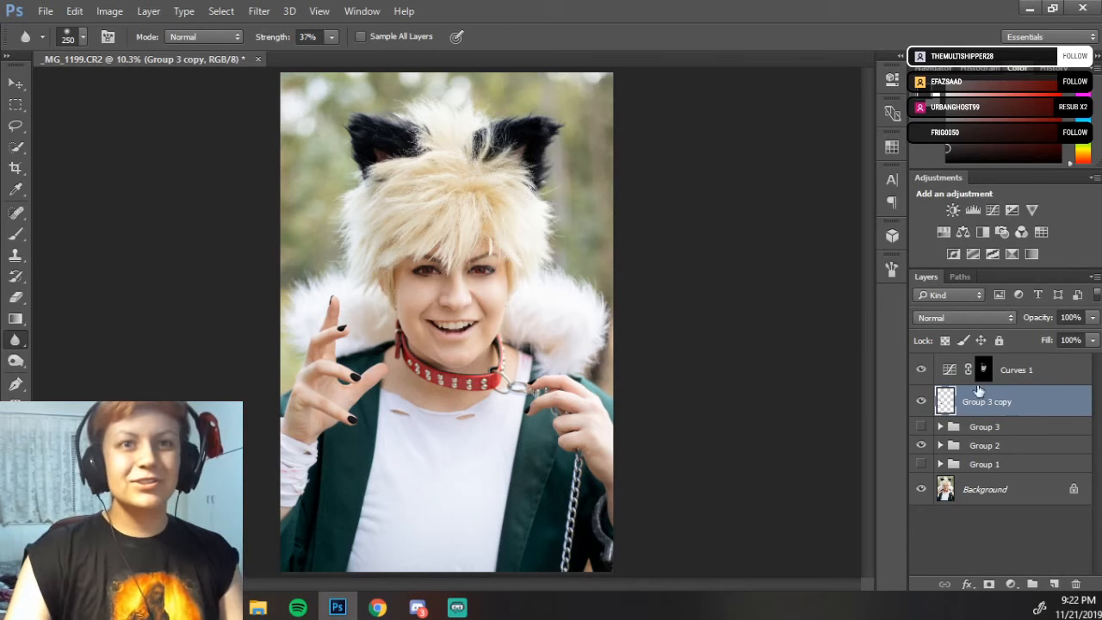
{"action": "left_click", "coordinate": [987, 441]}
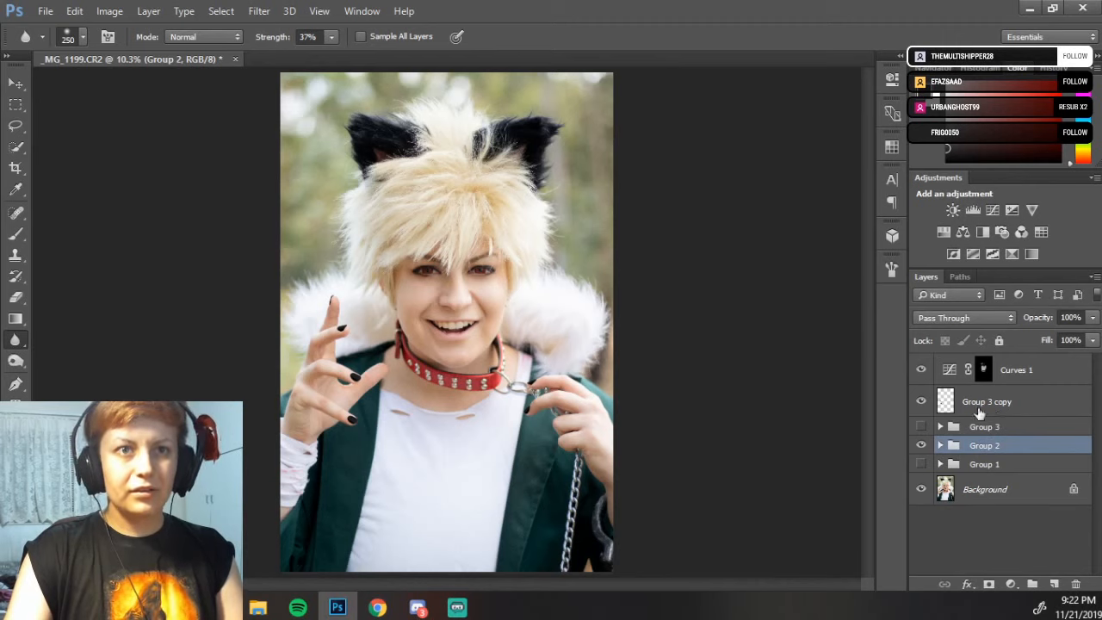
{"action": "left_click", "coordinate": [994, 403], "text": "ctrl"}
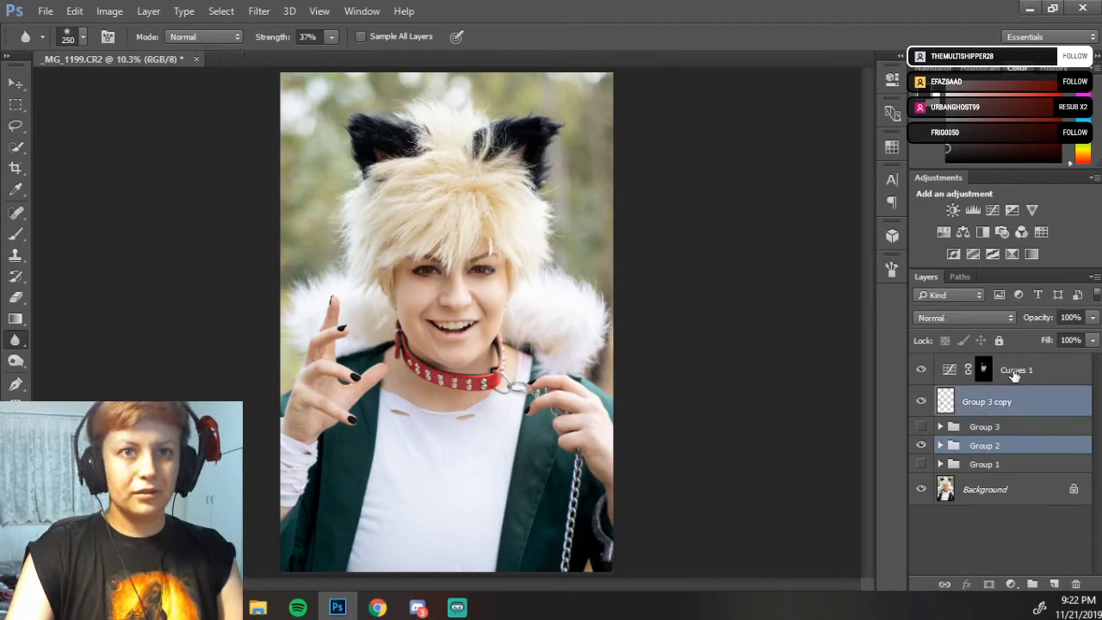
{"action": "left_click", "coordinate": [1016, 372], "text": "ctrl"}
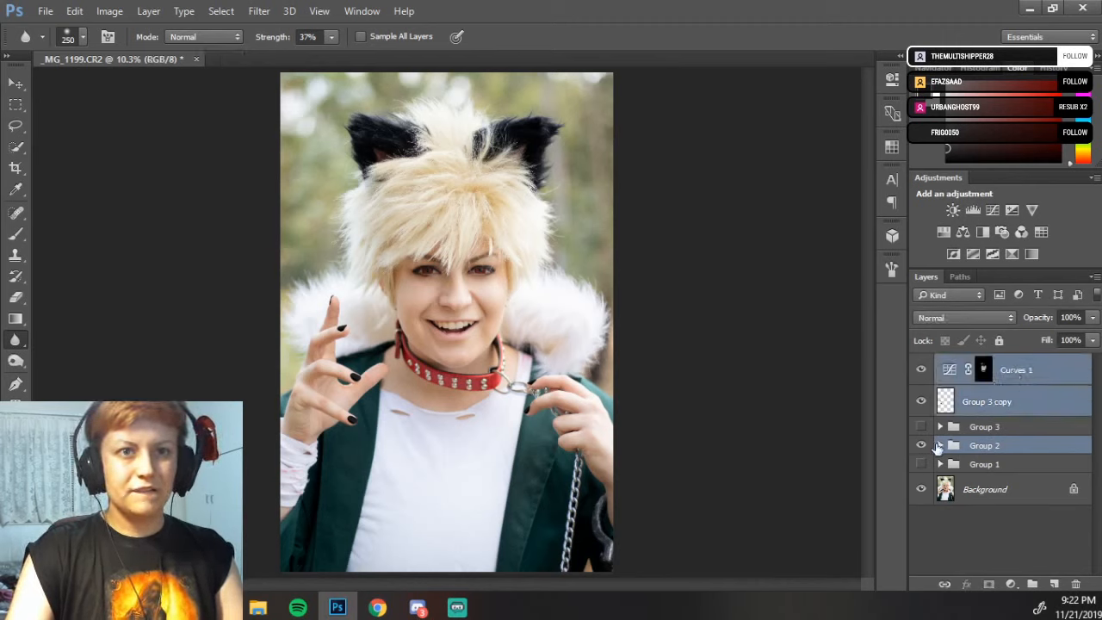
{"action": "left_click", "coordinate": [939, 445]}
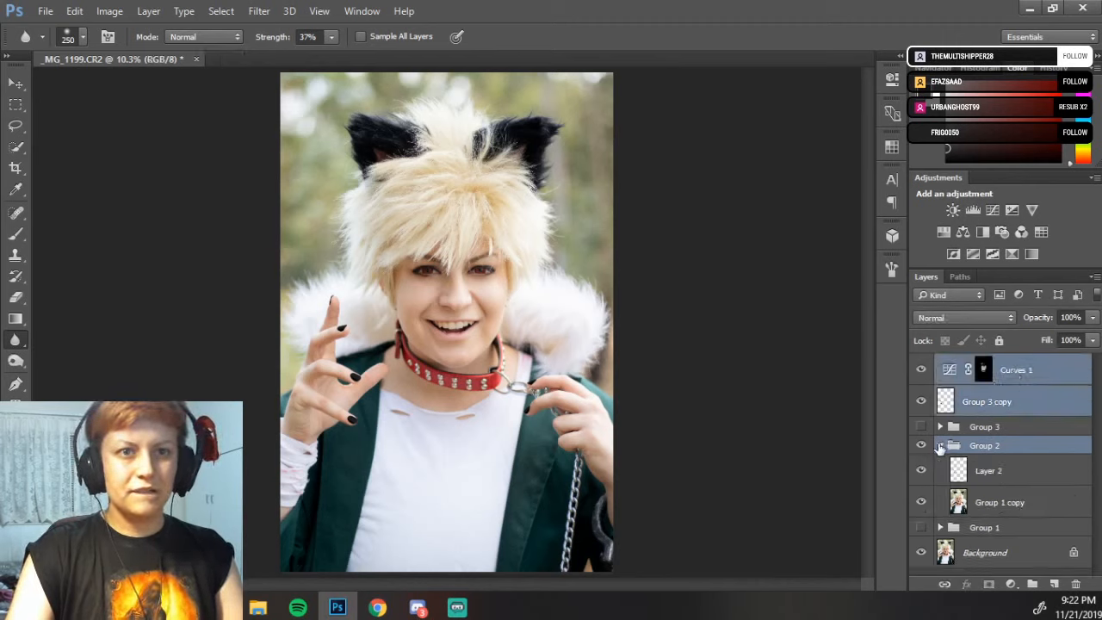
{"action": "left_click", "coordinate": [994, 403]}
{"action": "left_click_drag", "start_coordinate": [994, 402], "coordinate": [1003, 456]}
{"action": "left_click_drag", "start_coordinate": [1016, 411], "coordinate": [1014, 443]}
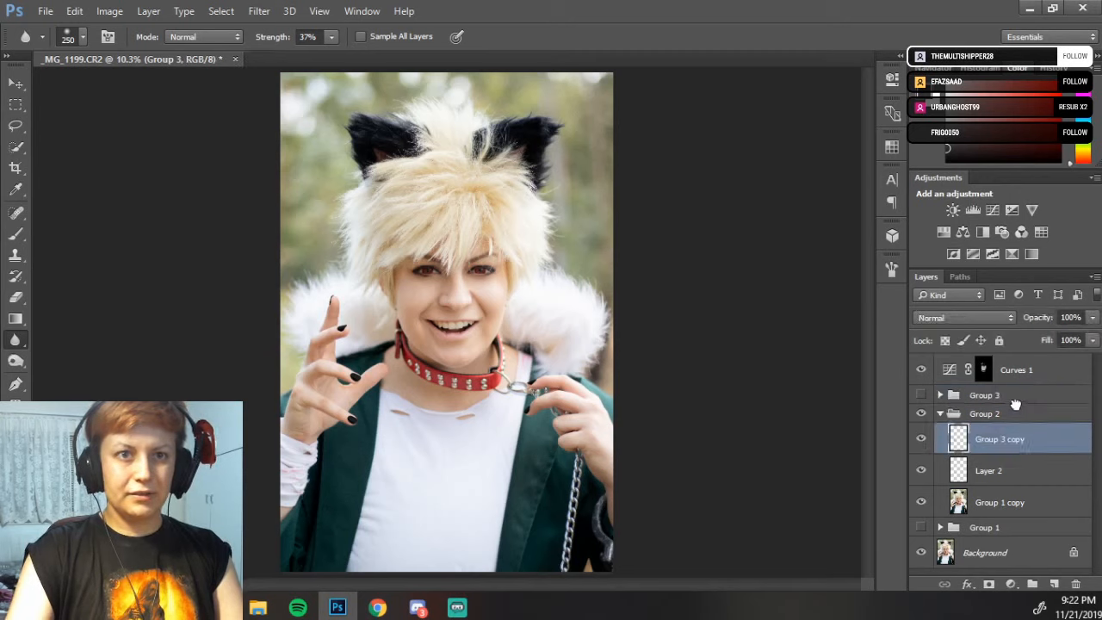
{"action": "left_click_drag", "start_coordinate": [1016, 370], "coordinate": [1003, 417]}
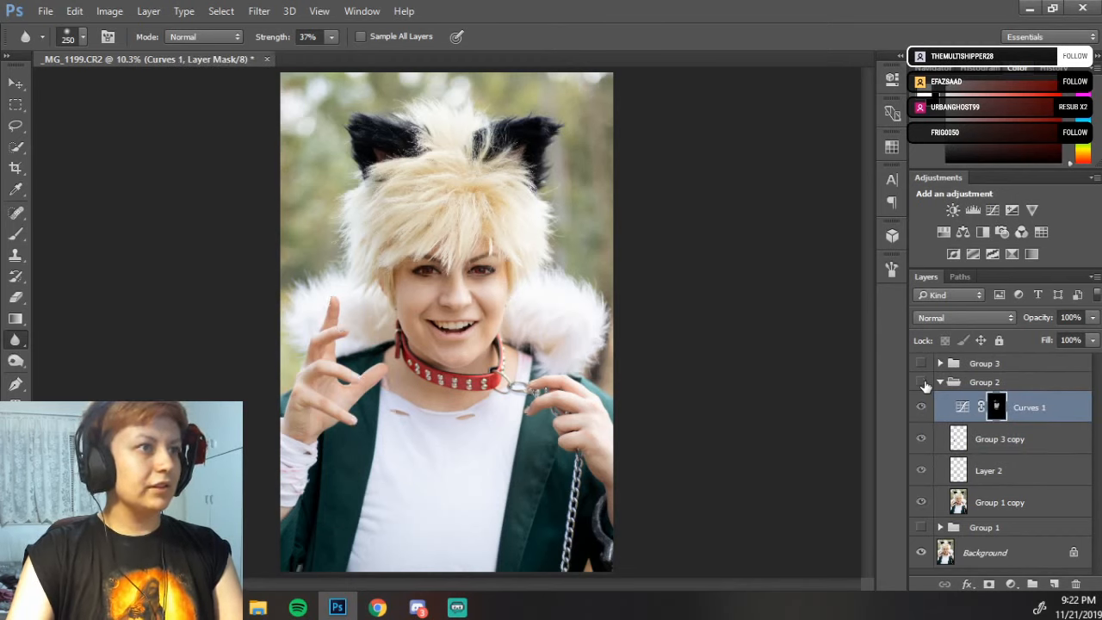
- Compare the whole portrait before and after retouching by hiding and showing Group 2
{"action": "left_click", "coordinate": [921, 382]}
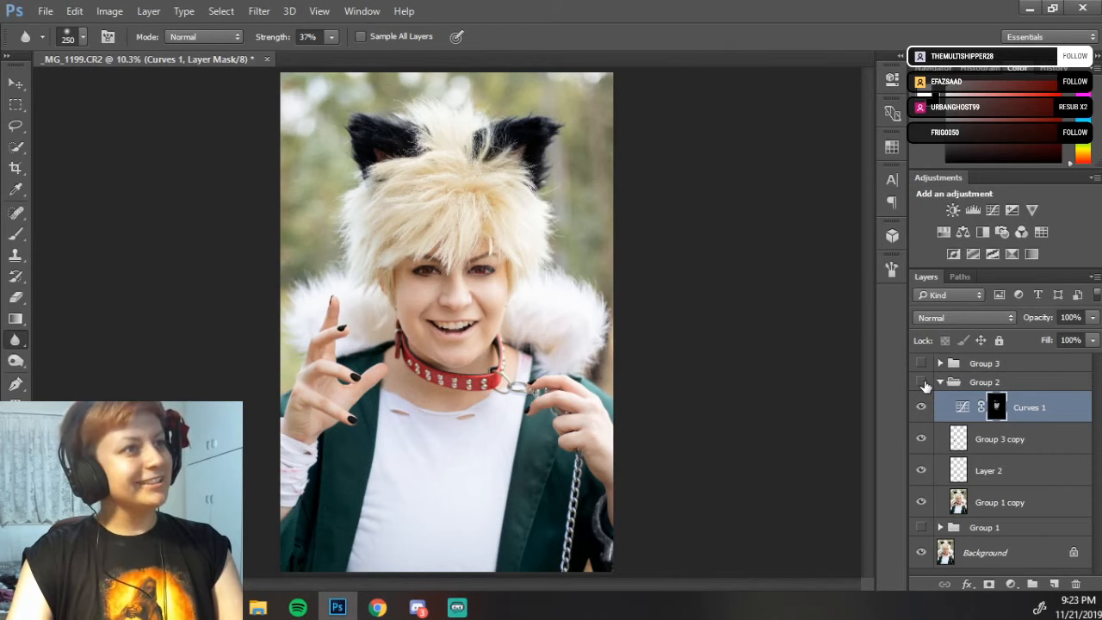
{"action": "left_click", "coordinate": [923, 383]}
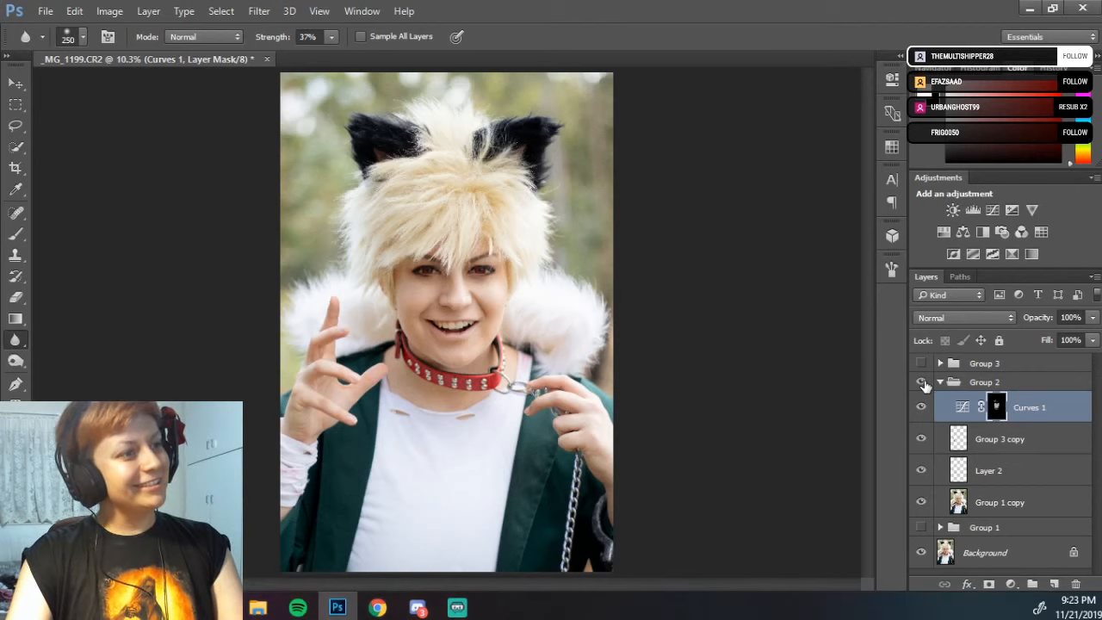
{"action": "left_click", "coordinate": [922, 383]}
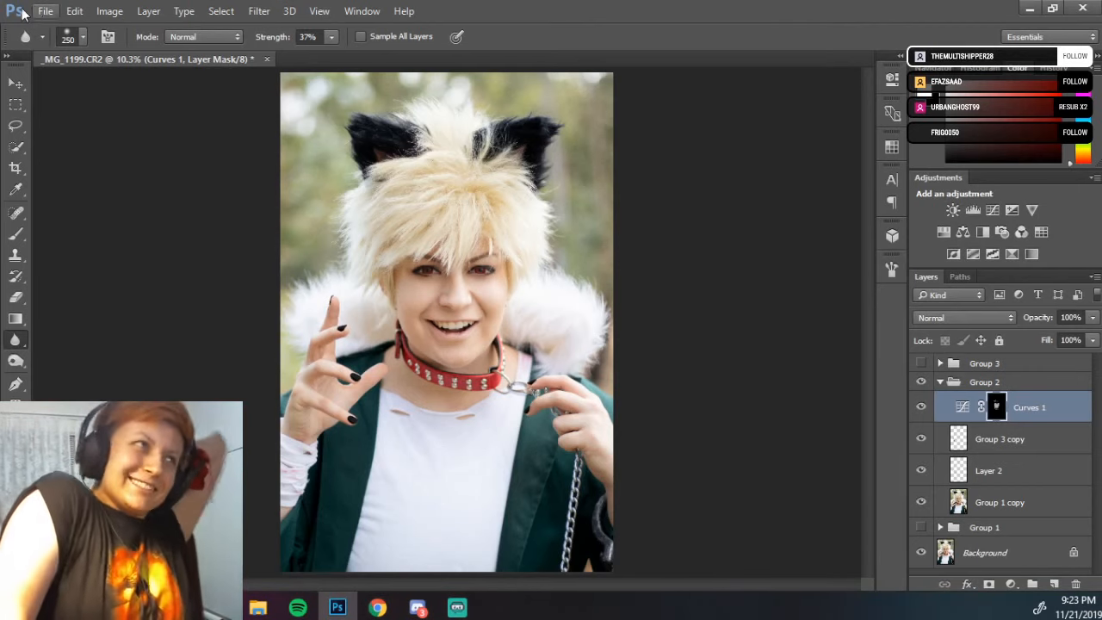
- Export the retouched portrait with Save for Web as a Medium JPEG at quality 43, named _MG_1199
{"action": "left_click", "coordinate": [41, 10]}
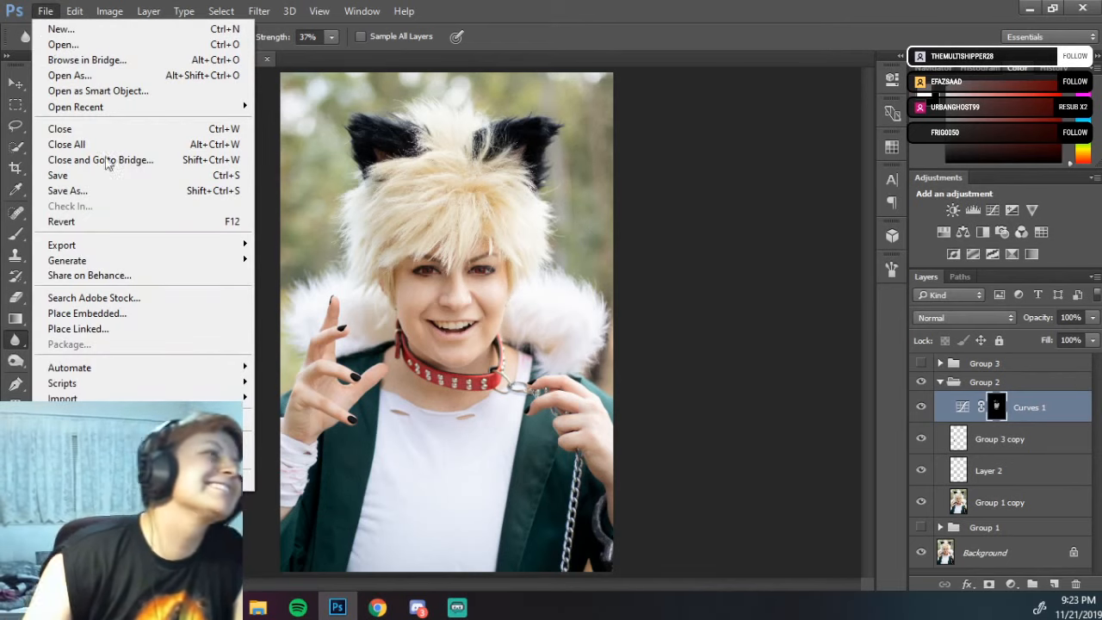
{"action": "mouse_move", "coordinate": [101, 245]}
{"action": "left_click", "coordinate": [306, 305]}
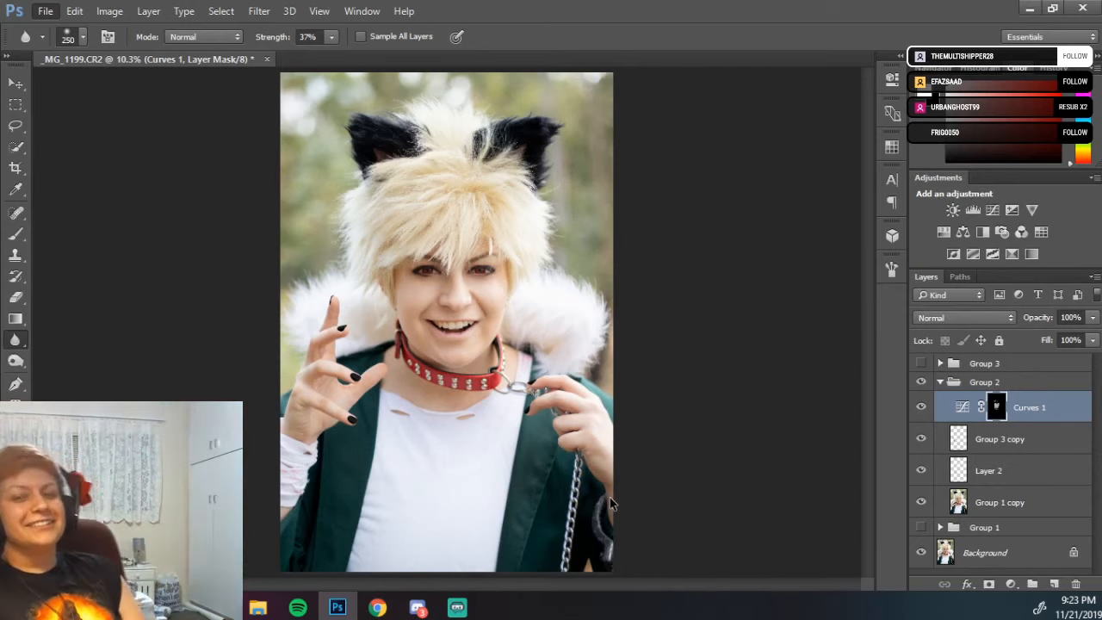
{"action": "key", "text": "ctrl+alt+shift+s"}
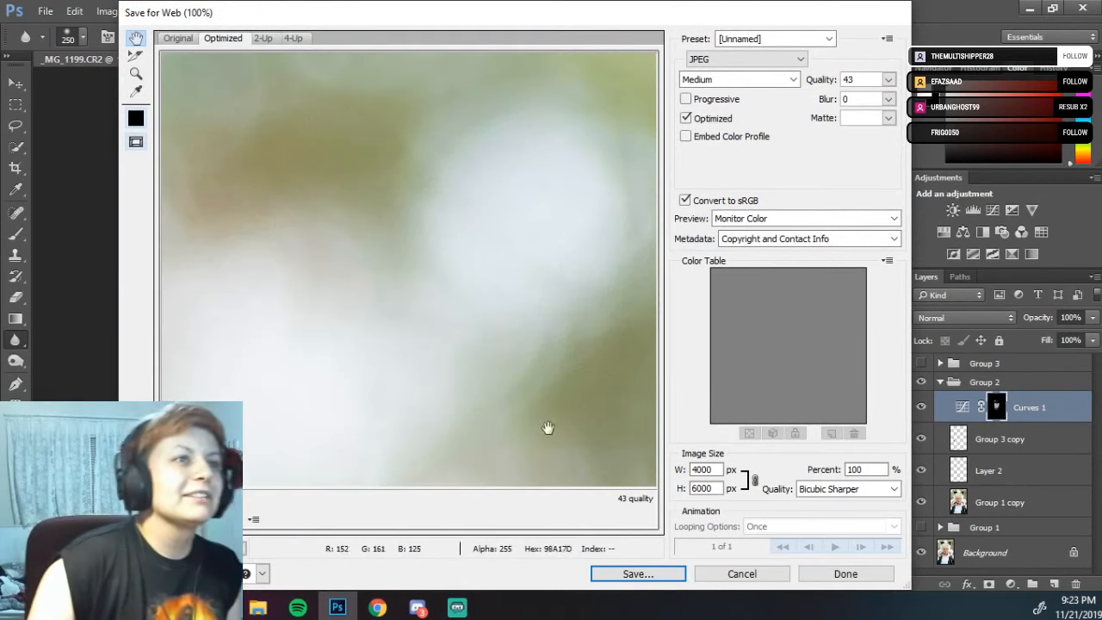
{"action": "left_click", "coordinate": [637, 573]}
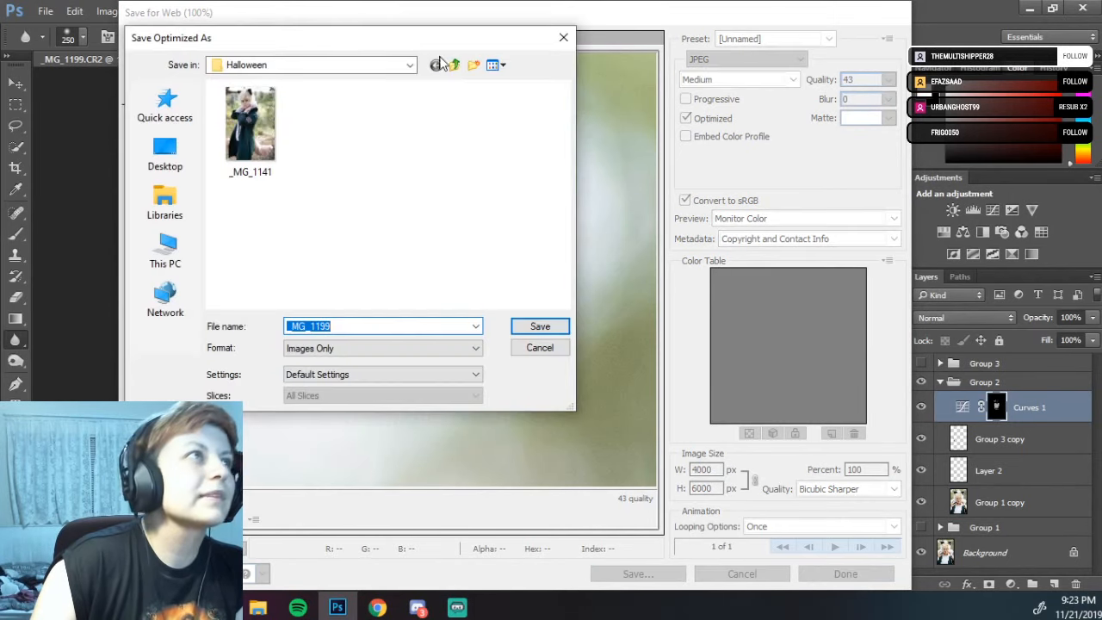
{"action": "left_click_drag", "start_coordinate": [477, 42], "coordinate": [1101, 177]}
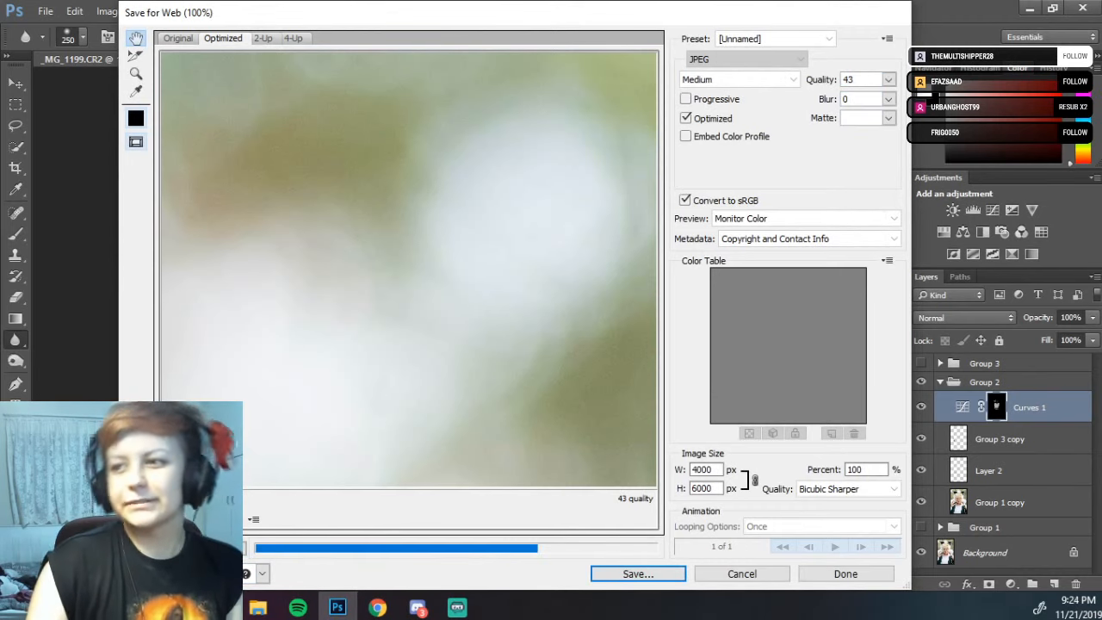
{"action": "key", "text": "Escape"}
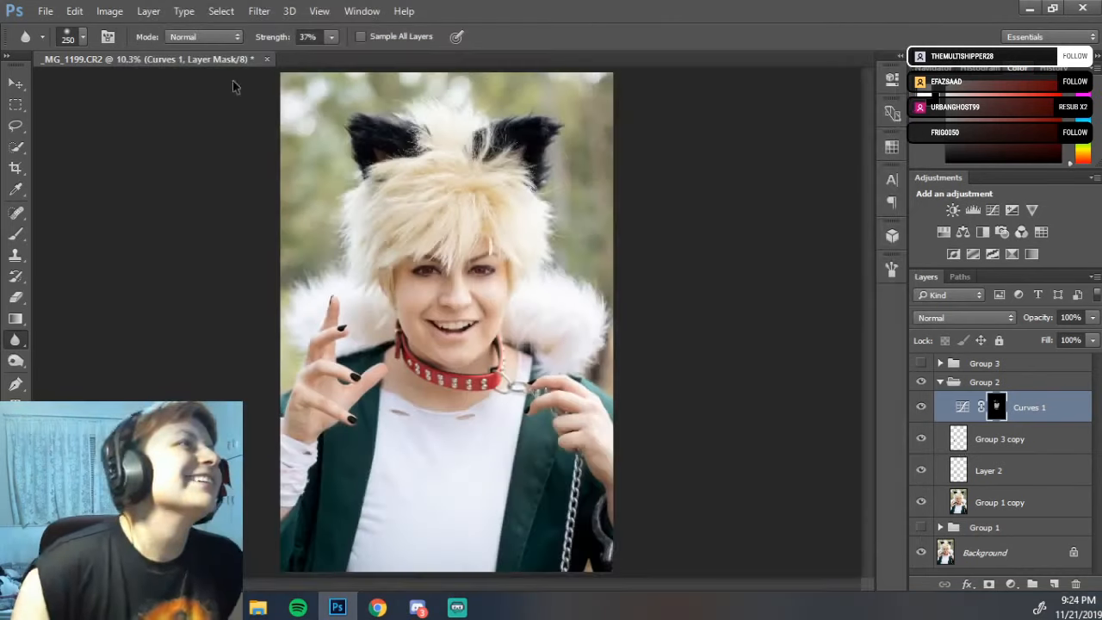
- Save a JPEG copy named _MG_1199 in the Halloween folder at Maximum quality 12, Progressive format with 3 scans
{"action": "left_click", "coordinate": [45, 11]}
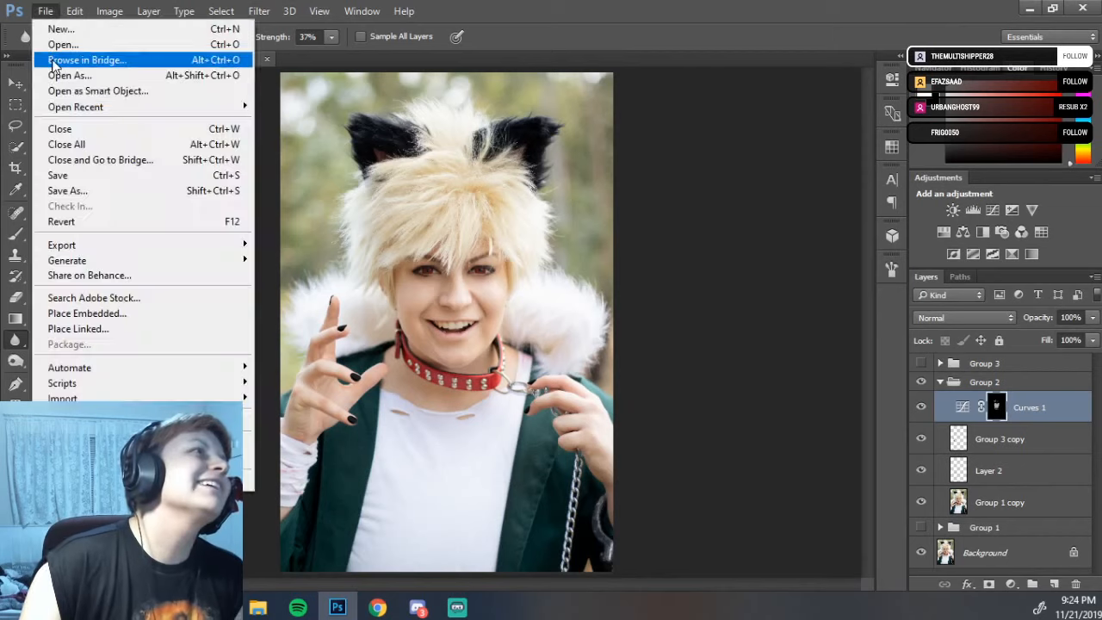
{"action": "left_click", "coordinate": [63, 193]}
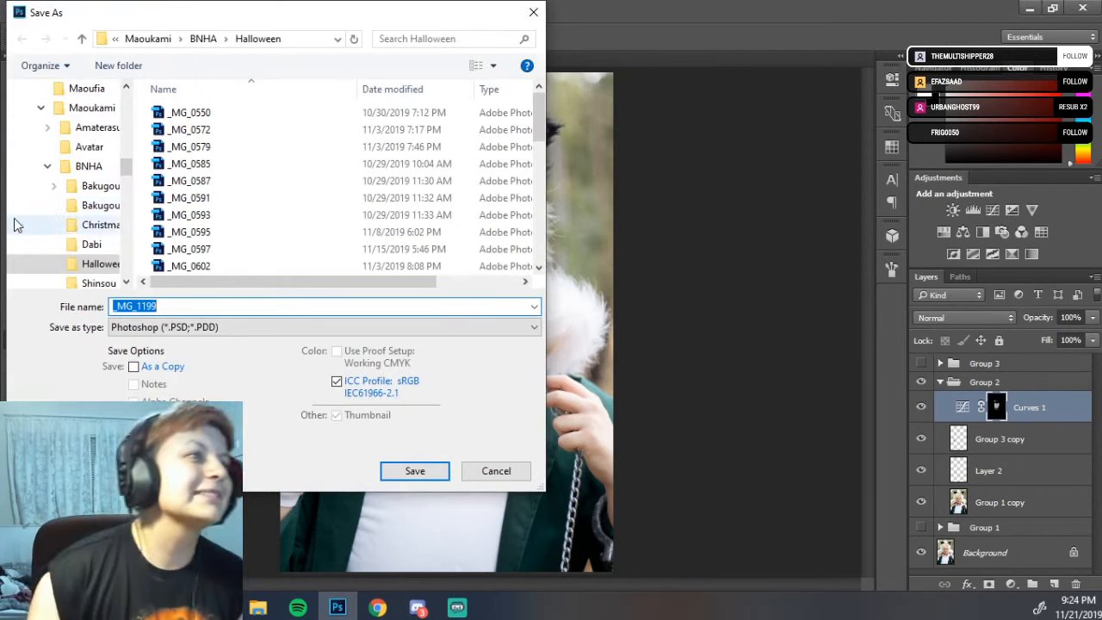
{"action": "left_click", "coordinate": [283, 327]}
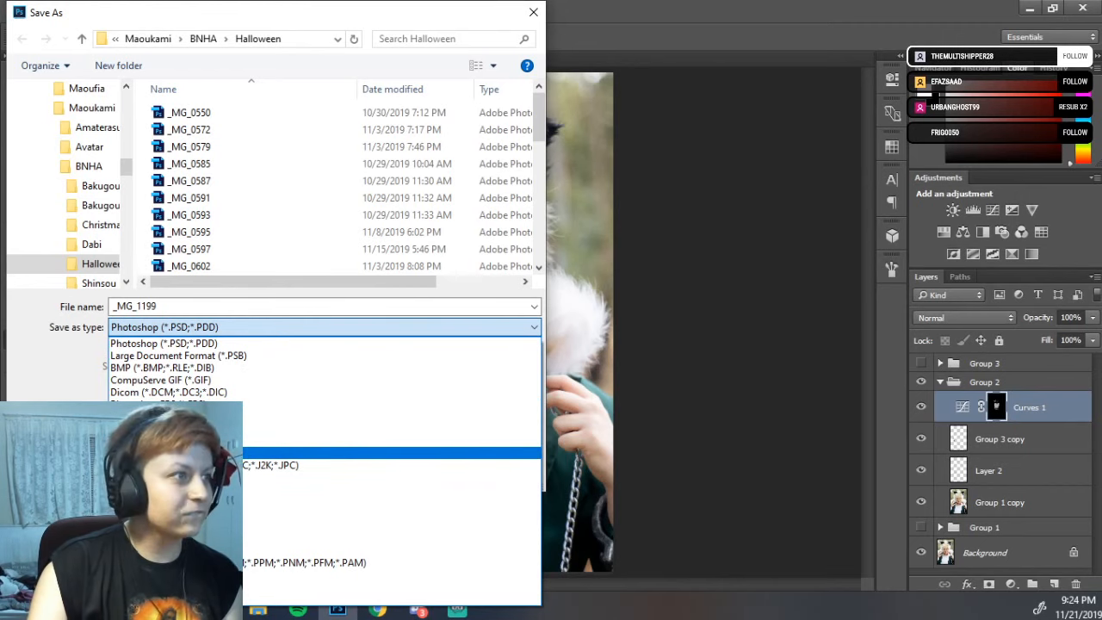
{"action": "left_click", "coordinate": [176, 453]}
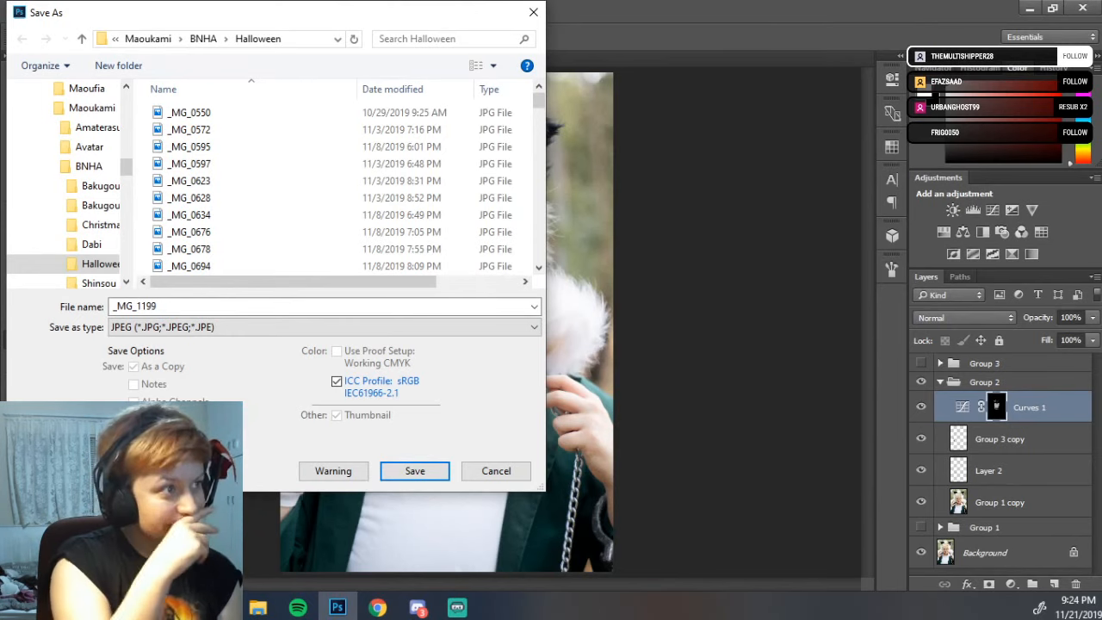
{"action": "left_click", "coordinate": [384, 473]}
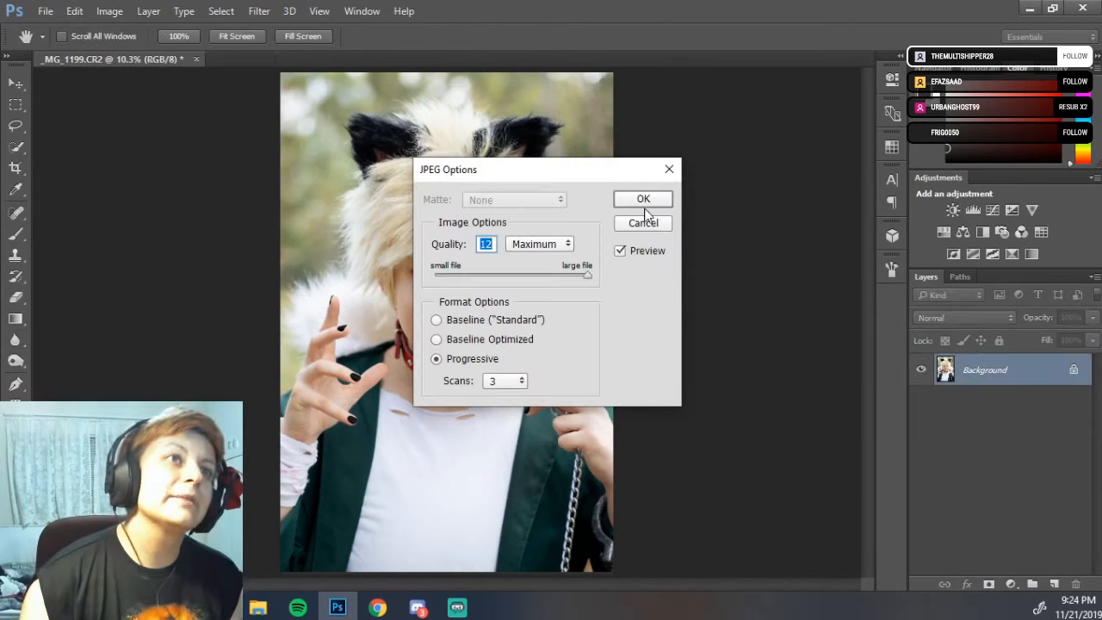
{"action": "left_click", "coordinate": [644, 203]}
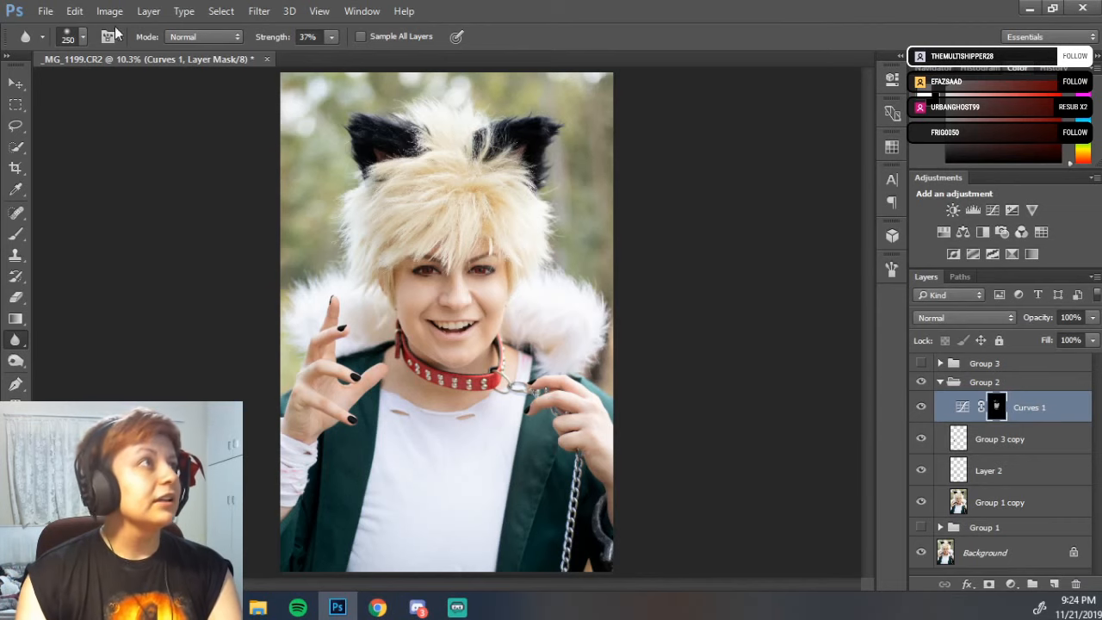
- Save the layered document as the Photoshop file _MG_1199 in the Halloween folder and close it
{"action": "left_click", "coordinate": [45, 11]}
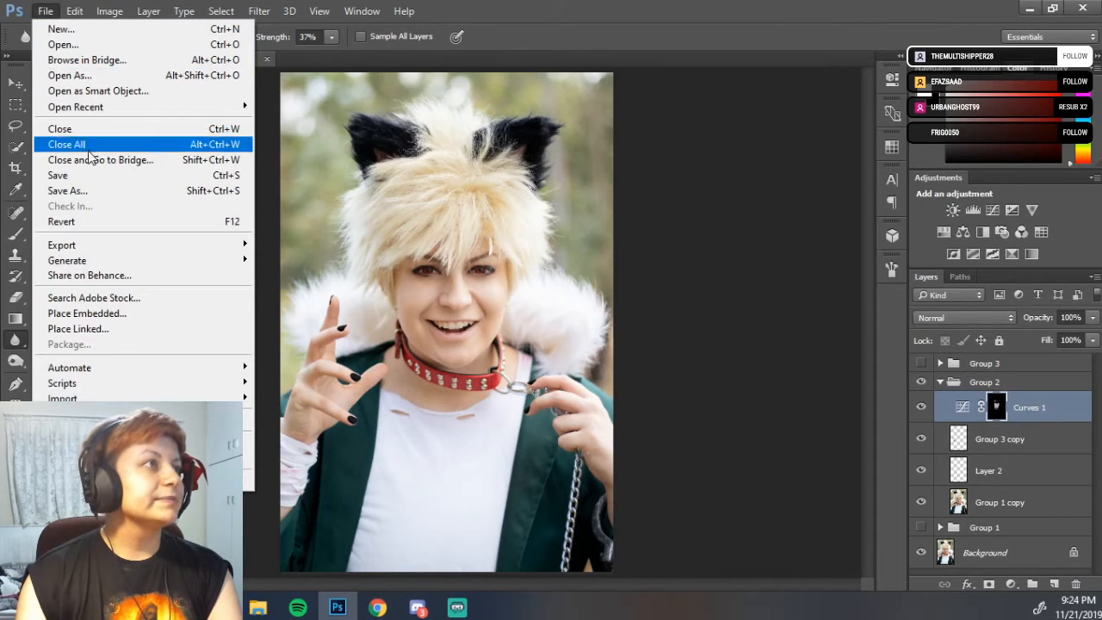
{"action": "left_click", "coordinate": [100, 176]}
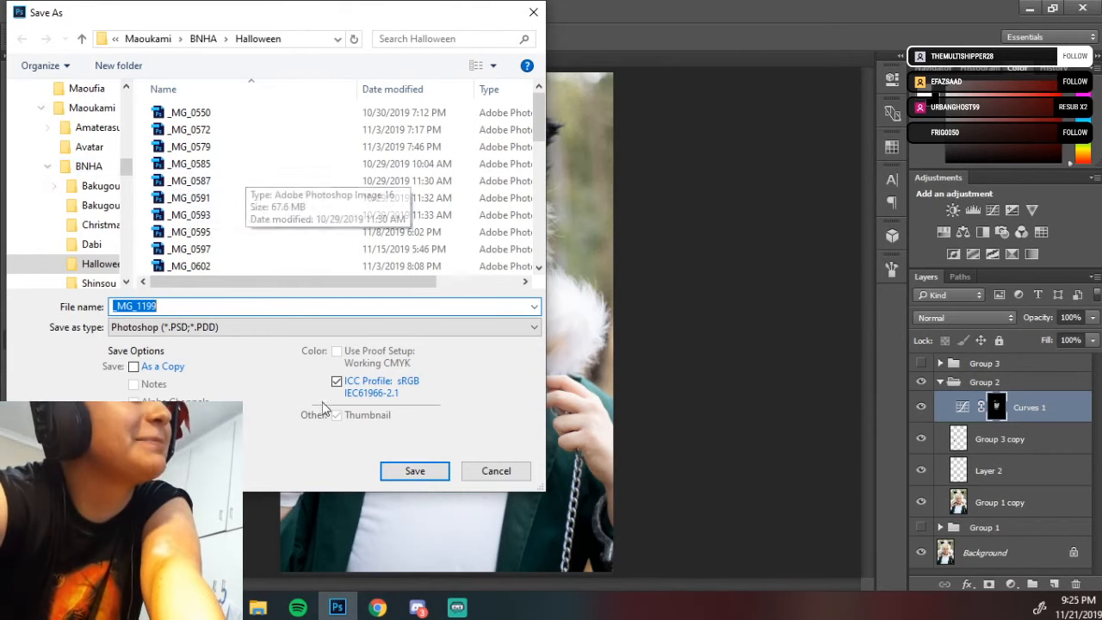
{"action": "left_click", "coordinate": [412, 471]}
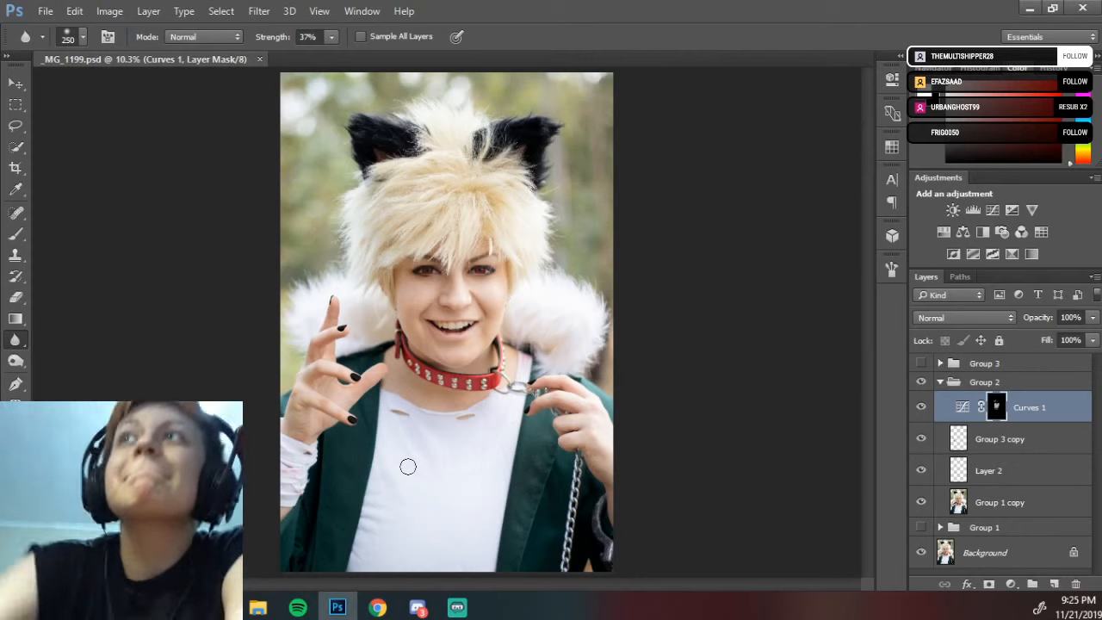
{"action": "left_click", "coordinate": [261, 59]}
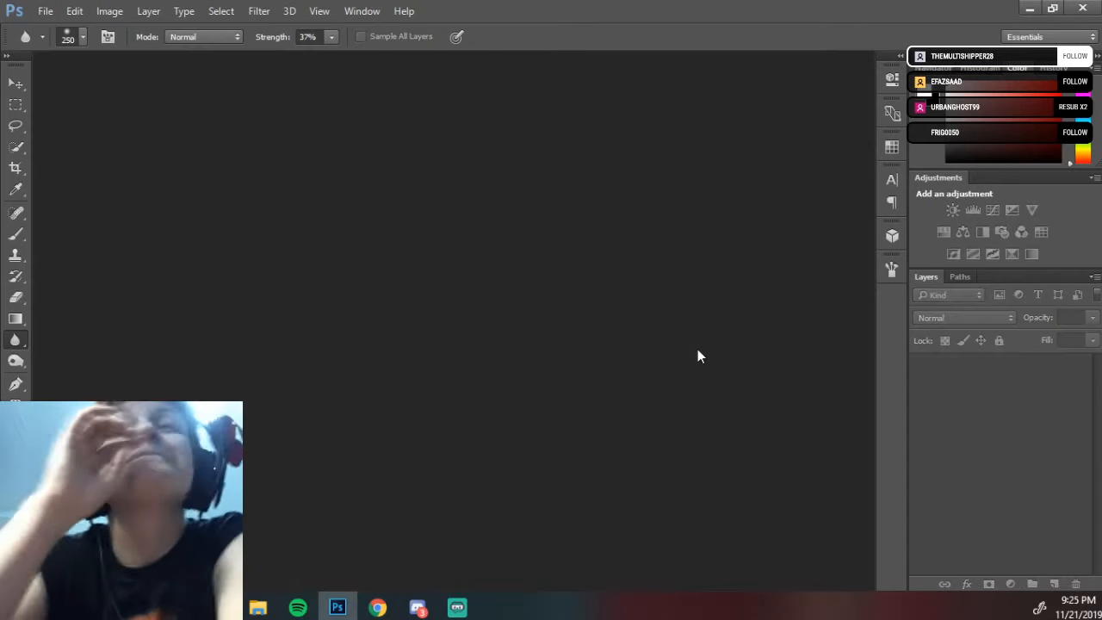